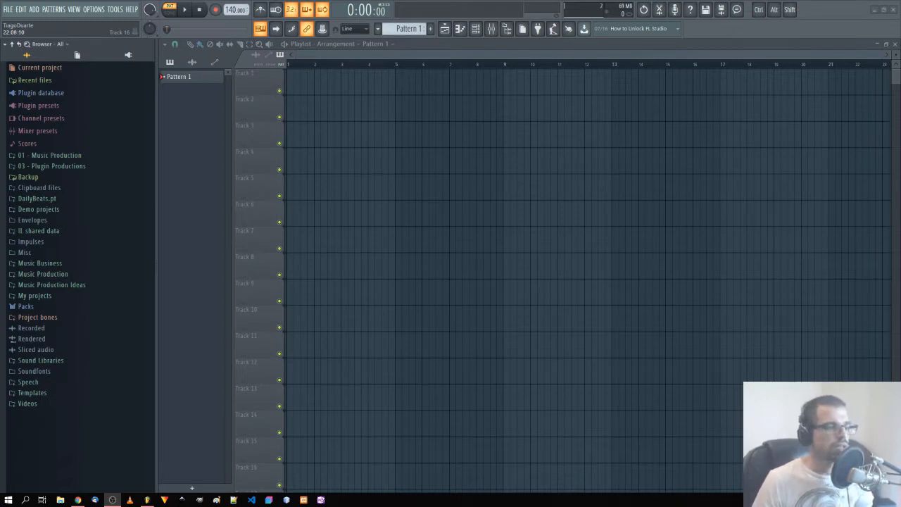
Step: Close the Playlist window and narrow the browser panel to widen the workspace
left_click(894, 44)
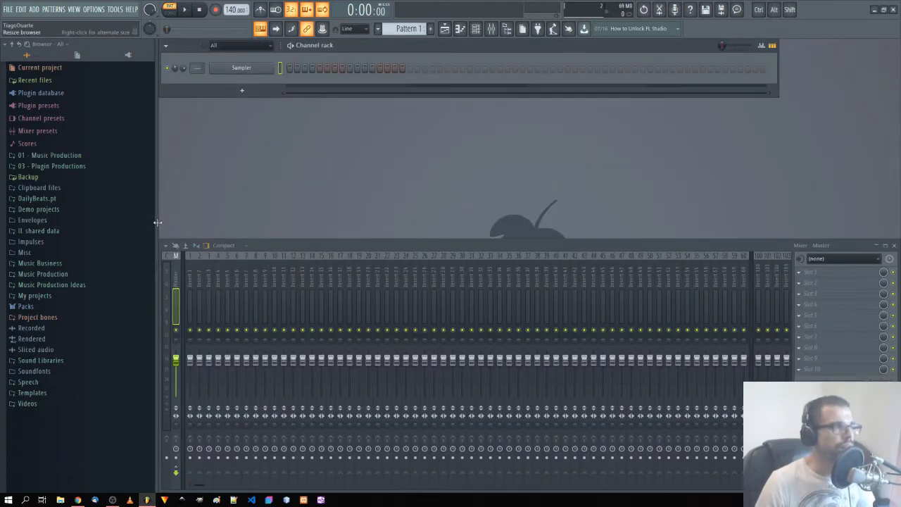
left_click_drag(157, 225, 121, 221)
left_click(46, 199)
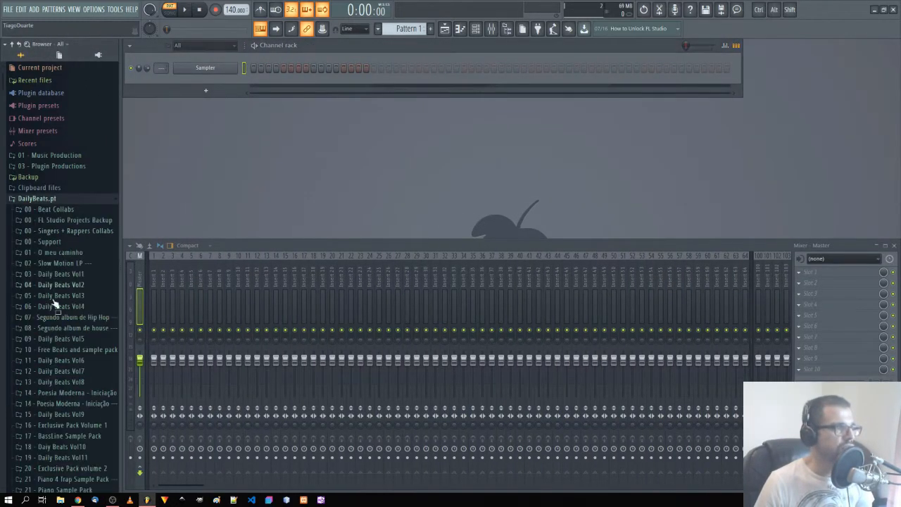
scroll(57, 310, "down", 10)
scroll(60, 322, "up", 10)
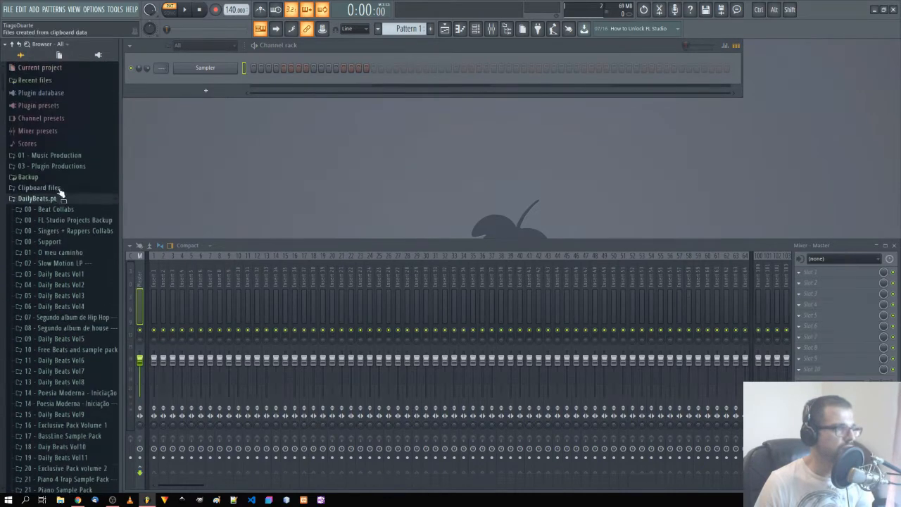
left_click(70, 199)
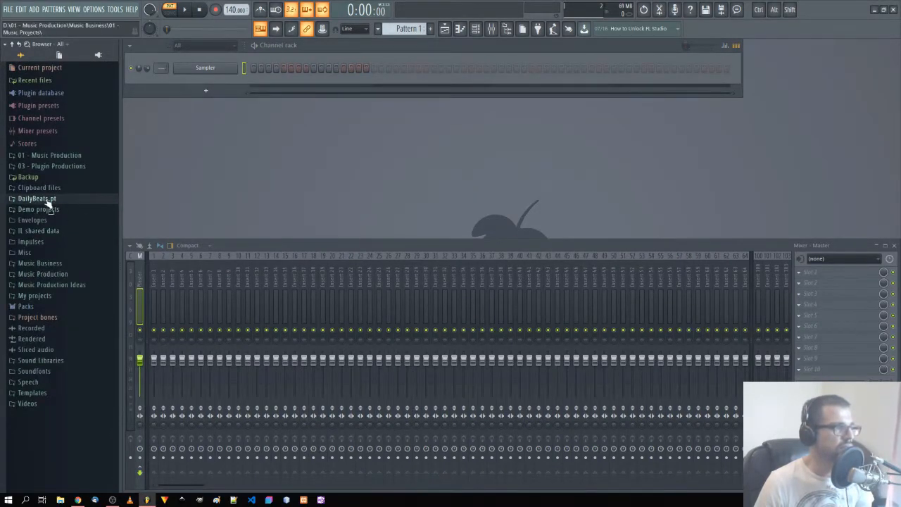
Step: Open the Kicks folder inside the Drums (ModeAudio) pack in the browser
left_click(61, 306)
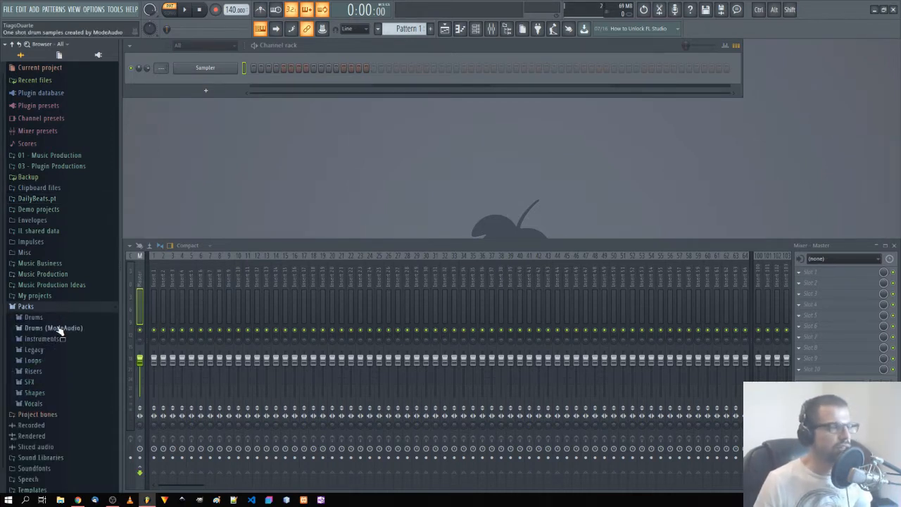
scroll(60, 330, "down", 1)
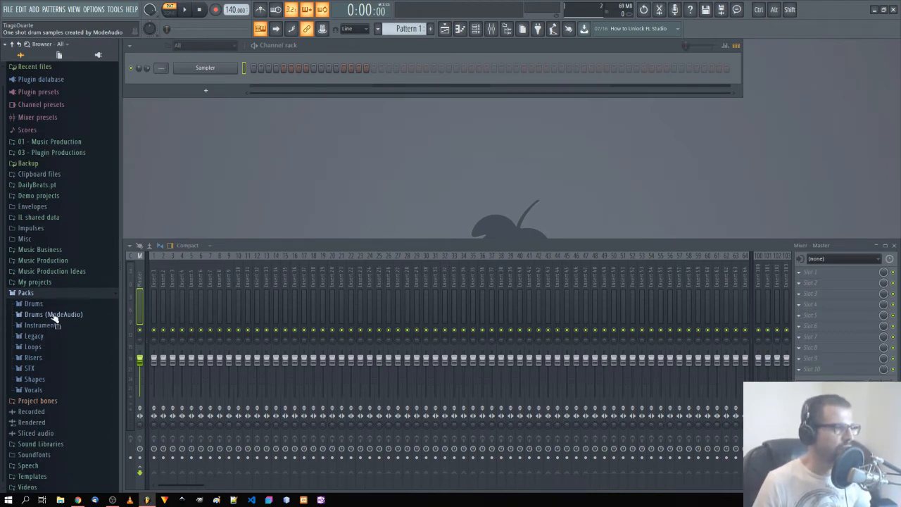
left_click(33, 316)
scroll(64, 325, "down", 4)
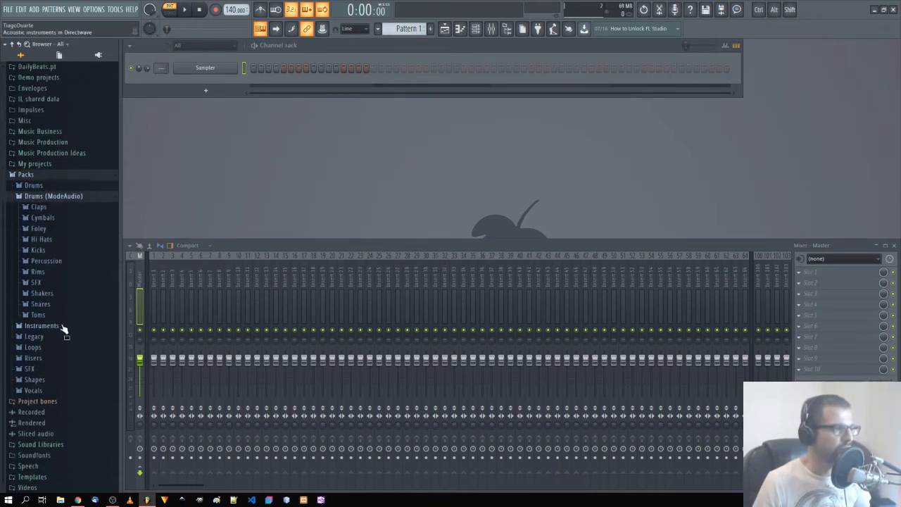
left_click(55, 251)
Step: Preview the kick samples from MA Hard Kick 01 through MA Minotaur Kick, replaying the MA Minimal kicks for comparison
scroll(62, 321, "down", 10)
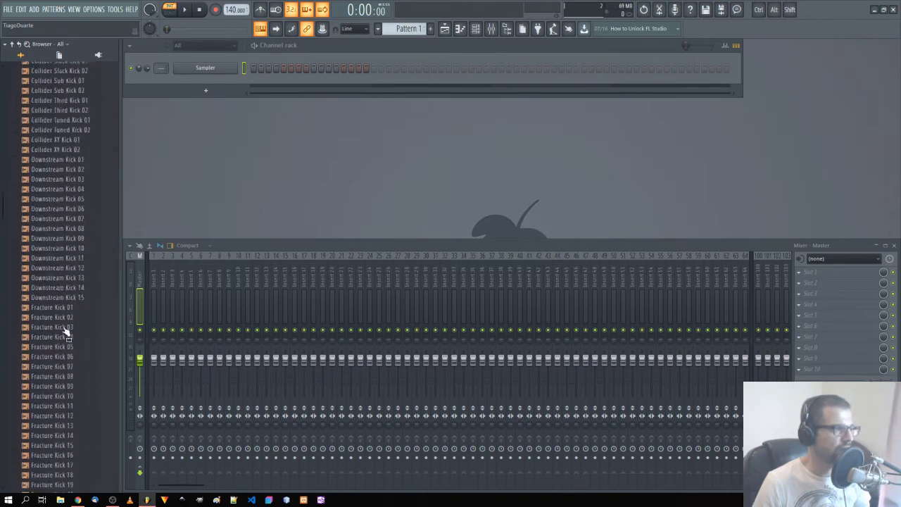
scroll(64, 325, "down", 15)
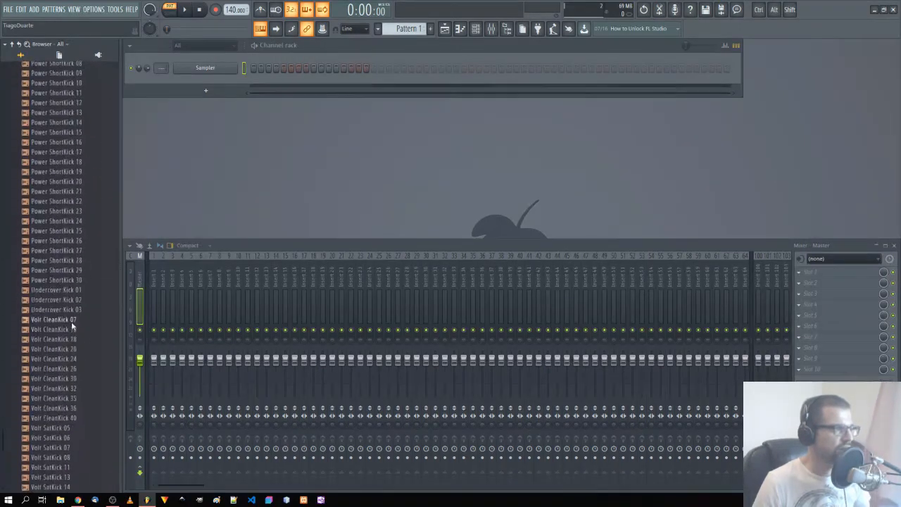
scroll(77, 326, "up", 15)
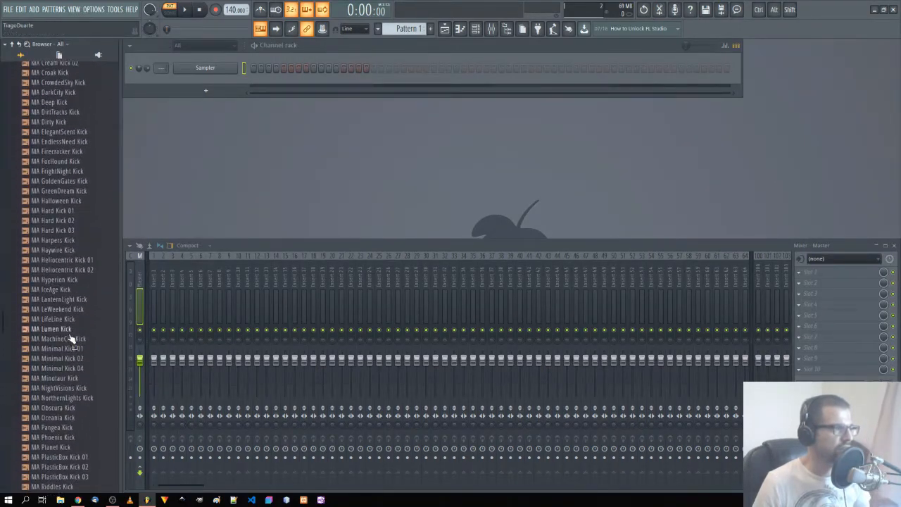
left_click(64, 212)
left_click(67, 222)
left_click(67, 232)
left_click(65, 242)
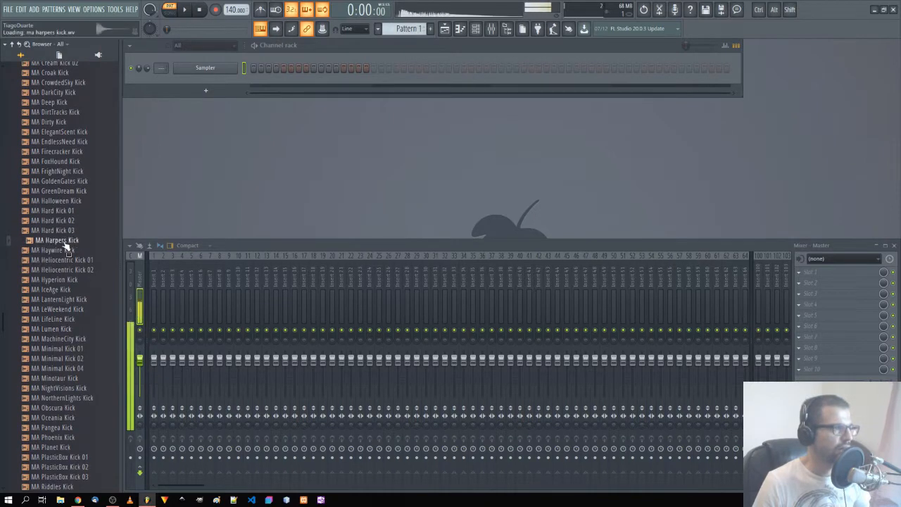
left_click(63, 251)
left_click(66, 260)
left_click(66, 269)
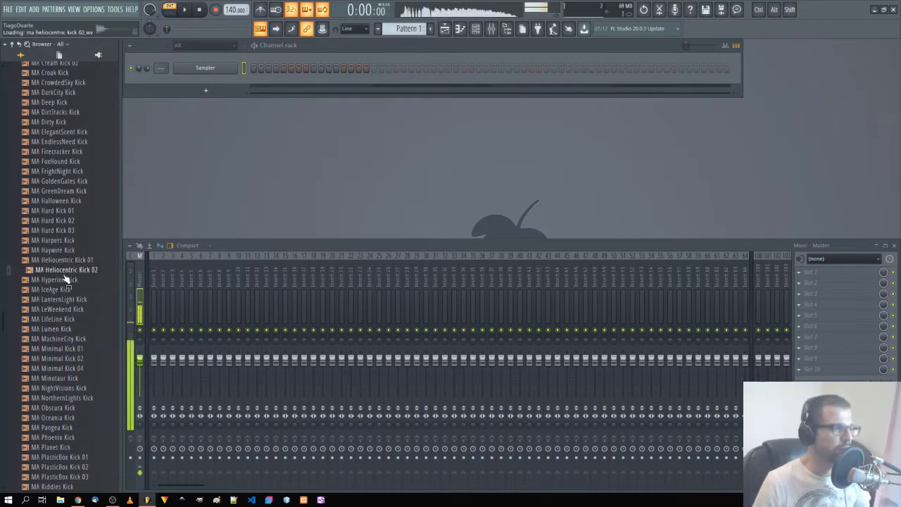
left_click(66, 280)
left_click(65, 290)
left_click(64, 300)
left_click(63, 309)
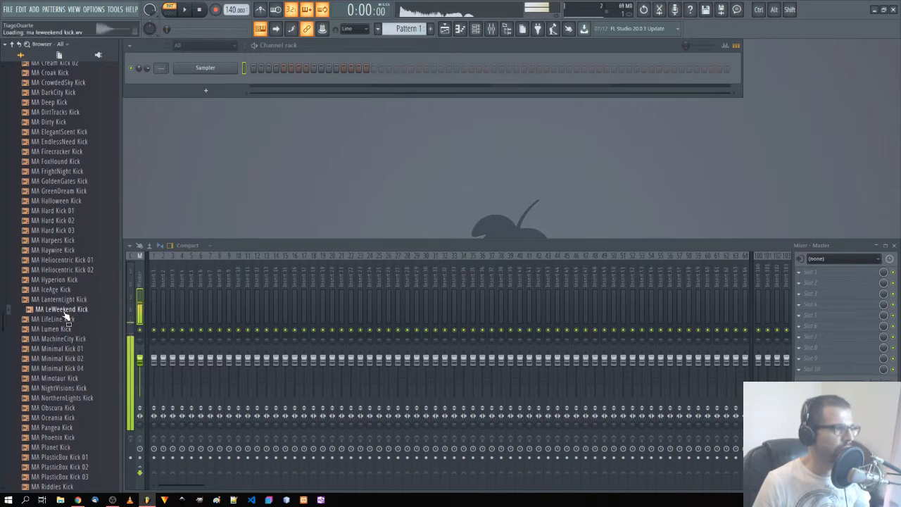
left_click(64, 319)
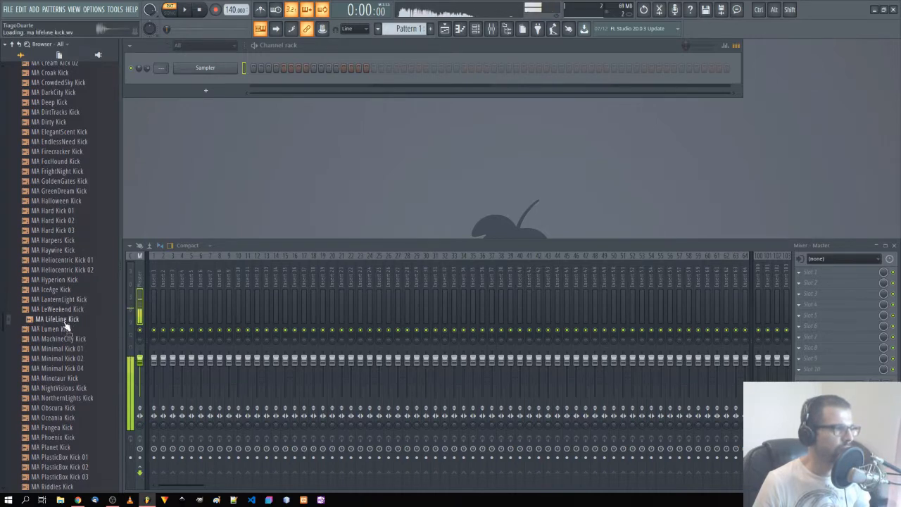
left_click(64, 329)
left_click(64, 338)
left_click(65, 349)
left_click(65, 358)
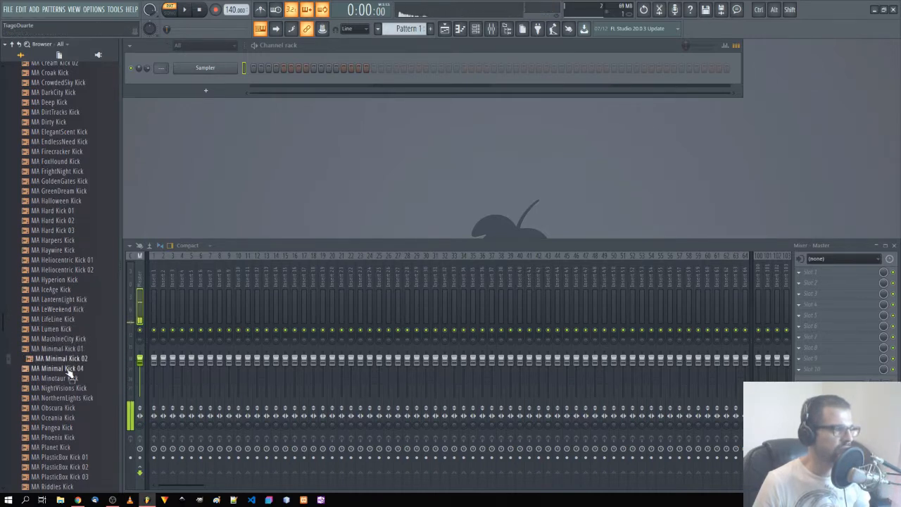
left_click(65, 369)
left_click(67, 378)
left_click(64, 371)
left_click(65, 350)
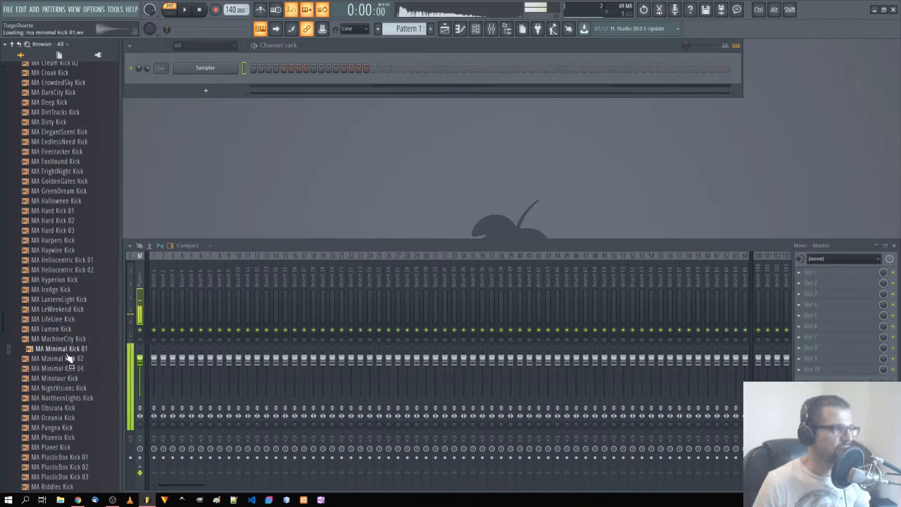
left_click(65, 359)
Step: Preview the kicks between MA NightVisions Kick and MA Planet Kick, comparing MA NorthernLights Kick with its neighbours
scroll(70, 366, "down", 4)
left_click(61, 280)
left_click(67, 262)
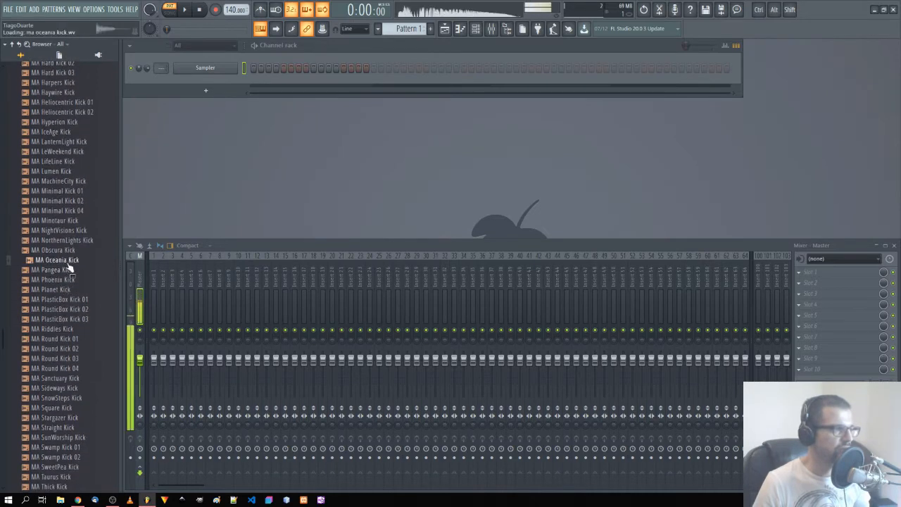
left_click(73, 251)
left_click(74, 240)
left_click(73, 232)
left_click(70, 240)
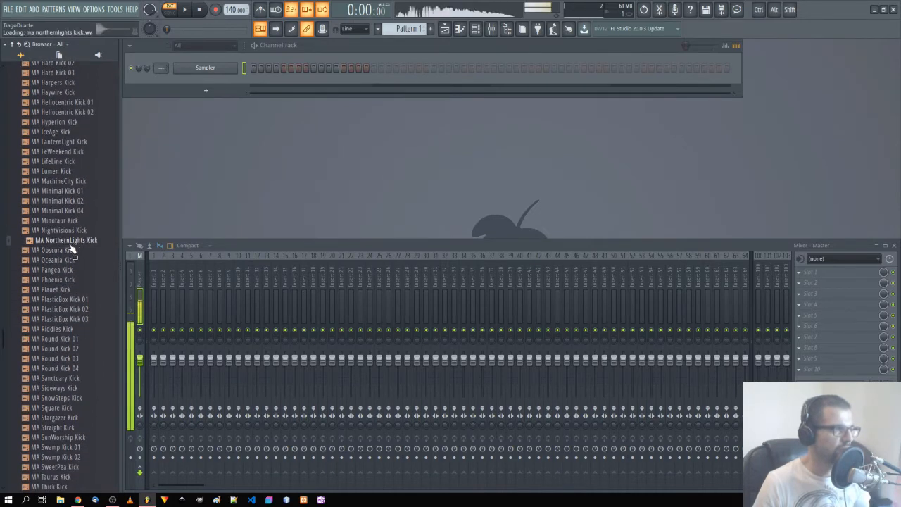
left_click(73, 230)
left_click(68, 290)
left_click(67, 271)
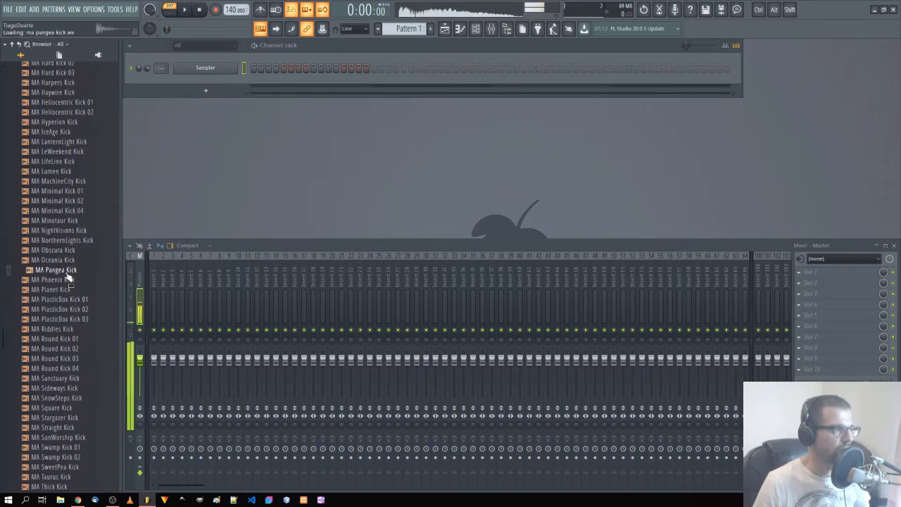
Step: Preview the kick samples from MA Phoenix Kick through MA Sideways Kick, including the PlasticBox and Round kicks
left_click(66, 281)
left_click(66, 290)
left_click(64, 301)
left_click(63, 309)
left_click(63, 319)
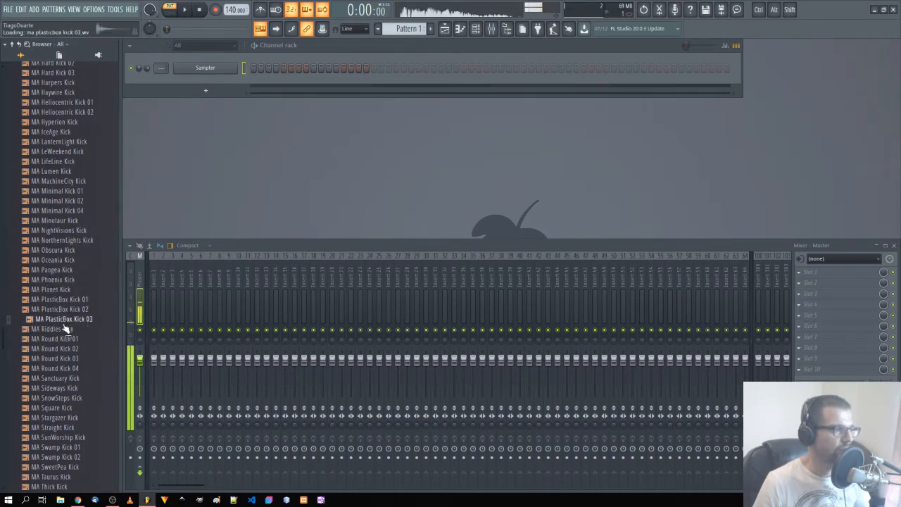
left_click(61, 329)
left_click(62, 338)
left_click(61, 348)
left_click(61, 358)
left_click(60, 368)
left_click(60, 378)
left_click(59, 388)
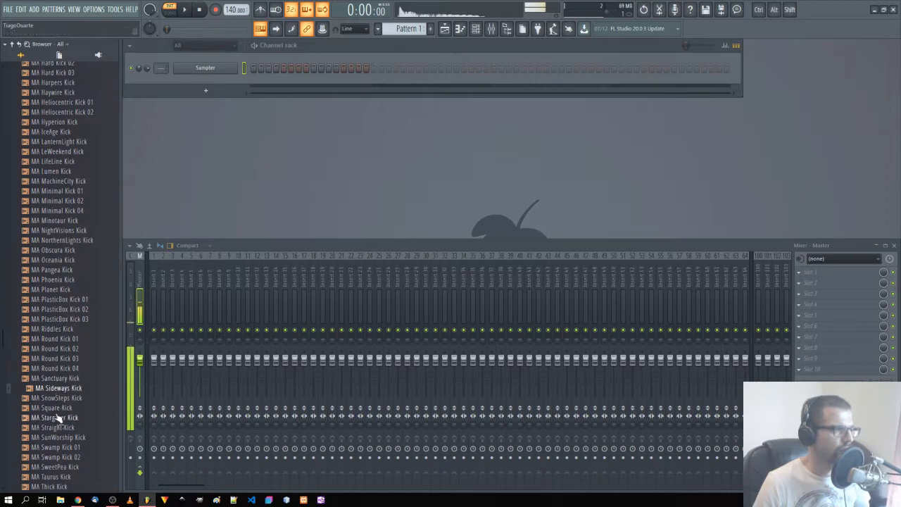
Step: Preview the SnowSteps, Square and Stargazer kicks and load MA Stargazer Kick into the Sampler channel
left_click(60, 397)
left_click(59, 408)
left_click(56, 418)
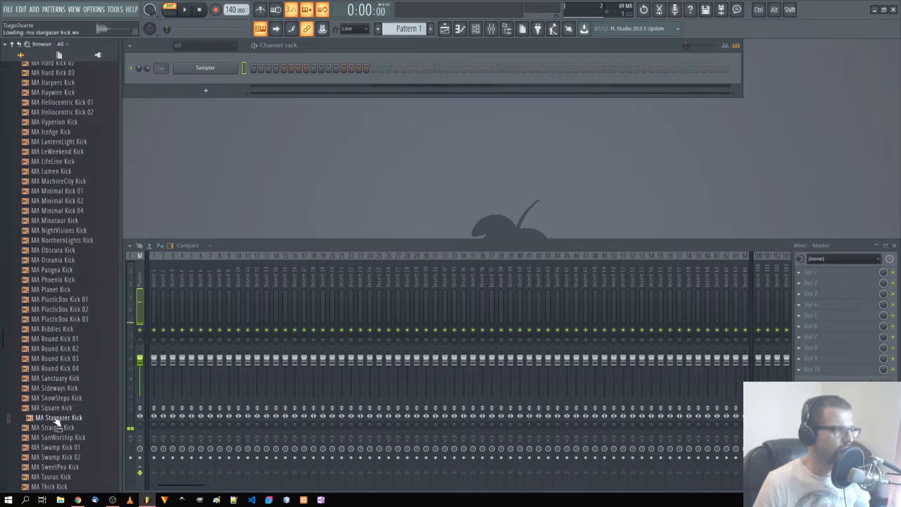
left_click_drag(196, 67, 201, 69)
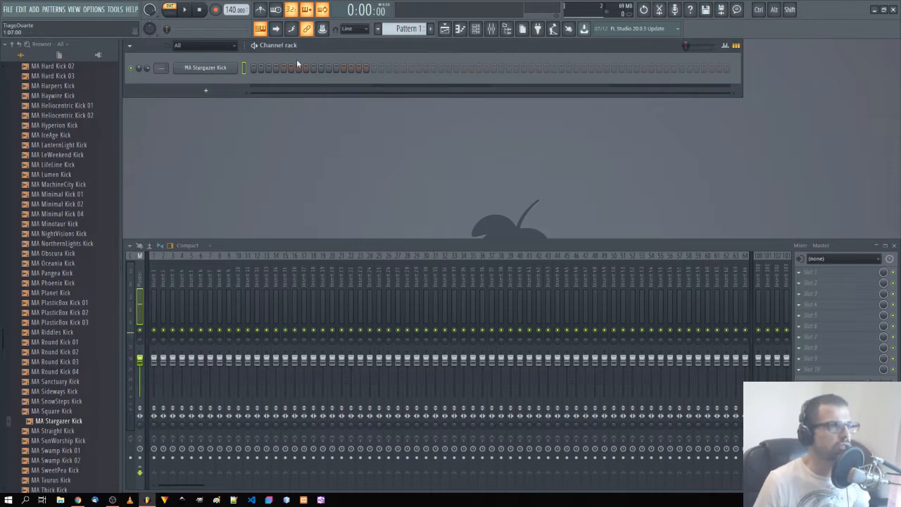
Step: Try filling each 4 steps of the MA Stargazer Kick channel in the 16-step pattern
left_click(704, 68)
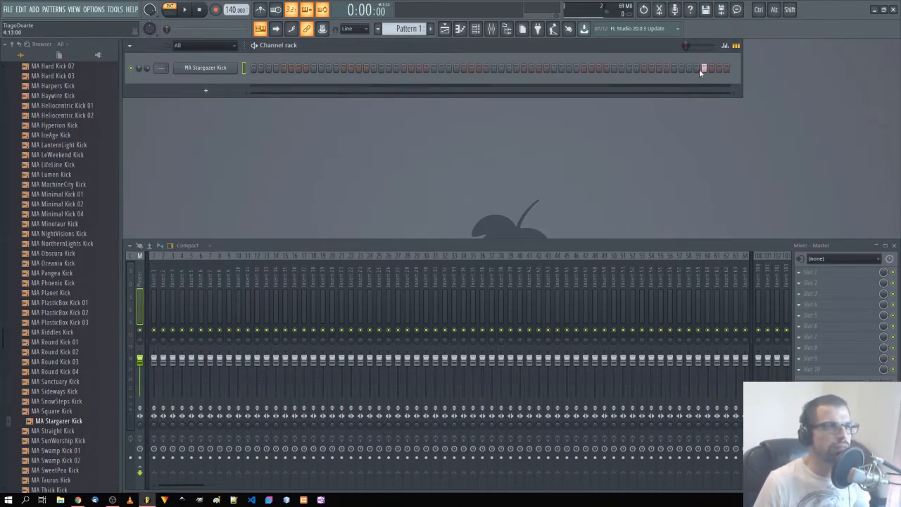
right_click(207, 70)
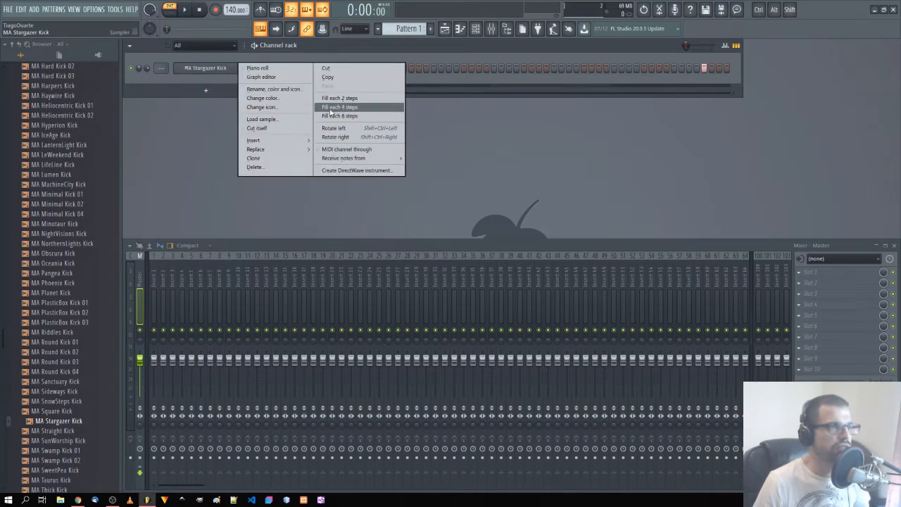
left_click(618, 53)
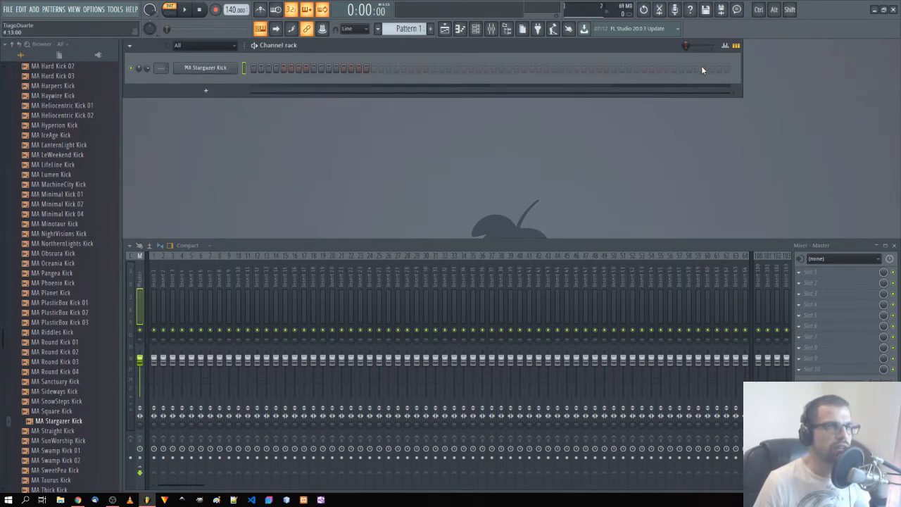
right_click(232, 71)
left_click(358, 117)
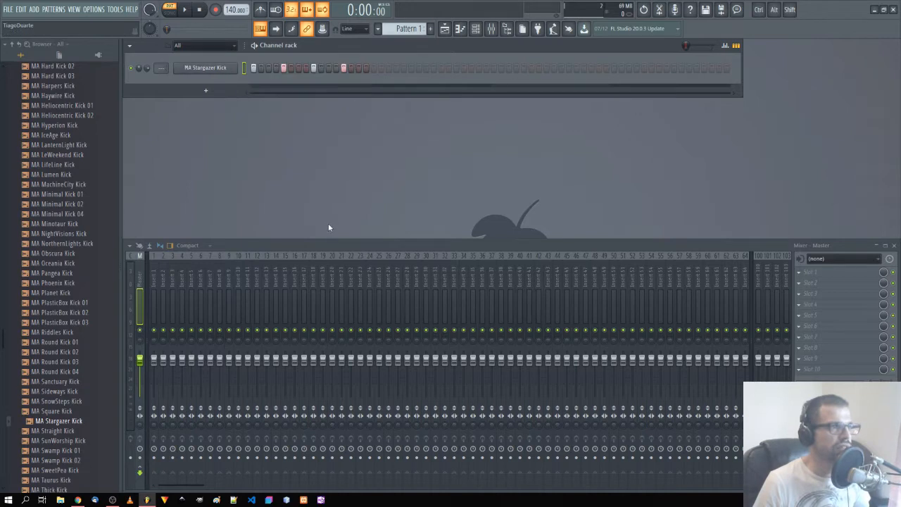
Step: Fill each 4 steps of the MA Stargazer Kick channel across the extended four-bar pattern
right_click(232, 69)
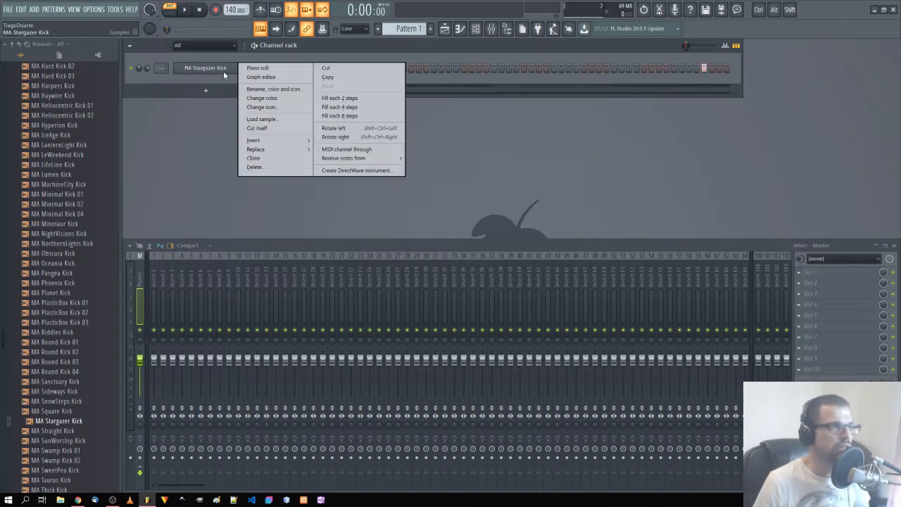
left_click(356, 109)
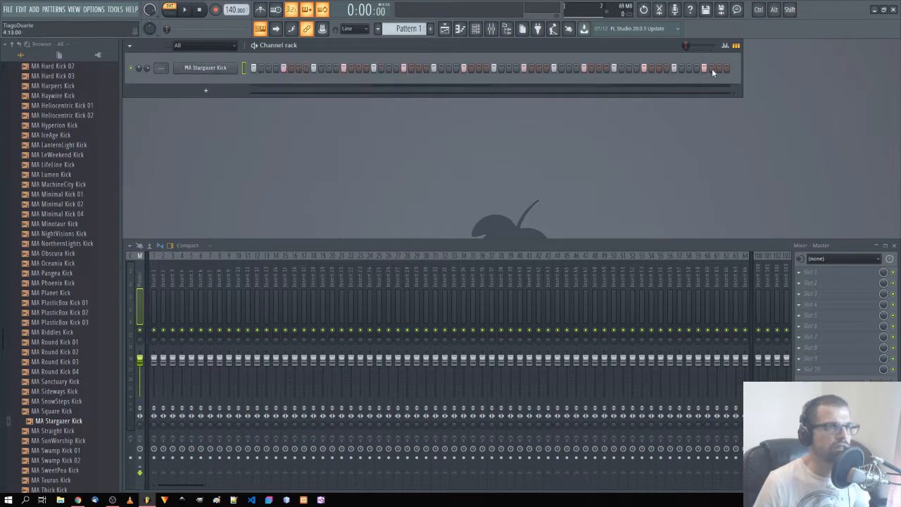
Step: Examine the MA Stargazer Kick notes up to the end of bar 4 in the Piano roll, and close it
right_click(213, 70)
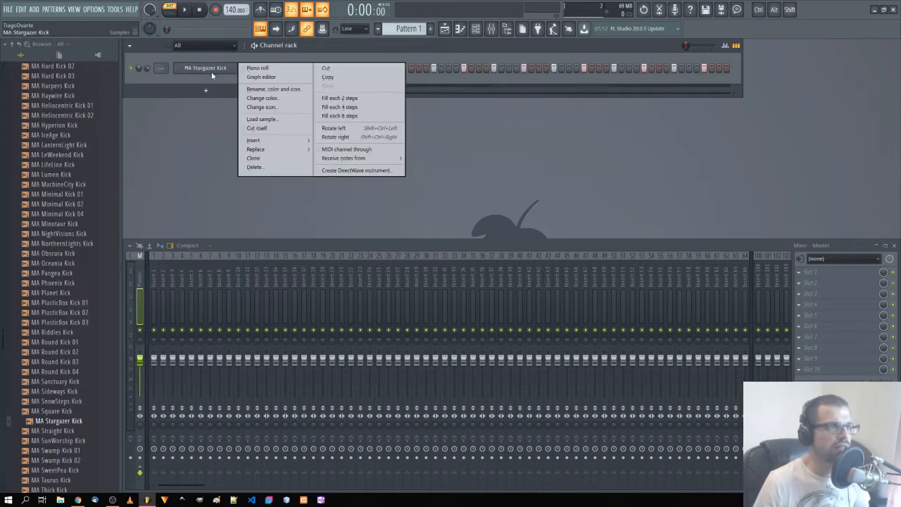
left_click(281, 70)
left_click_drag(808, 260, 688, 253)
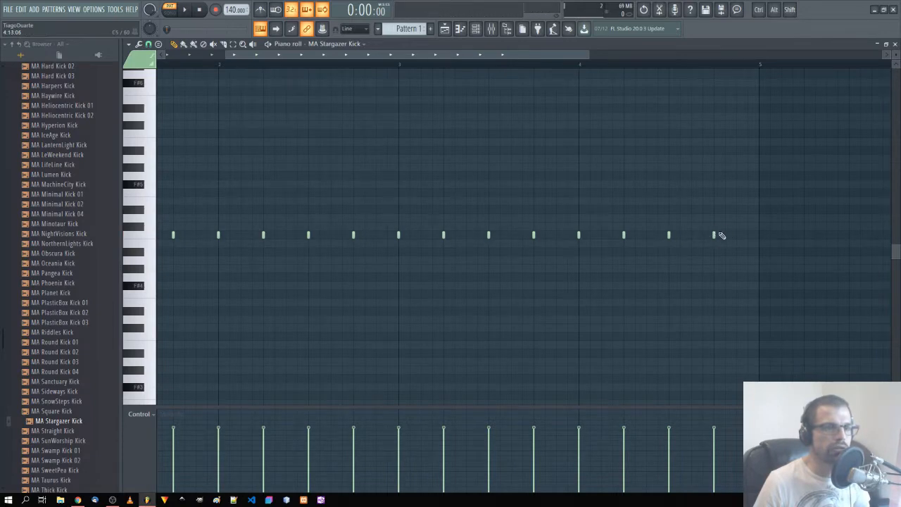
left_click_drag(724, 215, 707, 262)
left_click(703, 292, "ctrl")
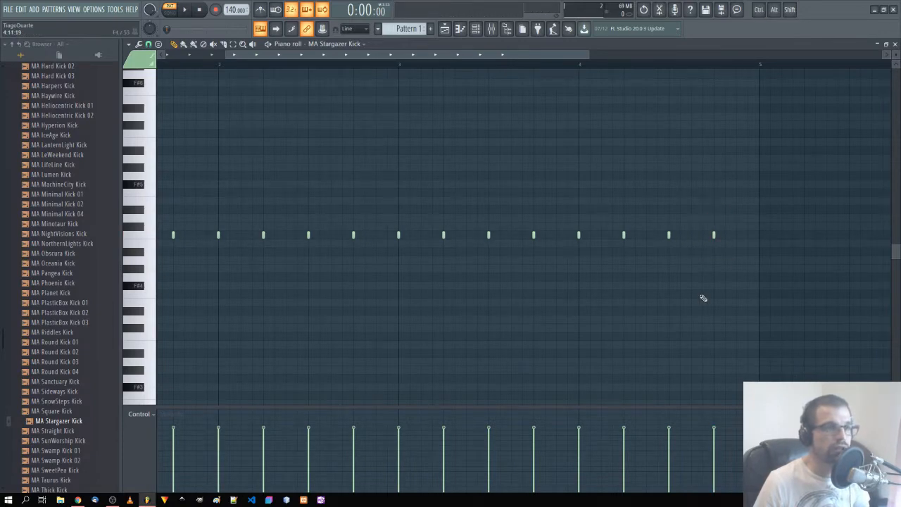
left_click(894, 43)
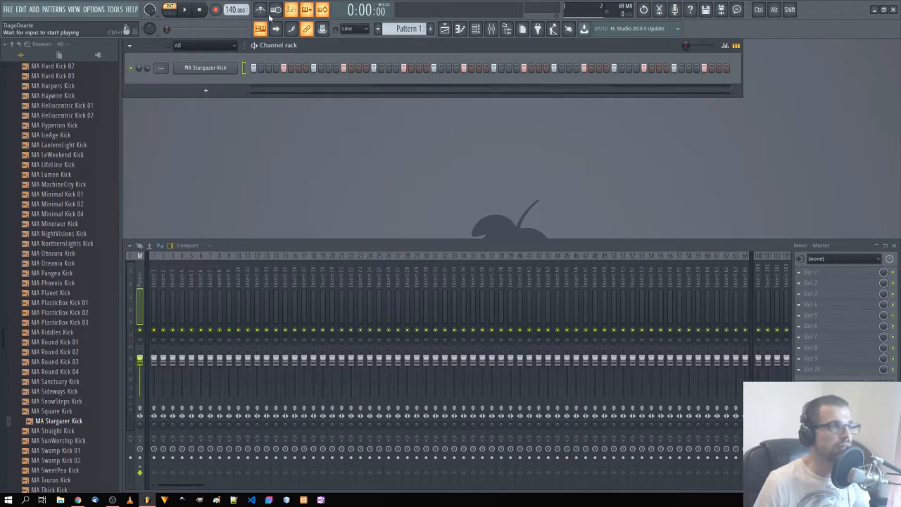
Step: Set the project tempo to 128 BPM and open the MA Stargazer Kick channel settings
left_click_drag(233, 9, 233, 21)
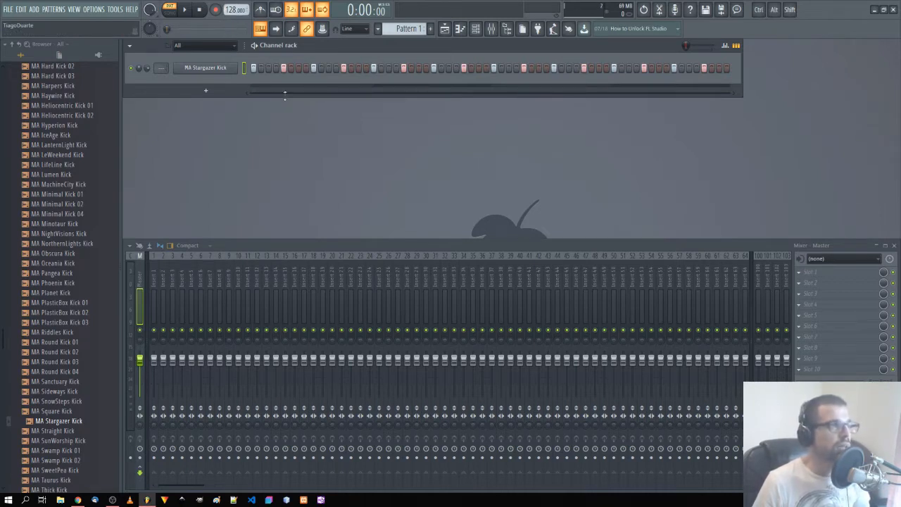
left_click(209, 69)
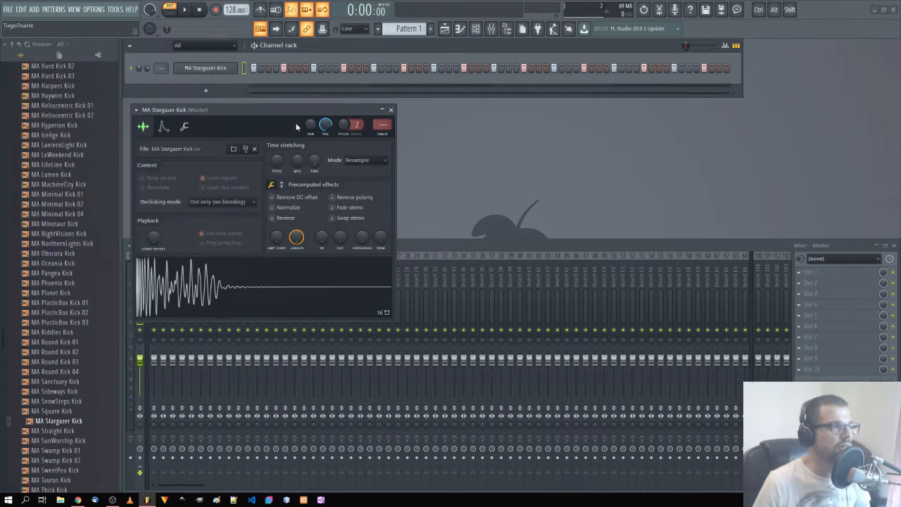
Step: Move the MA Stargazer Kick settings window clear of the browser and audition the kick sample from its waveform several times
left_click_drag(296, 125, 433, 131)
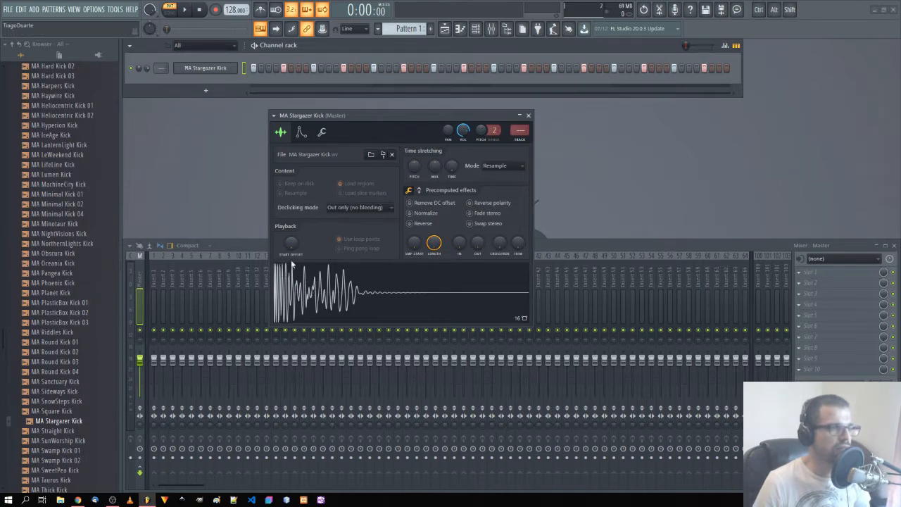
left_click(339, 304)
left_click(339, 304)
left_click_drag(338, 304, 338, 298)
left_click(337, 299)
left_click(337, 298)
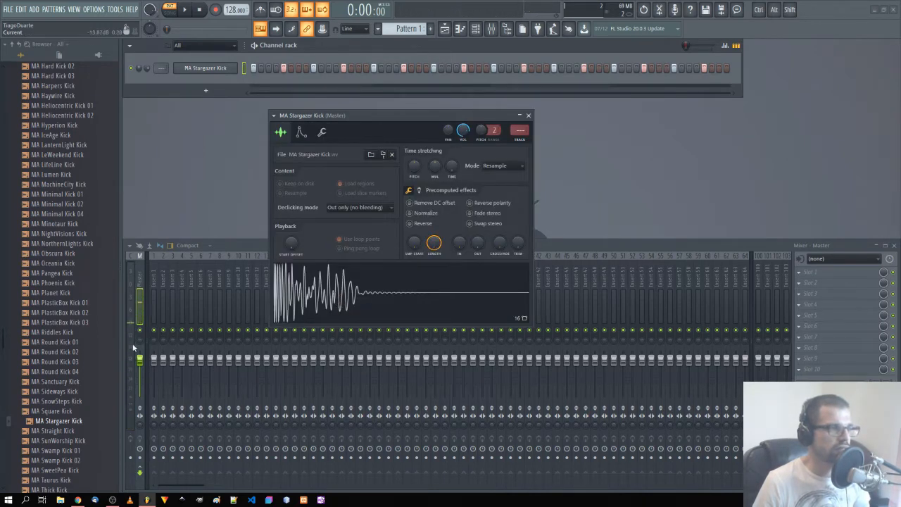
left_click(320, 309)
left_click(320, 310)
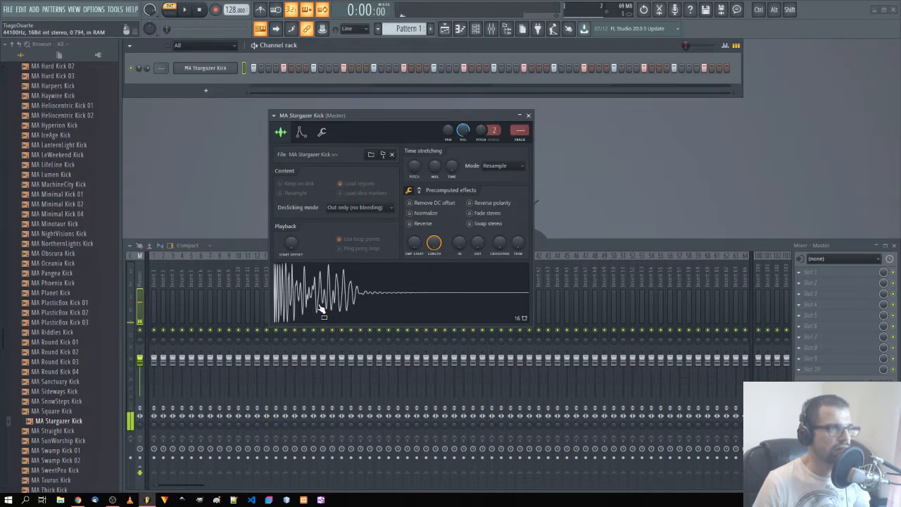
left_click(320, 310)
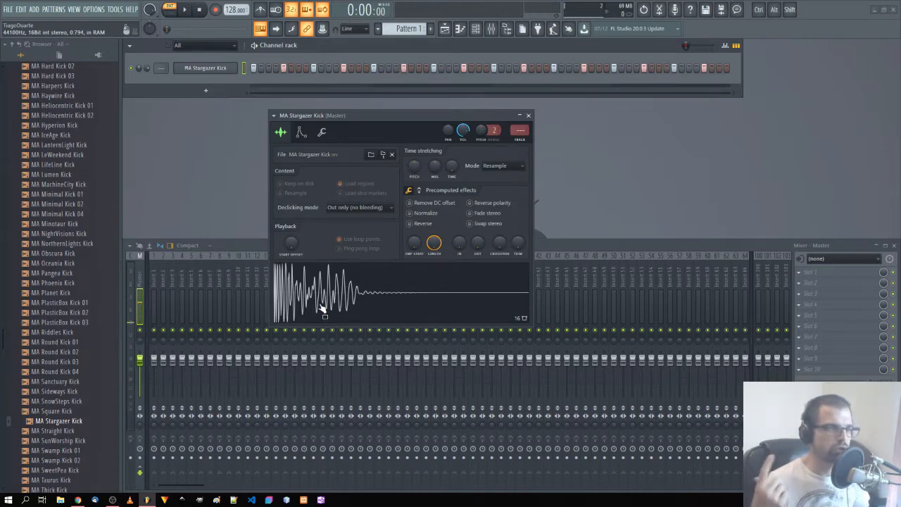
Step: Enable the kick's volume envelope and reduce its attack, hold, sustain and release to minimum
left_click(300, 132)
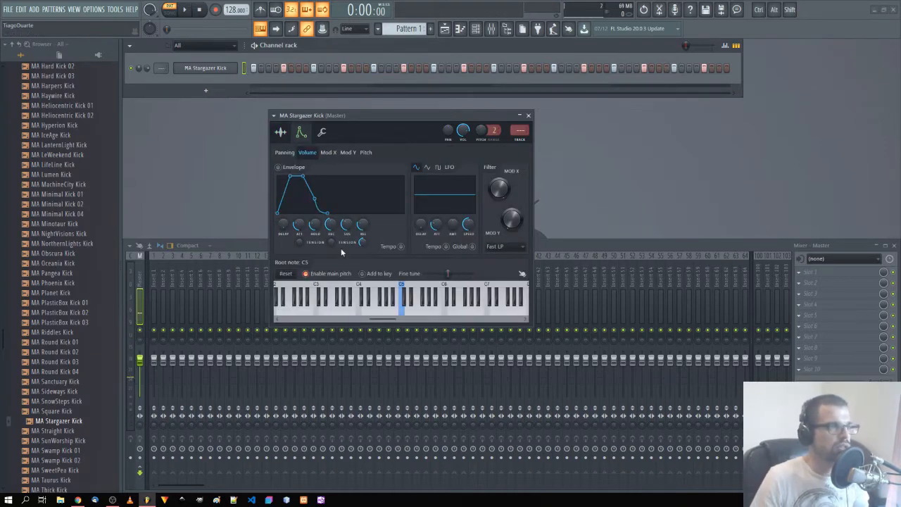
left_click(302, 168)
left_click_drag(299, 225, 318, 244)
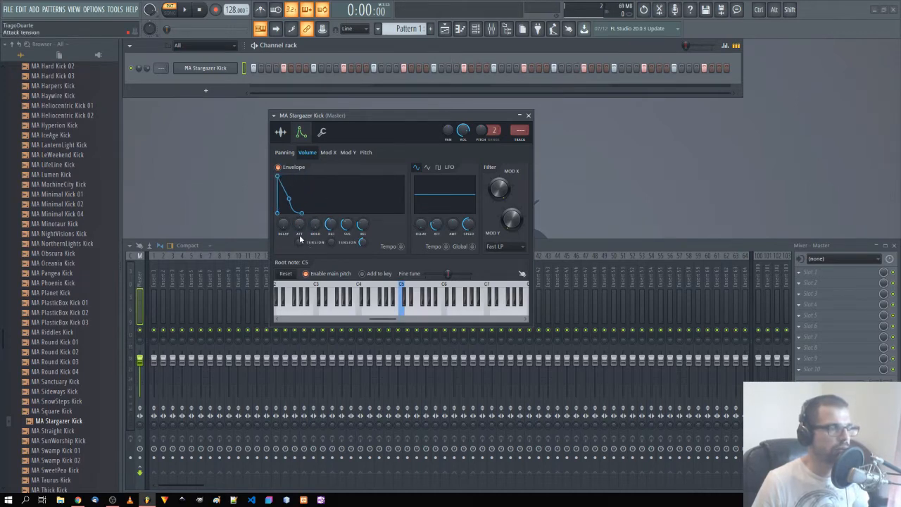
left_click(280, 132)
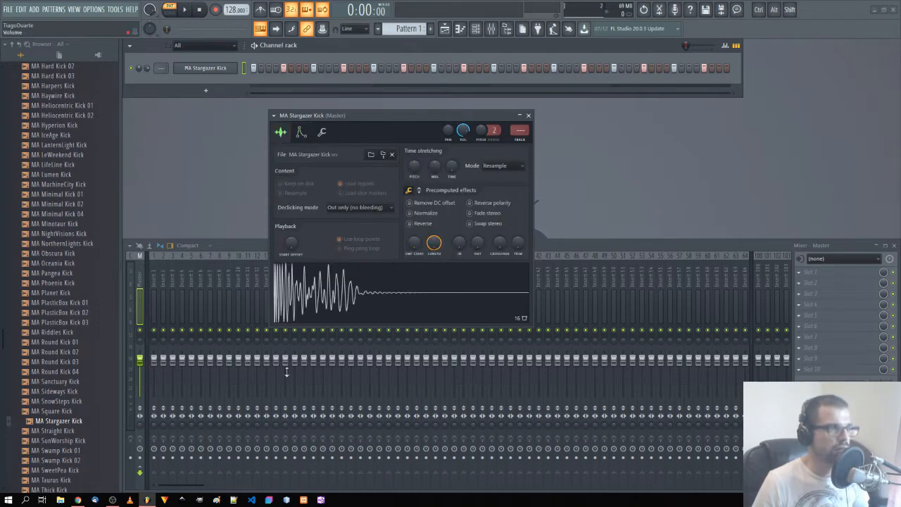
left_click(298, 133)
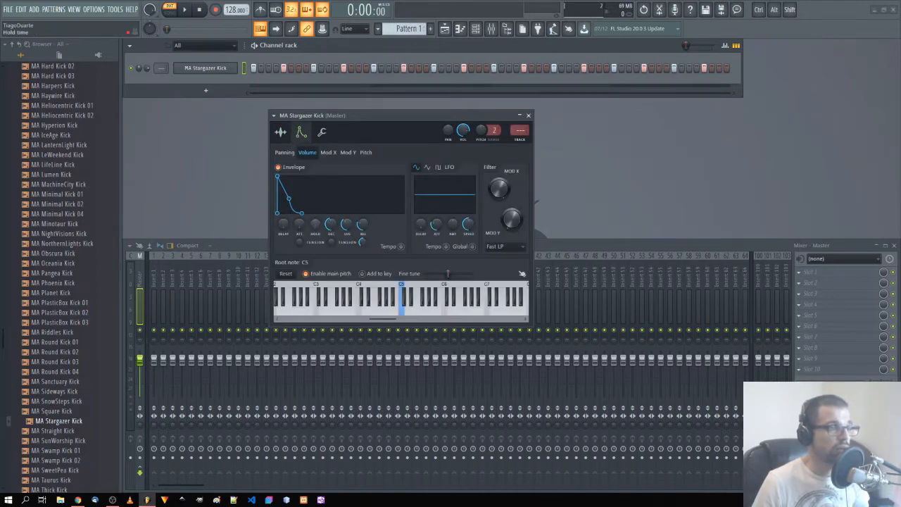
left_click_drag(346, 224, 347, 243)
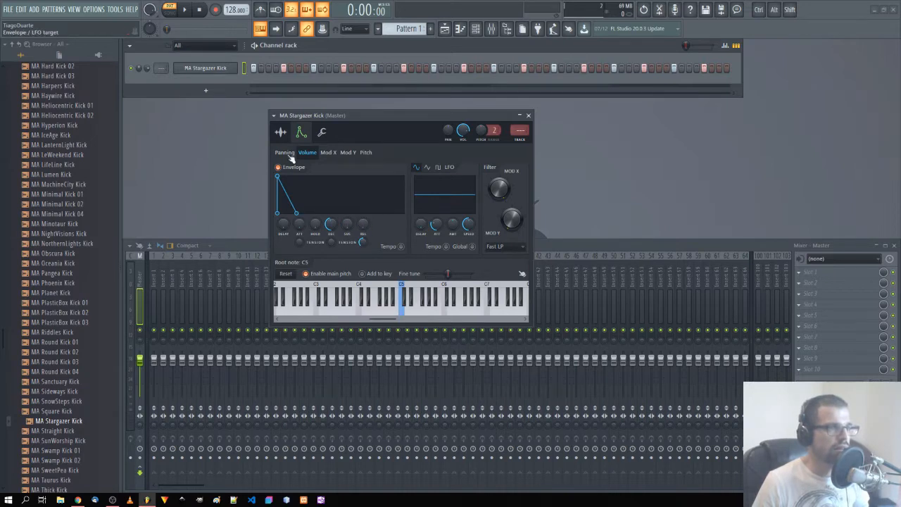
Step: Shape the kick's volume envelope with a brief hold, a short decay and raised decay tension, checking it against the waveform and pattern playback
left_click(280, 131)
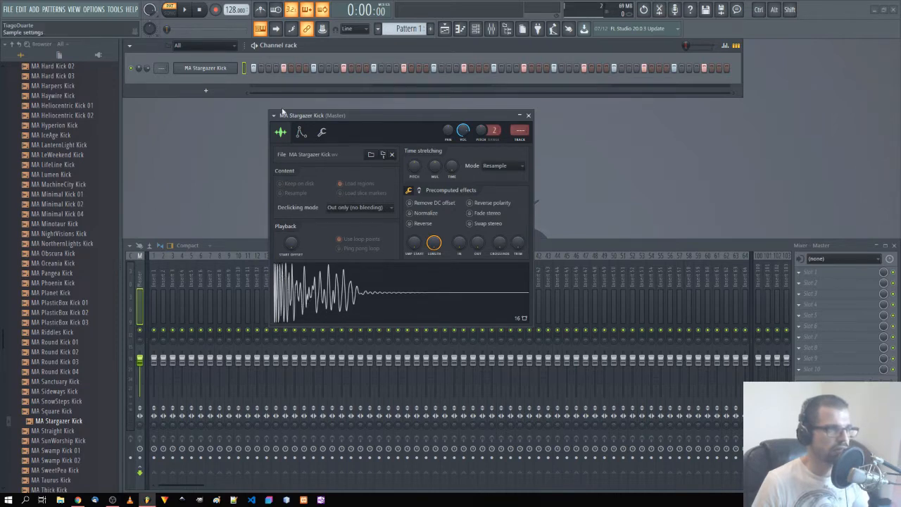
left_click(301, 132)
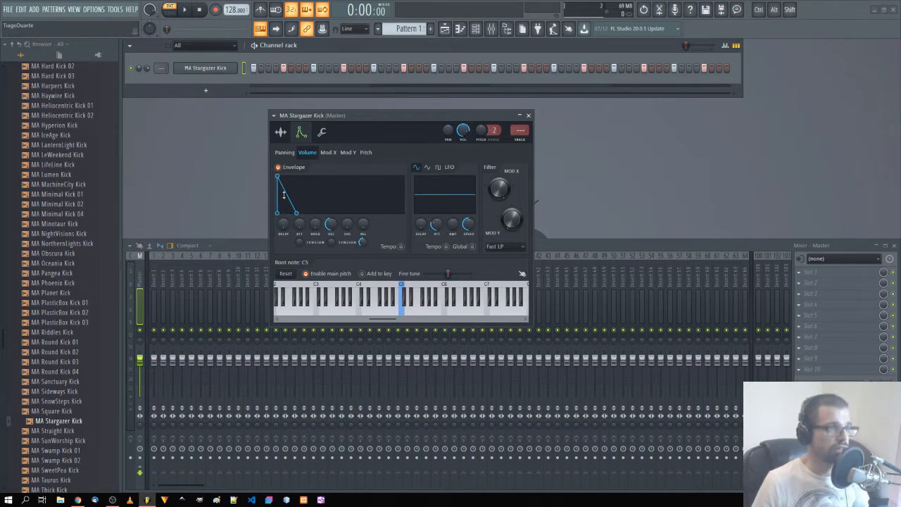
left_click(281, 131)
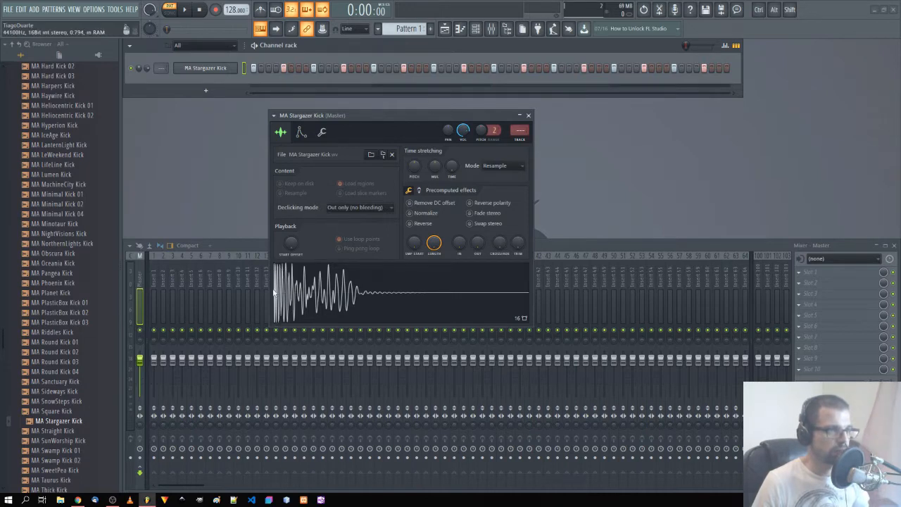
left_click(309, 294)
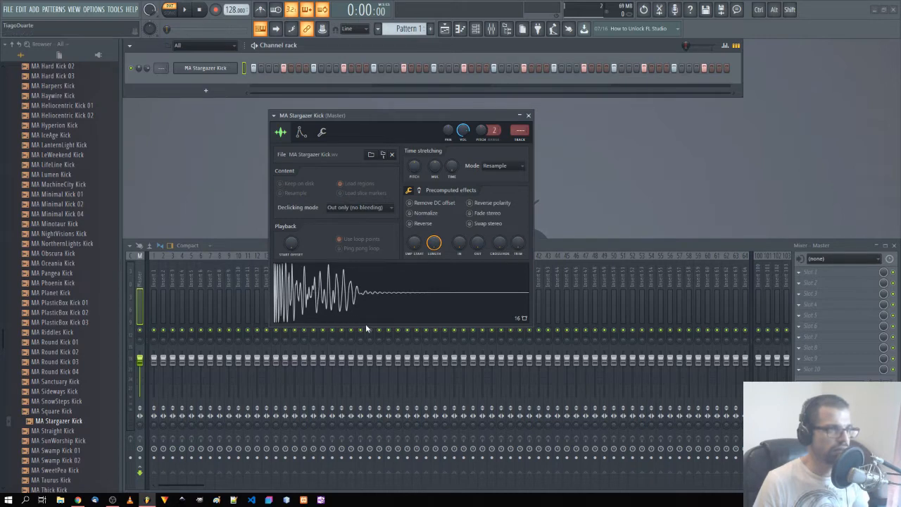
left_click(300, 132)
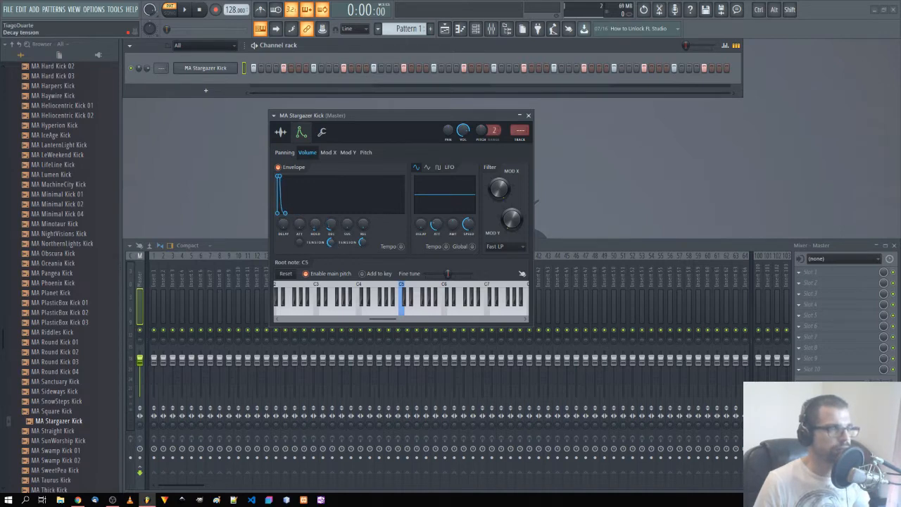
key("space")
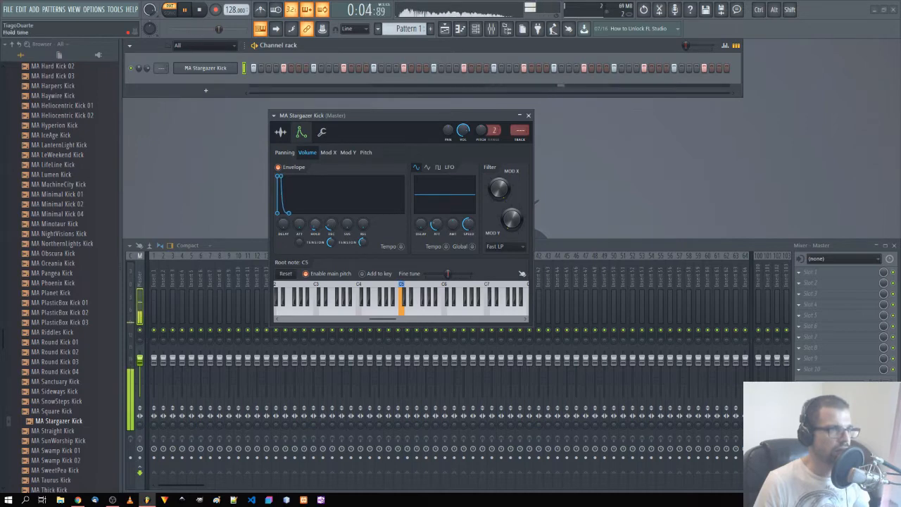
left_click(280, 132)
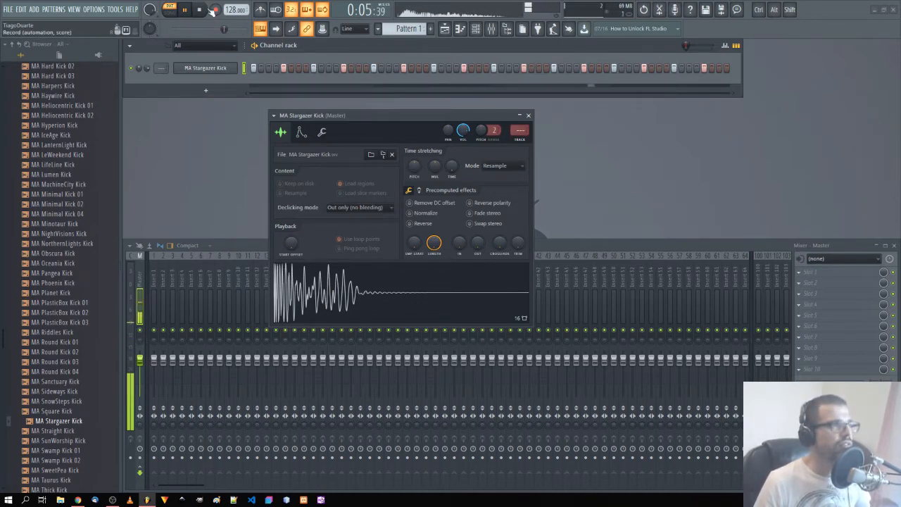
key("space")
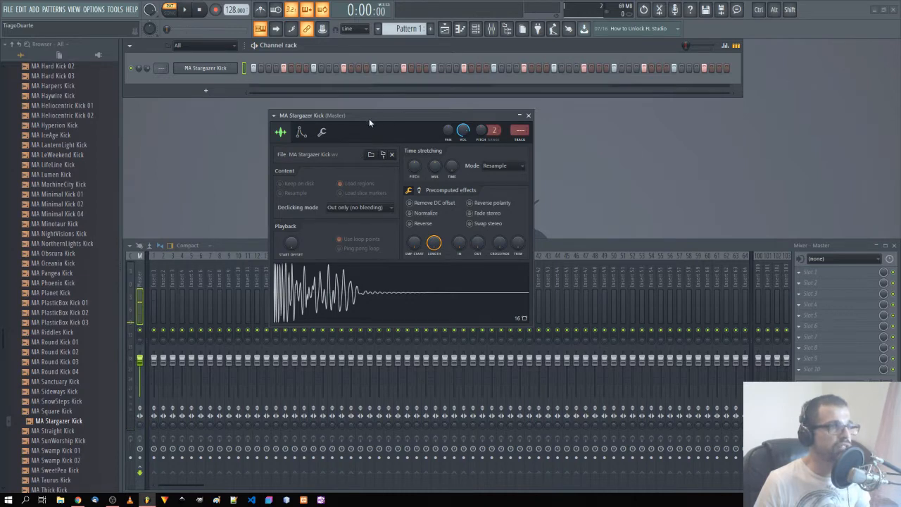
Step: Compare the kick's waveform with its volume envelope and slightly shorten the envelope's hold time while the pattern plays
left_click_drag(369, 123, 398, 99)
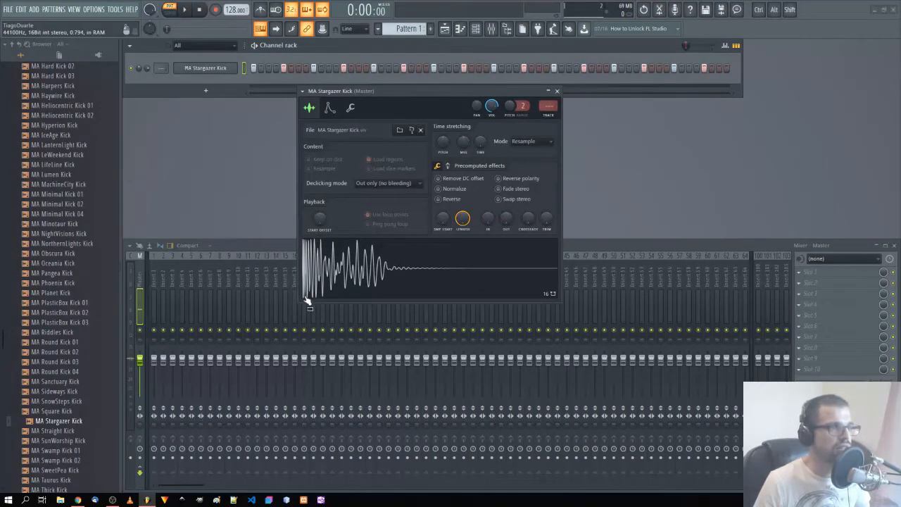
left_click(329, 108)
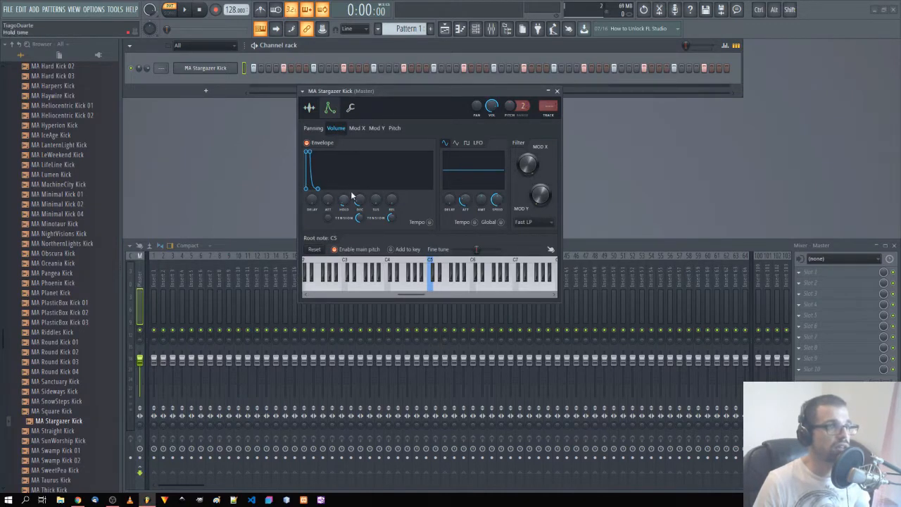
left_click(309, 108)
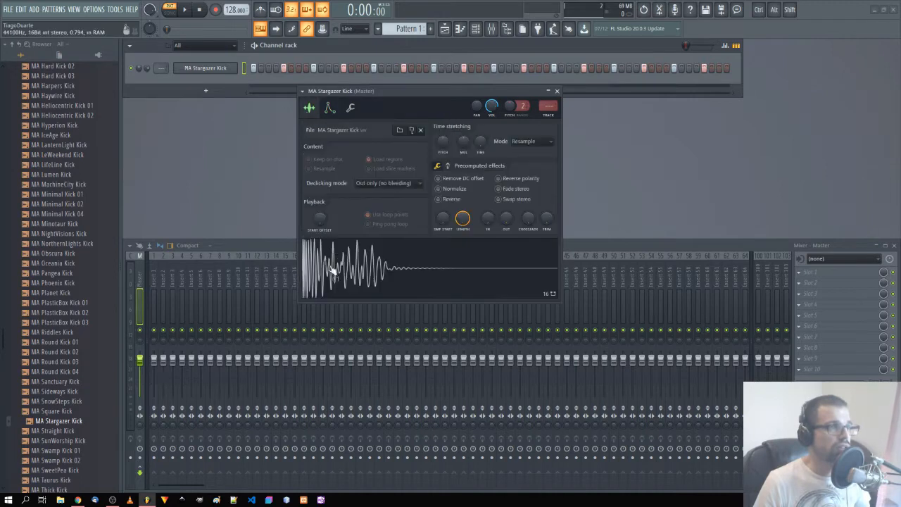
left_click(329, 109)
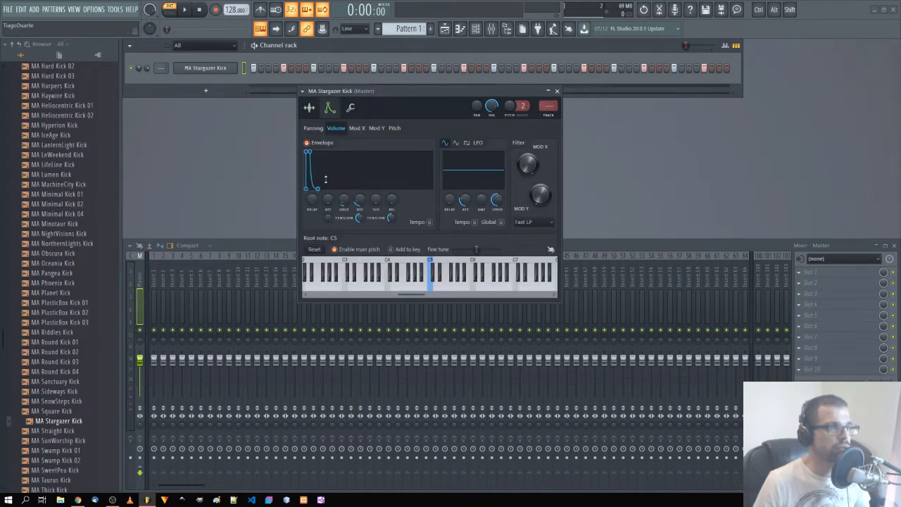
left_click(309, 108)
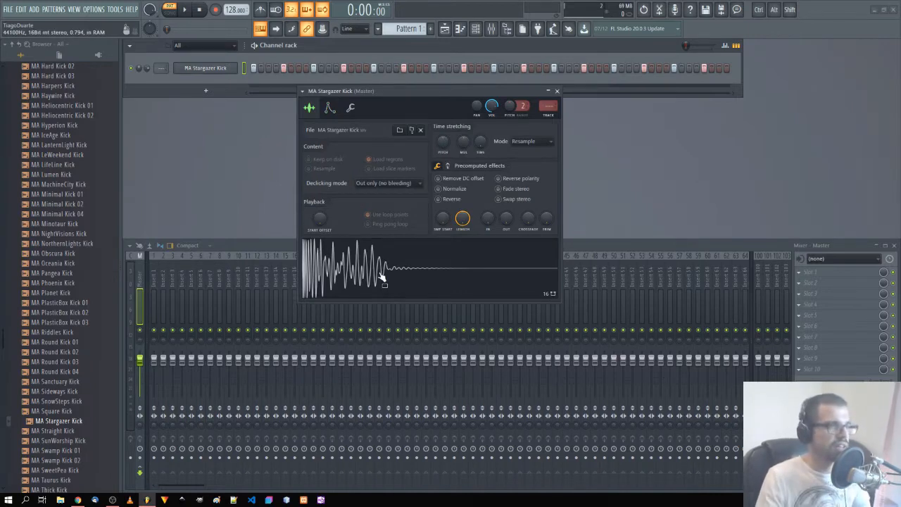
key("space")
left_click(329, 107)
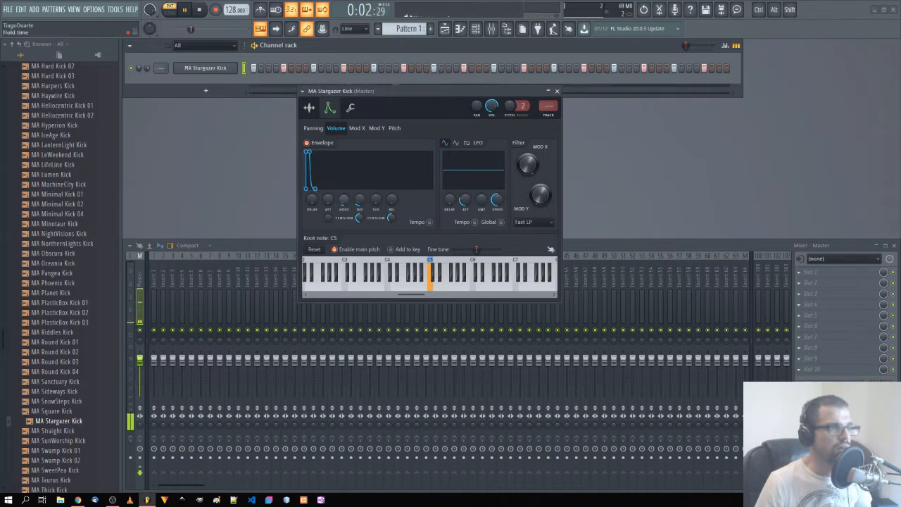
Step: Set the MA Stargazer Kick's root note to F5, trying nearby keys while the pattern plays
left_click(557, 91)
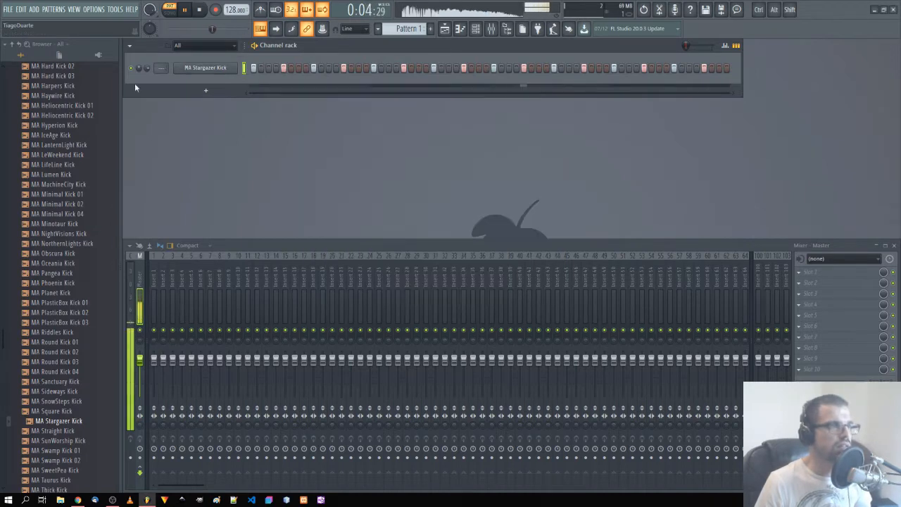
left_click(225, 71)
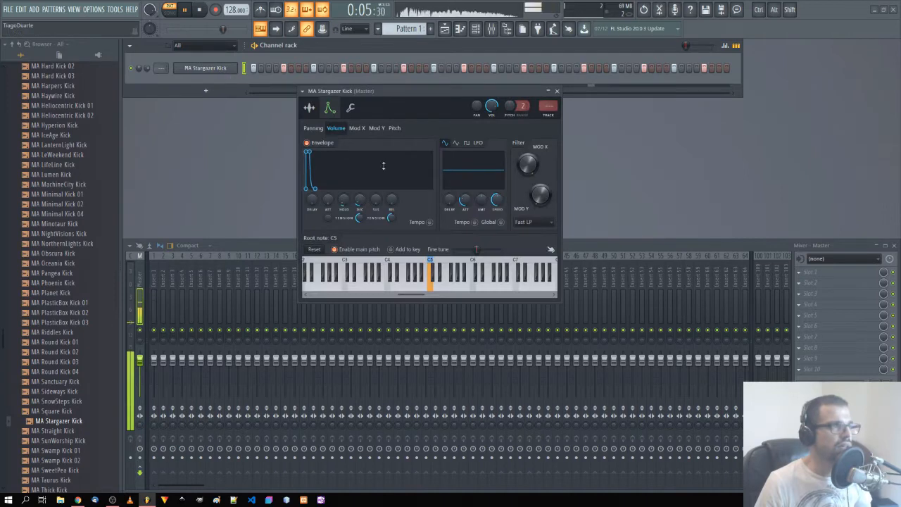
left_click(309, 108)
left_click(331, 109)
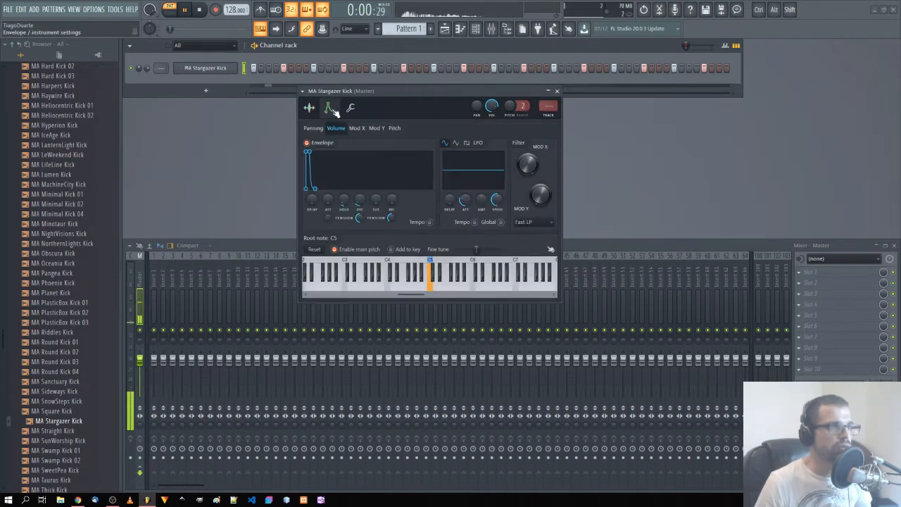
right_click(461, 262)
right_click(453, 262)
right_click(449, 262)
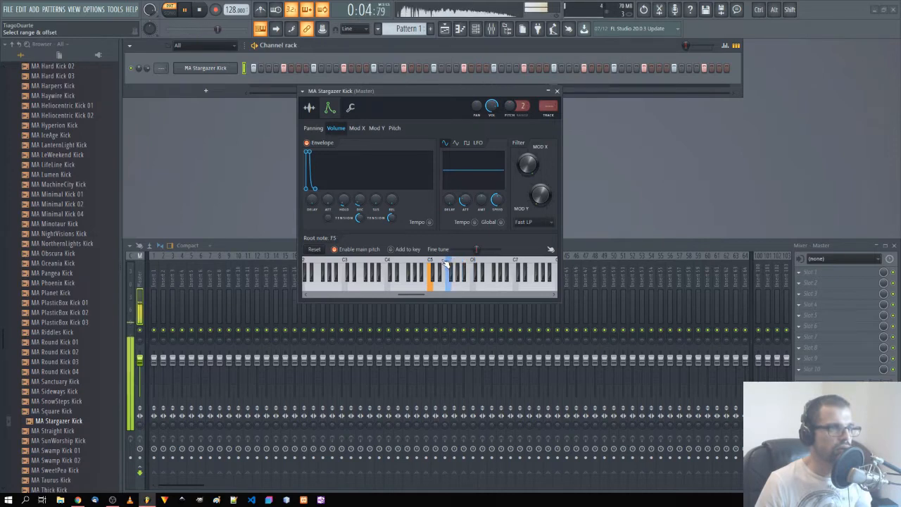
right_click(447, 263)
right_click(442, 262)
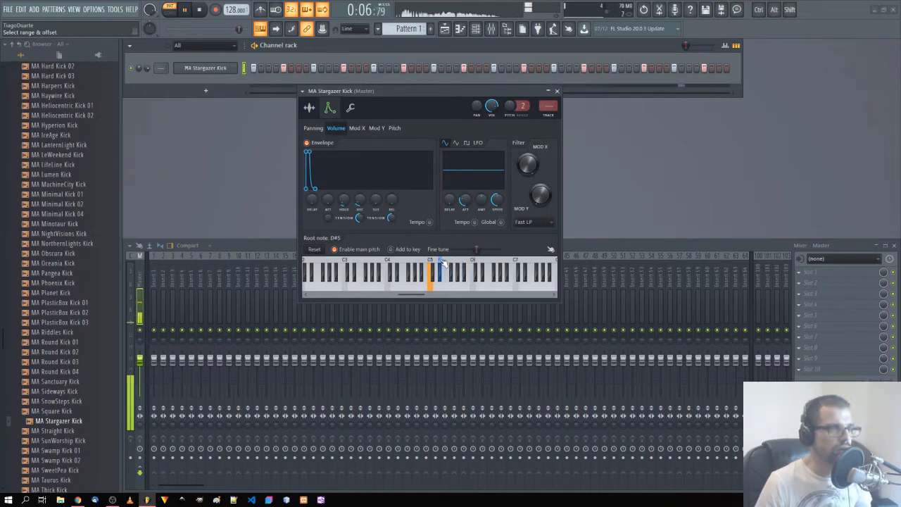
right_click(449, 263)
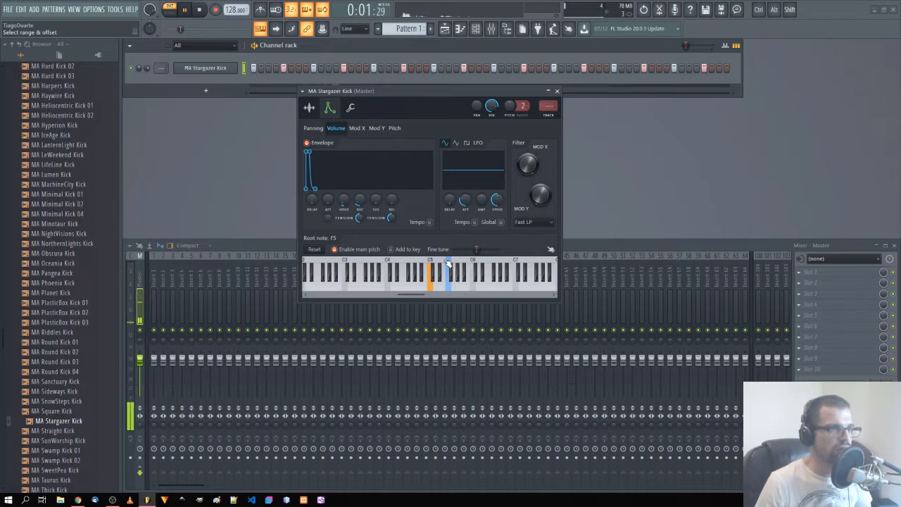
Step: Close the channel settings and route the MA Stargazer Kick channel to mixer track 2
left_click(557, 90)
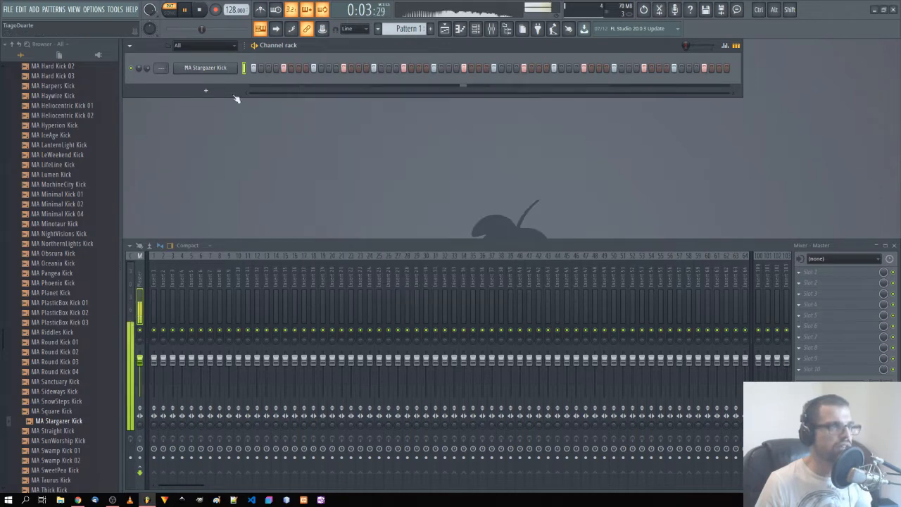
scroll(163, 69, "up", 1)
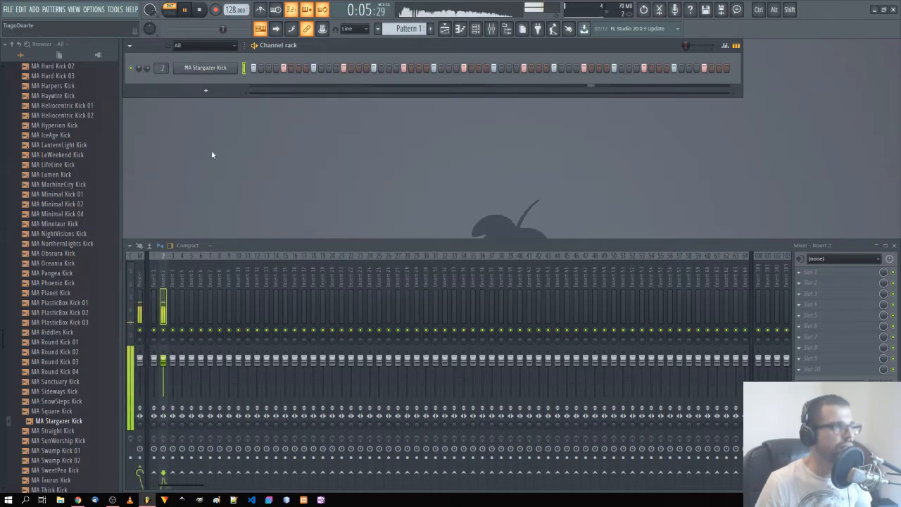
left_click(205, 90)
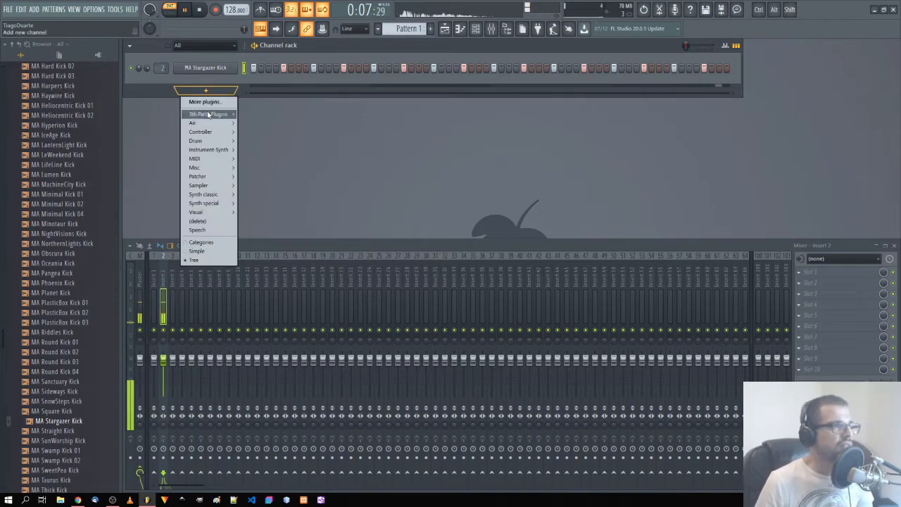
left_click(113, 125)
Step: Audition the HouseGen TopKick samples in the browser, ending with HouseGen TopKick 31, while the pattern plays
scroll(35, 189, "up", 15)
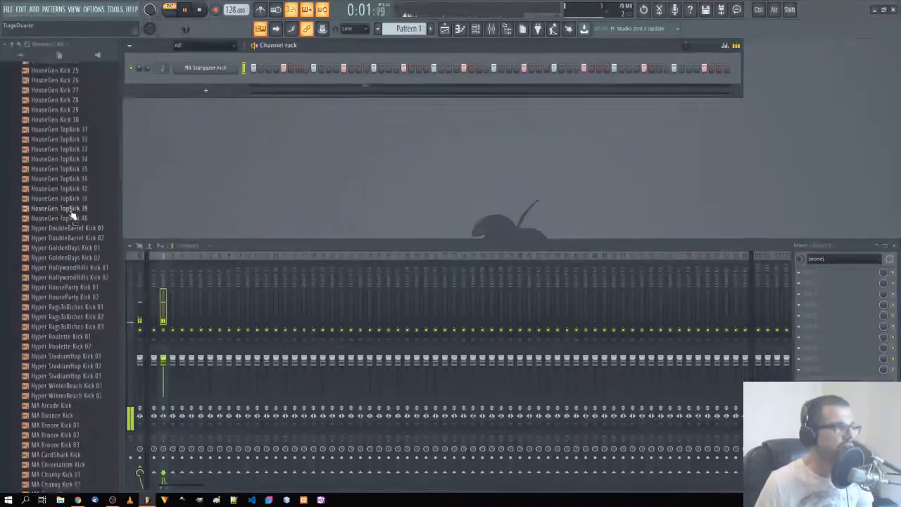
left_click(72, 203)
left_click(73, 176)
left_click(72, 165)
left_click(74, 156)
left_click(76, 146)
left_click(81, 137)
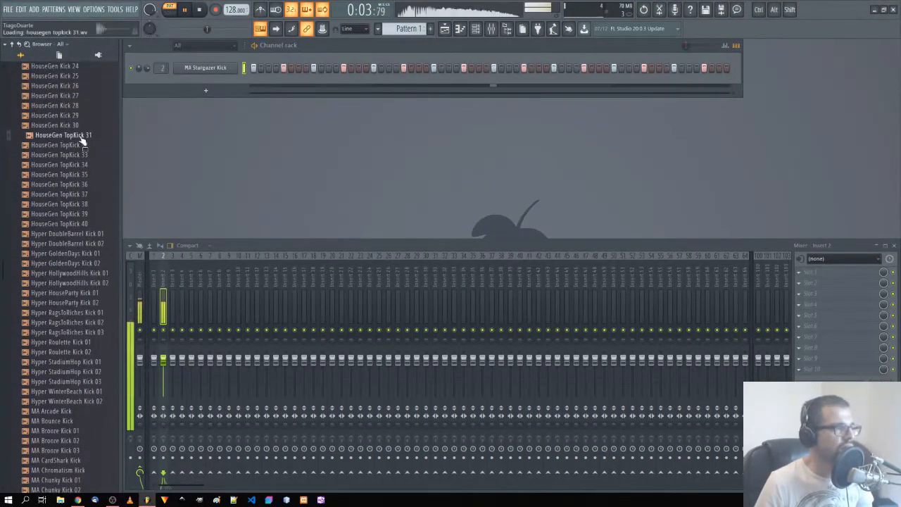
Step: Audition several HouseGen Kick samples from 19 up through 11 against the playing pattern
scroll(82, 142, "up", 7)
left_click(70, 213)
left_click(71, 204)
left_click(71, 194)
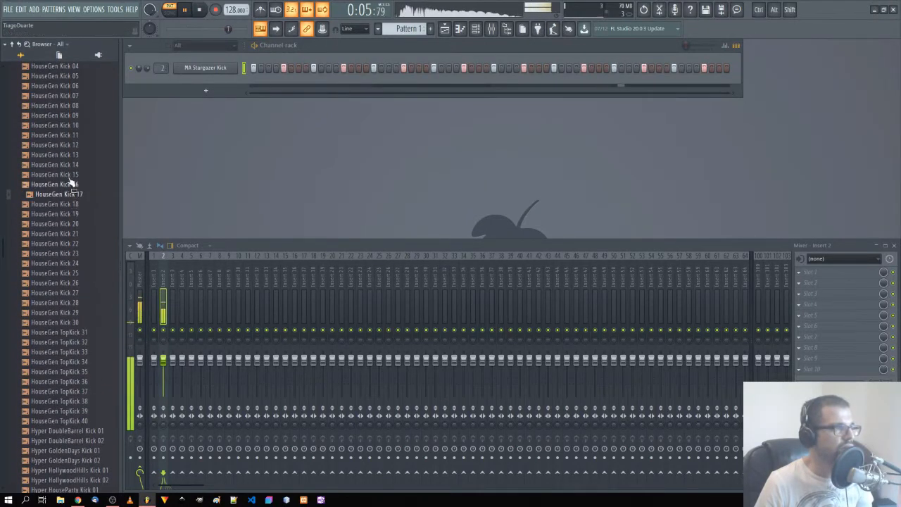
left_click(71, 184)
left_click(69, 144)
left_click(69, 134)
Step: Audition the first dozen HouseGen Kick samples, from 02 to 12, over the playing kick pattern
scroll(69, 135, "up", 5)
left_click(67, 204)
left_click(67, 174)
left_click(67, 164)
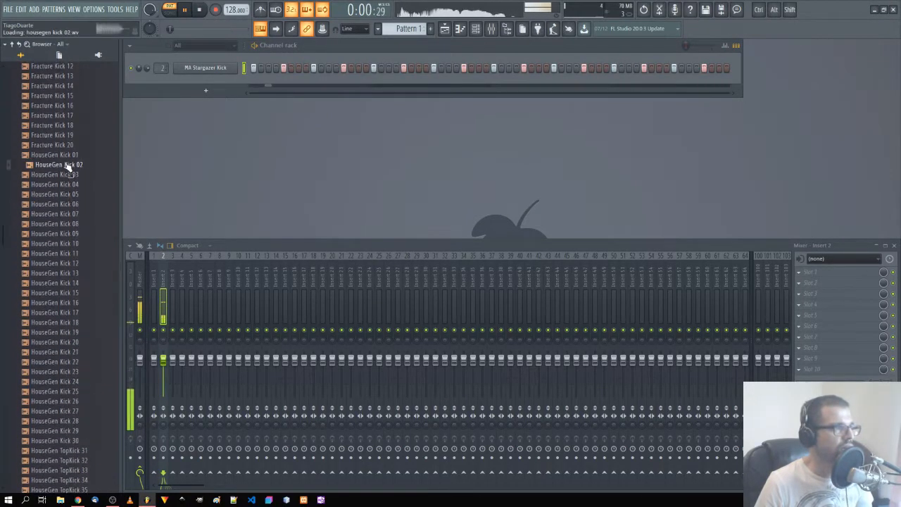
left_click(67, 174)
left_click(68, 184)
left_click(67, 195)
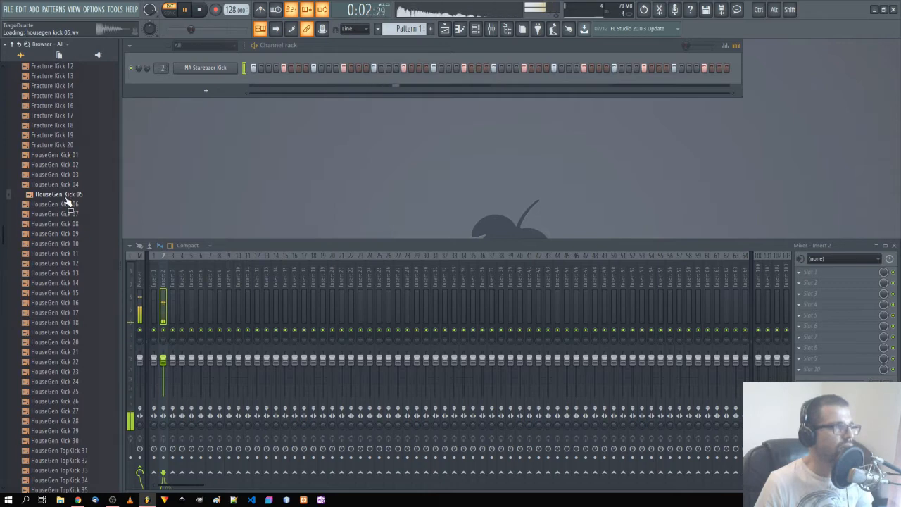
left_click(68, 204)
left_click(69, 213)
left_click(71, 223)
left_click(71, 233)
left_click(72, 243)
left_click(61, 263)
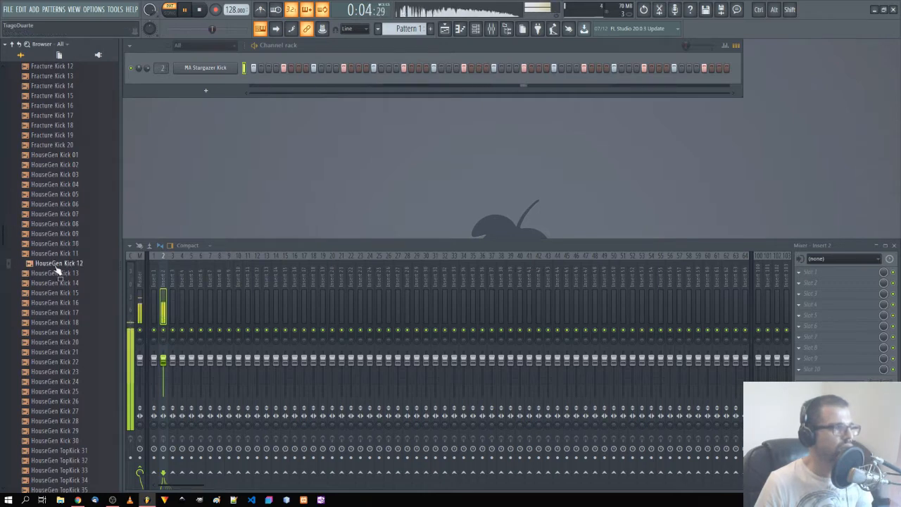
Step: Compare the higher-numbered HouseGen kicks, such as 16, 20, 29 and 30, with HouseGen TopKick 31 and 32
left_click(57, 302)
left_click(59, 342)
left_click(75, 431)
left_click(68, 441)
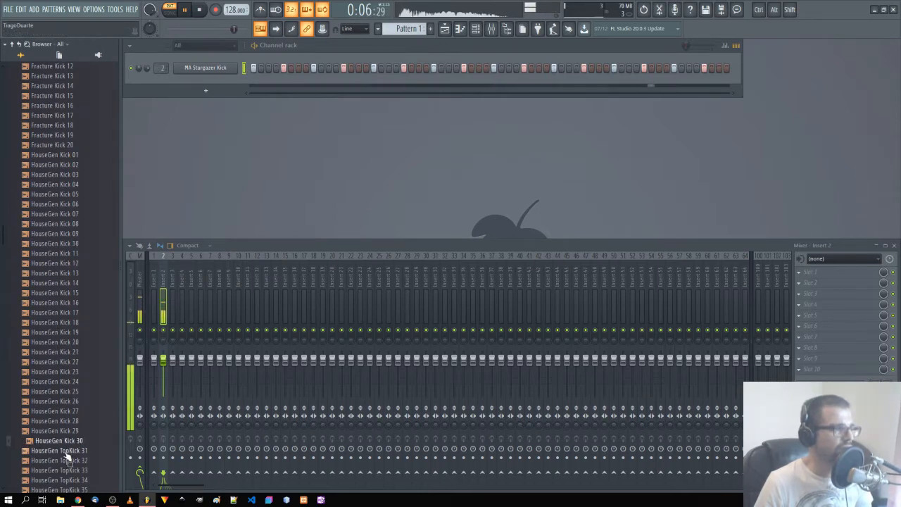
left_click(68, 451)
left_click(67, 461)
left_click(65, 441)
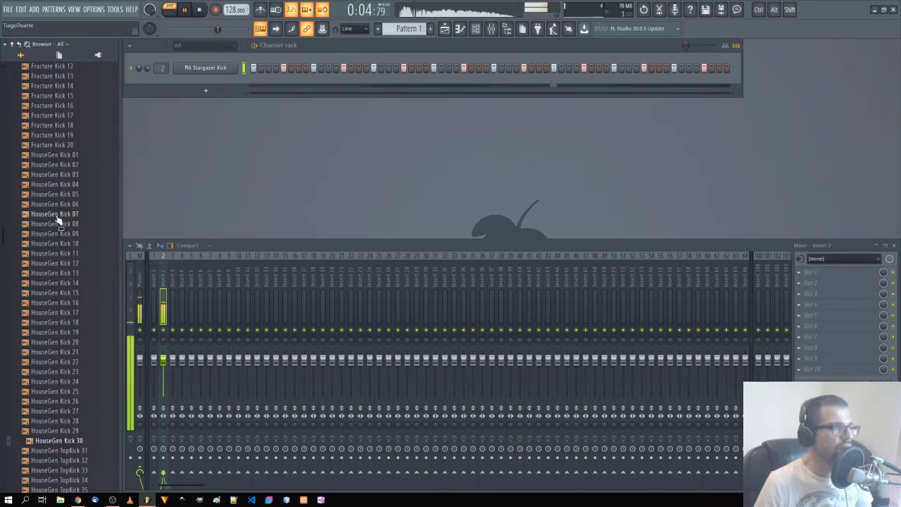
Step: Add HouseGen Kick 29 as a new channel below the MA Stargazer Kick in the channel rack
scroll(62, 215, "up", 2)
left_click(65, 197)
scroll(76, 402, "down", 2)
left_click_drag(71, 431, 167, 204)
left_click_drag(213, 79, 212, 80)
Step: Audition samples of the Fracture Kick series, including 01, 03, 14, 17, 19 and 20, during pattern playback
scroll(54, 243, "up", 2)
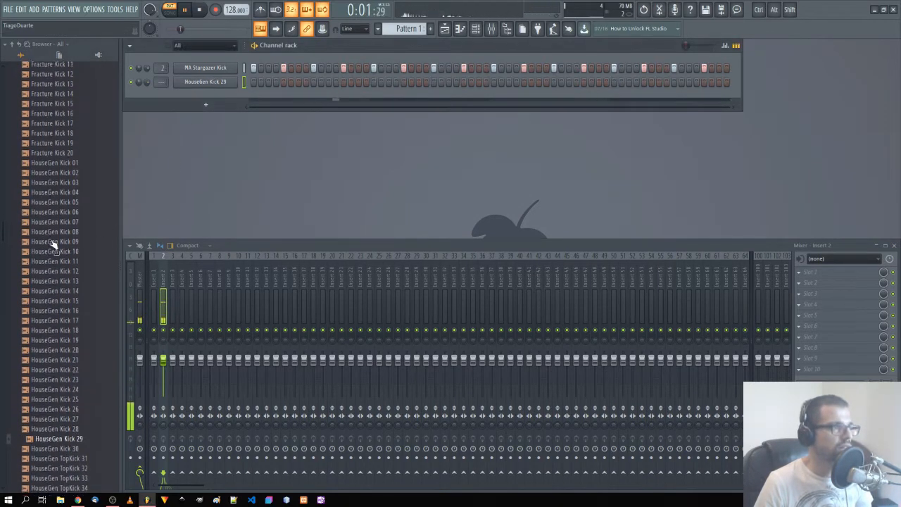
left_click(69, 236)
left_click(60, 205)
left_click(69, 175)
left_click(66, 135)
left_click(67, 116)
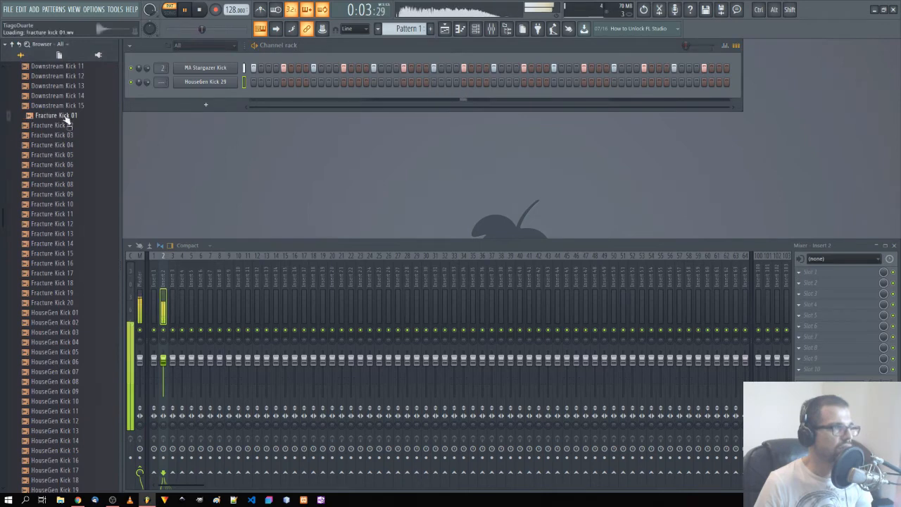
left_click(59, 136)
left_click(63, 244)
left_click(62, 273)
left_click(63, 292)
left_click(65, 303)
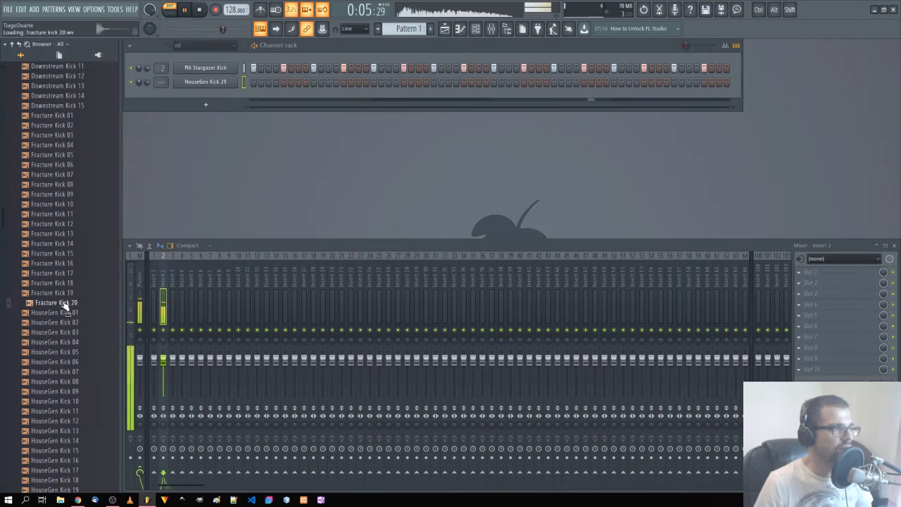
Step: Give HouseGen Kick 29 the same step pattern as the MA Stargazer Kick and route it to mixer track 2
left_click_drag(67, 307, 246, 80)
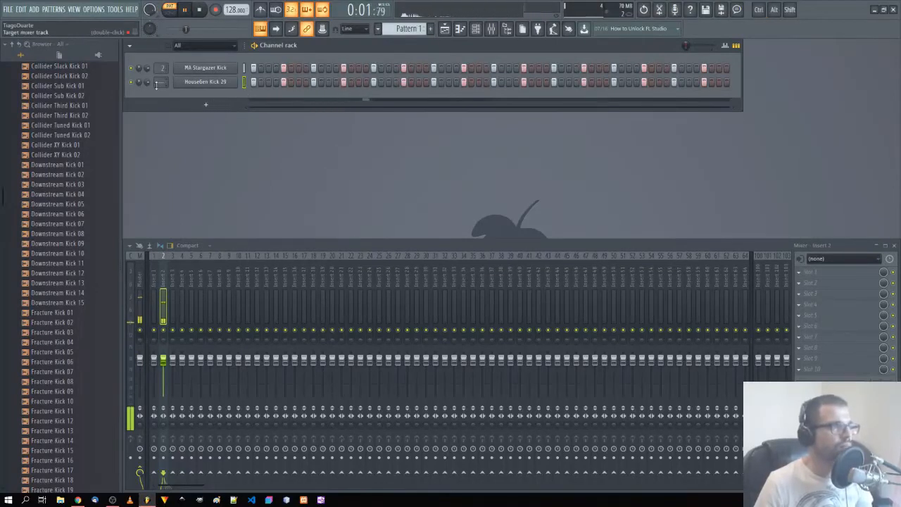
left_click_drag(160, 83, 159, 77)
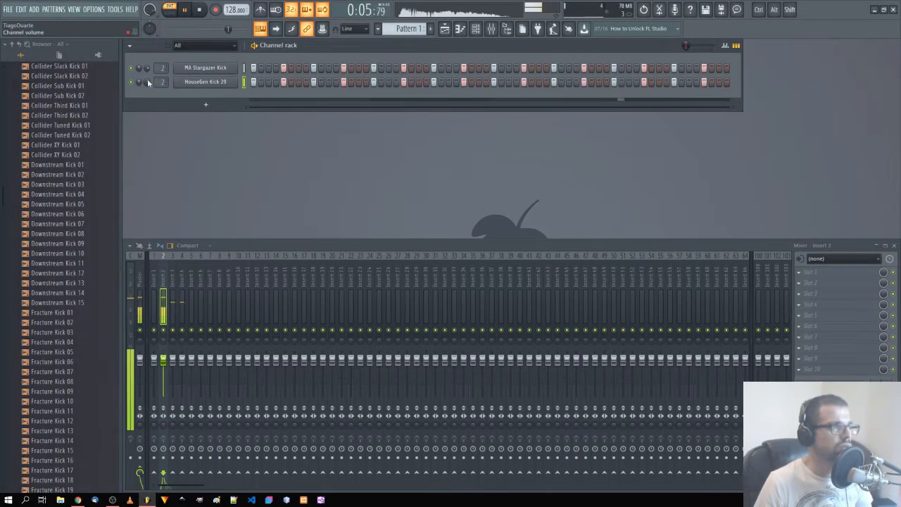
Step: Collapse Packs, open the Kicks folder of the Head Bangin Trap Drums kit in the DailyBeats.pt drum kits, and widen the browser
scroll(46, 175, "up", 15)
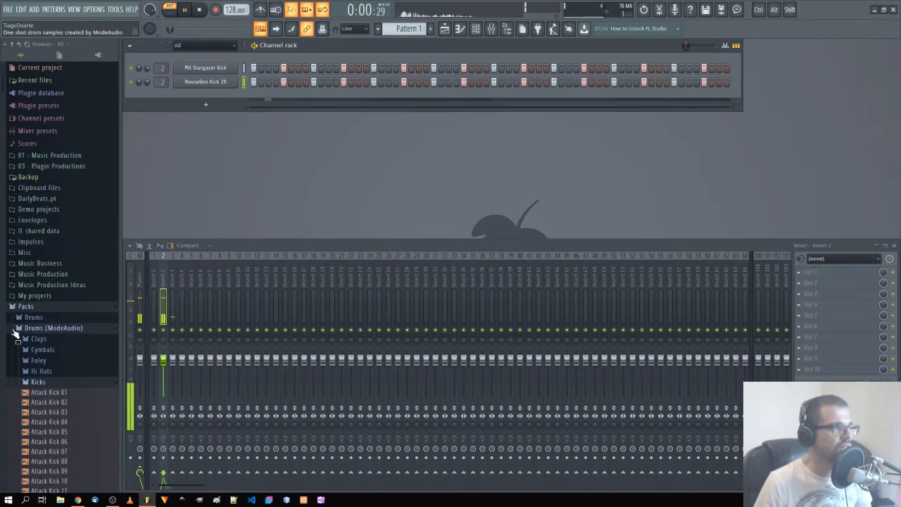
left_click(22, 307)
left_click(42, 199)
scroll(61, 248, "down", 5)
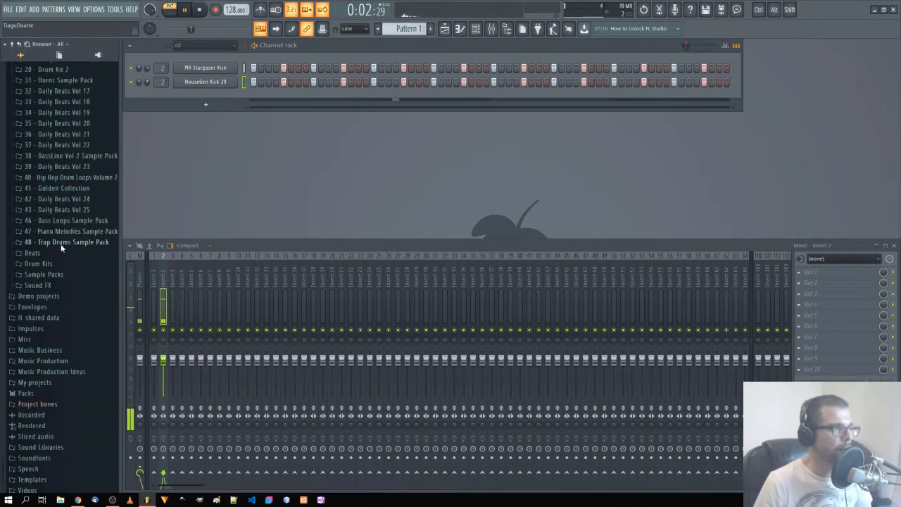
left_click(45, 260)
left_click(51, 260)
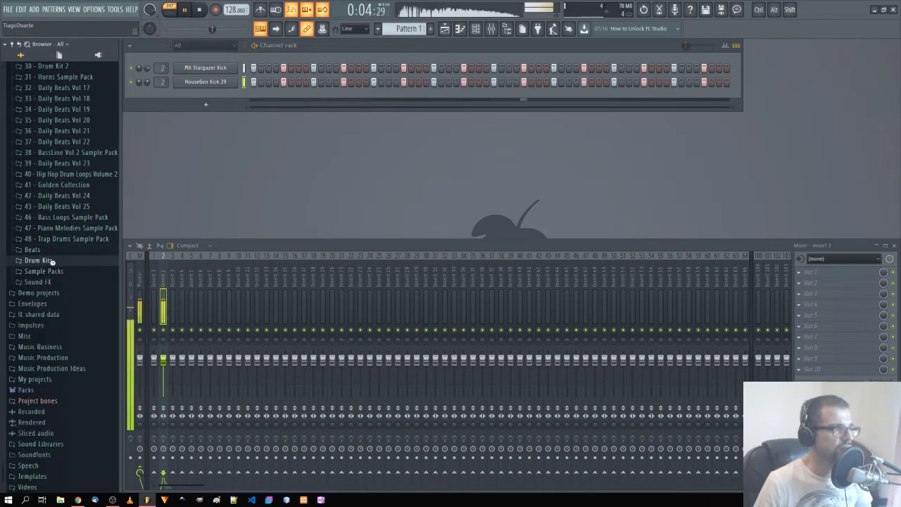
left_click(52, 260)
left_click(70, 240)
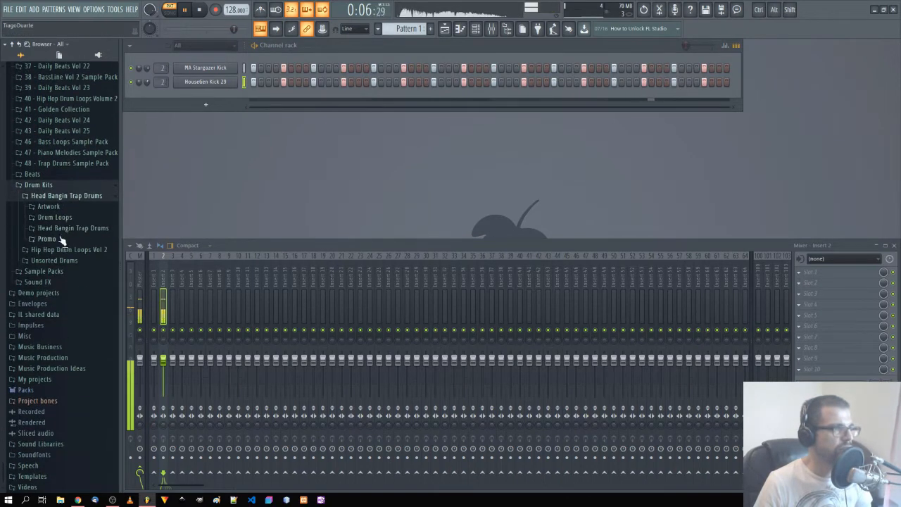
left_click(70, 228)
left_click(55, 250)
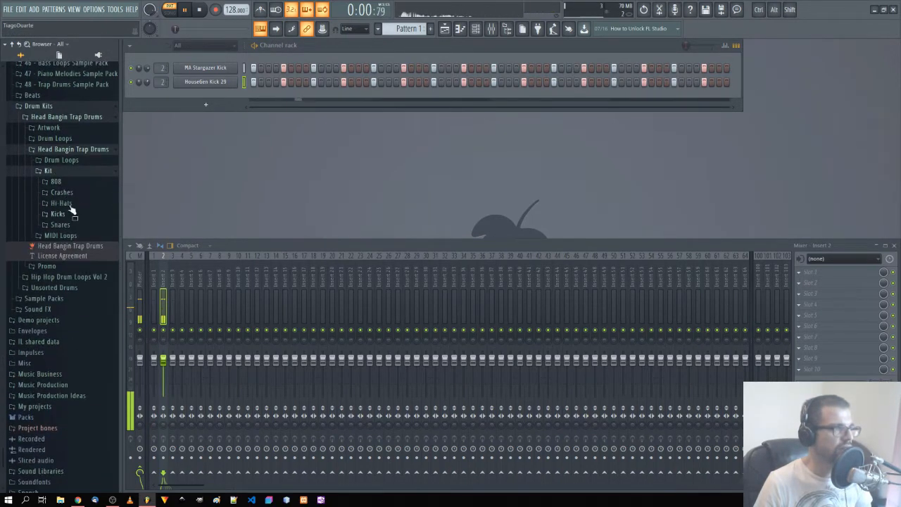
left_click(72, 214)
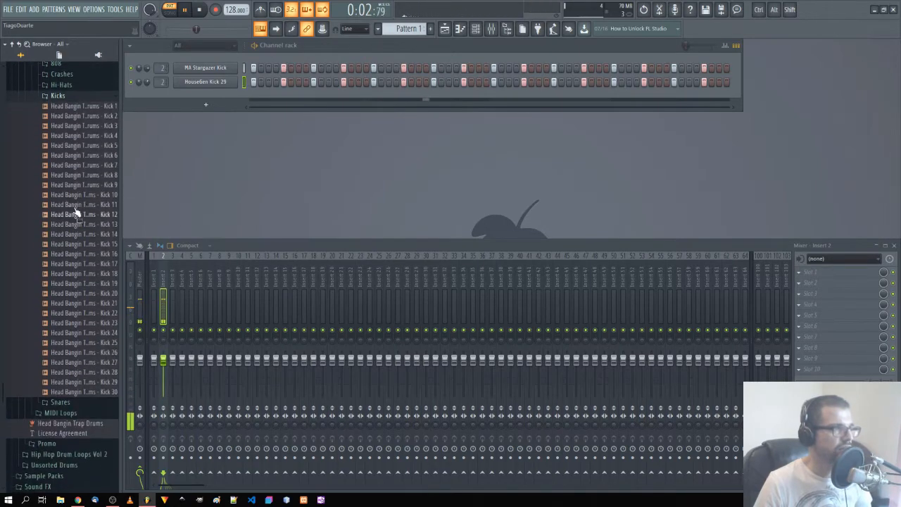
left_click_drag(120, 213, 166, 213)
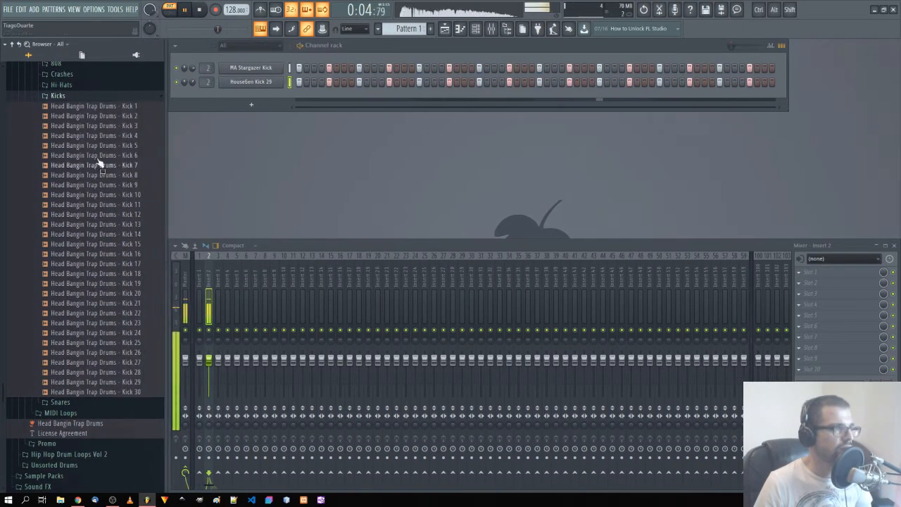
Step: Audition Head Bangin Trap Drums kicks 5, 9, 8 and 7 over the layered pattern, returning to Kick 8
left_click(103, 145)
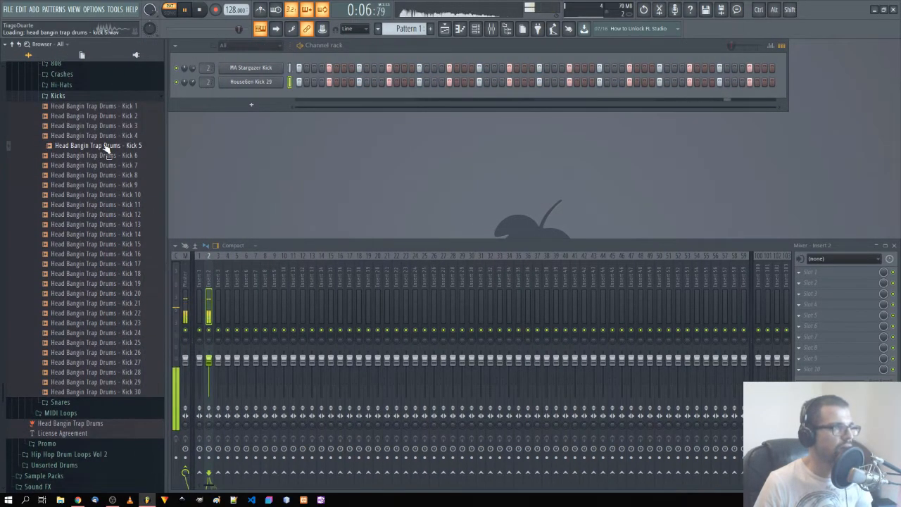
left_click(110, 186)
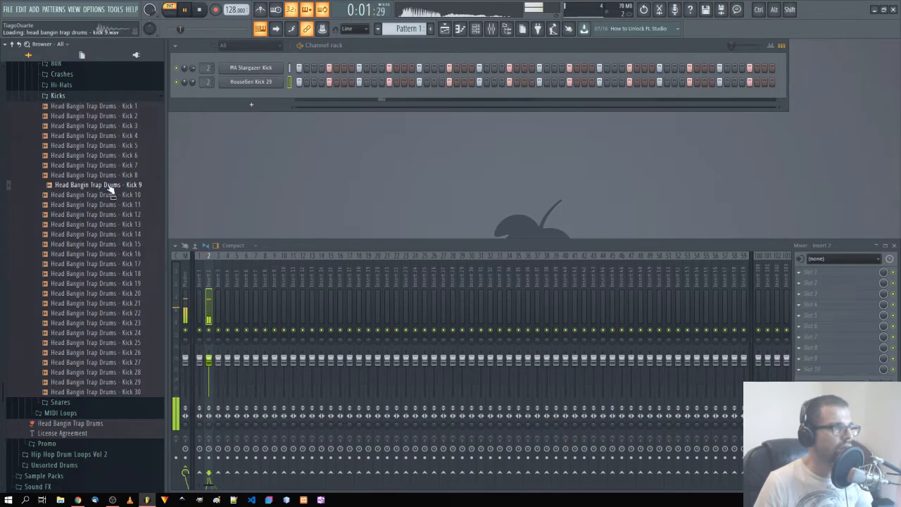
left_click(109, 177)
left_click(108, 167)
left_click(109, 178)
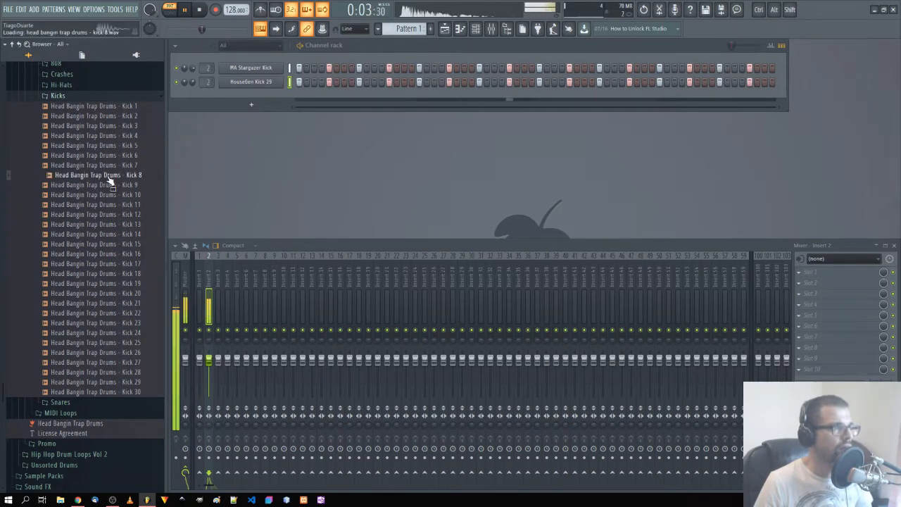
Step: Add Head Bangin Trap Drums - Kick 8 as a third channel with the same kick pattern, routed to mixer track 2
left_click_drag(109, 182, 254, 91)
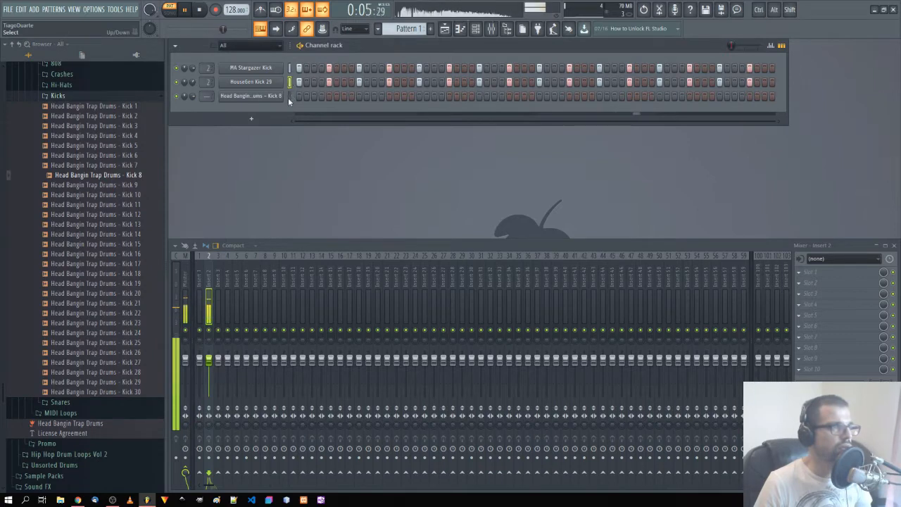
left_click(289, 97)
key("ctrl+v")
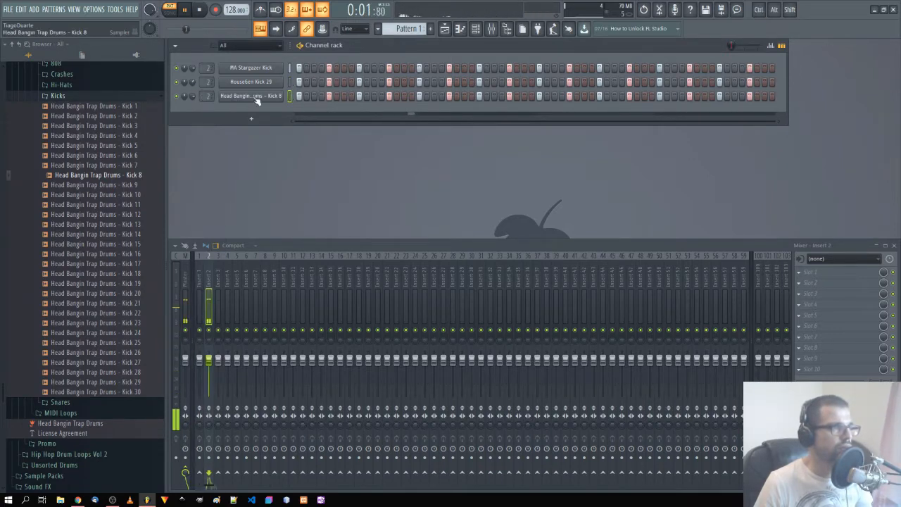
Step: Open the Head Bangin Kick 8 channel settings, enable reverse polarity on the sample, and stop playback
left_click(257, 101)
left_click_drag(203, 93, 433, 151)
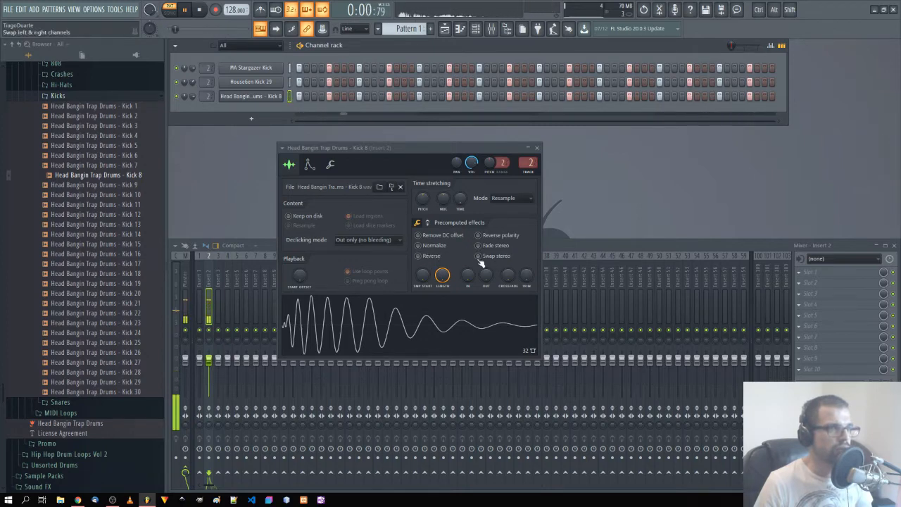
left_click(485, 235)
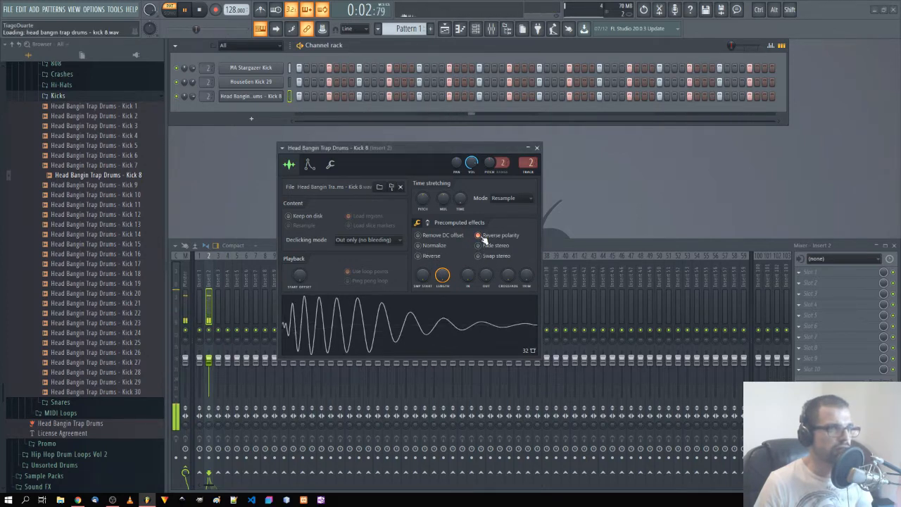
key("space")
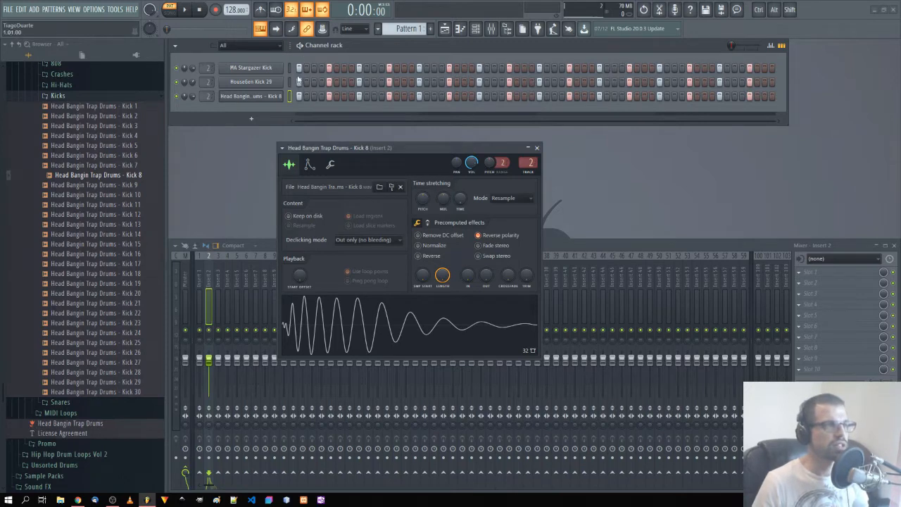
Step: Compare the layered kicks with Kick 8's reverse polarity off and on during playback, leaving it on
left_click_drag(294, 68, 294, 98)
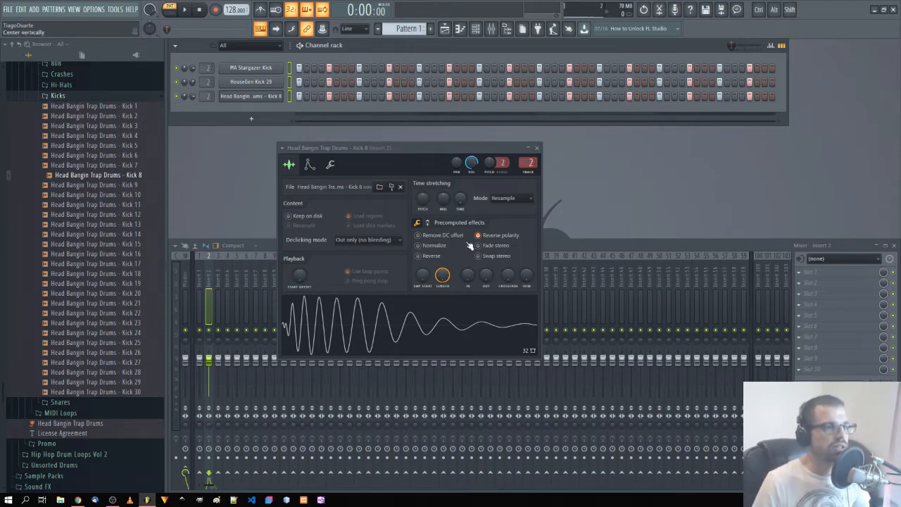
left_click(495, 238)
left_click(495, 237)
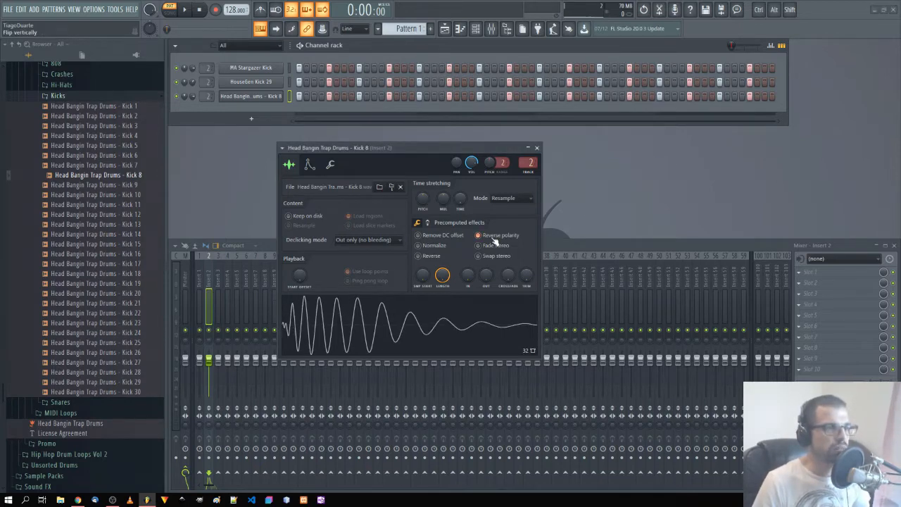
key("space")
left_click(495, 238)
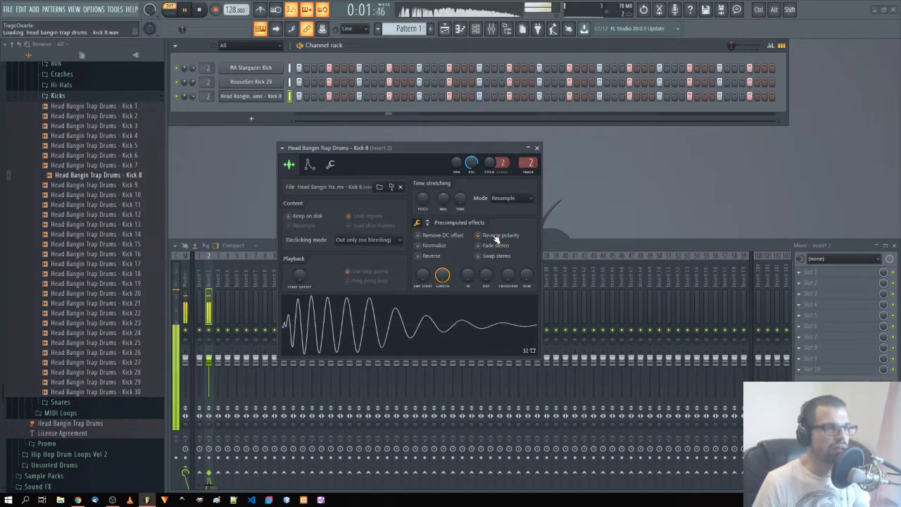
left_click(495, 238)
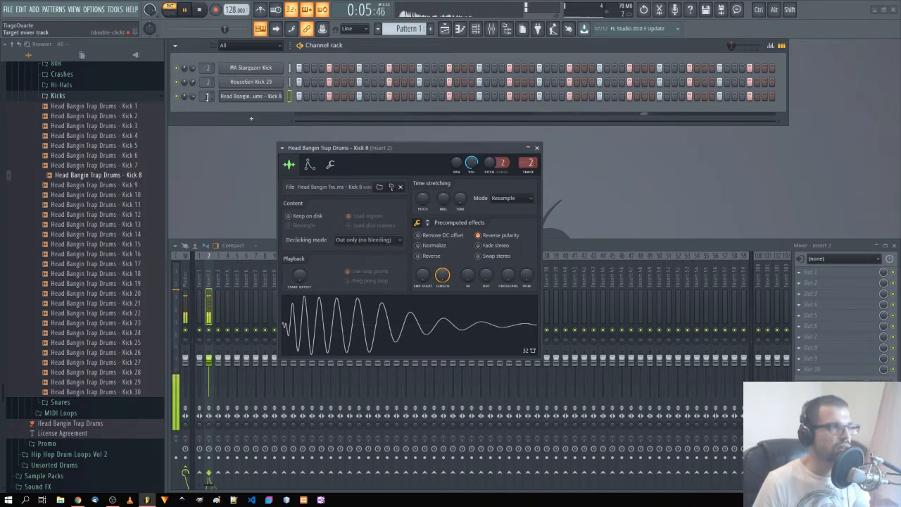
Step: Close Kick 8's channel settings and slightly lower the volume fader of mixer track 2
left_click(536, 148)
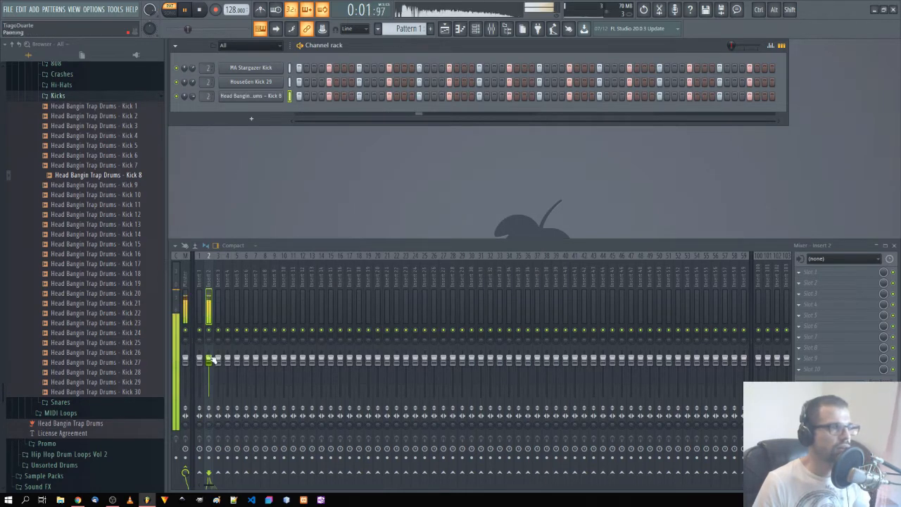
left_click_drag(208, 359, 208, 367)
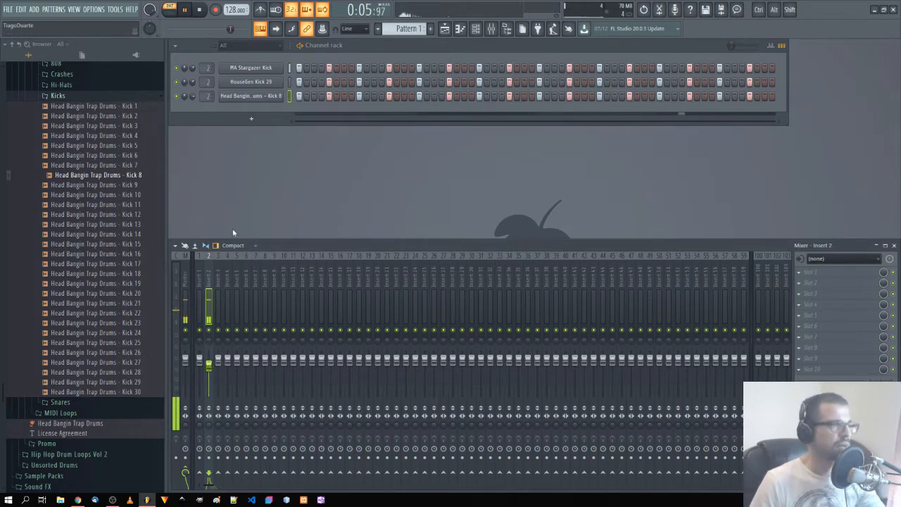
Step: Try reverse polarity on HouseGen Kick 29 during playback, turn it back off, and check MA Stargazer Kick's envelope and sample settings
left_click(251, 84)
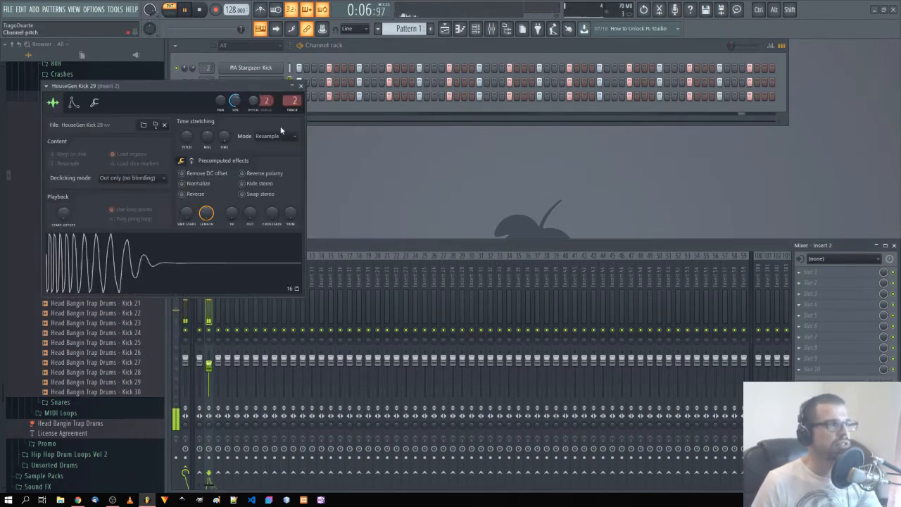
left_click(261, 175)
left_click(260, 177)
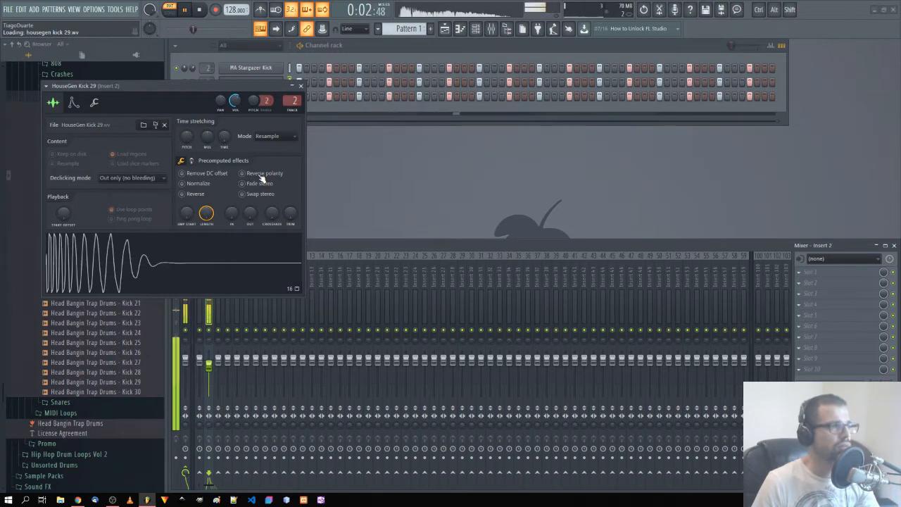
left_click(301, 85)
left_click(251, 67)
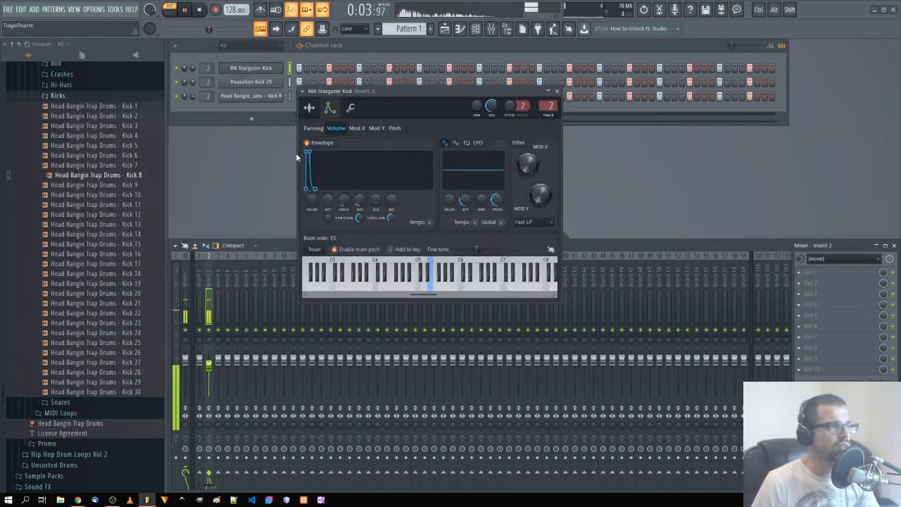
left_click(310, 109)
left_click(556, 90)
Step: Enable HouseGen Kick 29's volume envelope and shape it to a very short decay without attack, hold or sustain, closing its settings
left_click(251, 82)
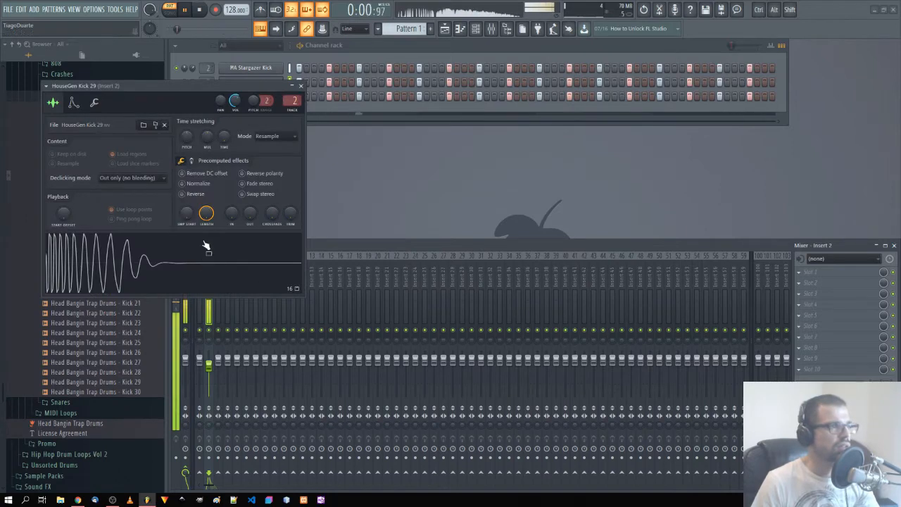
left_click(73, 102)
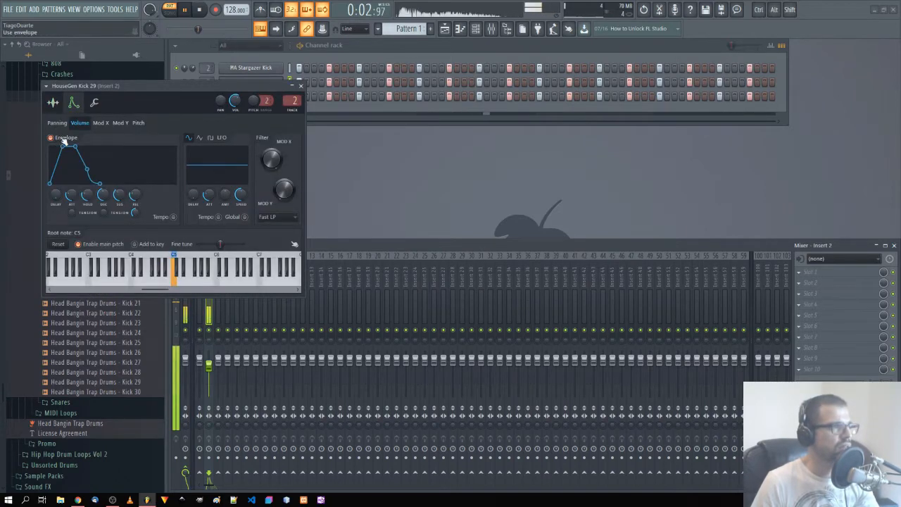
left_click_drag(103, 195, 120, 214)
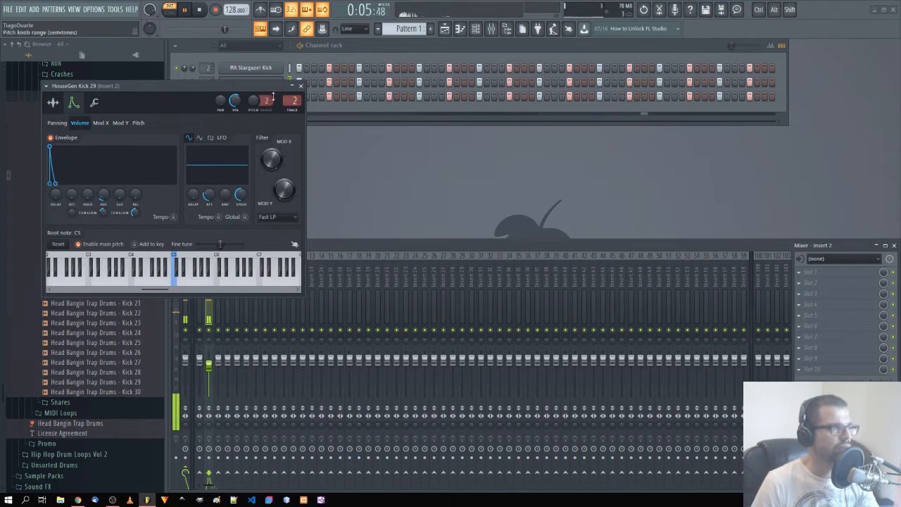
left_click(302, 86)
Step: Add a VacuumPro synth channel from the Air plugins and load its Acid Bass-RD preset from the basses
left_click(251, 118)
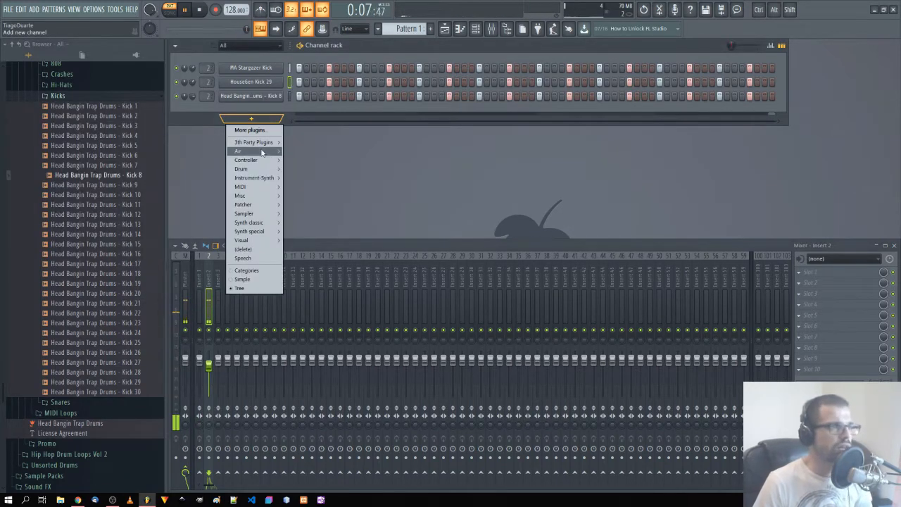
mouse_move(259, 152)
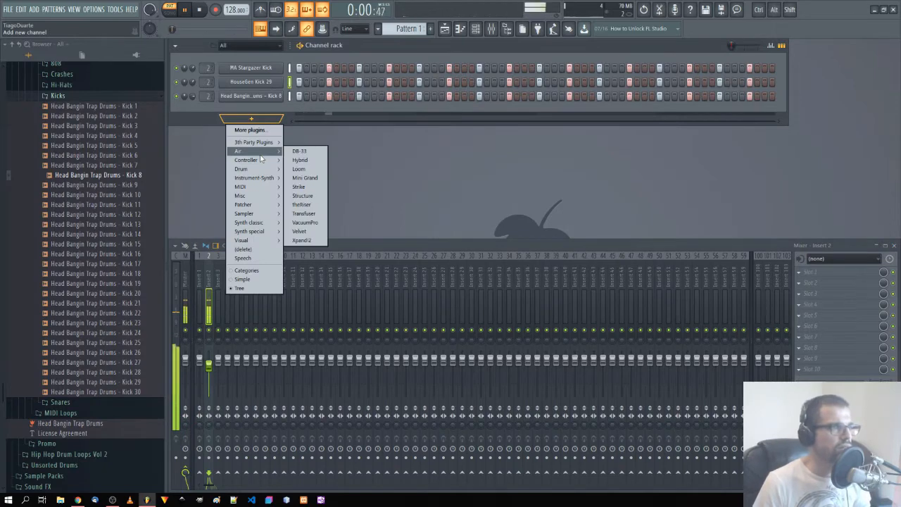
left_click(306, 223)
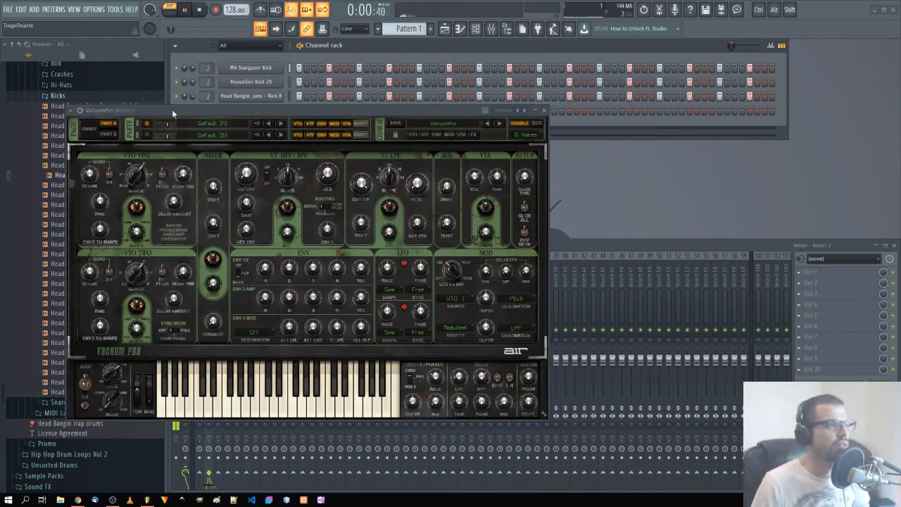
left_click_drag(181, 109, 335, 107)
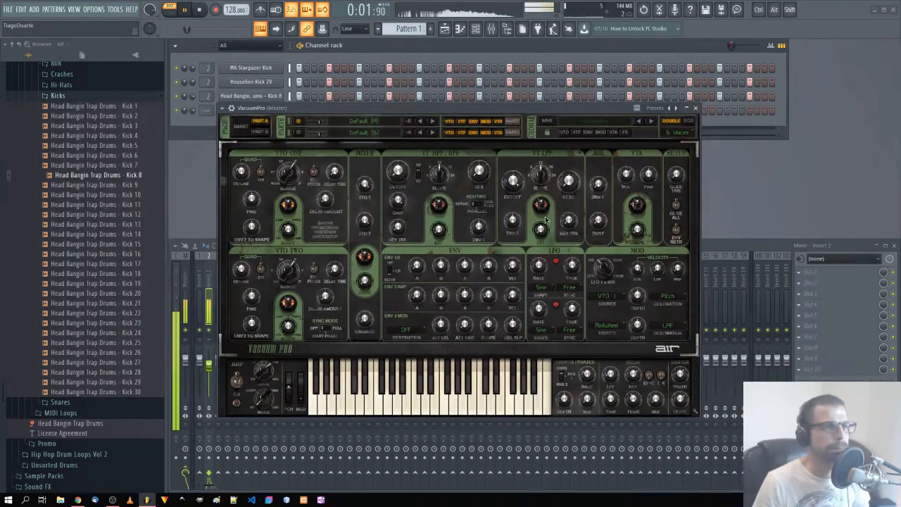
left_click(593, 123)
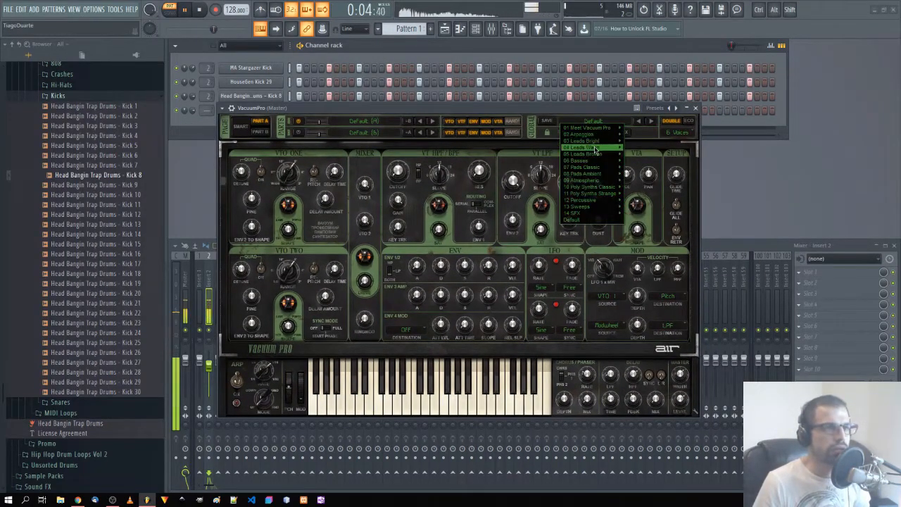
mouse_move(583, 164)
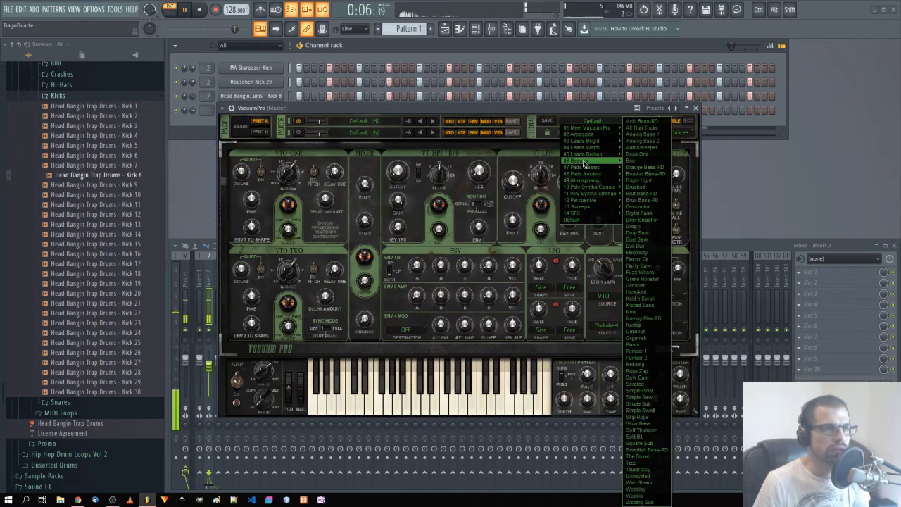
left_click(640, 122)
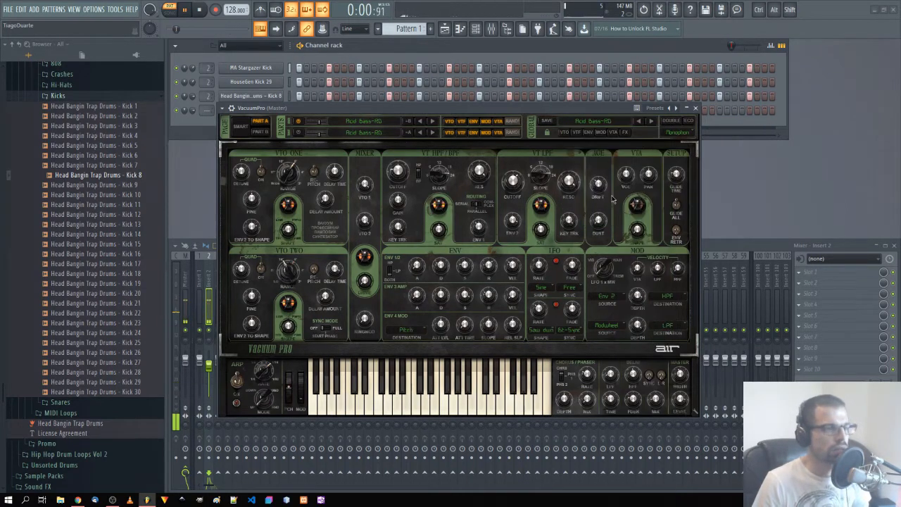
Step: Set the typing keyboard's base note to C3 and play test notes on VacuumPro, moving its window clear of the channel names
right_click(262, 27)
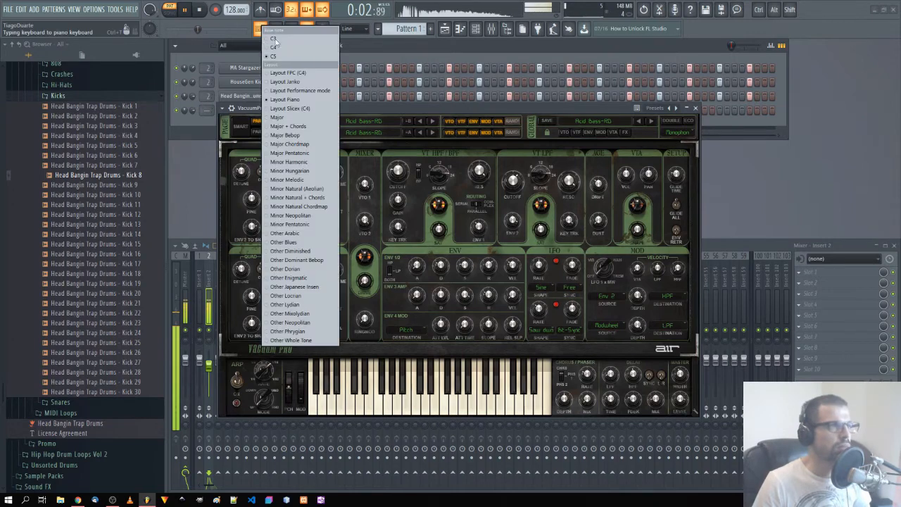
left_click(284, 42)
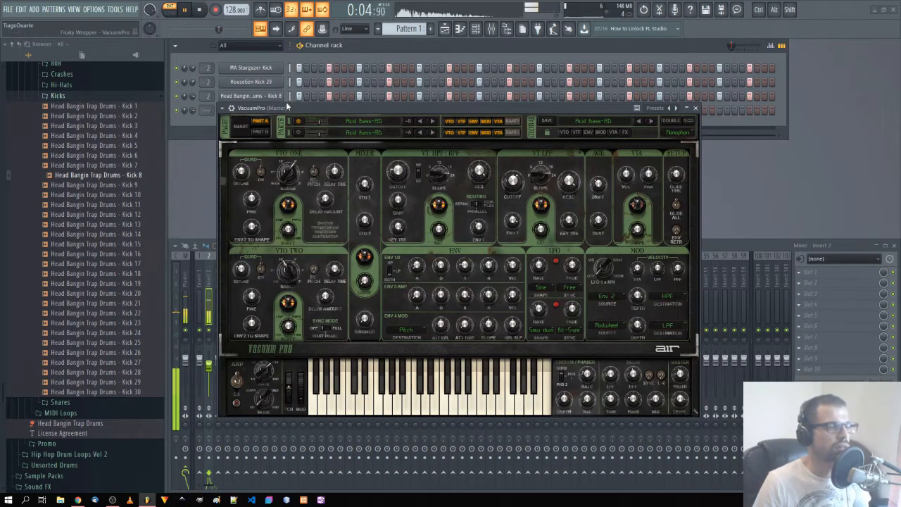
key("z")
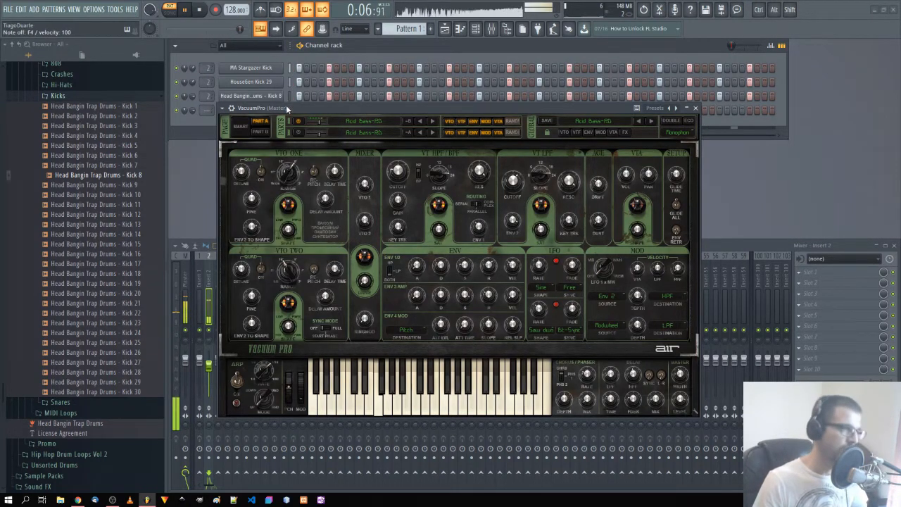
left_click_drag(279, 110, 354, 104)
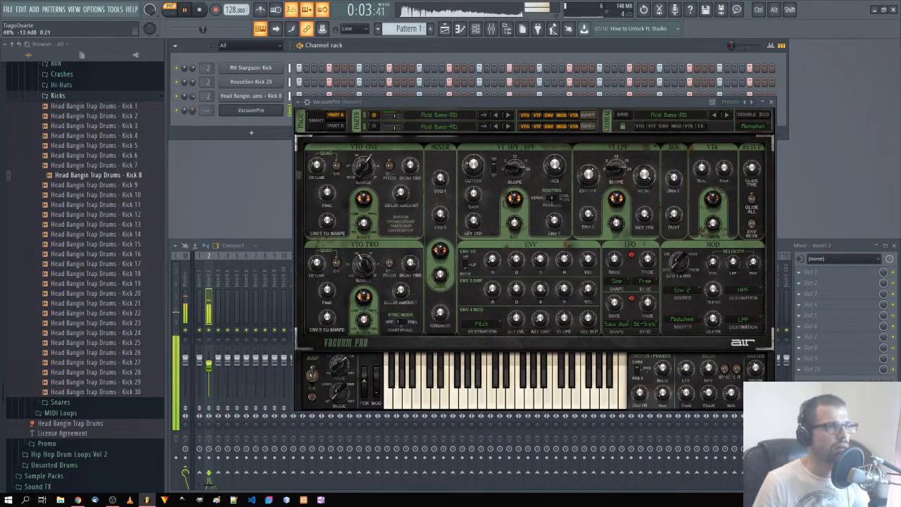
Step: Audition VacuumPro's following bass presets, settle on All That Tricks, and close the synth
left_click(727, 116)
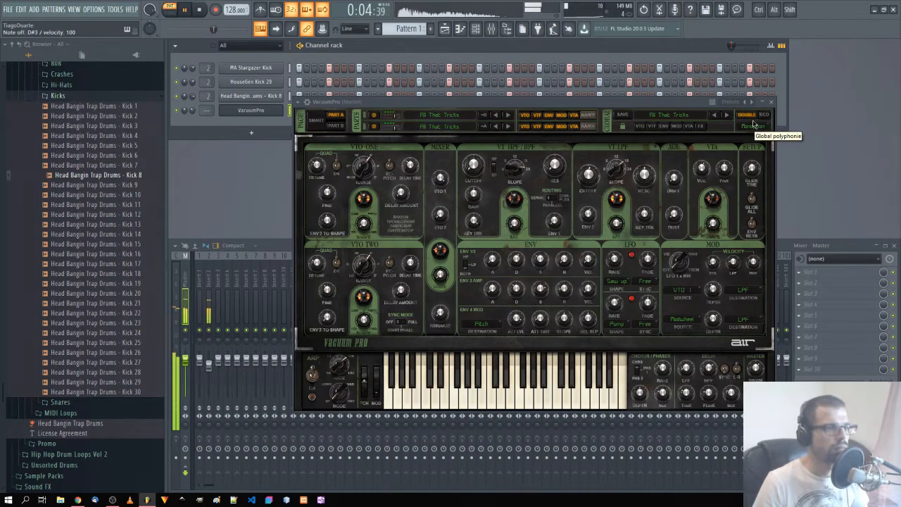
left_click(726, 115)
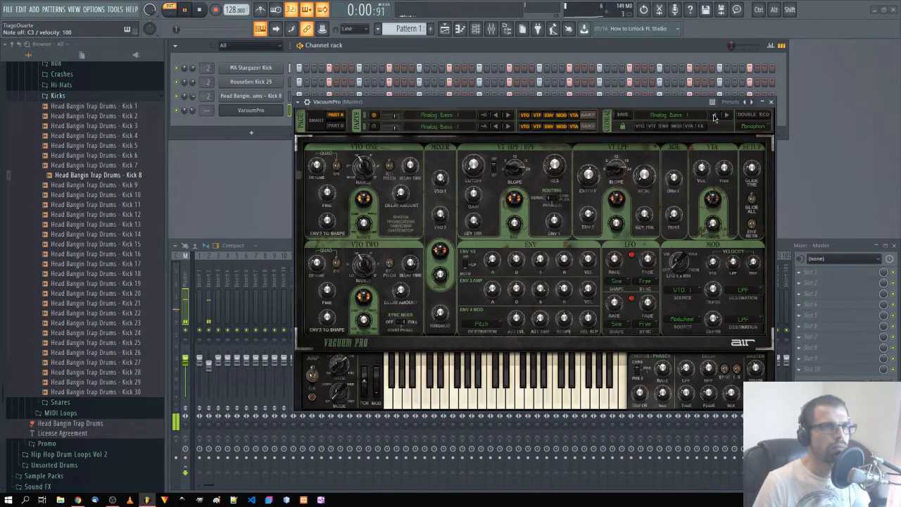
left_click(714, 116)
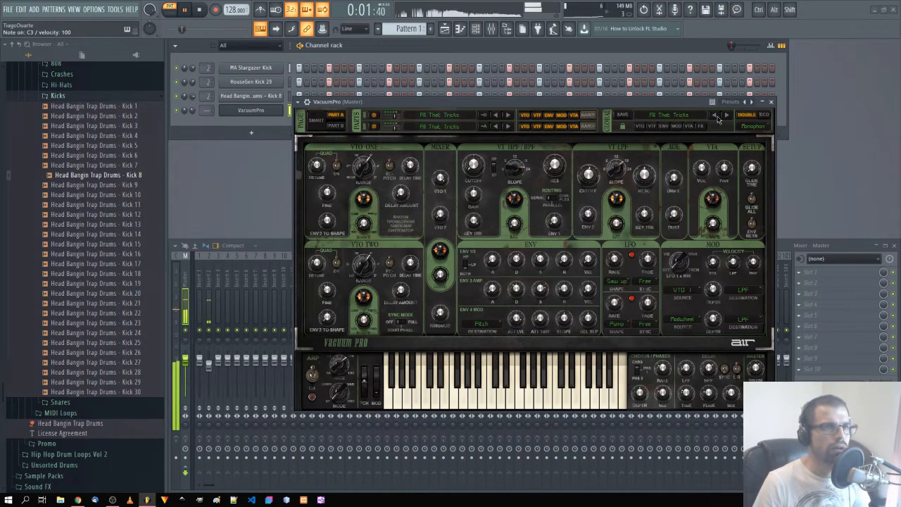
left_click(771, 102)
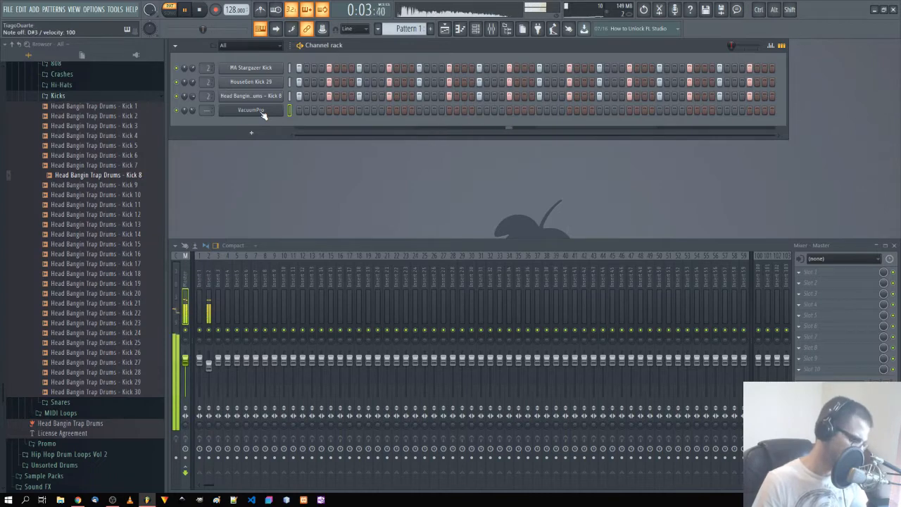
Step: In VacuumPro's piano roll, place three two-step F3 notes starting at steps 1, 4 and 7 of bar 1, and play them
right_click(283, 107)
left_click(303, 110)
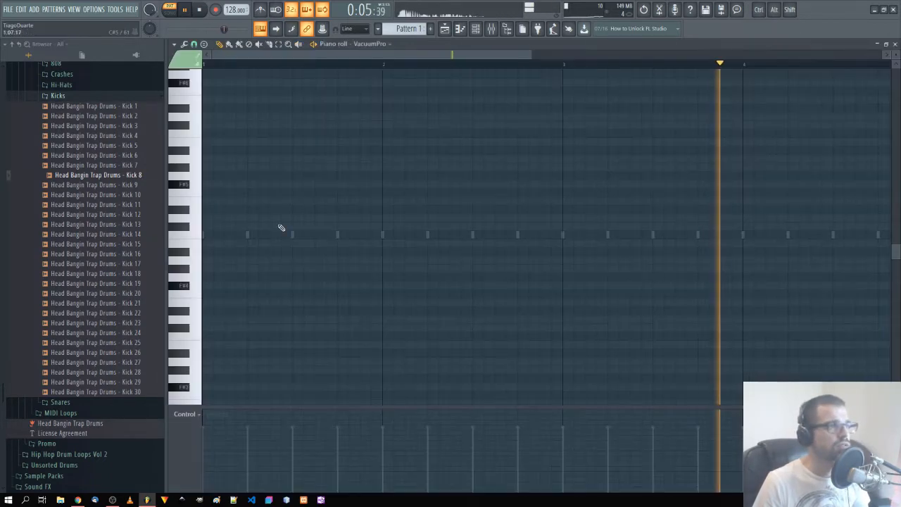
scroll(257, 239, "down", 3)
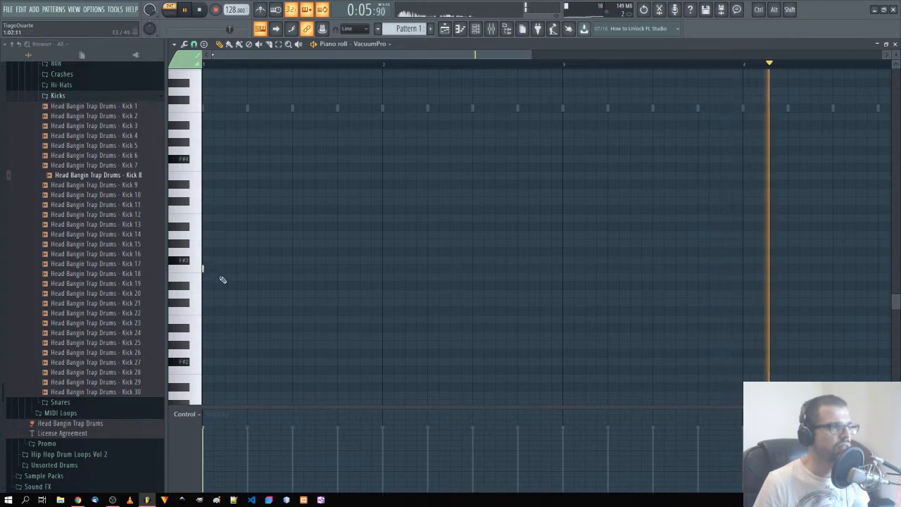
left_click(226, 268)
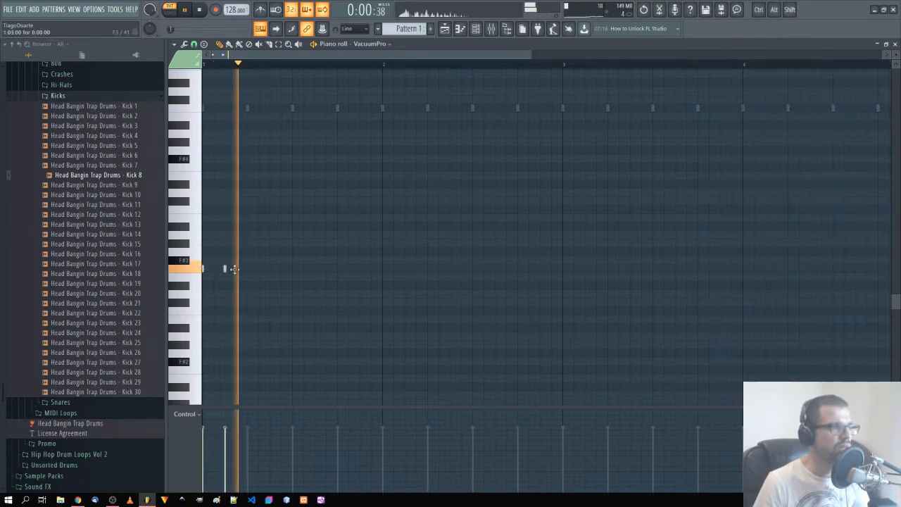
left_click_drag(234, 268, 235, 270)
key("space")
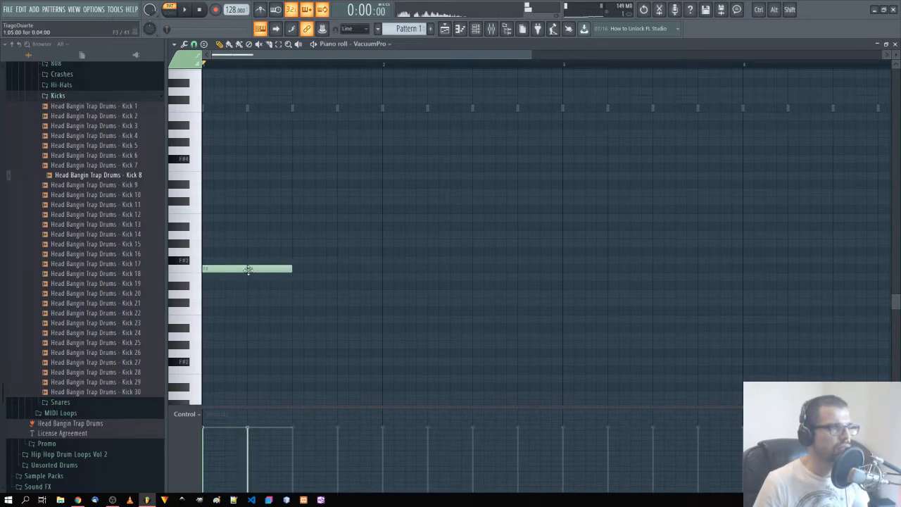
left_click(241, 270)
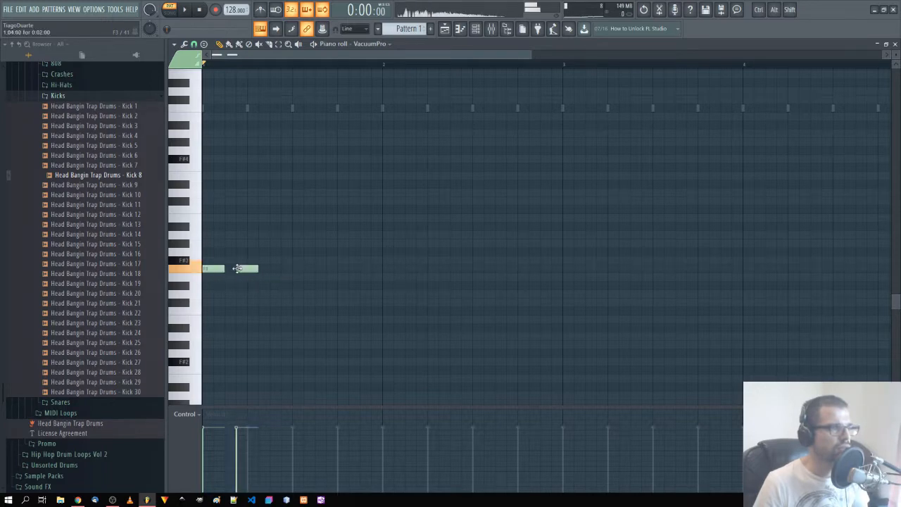
left_click(276, 268)
key("space")
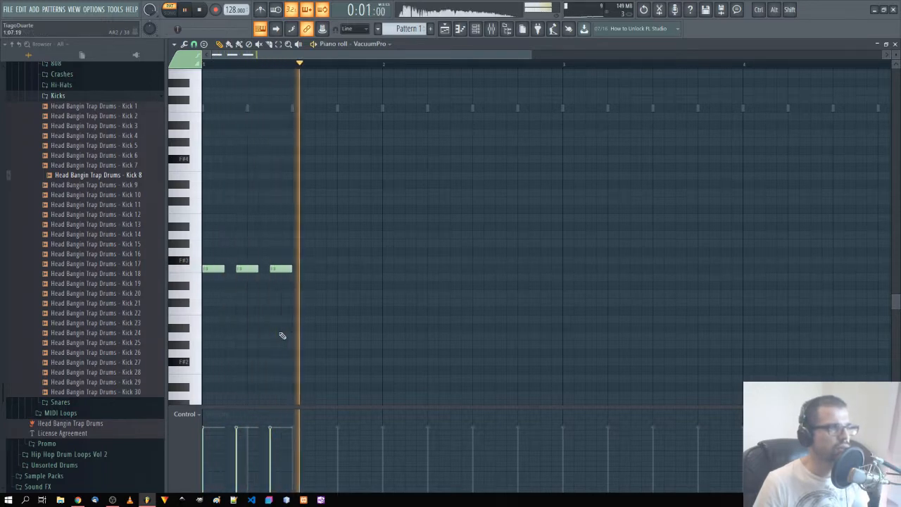
Step: Set the root note of the piano roll's scale highlighting to F
left_click(174, 44)
mouse_move(197, 105)
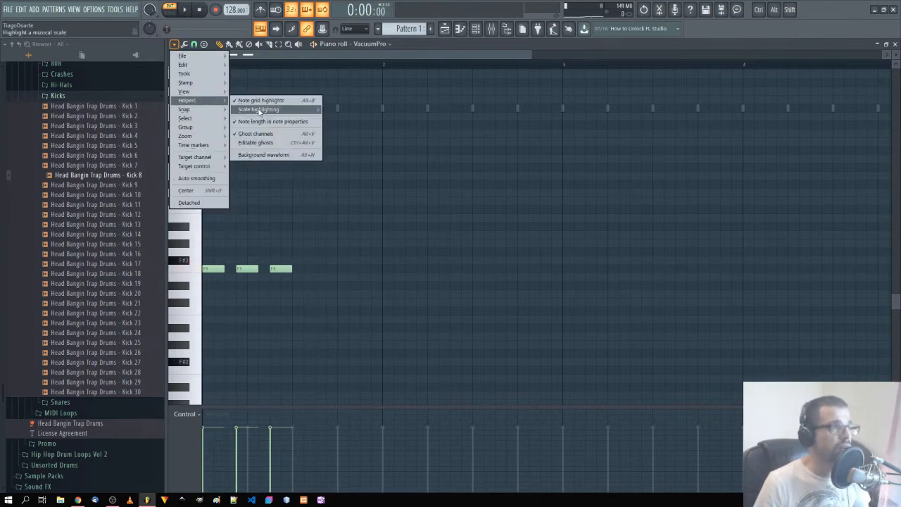
mouse_move(321, 112)
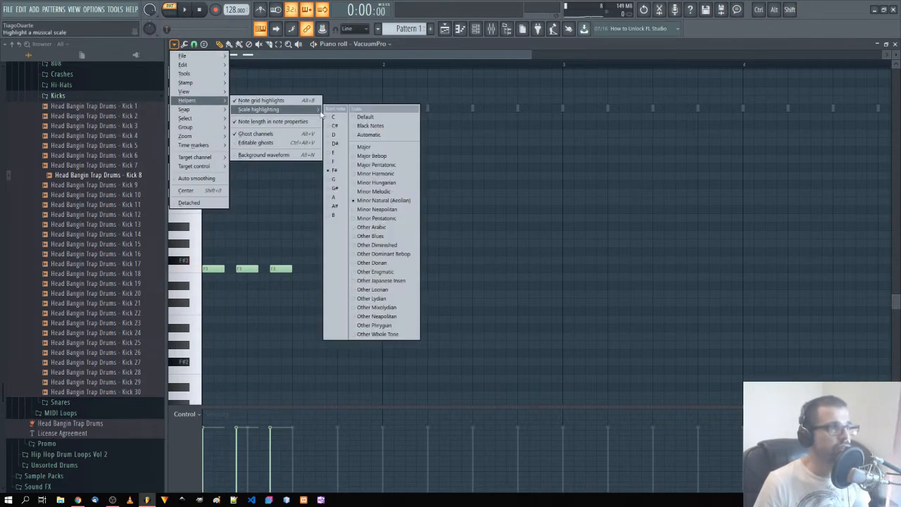
left_click(339, 163)
Step: Play the F3 notes, try a fourth note on G#3 and A#3 after them, and remove it
key("space")
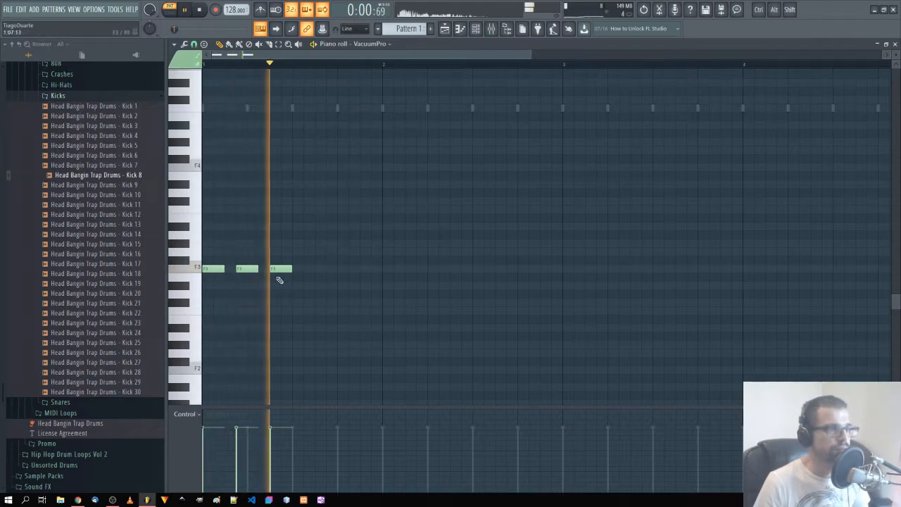
key("space")
left_click(323, 242)
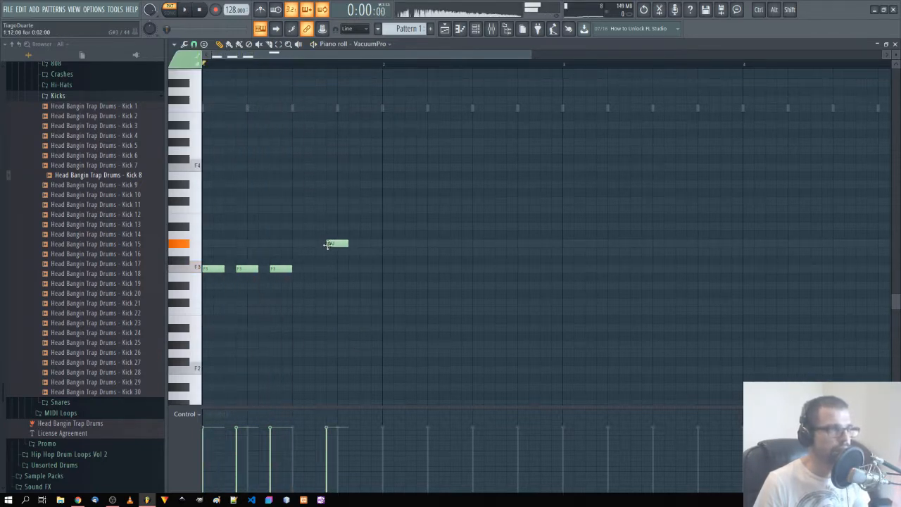
mouse_move(326, 244)
left_mouse_down()
mouse_move(312, 203)
mouse_move(330, 231)
left_mouse_up()
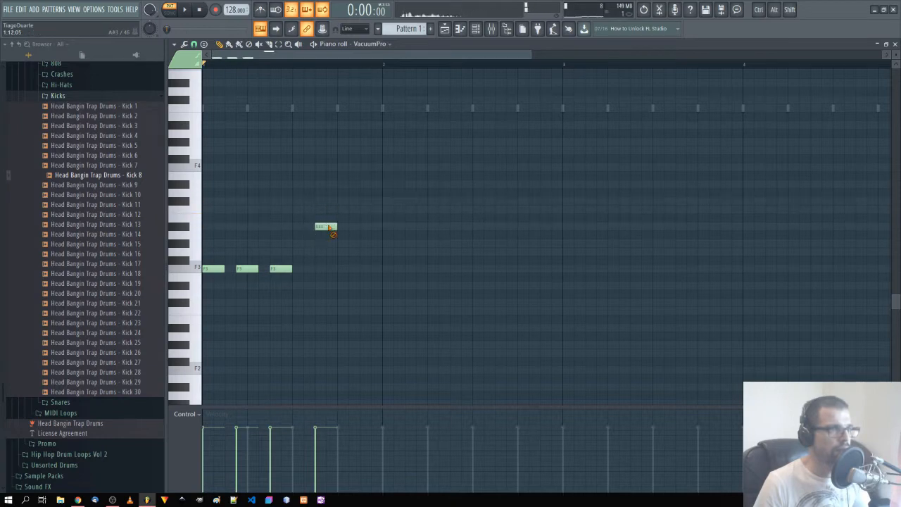
Step: Change the piano roll's scale highlighting to Minor Pentatonic
left_click(176, 45)
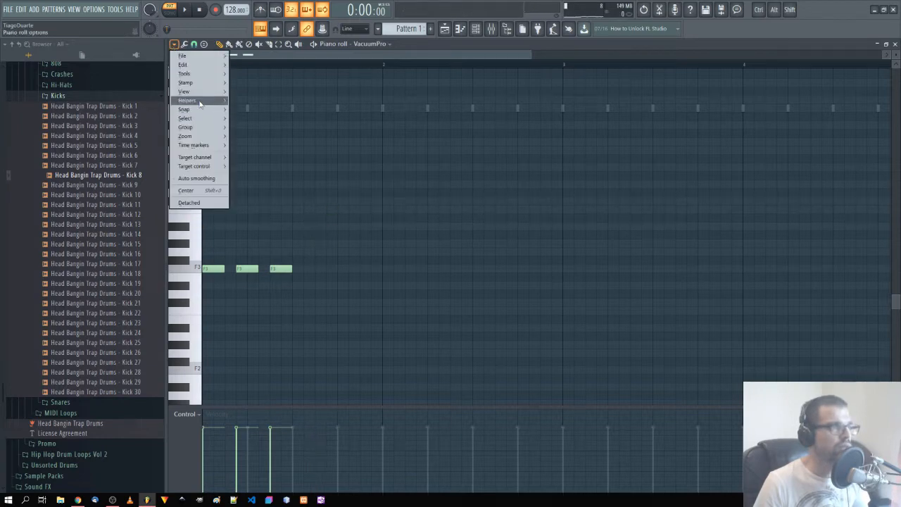
mouse_move(201, 101)
mouse_move(296, 110)
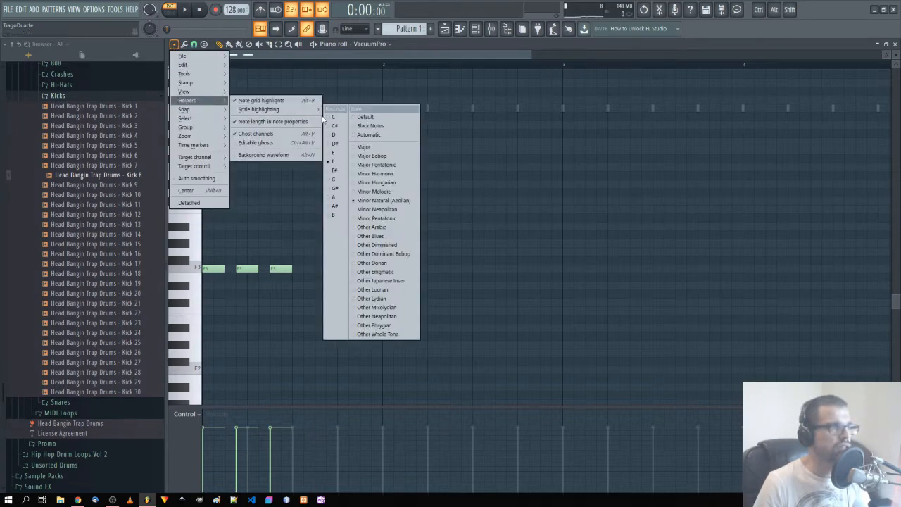
left_click(388, 220)
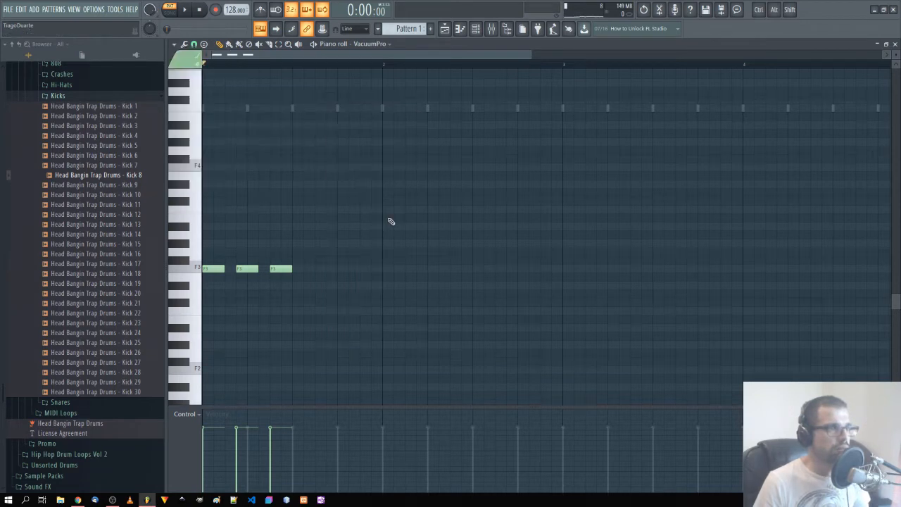
Step: Place two-step G#3 notes on steps 11 and 14 of bar 1, playing the bassline to check them
key("space")
left_click(318, 243)
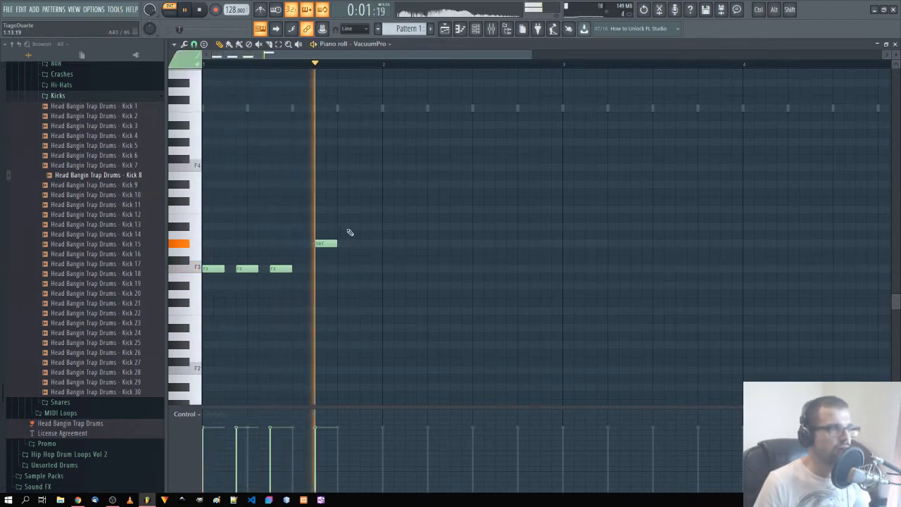
left_click(358, 227)
key("space")
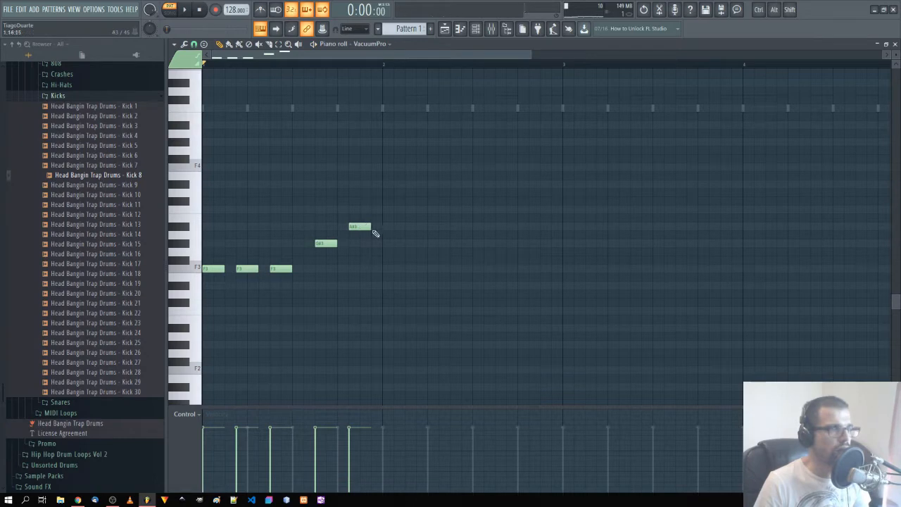
left_click_drag(374, 232, 367, 240)
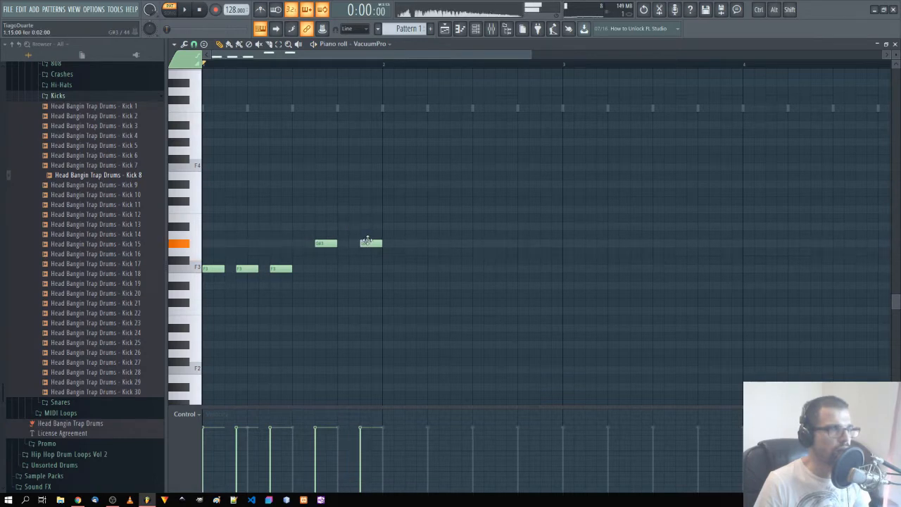
key("space")
Step: Place three two-step A#3 notes on steps 1, 4 and 7 of bar 2
left_click(387, 226)
left_click(424, 227)
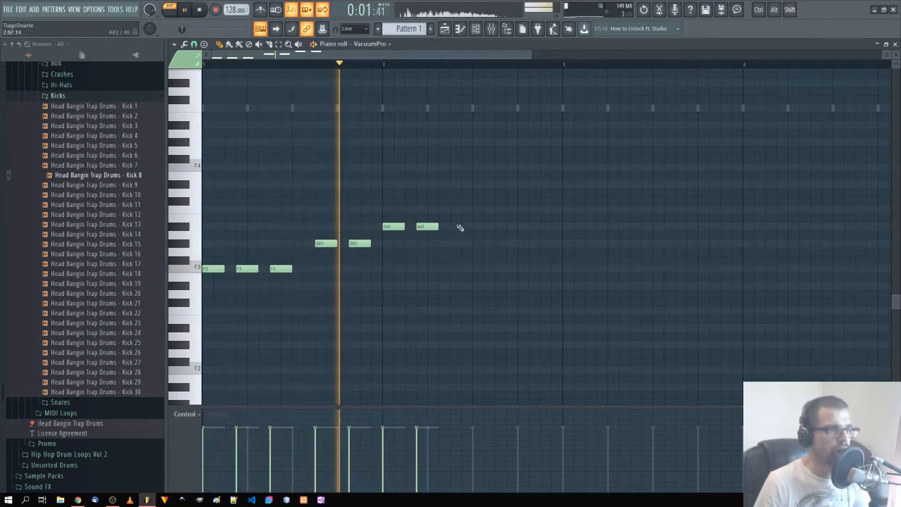
left_click(459, 227)
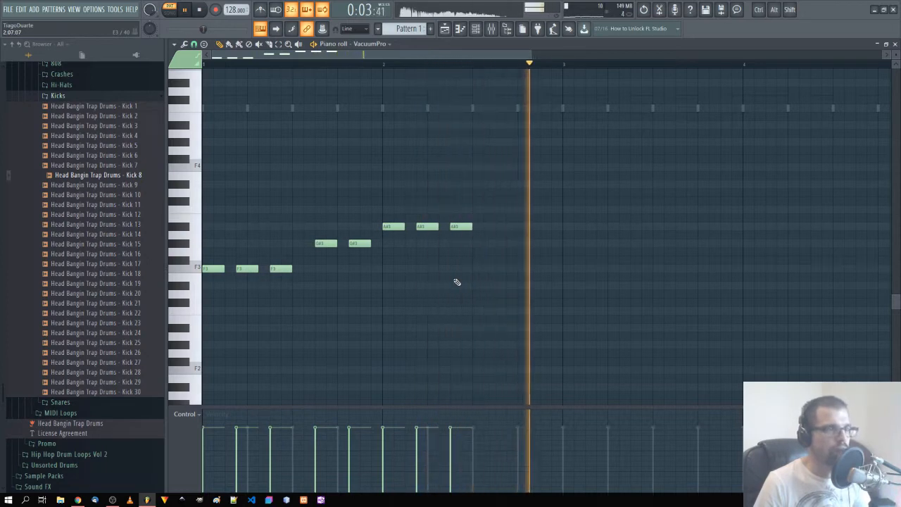
Step: Finish bar 2 with a two-step G#3 on step 11 and one-step G#3, F3 and D#3 notes on steps 14 to 16
left_click(502, 268)
key("space")
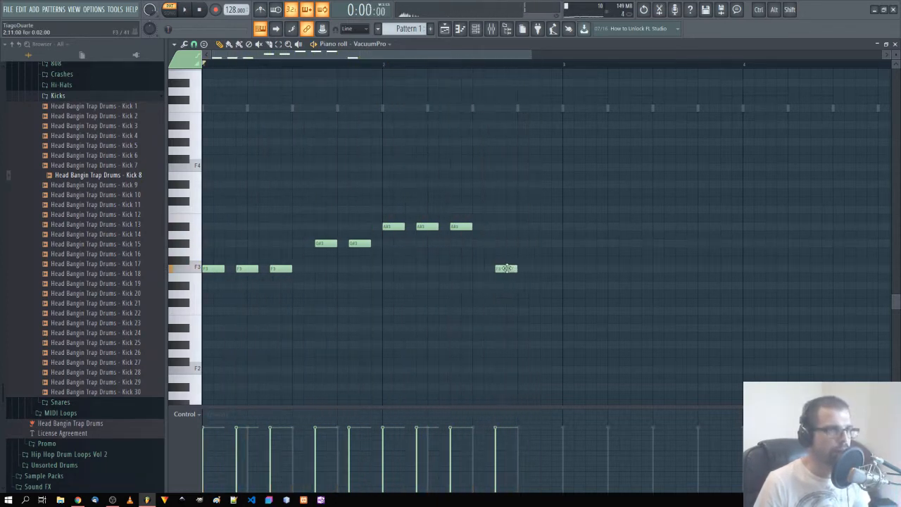
left_click_drag(504, 269, 504, 241)
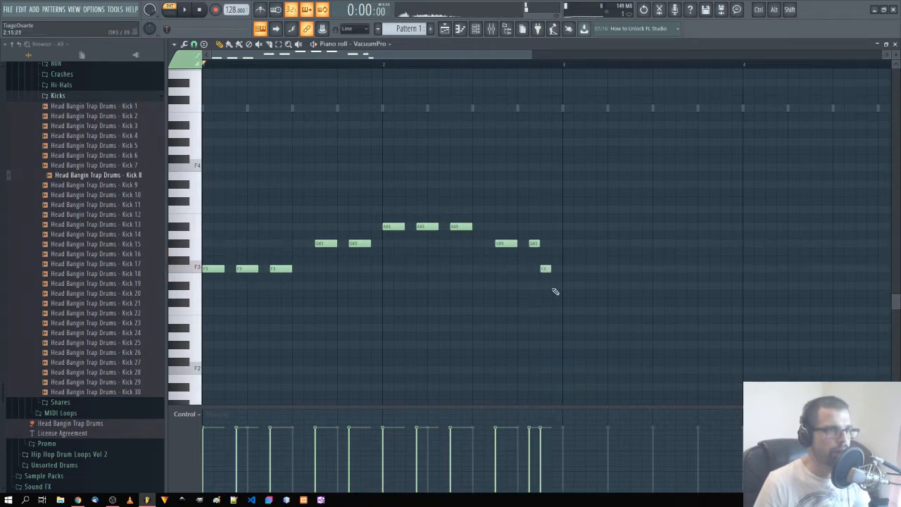
left_click(554, 287)
key("space")
Step: Copy the whole two-bar phrase to bars 3 and 4, transposed to start on D#3, and lower bar 2's last note to C3
key("ctrl+a")
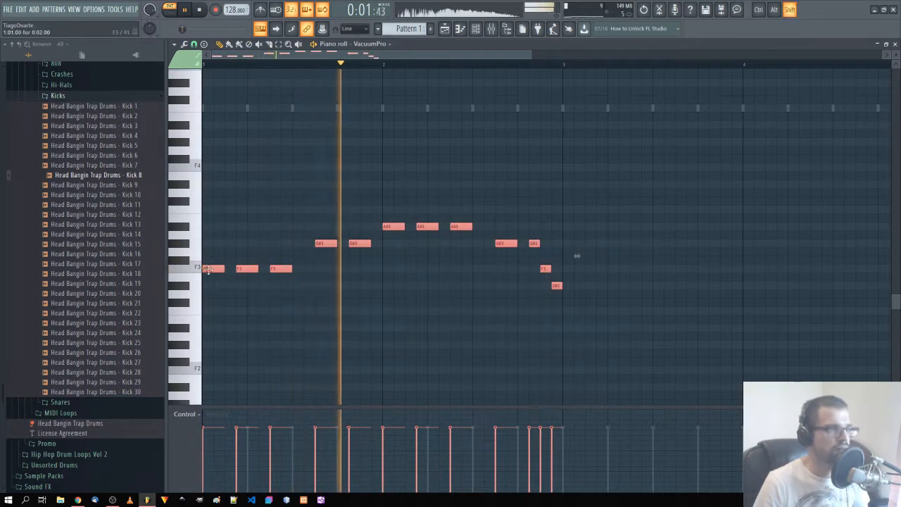
mouse_move(208, 269)
left_mouse_down()
mouse_move(561, 266)
mouse_move(572, 278)
left_mouse_up()
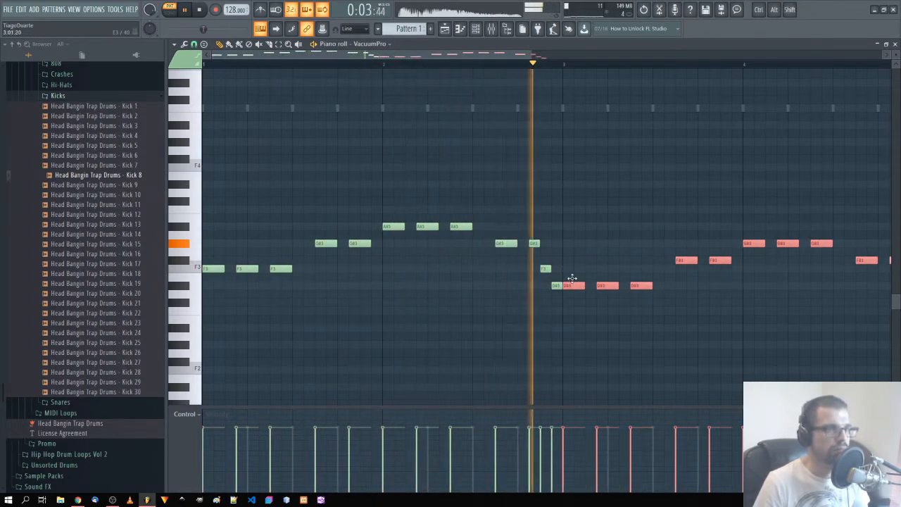
key("space")
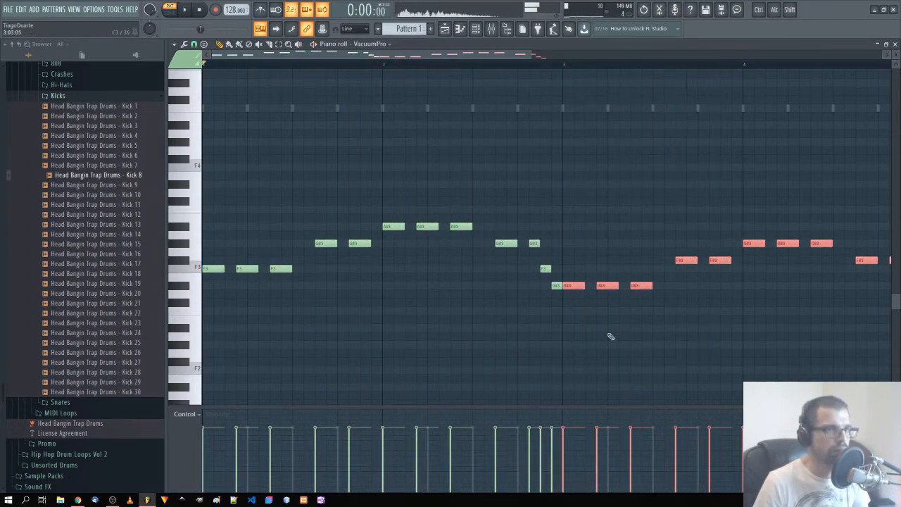
left_click(544, 294, "ctrl")
left_click_drag(553, 311, 555, 312)
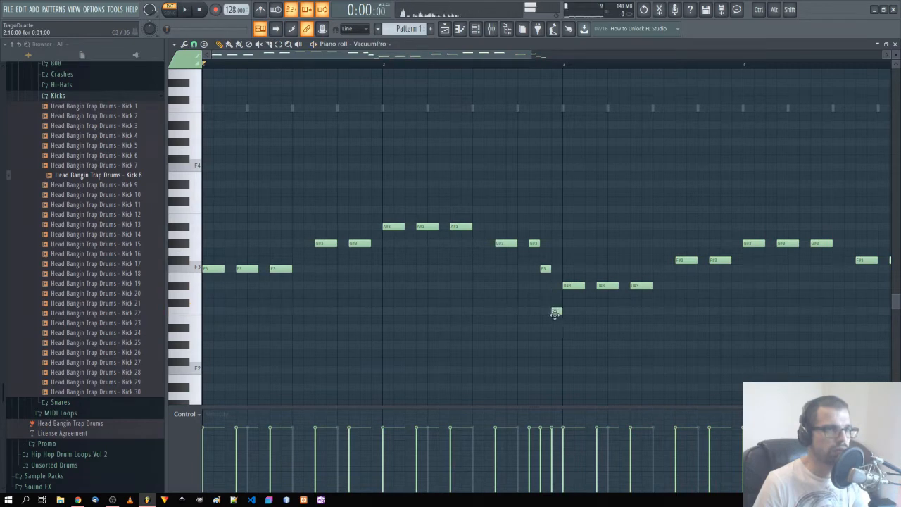
Step: Lower the first three notes of bar 4 to C3 and the last two notes of bar 3 to F3
scroll(486, 318, "right", 5)
mouse_move(440, 249)
left_mouse_down()
mouse_move(482, 258)
mouse_move(480, 239)
mouse_move(602, 264)
left_mouse_up()
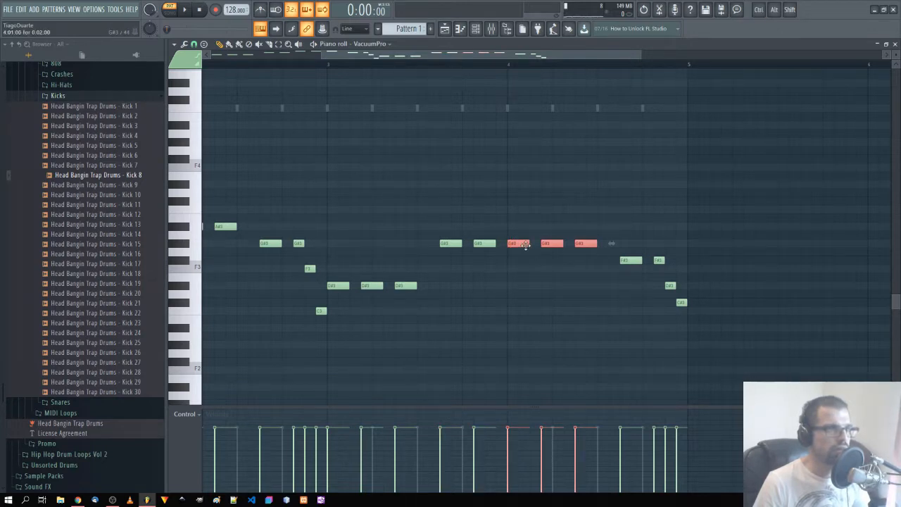
left_click_drag(514, 243, 518, 314)
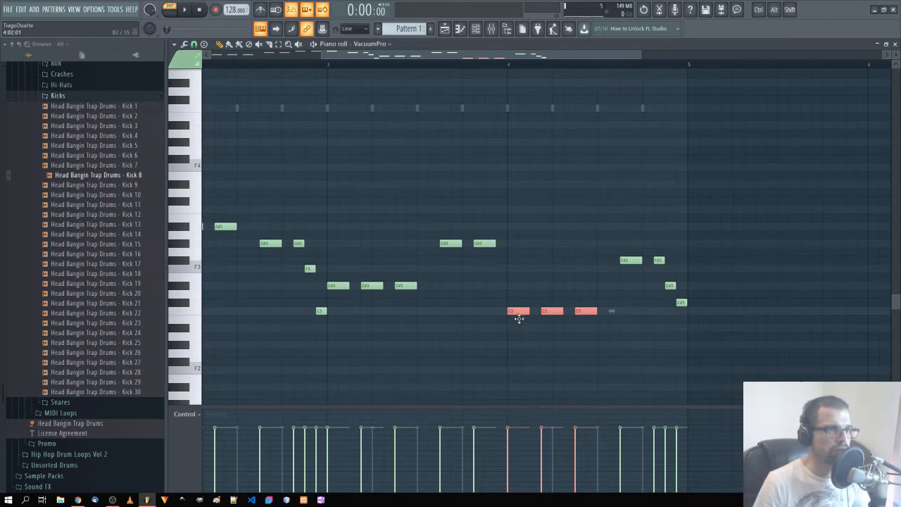
left_click_drag(496, 233, 431, 274)
left_click_drag(454, 243, 455, 273)
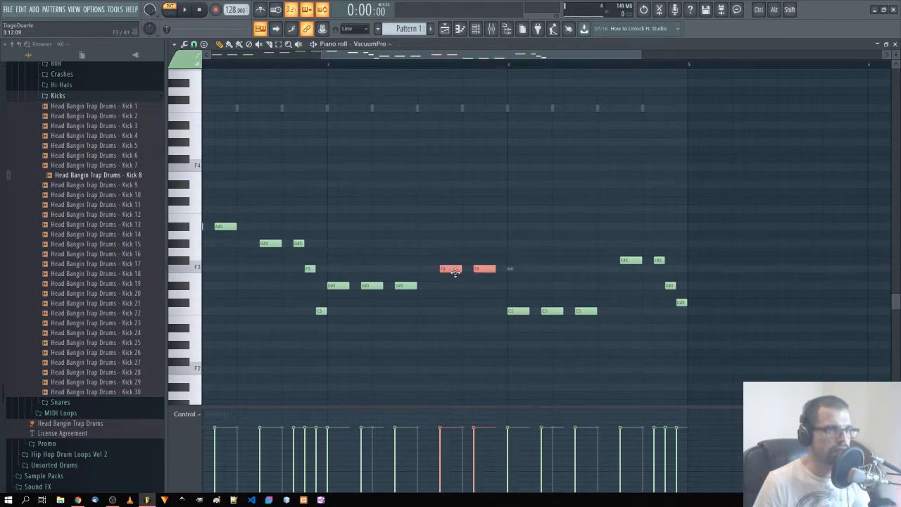
left_click(472, 233, "ctrl")
Step: Change the last four notes of bar 4 to D#3, D#3, F3 and A#3 while playing the pattern
left_click_drag(617, 258, 683, 315)
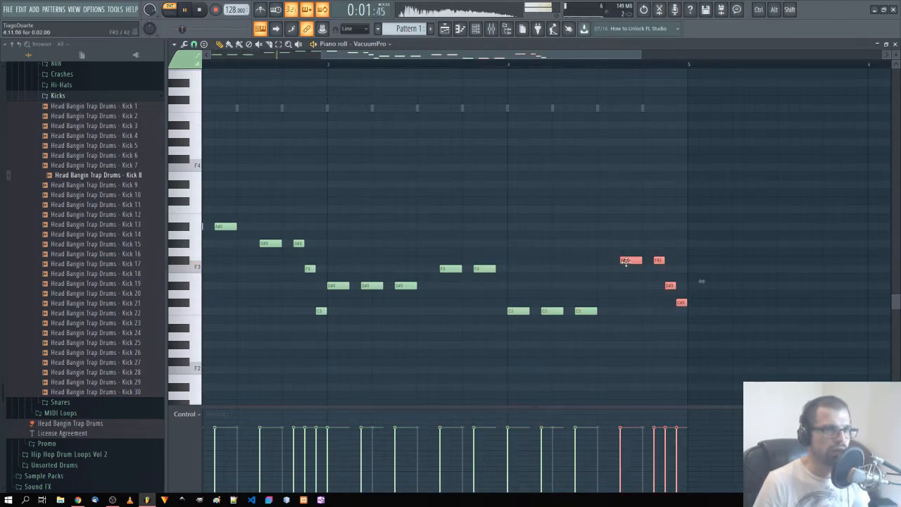
left_click_drag(625, 261, 628, 284)
key("space")
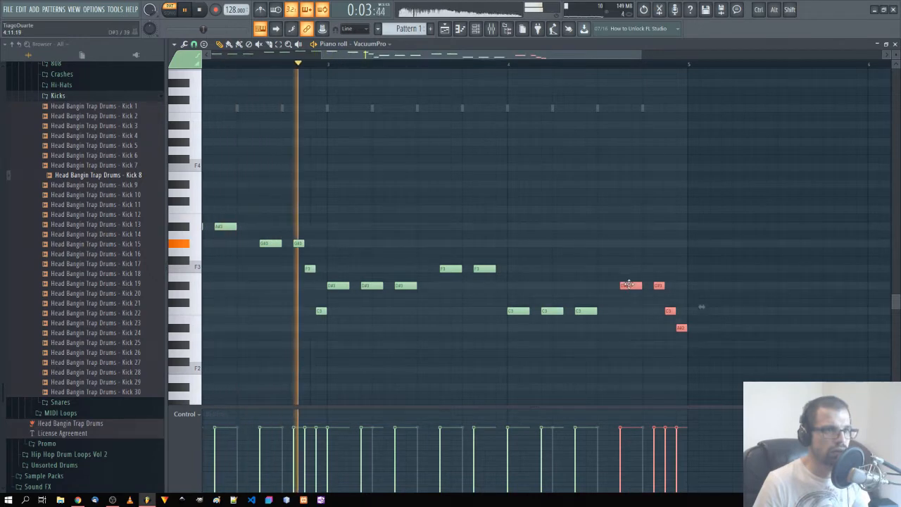
left_click(669, 322, "ctrl")
left_click_drag(670, 311, 670, 268)
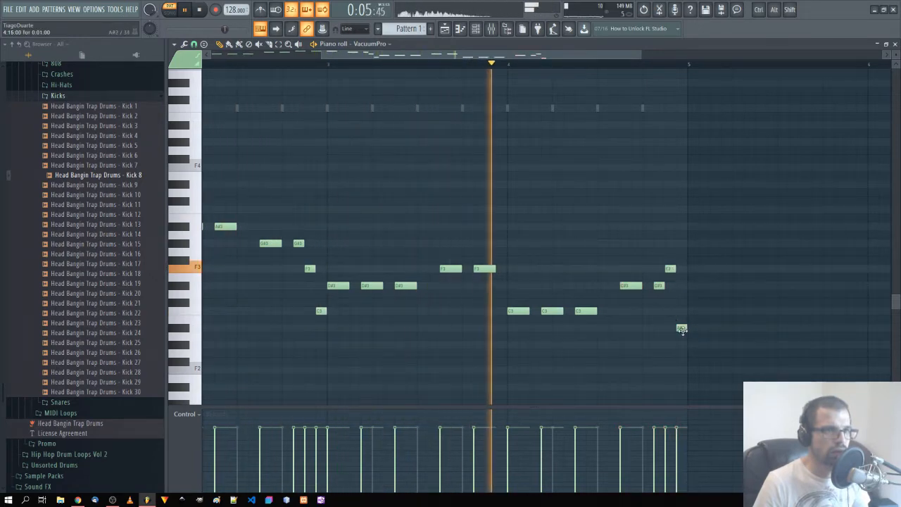
left_click_drag(682, 329, 681, 227)
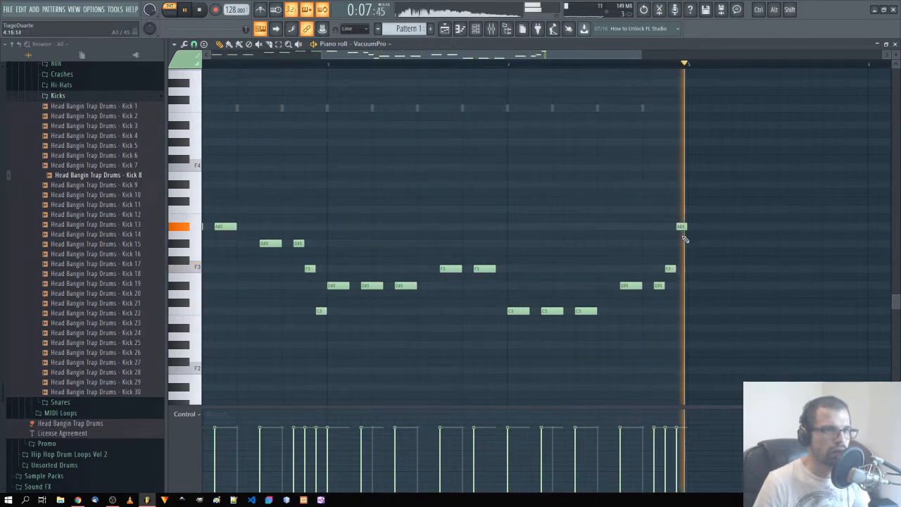
Step: Audition higher keys and place one-step melody notes F4 on step 3 and G#4 on step 6 of bar 1
right_click(584, 243, "ctrl")
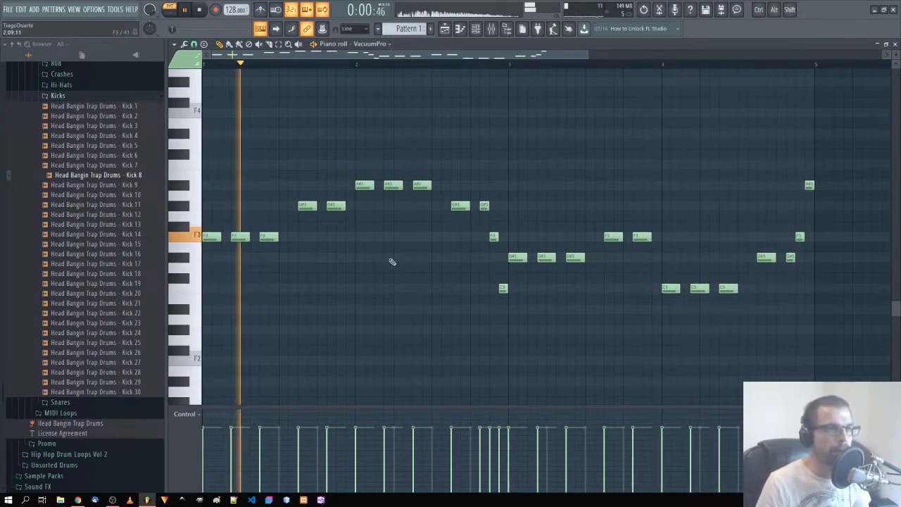
scroll(215, 181, "up", 3)
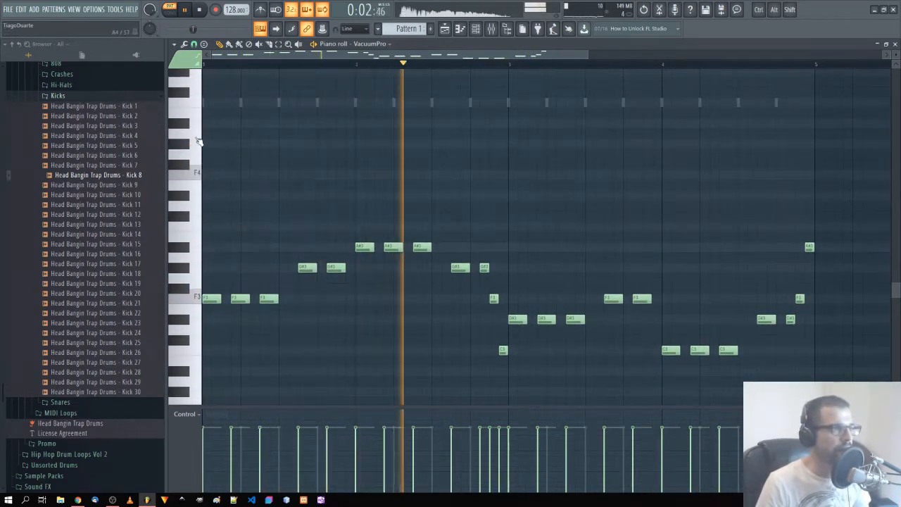
left_click(183, 166)
left_click(199, 176)
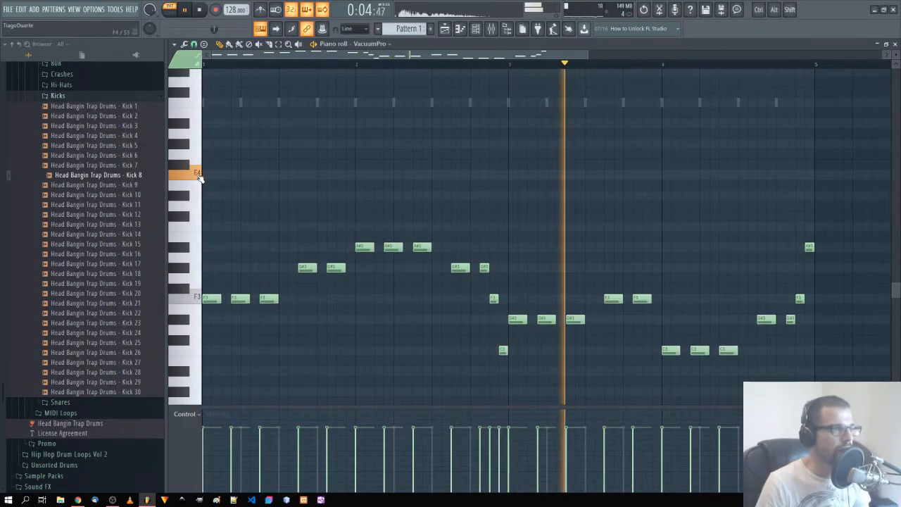
left_click(221, 176)
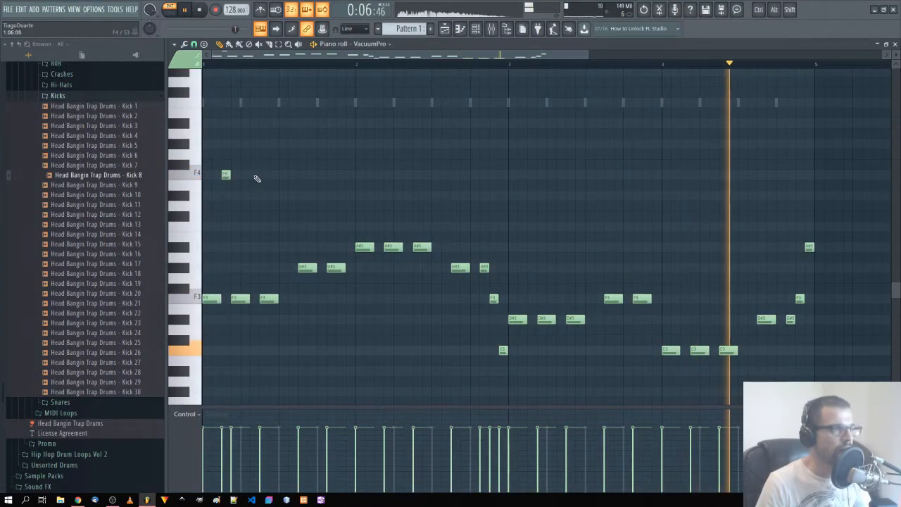
left_click(252, 144)
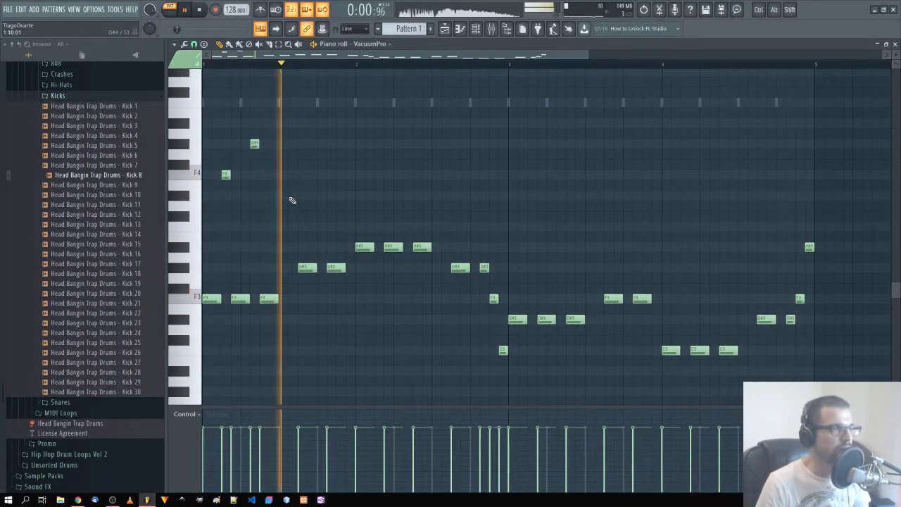
Step: Add one-step melody notes C5 on step 9 and A#4 on step 10 of bar 1, and play them
key("space")
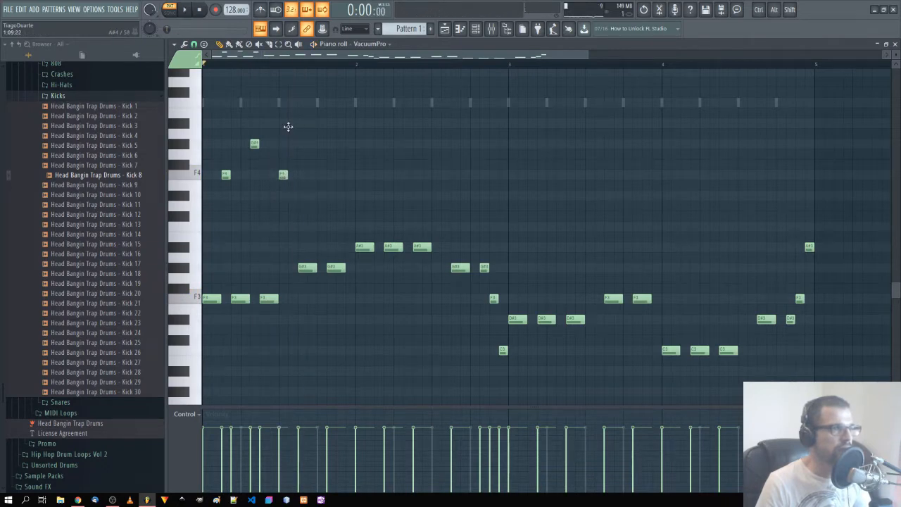
left_click(288, 124)
scroll(292, 176, "up", 4)
left_click_drag(282, 267, 279, 195)
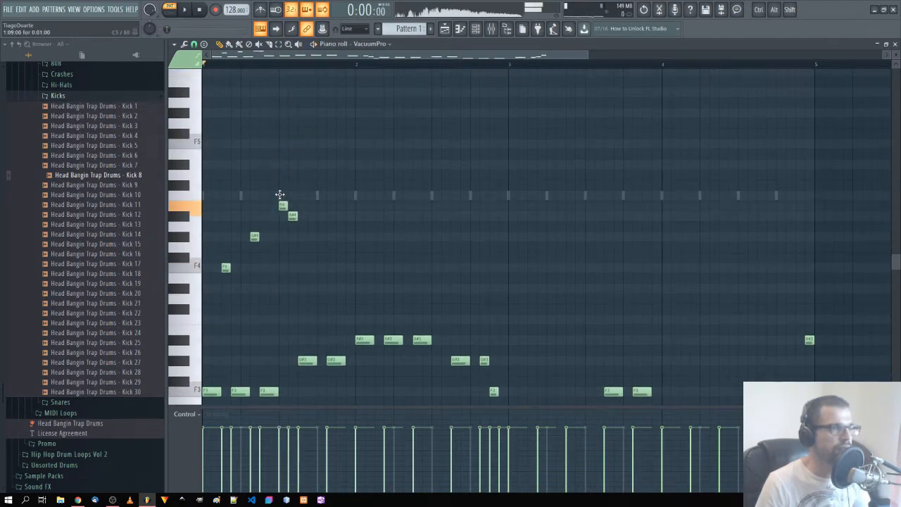
key("space")
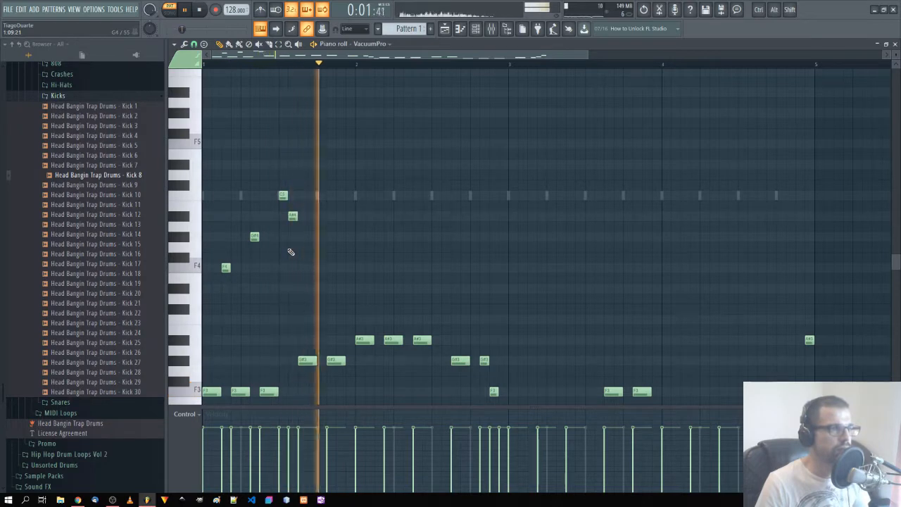
key("space")
Step: Add one-step G#4 and F4 on steps 13 and 16 of bar 1, plus A#4 and G#4 on steps 3 and 6 of bar 2
key("space")
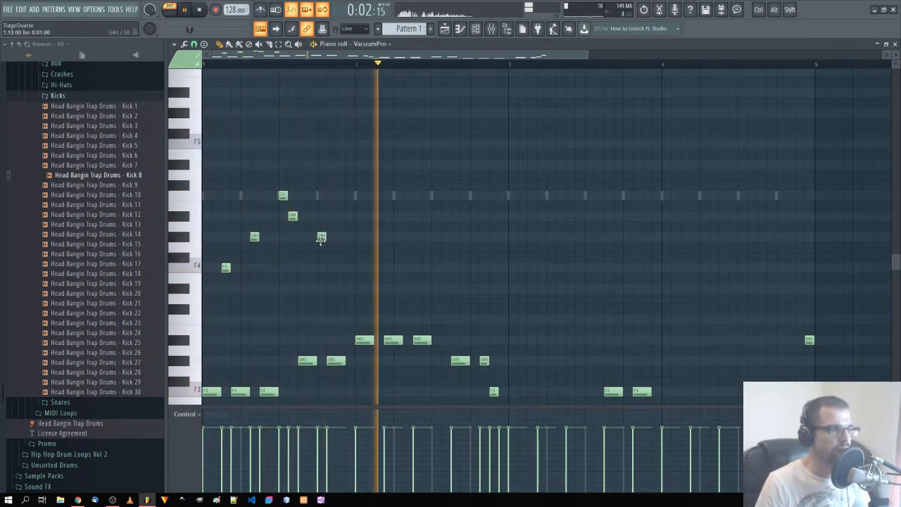
key("space")
key("space")
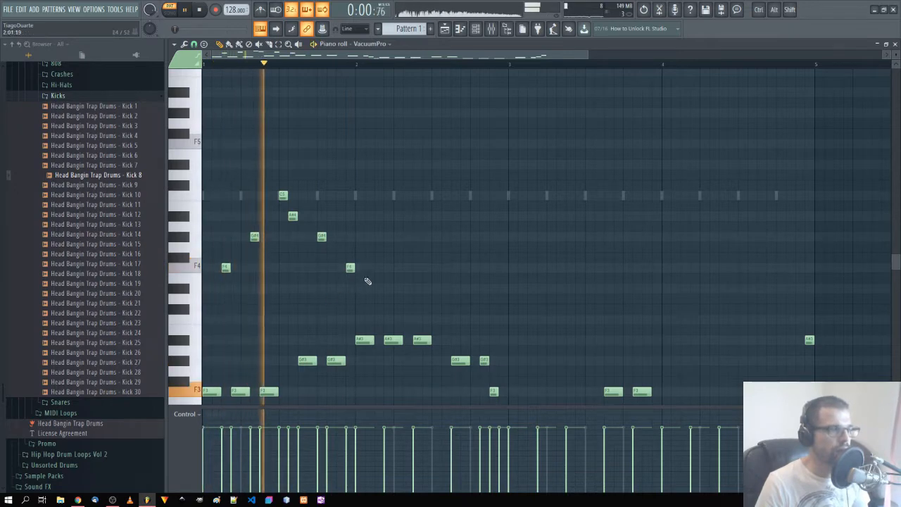
left_click(376, 216)
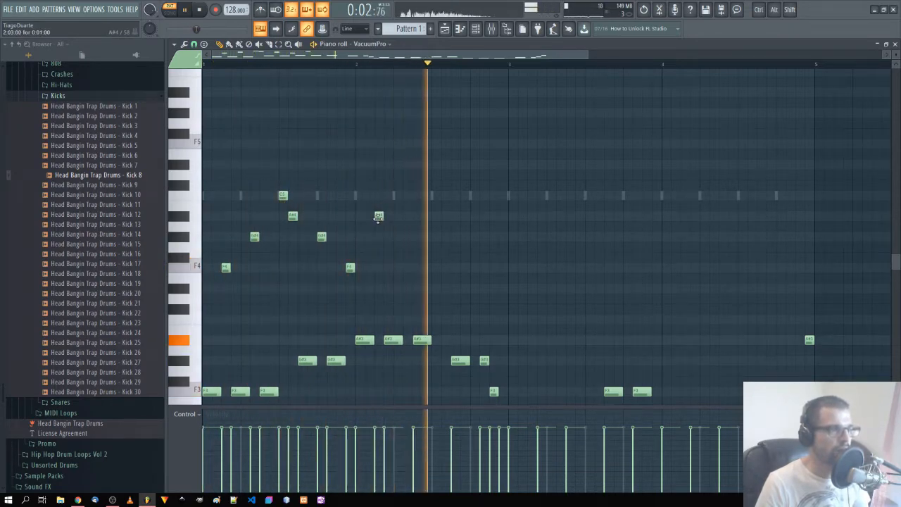
key("space")
key("space")
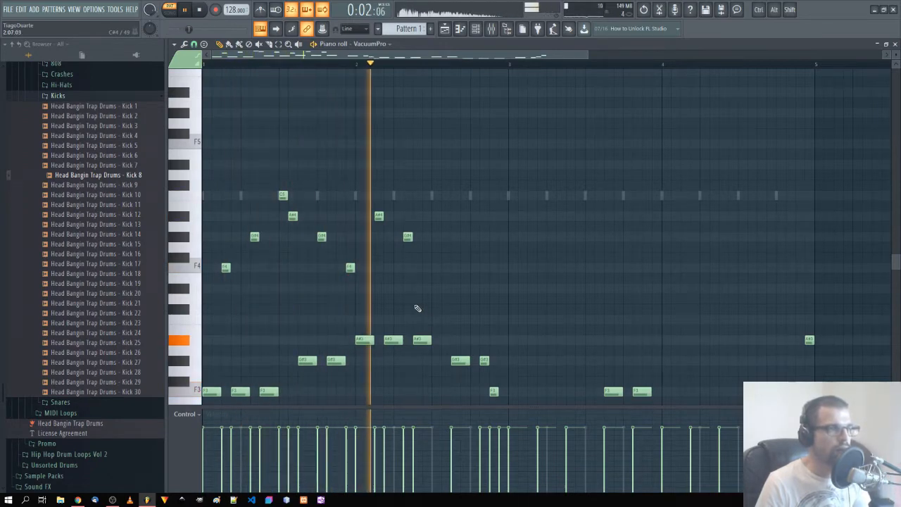
Step: Raise the eight short melody notes by one octave and reduce their velocity nearly to minimum, playing the pattern to compare
left_click_drag(448, 302, 177, 186)
key("space")
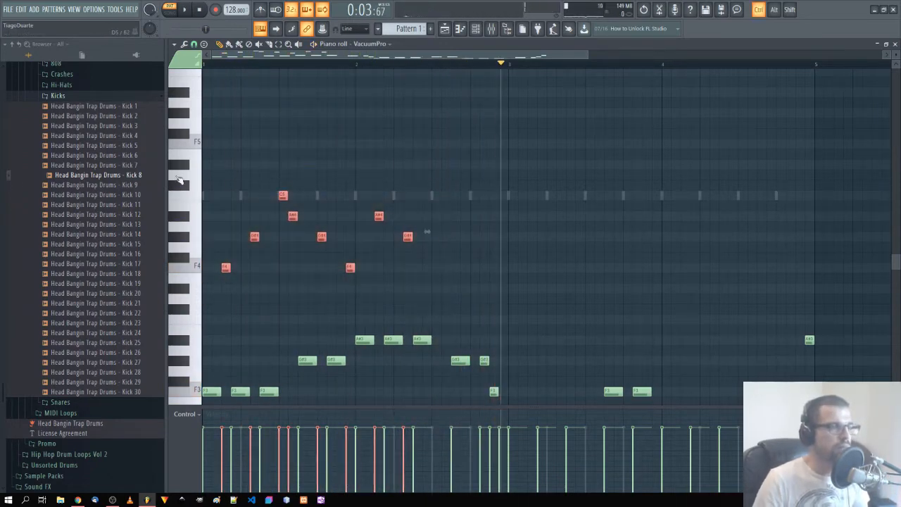
key("ctrl+Up")
key("space")
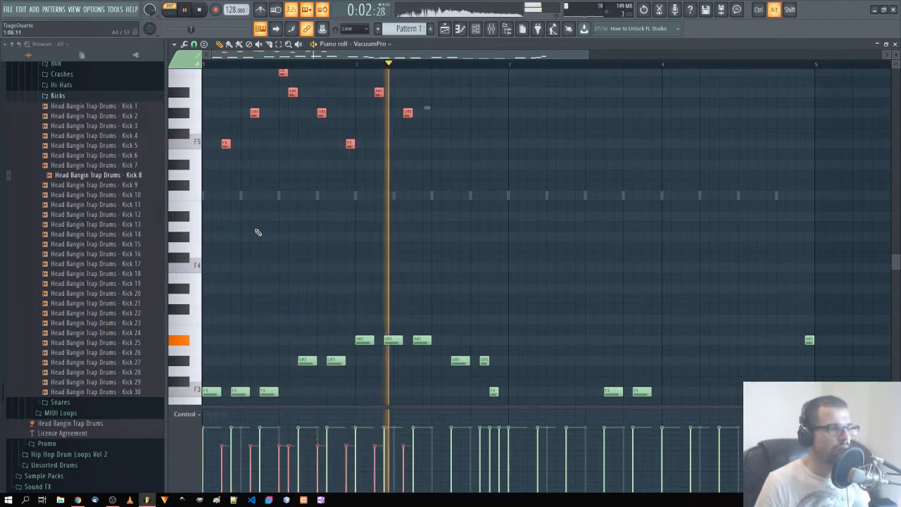
key("space")
key("space")
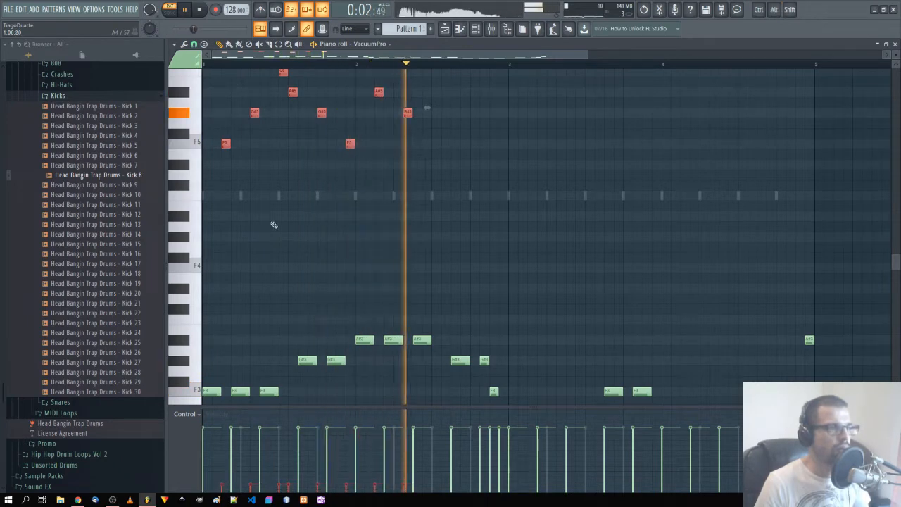
Step: Stop playback and copy the eight short high melody notes from bars 1–2 to the same steps of bars 3–4
scroll(413, 197, "up", 3)
key("space")
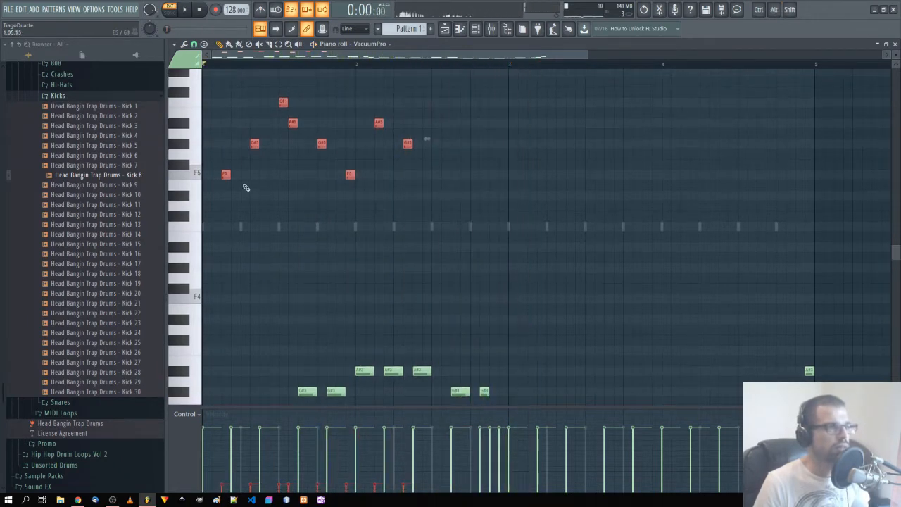
left_click(223, 174, "shift")
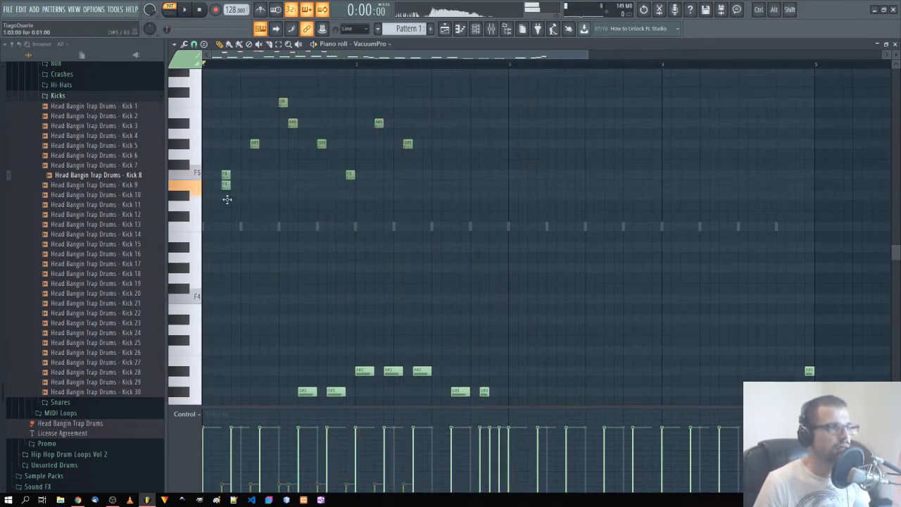
left_click_drag(523, 204, 203, 70)
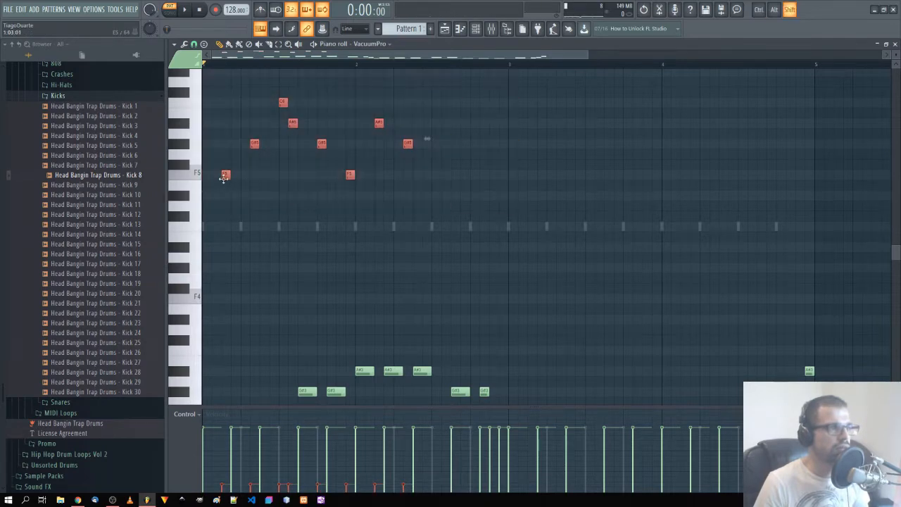
left_click_drag(225, 174, 533, 188)
scroll(563, 232, "down", 5)
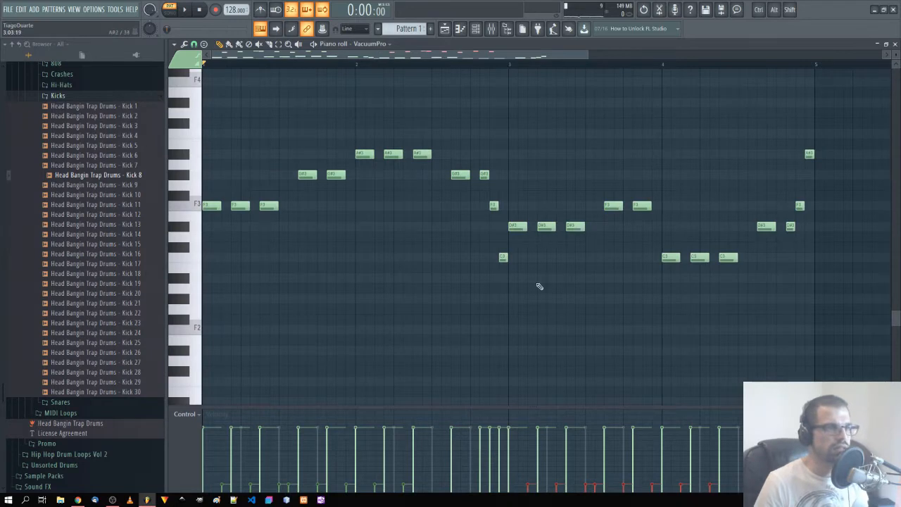
Step: Transpose the copied notes down and correct them into the scale as D#5, F5, A#5, G#5, F5, D#5, G#5 and F5
scroll(539, 290, "up", 6)
key("shift+Down")
key("shift+Down")
key("shift+Down")
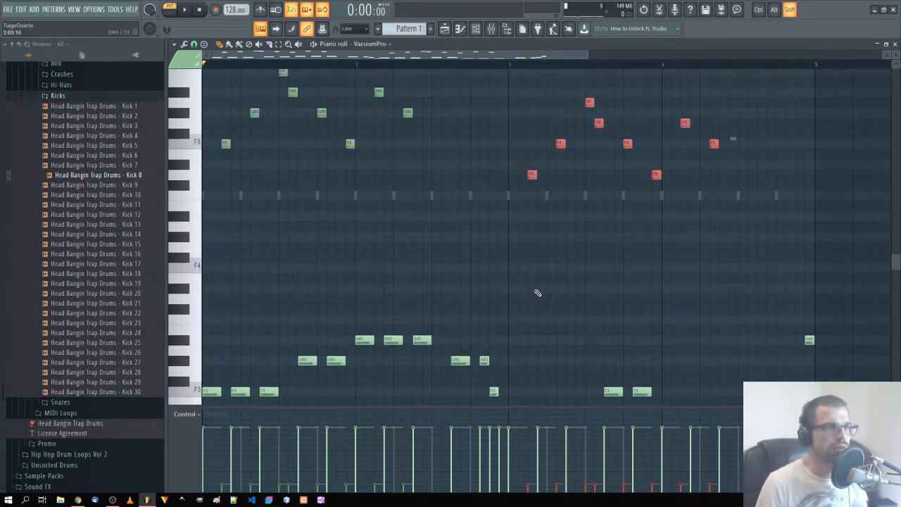
key("Up")
left_click_drag(527, 139, 714, 133)
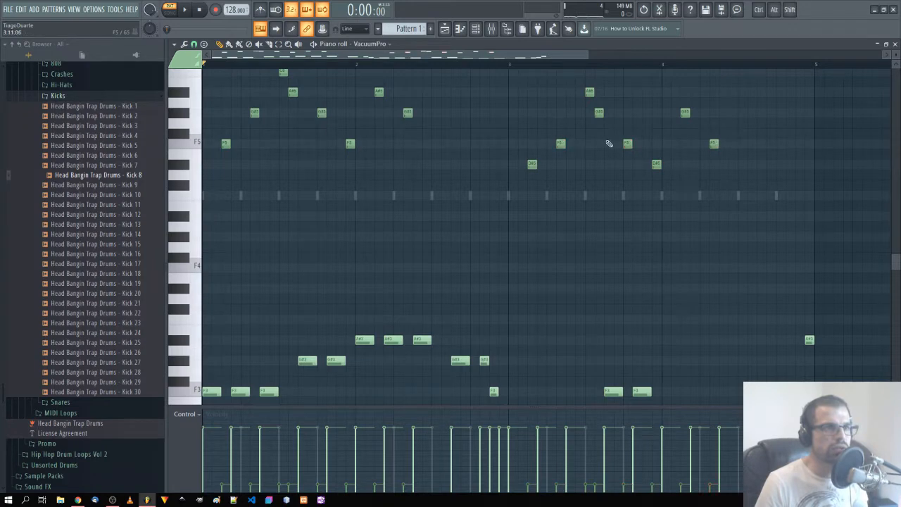
Step: Play the pattern to check the four-bar melody, closing and reopening VacuumPro's piano roll
scroll(619, 183, "down", 4)
scroll(618, 184, "up", 6)
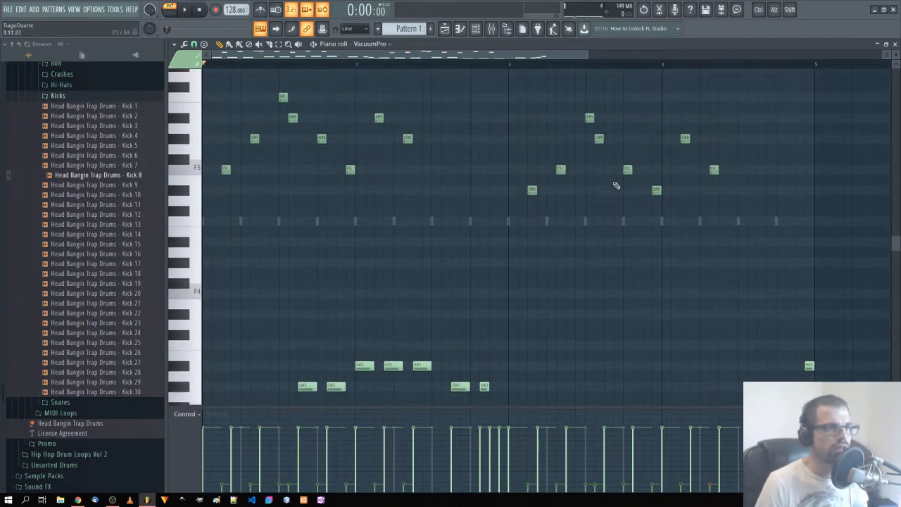
key("space")
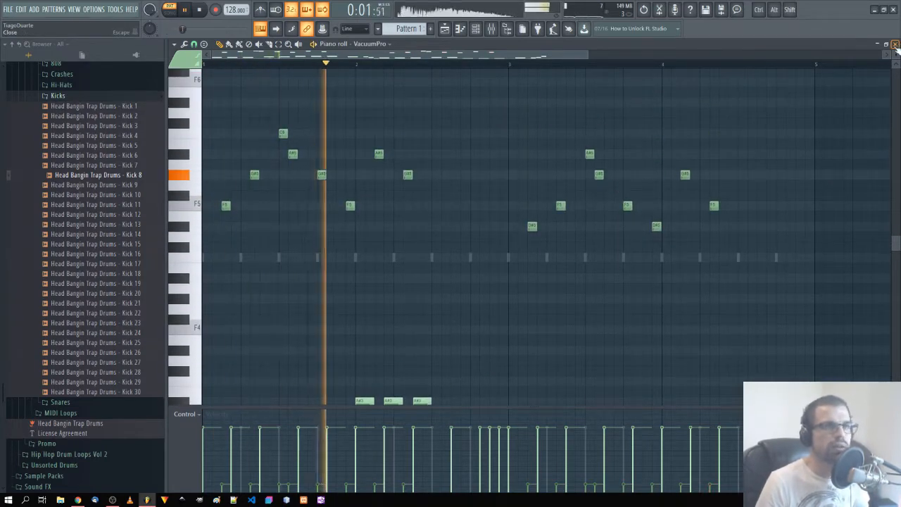
left_click(894, 45)
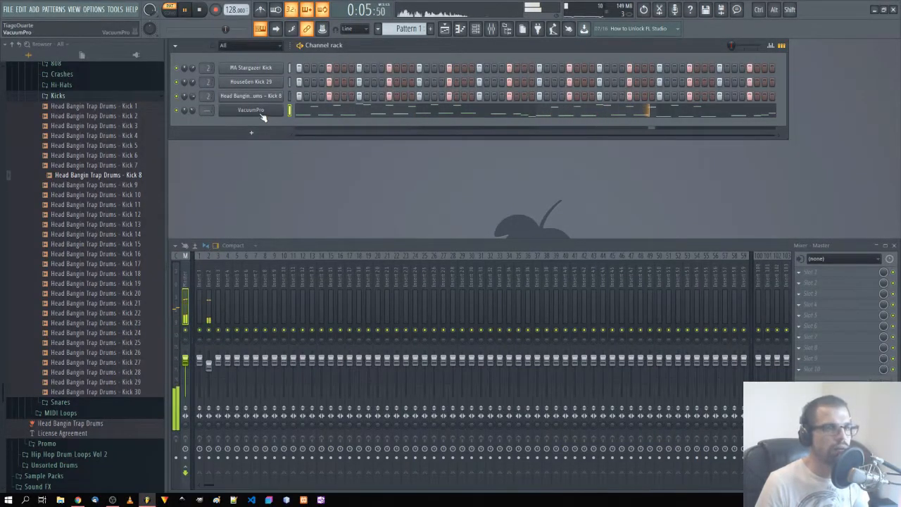
left_click(676, 115)
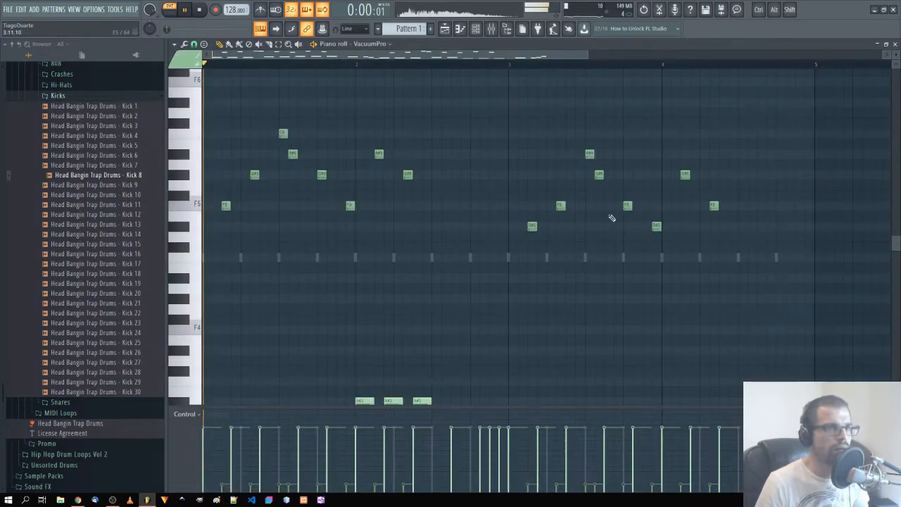
Step: Delete all the high melody notes during playback to hear the bassline alone, and undo the deletion
left_click_drag(766, 256, 211, 127)
key("Delete")
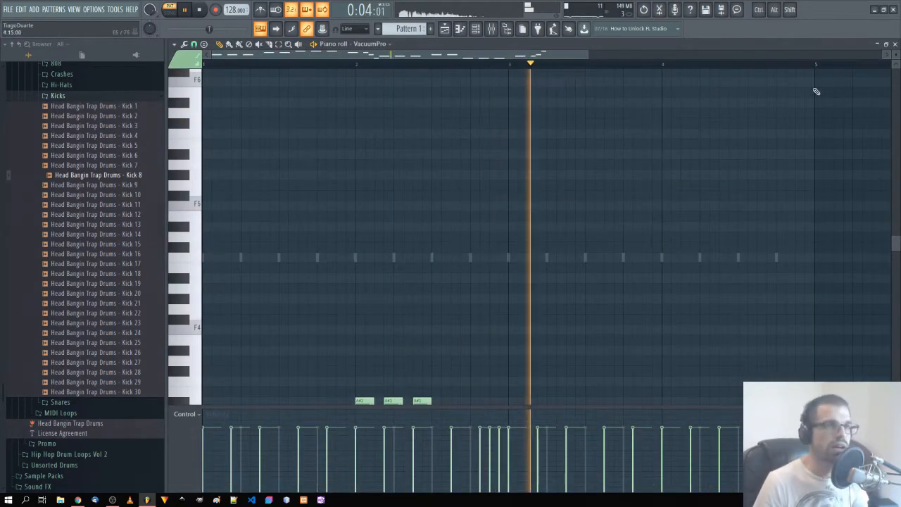
key("ctrl+z")
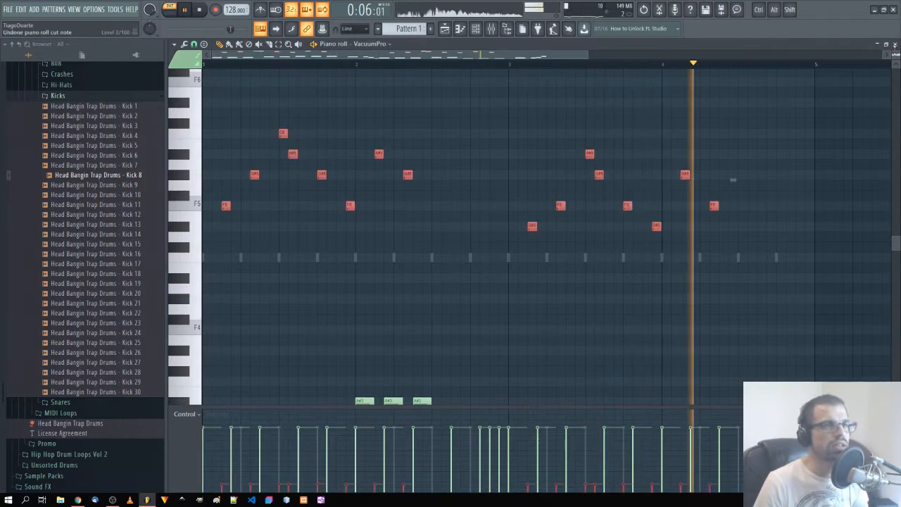
Step: Close the piano roll, load the Analog Bass 1 preset in VacuumPro, and route its channel to mixer track 3
left_click(895, 44)
left_click(258, 110)
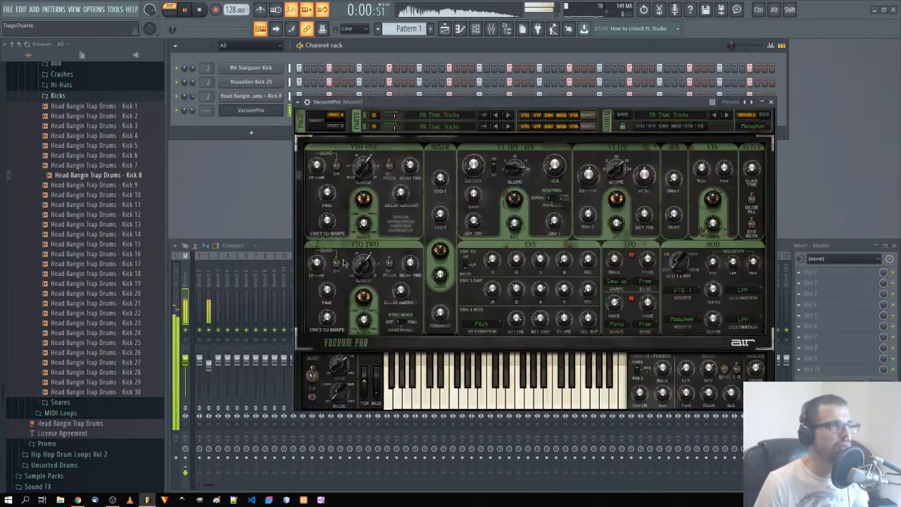
left_click(728, 120)
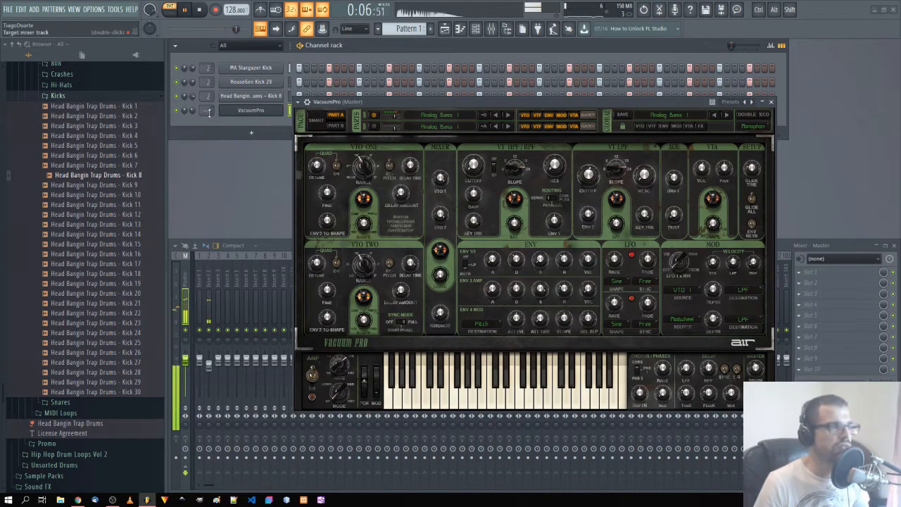
scroll(208, 113, "up", 2)
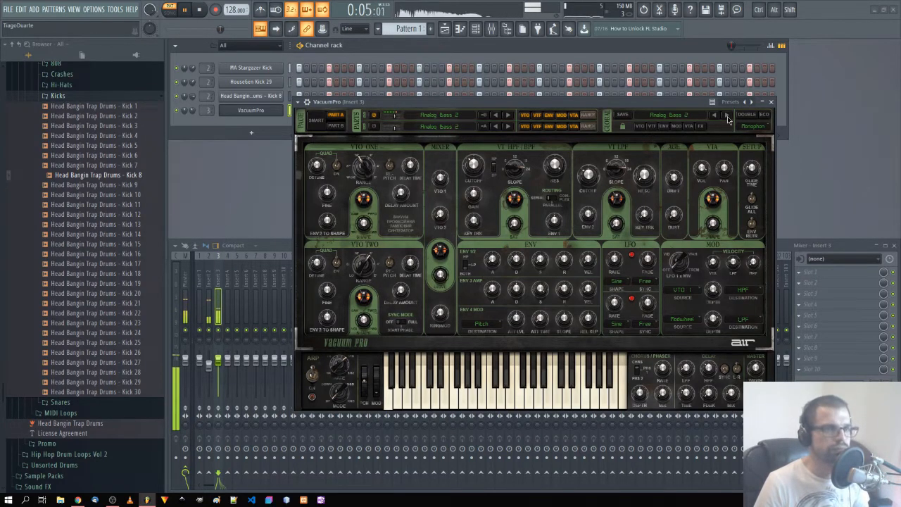
Step: Audition successive VacuumPro presets, including Breaker Bass-RG, Bright Light and Brut Bass-RG, and choose Digital Bass
left_click(727, 116)
left_click(727, 116)
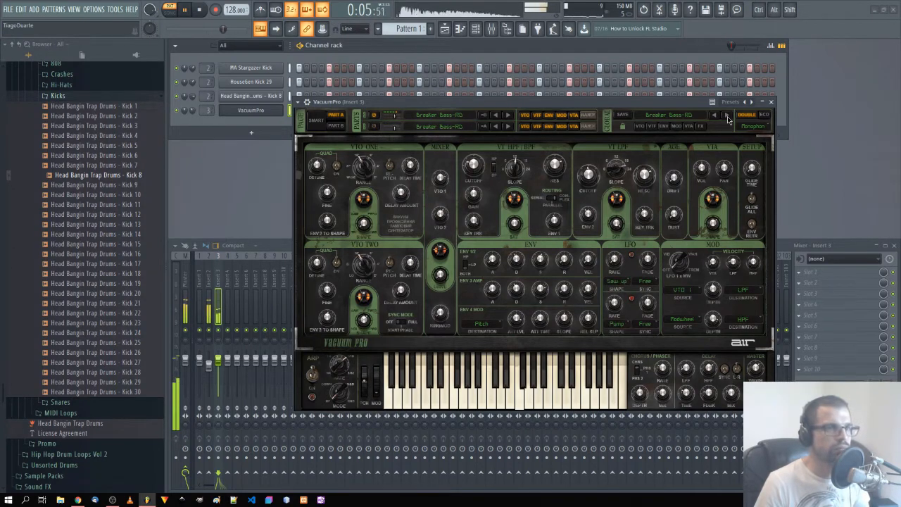
left_click(727, 116)
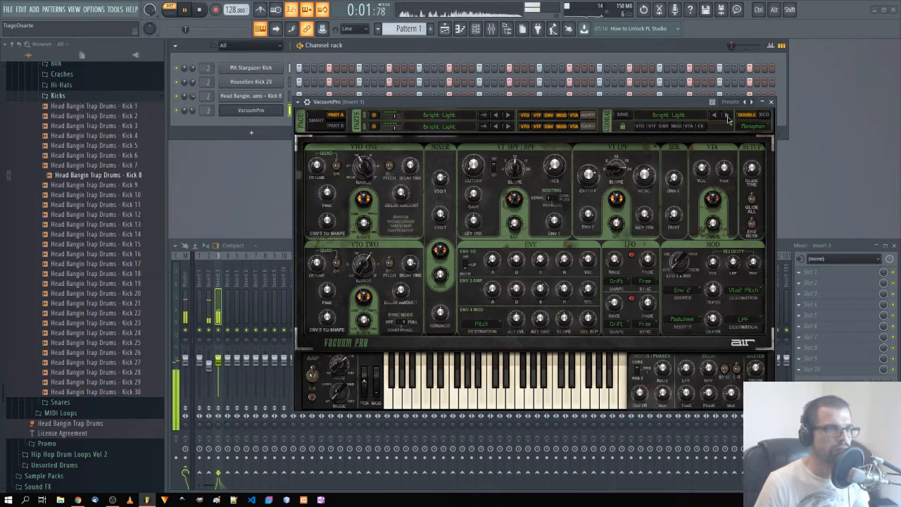
left_click(727, 116)
left_click(727, 116)
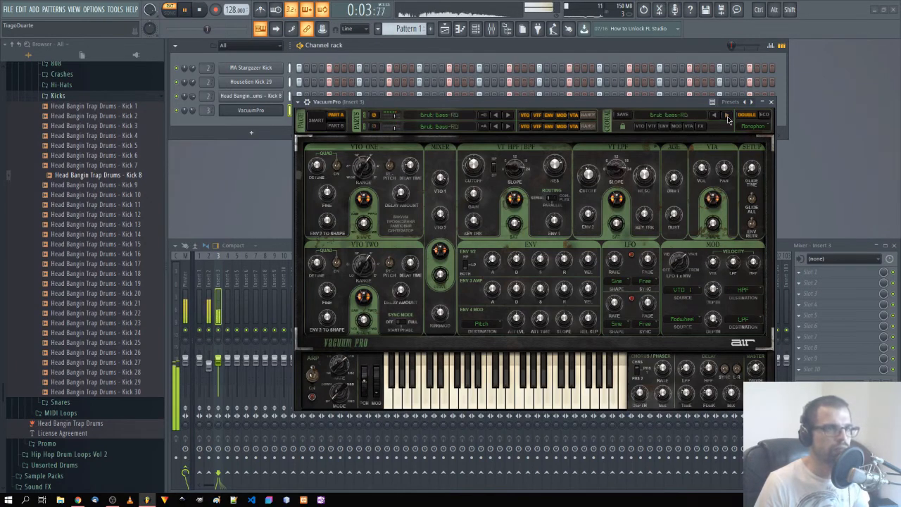
left_click(727, 116)
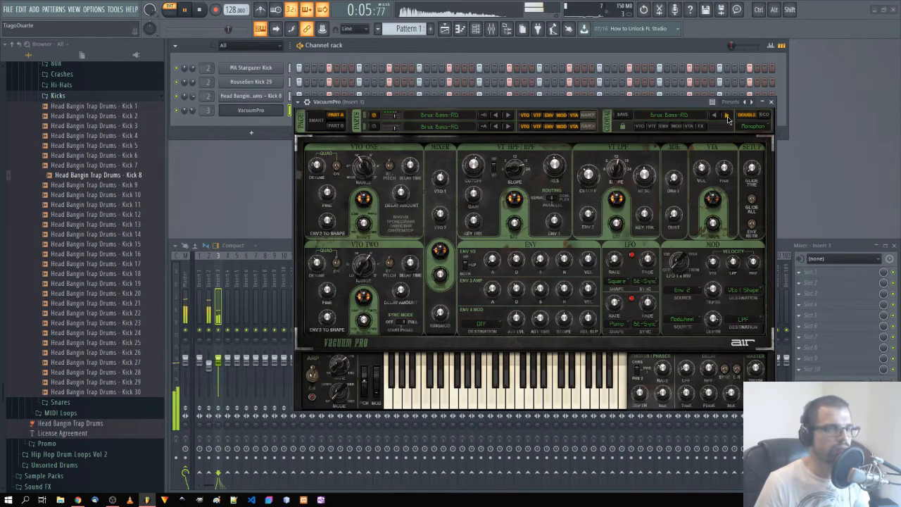
left_click(727, 117)
left_click(727, 116)
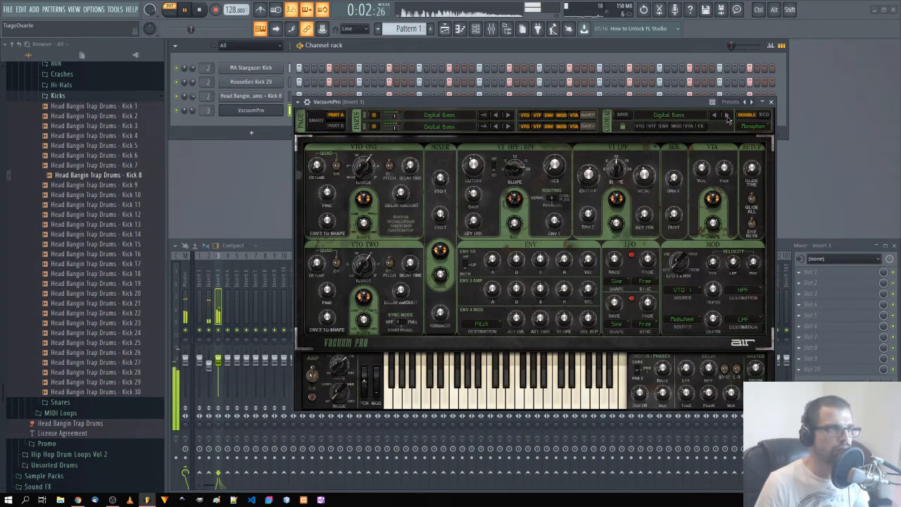
Step: Try the whole VacuumPro part one and two octaves higher, restore its original pitch, and close the plugin and piano roll
left_click_drag(615, 104, 613, 145)
left_click(571, 113)
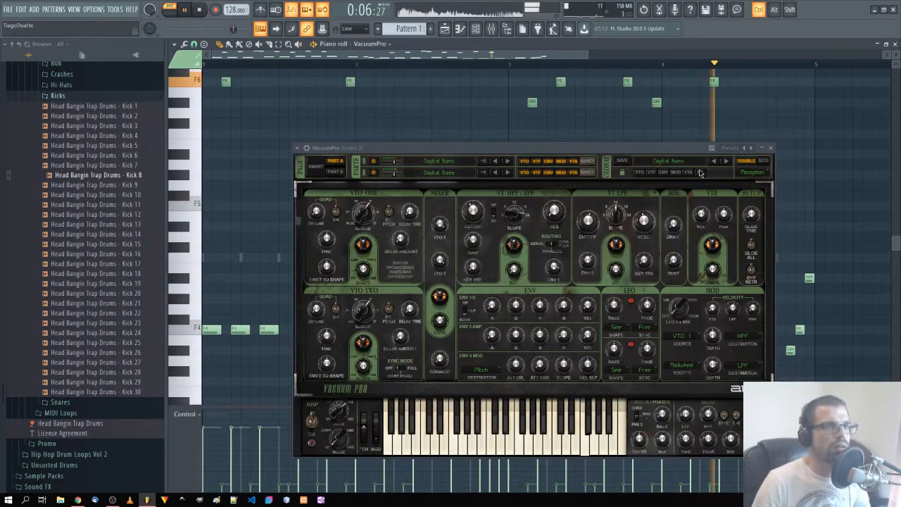
key("ctrl+Up")
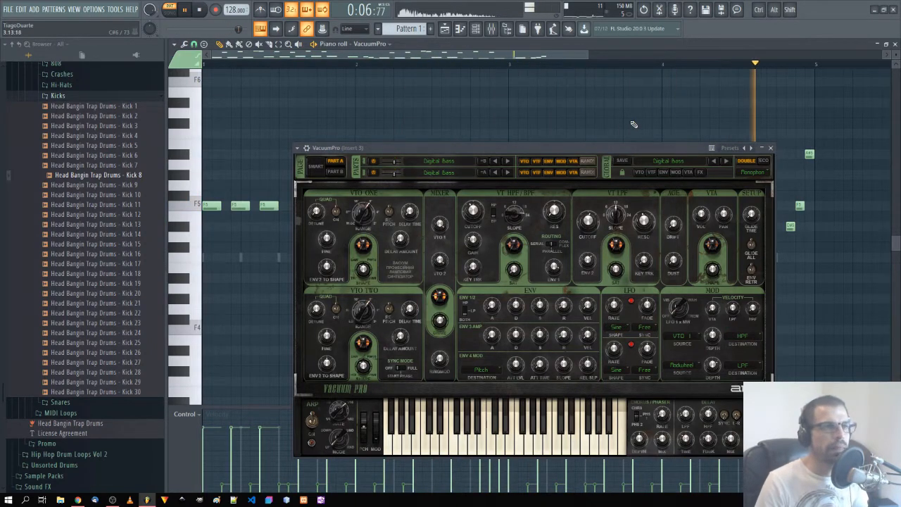
left_click(770, 147)
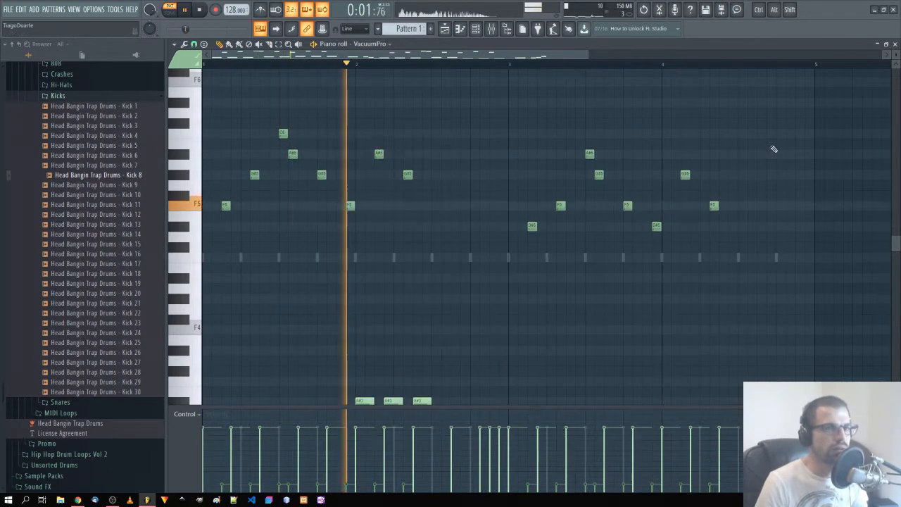
left_click(895, 44)
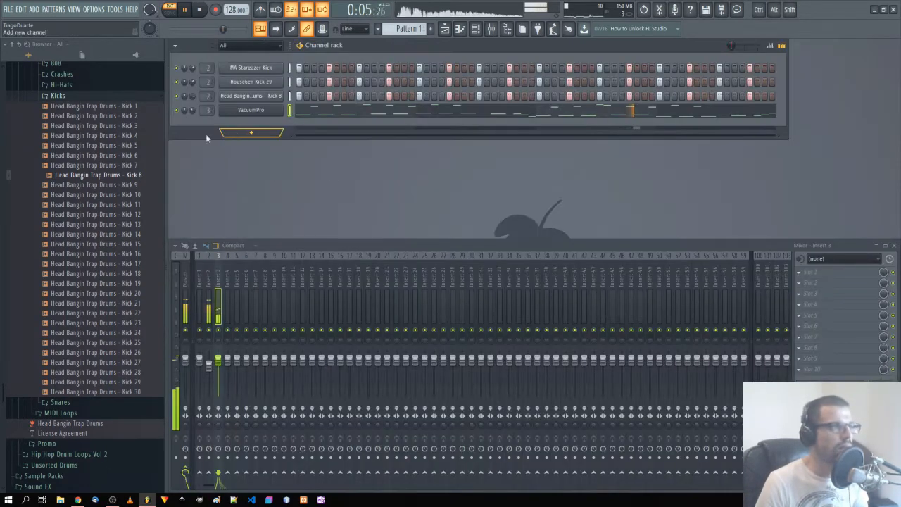
Step: Audition the Head Bangin Trap Drums snares and add Snare 23 as a new channel below VacuumPro
left_click(58, 95)
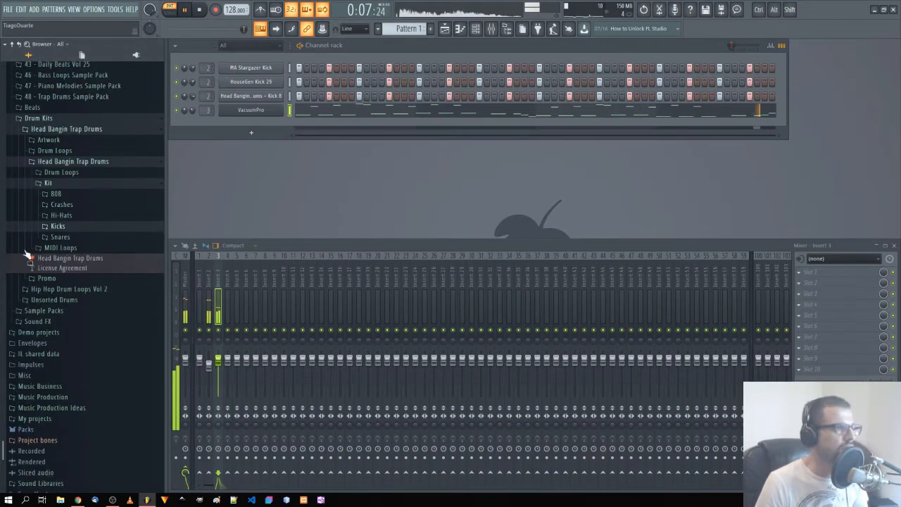
left_click(60, 236)
left_click(92, 257)
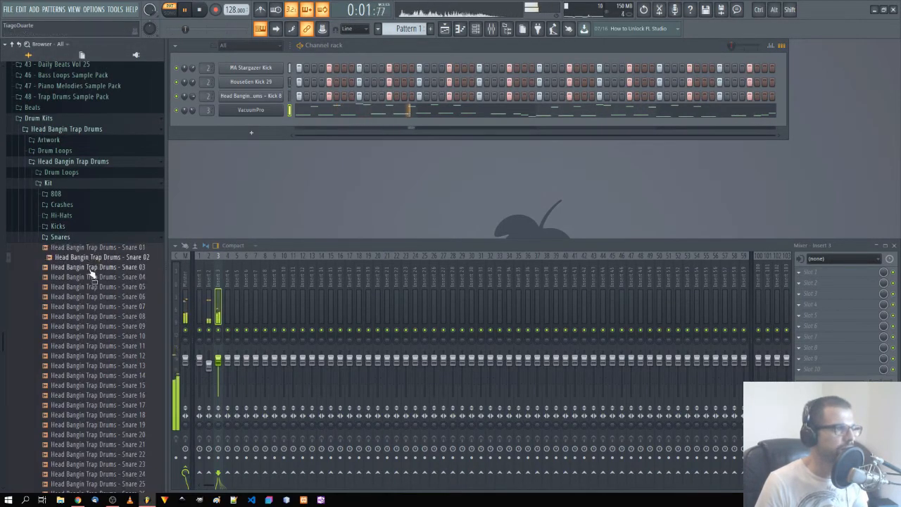
left_click(91, 268)
left_click(90, 277)
left_click(90, 286)
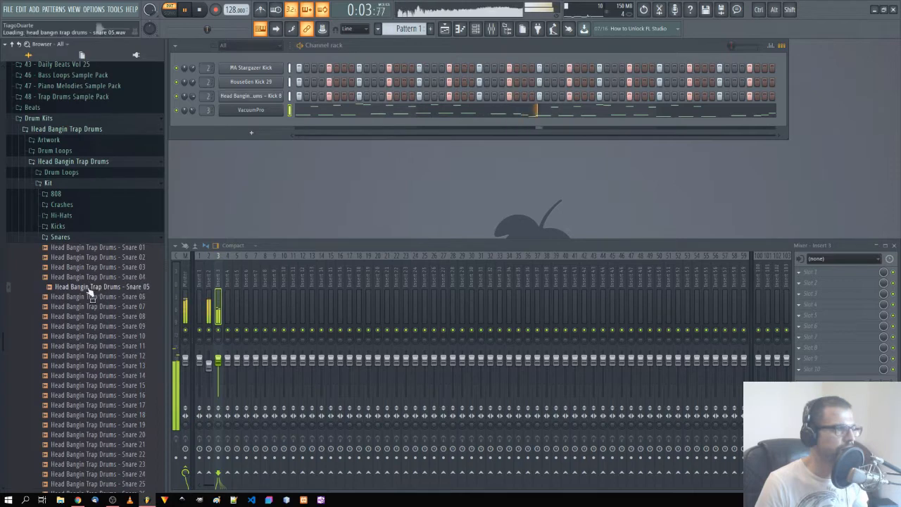
left_click_drag(90, 292, 112, 318)
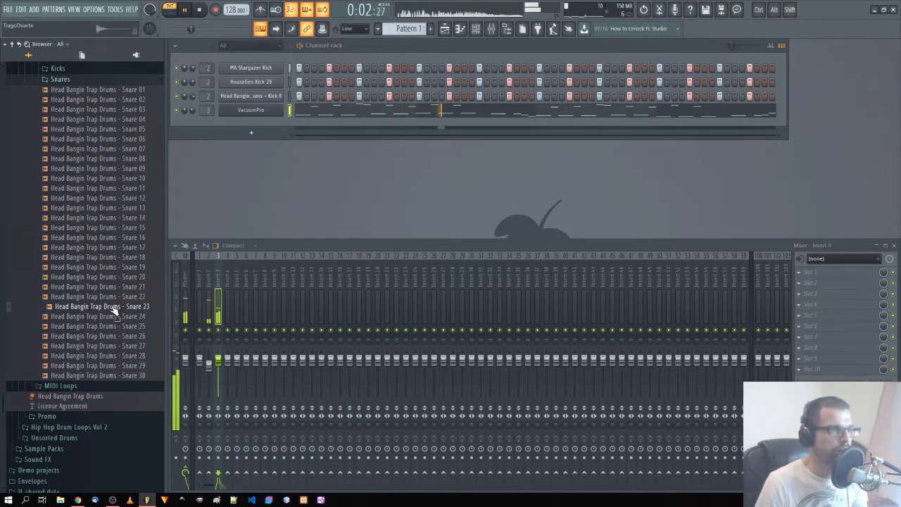
left_click_drag(113, 310, 260, 124)
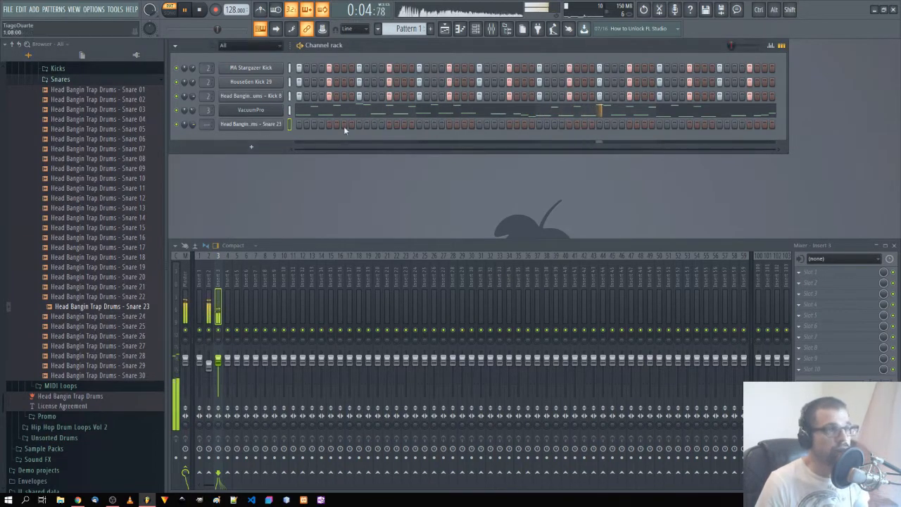
Step: Fill every eighth step of the Snare 23 channel, starting on step 5, and route it to mixer track 4
right_click(264, 129)
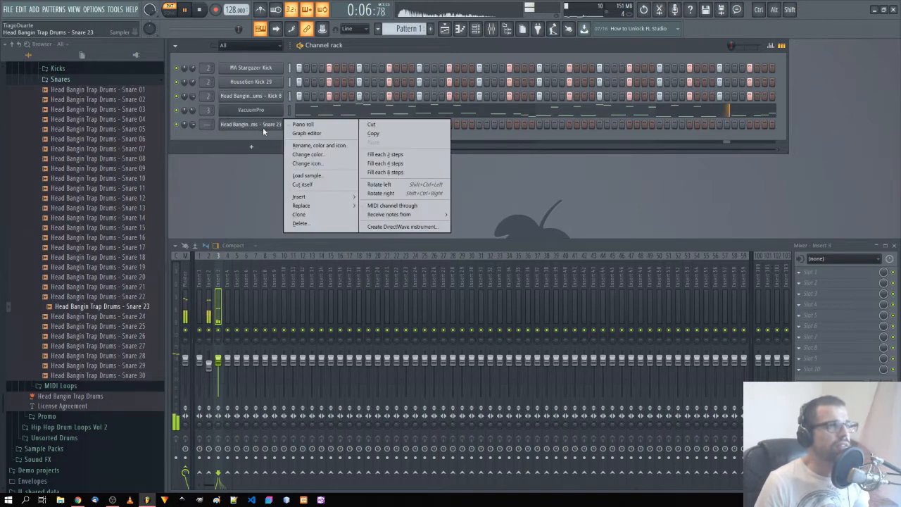
left_click(400, 173)
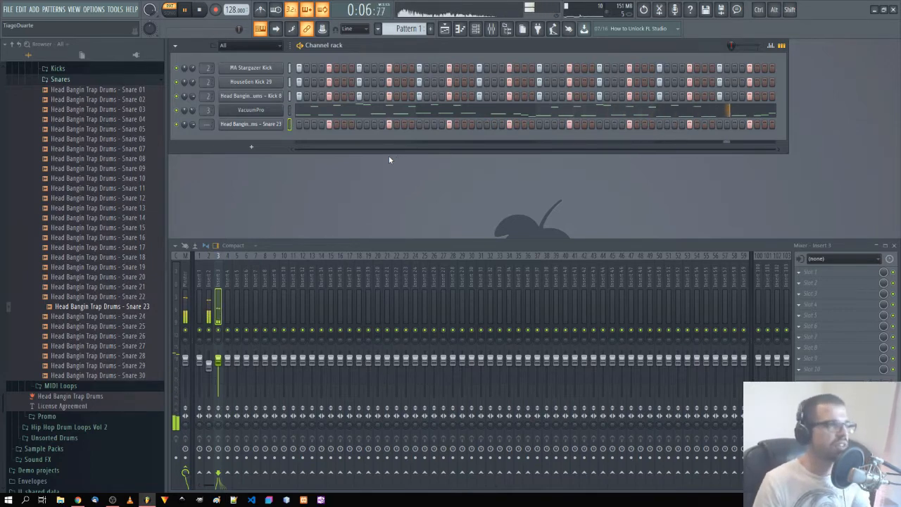
scroll(209, 124, "up", 1)
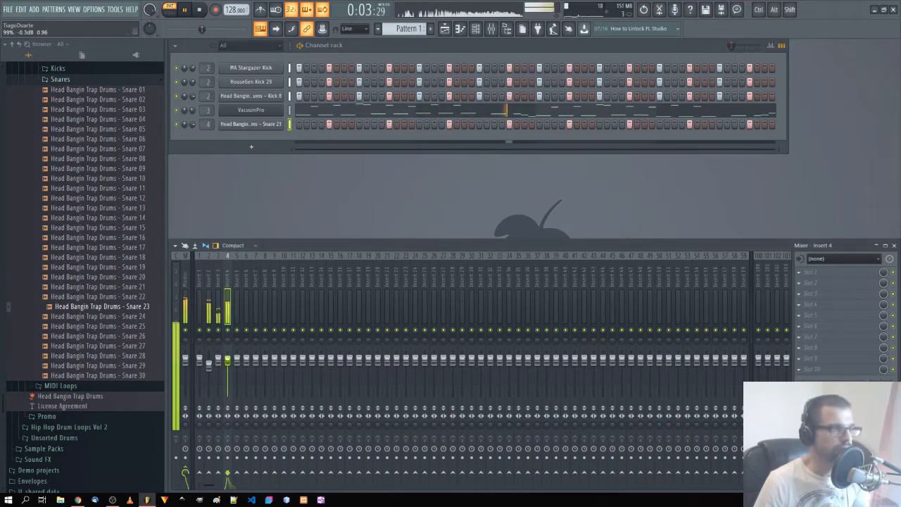
Step: Audition Head Bangin Trap Drums snares 24, 25 and 27, and add Snare 25 as a channel below Snare 23 with the same step pattern
left_click(123, 316)
left_click(123, 327)
left_click(122, 347)
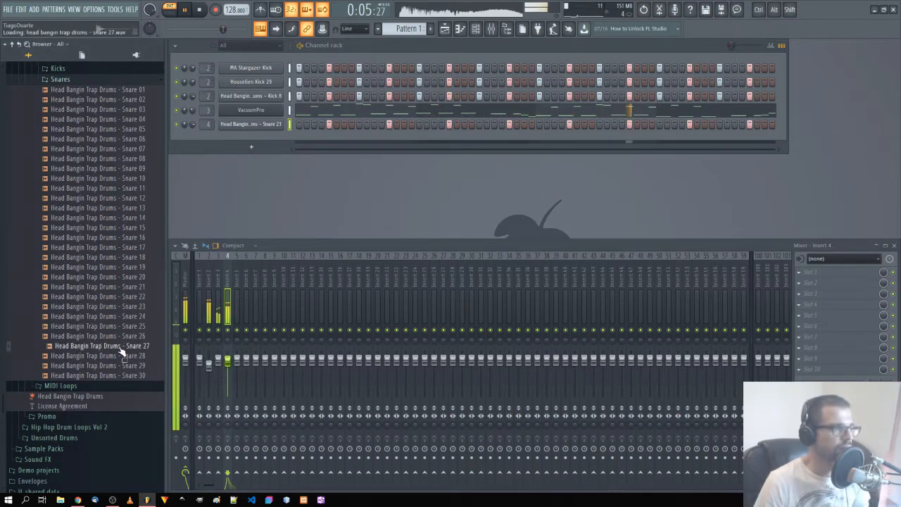
left_click(124, 329)
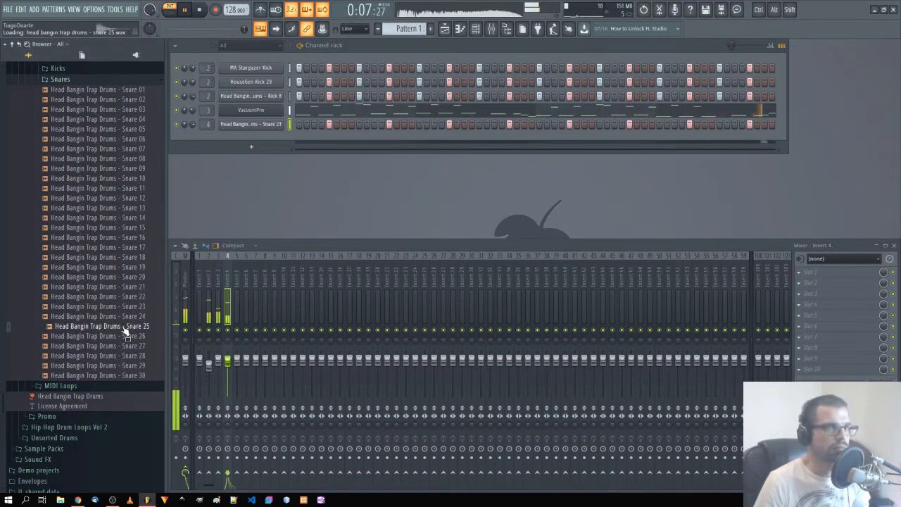
left_click_drag(125, 330, 213, 162)
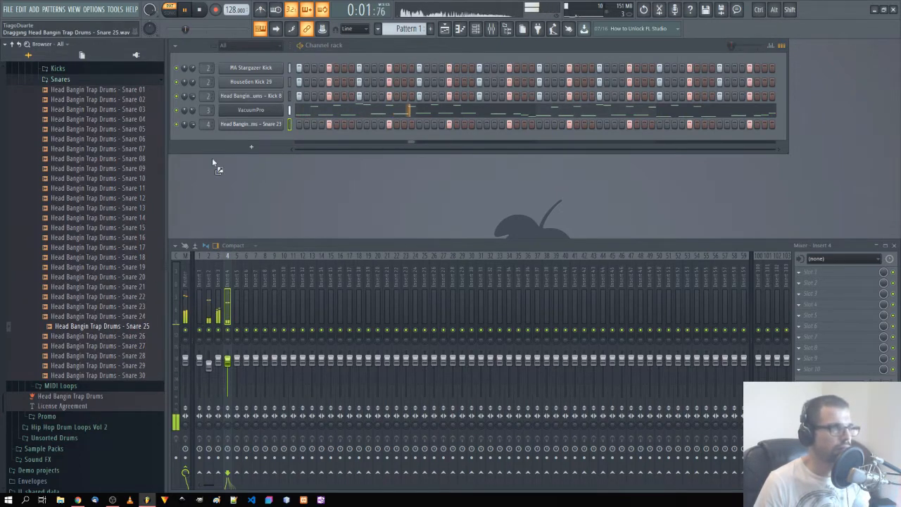
left_click_drag(246, 135, 246, 138)
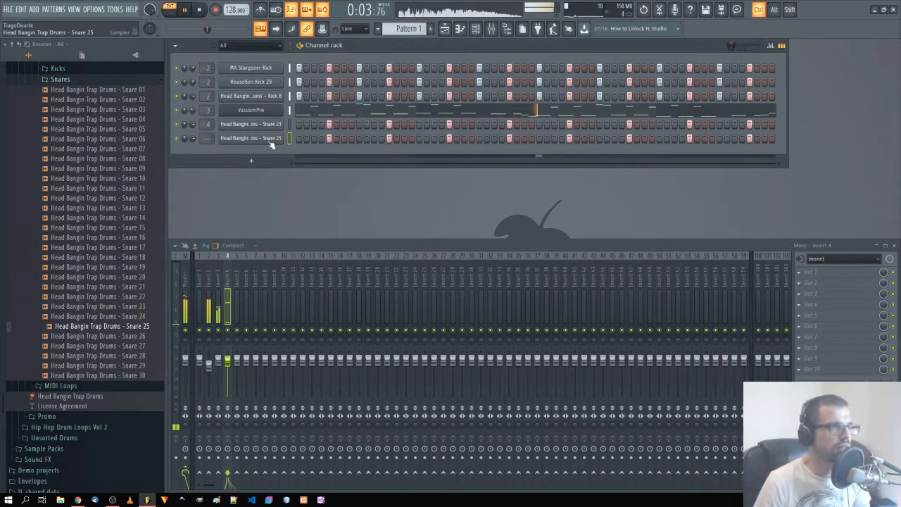
Step: Route the Snare 25 channel to mixer track 5 and lower that track's volume to about -7.5 dB
scroll(204, 139, "up", 5)
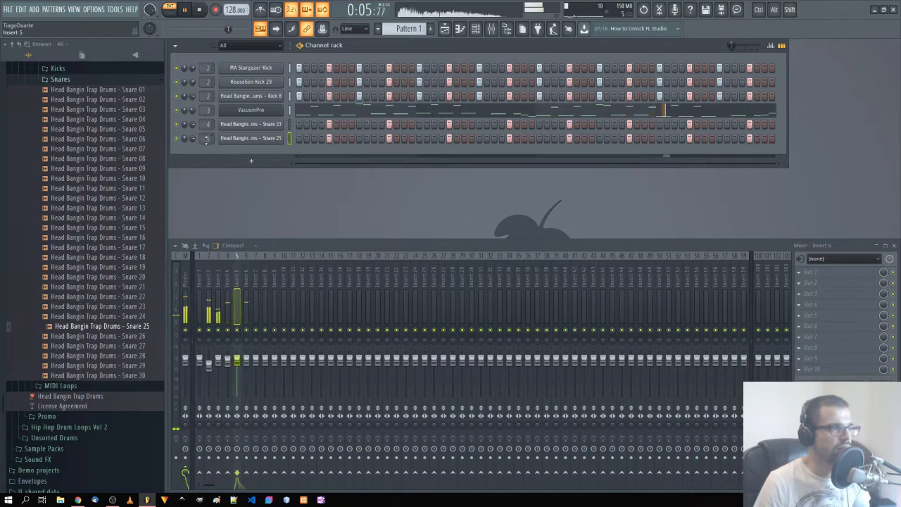
left_click_drag(238, 360, 238, 365)
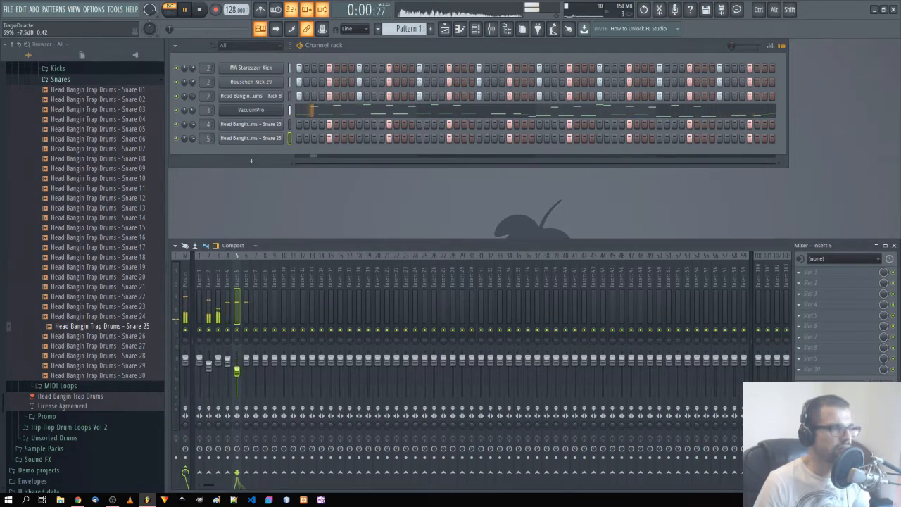
Step: Load Ozone Imager into the first effect slot of mixer track 5
left_click(837, 272)
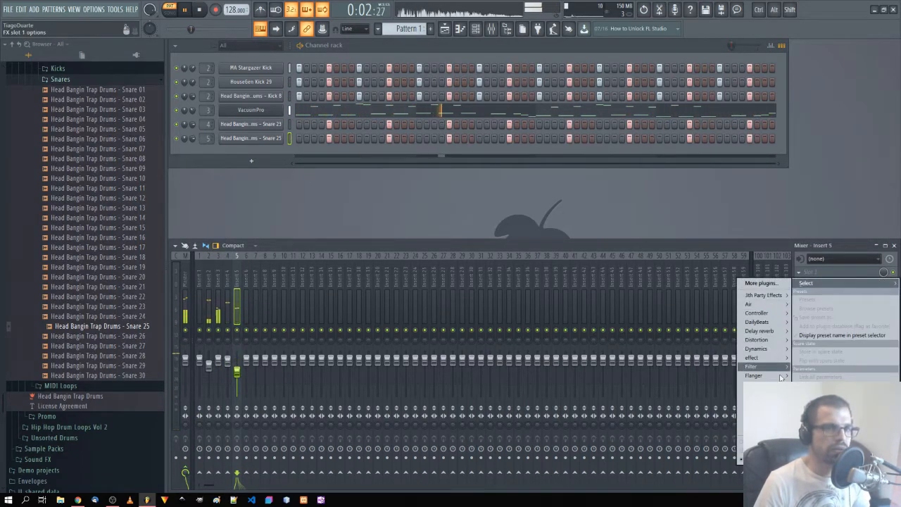
mouse_move(760, 419)
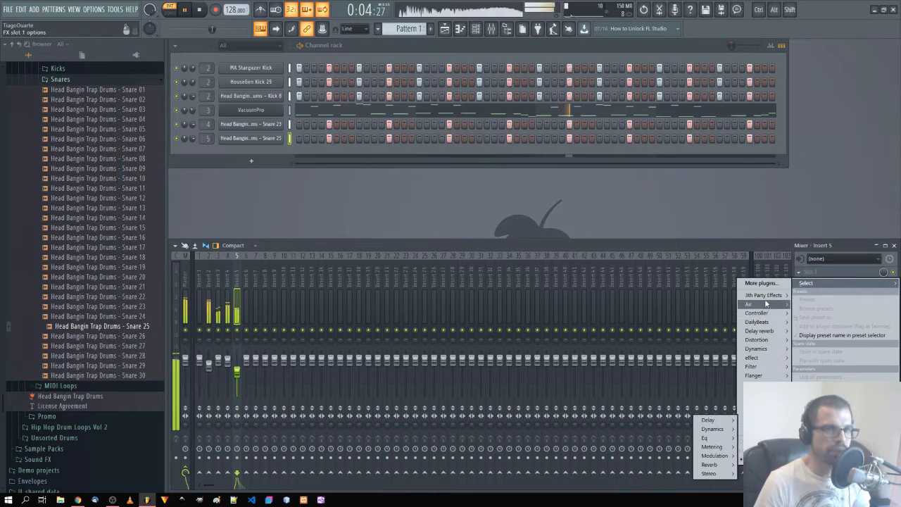
mouse_move(763, 295)
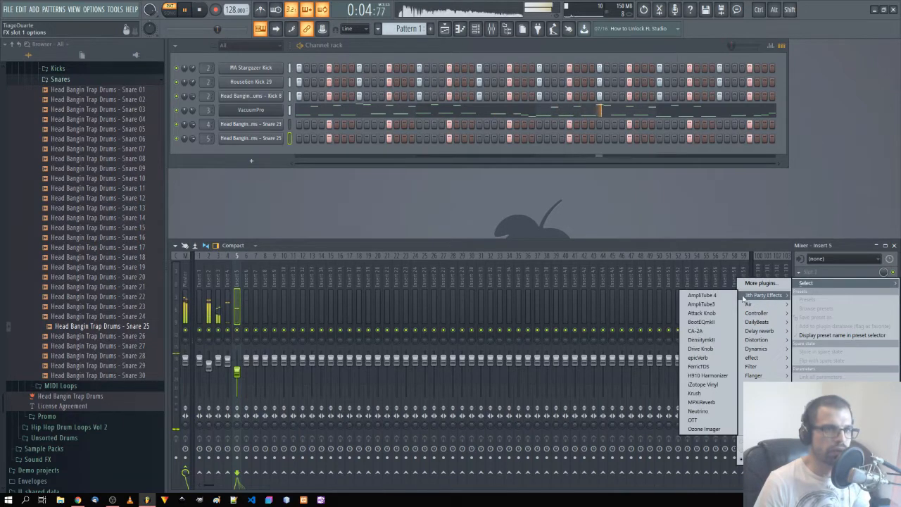
left_click(704, 429)
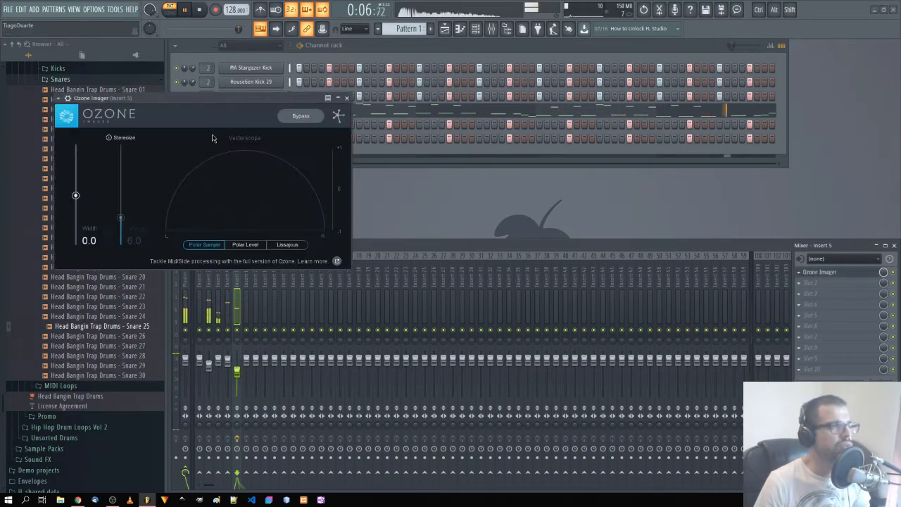
Step: Widen the second snare in Ozone Imager with Width 36.8 and Stereoize enabled at Amount 7.1, and close the plugin
left_click_drag(190, 99, 418, 181)
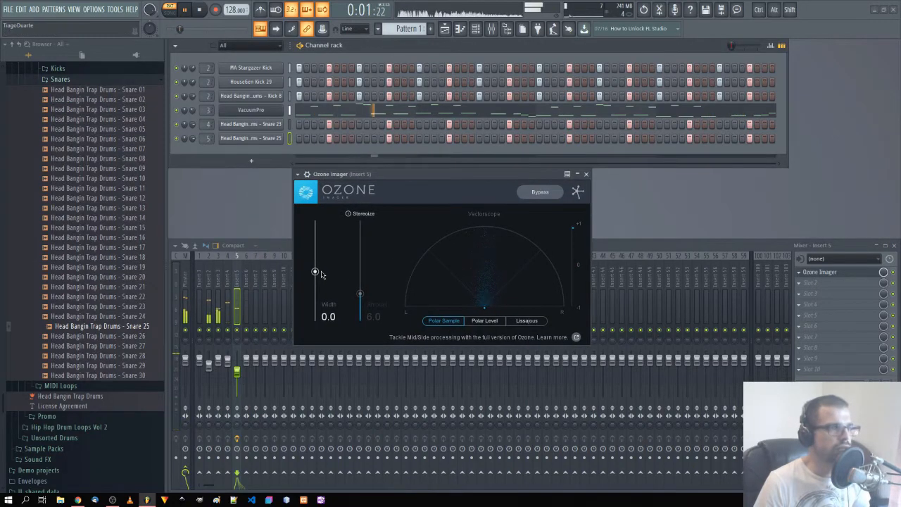
left_click_drag(315, 272, 315, 267)
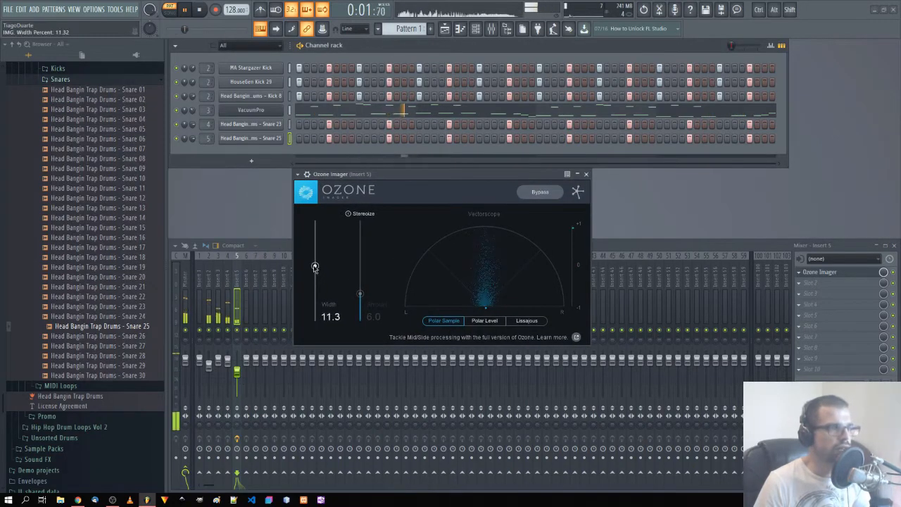
left_click(361, 214)
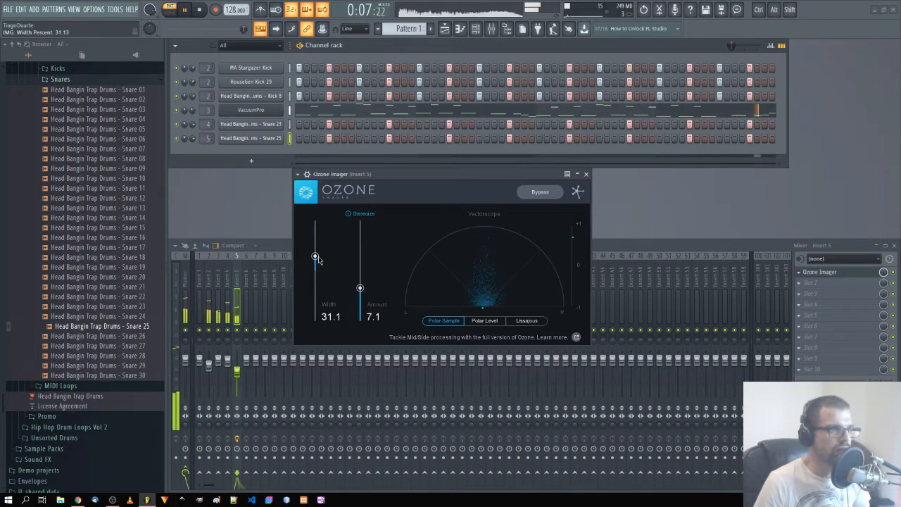
left_click_drag(317, 254, 318, 256)
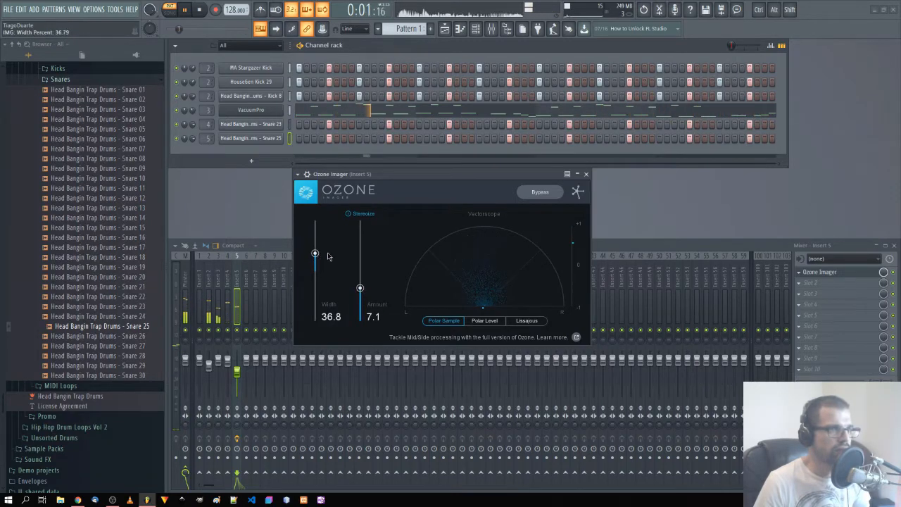
left_click(586, 174)
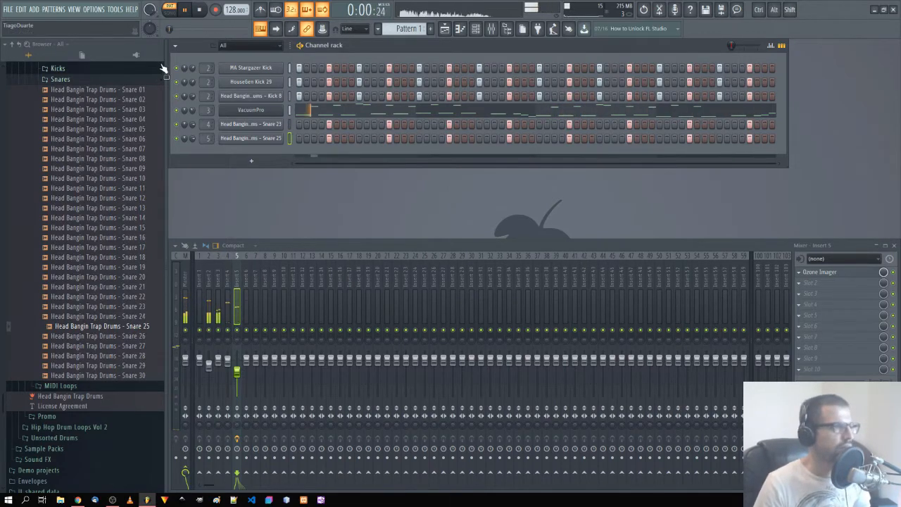
Step: Audition the hi-hat samples of the Head Bangin Trap Drums kit, from the early ones through Hi hat 30
left_click(97, 80)
left_click(72, 177)
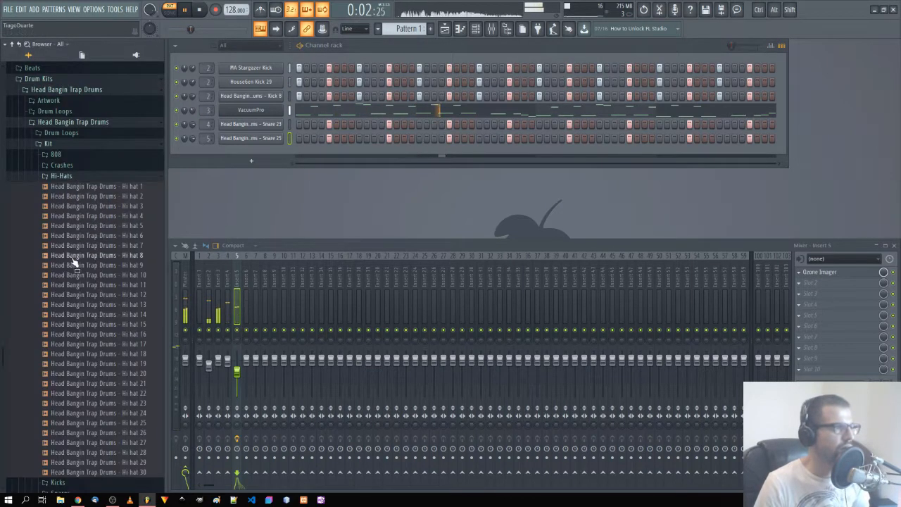
left_click(119, 227)
left_click(117, 255)
left_click(114, 283)
left_click(115, 295)
left_click(117, 314)
left_click(116, 334)
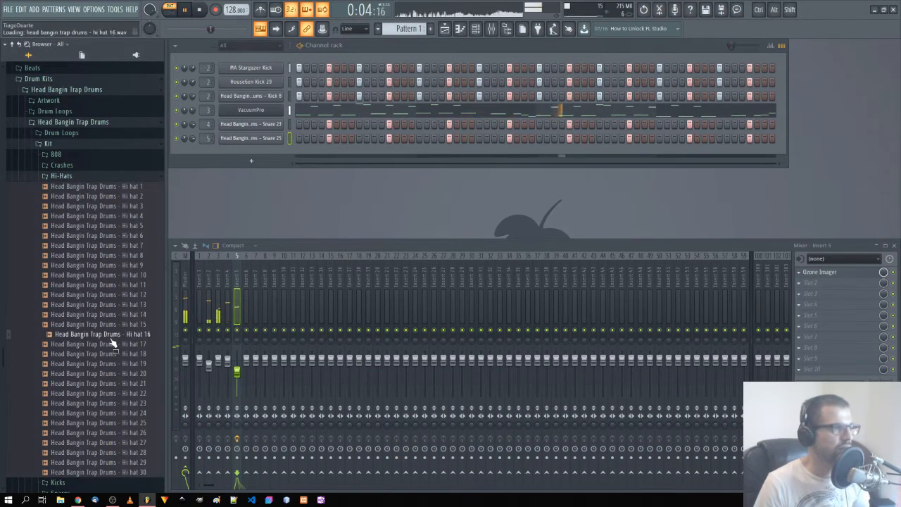
left_click(116, 363)
left_click(115, 393)
left_click(117, 422)
left_click(118, 433)
left_click(118, 452)
left_click(118, 463)
left_click(121, 472)
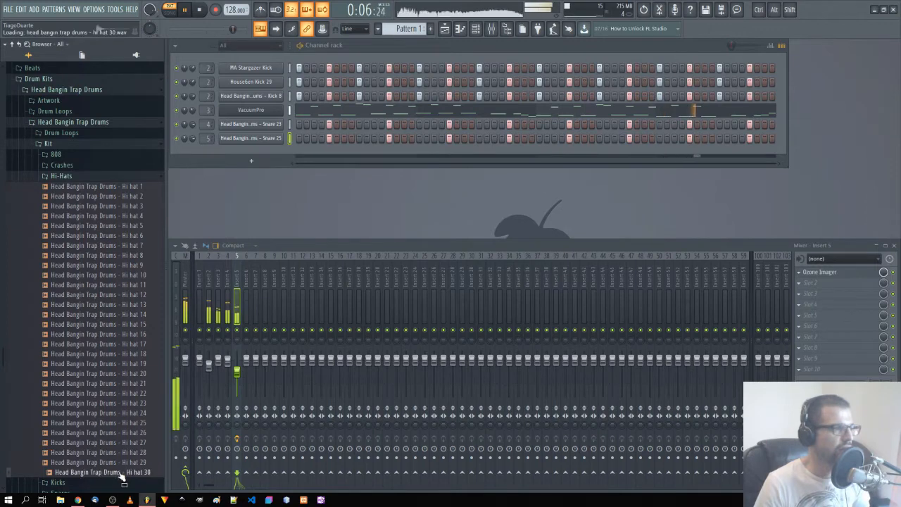
Step: Leave the Head Bangin Trap Drums kit and open the Hi Hats folder in the Drums (ModeAudio) pack
left_click(67, 176)
left_click(49, 143)
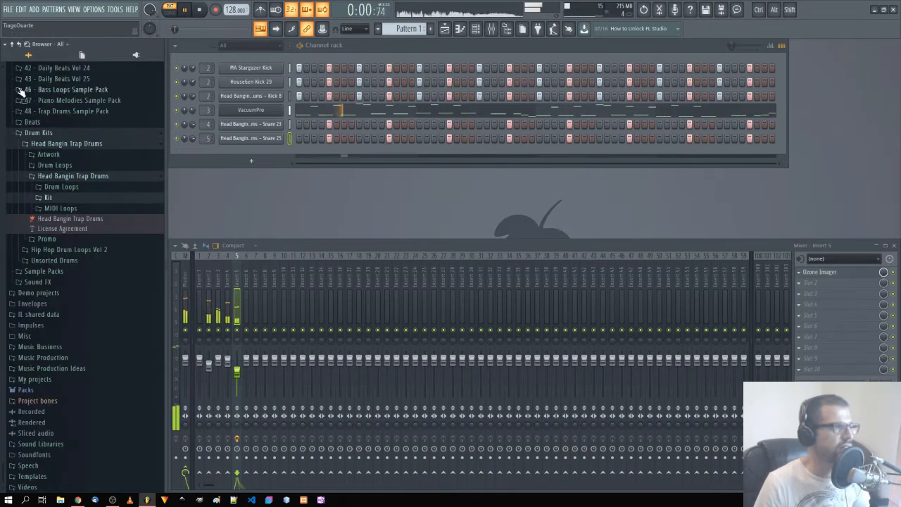
left_click(19, 44)
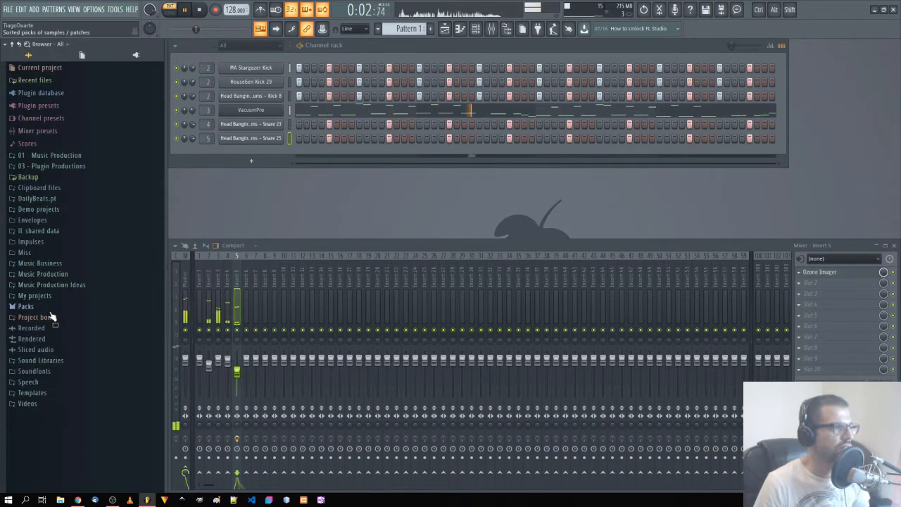
left_click(25, 306)
left_click(77, 322)
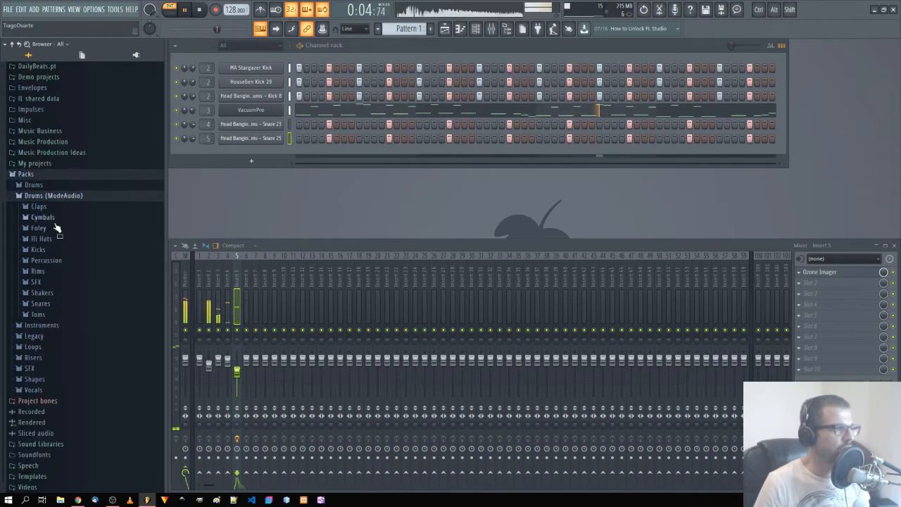
left_click(56, 239)
Step: Audition the Collider Fifth and Reverso hats and add Collider Fifth OHat 02 as a new channel below Snare 25
scroll(73, 308, "down", 5)
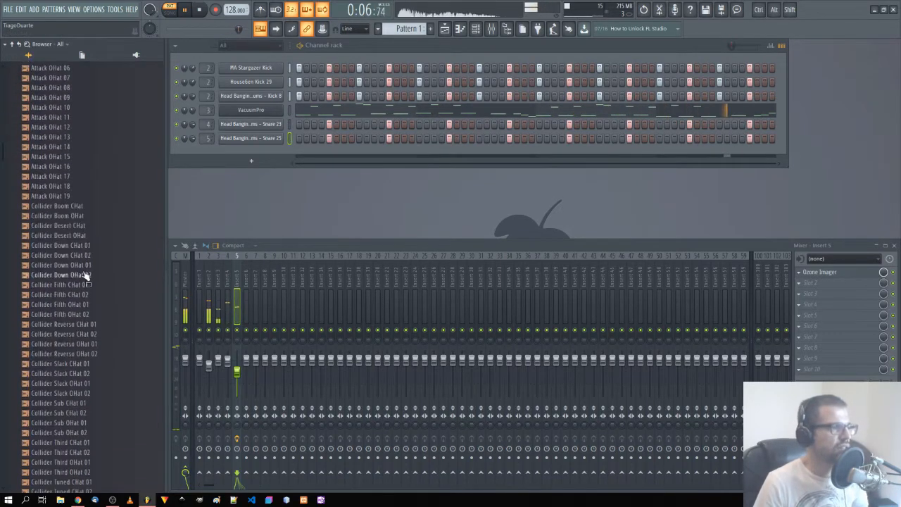
left_click(83, 279)
left_click(86, 290)
left_click(87, 309)
left_click(86, 319)
left_click(88, 309)
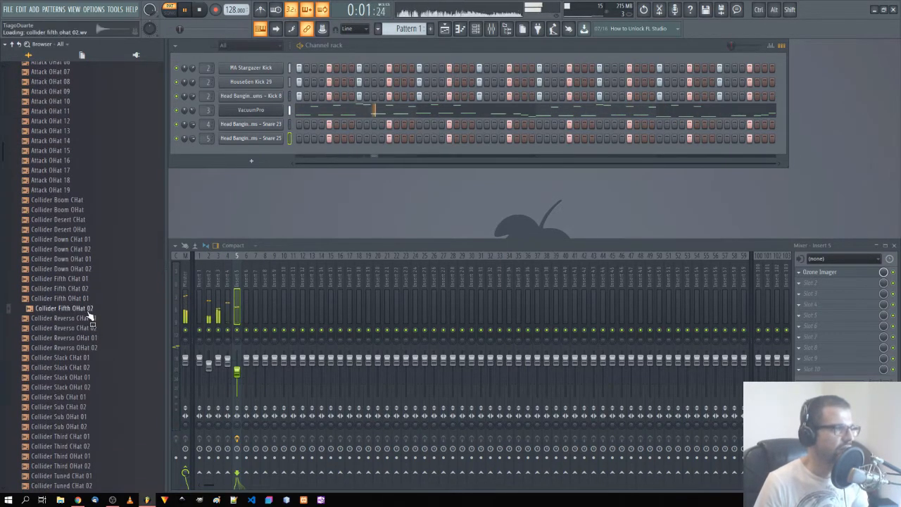
left_click_drag(252, 157, 251, 156)
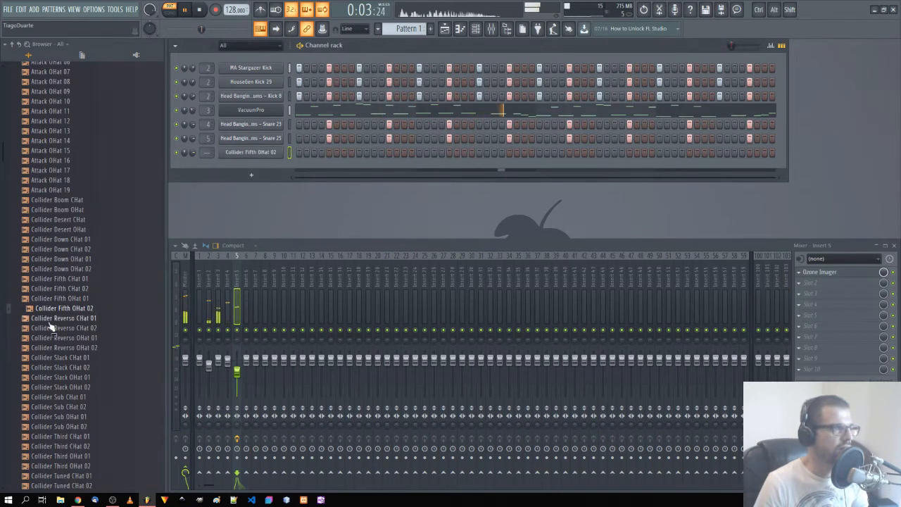
Step: Audition the Collider hats from Fifth CHat 01 back through the Down, Desert and Boom samples
left_click(76, 278)
left_click(79, 259)
left_click(83, 249)
left_click(83, 240)
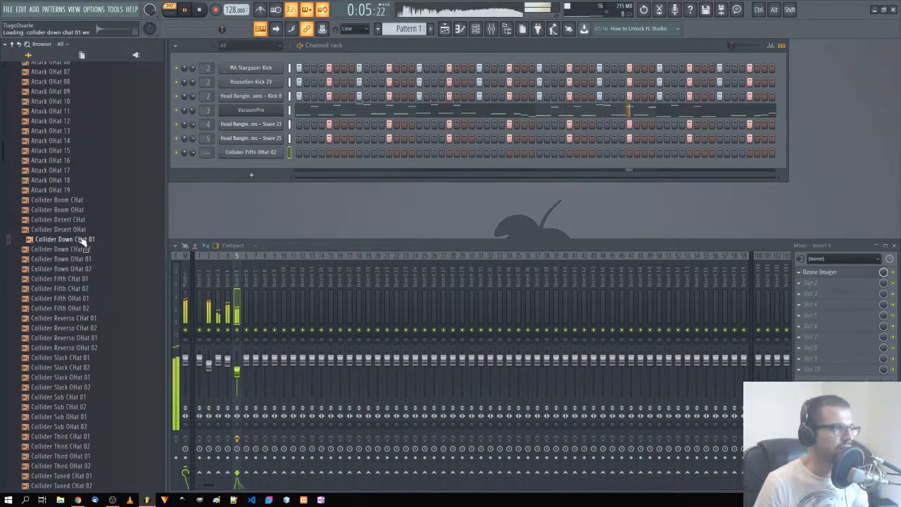
left_click(74, 229)
left_click(72, 220)
left_click(71, 210)
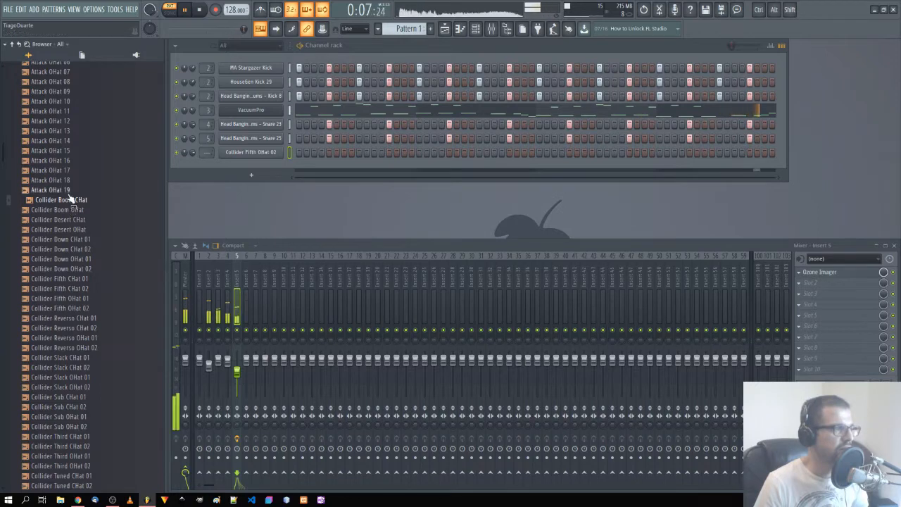
Step: Audition the Attack OHat samples, including 10, 04, 01 and 16 to 19
scroll(71, 200, "up", 3)
left_click(68, 180)
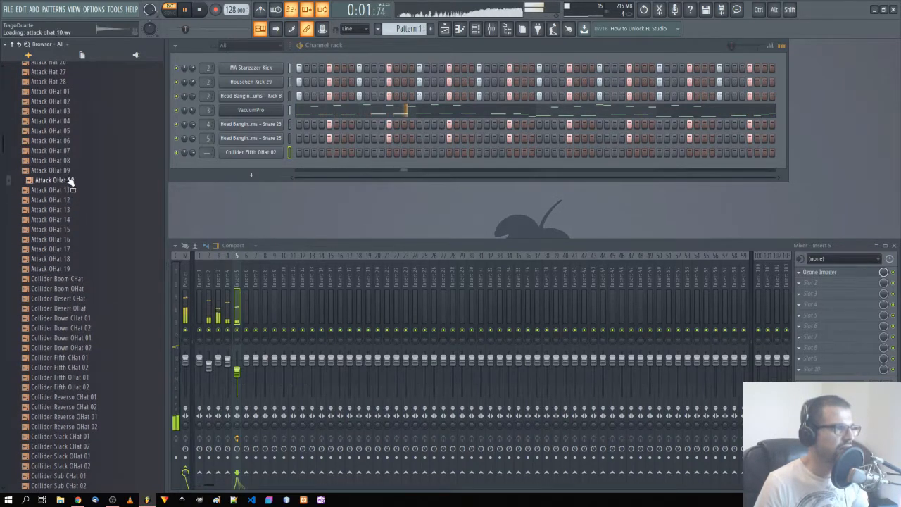
left_click(64, 153)
left_click(73, 141)
left_click(68, 123)
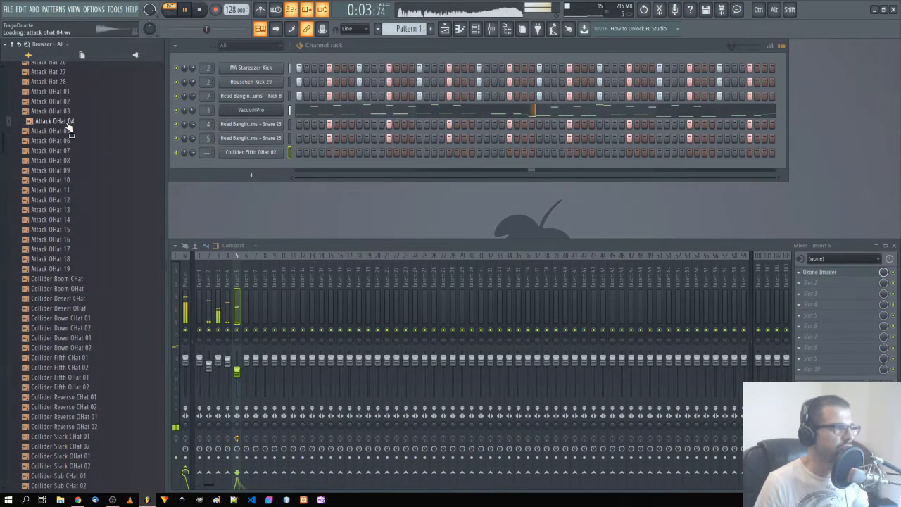
left_click(70, 112)
left_click(70, 103)
left_click(71, 92)
left_click(62, 259)
left_click(63, 270)
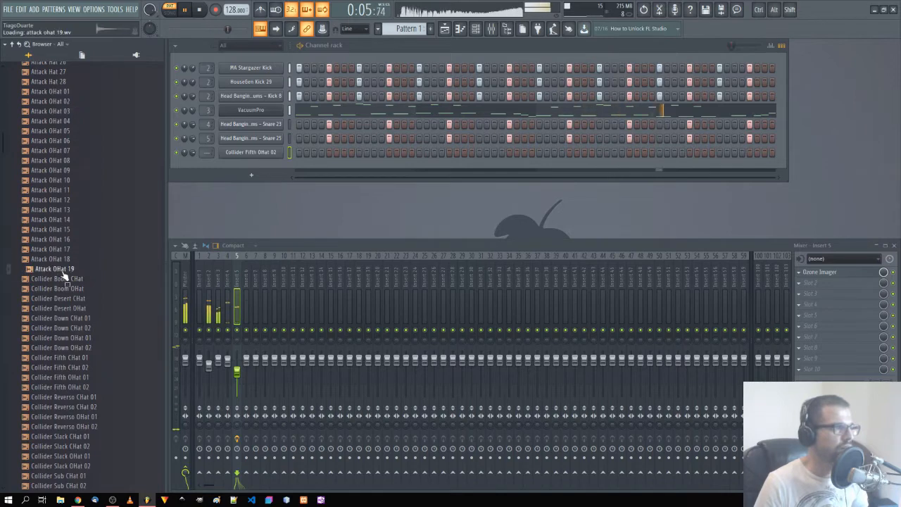
left_click(69, 260)
left_click(72, 242)
left_click(74, 251)
Step: Audition the remaining Collider hats across the Sub, Third, Tuned and XY samples
scroll(90, 314, "down", 6)
left_click(66, 269)
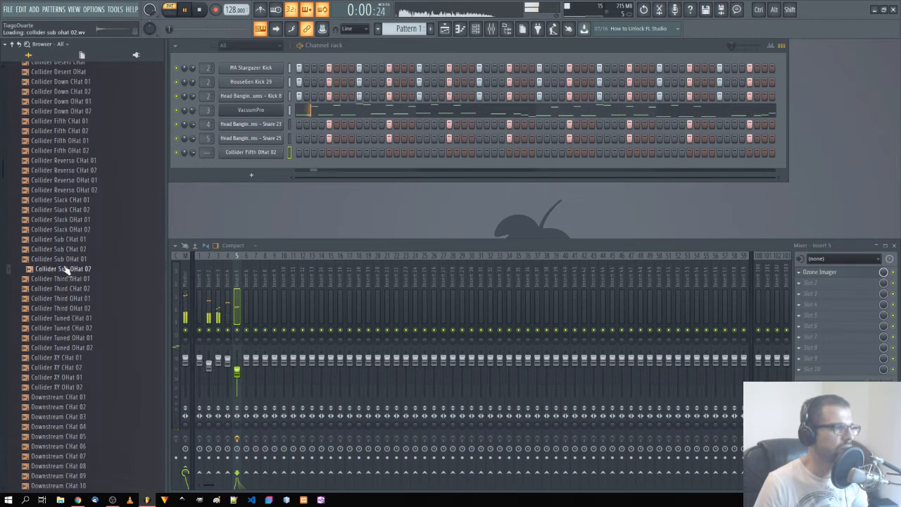
left_click(75, 289)
left_click(81, 308)
left_click(79, 328)
left_click(81, 348)
left_click(81, 358)
left_click(83, 377)
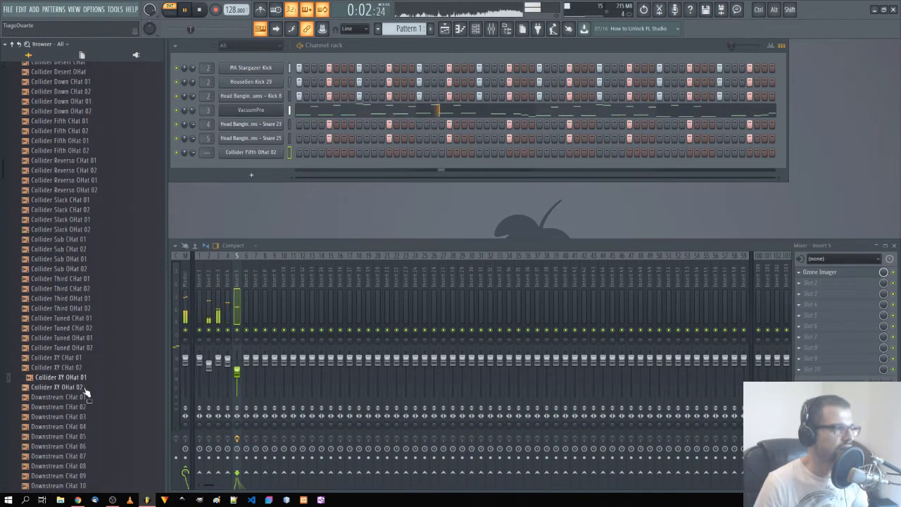
Step: Audition the Downstream closed hats and add Downstream CHat 09 as a new channel below Collider Fifth OHat 02
left_click(84, 396)
left_click(83, 416)
scroll(85, 430, "down", 4)
left_click(81, 317)
left_click(80, 338)
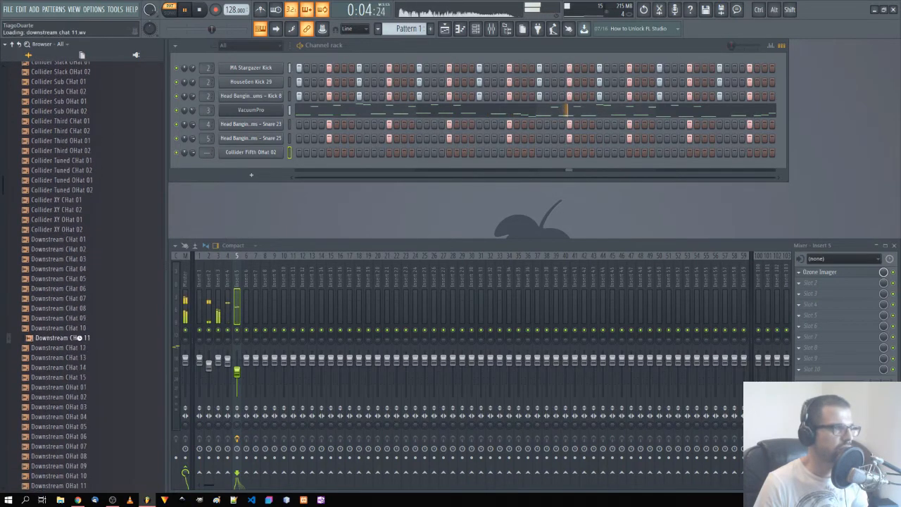
left_click(83, 367)
left_click(84, 347)
left_click(88, 338)
left_click(86, 328)
left_click(88, 318)
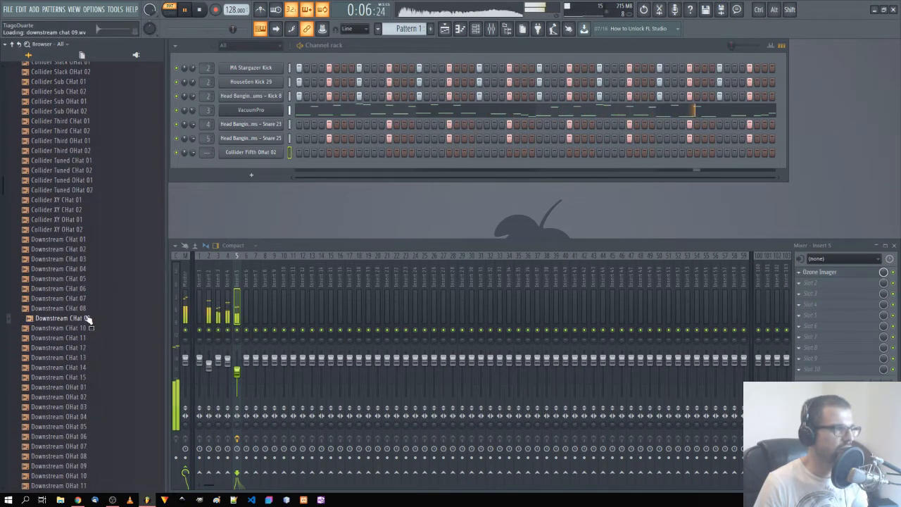
left_click(86, 309)
left_click(82, 321)
left_click_drag(82, 322, 199, 209)
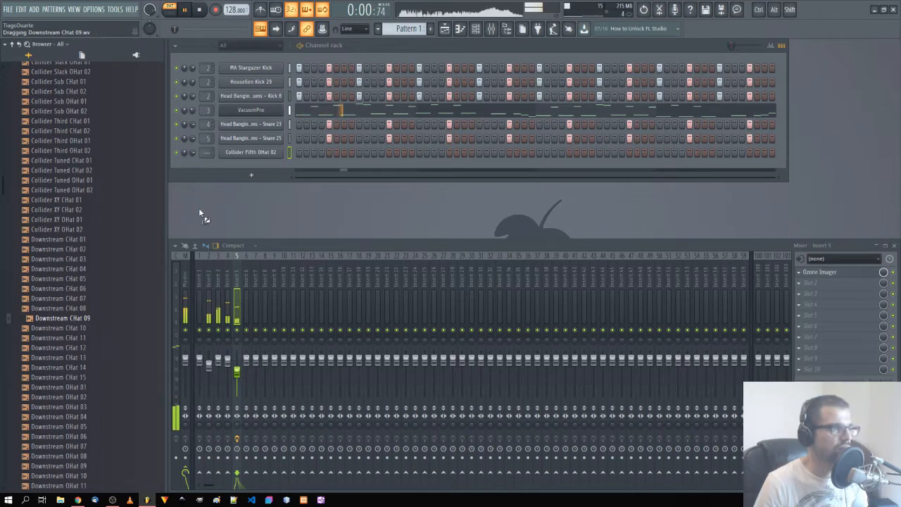
left_click_drag(248, 167, 250, 168)
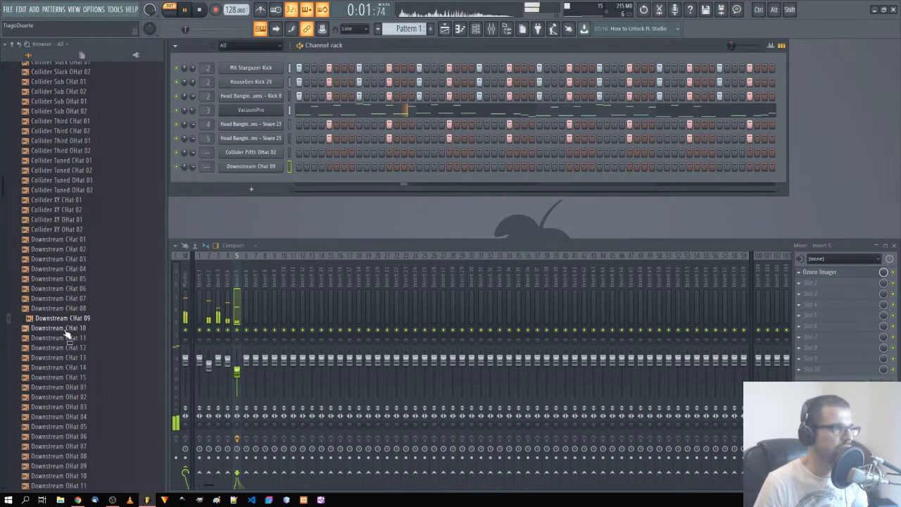
Step: Audition the Downstream hat samples from CHat 14 through OHat 10
left_click(83, 368)
left_click(79, 387)
left_click(78, 398)
left_click(82, 416)
left_click(83, 426)
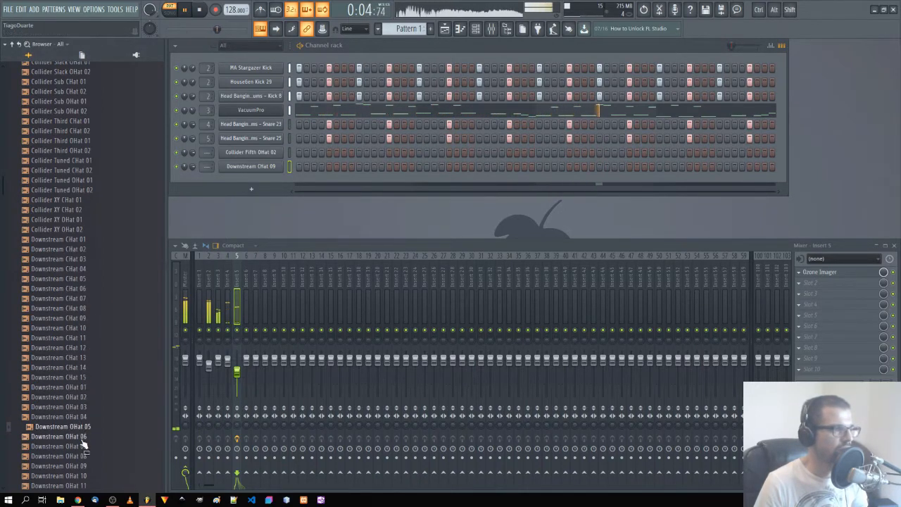
left_click(83, 437)
left_click(84, 448)
left_click(85, 465)
left_click(85, 476)
scroll(86, 464, "down", 8)
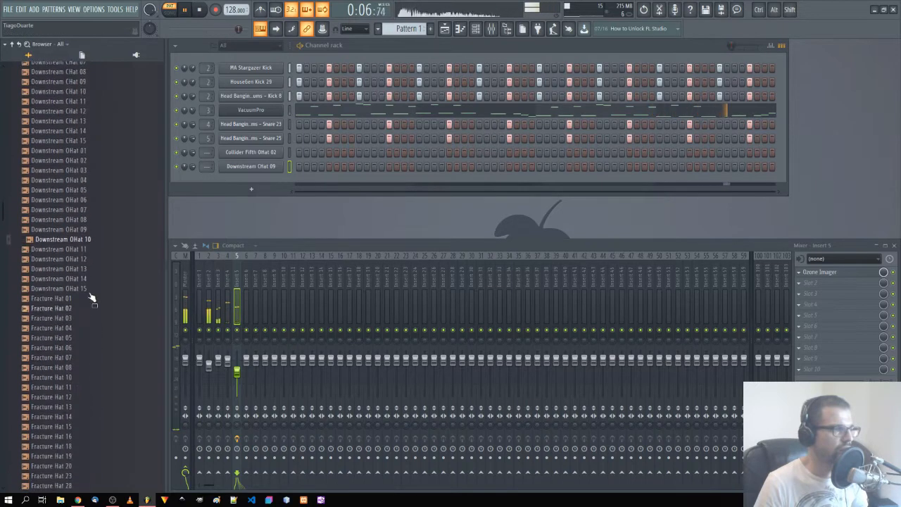
Step: Audition Downstream OHat 11 to 13 and add Downstream OHat 12 as a new channel below Downstream CHat 09
left_click(90, 259)
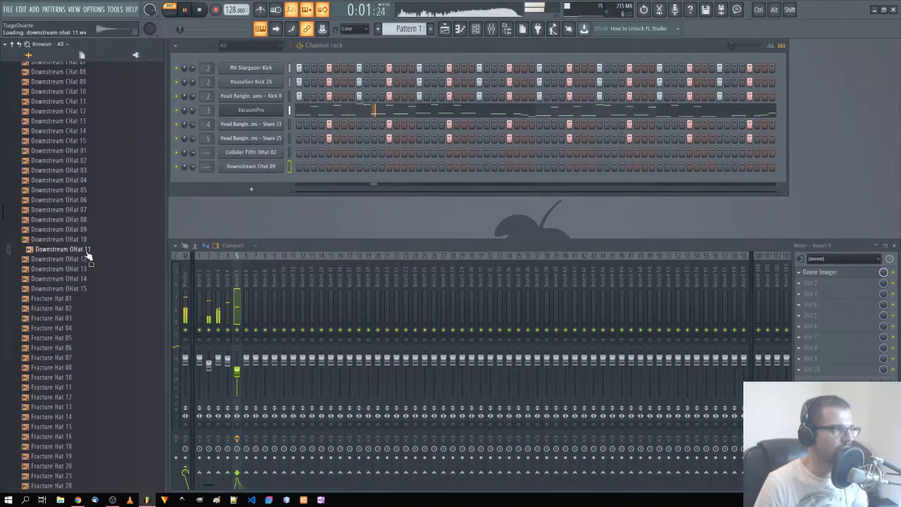
left_click(83, 269)
left_click(86, 259)
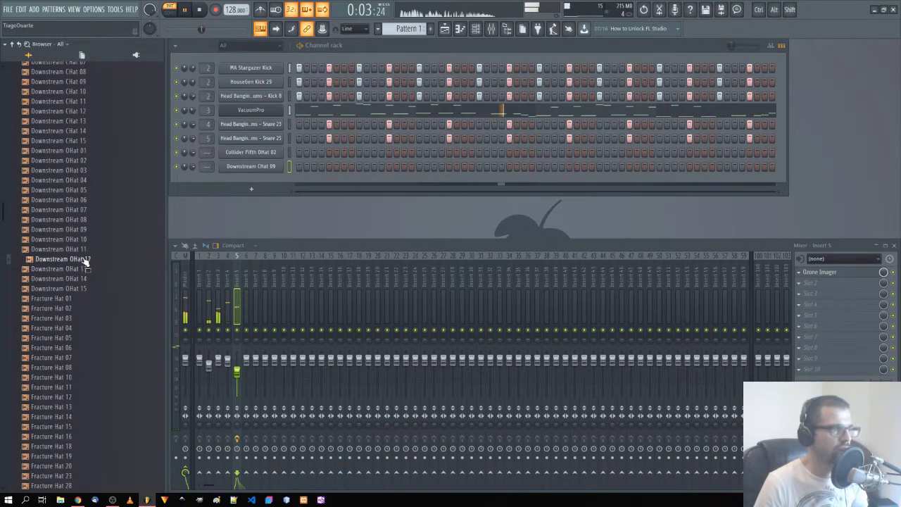
left_click_drag(83, 260, 232, 176)
Step: Audition Downstream OHat 15 and the Fracture Hat samples, including 02, 05 to 08, 10, 14 and 18
left_click(84, 288)
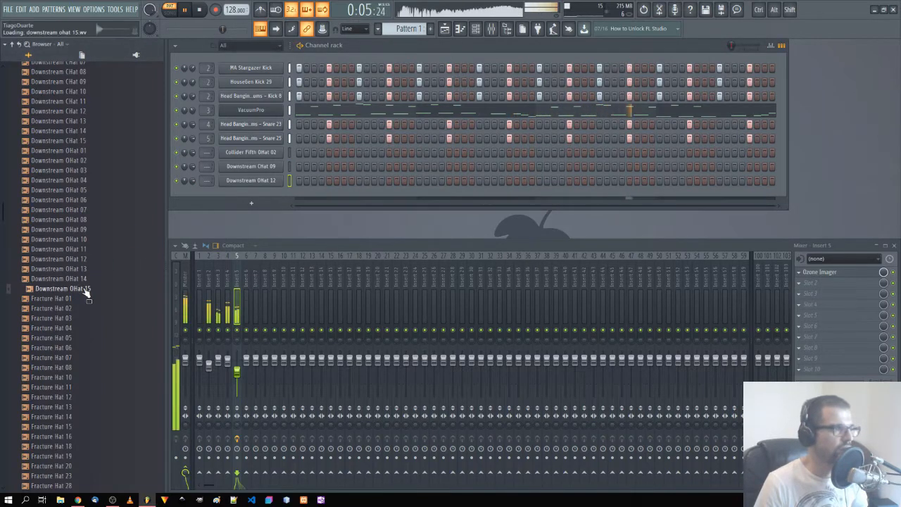
left_click(76, 308)
left_click(76, 338)
left_click(76, 348)
left_click(76, 357)
left_click(76, 368)
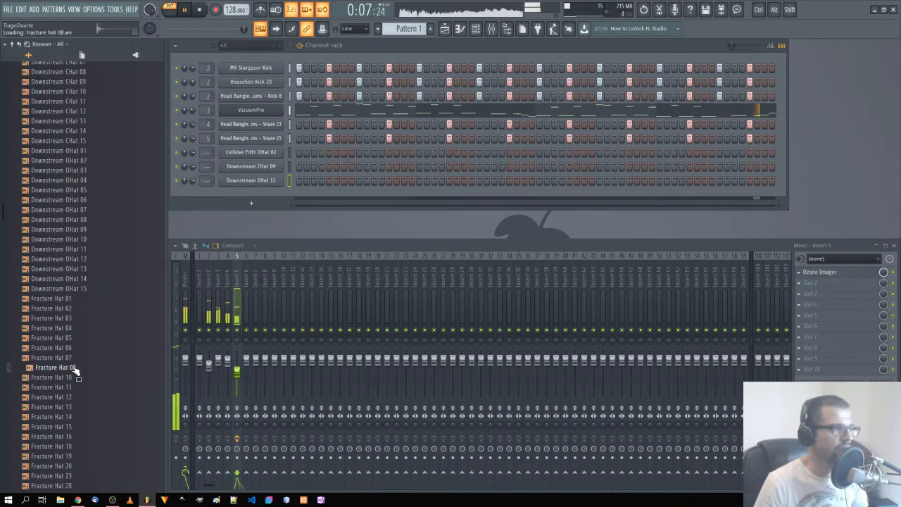
left_click(70, 377)
left_click(69, 416)
left_click(69, 446)
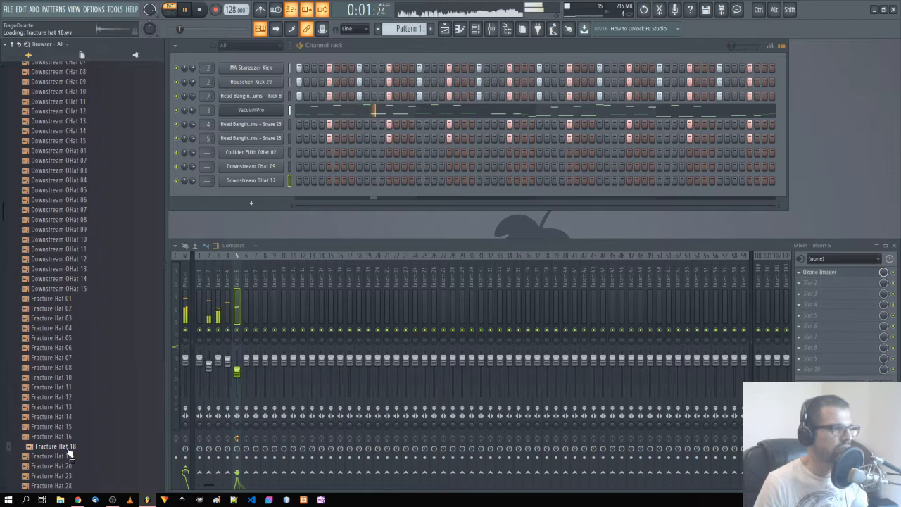
Step: Add the AIR Strike drum instrument as a new channel and move its window clear of the channel names
left_click(265, 202)
mouse_move(253, 235)
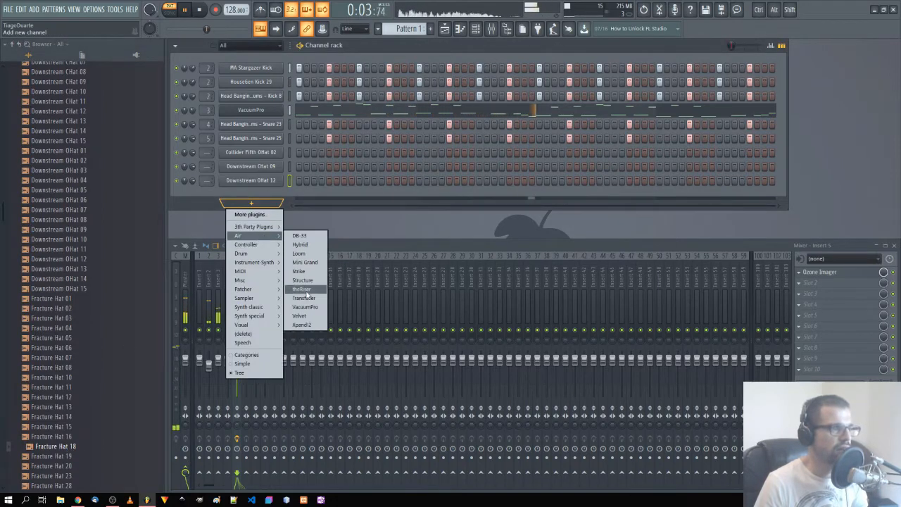
left_click(303, 271)
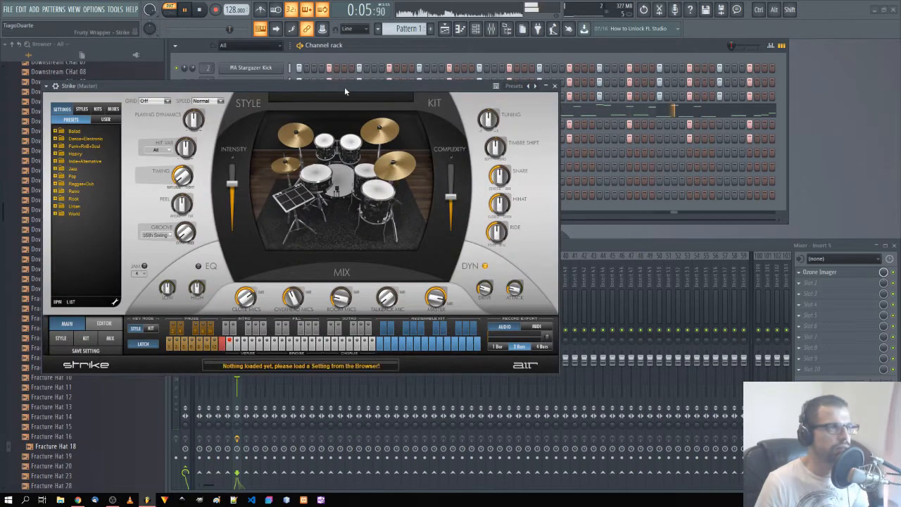
left_click_drag(344, 87, 624, 57)
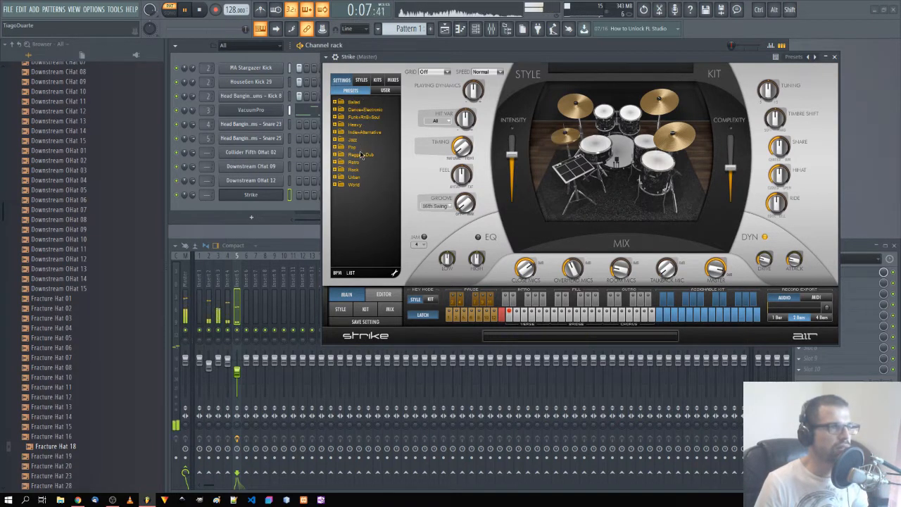
Step: Load Strike's Clean Funk 105 preset from the Funk+RnB+Soul folder and mute the Kick and Snare parts in its pattern editor
left_click(336, 117)
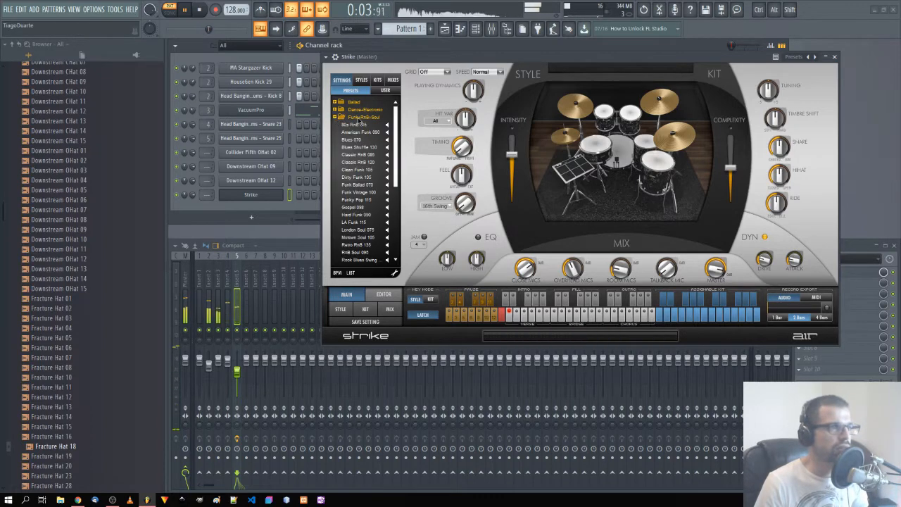
left_click_drag(395, 145, 395, 168)
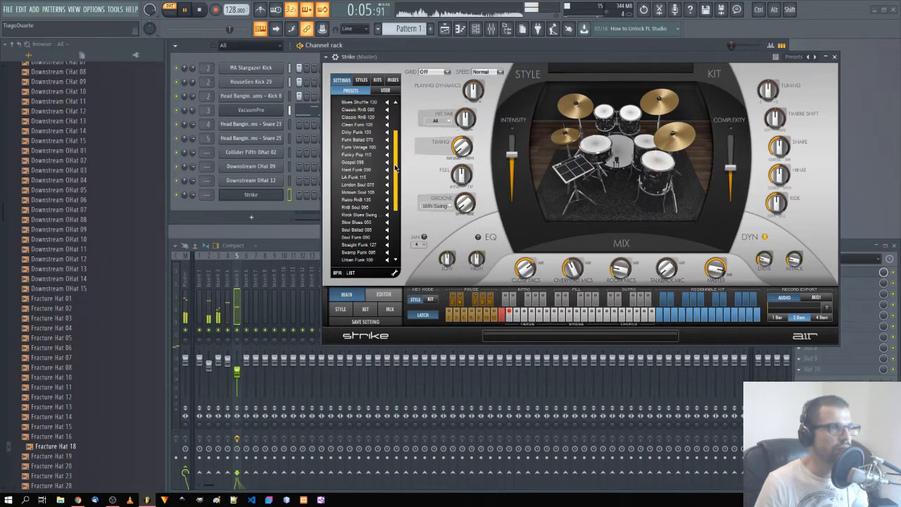
left_click(358, 124)
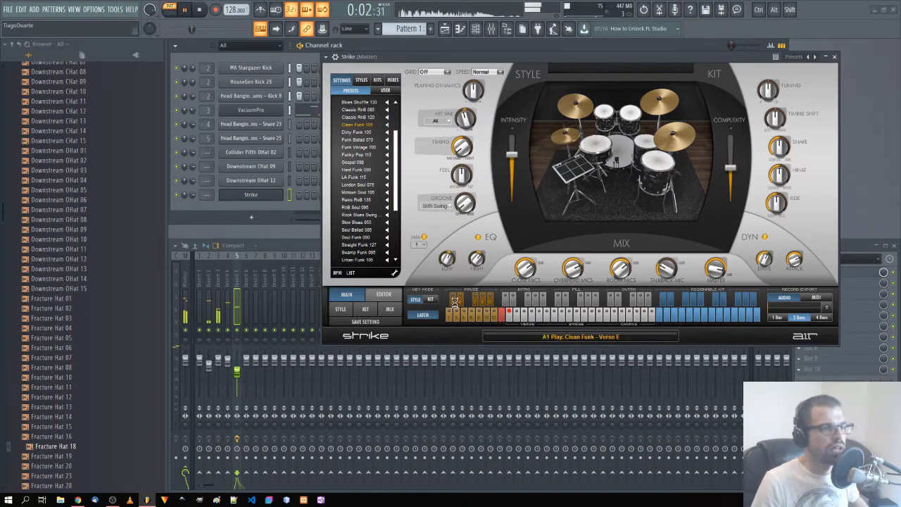
left_click(384, 294)
left_click(335, 161)
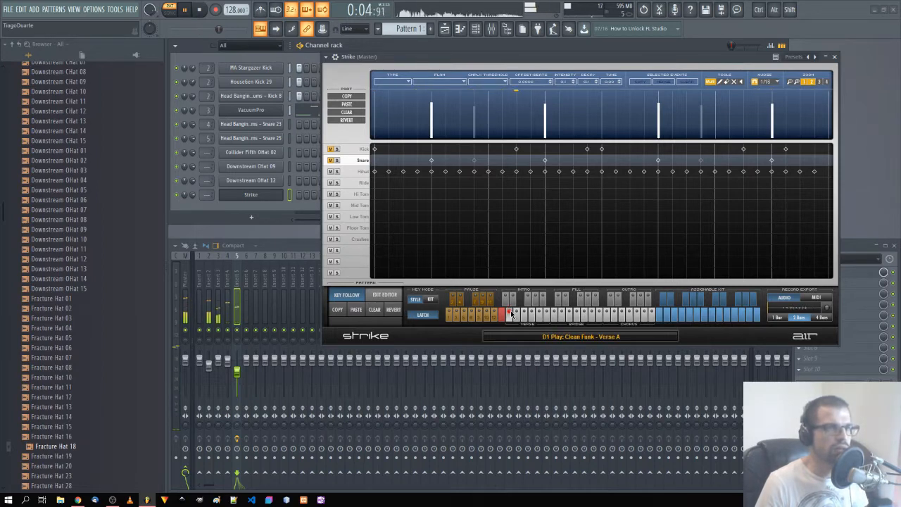
Step: Audition Strike's Clean Funk bridge, chorus, verse, intro and fill patterns, turn Latch off and close the plugin window
left_click(555, 320)
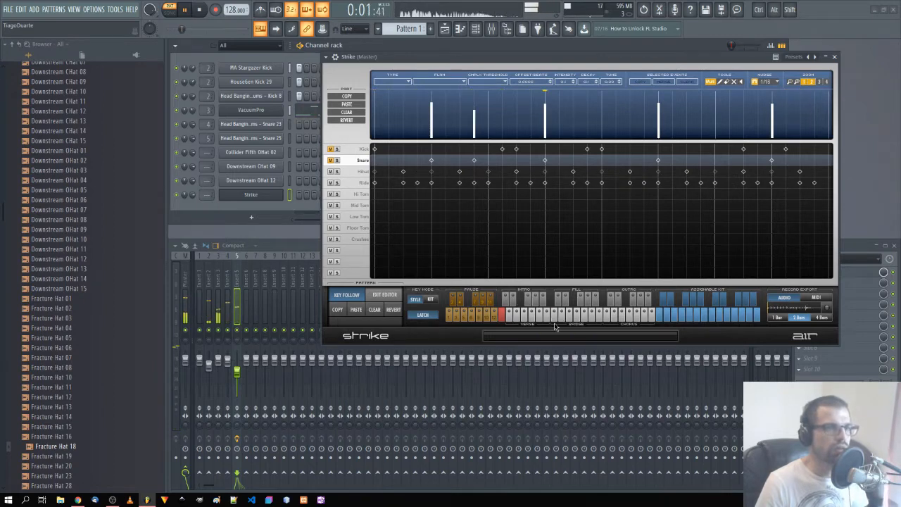
left_click(608, 319)
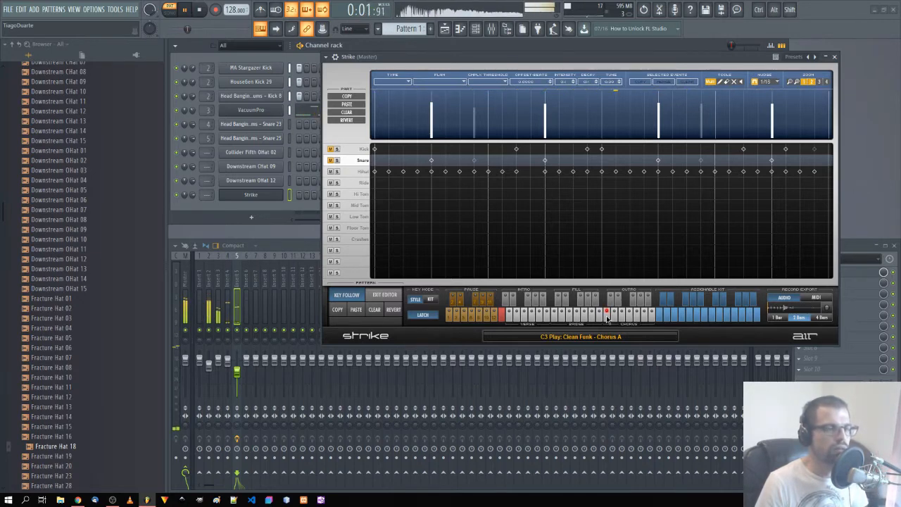
left_click(513, 319)
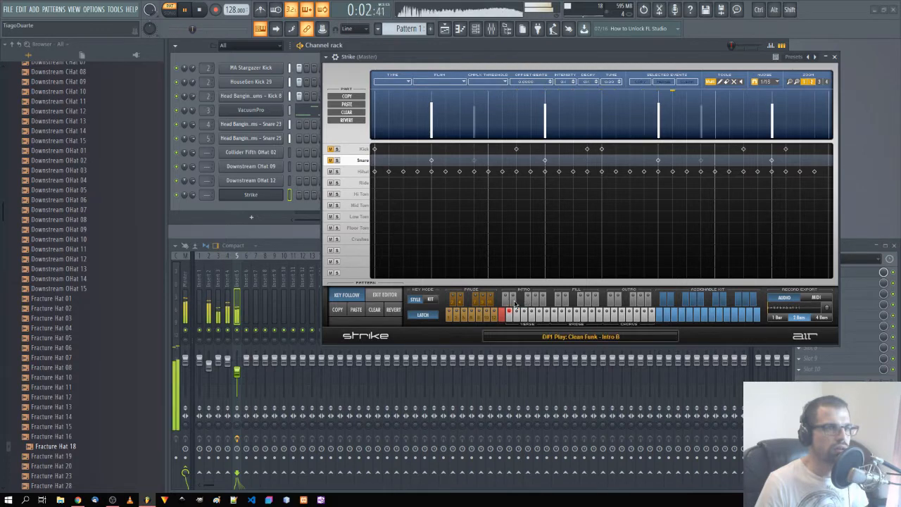
left_click(515, 304)
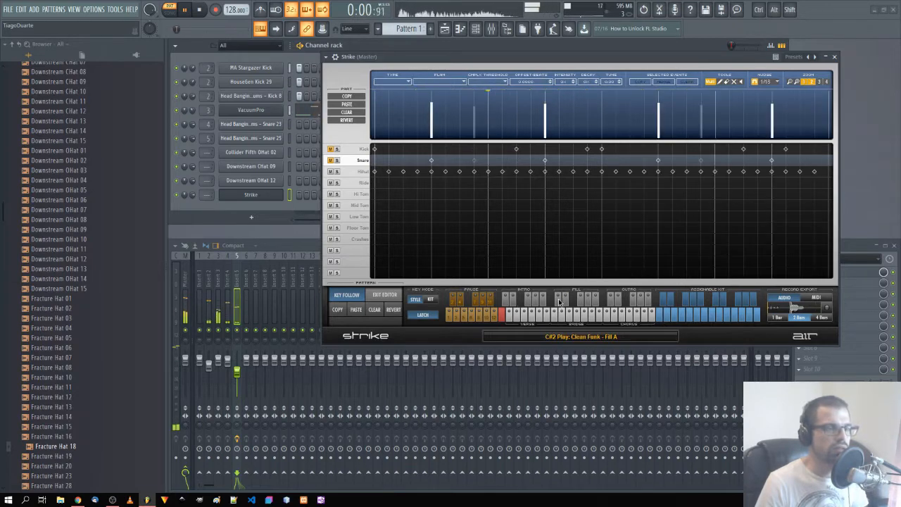
left_click(431, 316)
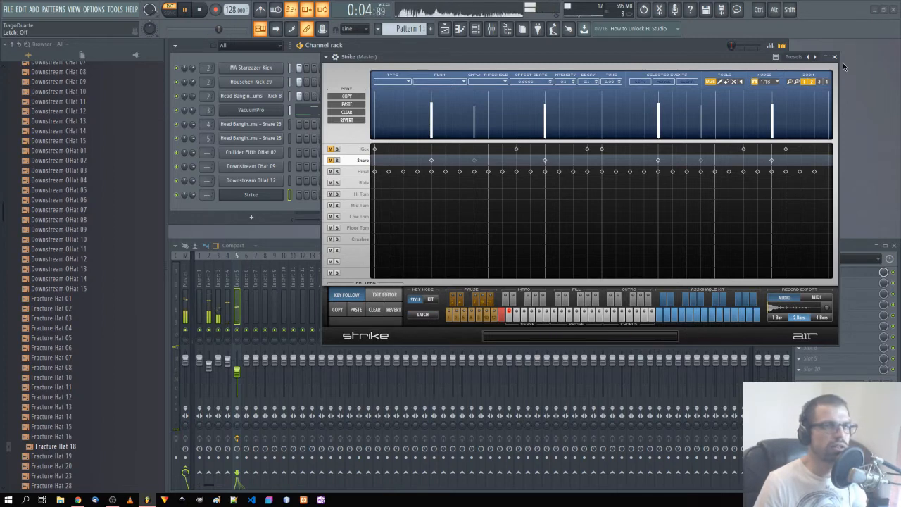
left_click(834, 56)
Step: Draw a D3 note across bars 1 to 3 and a higher note across bar 4 for Strike, and route it to mixer insert 6
right_click(280, 190)
left_click(310, 191)
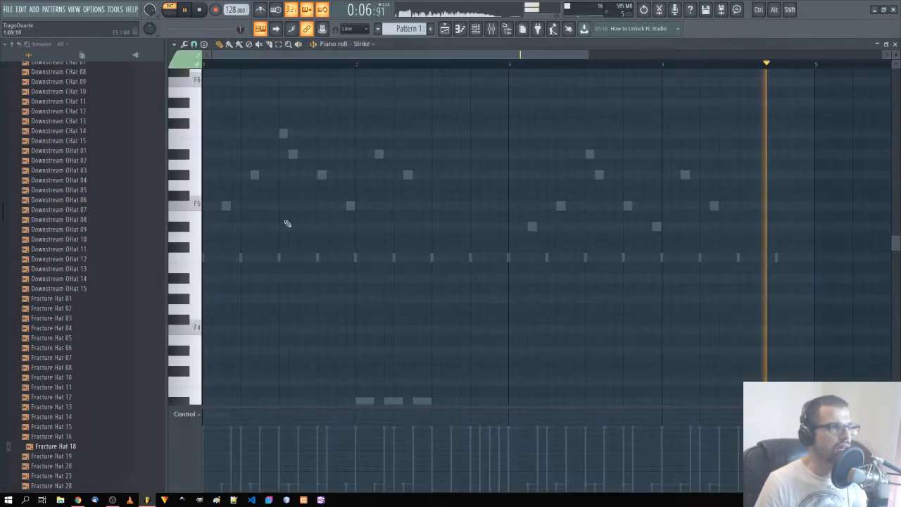
scroll(197, 282, "down", 5)
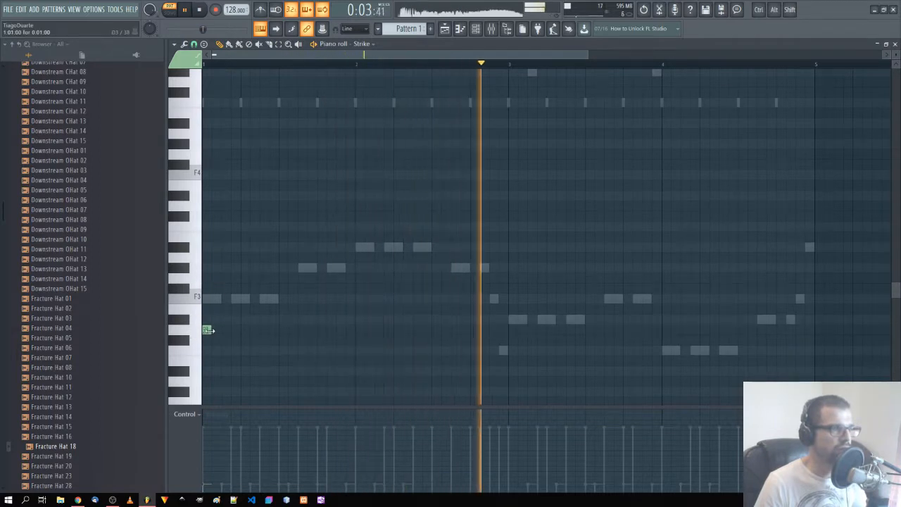
left_click_drag(209, 328, 654, 357)
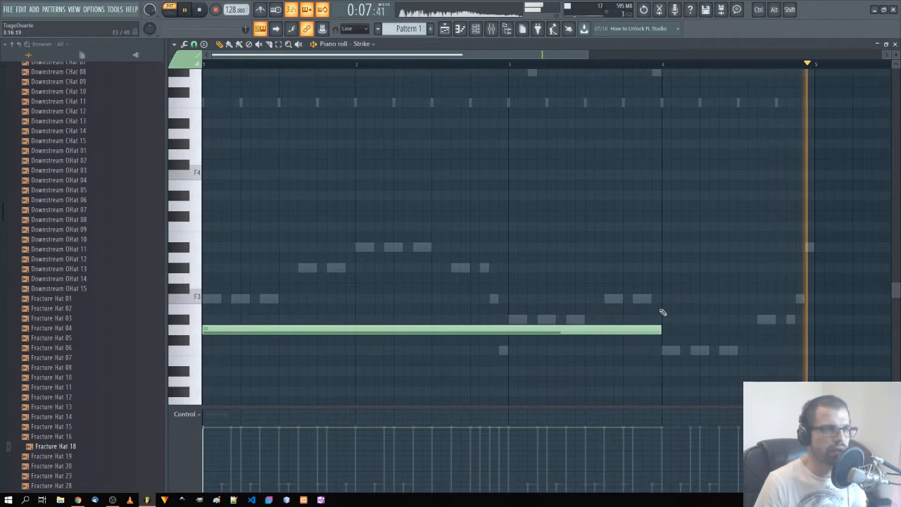
left_click(666, 321)
left_click_drag(816, 345, 817, 302)
right_click(854, 322)
key("F7")
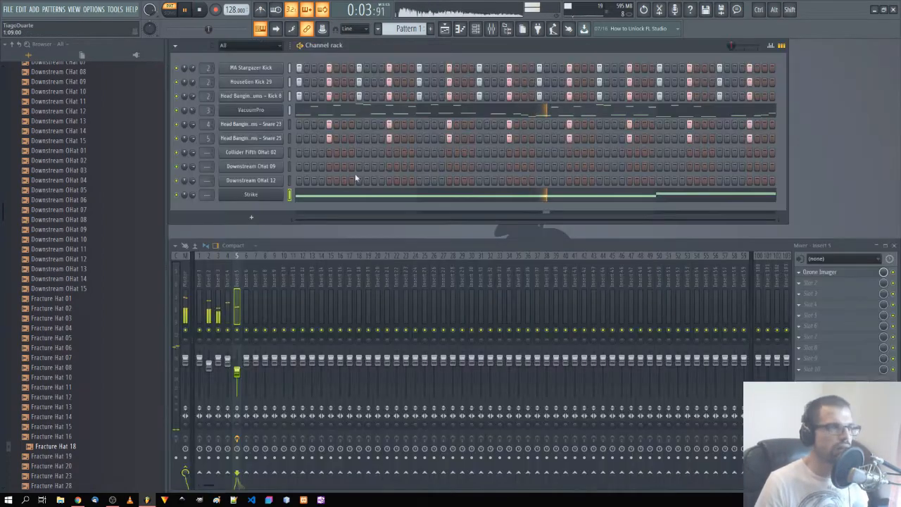
scroll(209, 192, "up", 6)
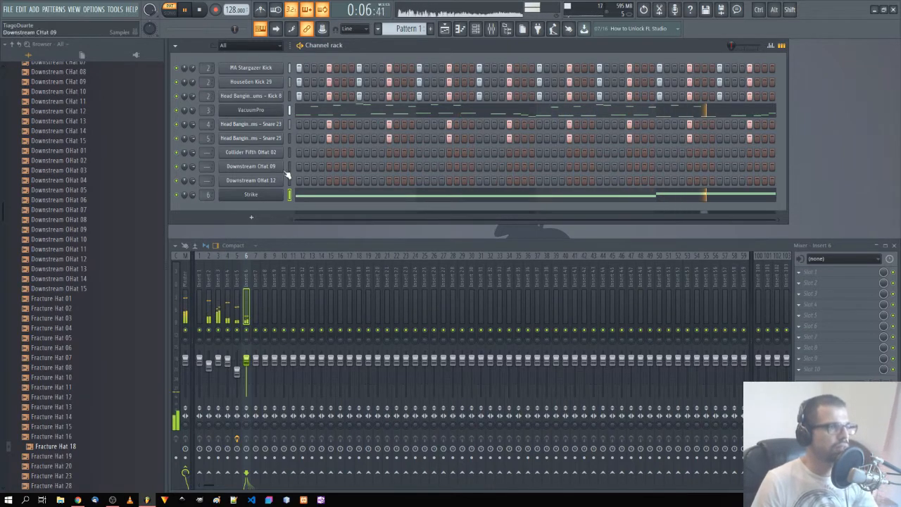
Step: Program Downstream OHat 12 hits on the fourth beat of every bar, after trying a Collider Fifth OHat 02 hit on the first step
left_click(298, 153)
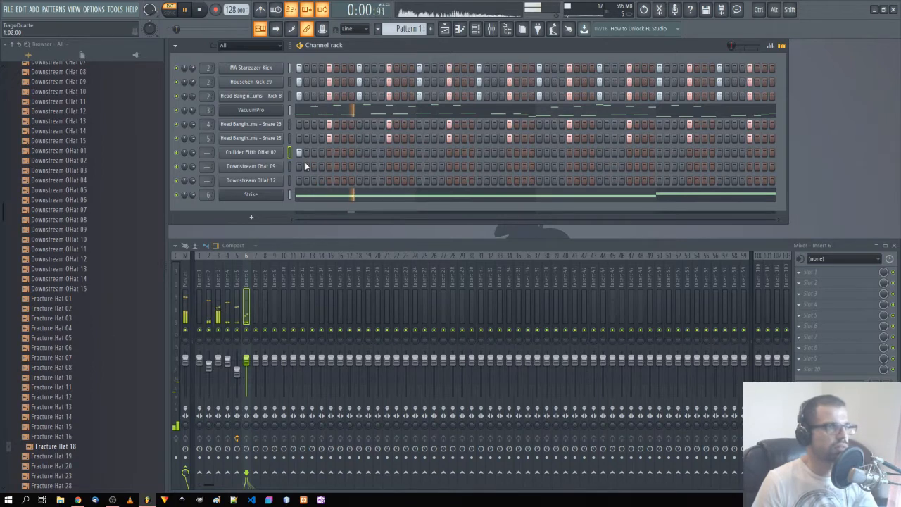
left_click(292, 168)
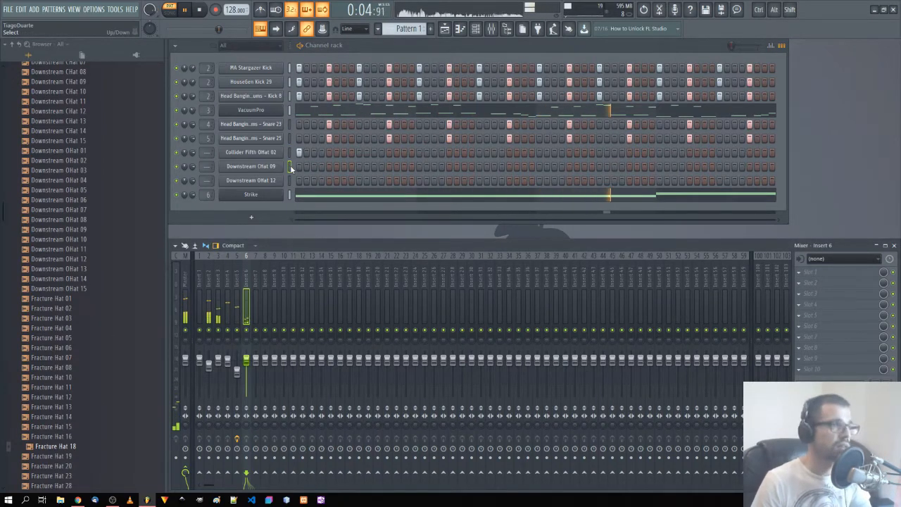
left_click(289, 180)
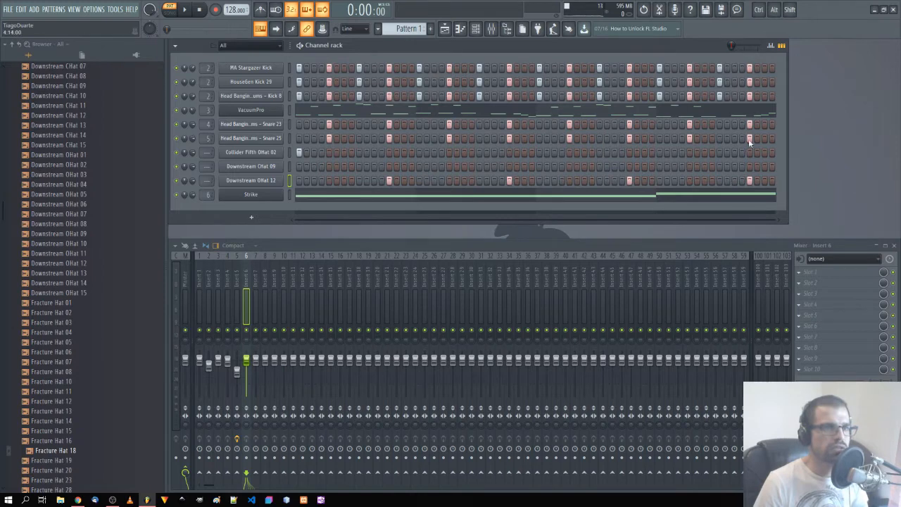
Step: Route Downstream OHat 12 to mixer insert 7, lower its fader to about 20% and pan it to the right
left_click_drag(207, 185, 206, 172)
left_click_drag(255, 365, 256, 389)
key("space")
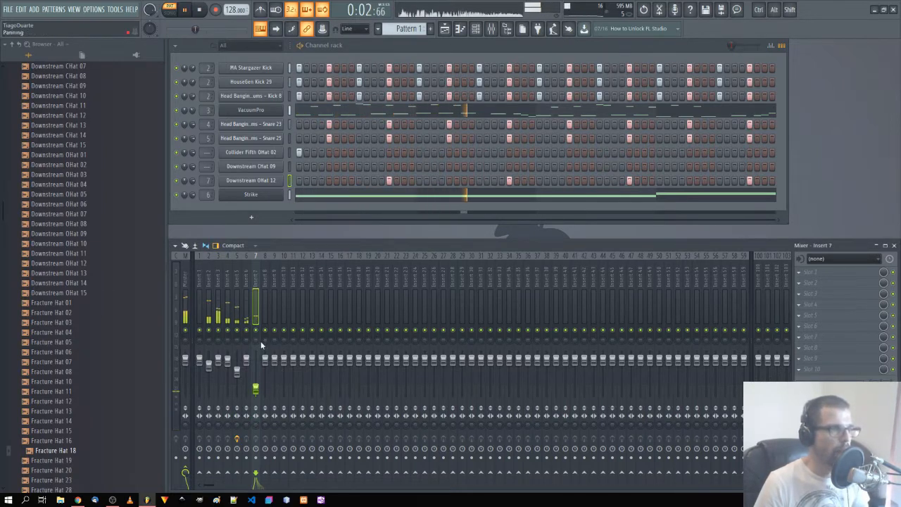
left_click_drag(254, 341, 255, 327)
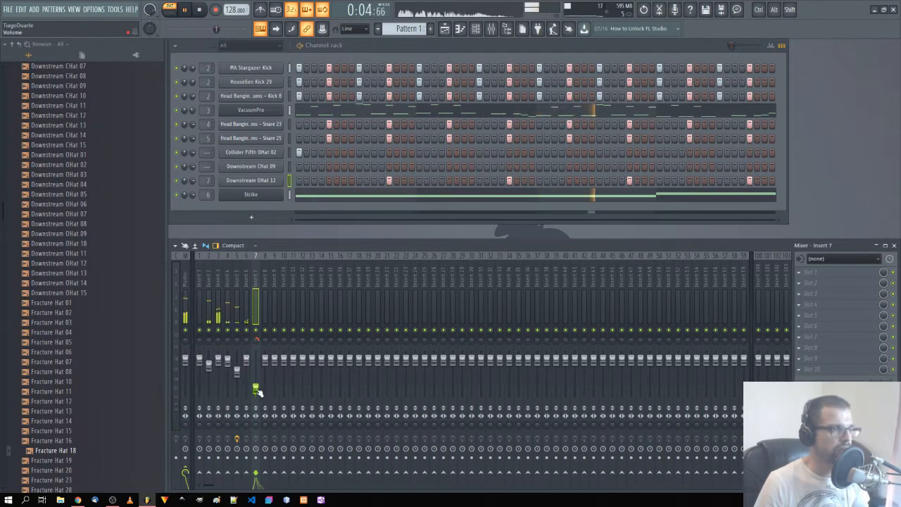
left_click_drag(256, 389, 256, 391)
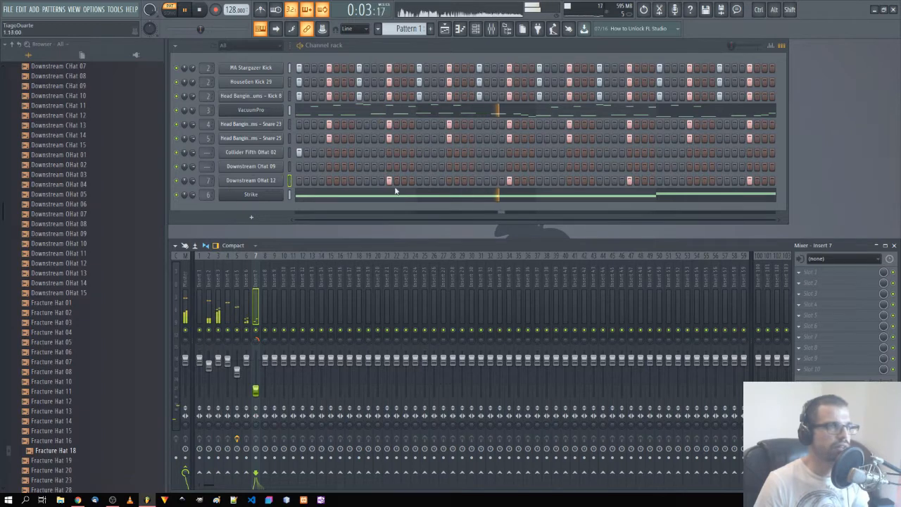
Step: Clear the Collider Fifth OHat 02 hit and keep only the Downstream OHat 12 hits in bars 2 and 4
left_click(298, 153)
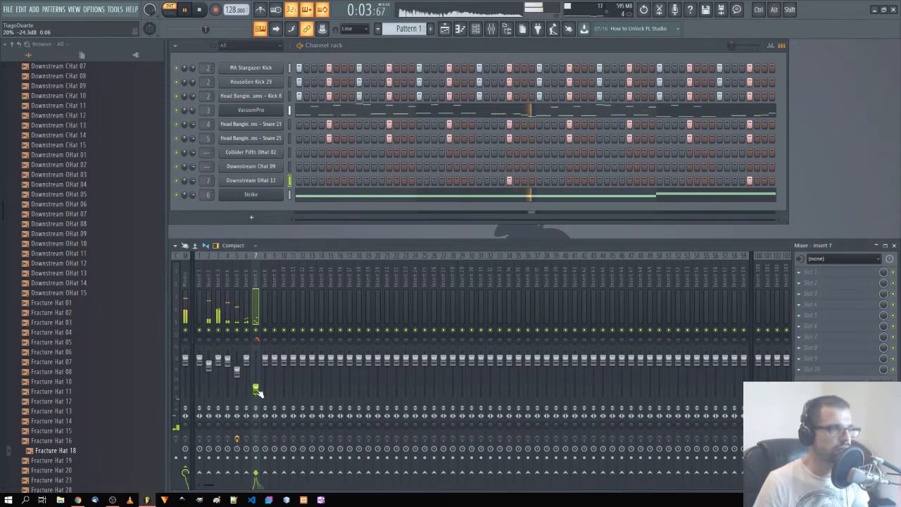
Step: Add Fruity Reeverb 2 to insert 7, set its low cut to about 882 Hz and close the effect window
left_click(816, 272)
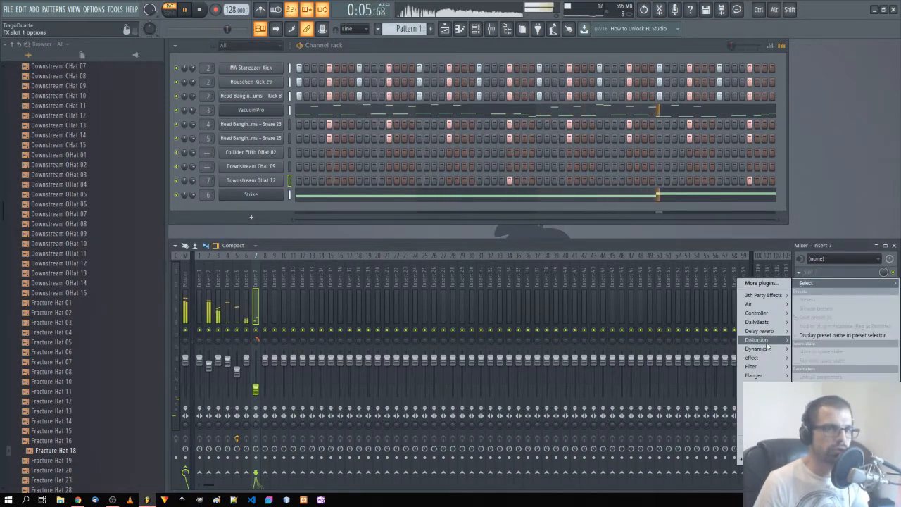
left_click(704, 350)
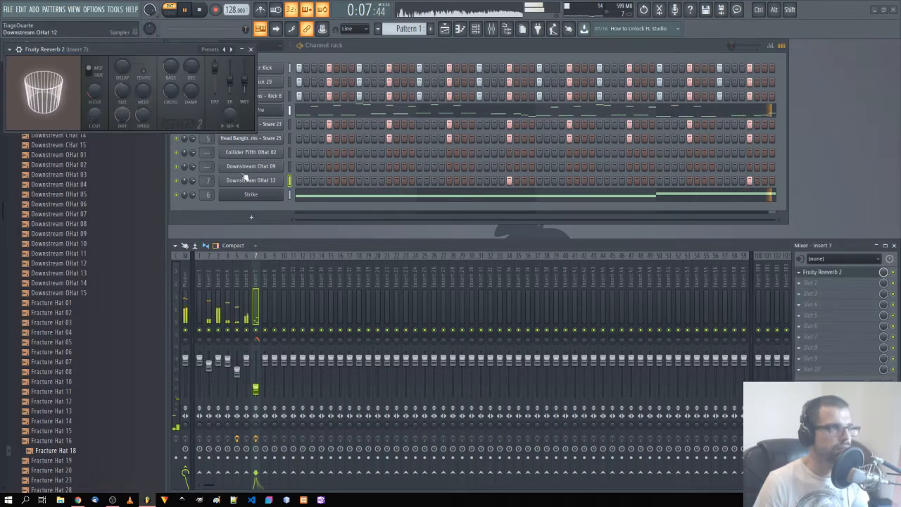
left_click_drag(97, 49, 583, 237)
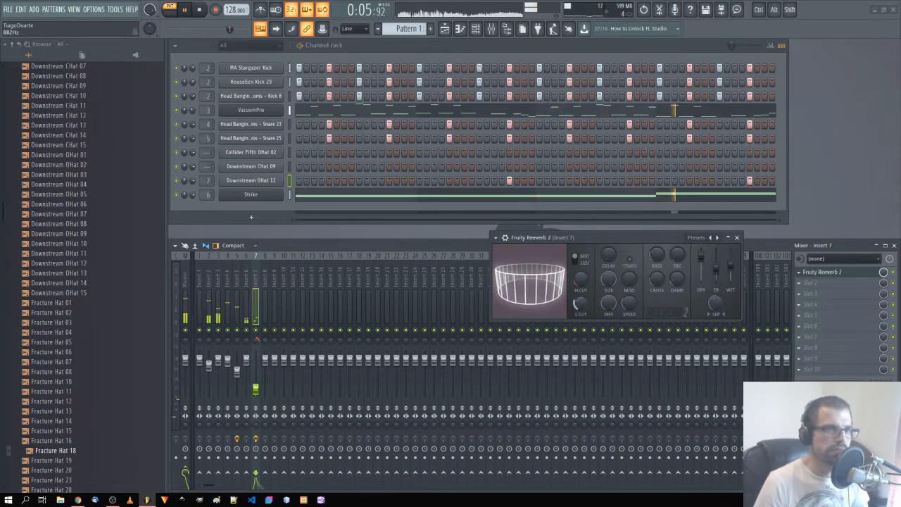
left_click(736, 238)
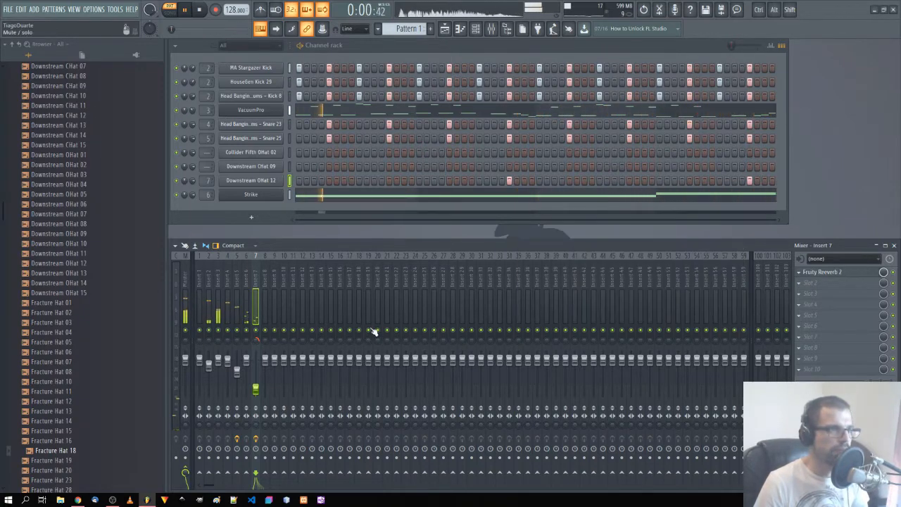
Step: Fill the Downstream CHat 09 channel with a hit on every 2 steps
left_click(290, 169)
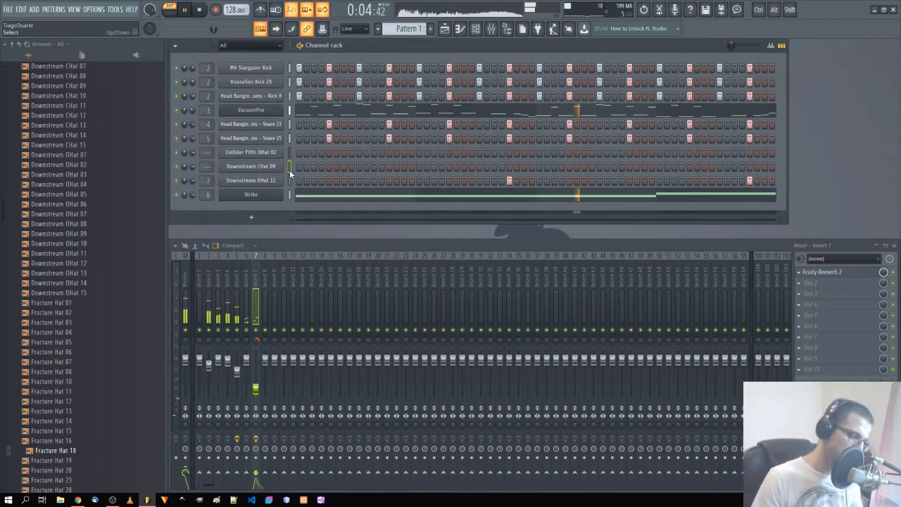
right_click(290, 170)
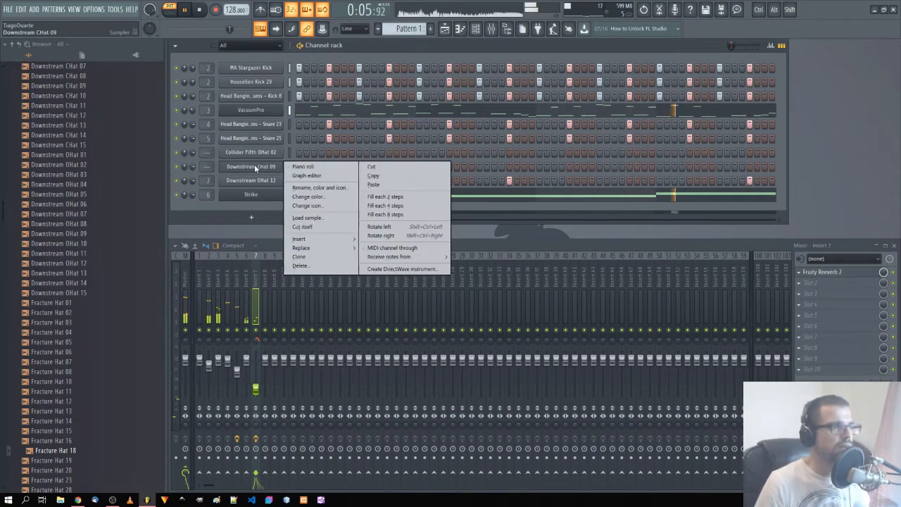
left_click(385, 197)
Step: Route Downstream CHat 09 to mixer insert 8 and lower that insert's fader well down, near the level of insert 7
left_click_drag(207, 167, 206, 148)
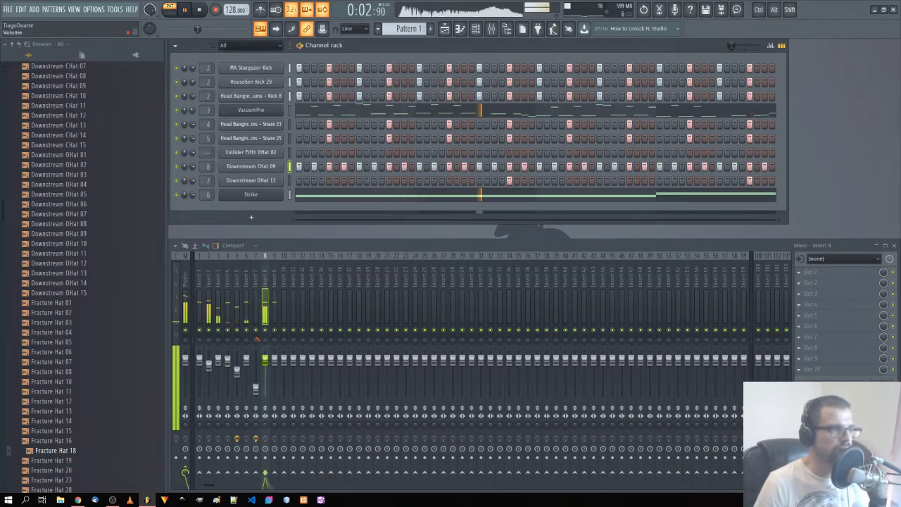
left_click_drag(264, 360, 265, 380)
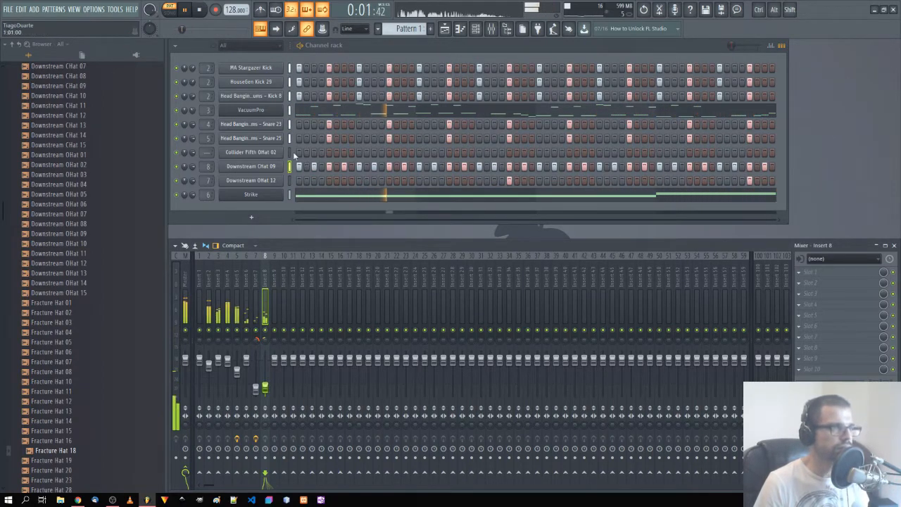
Step: Stop playback, copy the Downstream CHat 09 hits to Collider Fifth OHat 02 and rotate them one step to the right
left_click(251, 152)
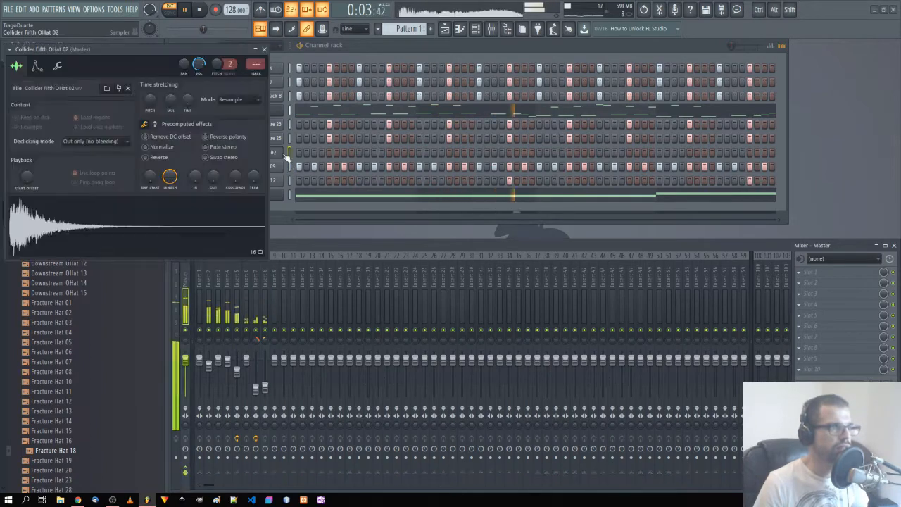
left_click(265, 50)
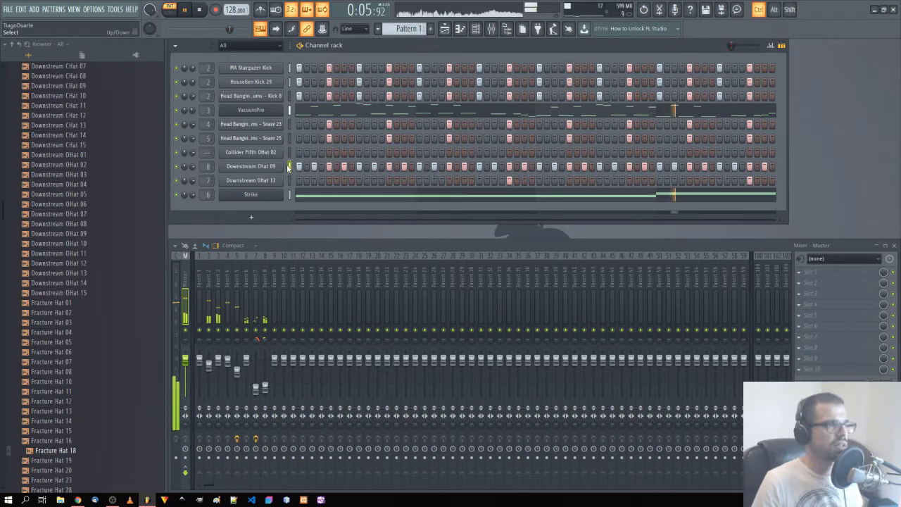
key("space")
left_click(290, 151)
key("ctrl+v")
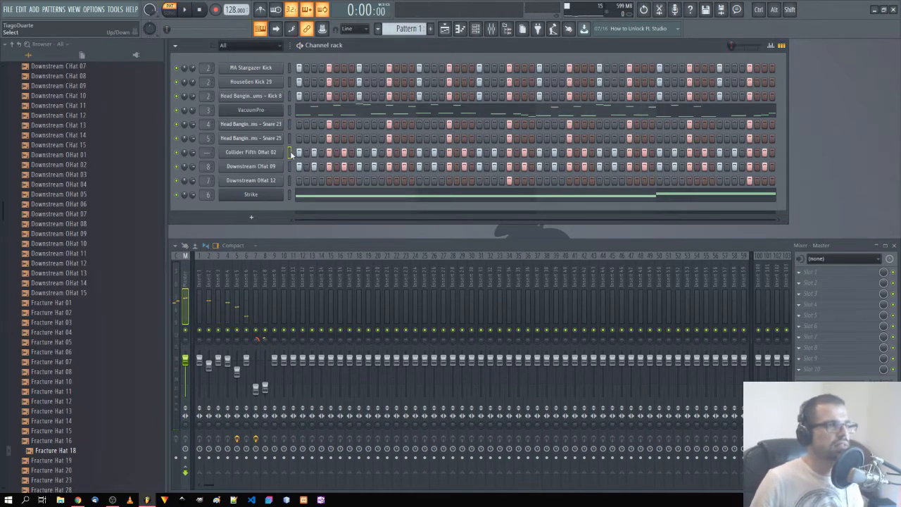
key("ctrl+shift+Right")
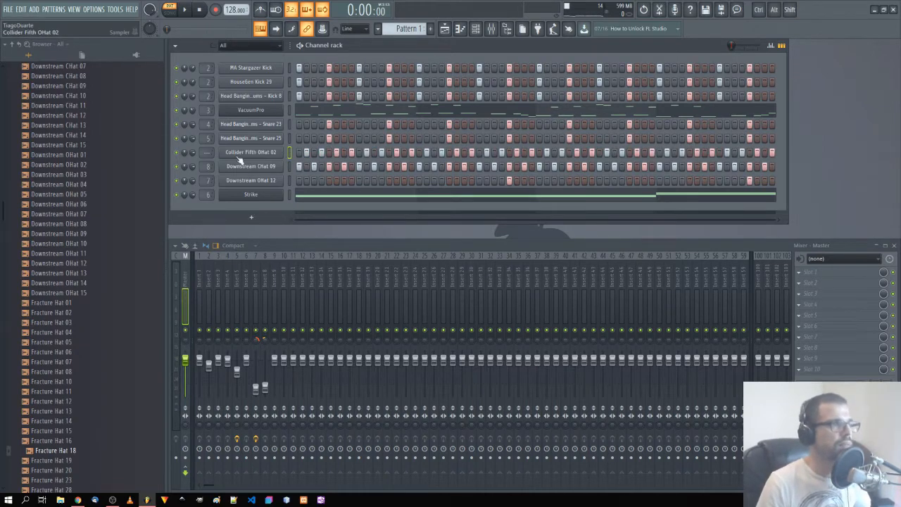
Step: Route Collider Fifth OHat 02 to mixer insert 9, lower its fader to about 17% and pan it 22% right
left_click_drag(206, 153, 206, 141)
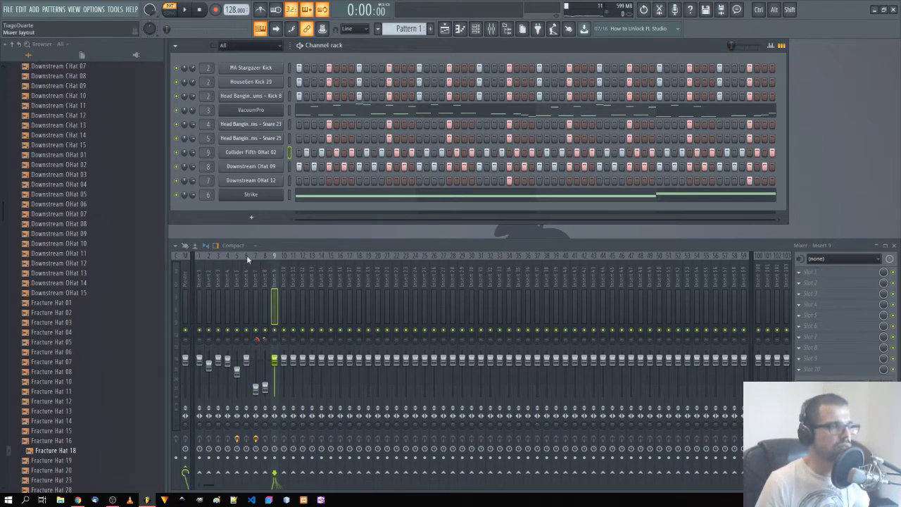
left_click_drag(274, 360, 274, 367)
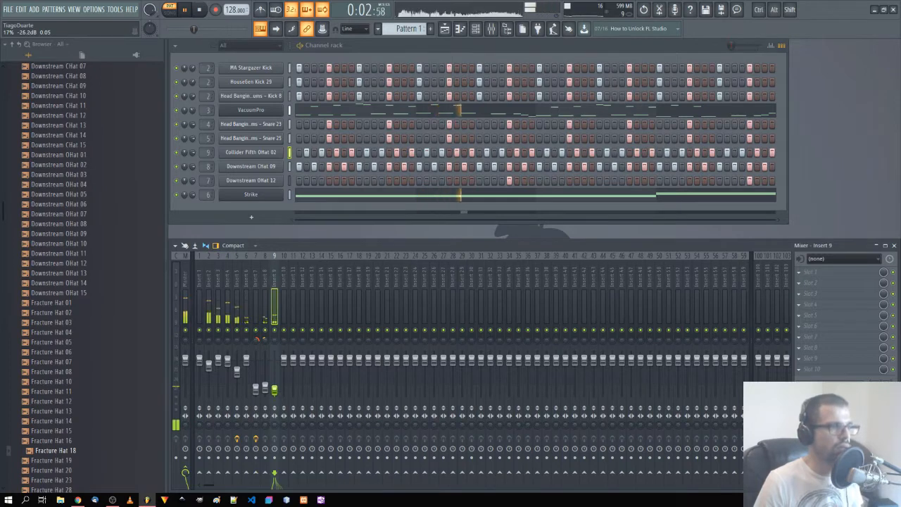
left_click_drag(274, 339, 274, 334)
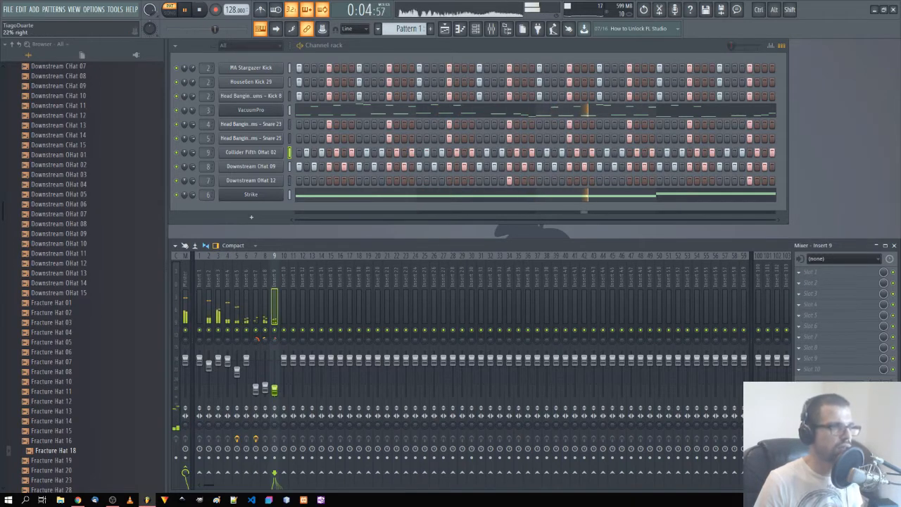
Step: Enable the volume envelope of Collider Fifth OHat 02 and shape it into a very short decay without attack, hold or sustain
left_click(246, 152)
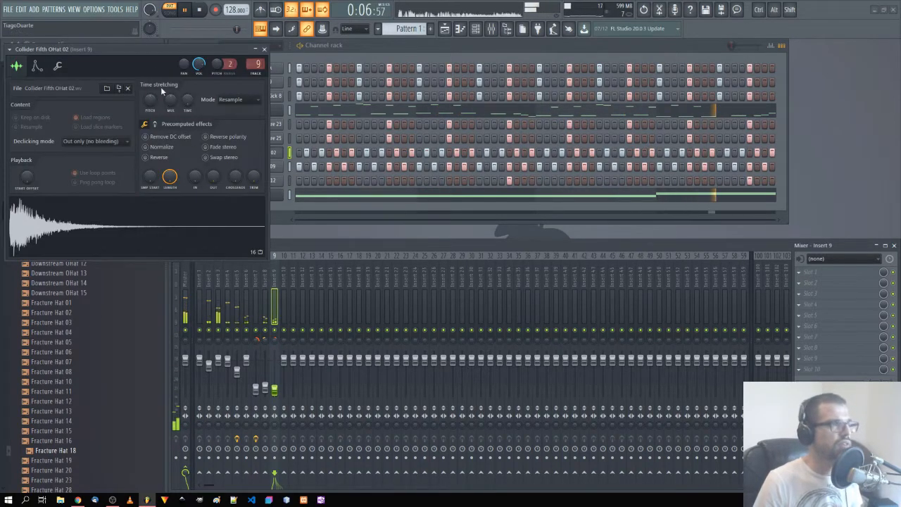
left_click_drag(149, 52, 386, 172)
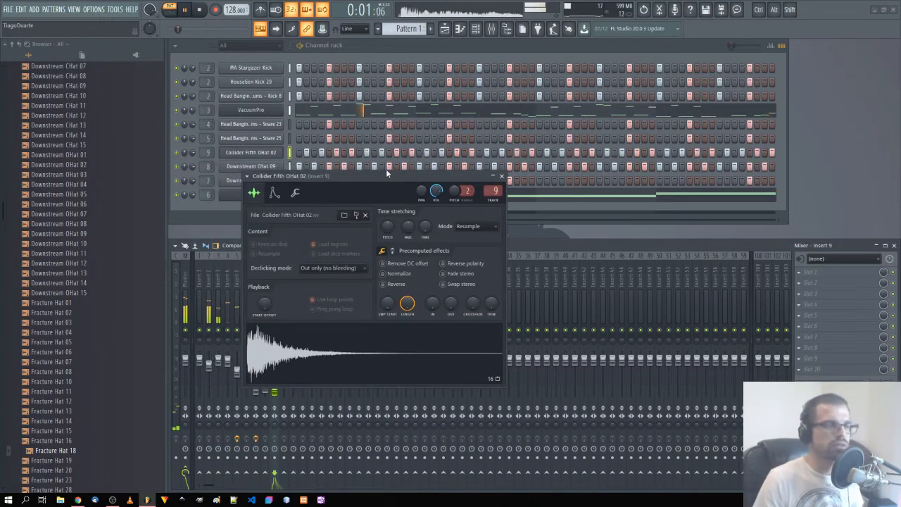
left_click(275, 192)
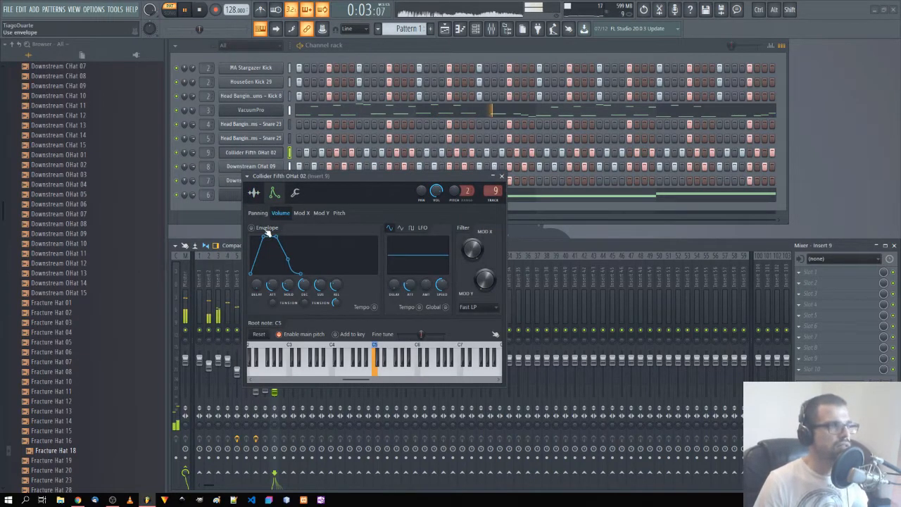
left_click_drag(275, 288, 286, 311)
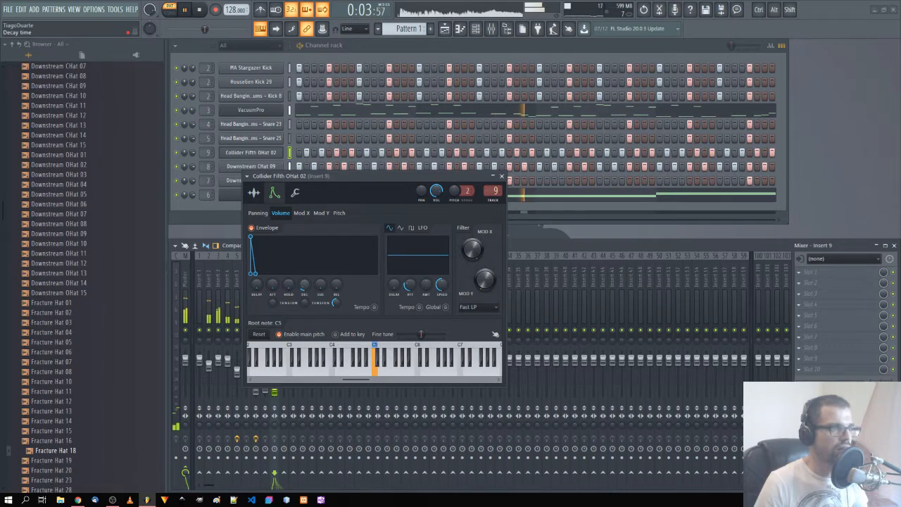
left_click(500, 176)
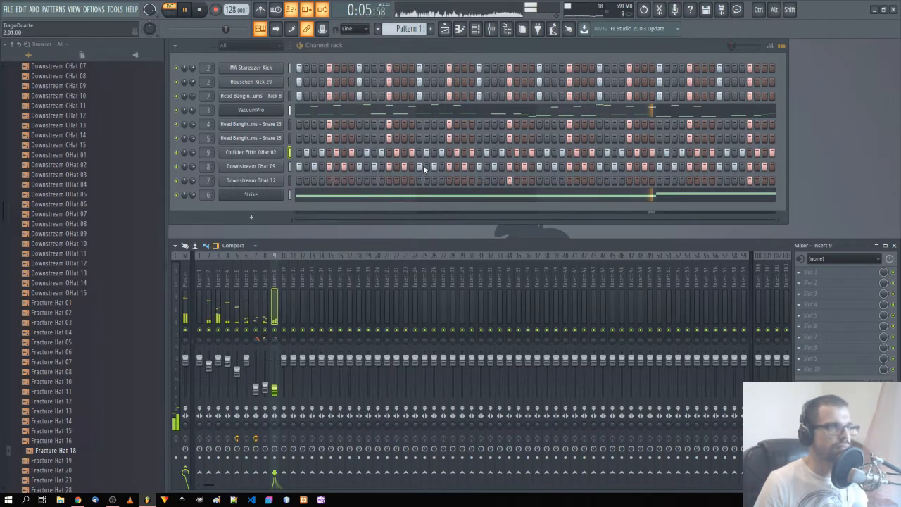
Step: Increase the channel rack's swing amount slightly and inspect VacuumPro's swing mix and plugin settings
left_click_drag(732, 47, 740, 46)
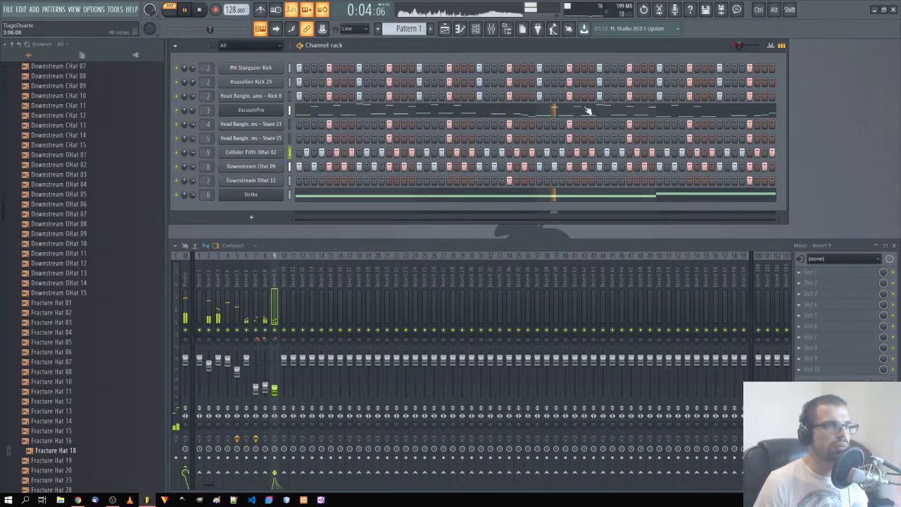
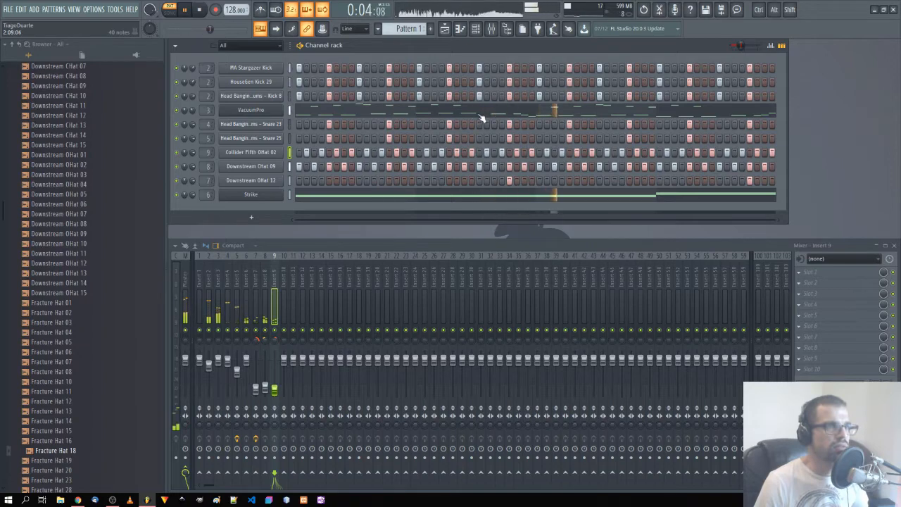
left_click(250, 110)
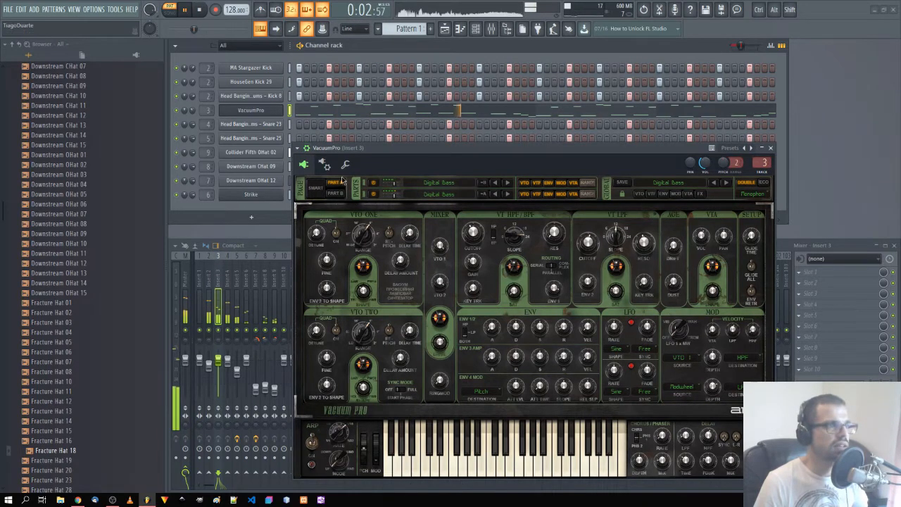
left_click(345, 164)
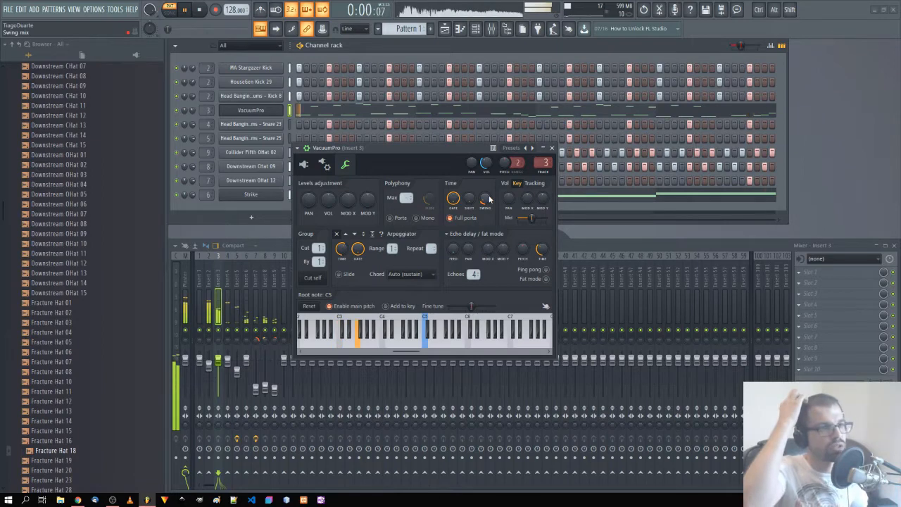
left_click(326, 164)
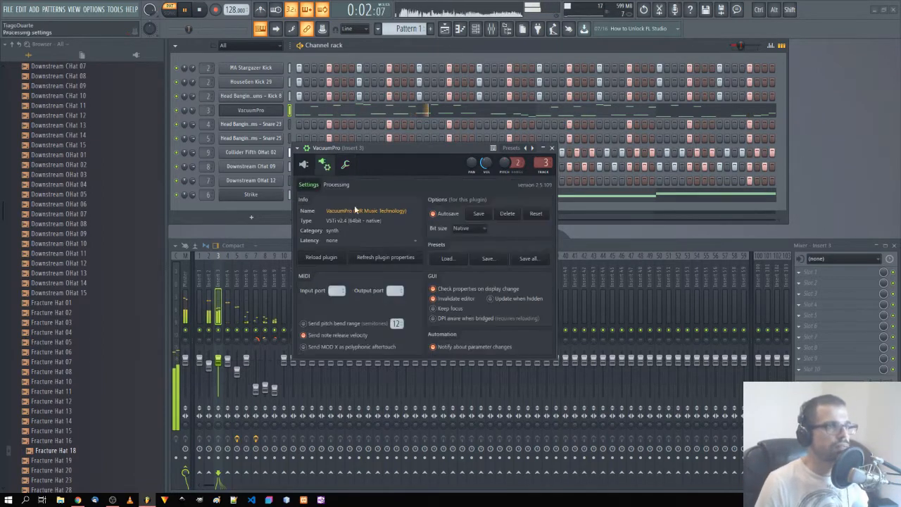
left_click(305, 164)
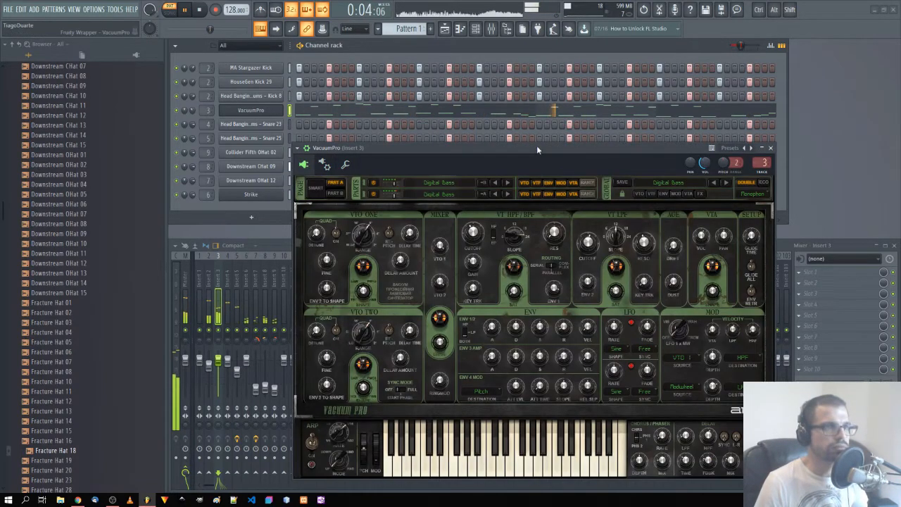
left_click_drag(536, 145, 487, 76)
left_click(774, 92)
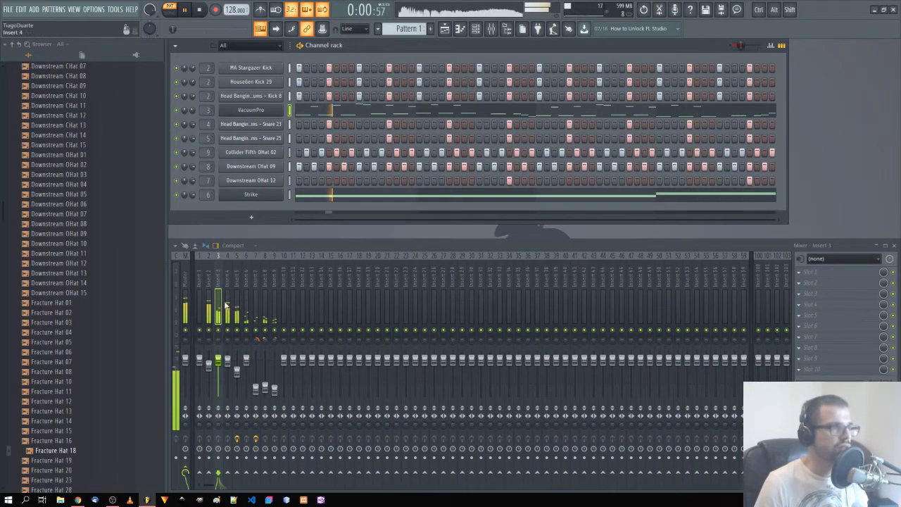
Step: Move VacuumPro's mixer track from insert 3 to insert 9 and name it Bass
key("alt+Right")
key("alt+Right")
key("alt+Right")
key("alt+Right")
key("alt+Right")
key("alt+Right")
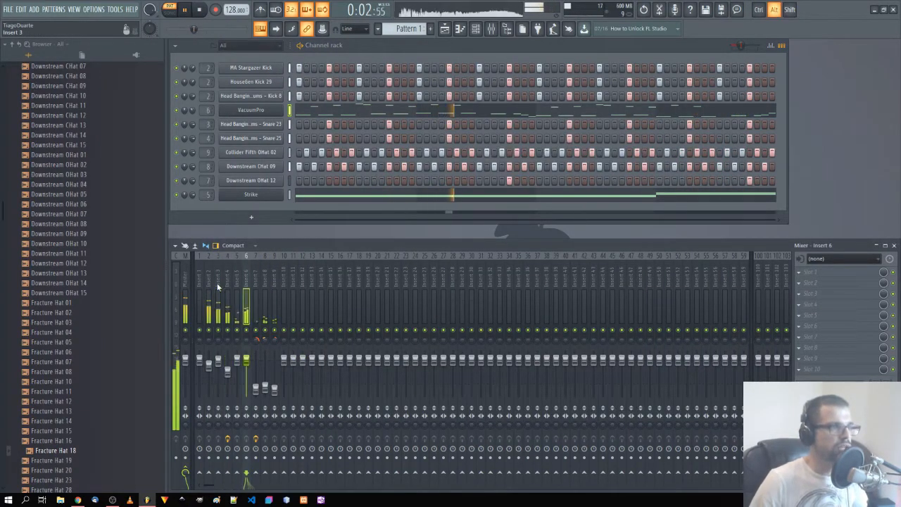
key("F2")
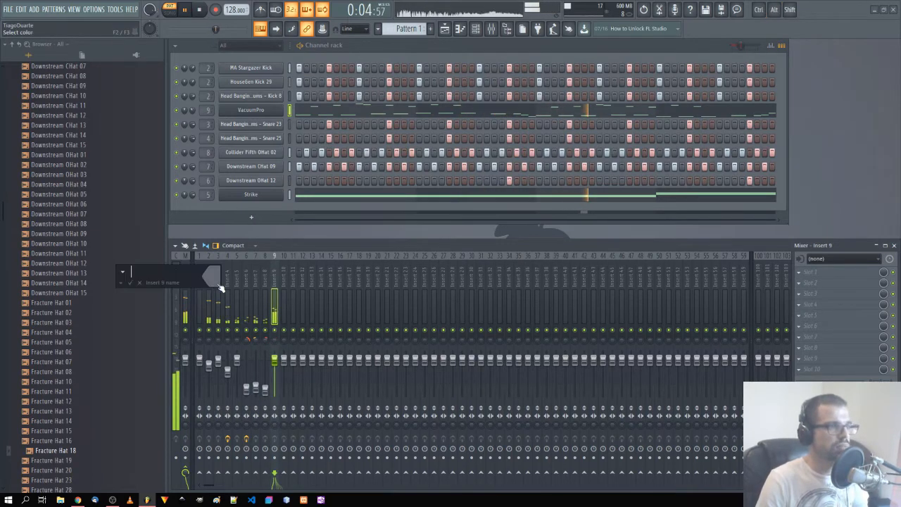
type("Bass")
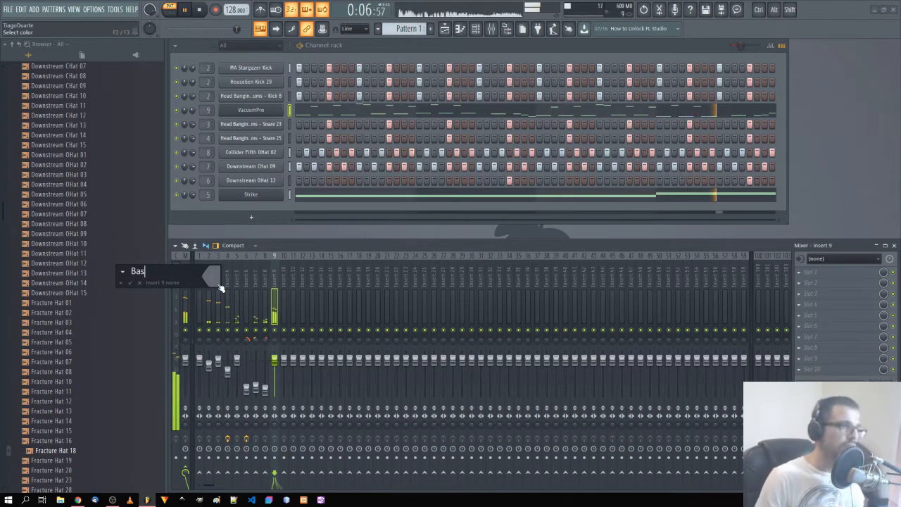
key("Return")
Step: Name mixer insert 2 Kick
left_click(204, 279)
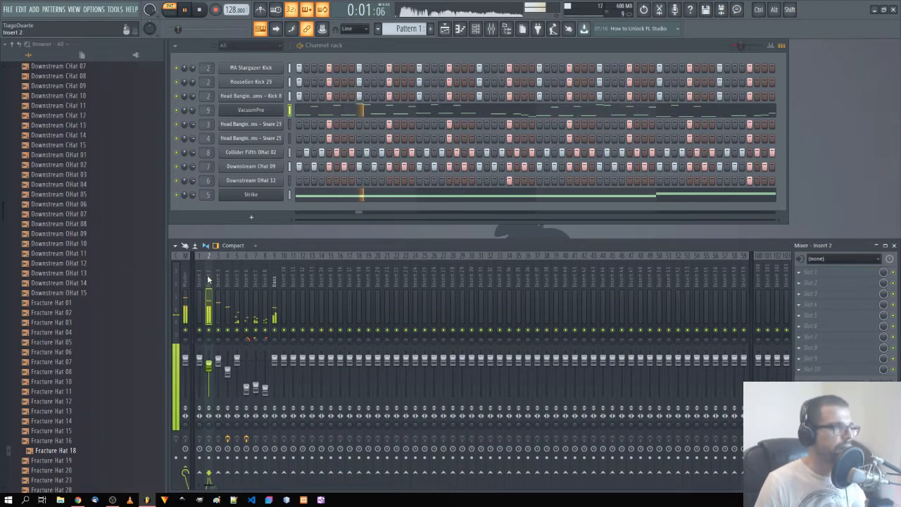
key("F2")
type("Kick")
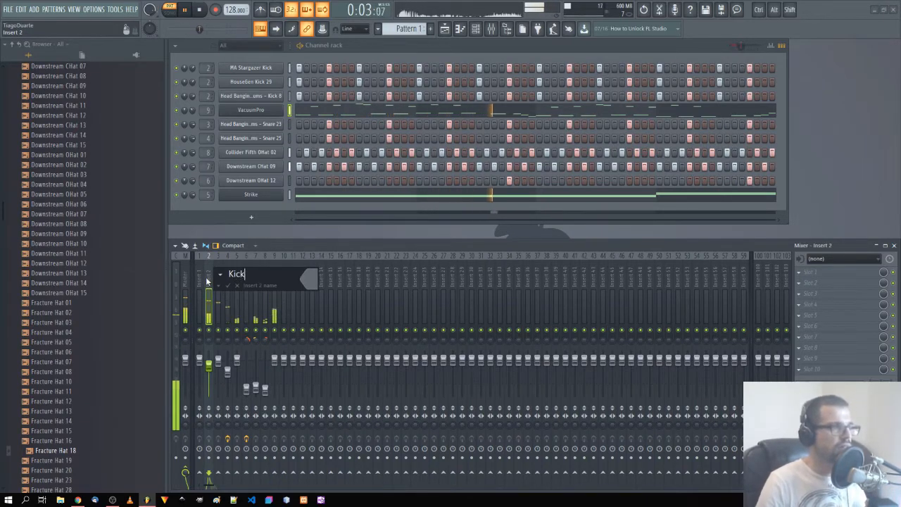
key("Return")
Step: Name mixer insert 3 Snare and insert 4 Snare 2
middle_click(213, 282)
type("Snare")
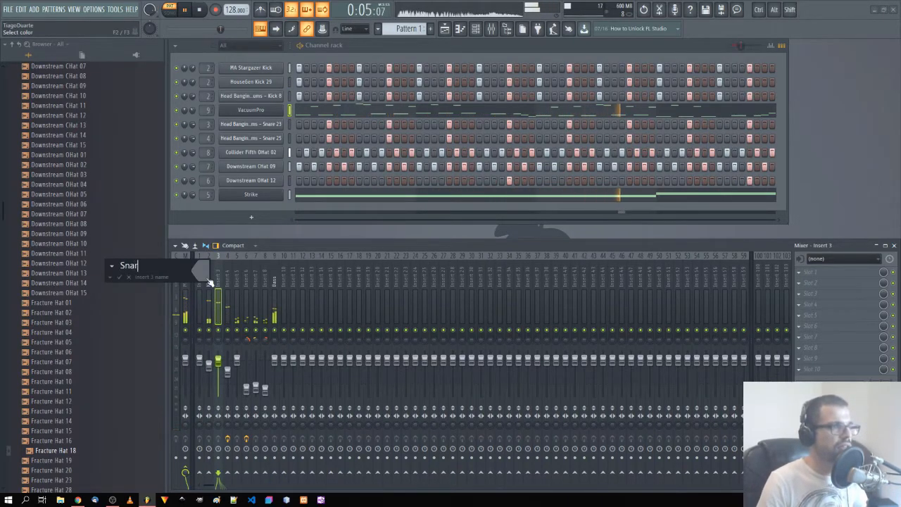
key("Return")
key("Right")
key("F2")
type("Snare")
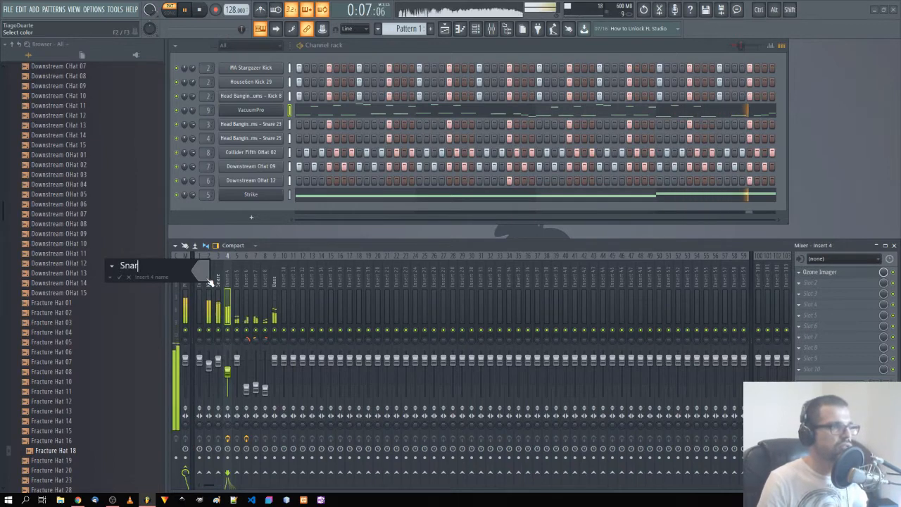
key("BackSpace")
type("3")
key("BackSpace")
type("e 2")
key("Return")
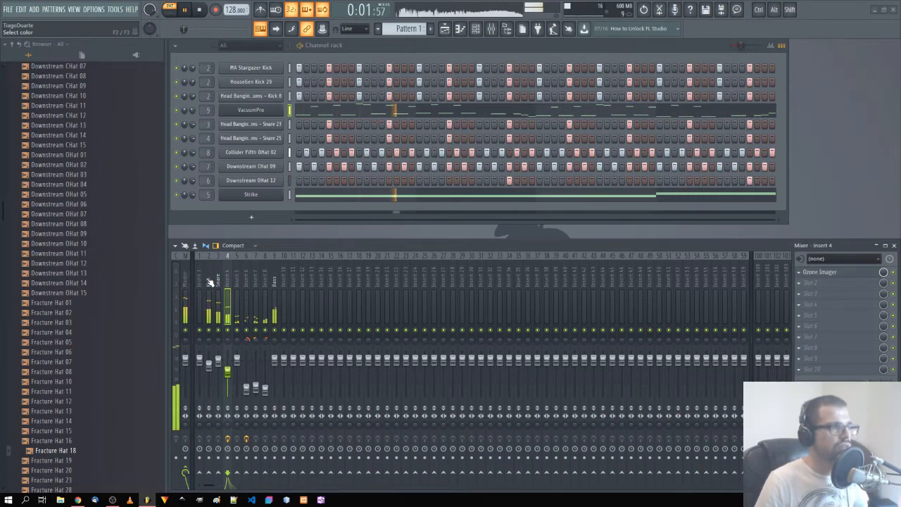
Step: Solo mixer insert 5, which carries Strike, and name it Drum Loop
key("Right")
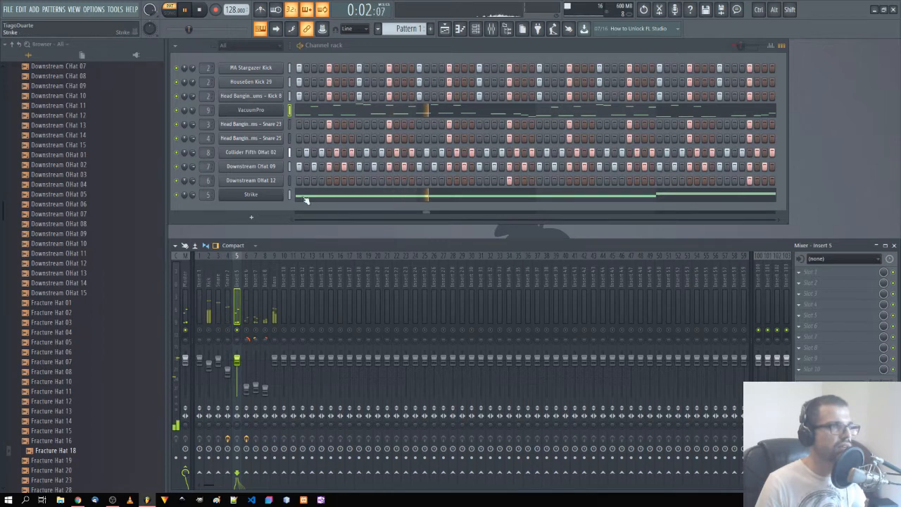
double_click(236, 286)
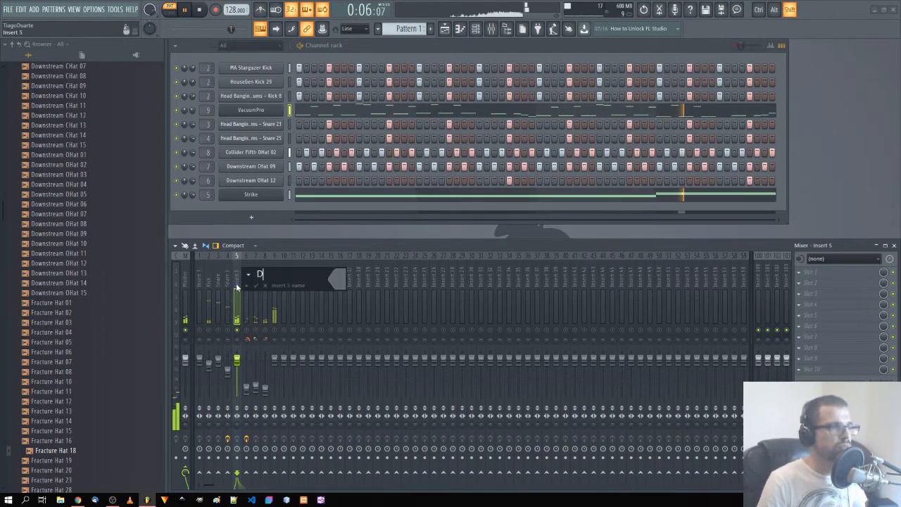
type("Drum Loop")
key("Return")
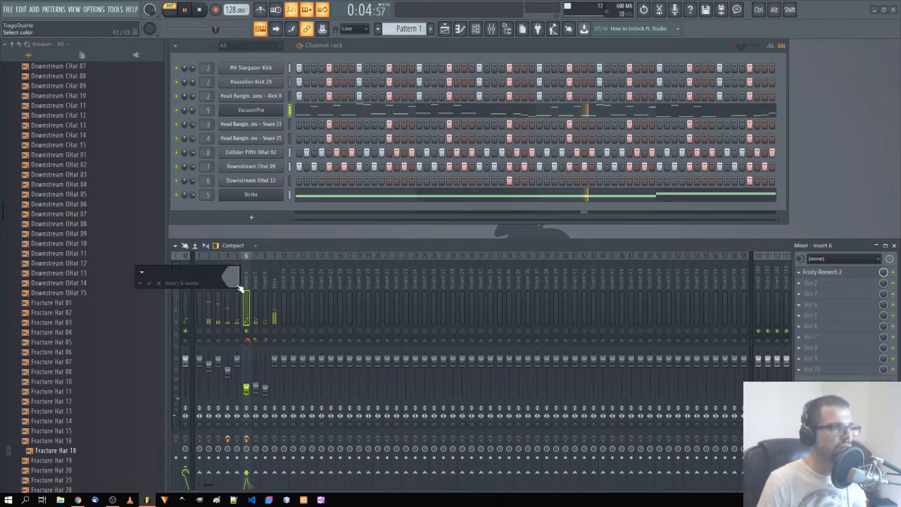
Step: Name mixer insert 7 CH and insert 8 CH2
key("Right")
key("F2")
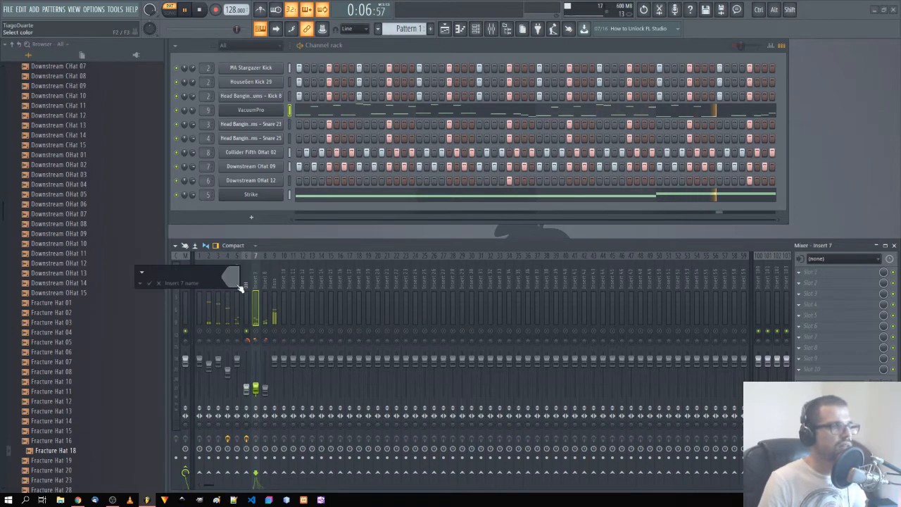
type("CH")
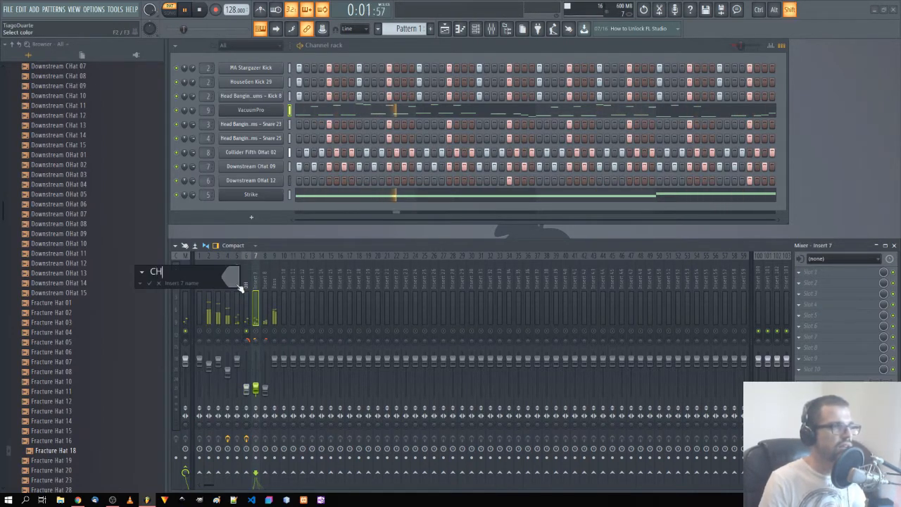
key("Return")
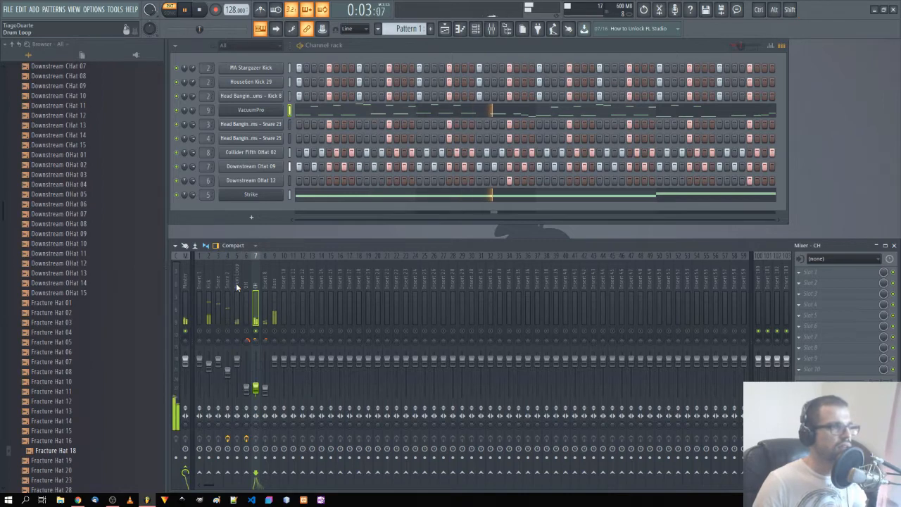
key("Right")
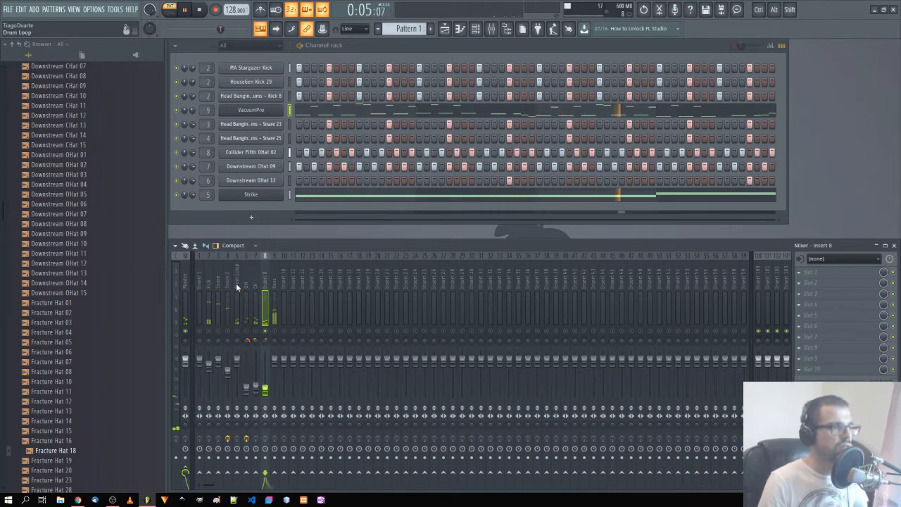
key("F2")
type("CH2")
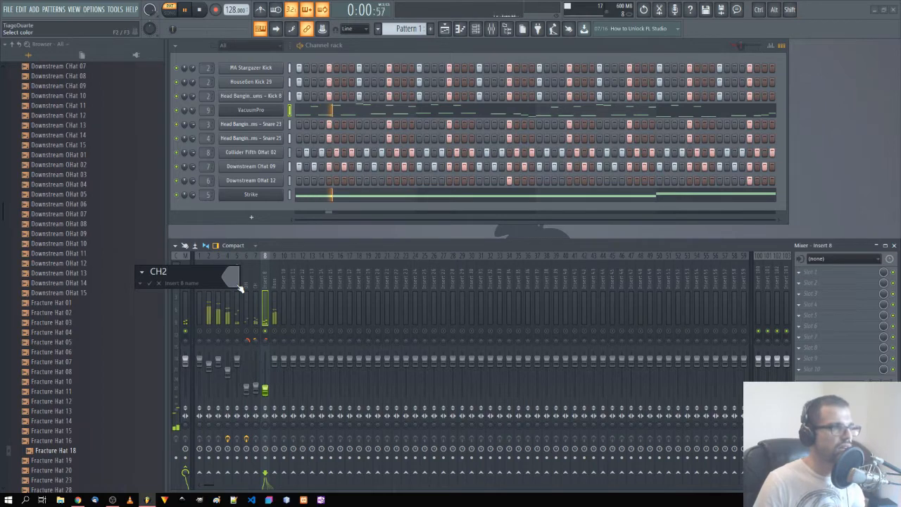
key("Return")
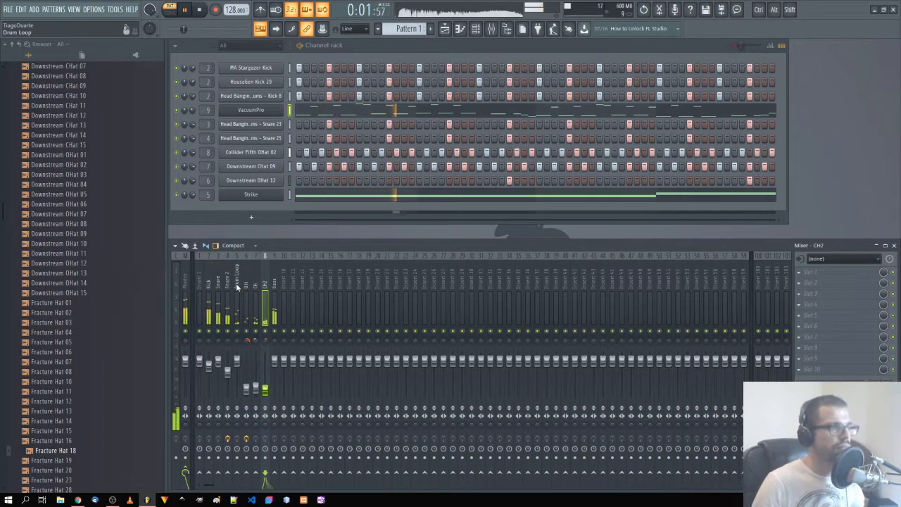
Step: Select the mixer tracks from Bass back to Kick and route them all to insert 1 instead of the Master
key("Right")
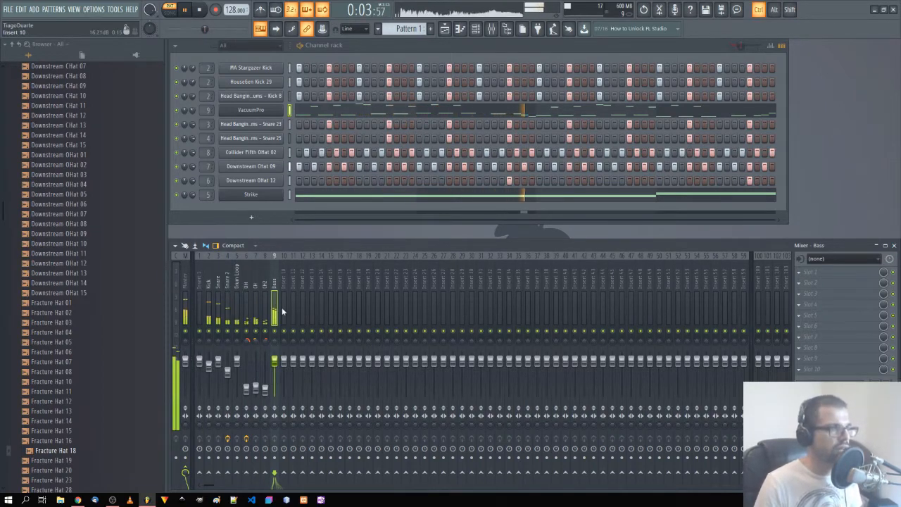
left_click_drag(276, 288, 209, 289)
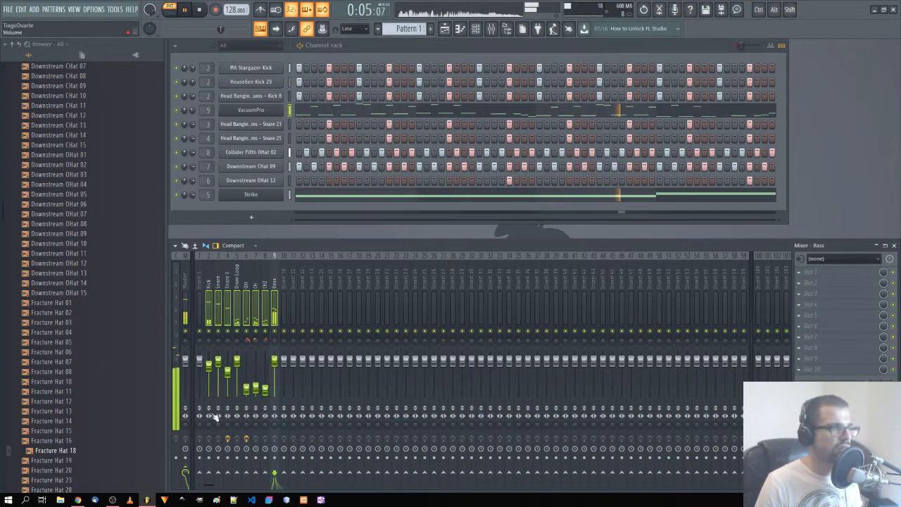
right_click(200, 475)
left_click(224, 458)
Step: Name mixer insert 1, the bus receiving the grouped tracks, mix
middle_click(201, 278)
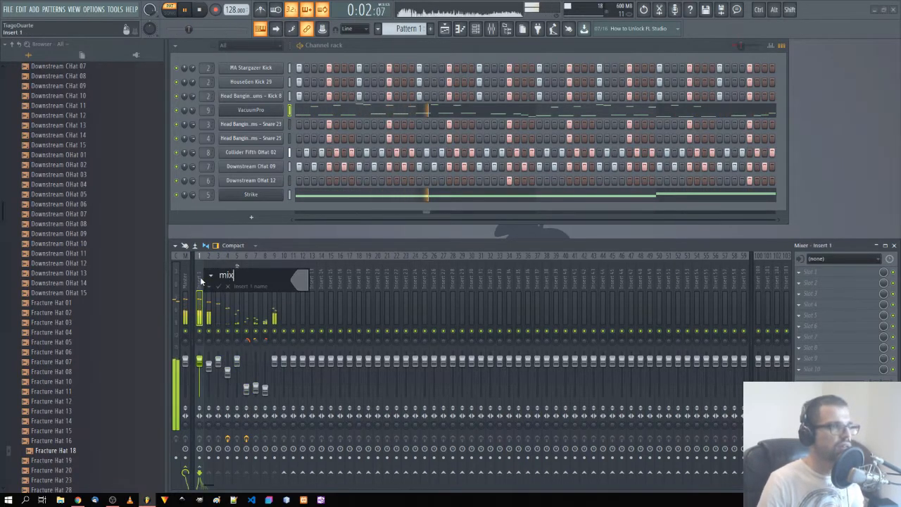
type("mix")
key("Return")
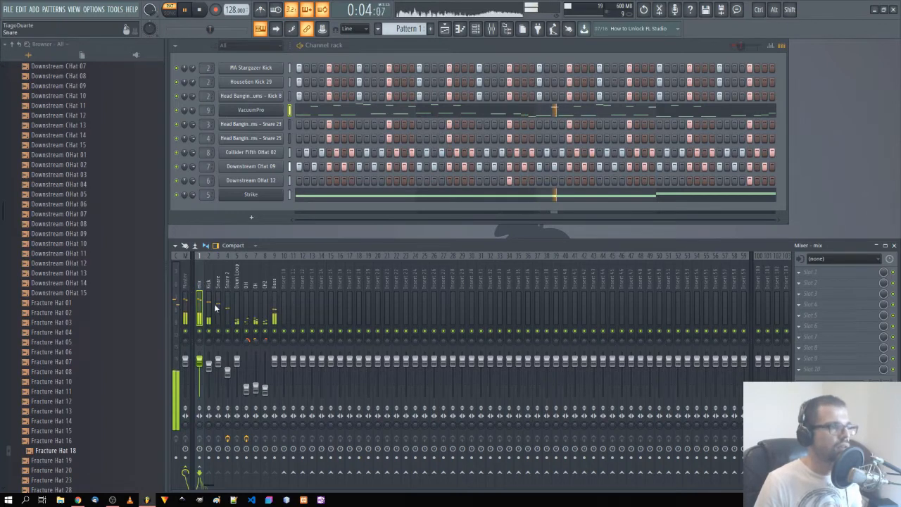
Step: Stop playback, load AIR Maximizer into effect slot 10 of the Master track, and play the pattern through it
left_click(187, 283)
key("space")
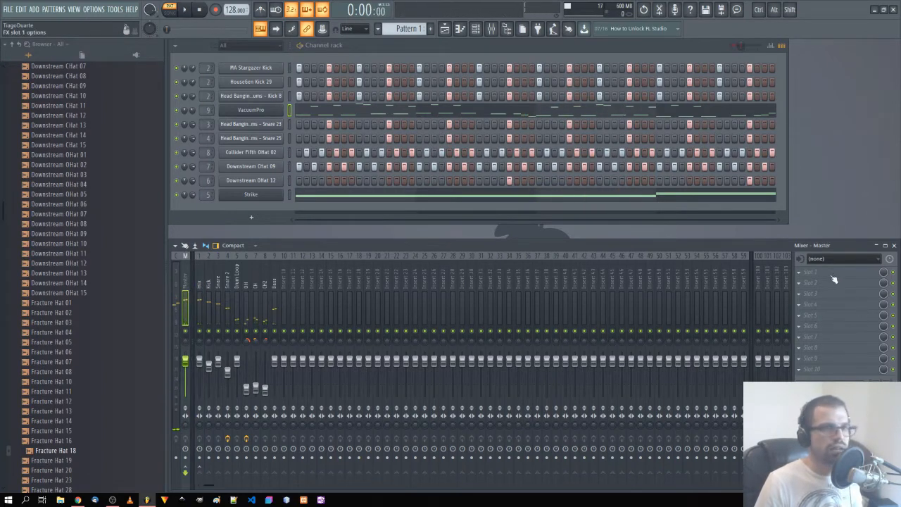
left_click(825, 365)
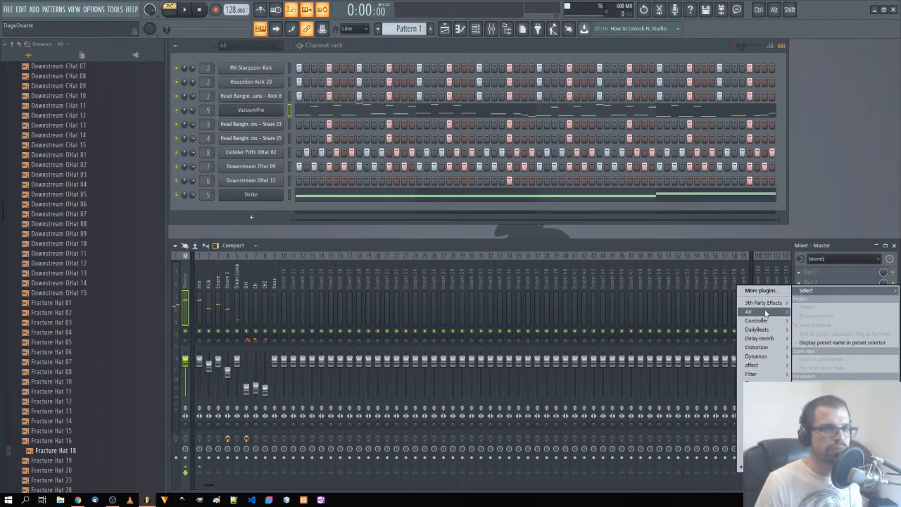
mouse_move(758, 311)
mouse_move(718, 321)
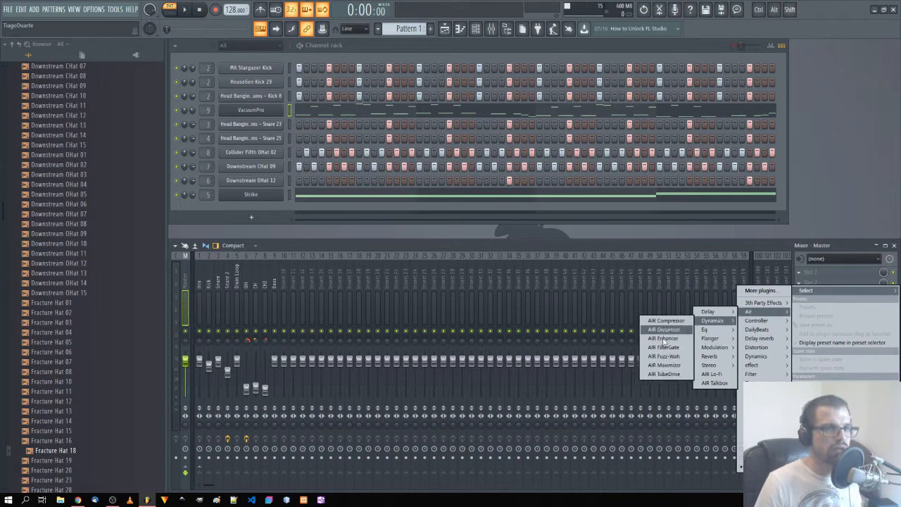
left_click(674, 365)
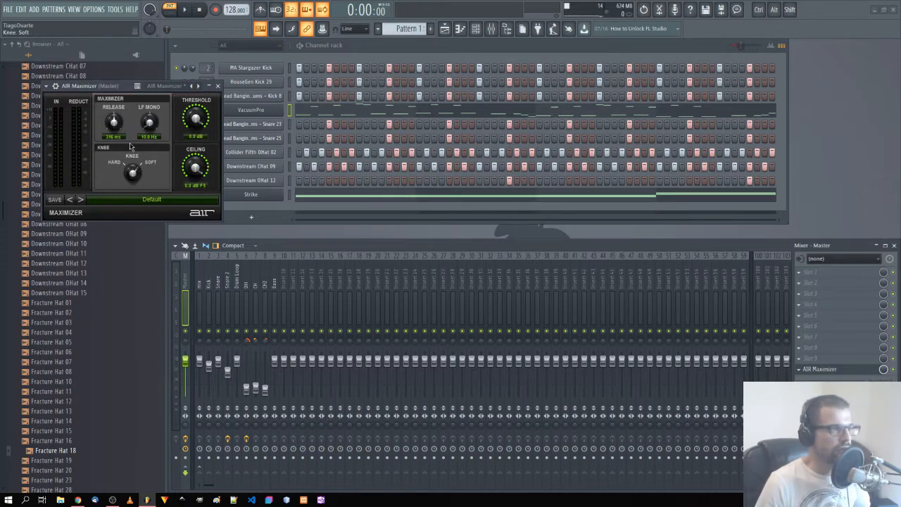
key("space")
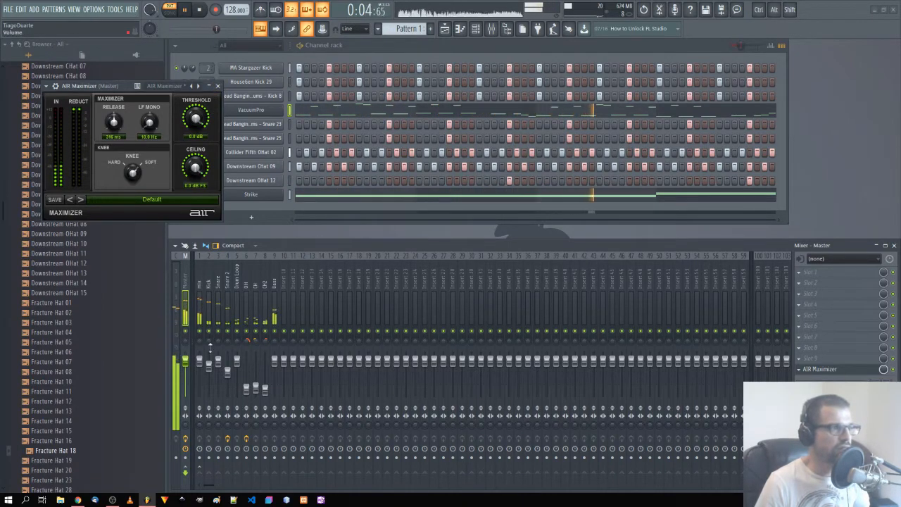
Step: Set the ceiling of the Master track's AIR Maximizer to -2.1 dB and close the plugin window
left_click(200, 278)
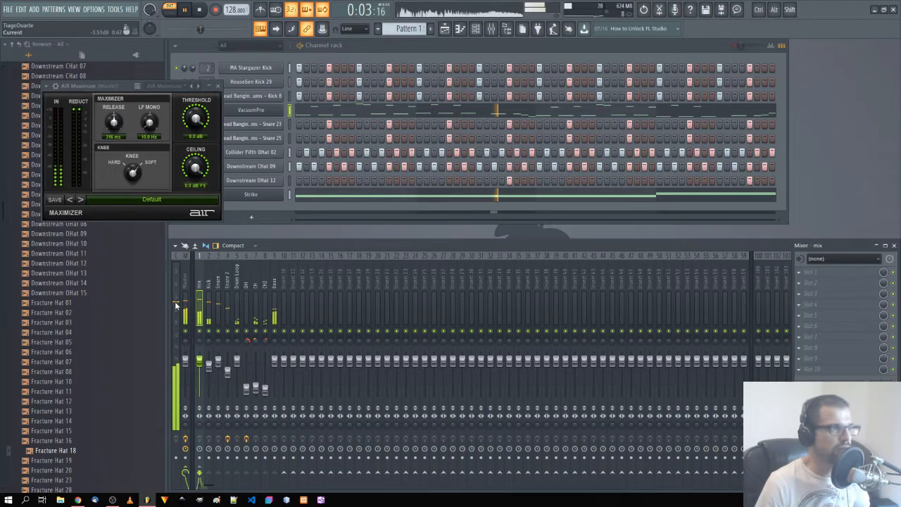
left_click(184, 275)
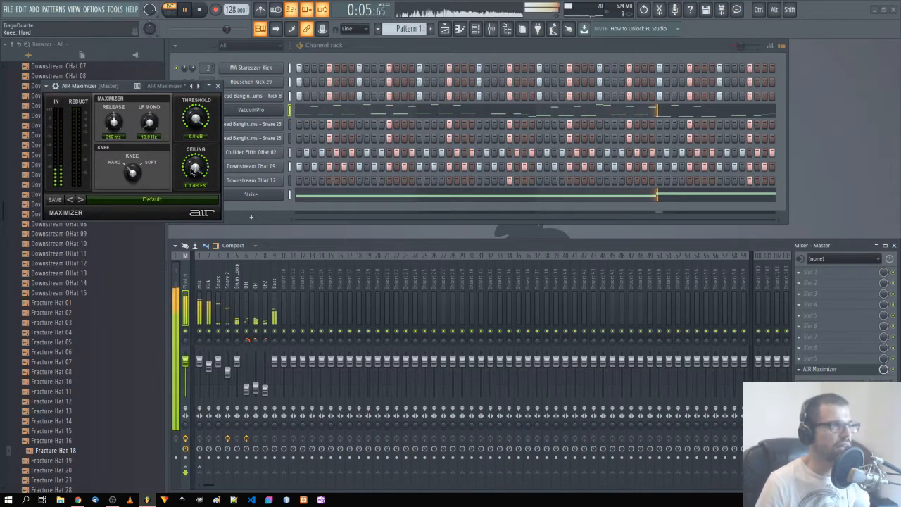
left_click_drag(201, 173, 197, 175)
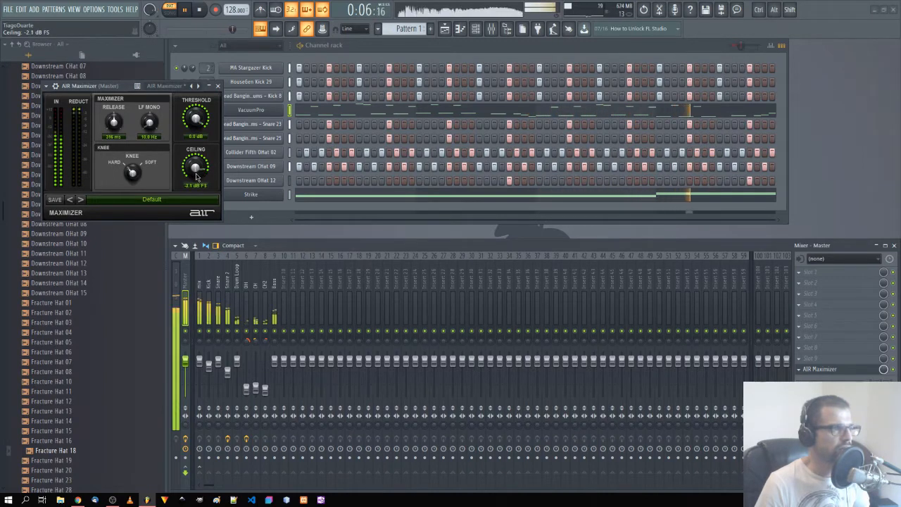
left_click(218, 86)
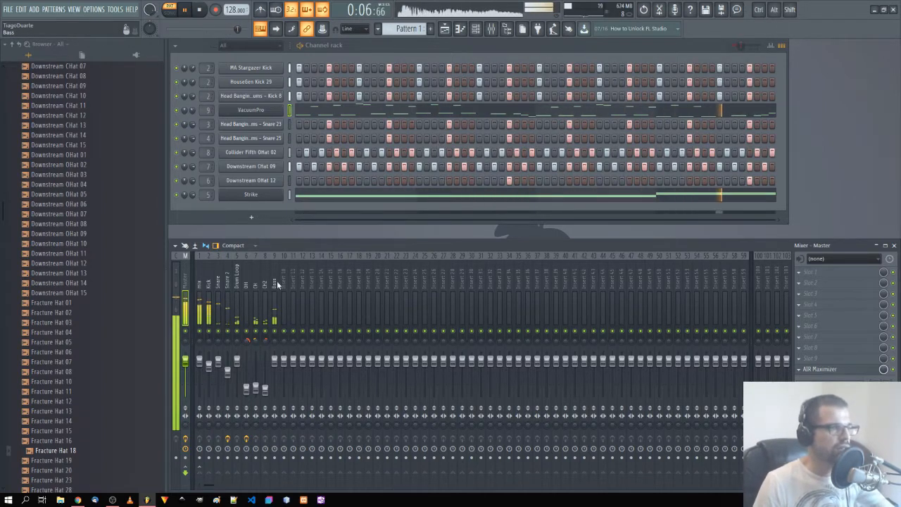
Step: Rename mixer track Insert 100 as "Aux rev"
left_click(200, 285)
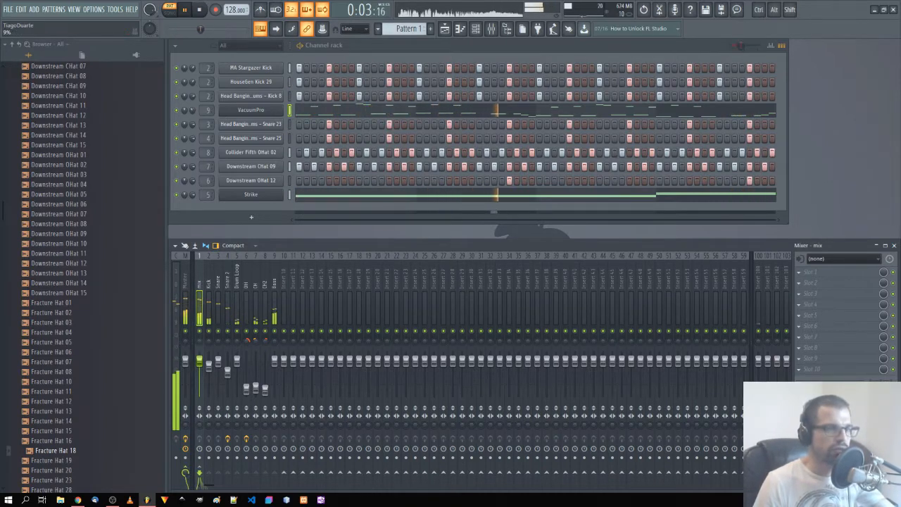
double_click(760, 273)
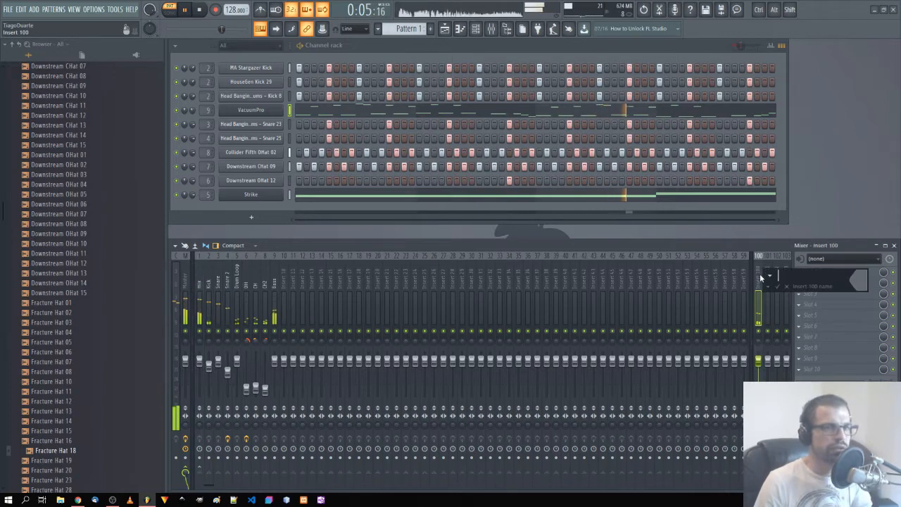
type("Au")
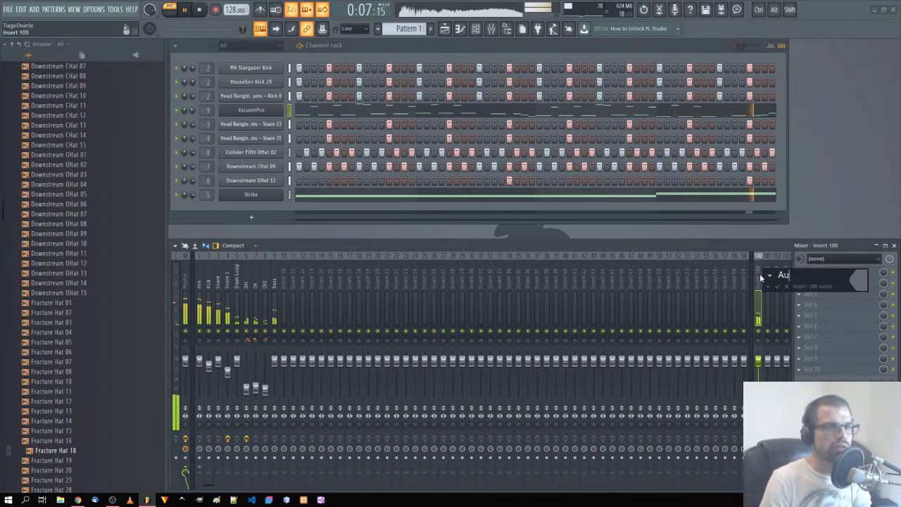
type("x rev")
key("Return")
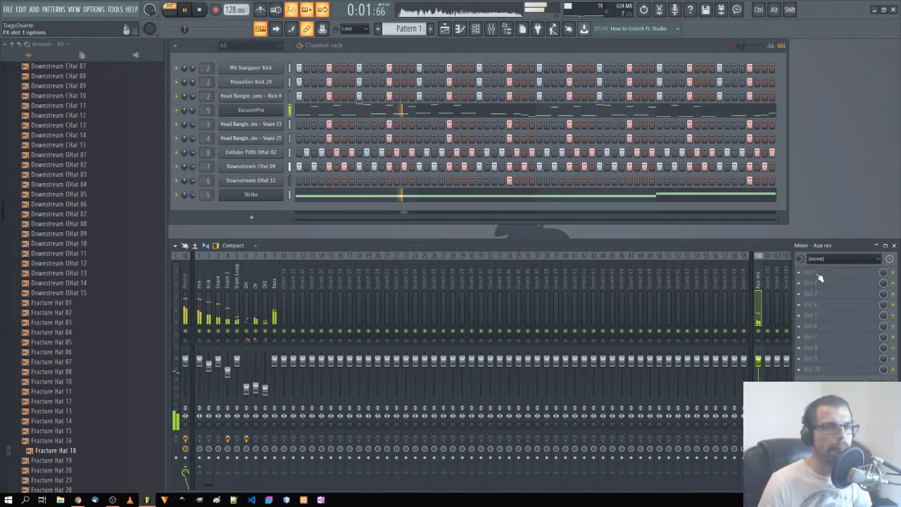
Step: Load the TrueVerb Stereo reverb into the first effect slot of the Aux rev track
left_click(806, 273)
mouse_move(758, 420)
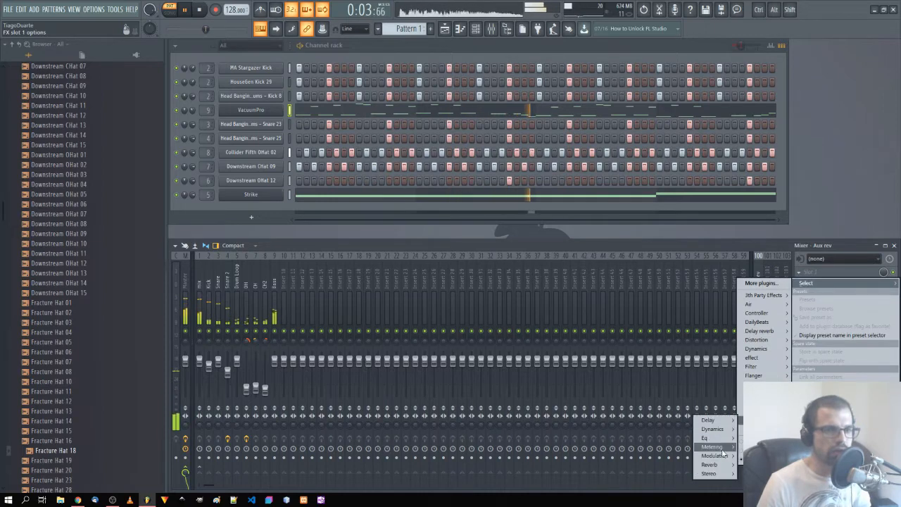
mouse_move(711, 465)
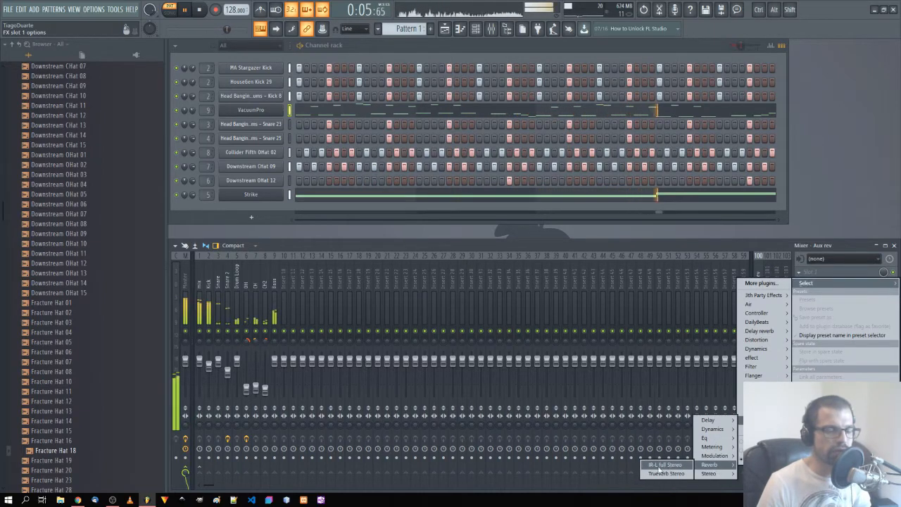
left_click(665, 473)
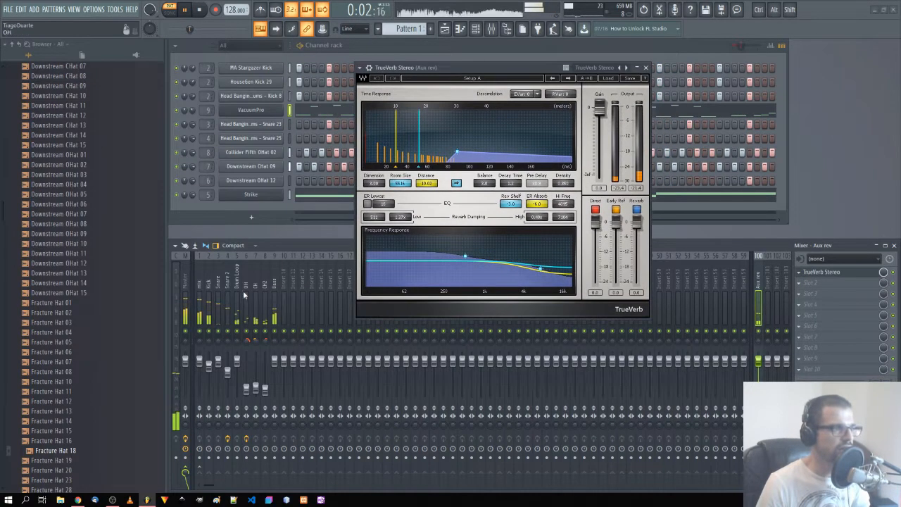
Step: Add FidelityEQ in the second effect slot of Aux rev and enable its high-pass filter at about 736 Hz
left_click(184, 292)
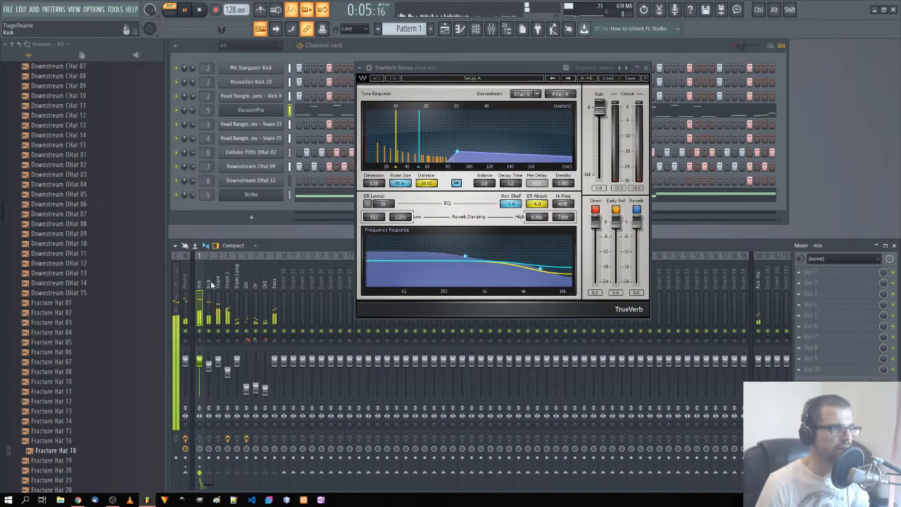
left_click_drag(514, 73, 395, 71)
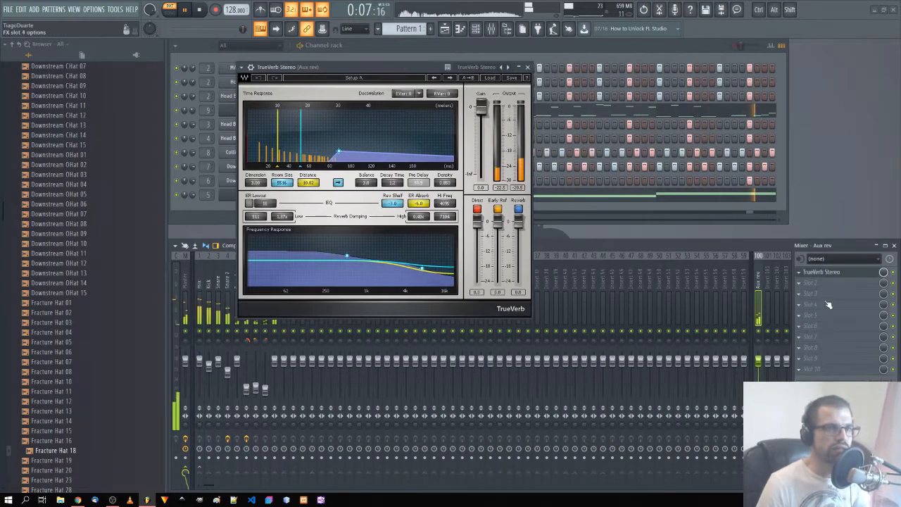
left_click(817, 282)
mouse_move(756, 330)
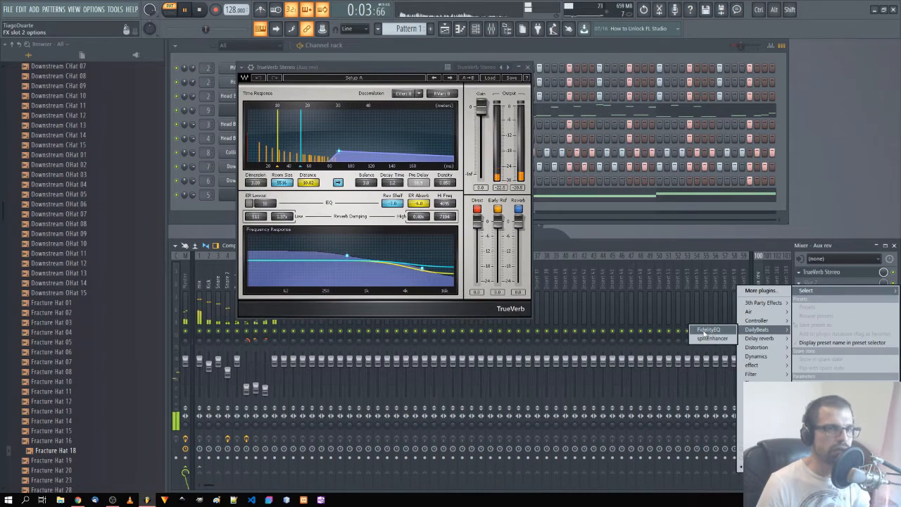
left_click(709, 329)
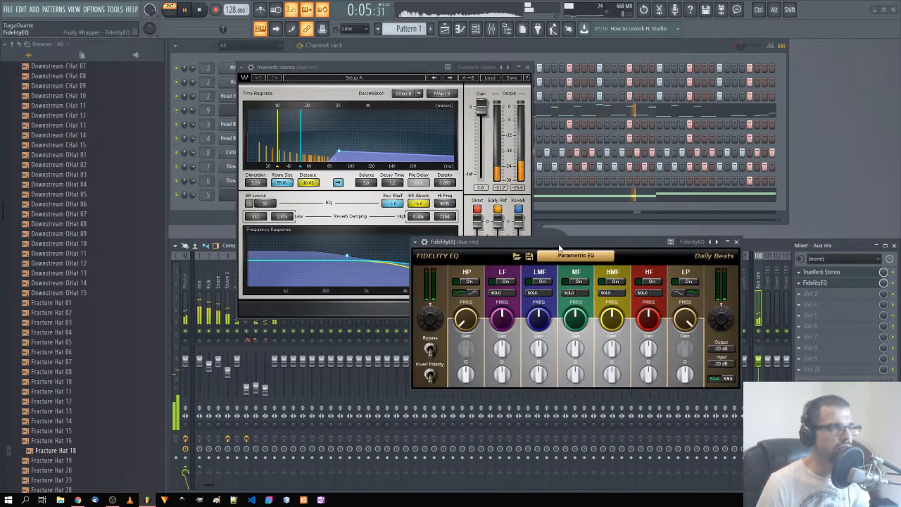
left_click(443, 285)
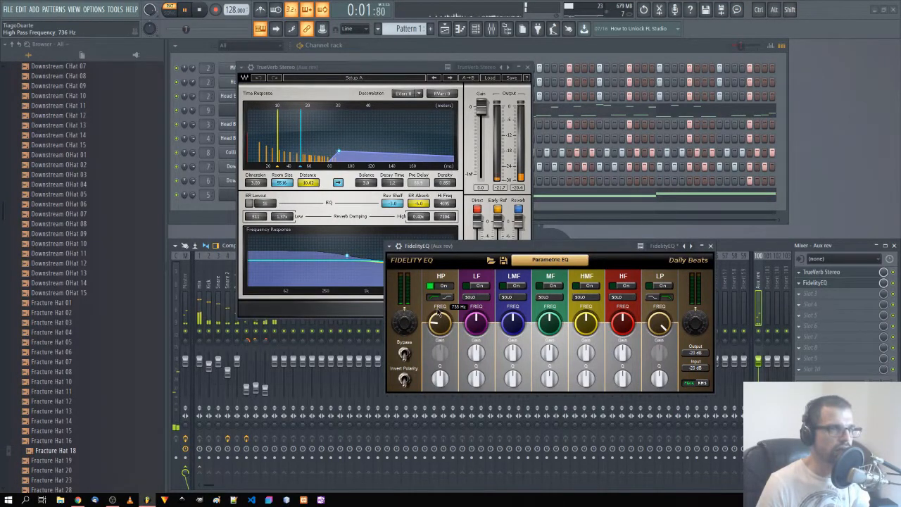
left_click(710, 245)
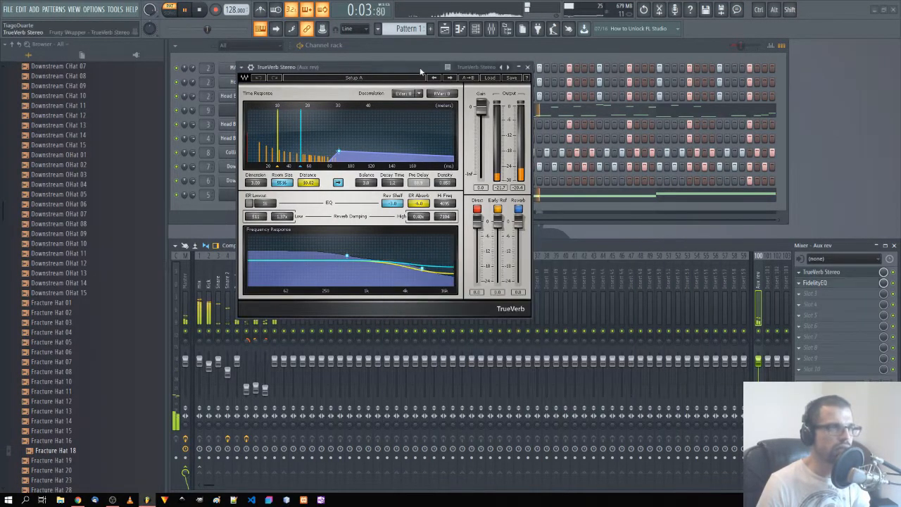
Step: Load the Rock Guitar Room preset in TrueVerb and switch its Reverb section on
left_click_drag(381, 66, 506, 103)
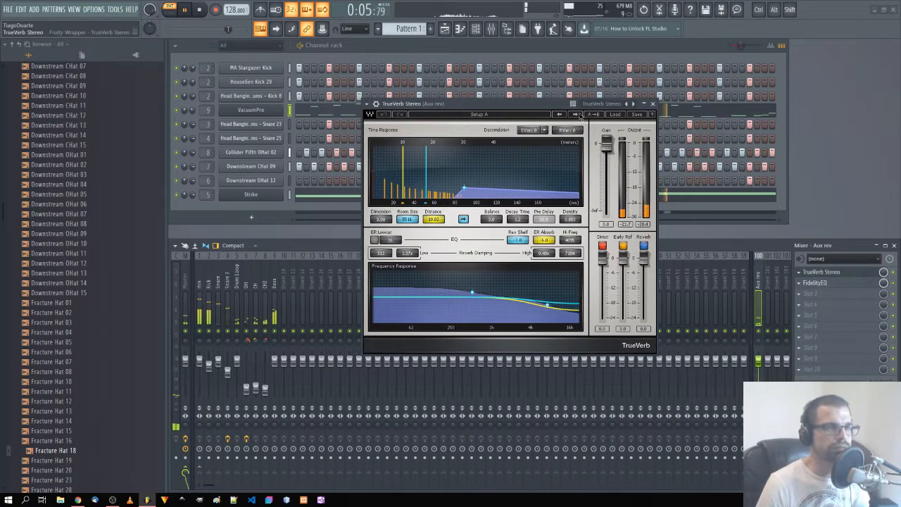
left_click(614, 114)
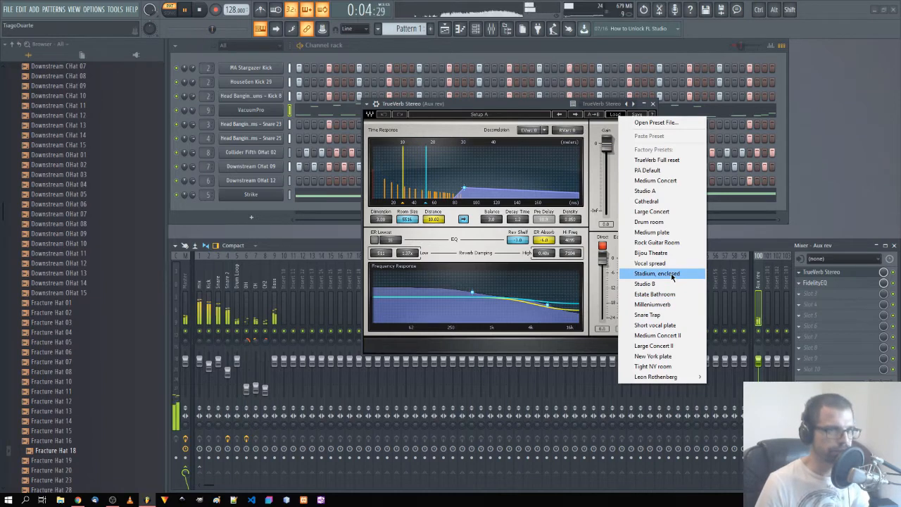
left_click(653, 232)
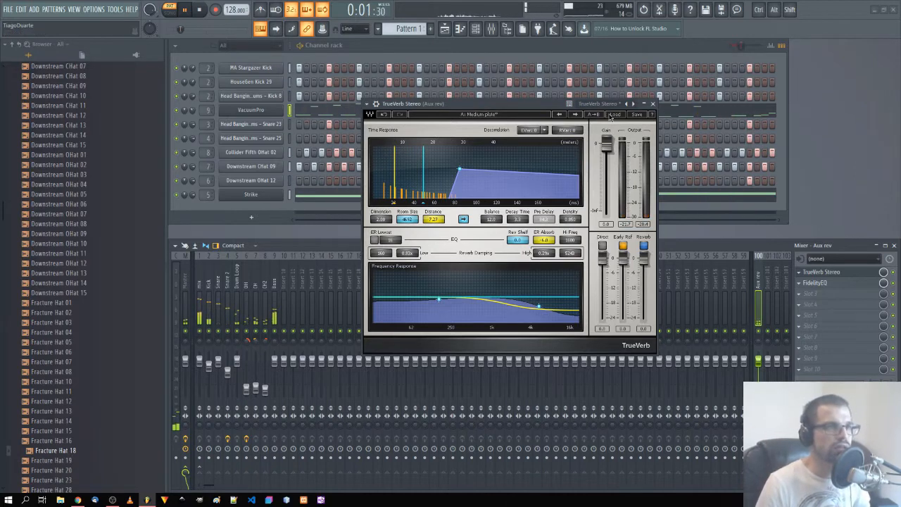
left_click(576, 115)
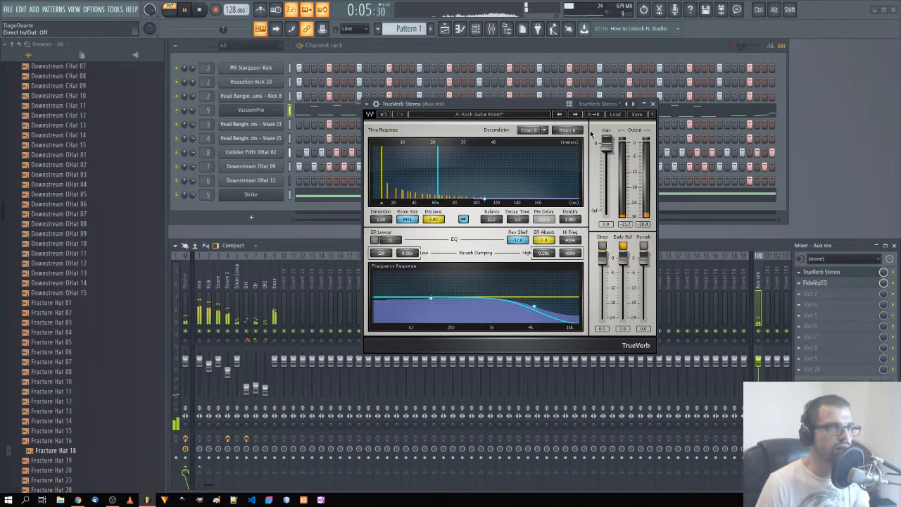
left_click(643, 246)
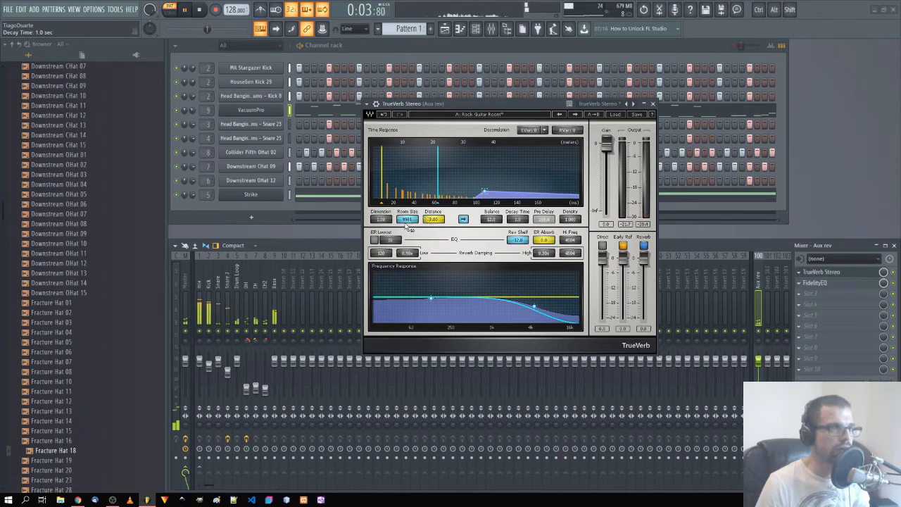
Step: Set TrueVerb's room size to 920 and its distance to about 4.47 meters
left_click_drag(407, 227, 407, 311)
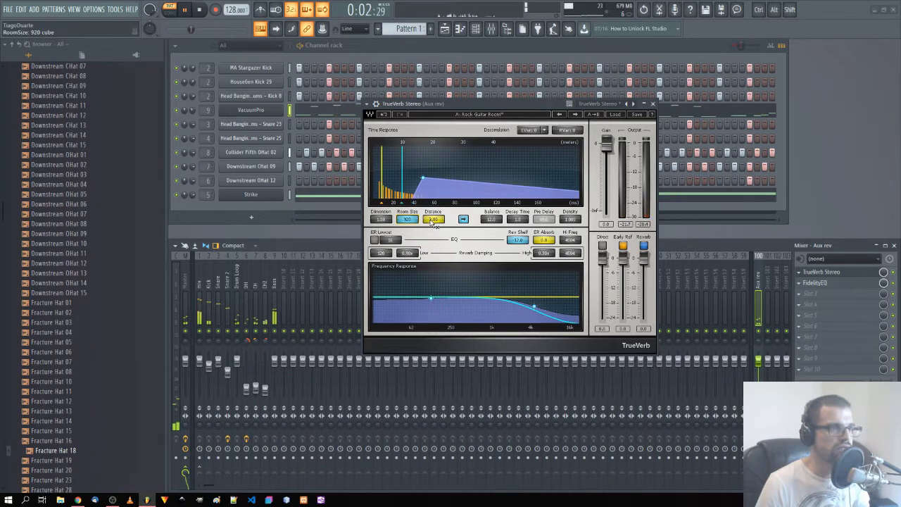
left_click_drag(434, 222, 433, 204)
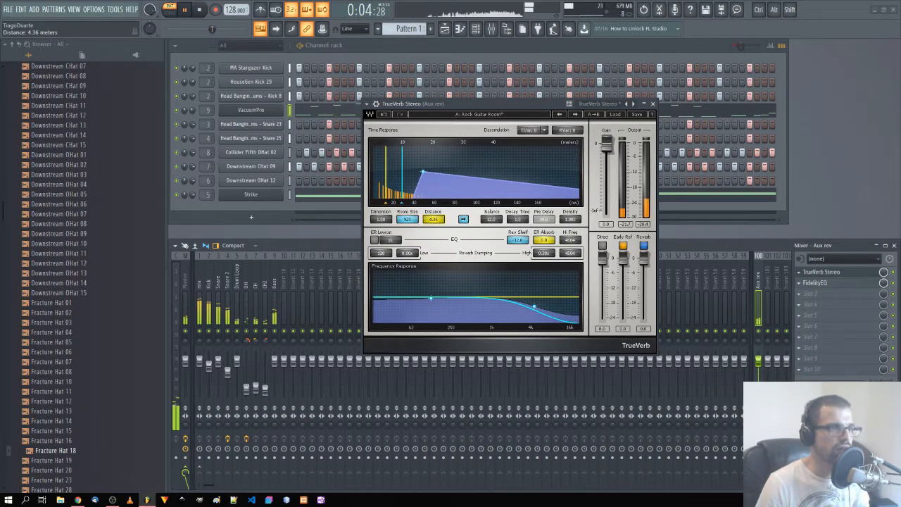
left_click_drag(434, 204, 433, 218)
Step: Adjust TrueVerb's reverb damping, with the low point at about 52 Hz and the high ratio at 0.47x, and close the plugin
left_click_drag(430, 298, 394, 301)
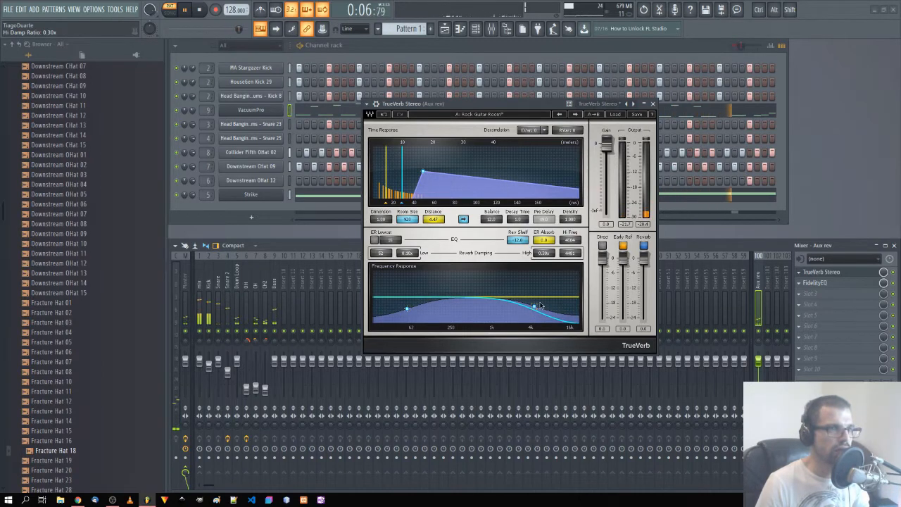
left_click_drag(540, 304, 558, 303)
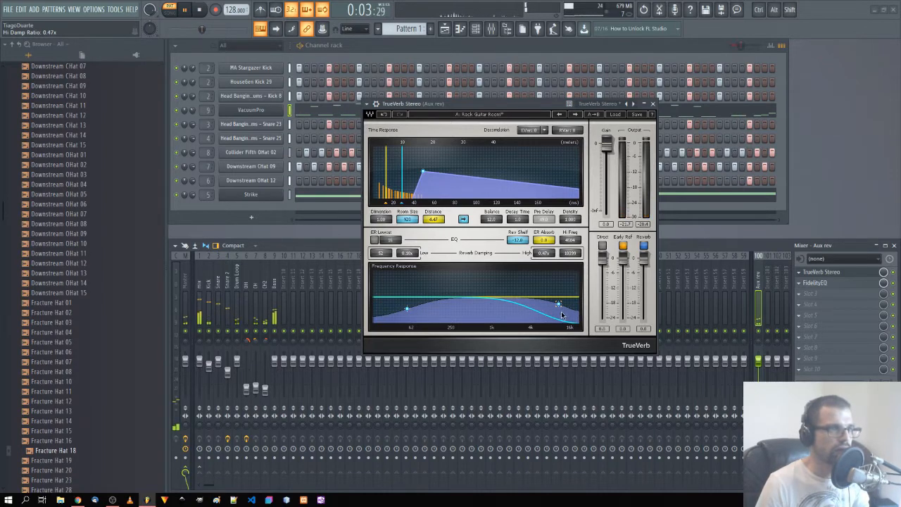
left_click(652, 104)
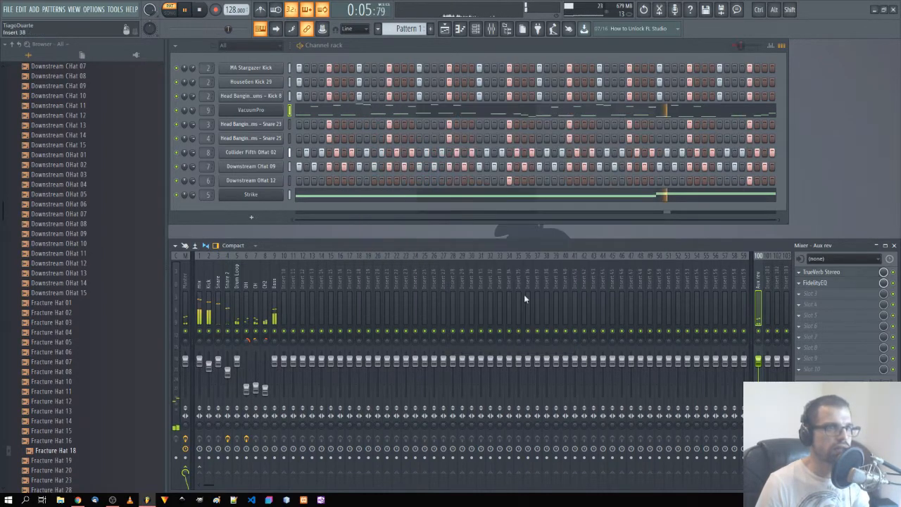
Step: Reopen TrueVerb on the Aux rev track, set its decay time to 4.8 seconds and close it
left_click(198, 283)
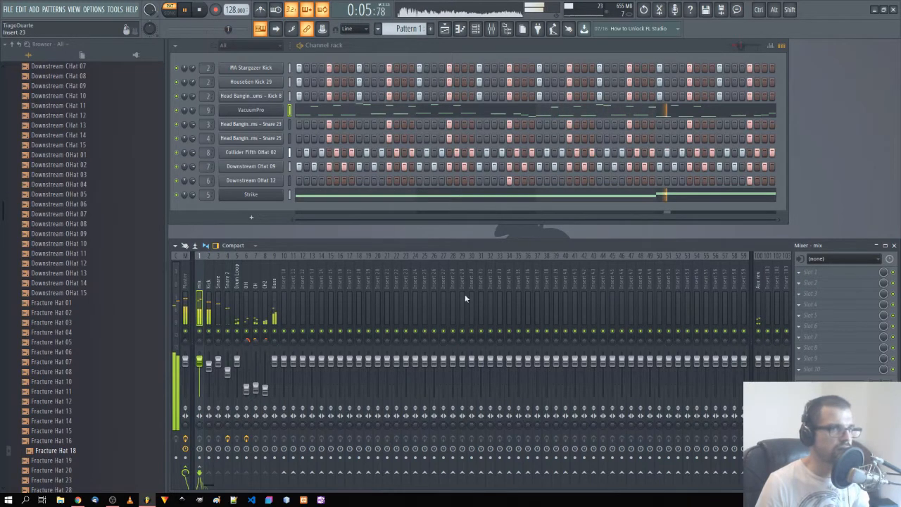
left_click(758, 296)
left_click(841, 276)
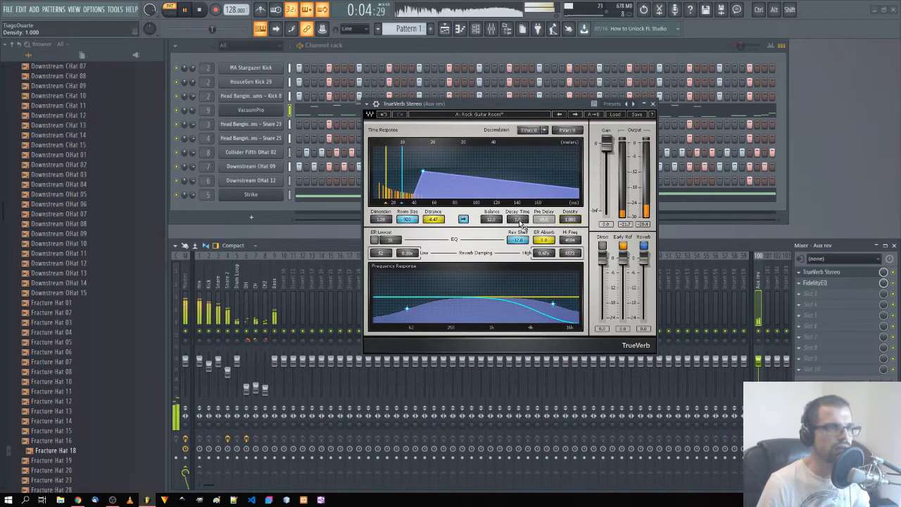
left_click_drag(517, 218, 517, 197)
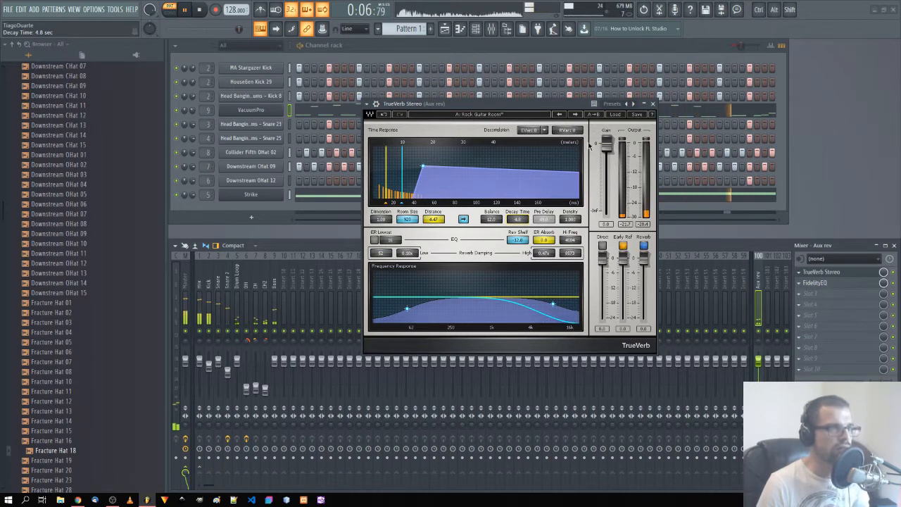
left_click(653, 104)
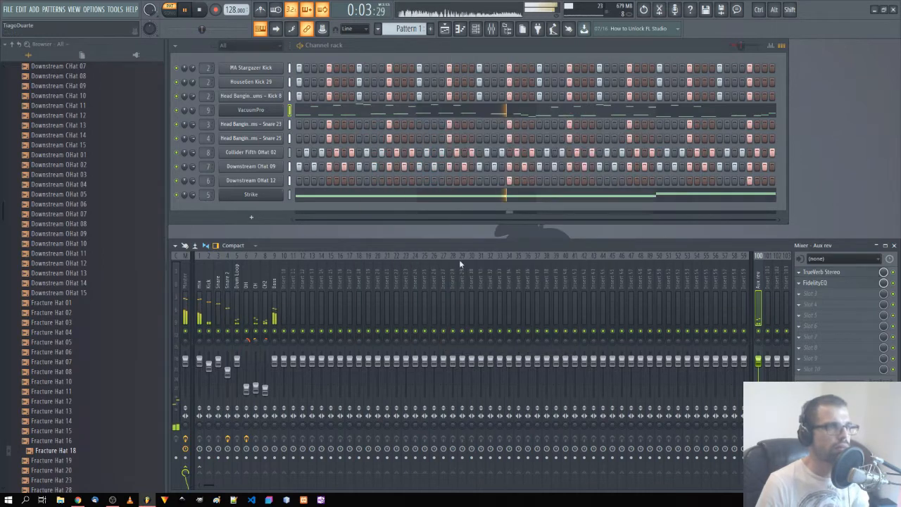
Step: Load FidelityEQ into the first effect slot of the Bass track and bring its window to the middle of the workspace
left_click(275, 282)
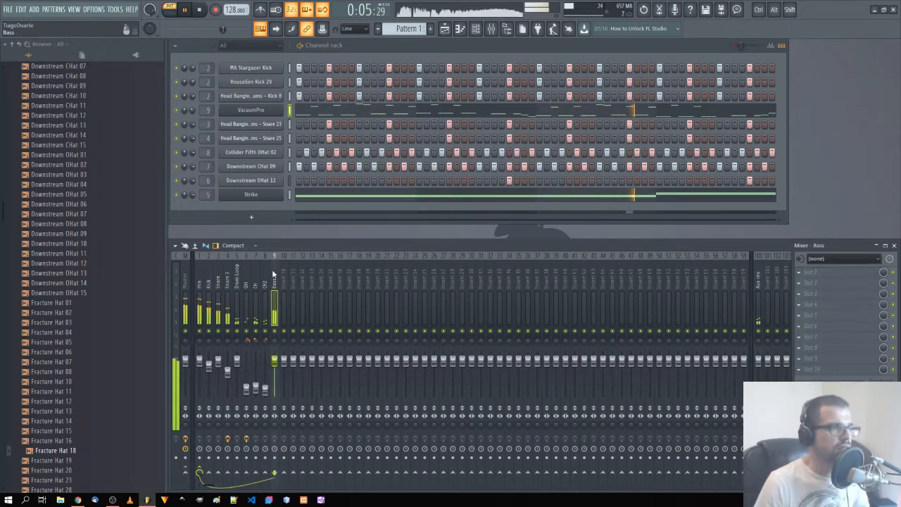
left_click(817, 272)
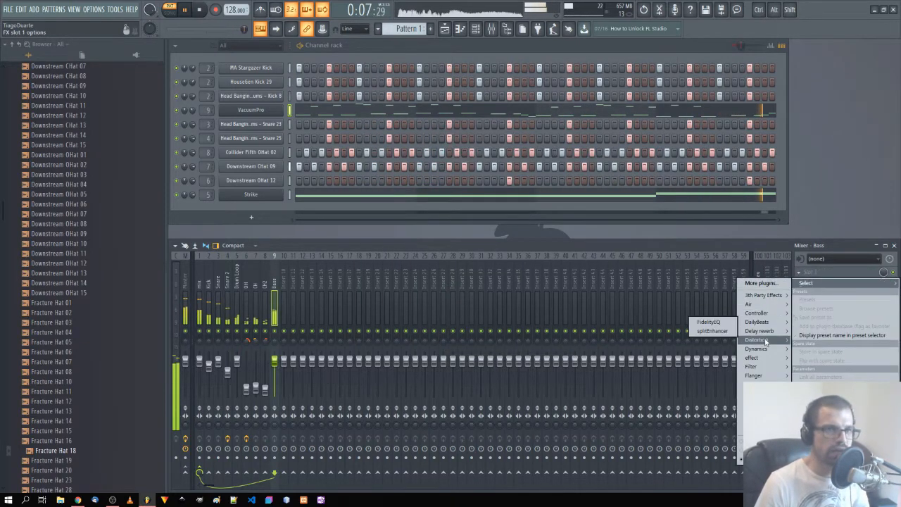
mouse_move(772, 328)
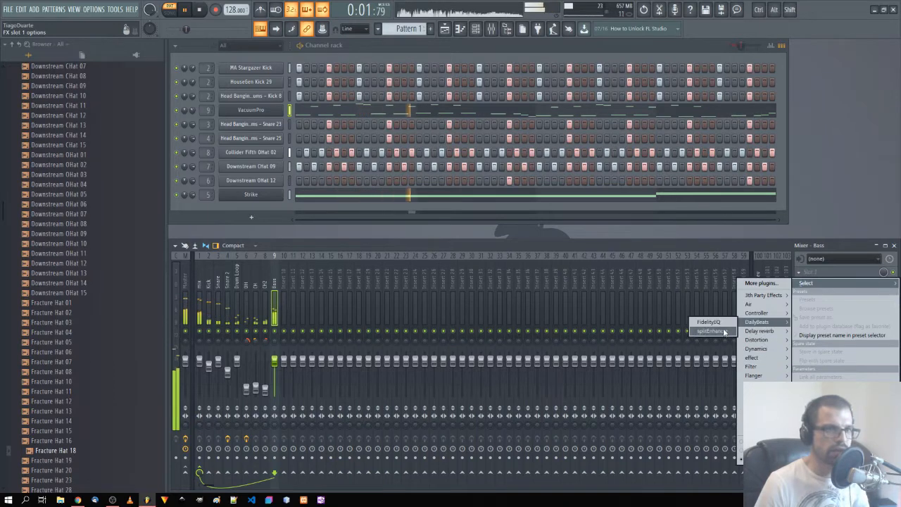
left_click(706, 322)
left_click_drag(161, 52, 486, 147)
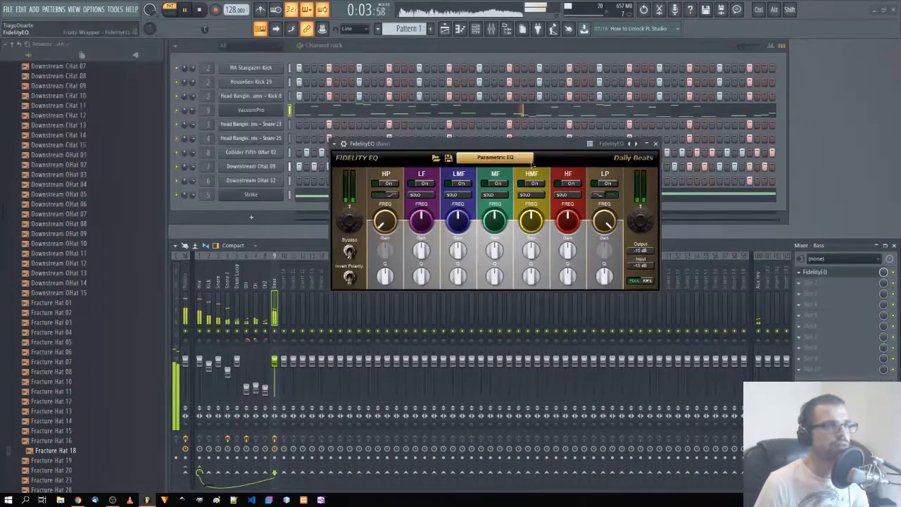
Step: Enable FidelityEQ's low-pass band on the Bass track, set its frequency to about 5.7 kHz and close the plugin
left_click(604, 184)
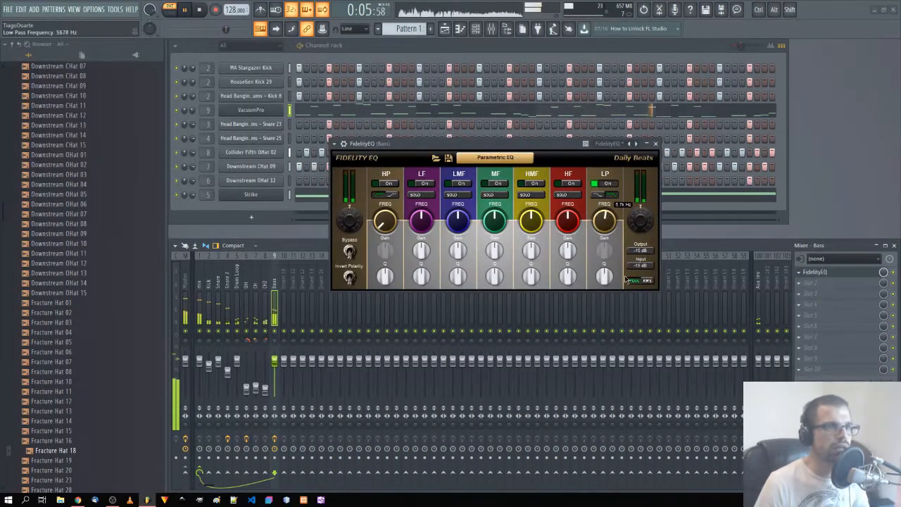
left_click_drag(633, 316, 633, 324)
left_click(656, 144)
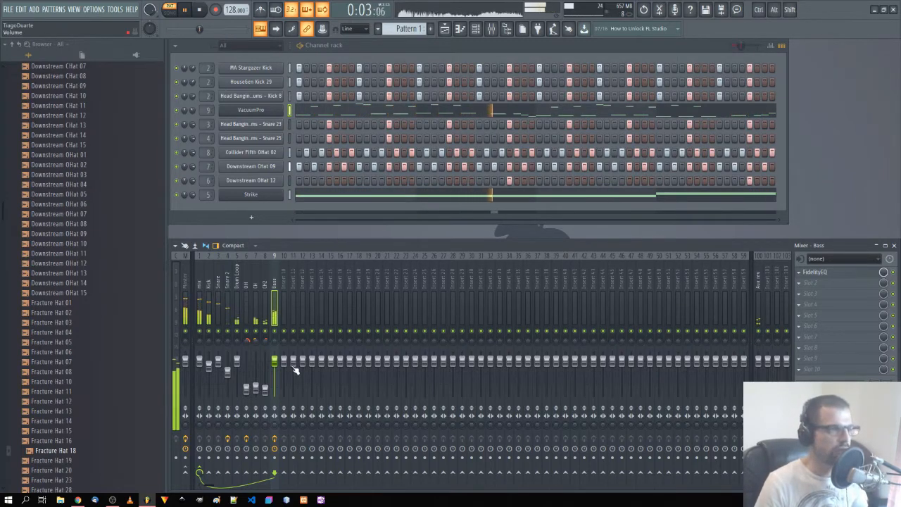
Step: Move the Bass track one slot along to insert 10 and name the freed insert 9 "Instruments"
left_click(207, 283)
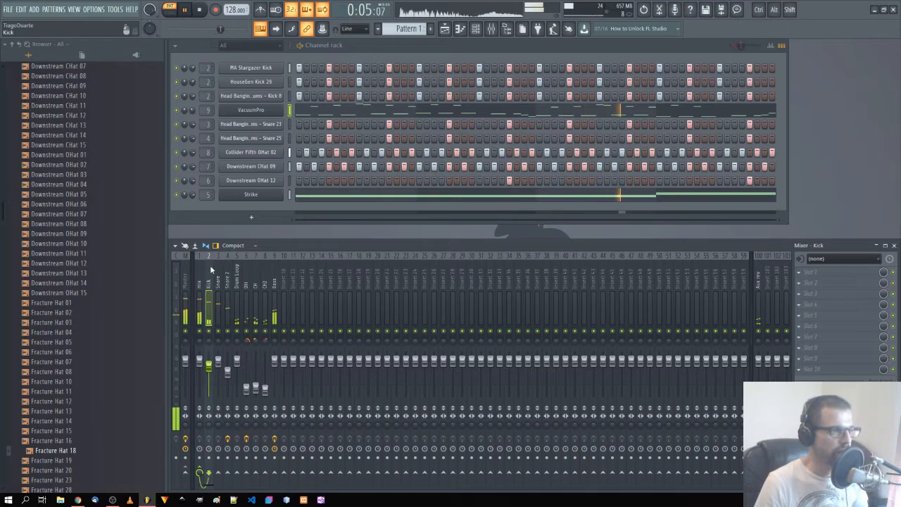
left_click(280, 277)
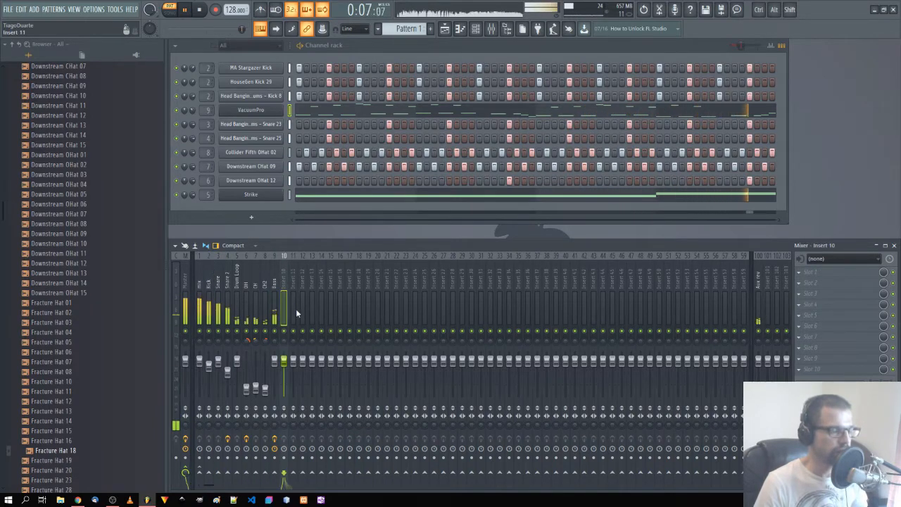
key("alt+Left")
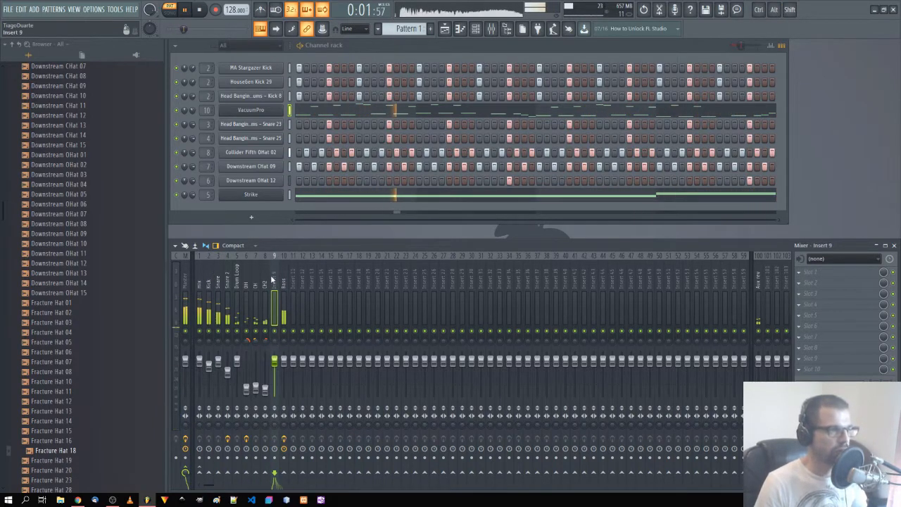
double_click(274, 283)
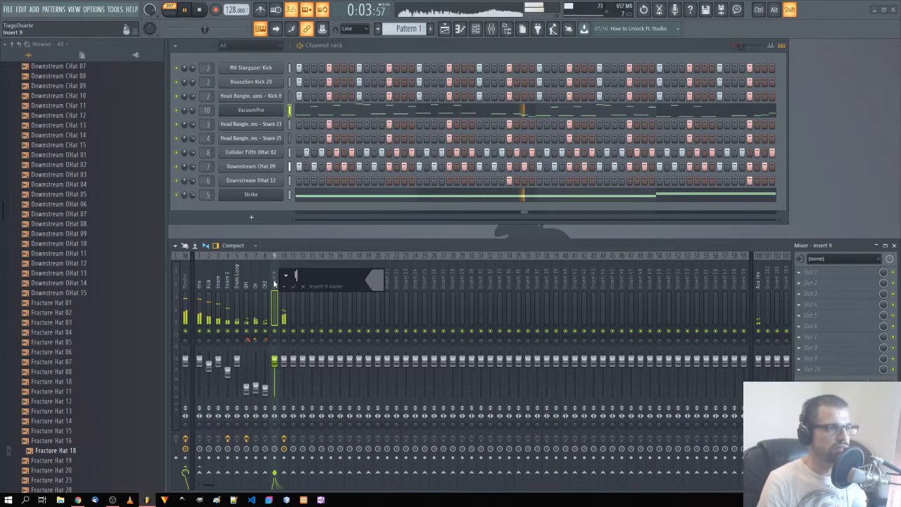
type("Instruments")
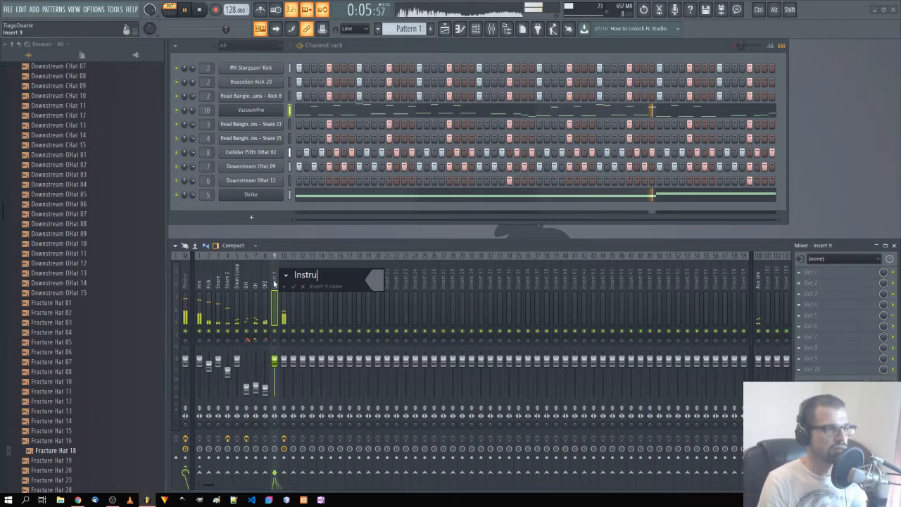
key("Return")
Step: Route the Bass track only to Instruments, and the Instruments track only to the mix track
left_click(284, 303)
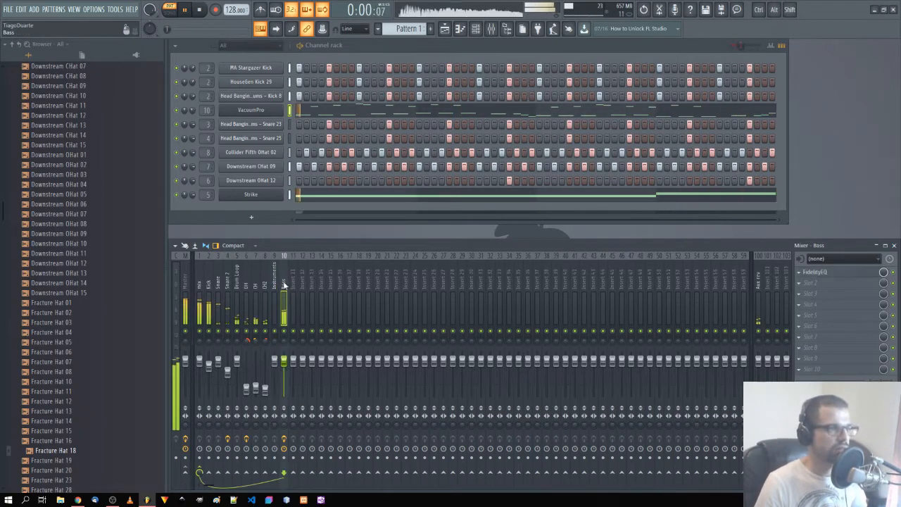
right_click(274, 471)
left_click(310, 448)
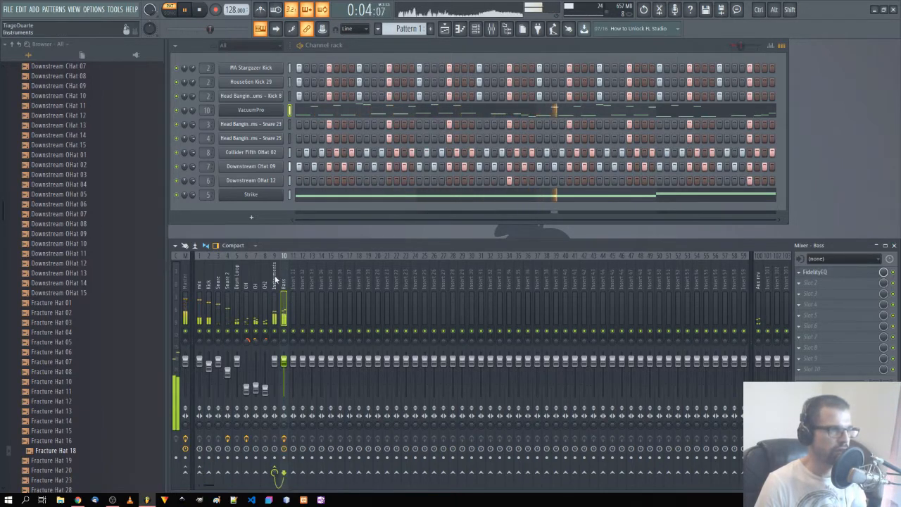
left_click(274, 300)
right_click(201, 475)
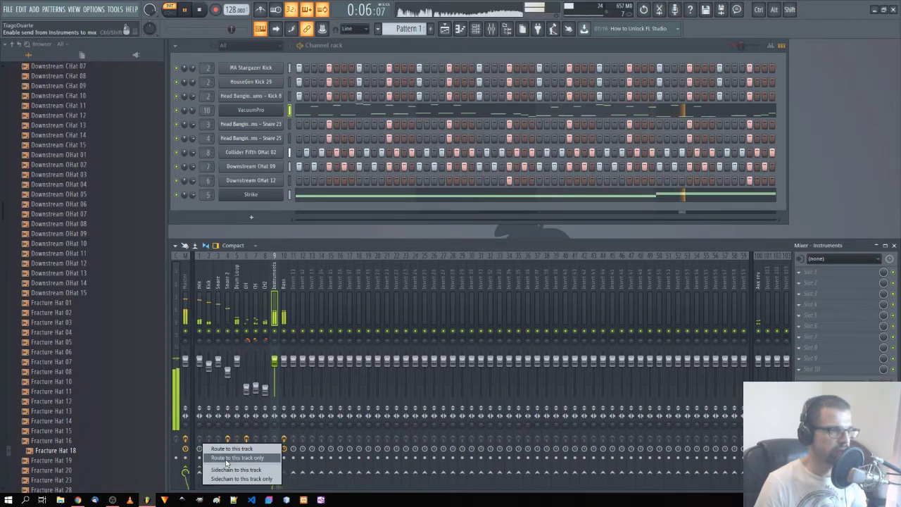
left_click(237, 447)
Step: Sidechain the Kick track to the Instruments track
left_click(209, 281)
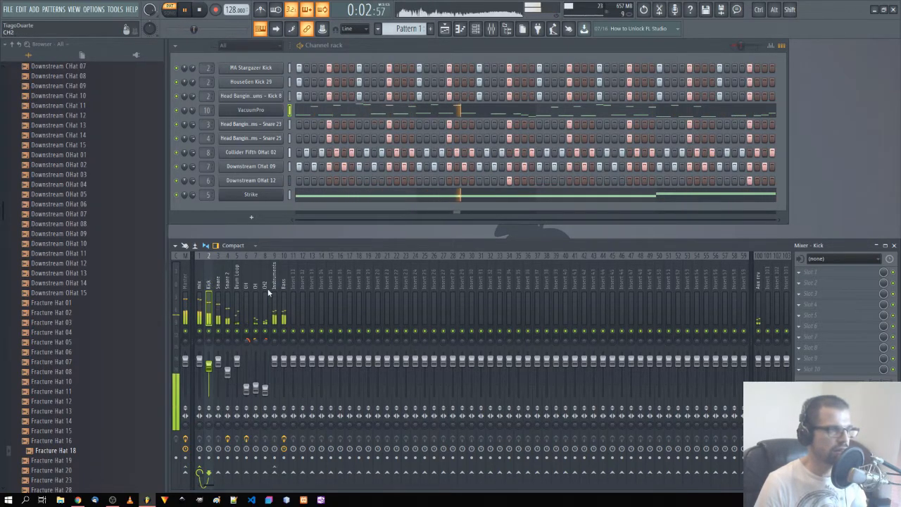
right_click(285, 472)
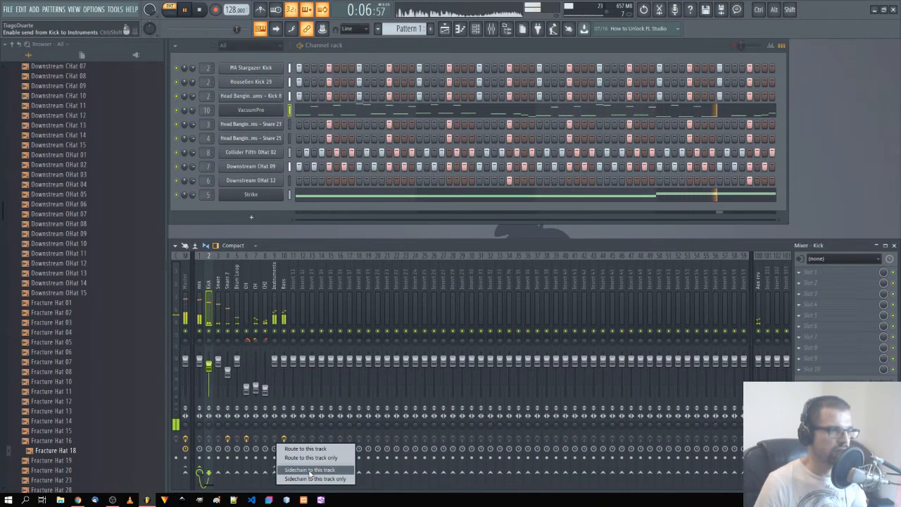
left_click(317, 471)
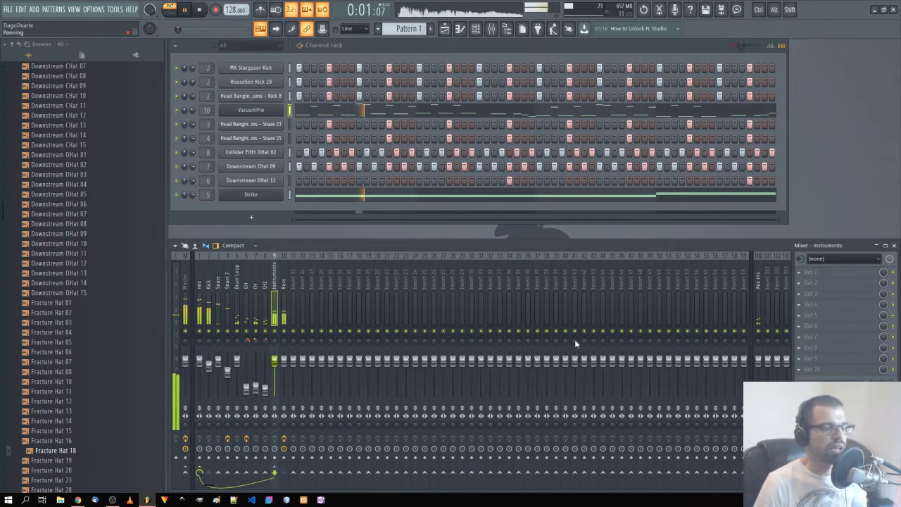
Step: Load Fruity Limiter into the first effect slot of the Instruments track and bring its window to the middle of the workspace
left_click(809, 272)
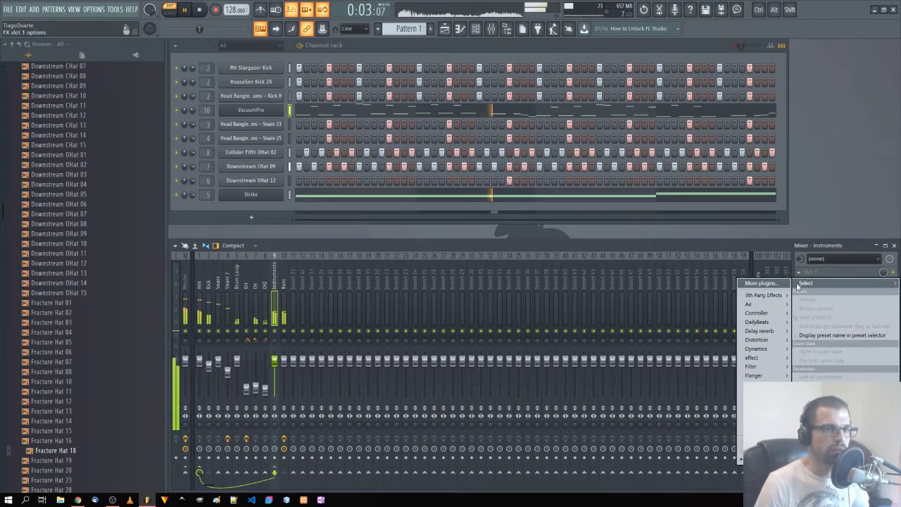
mouse_move(766, 342)
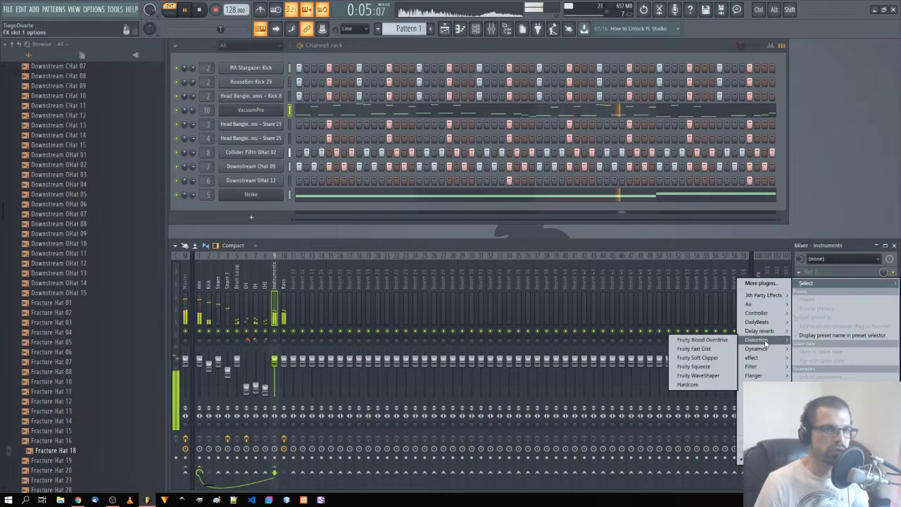
left_click(697, 352)
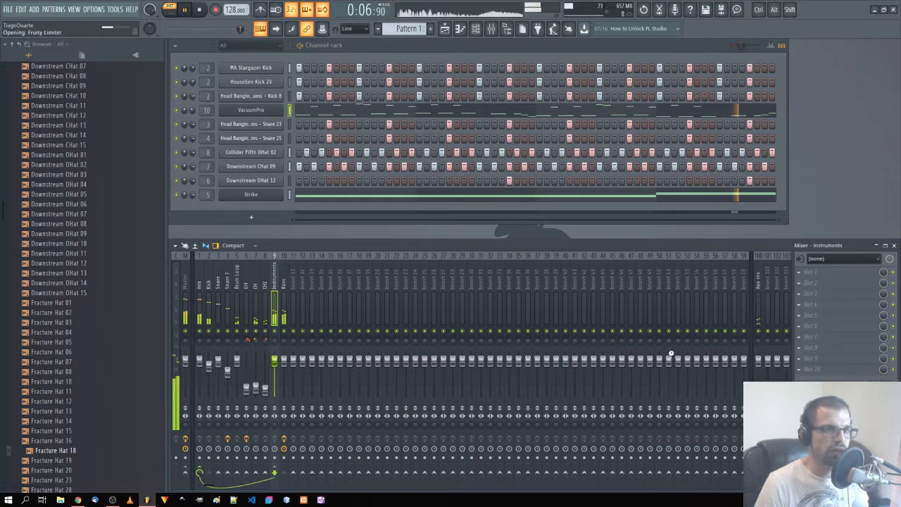
left_click_drag(291, 123, 468, 130)
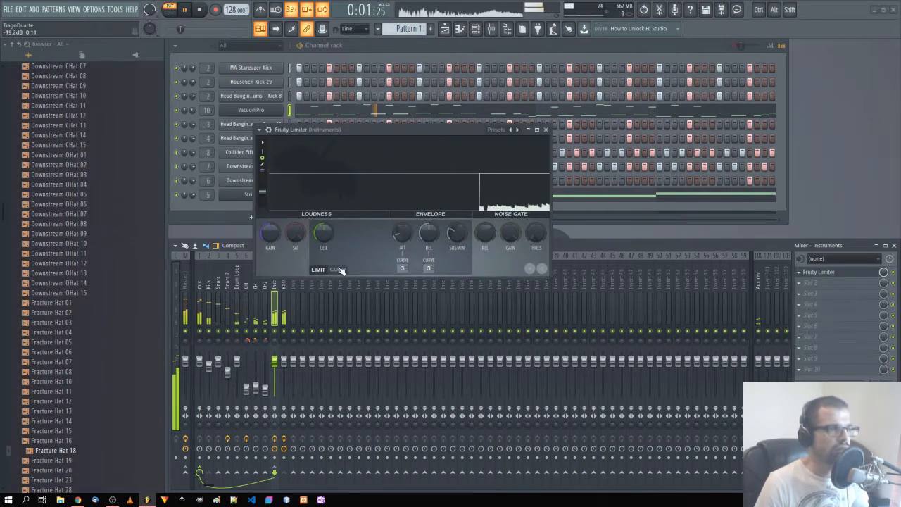
Step: Switch Fruity Limiter to compressor mode and choose Kick as its sidechain source
left_click(338, 269)
left_click(427, 268)
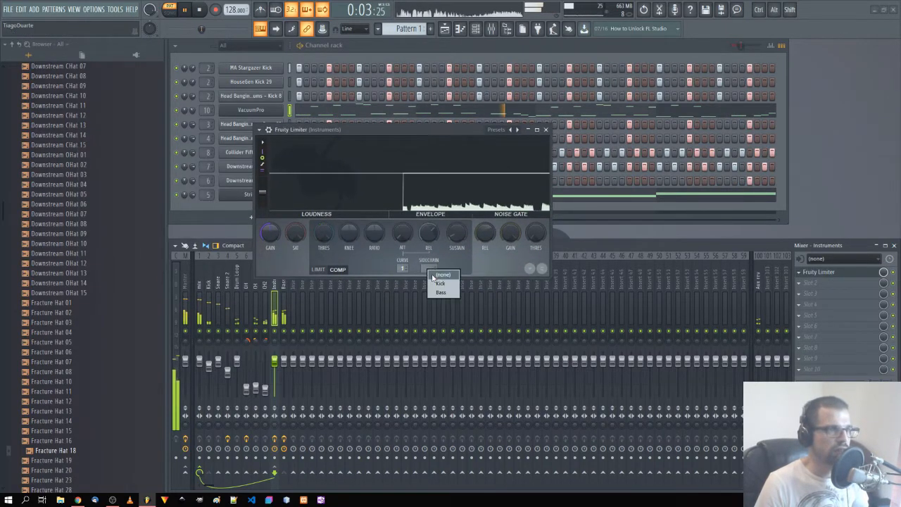
left_click(440, 284)
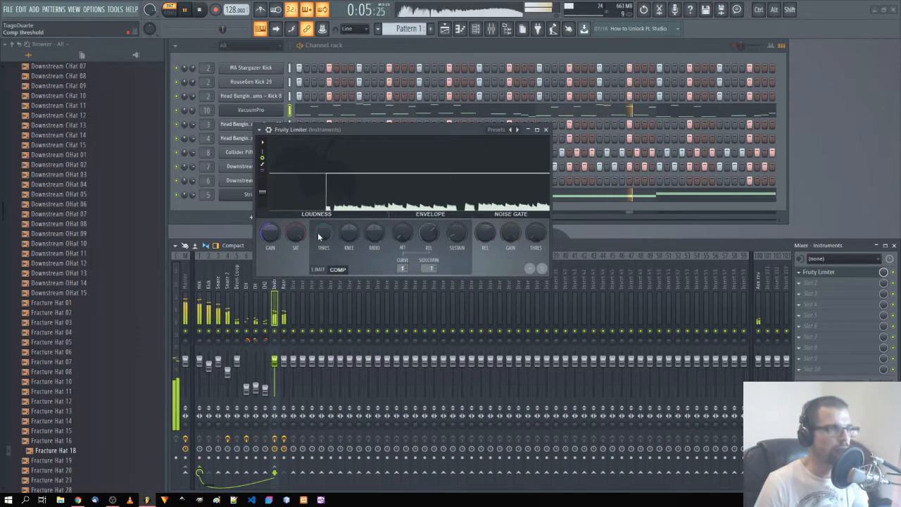
Step: Lower the compressor threshold and raise its ratio and release until the kick clearly ducks the Instruments signal, and close Fruity Limiter
left_click_drag(319, 237, 319, 254)
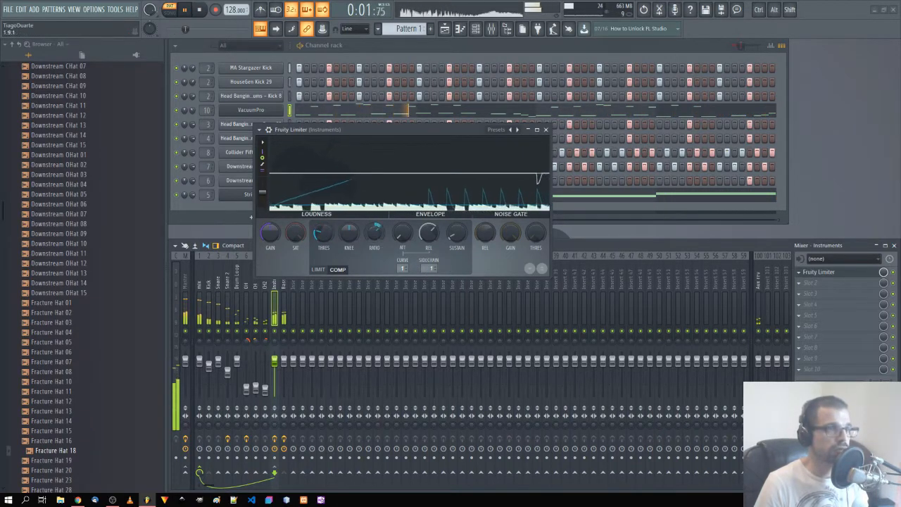
left_click_drag(320, 236, 320, 275)
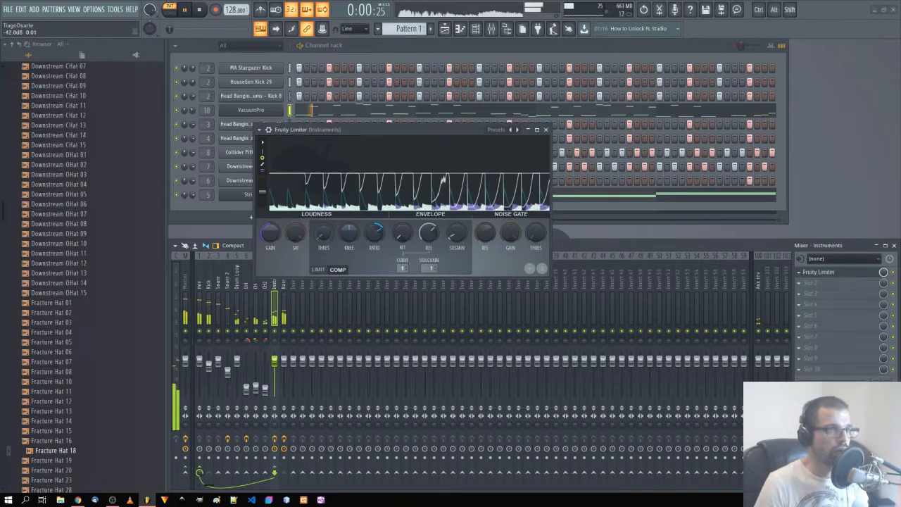
left_click_drag(319, 233, 319, 218)
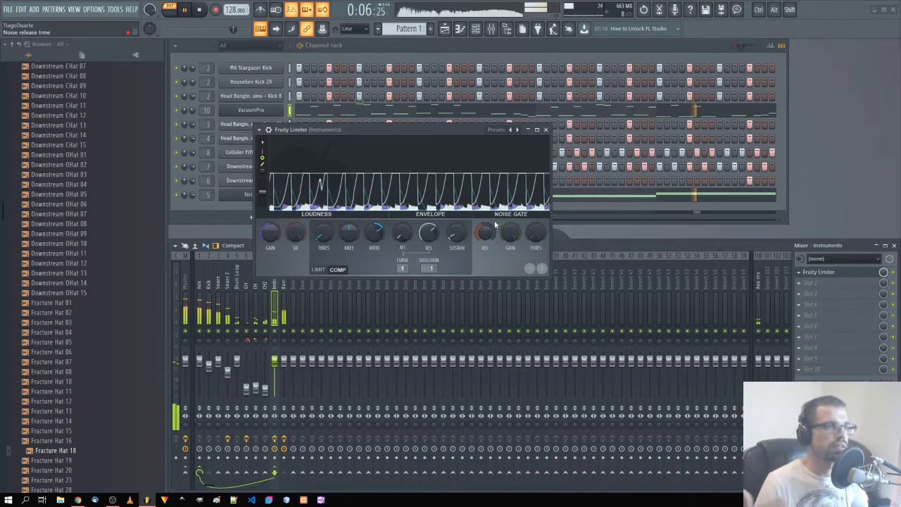
left_click(546, 130)
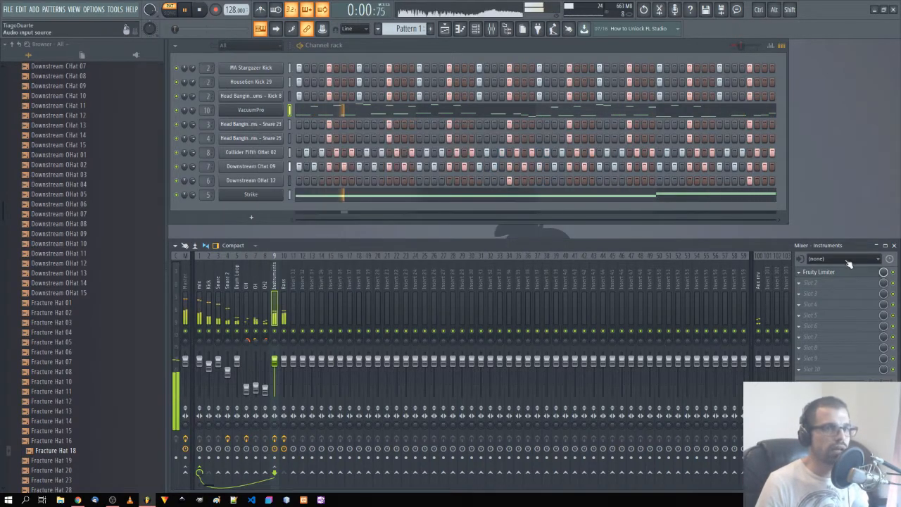
Step: Load Gross Beat into the second effect slot of the Instruments track, center its window and choose the Sidechain volume preset
left_click(822, 285)
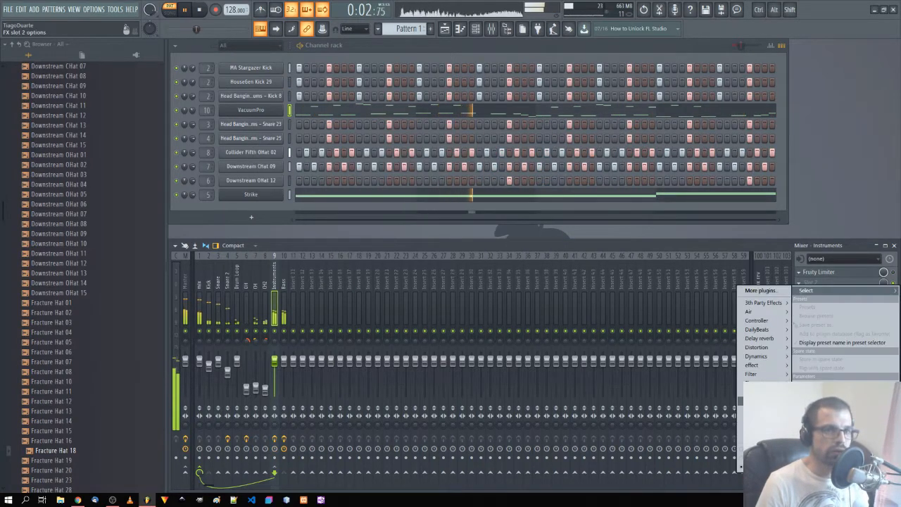
mouse_move(756, 401)
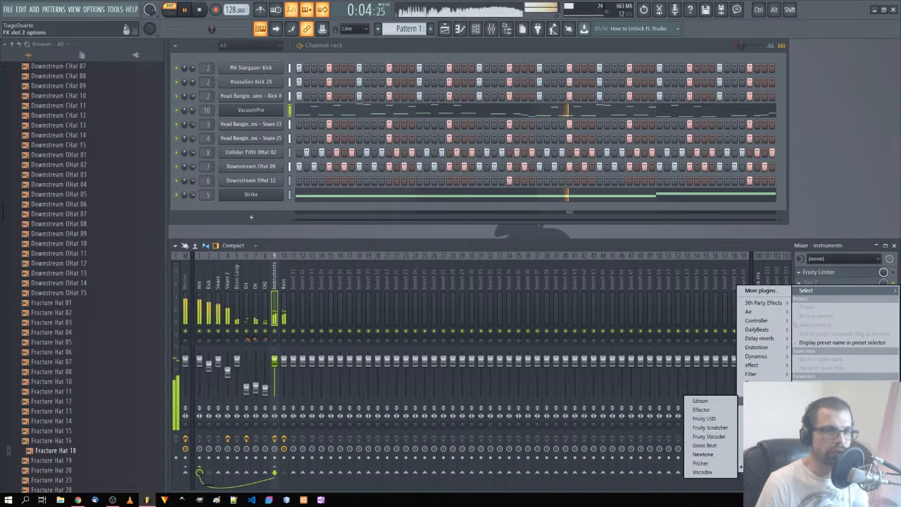
left_click(708, 446)
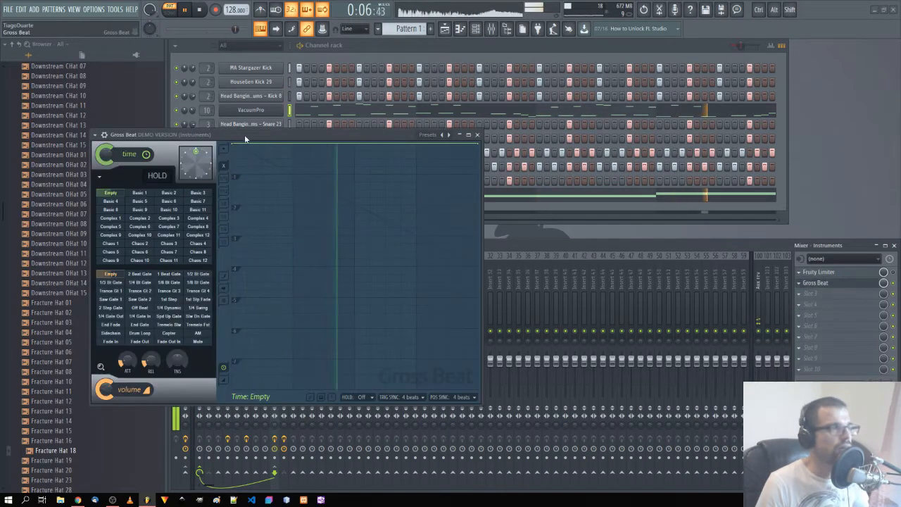
left_click_drag(245, 134, 394, 123)
left_click(255, 318)
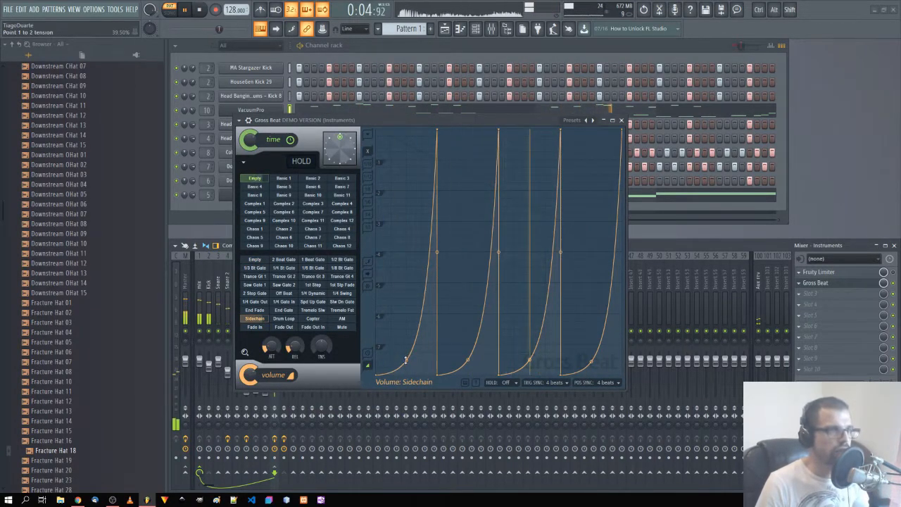
Step: Flatten the four rising curves of the Sidechain volume envelope to a tension of about 12% each
left_click_drag(405, 360, 406, 299)
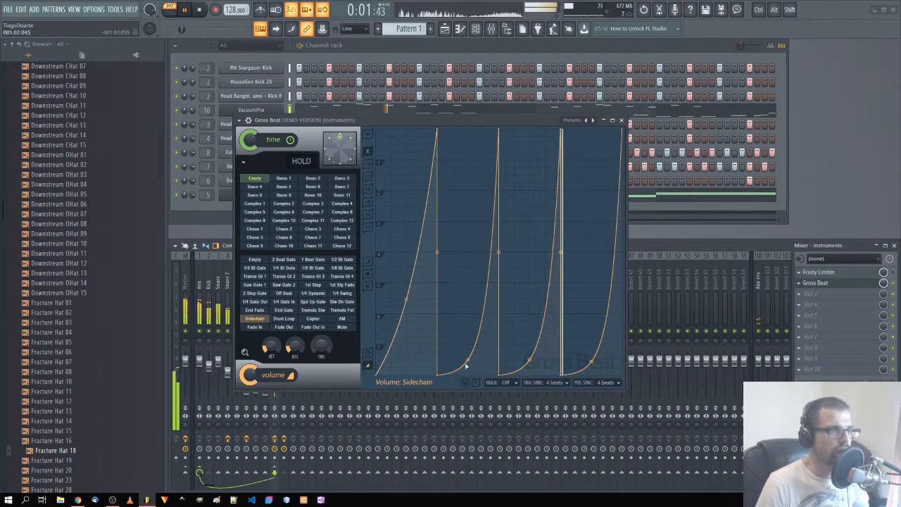
left_click_drag(466, 365, 468, 302)
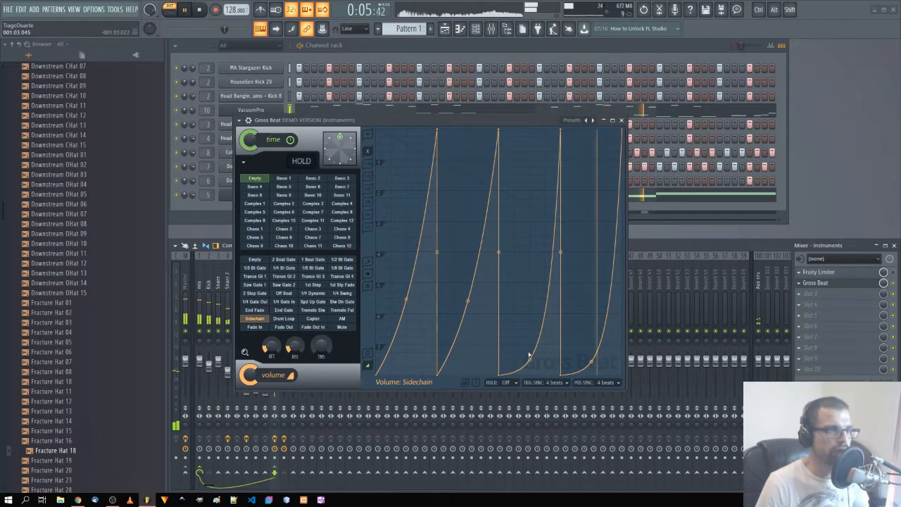
left_click_drag(529, 355, 529, 303)
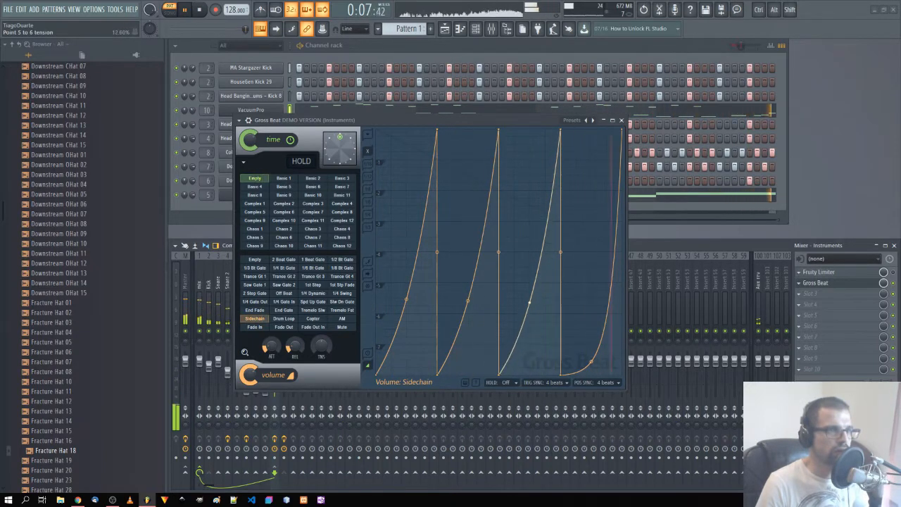
left_click_drag(591, 361, 591, 298)
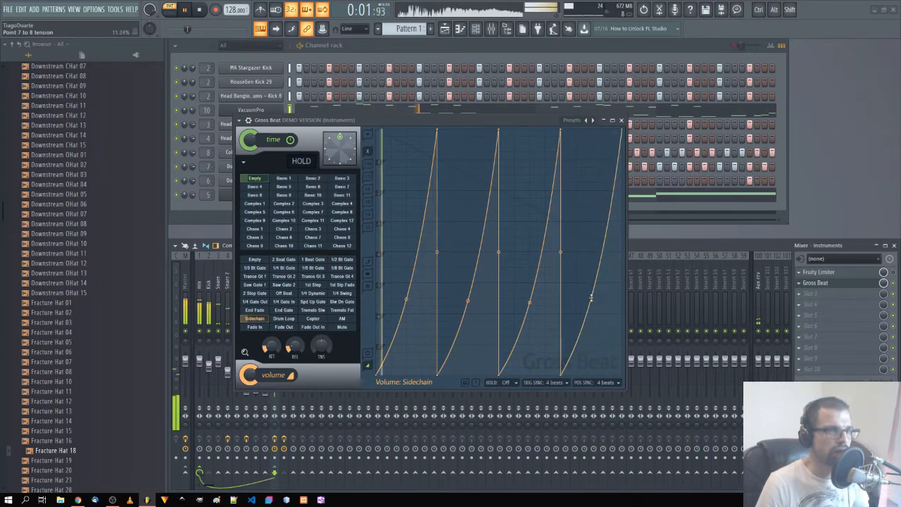
Step: Raise the low starting points of all four envelope curves to about a quarter of the volume height and close Gross Beat
left_click_drag(561, 375, 557, 310)
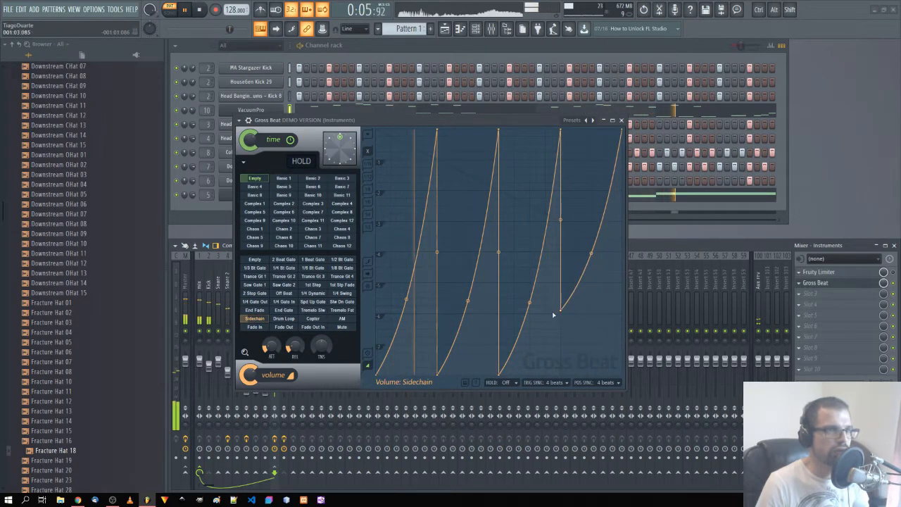
left_click_drag(497, 375, 498, 309)
left_click_drag(437, 374, 437, 311)
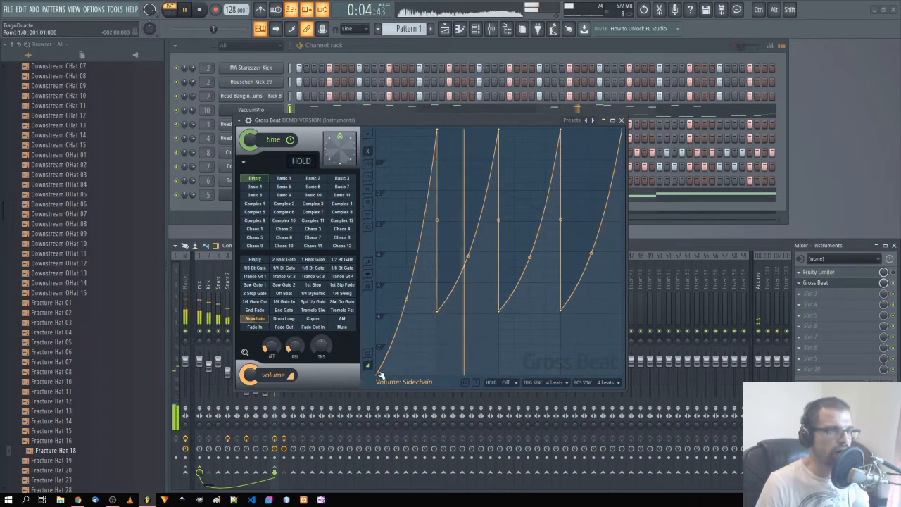
left_click_drag(379, 375, 376, 310)
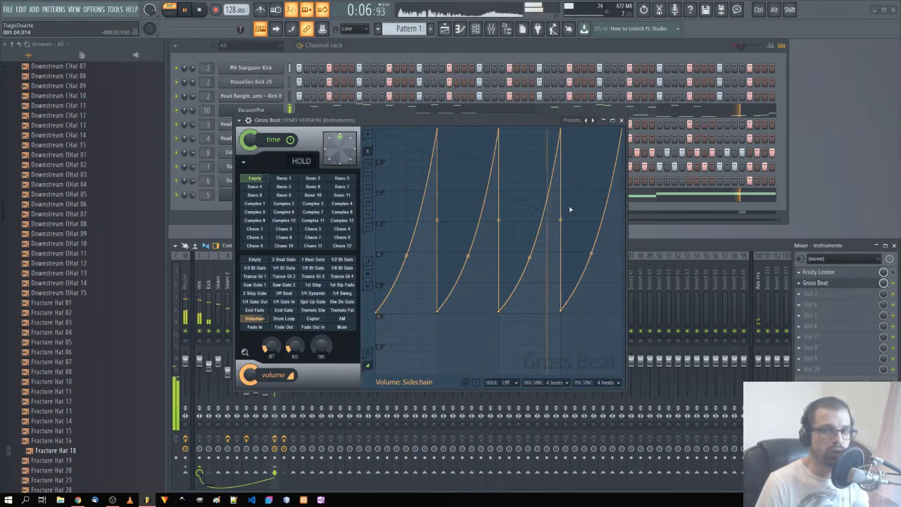
left_click(620, 121)
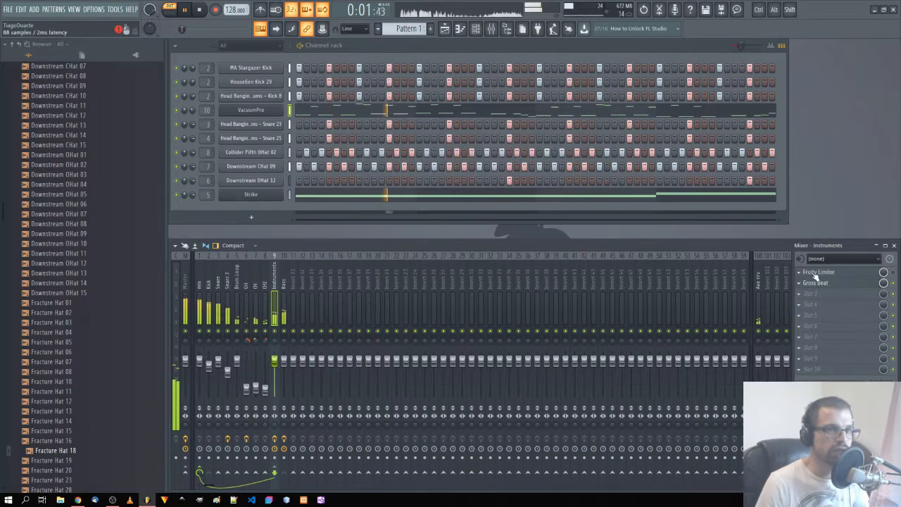
Step: Remove Gross Beat from the second effect slot of the Instruments track and check the response in Fruity Limiter
left_click(849, 289)
mouse_move(816, 279)
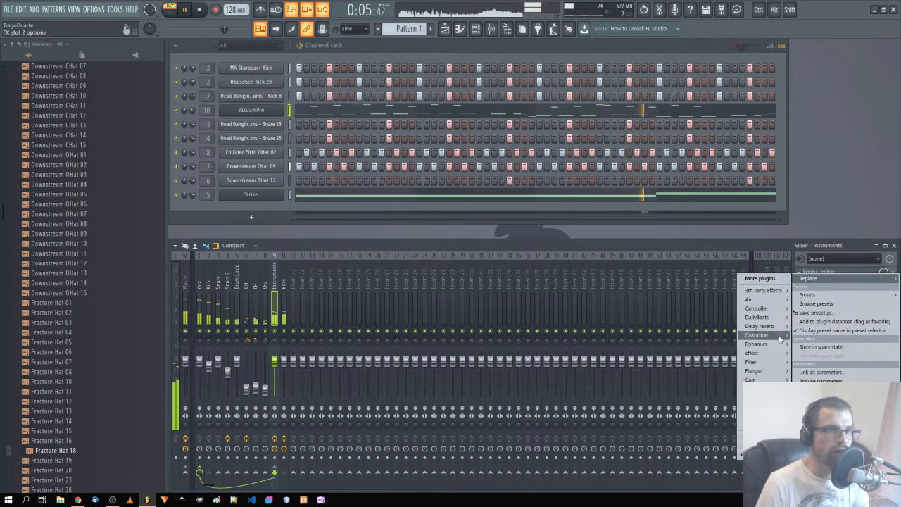
left_click(758, 455)
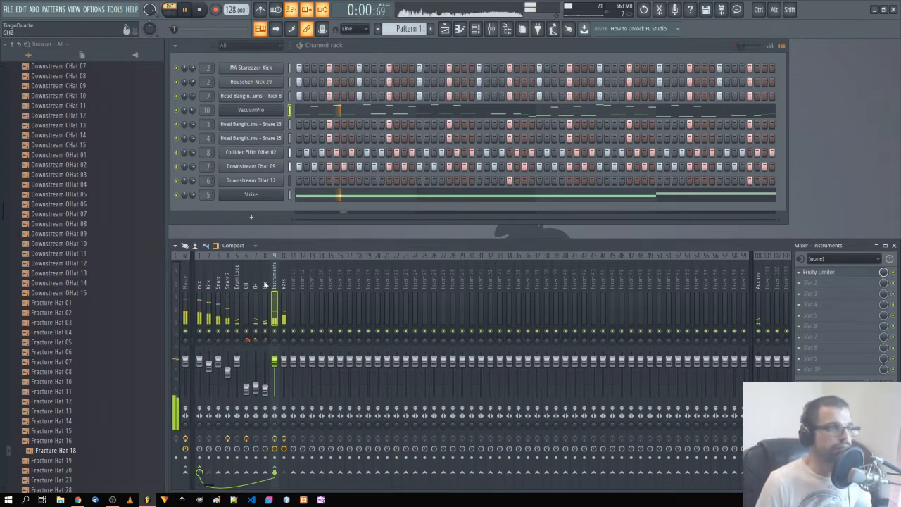
left_click(833, 274)
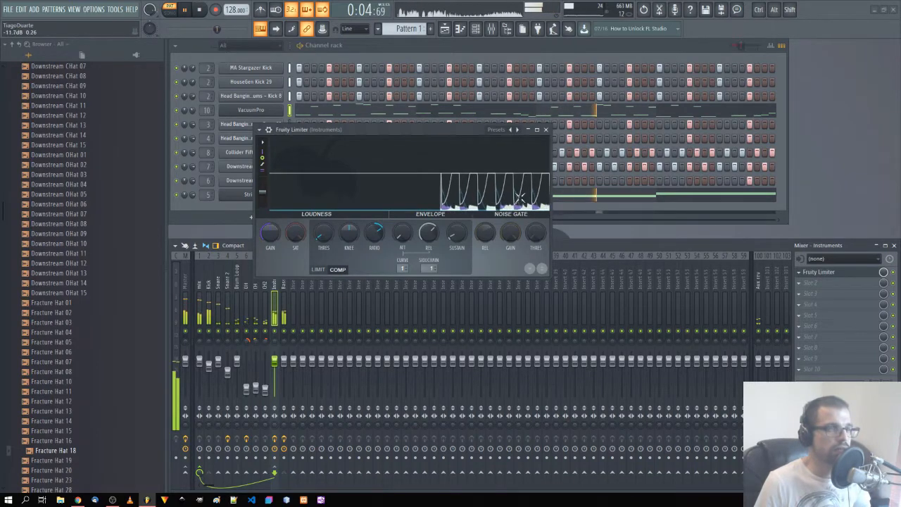
key("Escape")
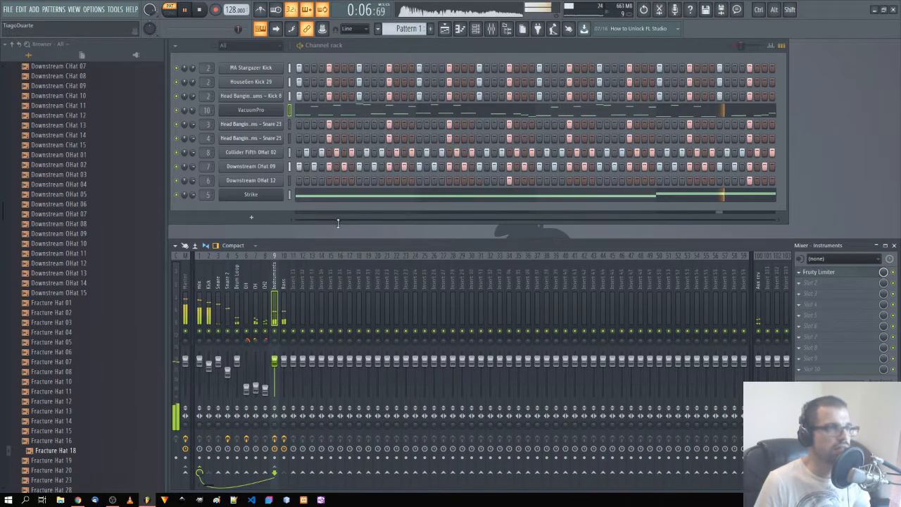
Step: Rename the Strike channel as Drum Loop and the VacuumPro channel as Bass
left_click(257, 201, "shift")
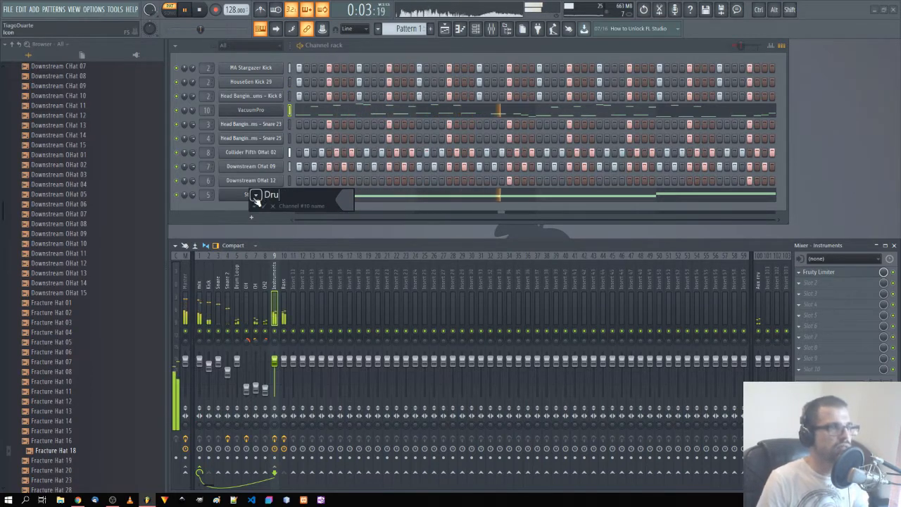
key("Return")
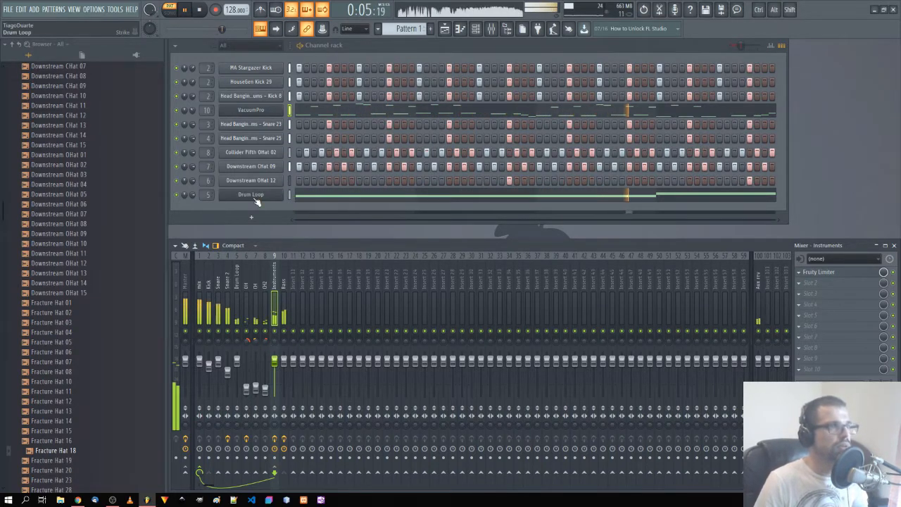
left_click(264, 115, "shift")
type("Bass")
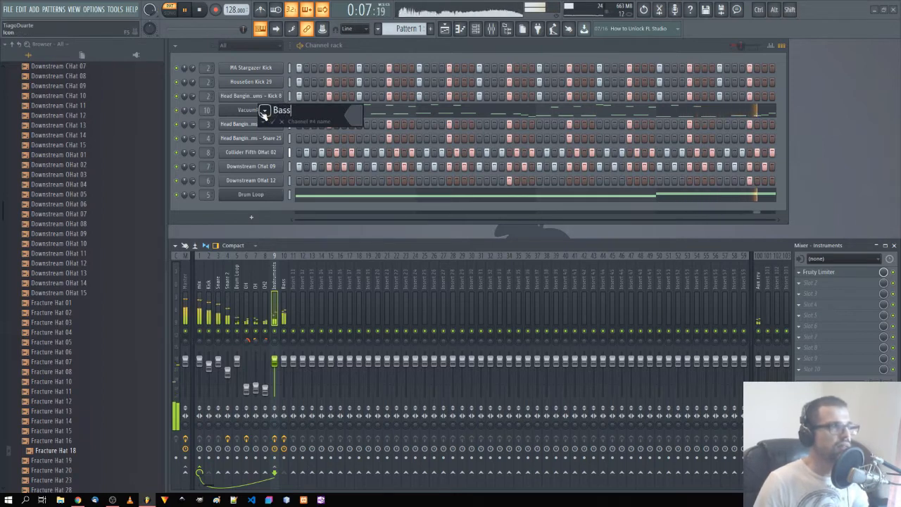
key("Return")
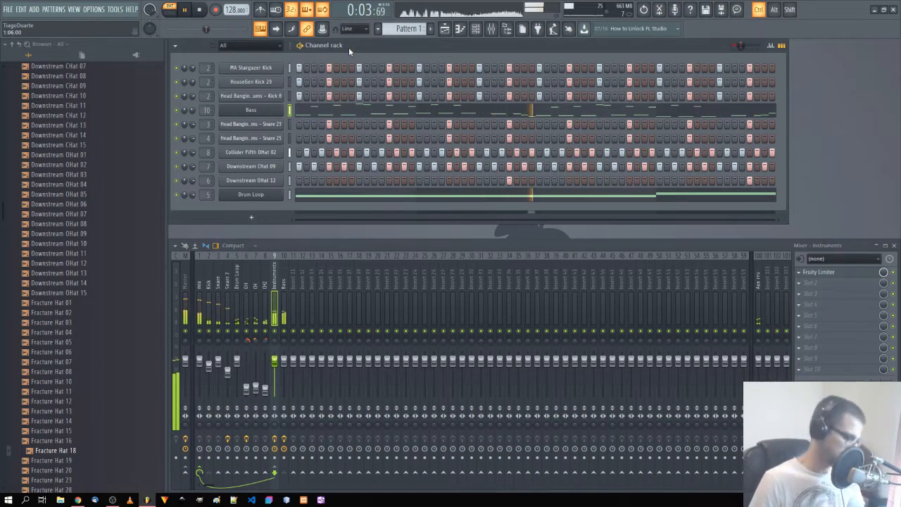
Step: Cut the Bass notes out of Pattern 1, stop playback and open the Playlist
key("ctrl+x")
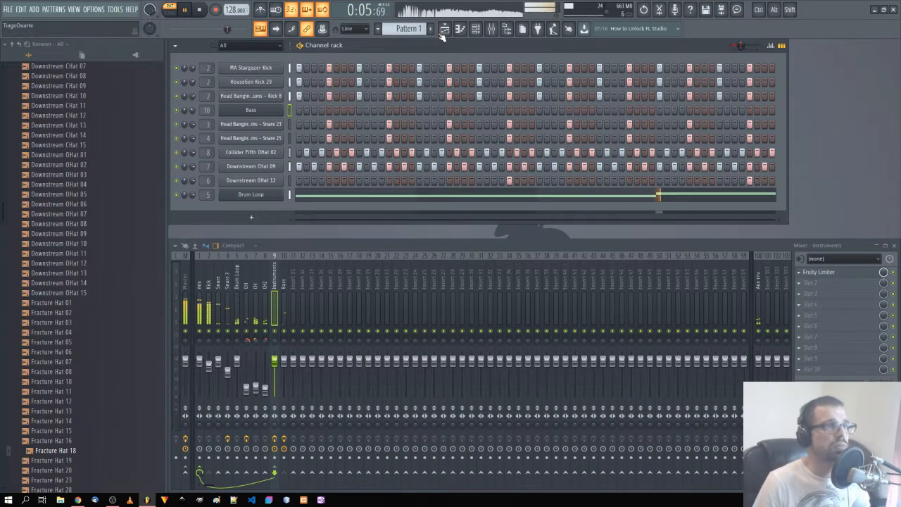
key("space")
key("F5")
Step: With snapping set to Bar, place two consecutive Pattern 1 clips on Track 1 from bar 1 and select their eight bars
left_click(307, 89)
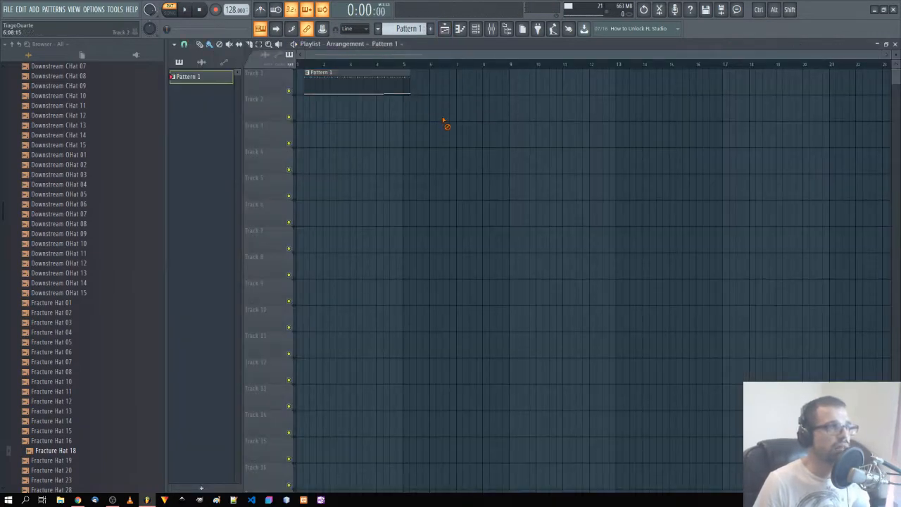
left_click(184, 44)
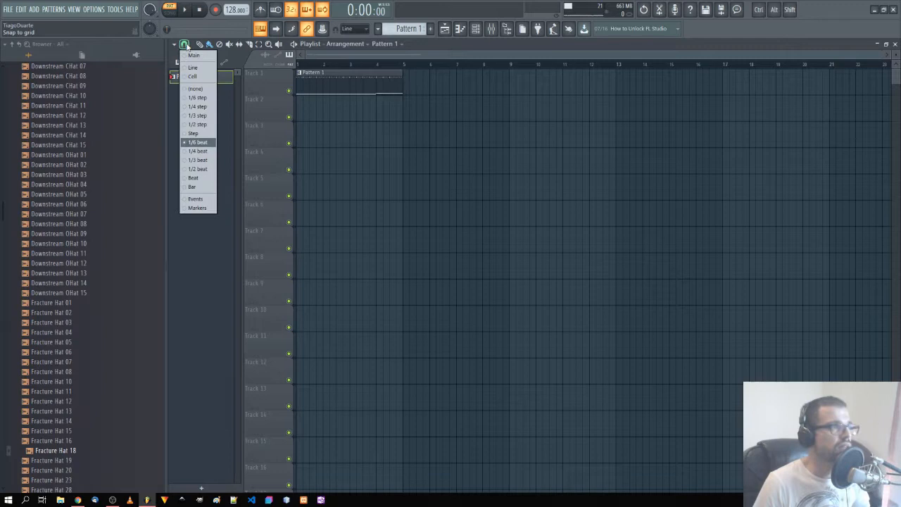
left_click(203, 187)
left_click(413, 86)
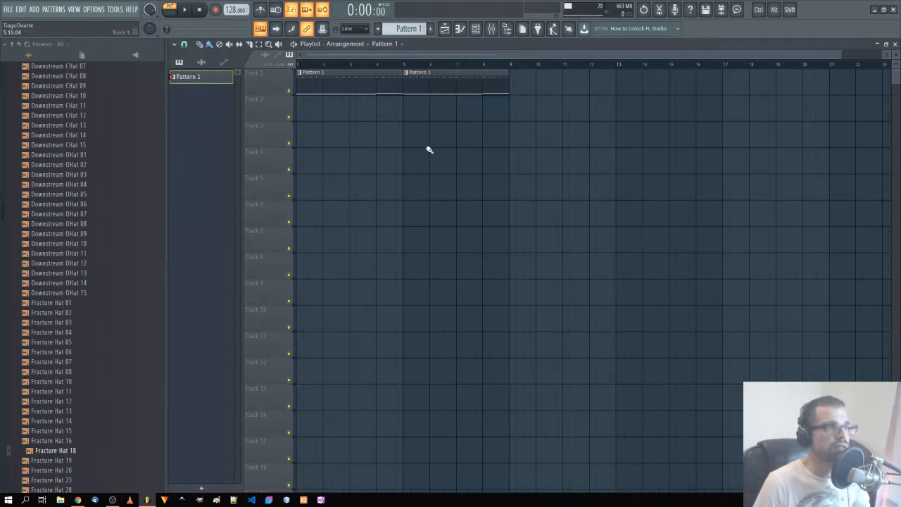
left_click_drag(509, 68, 297, 69)
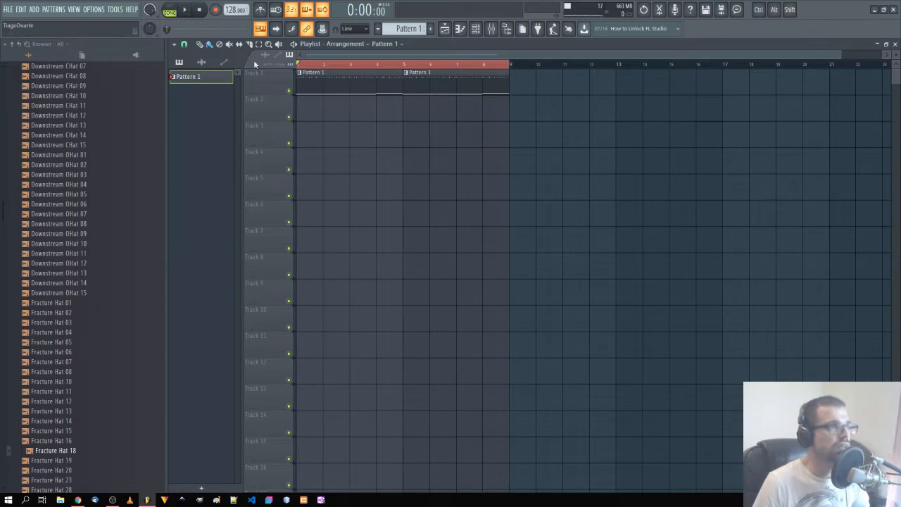
Step: Create Pattern 2 with its default name, place it on Track 2 at bar 1 stretched over eight bars, and close the Playlist
left_click(203, 489)
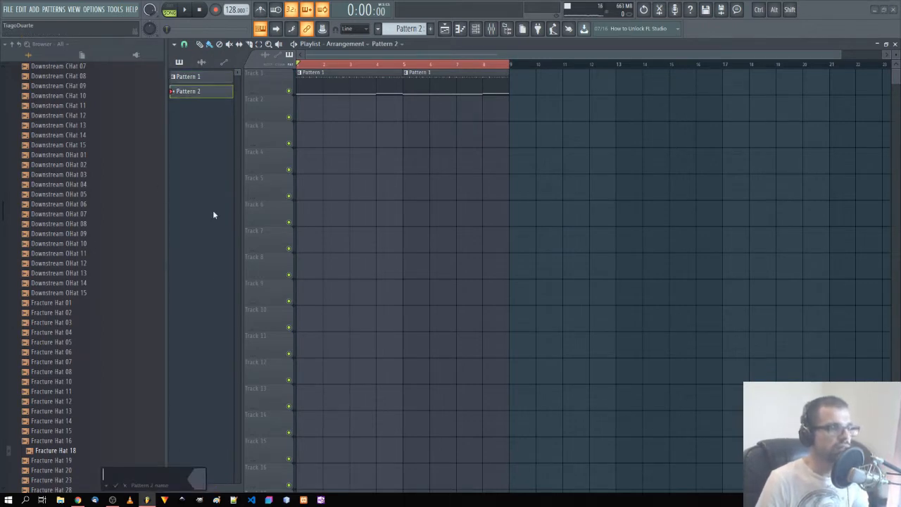
key("Return")
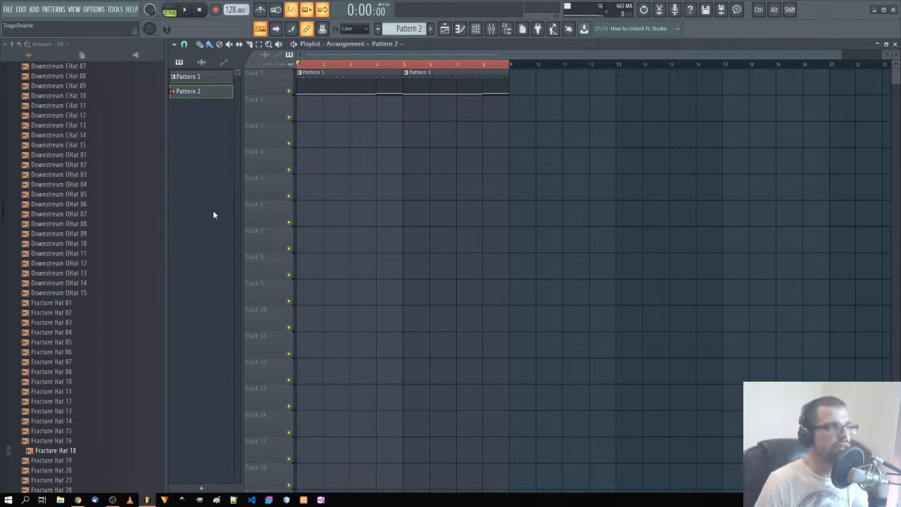
left_click(306, 111)
left_click_drag(319, 110, 494, 115)
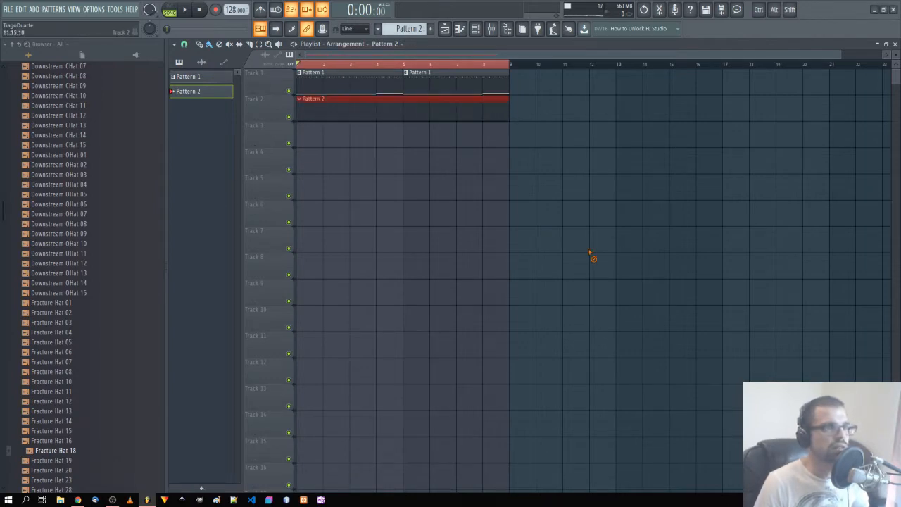
left_click(895, 45)
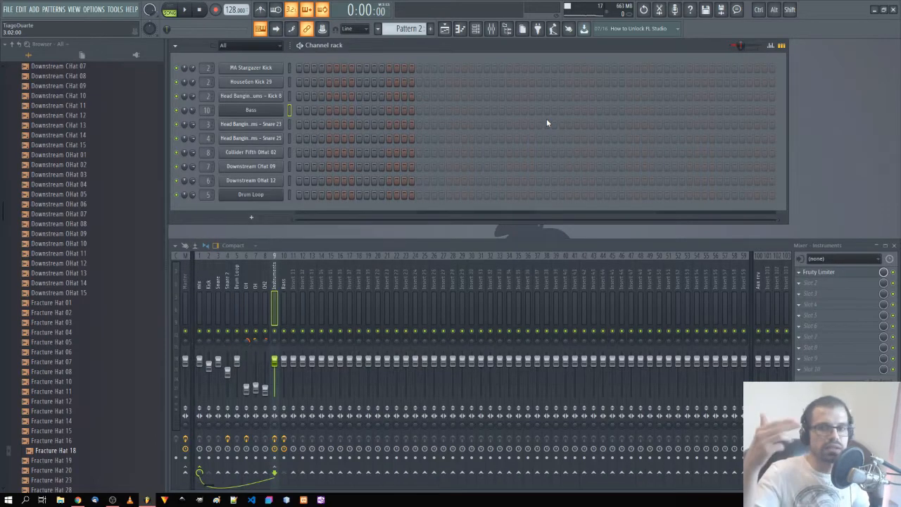
Step: Paste the cut notes into the Bass channel's piano roll in Pattern 2 and close the piano roll
right_click(256, 111)
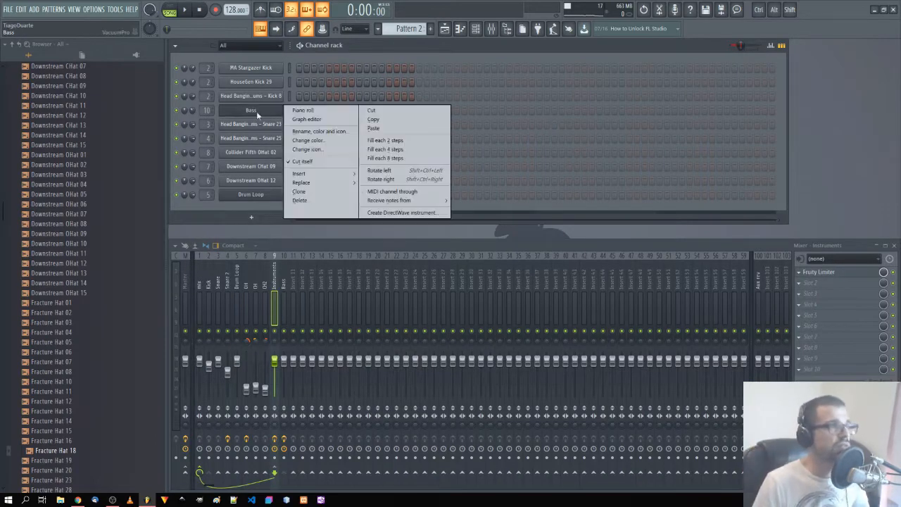
left_click(304, 112)
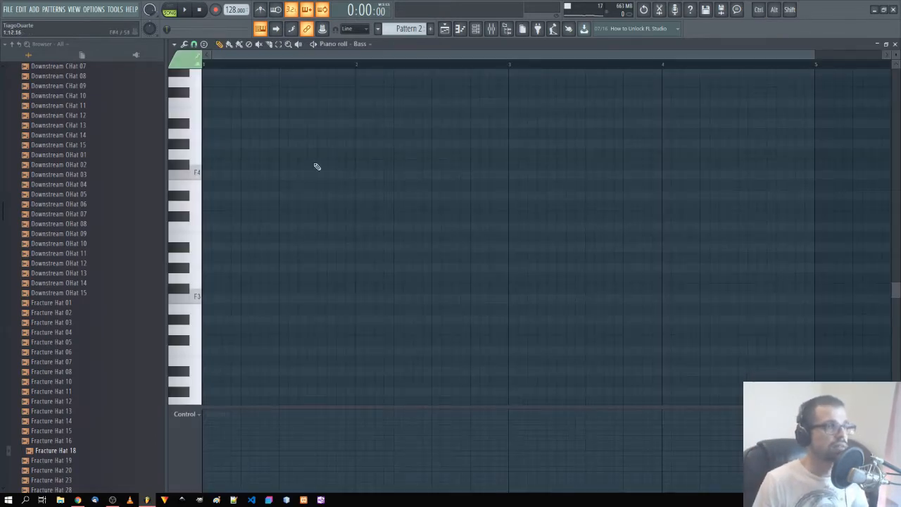
left_click(894, 44)
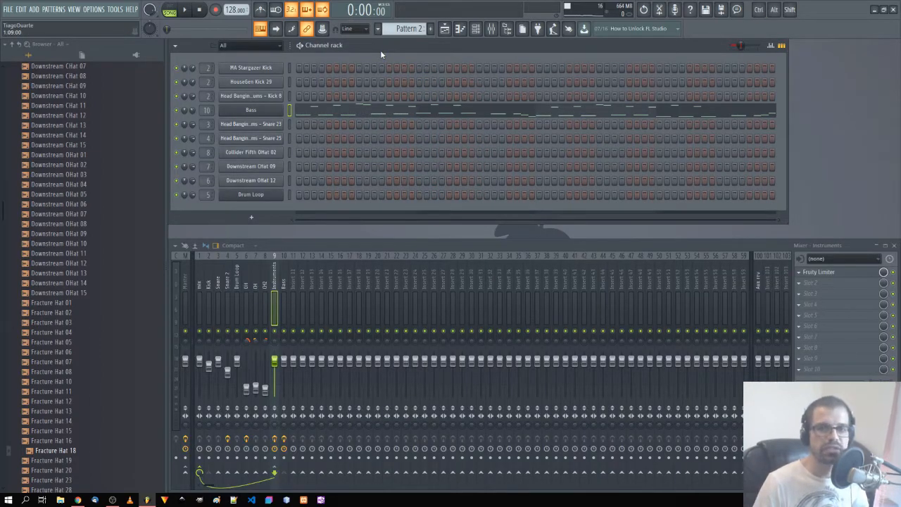
Step: Reopen the Bass piano roll and duplicate all four bars of notes so the copy starts at bar 5
left_click(387, 117)
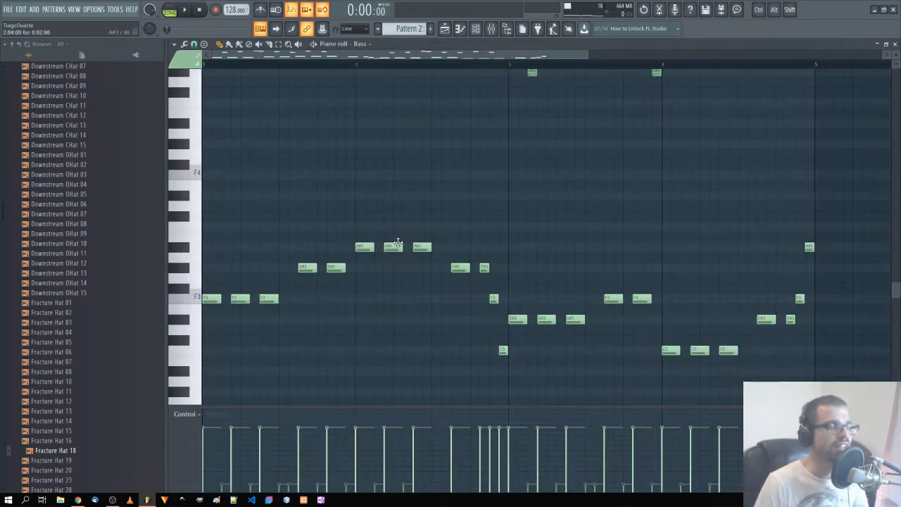
scroll(535, 185, "down", 6, "ctrl")
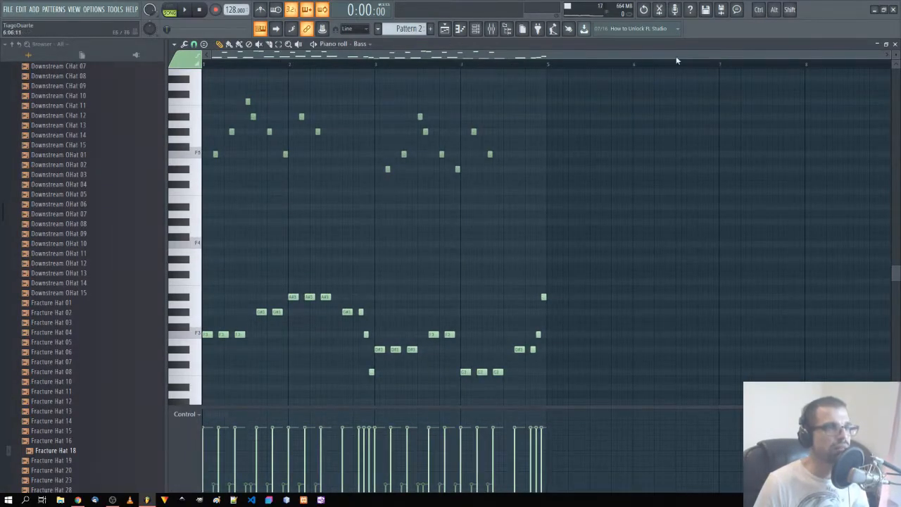
left_click(421, 27)
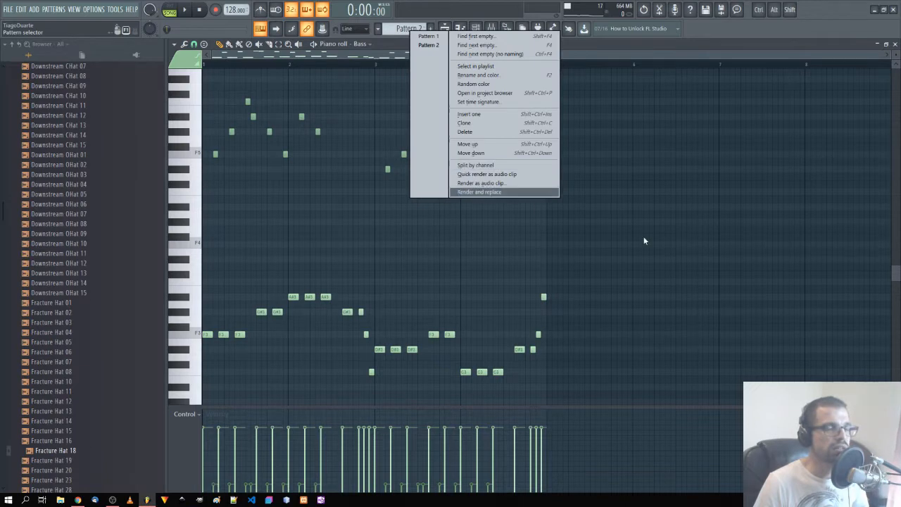
left_click_drag(570, 349, 201, 74)
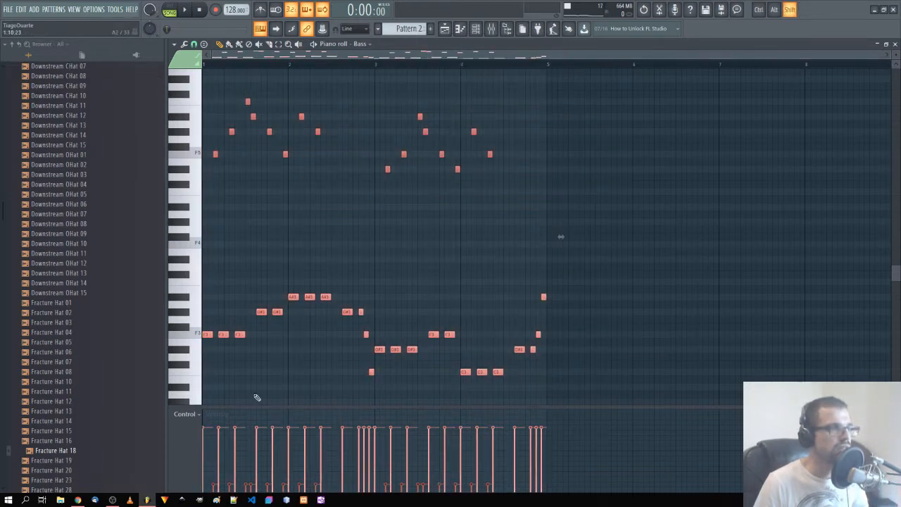
left_click_drag(207, 335, 553, 337)
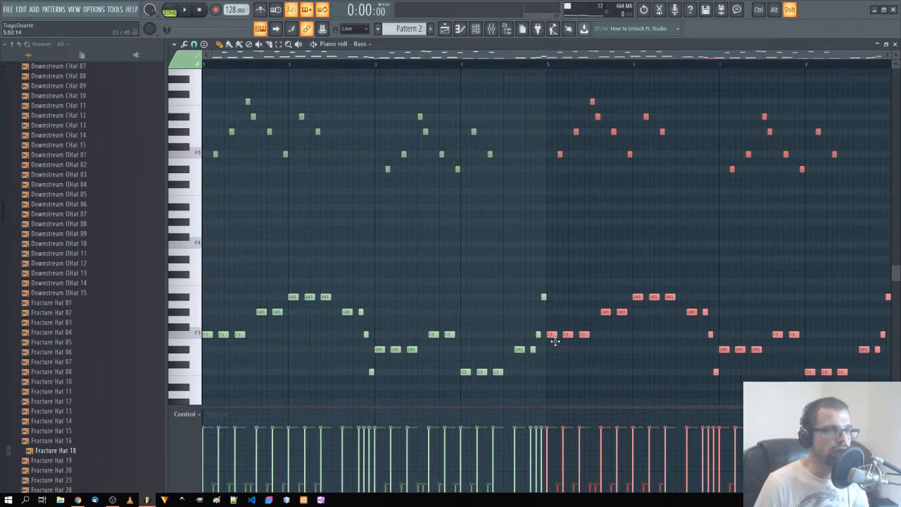
left_click(610, 211)
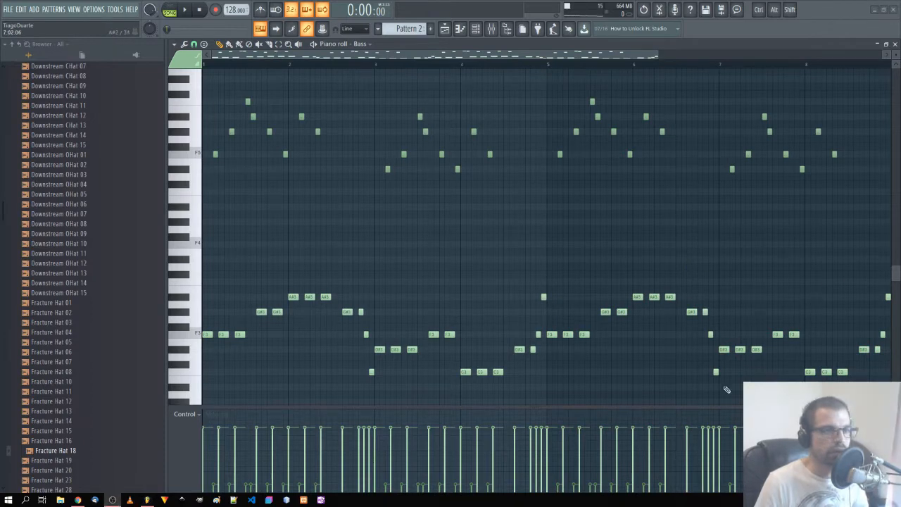
Step: During playback, raise bar 8's first three low notes to G#3 and its ending run to A#3, C4, D#4 and F4
key("space")
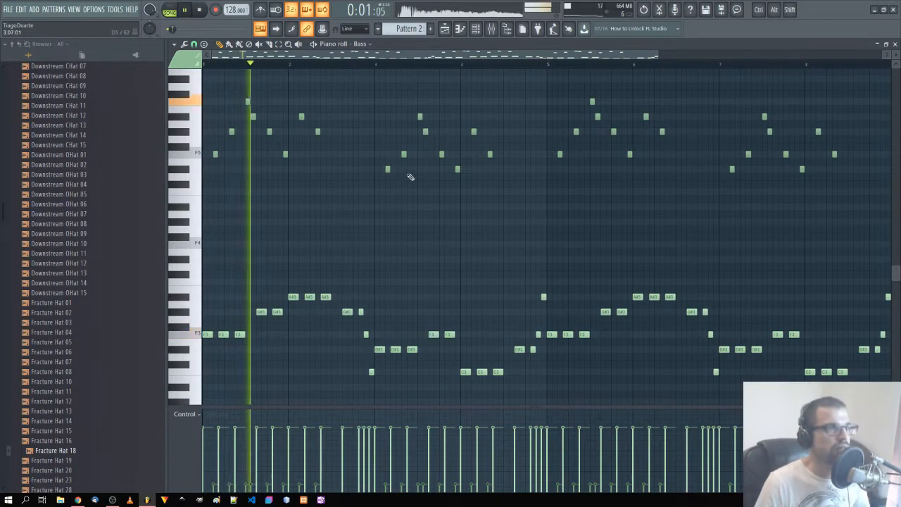
left_click_drag(613, 228, 396, 222)
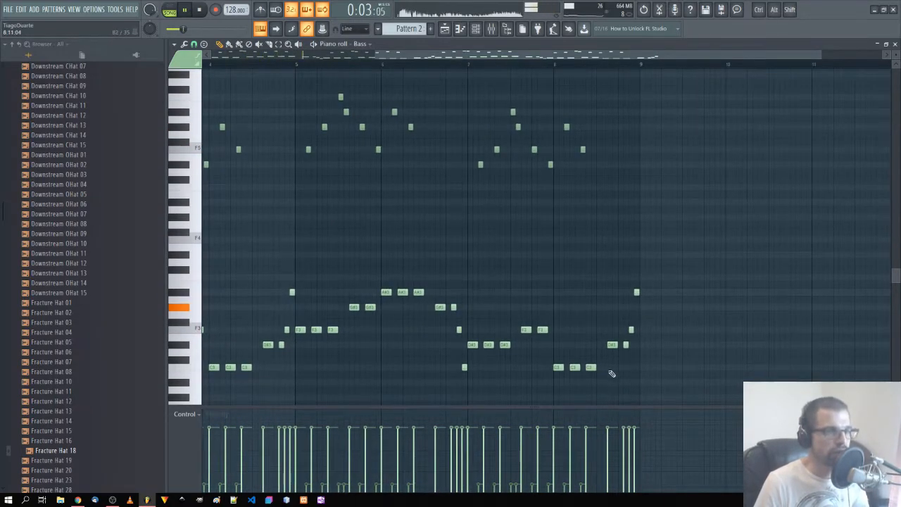
left_click_drag(600, 374, 556, 305)
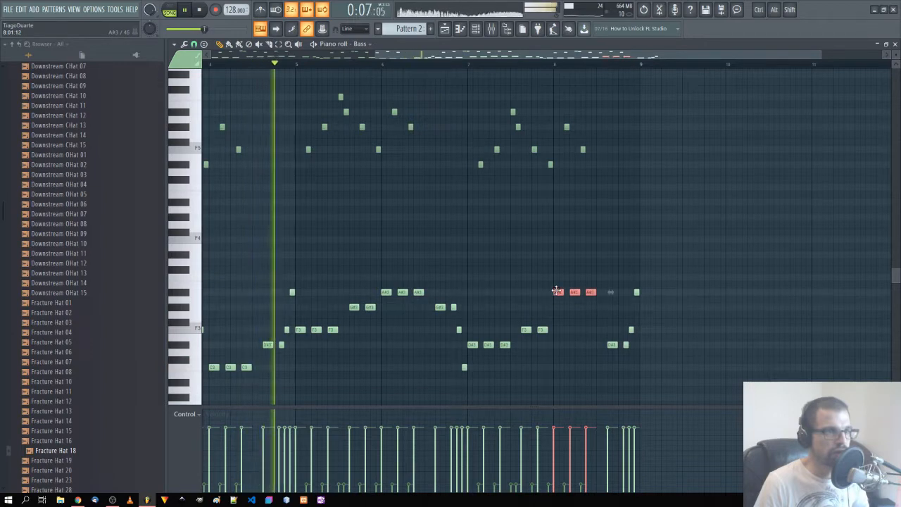
left_click_drag(655, 276, 611, 383)
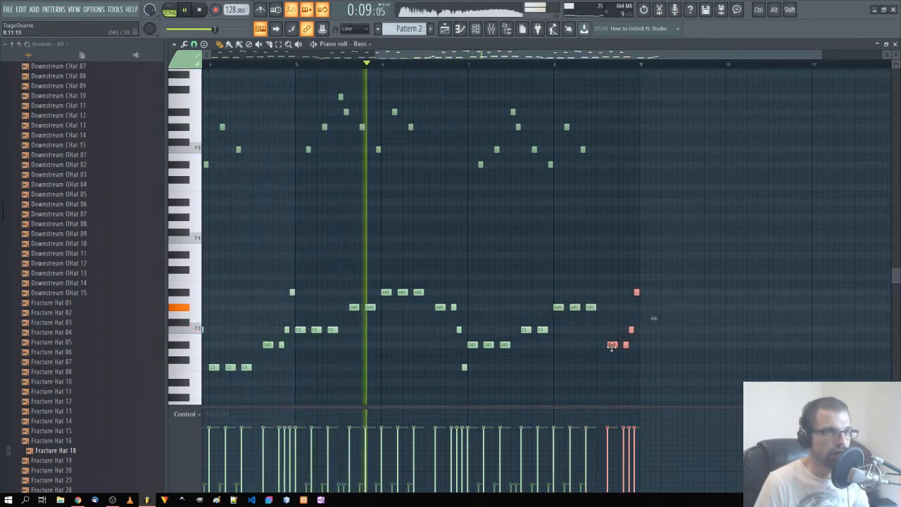
left_click_drag(610, 343, 629, 254)
left_click(639, 356, "ctrl")
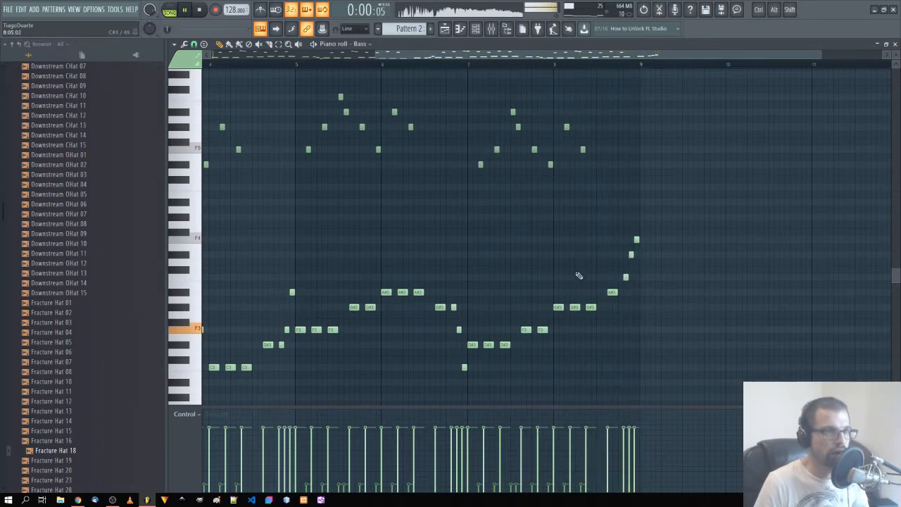
Step: Extend the upper melody in bar 8 by raising its last F5 note to A#5 and adding short C6 and D#6 notes
right_click(574, 254, "ctrl")
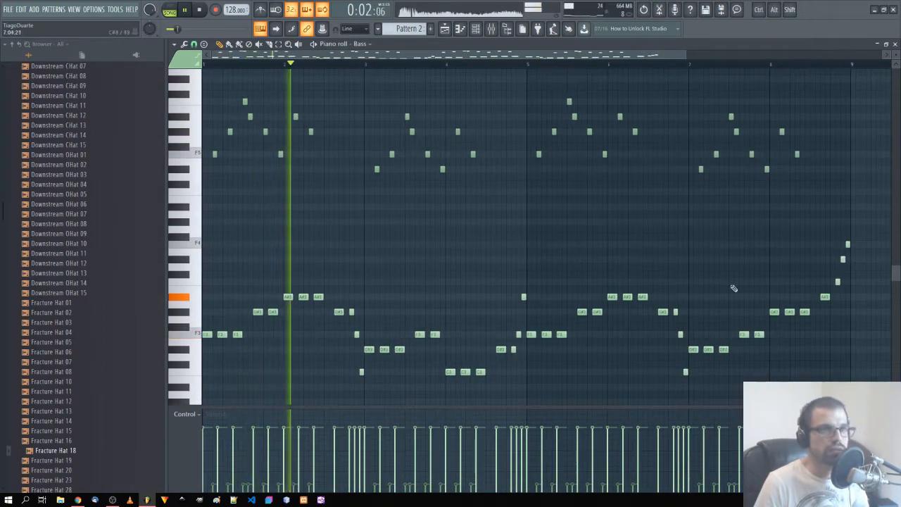
scroll(824, 186, "up", 4)
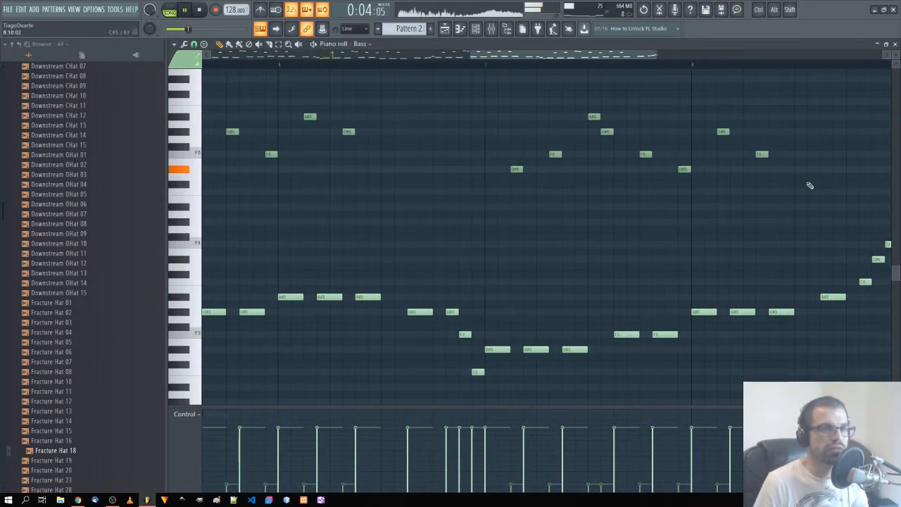
left_click_drag(739, 169, 526, 198)
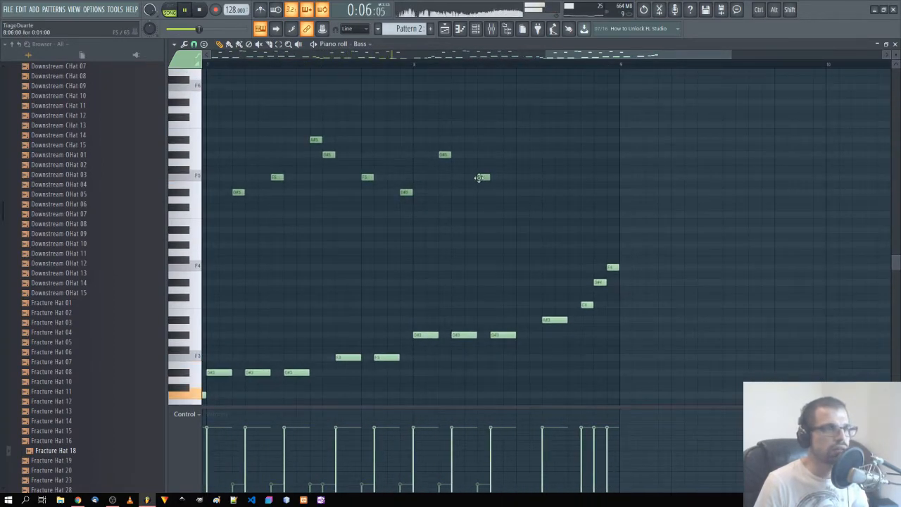
double_click(485, 178)
left_click(505, 186)
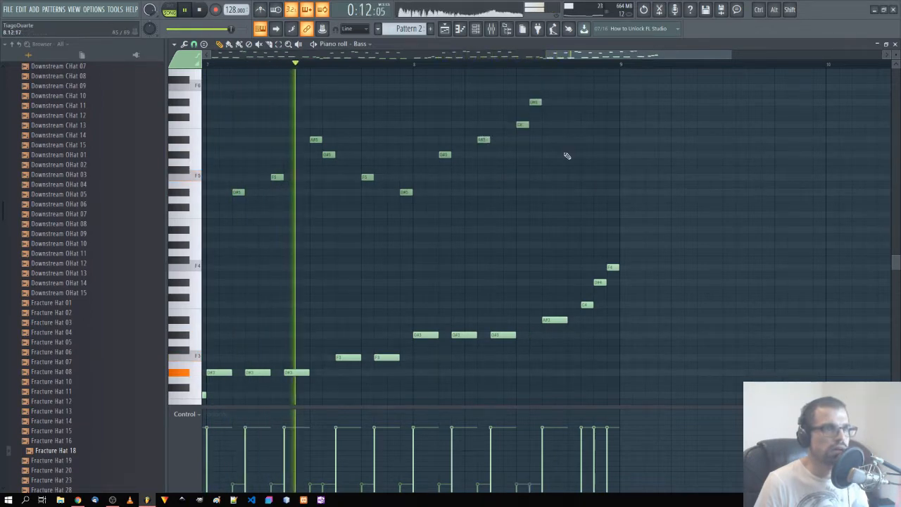
Step: Add a short C6 note after the D#6 in bar 8 of the Bass melody and close the piano roll
left_click(573, 116)
left_click_drag(574, 116, 574, 125)
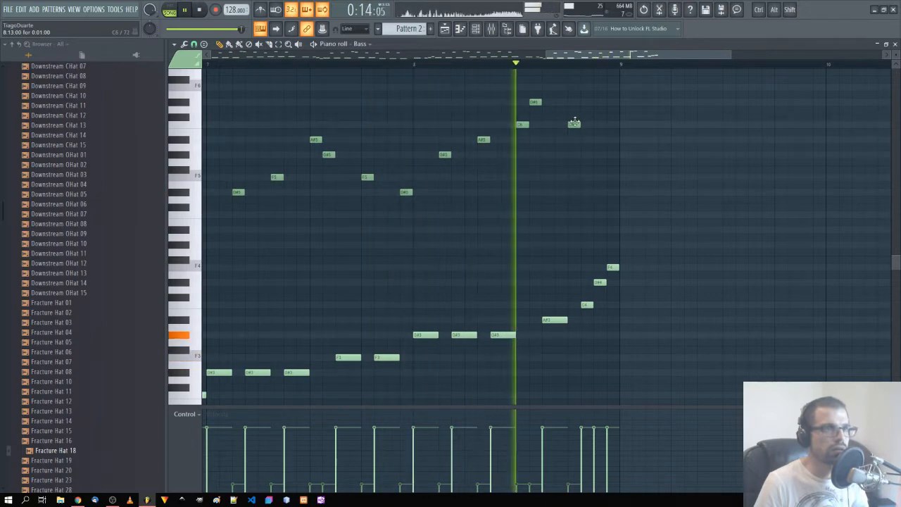
right_click(626, 184, "ctrl")
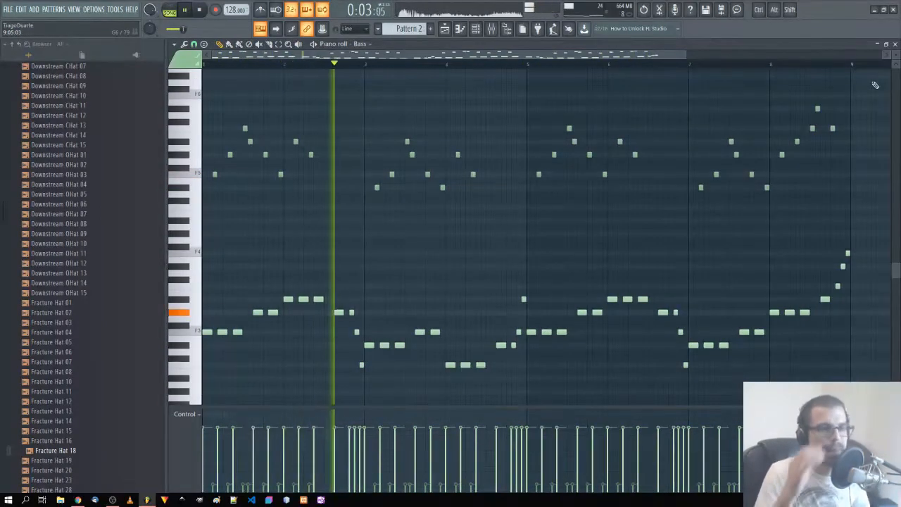
scroll(880, 77, "up", 1)
left_click(895, 44)
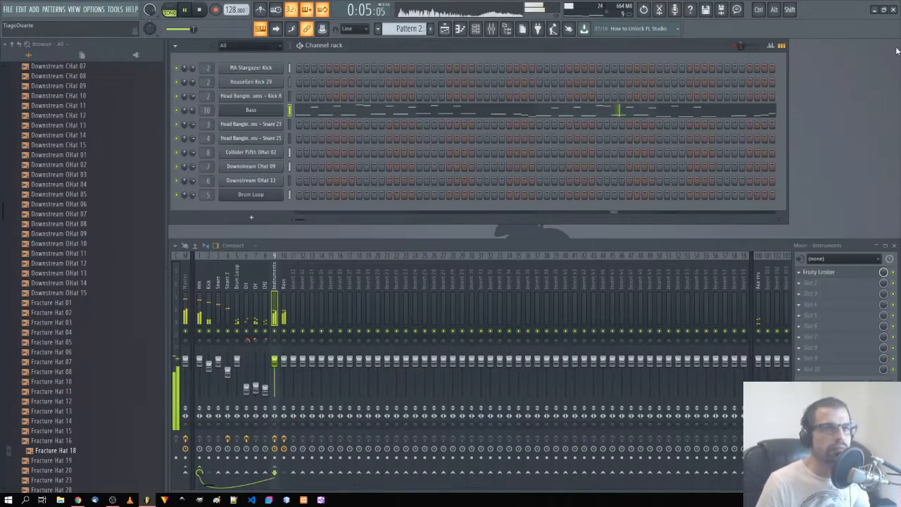
Step: Add a new instrument channel using the AIR VacuumPro synth and reposition its window
left_click(250, 218)
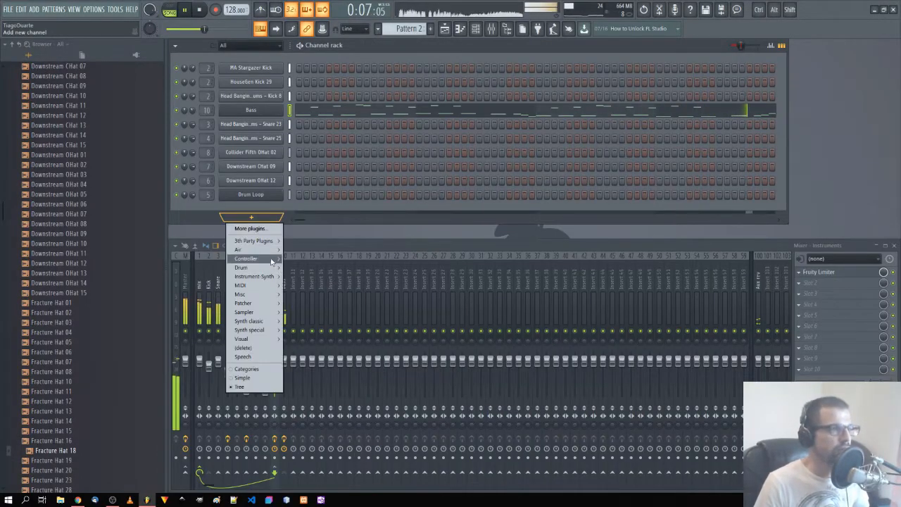
mouse_move(275, 252)
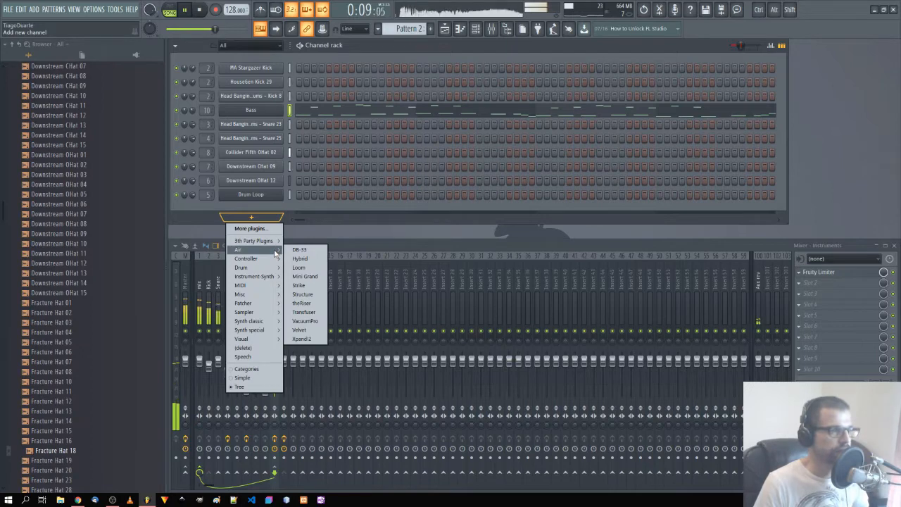
left_click(309, 323)
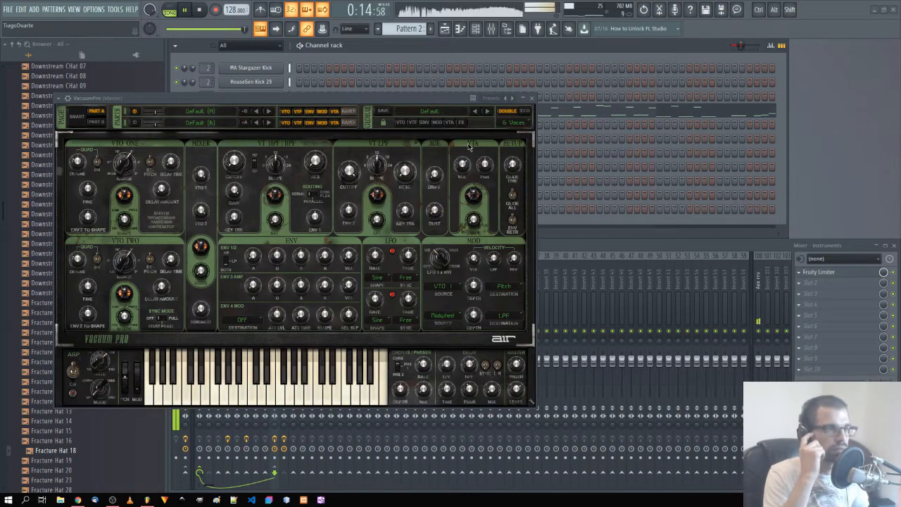
left_click_drag(292, 98, 454, 86)
Step: Load the Aeronautical Strings preset from the 07 Pads Classic category in VacuumPro and close the synth window
left_click(592, 100)
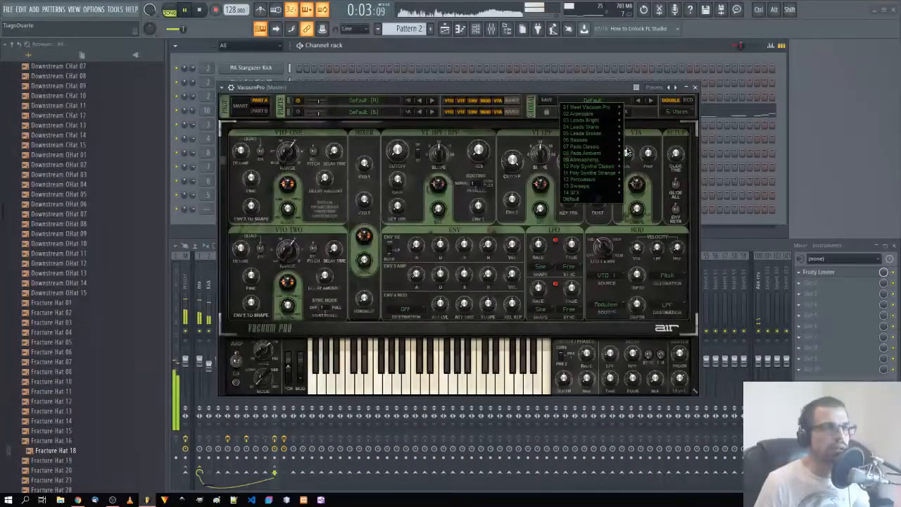
mouse_move(609, 136)
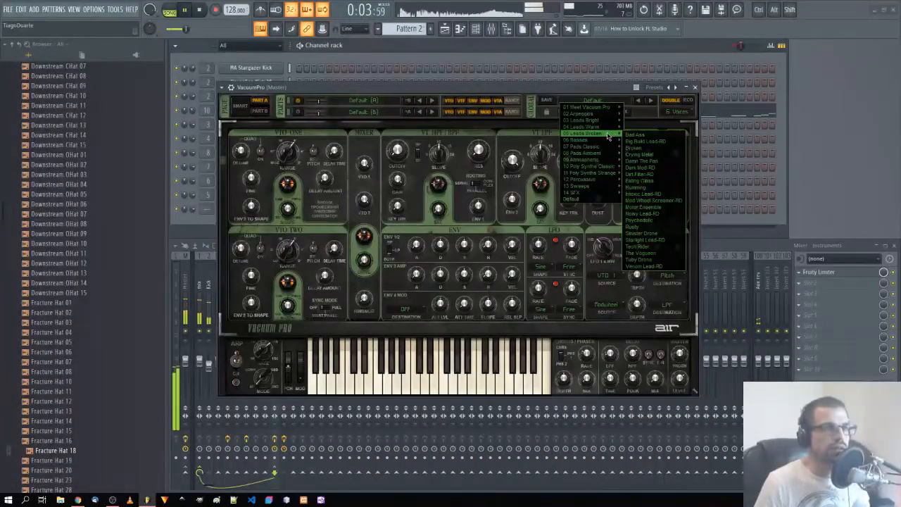
mouse_move(594, 149)
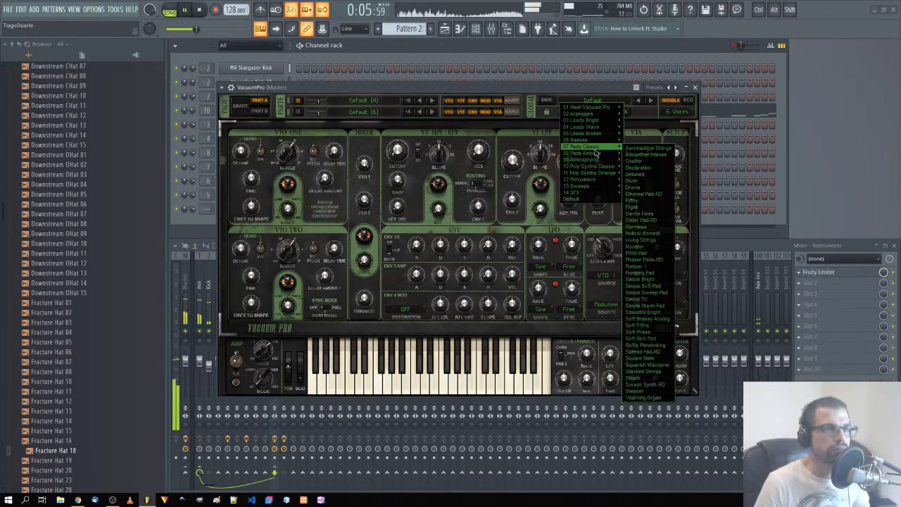
left_click(644, 148)
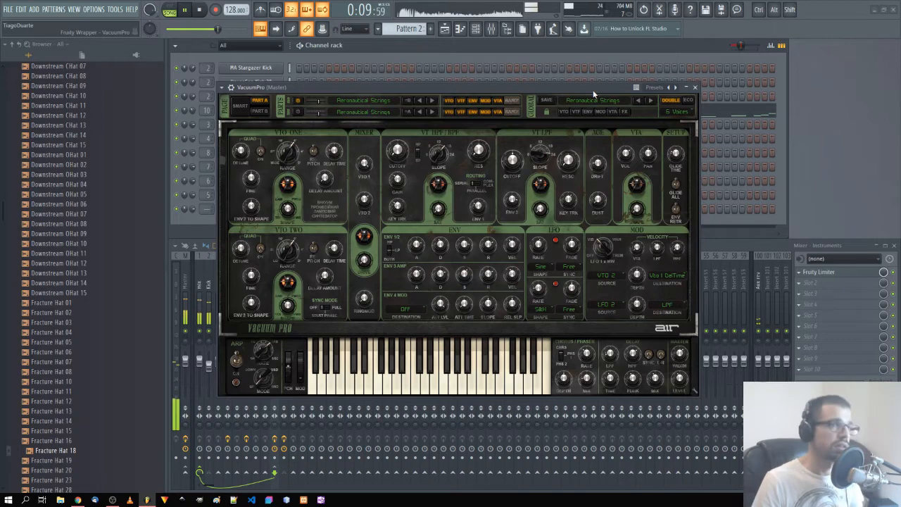
left_click(695, 87)
Step: Route the VacuumPro channel to mixer track 11 and lower that track's volume to about -12.3 dB
right_click(283, 206)
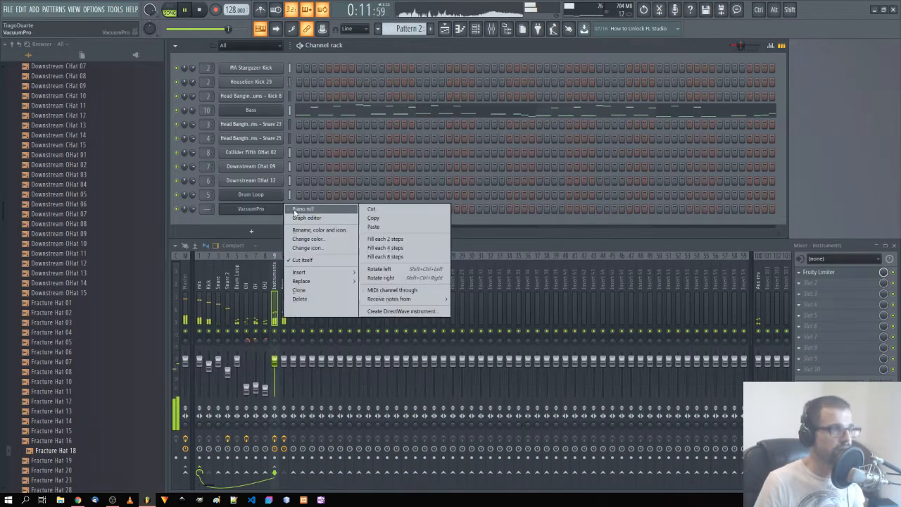
left_click(301, 209)
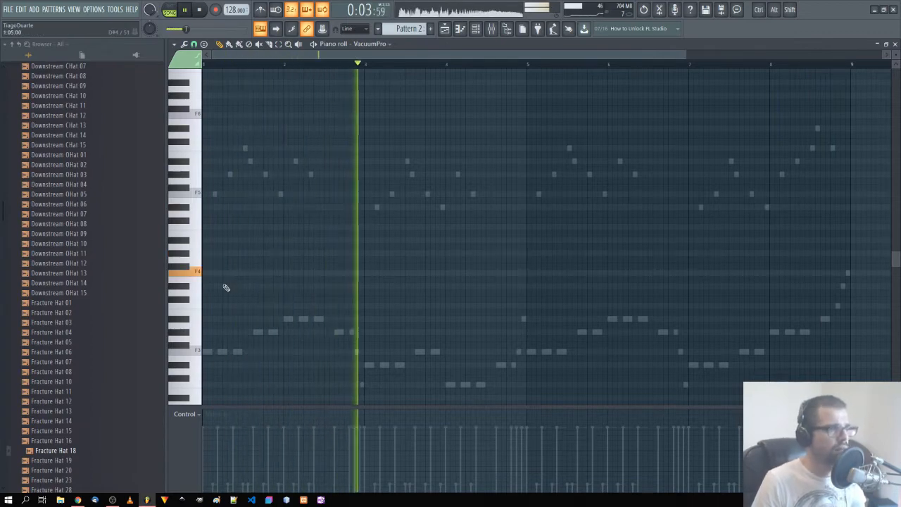
left_click(895, 44)
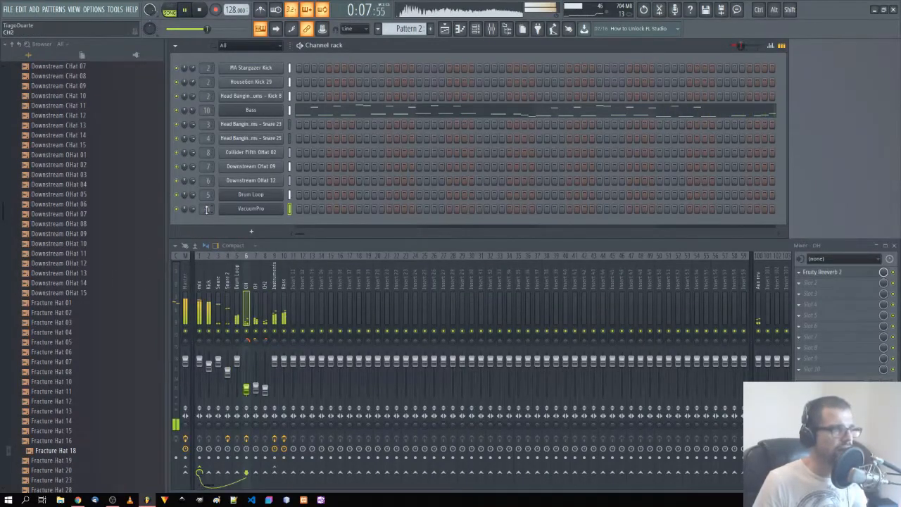
left_click_drag(206, 209, 206, 203)
left_click_drag(293, 361, 294, 378)
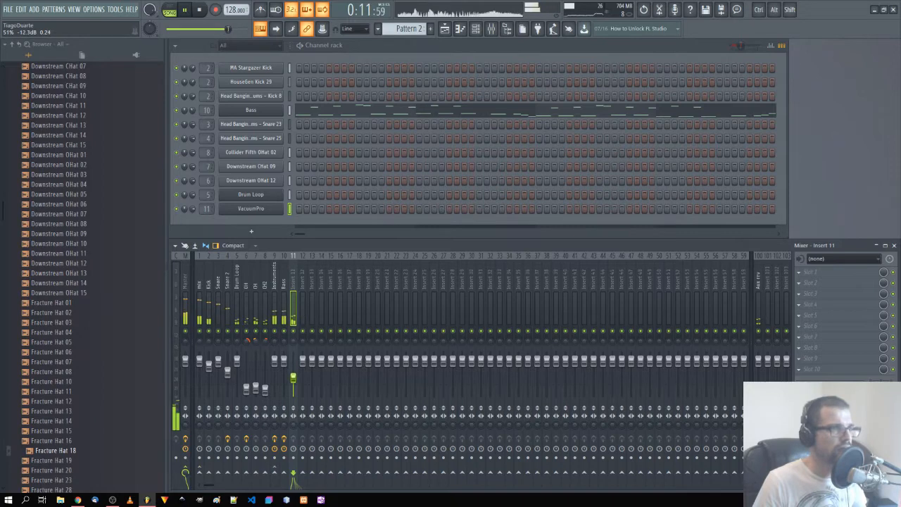
Step: Set the typing keyboard's root note to C4 and open the VacuumPro piano roll
right_click(260, 28)
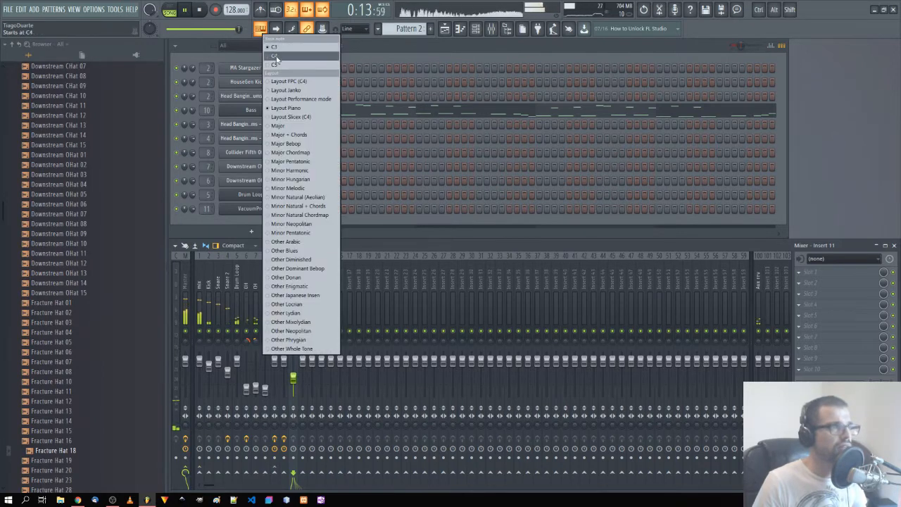
left_click(276, 57)
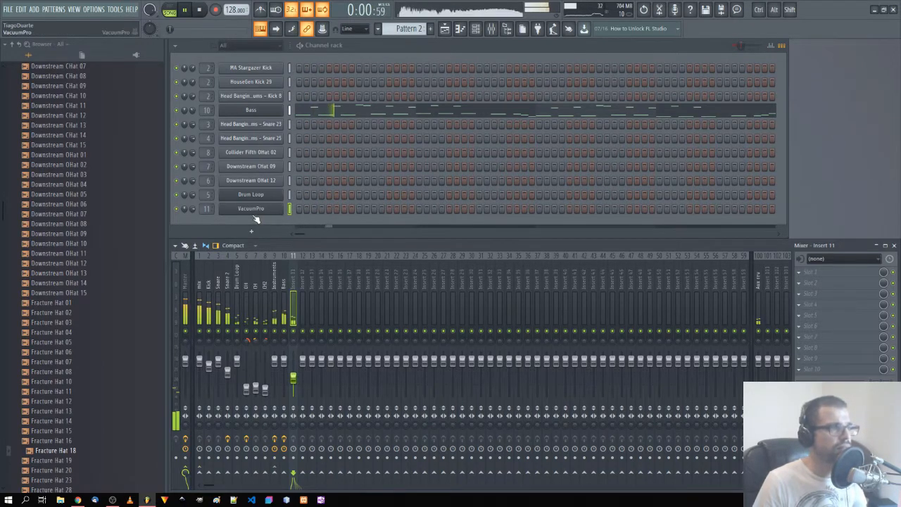
right_click(252, 208)
left_click(304, 210)
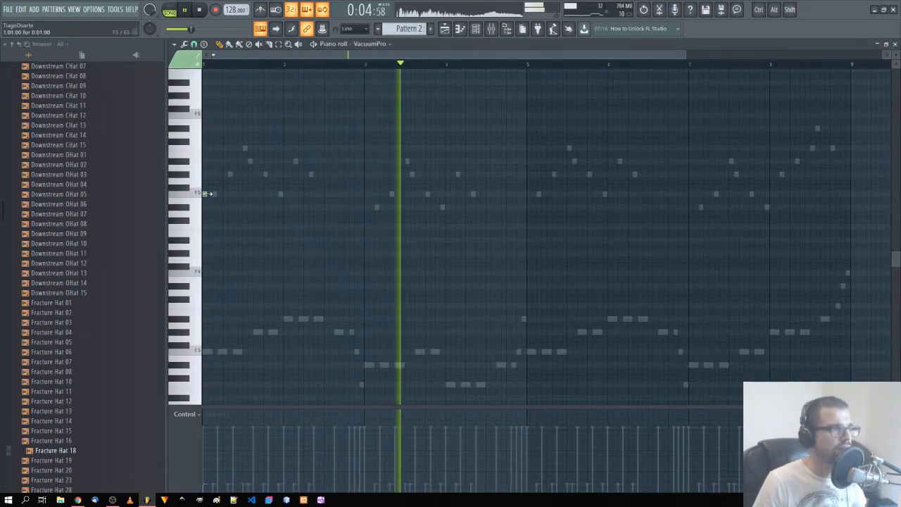
Step: Place one-bar VacuumPro notes F3, A#3, D#3 and C3 in bars 1 to 4, following the bass roots
left_click_drag(207, 194, 363, 194)
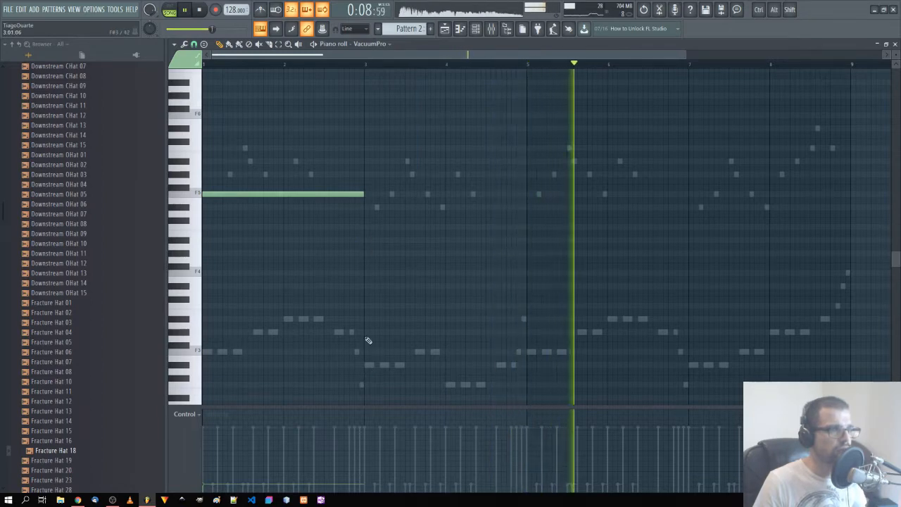
left_click_drag(363, 195, 212, 375)
key("space")
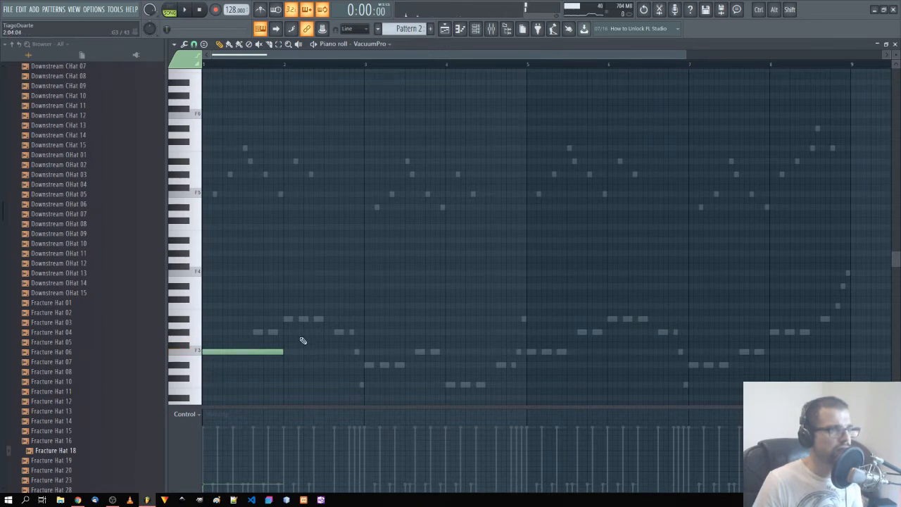
left_click(282, 320)
left_click(364, 365)
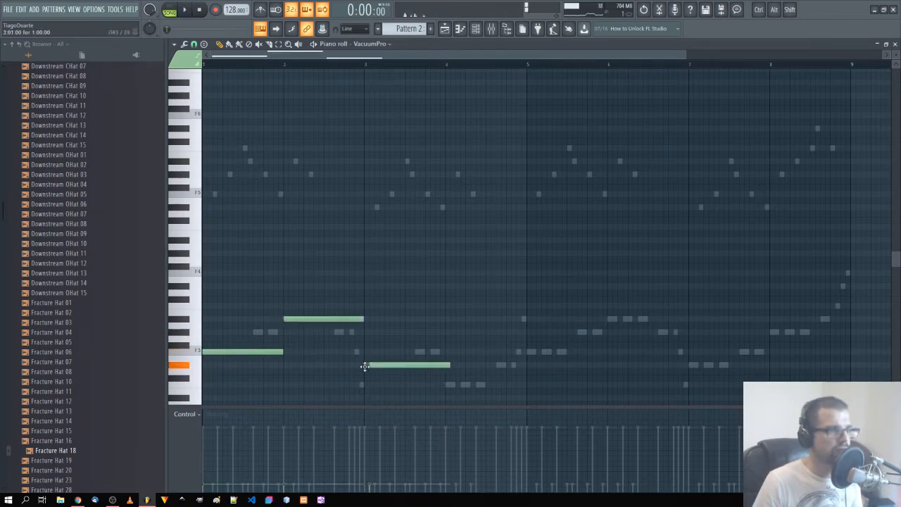
left_click(445, 383)
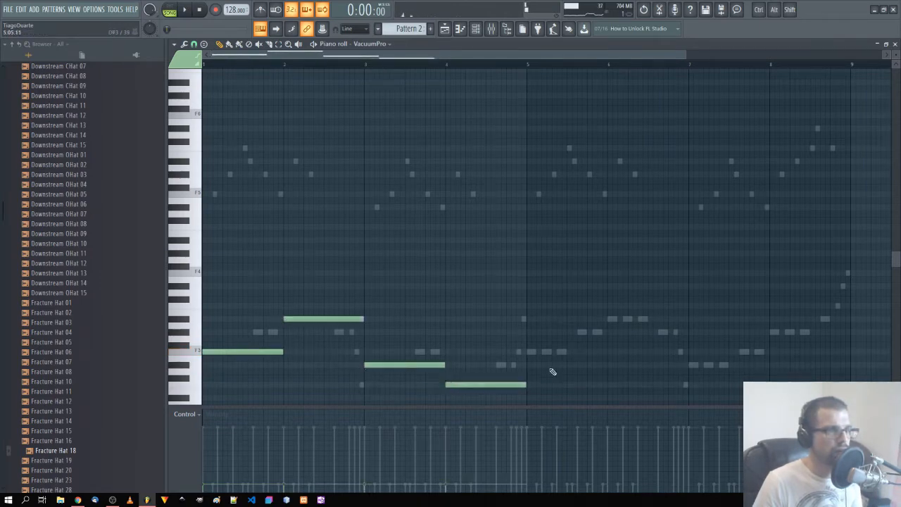
Step: Place one-bar VacuumPro notes F3, A#3, D#3 and G#3 in bars 5 to 8
left_click(527, 351)
left_click(611, 318)
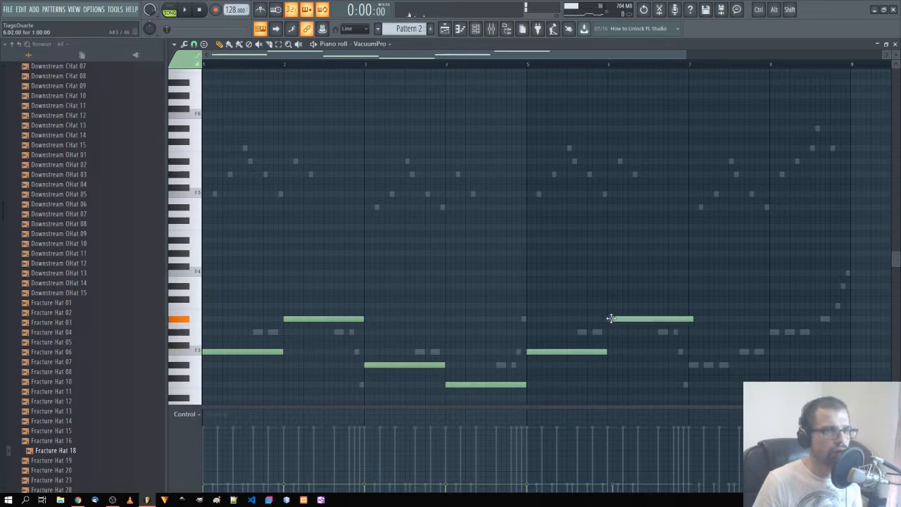
left_click(690, 365)
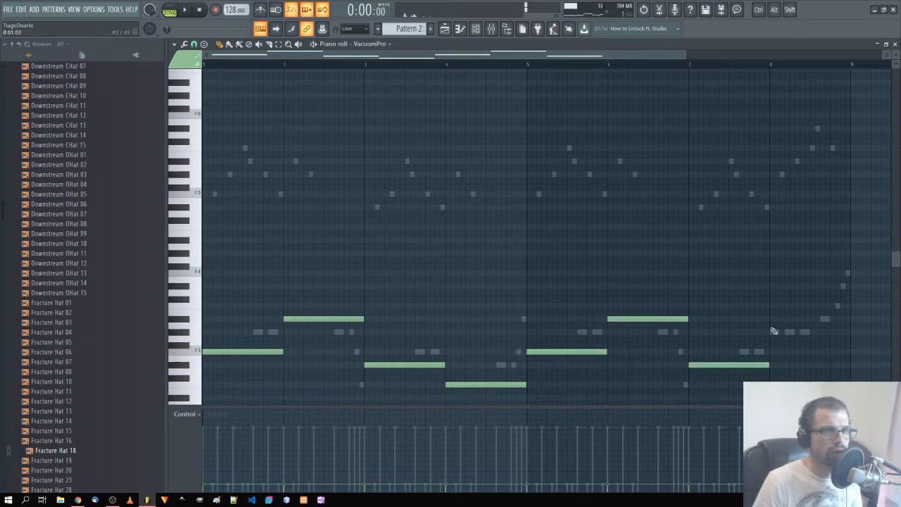
left_click(772, 332)
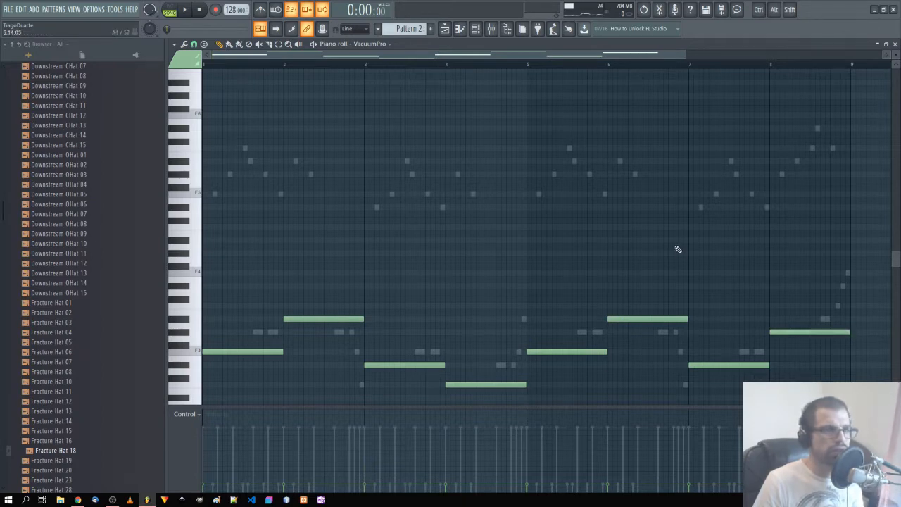
Step: Transpose all eight VacuumPro notes up two octaves and play the pattern
key("ctrl+Up")
key("ctrl+Up")
key("space")
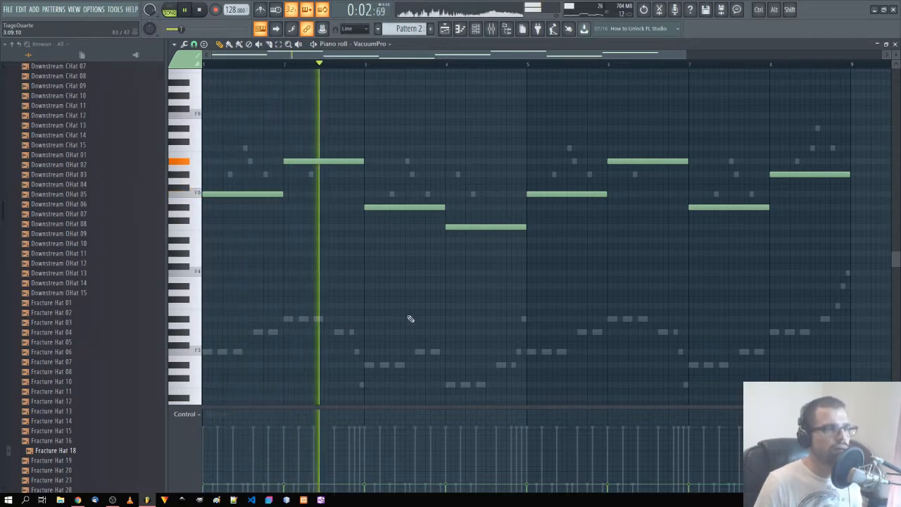
Step: Switch VacuumPro to the Altogether Intense preset and raise the volume of mixer track 11
key("F7")
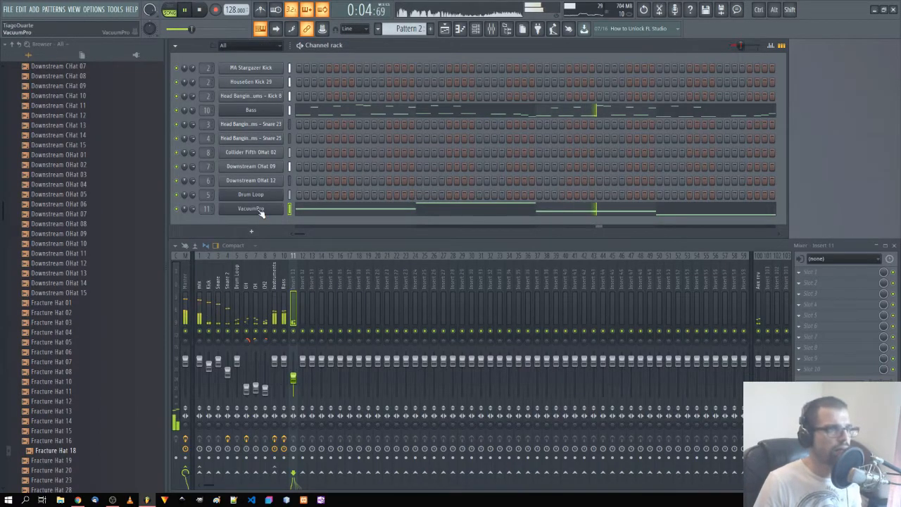
left_click(309, 211)
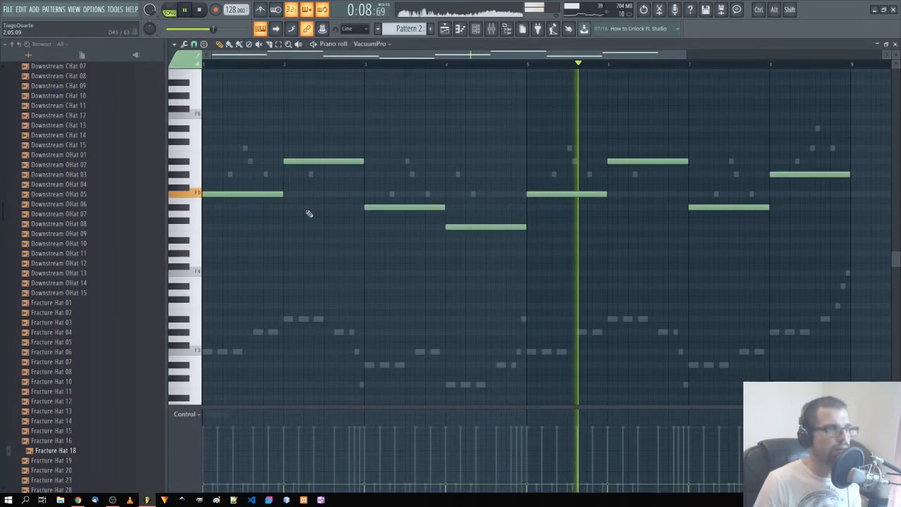
key("F7")
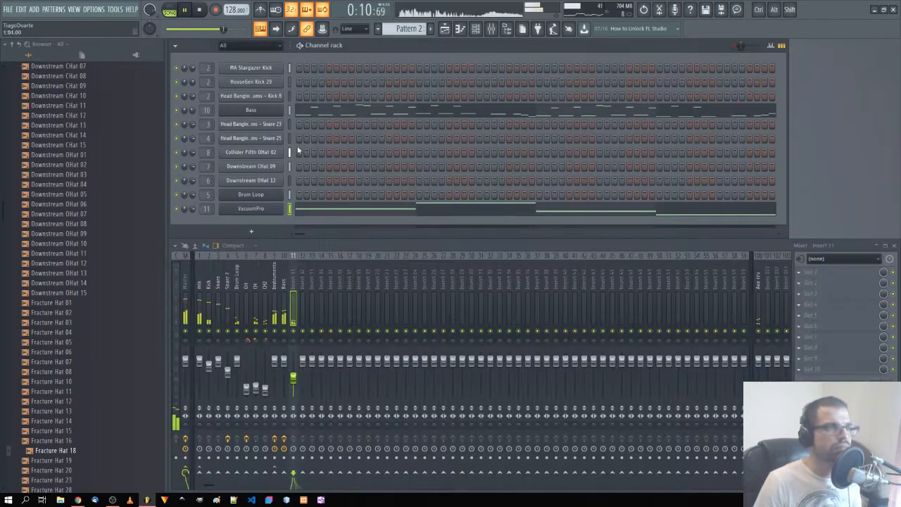
left_click(268, 209)
left_click(651, 100)
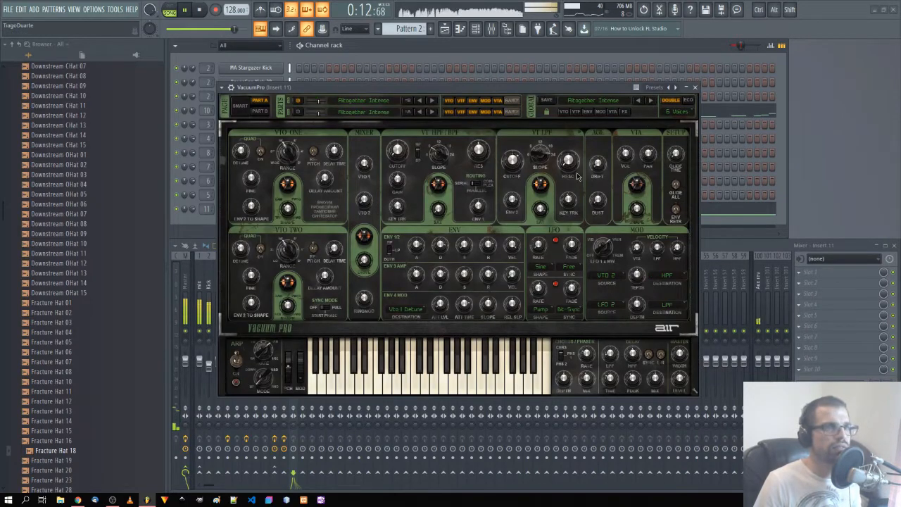
left_click_drag(338, 89, 449, 84)
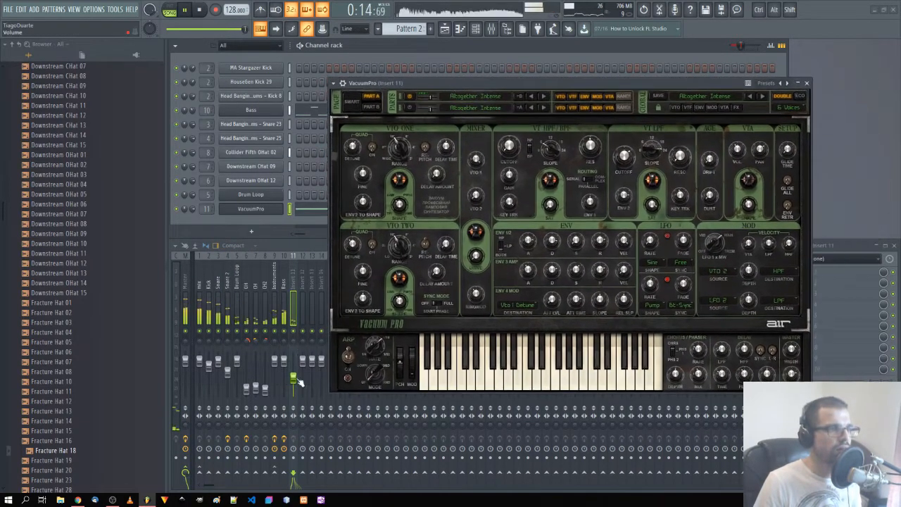
left_click_drag(299, 382, 299, 373)
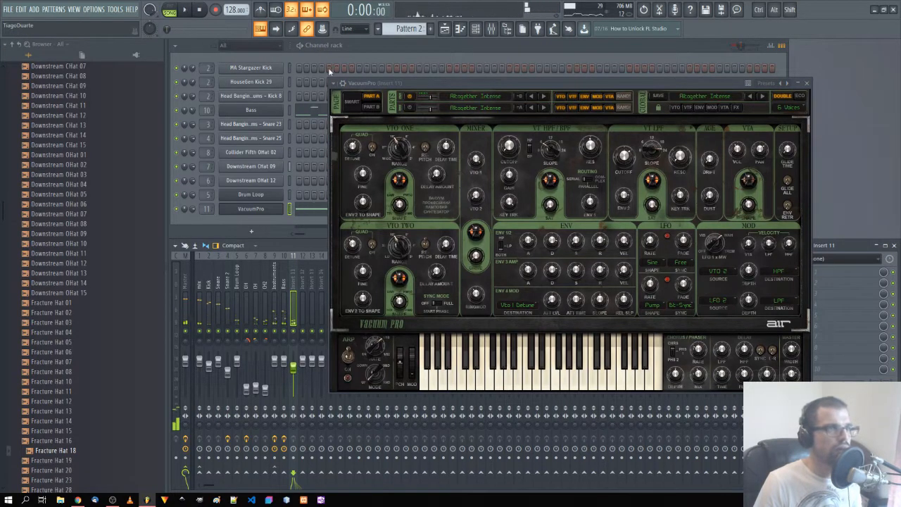
Step: Audition the Chatter preset in VacuumPro with playback running and advance to the Declaration preset
left_click(762, 97)
key("space")
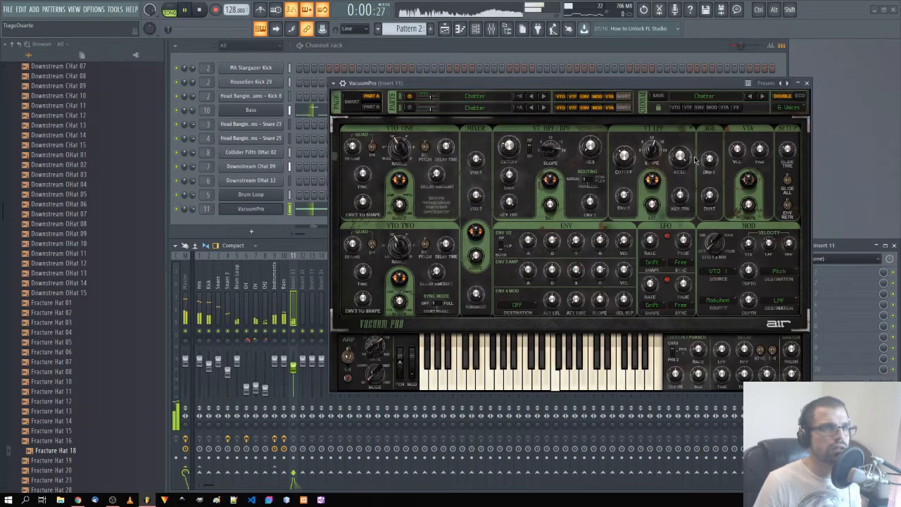
left_click(762, 97)
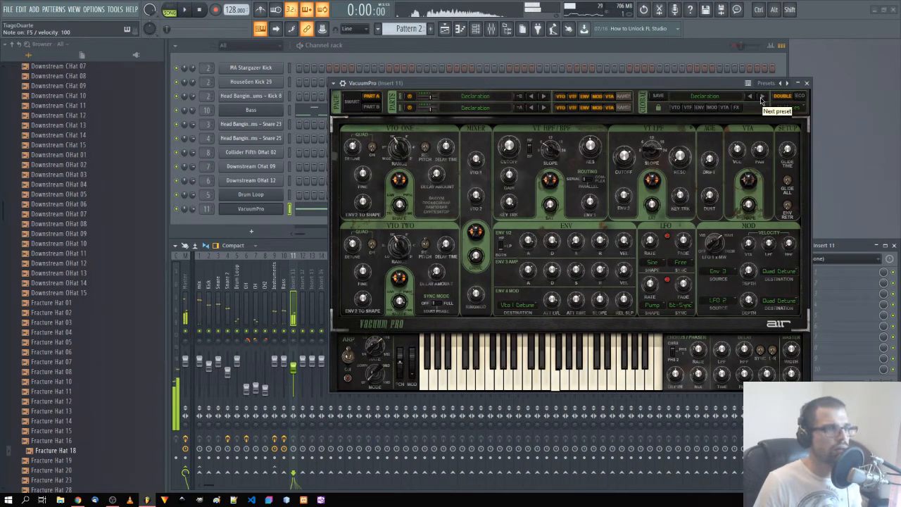
Step: Raise the velocities of all eight VacuumPro notes to one uniform high level, play the pattern and close the piano roll
left_click(310, 211)
left_click_drag(268, 428, 734, 432)
key("space")
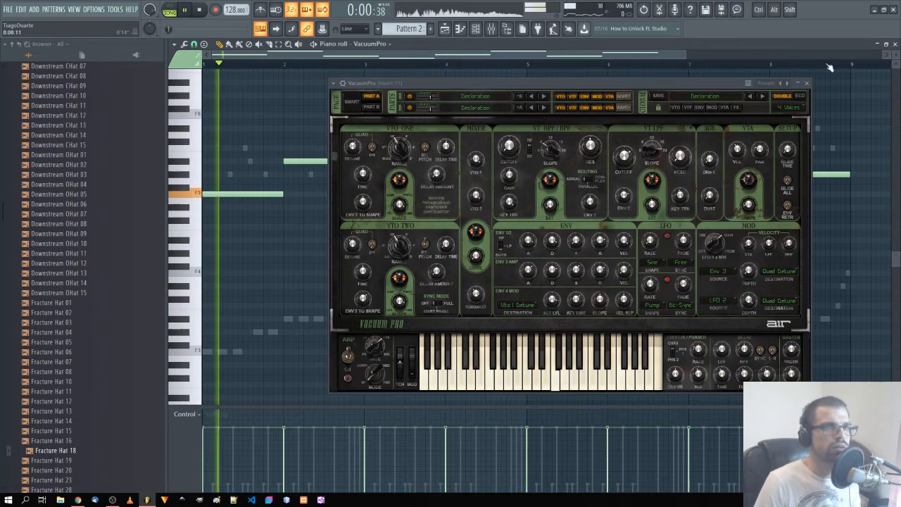
key("F7")
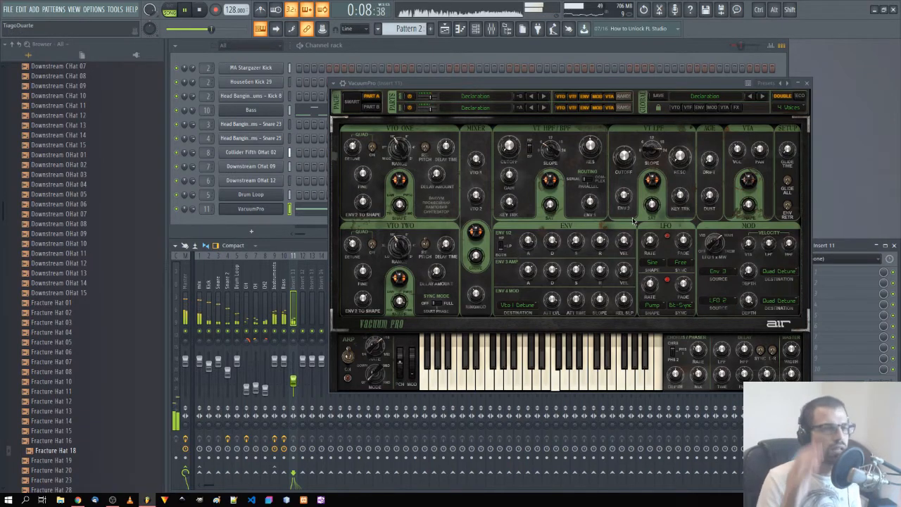
Step: Audition VacuumPro's Chatter and Altogether Intense presets, settle on Detuned, slightly raise mixer track 11's volume and close the synth
left_click(748, 96)
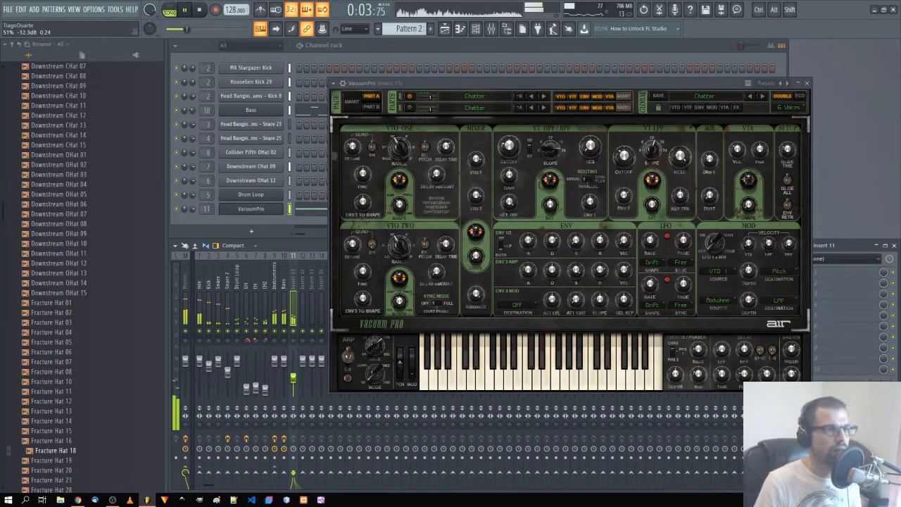
left_click(750, 99)
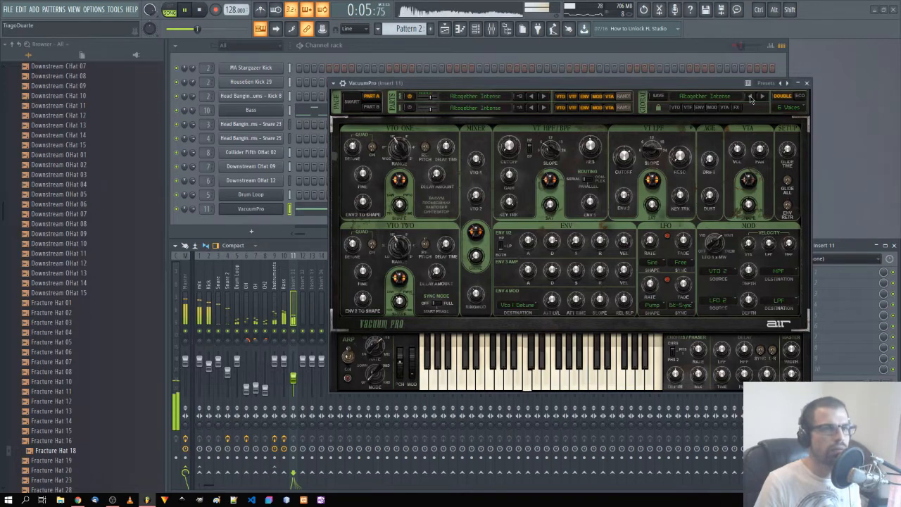
left_click(760, 98)
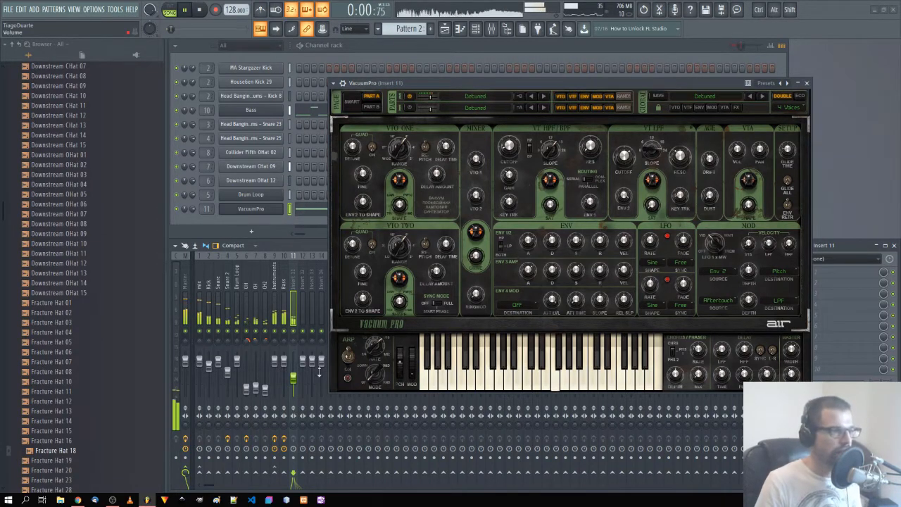
left_click_drag(295, 383, 296, 381)
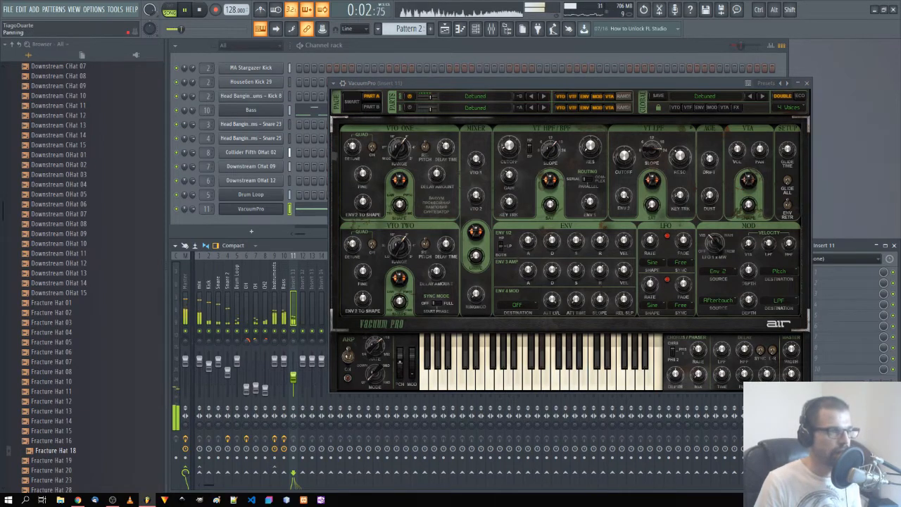
left_click(808, 84)
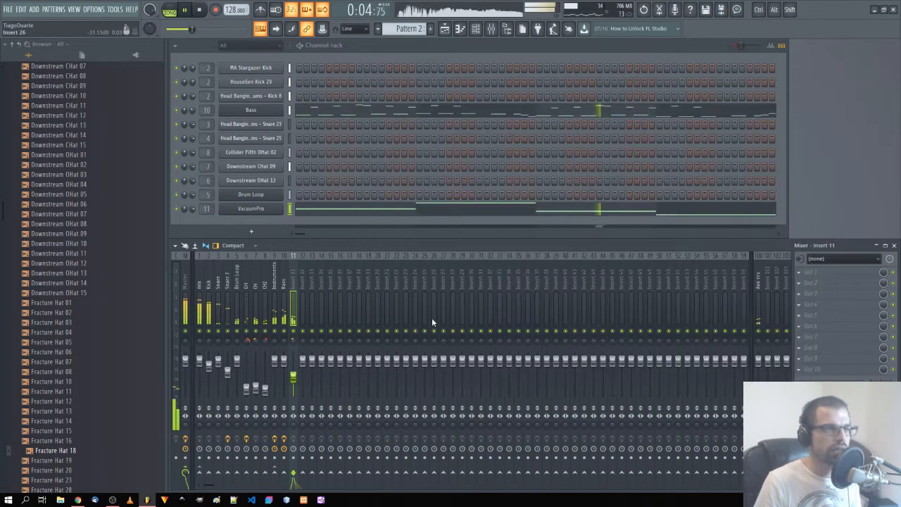
Step: Rename mixer track 11 as Pad
middle_click(294, 283)
type("Pad")
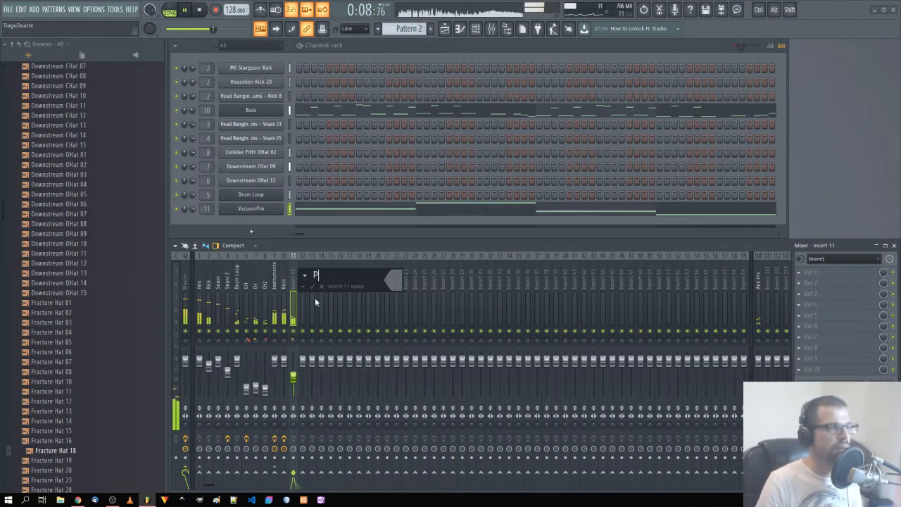
key("Return")
Step: Load the DailyBeats FidelityEQ into the Pad track's first effect slot and enable its high-pass band
left_click(836, 273)
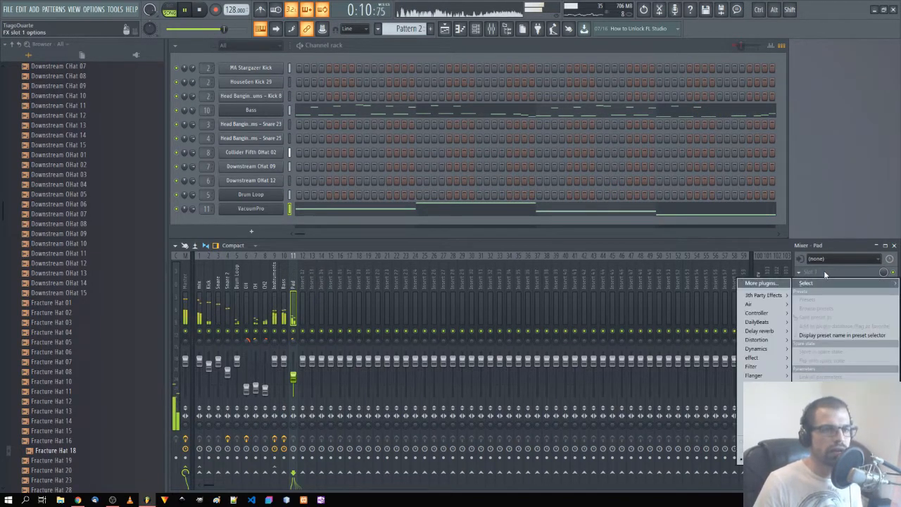
mouse_move(767, 322)
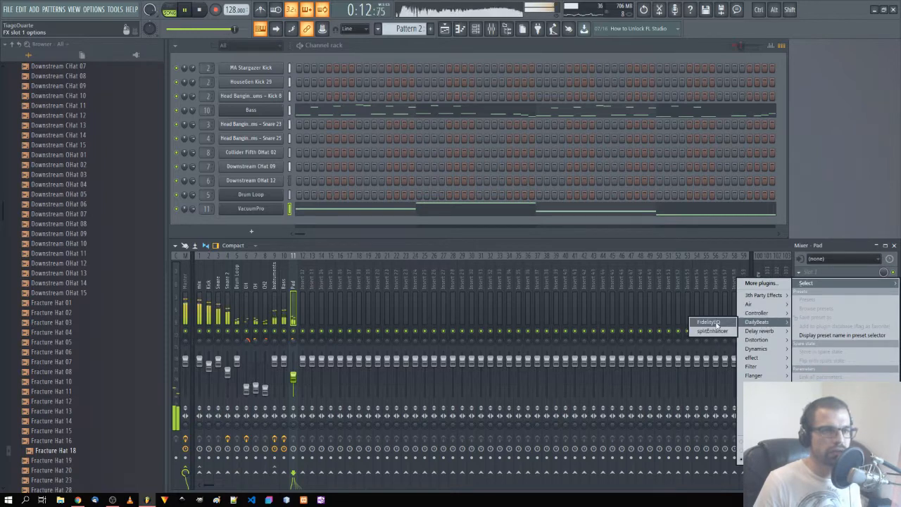
left_click(710, 322)
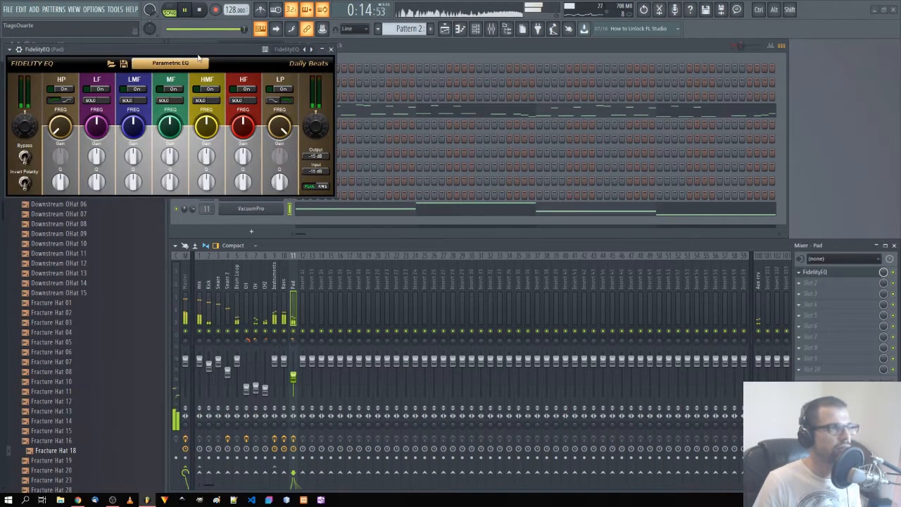
left_click_drag(202, 48, 411, 116)
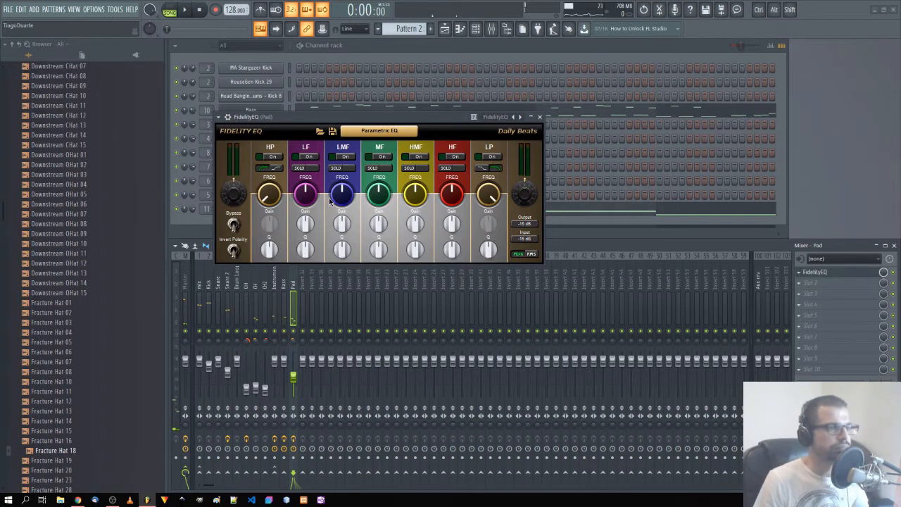
left_click_drag(411, 117, 542, 175)
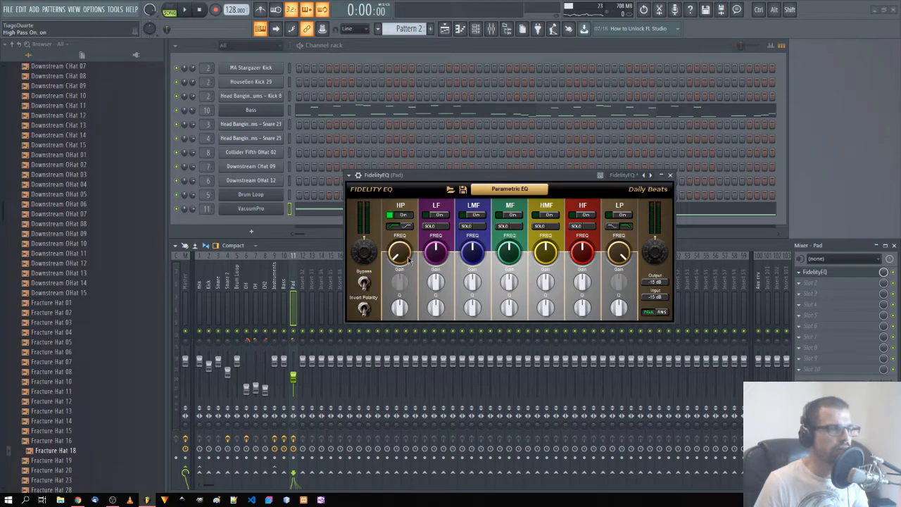
Step: Audition the high-pass filter by sweeping its frequency up and back to 20 Hz while the pattern plays
key("space")
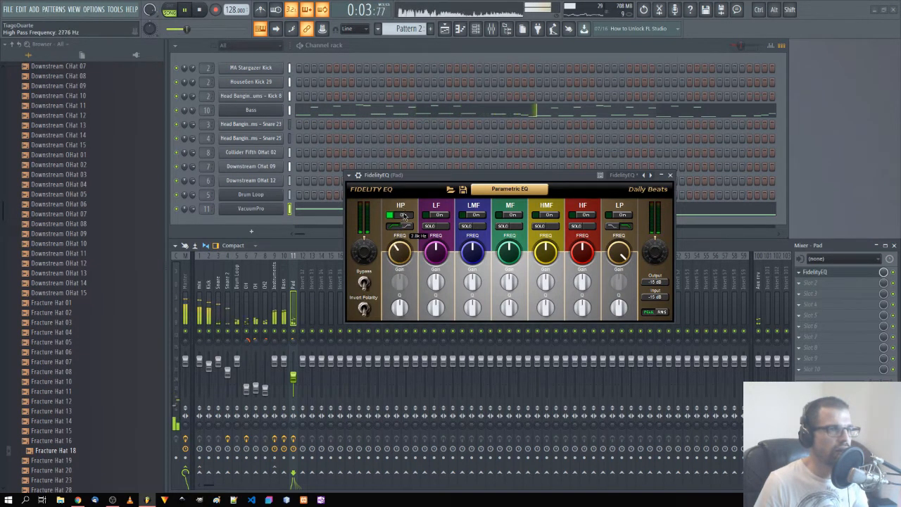
left_click_drag(401, 235, 394, 265)
key("space")
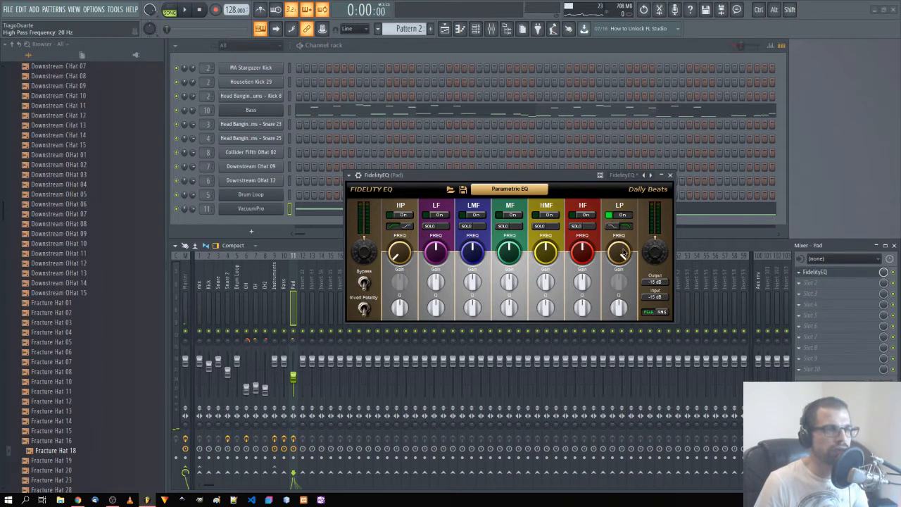
Step: Sweep the low-pass frequency down and back to 20000 Hz during playback, and enable both the high-pass and low-pass bands
mouse_move(618, 257)
key("space")
left_click_drag(623, 333, 610, 235)
key("space")
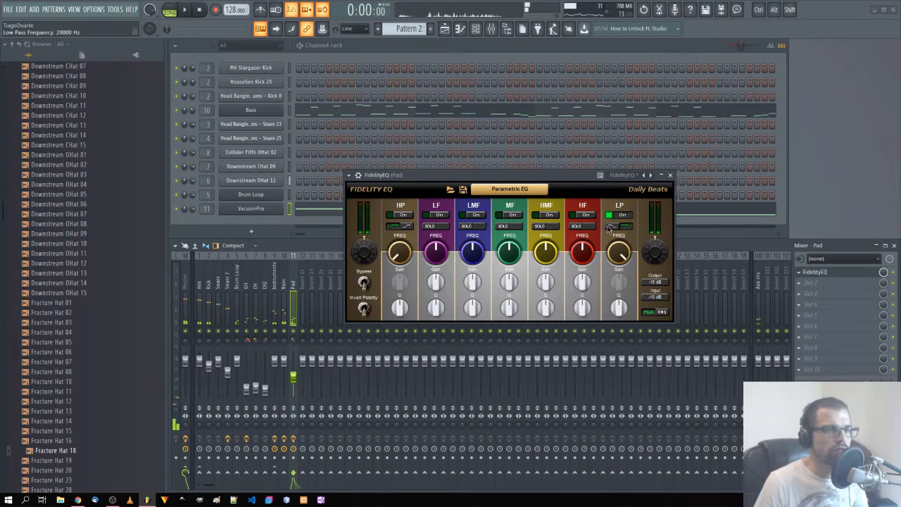
left_click(403, 214)
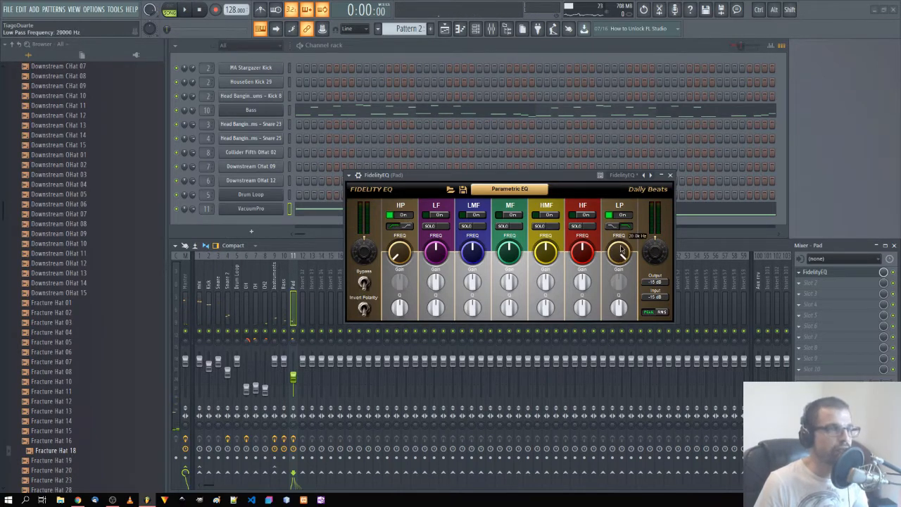
key("space")
key("space")
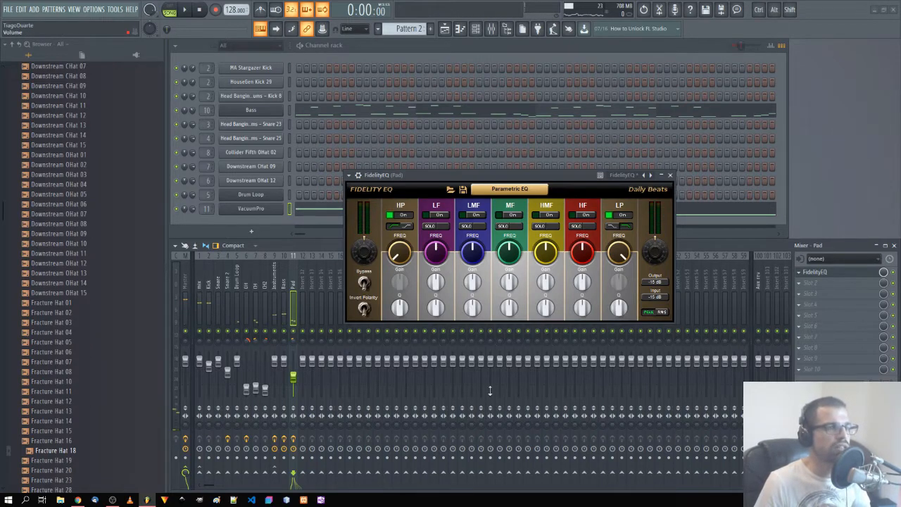
Step: Open the VacuumPro piano roll, select the notes in bars one, two and three in turn, and clear the selection
left_click_drag(402, 176, 424, 246)
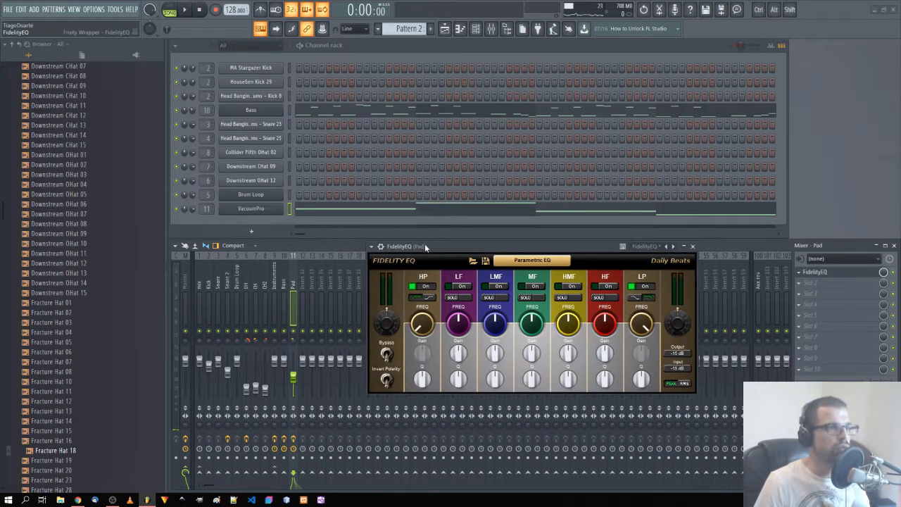
left_click(406, 212)
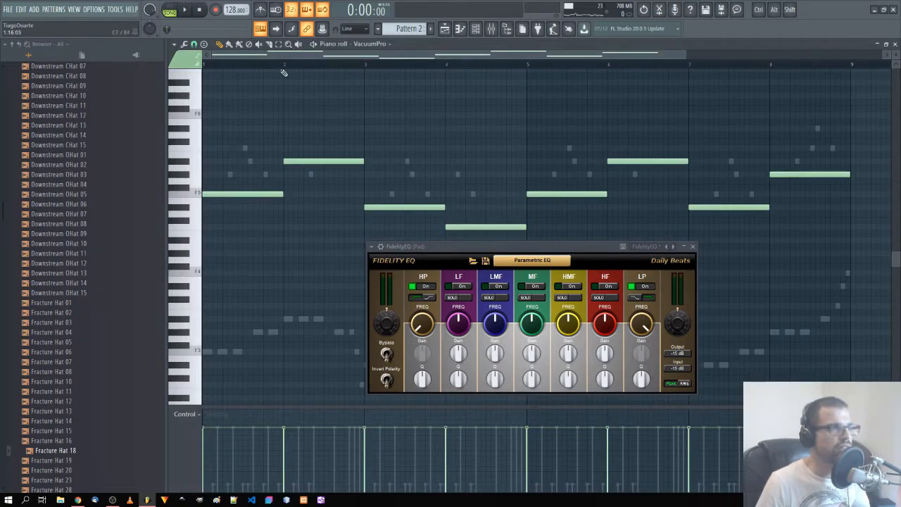
left_click_drag(285, 67, 224, 85)
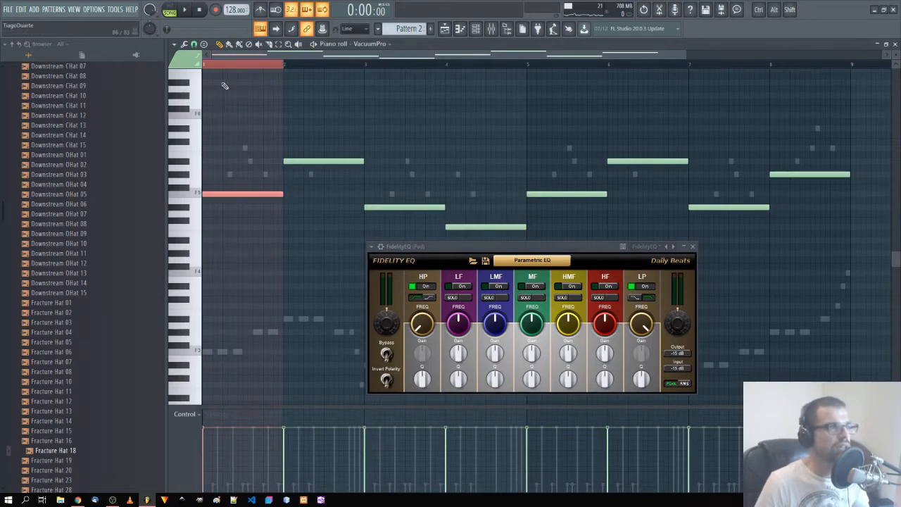
left_click_drag(366, 67, 284, 68)
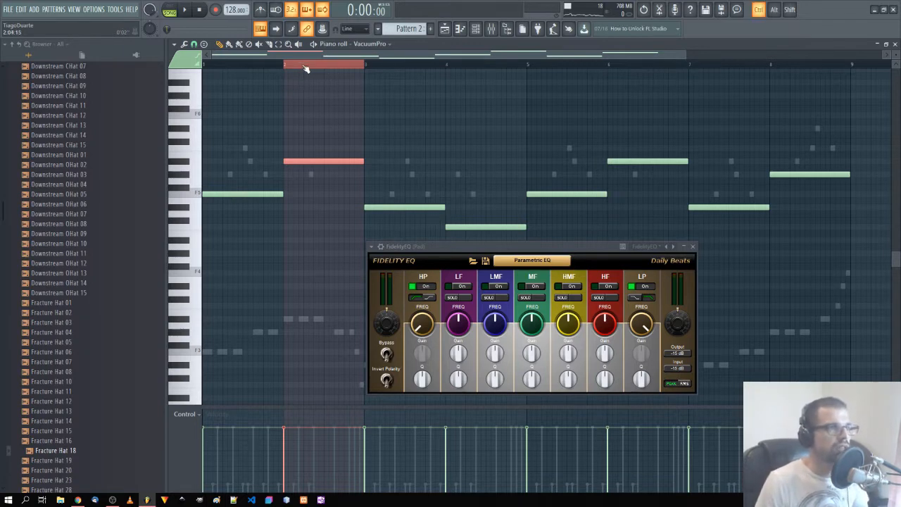
left_click_drag(305, 69, 387, 70)
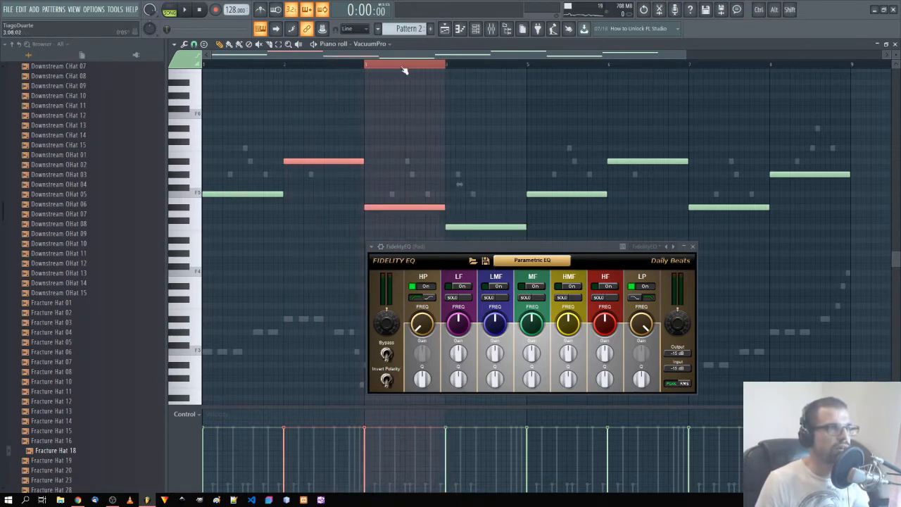
key("ctrl+d")
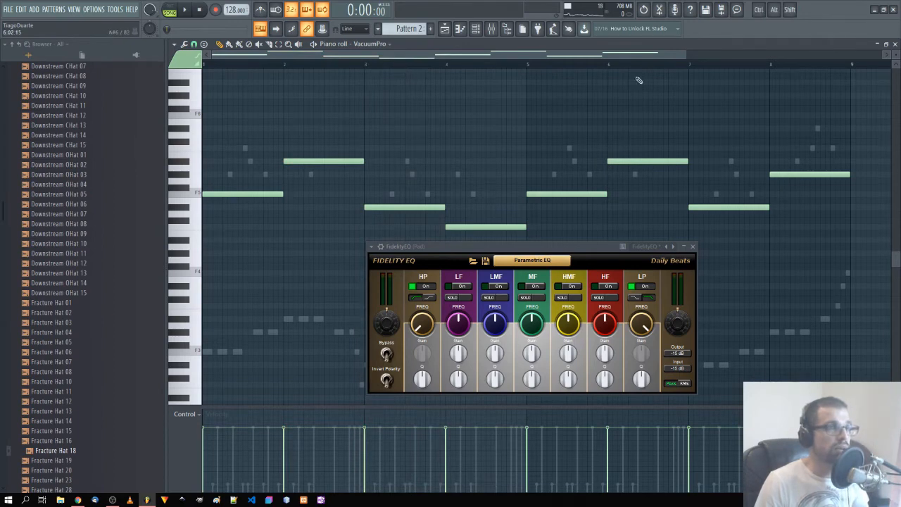
Step: List the Pad FidelityEQ's parameters in the browser and look through them for High Pass Frequency
left_click_drag(440, 323, 388, 220)
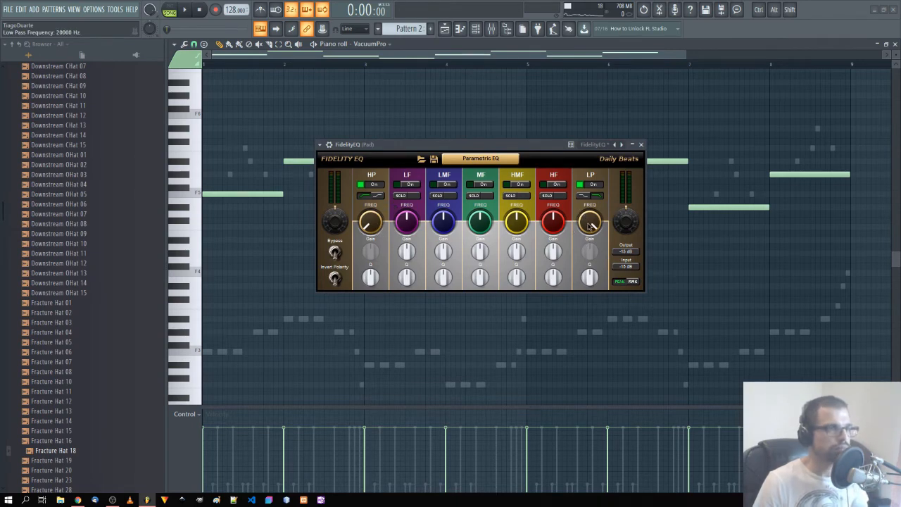
right_click(378, 221)
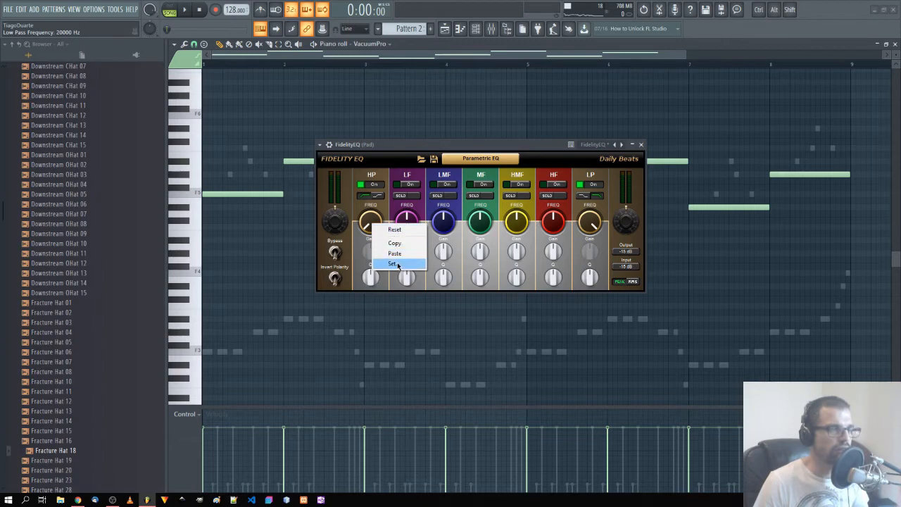
left_click(352, 191)
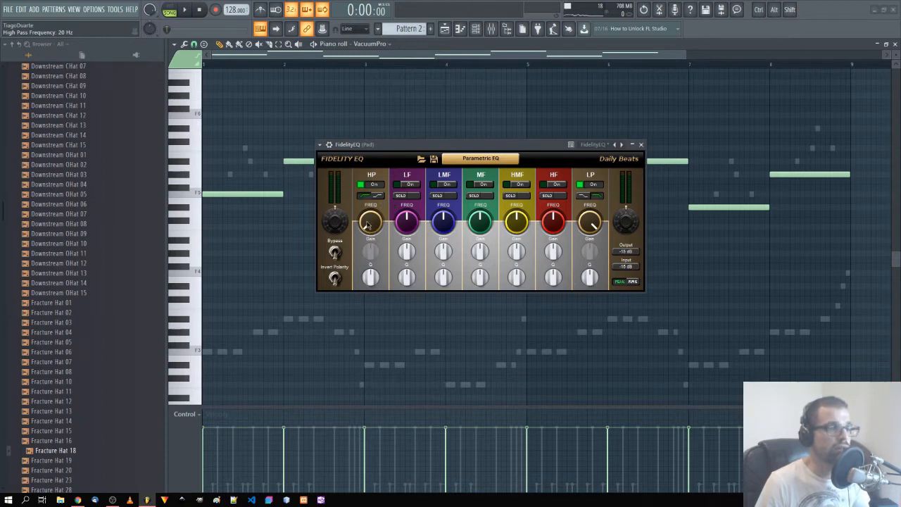
left_click(321, 145)
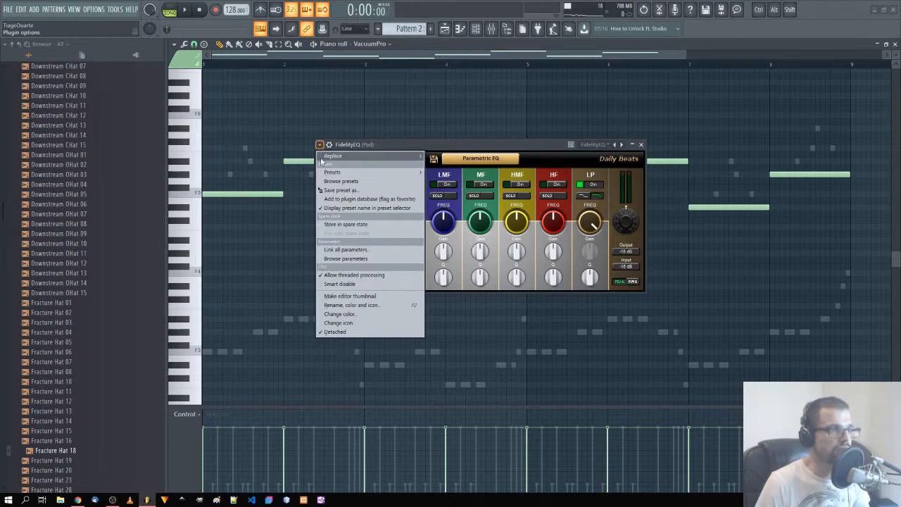
left_click(345, 258)
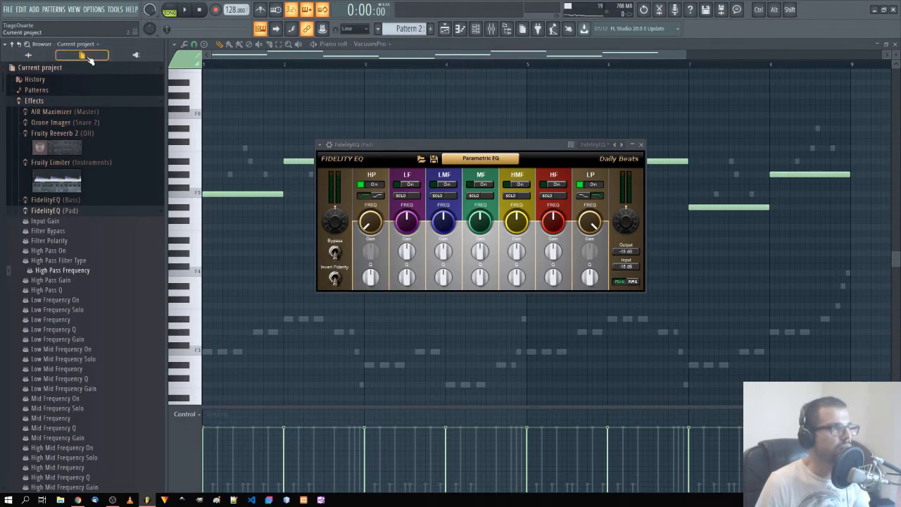
scroll(87, 278, "down", 3)
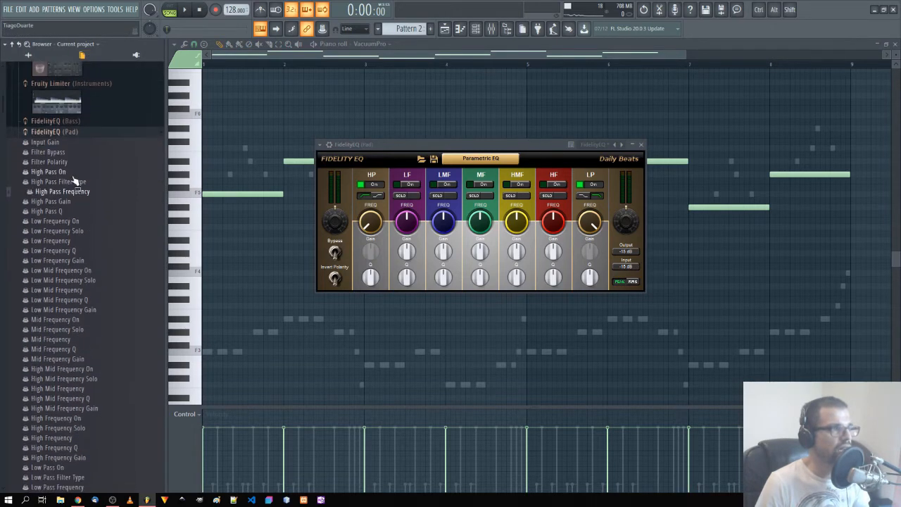
scroll(61, 259, "down", 6)
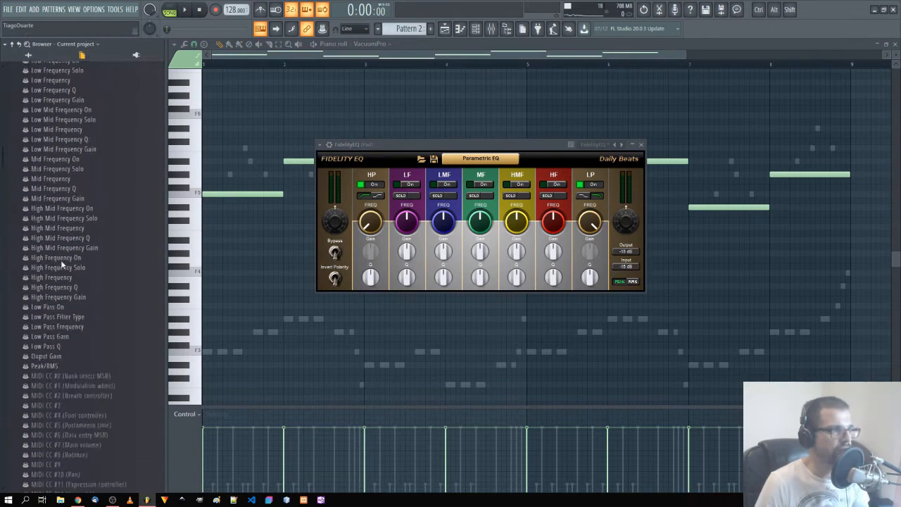
scroll(63, 261, "up", 5)
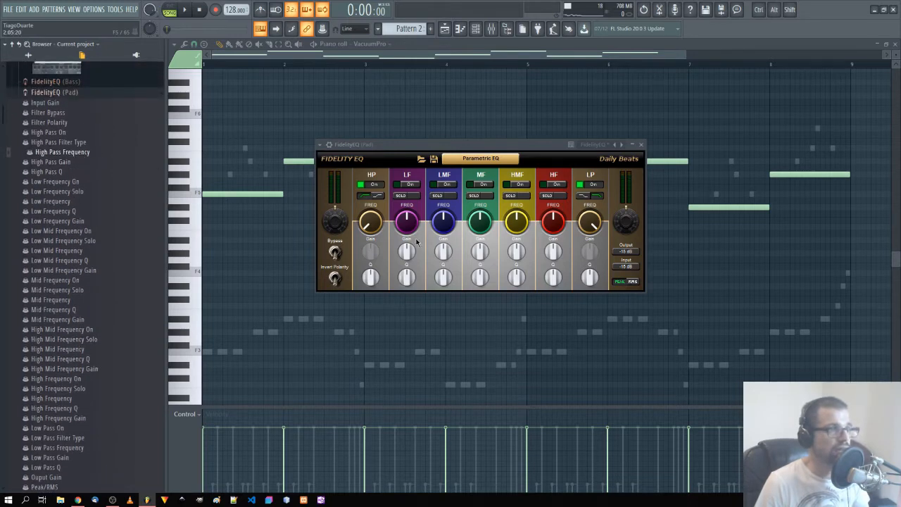
Step: Test the Pad EQ's High Pass Frequency from the parameter list, restore it to minimum and create an automation clip for it
left_click(82, 154)
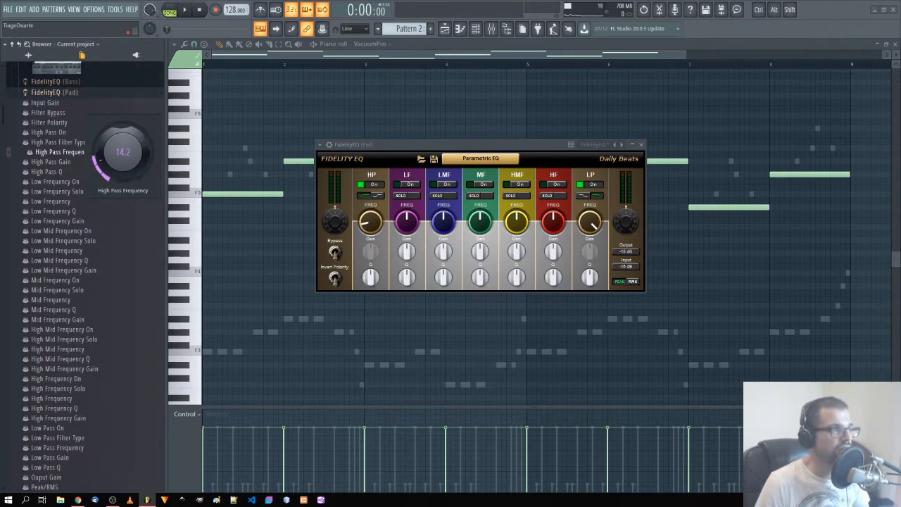
mouse_move(56, 148)
left_mouse_down()
mouse_move(56, 92)
mouse_move(57, 149)
left_mouse_up()
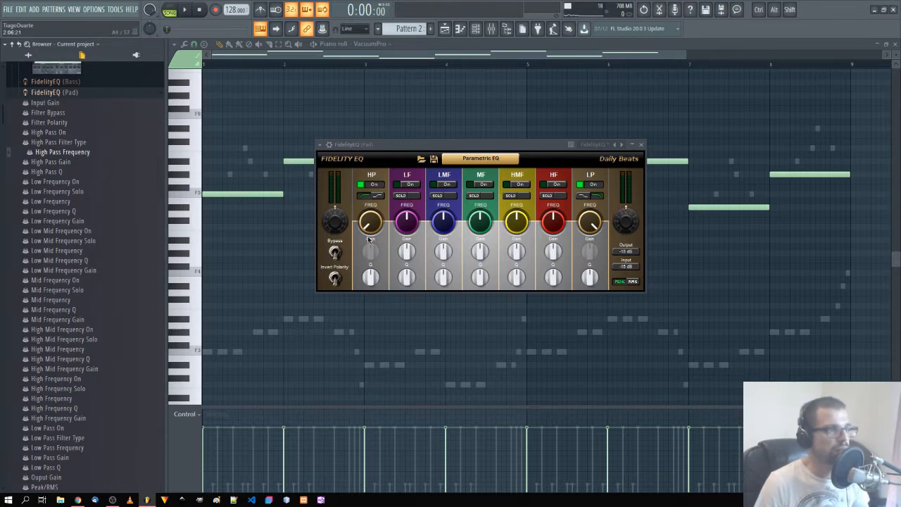
right_click(81, 154)
left_click(127, 190)
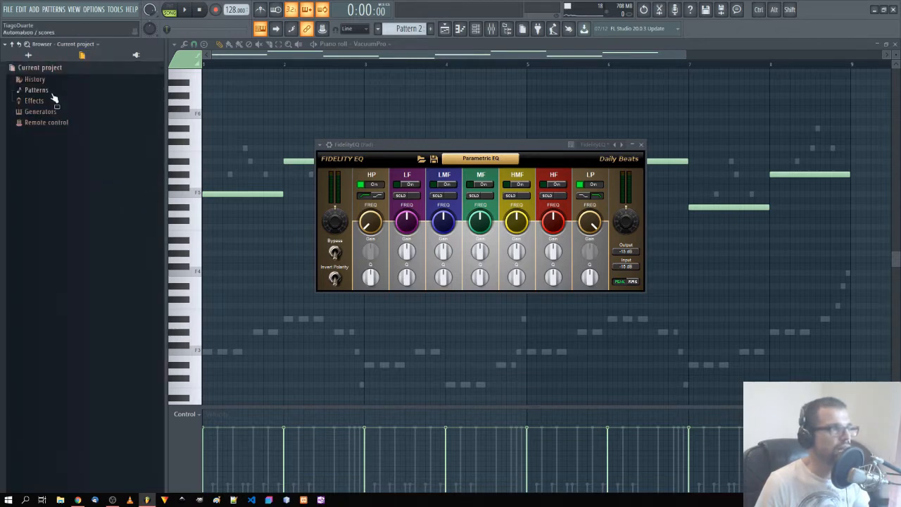
Step: Create an automation clip for the Pad FidelityEQ's Low Pass Frequency from its parameter list, then close the EQ and piano roll
left_click_drag(586, 232, 590, 239)
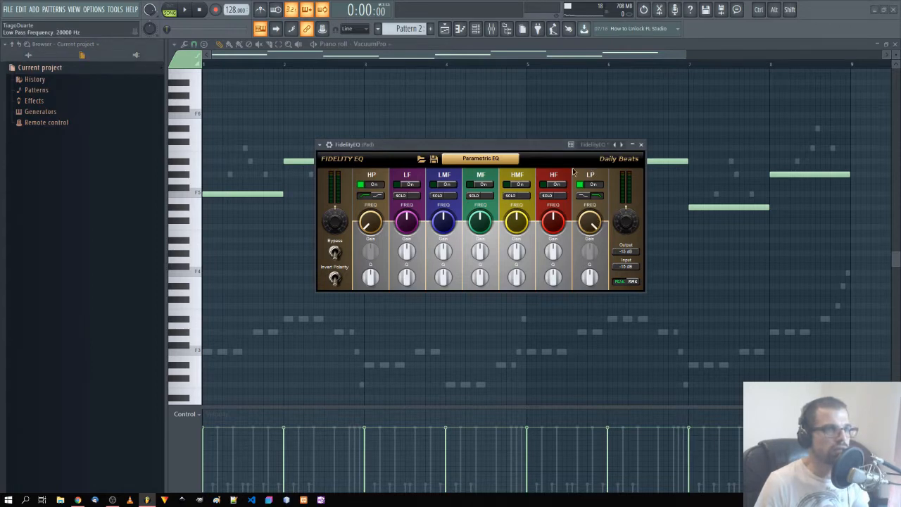
left_click(322, 145)
left_click(347, 259)
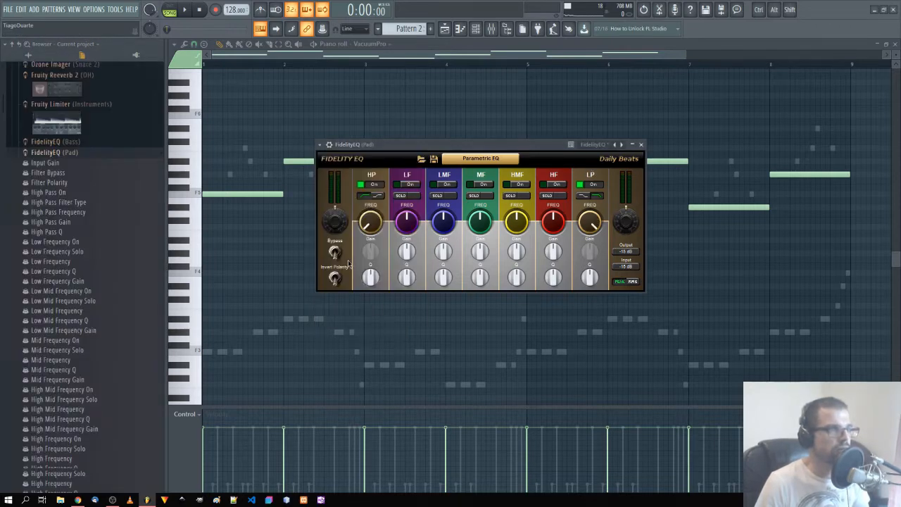
scroll(76, 301, "down", 5)
right_click(80, 293)
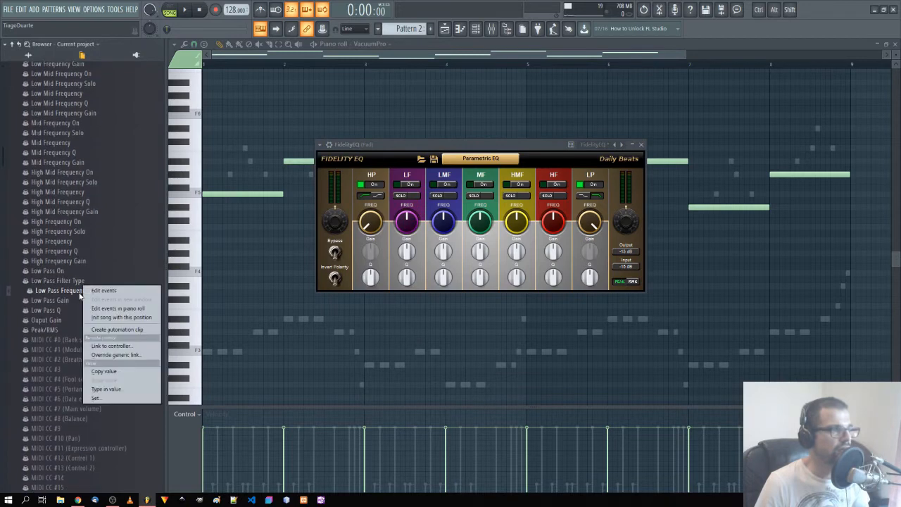
left_click(126, 330)
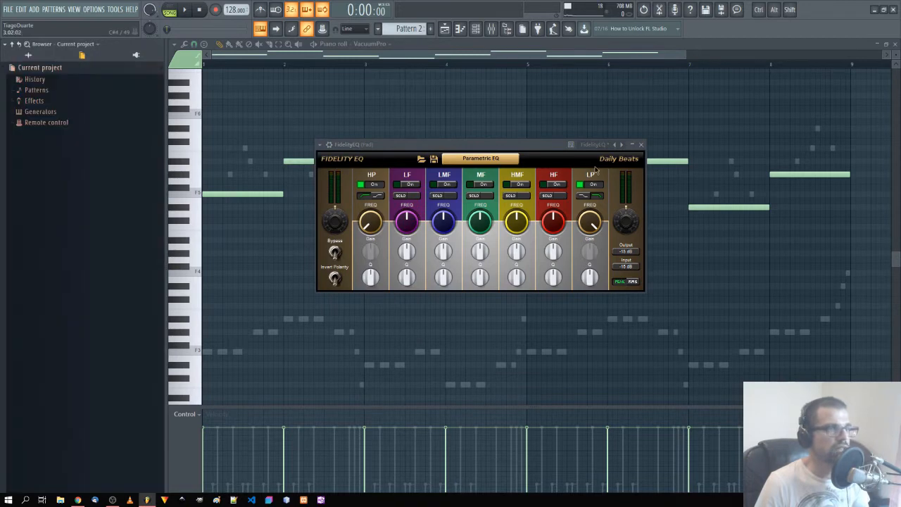
left_click(640, 146)
left_click(894, 44)
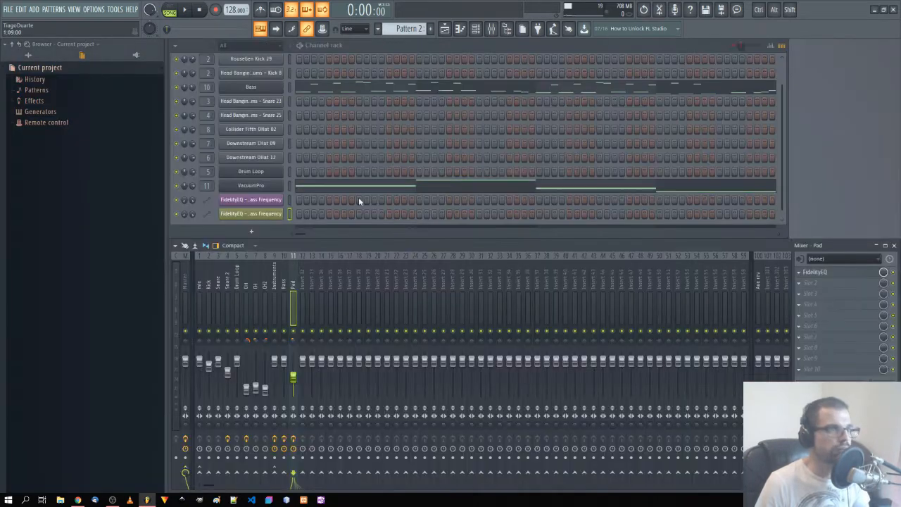
Step: Shorten the Pad's High Pass and Low Pass Frequency automation clips on playlist tracks 3 and 4 to one bar each
left_click(444, 29)
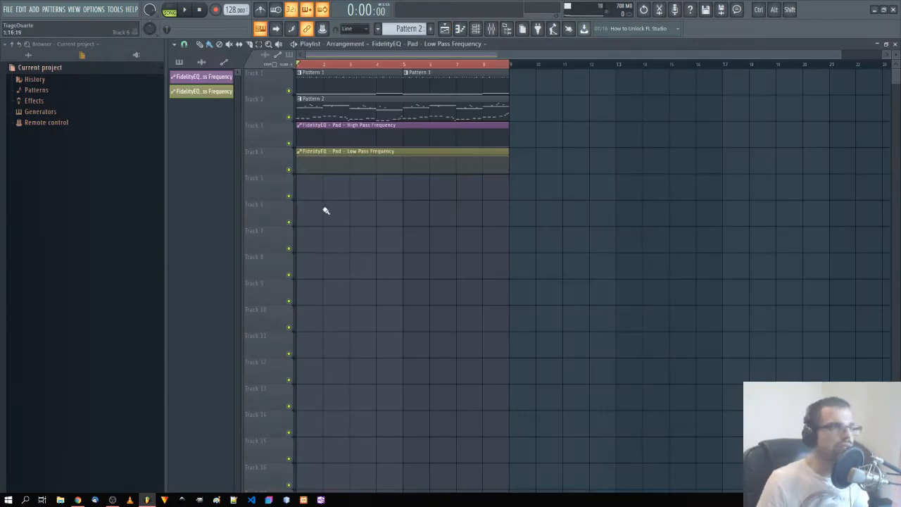
left_click_drag(477, 249, 450, 125)
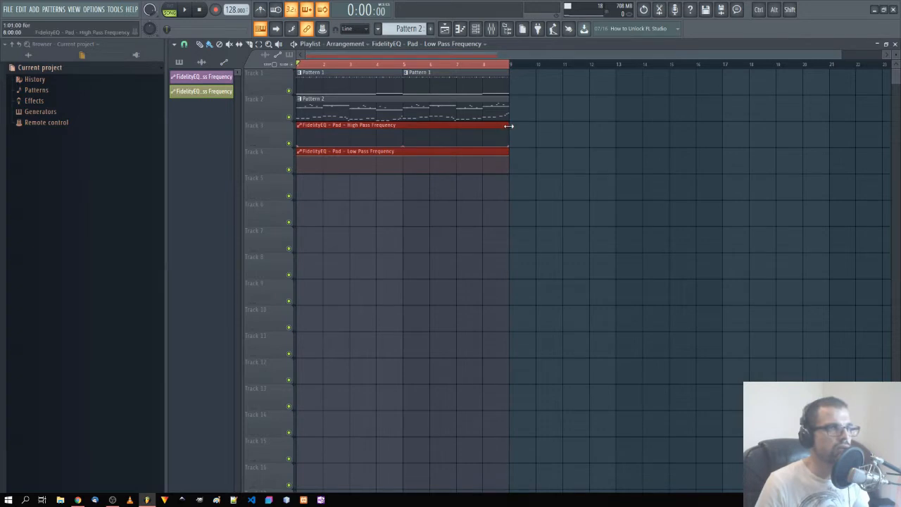
left_click_drag(509, 148, 321, 161)
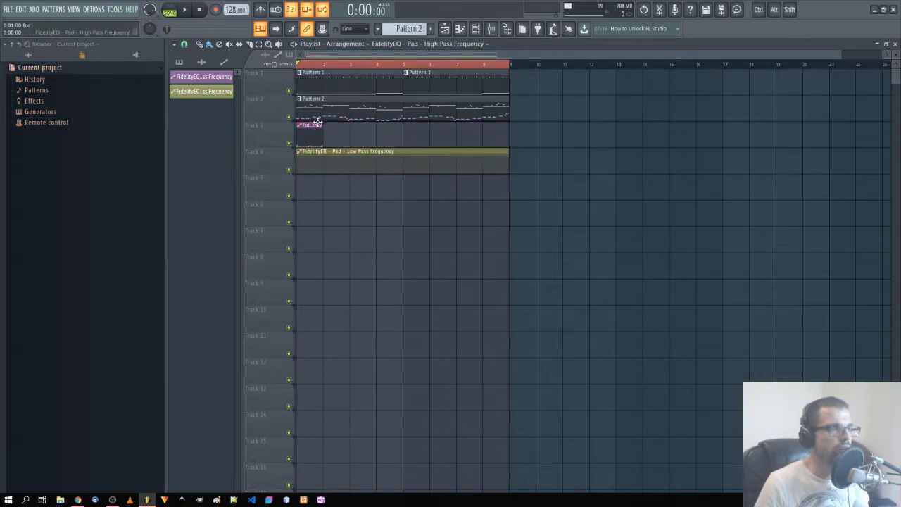
left_click_drag(510, 154, 321, 155)
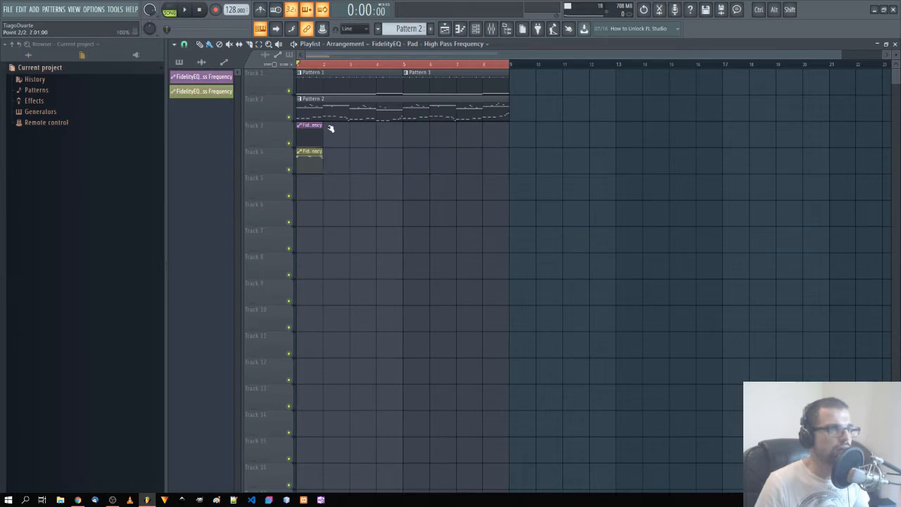
Step: Shape the High Pass Frequency clip into a curve falling to minimum across bar 1, and audition it with playback
scroll(292, 167, "up", 5)
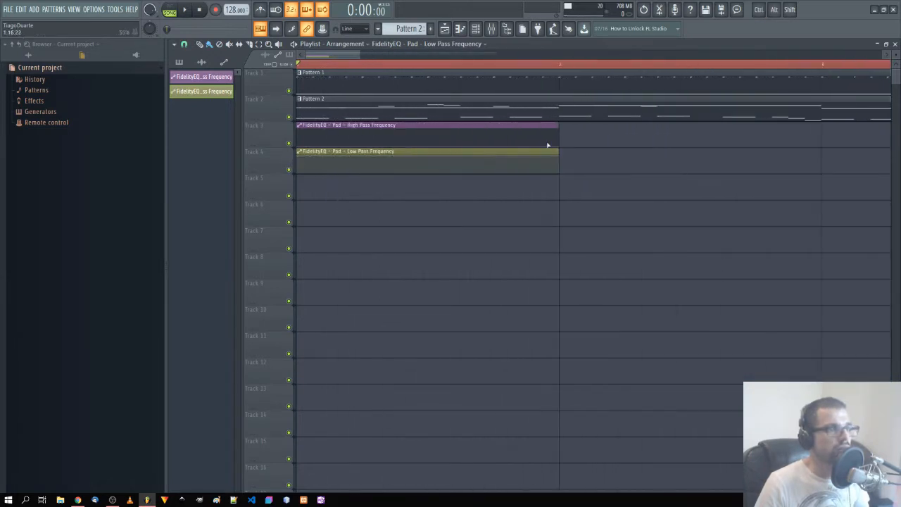
left_click_drag(567, 65, 822, 65)
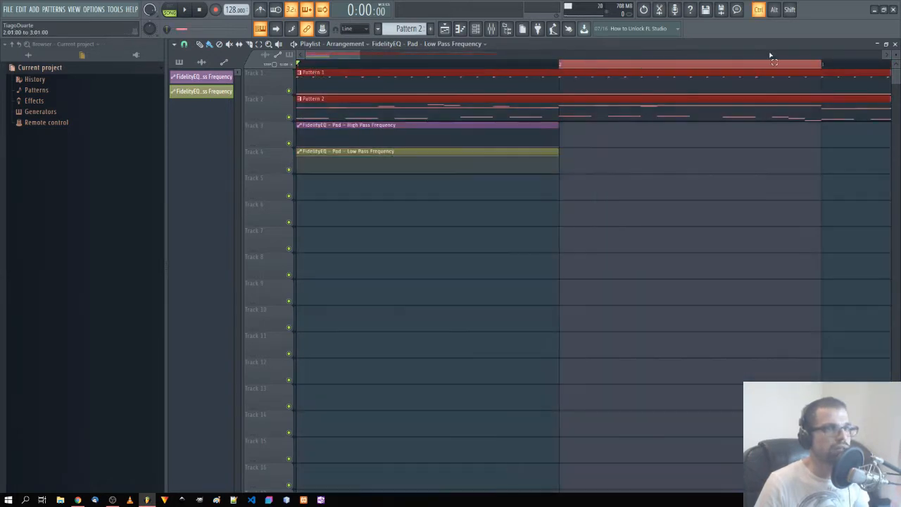
left_click(609, 65, "ctrl")
scroll(529, 283, "down", 4)
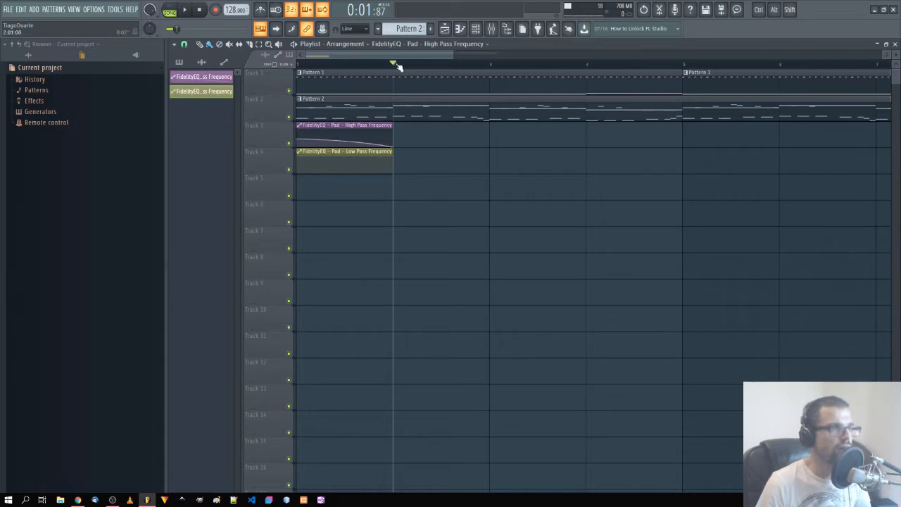
key("space")
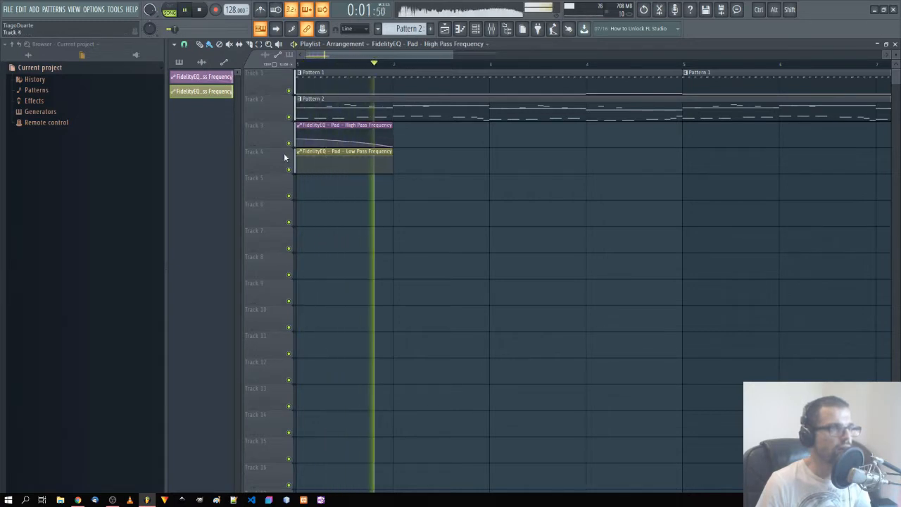
key("space")
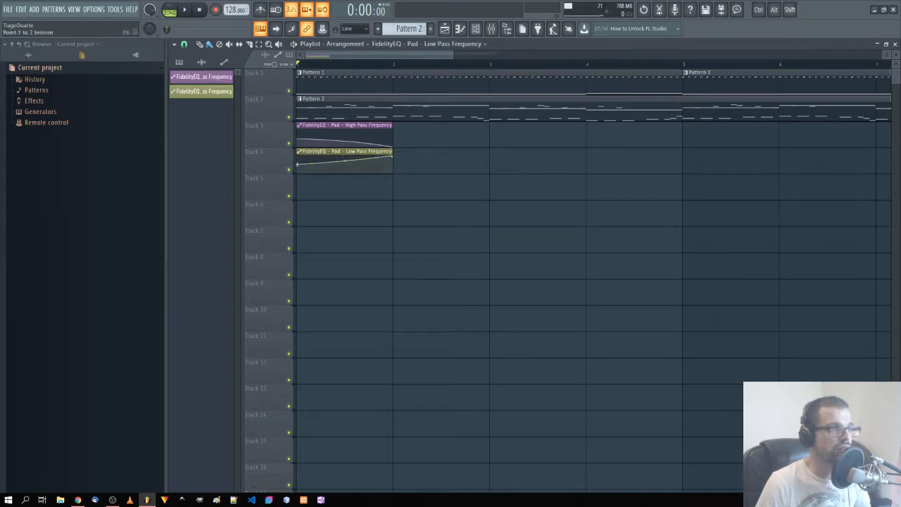
Step: Shape the Low Pass Frequency clip into a rising curve across bar 1, raise the High Pass clip's starting point, and audition both
key("space")
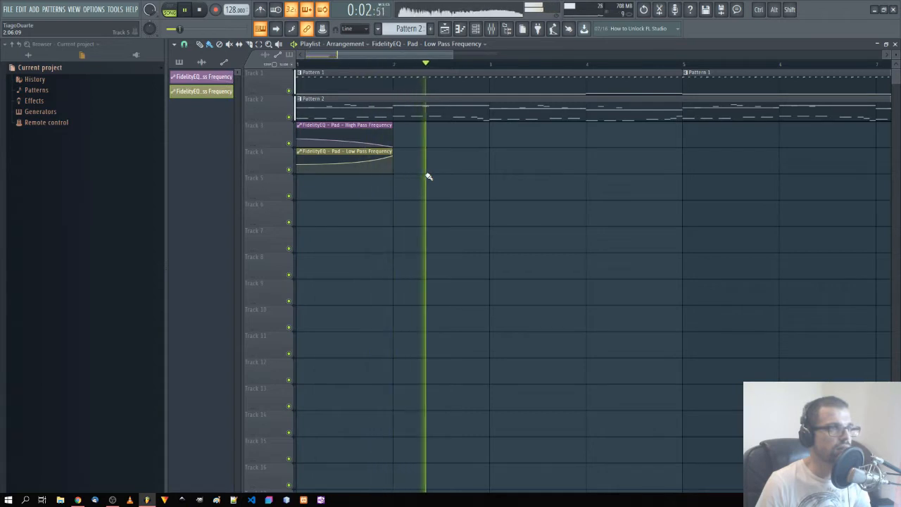
key("space")
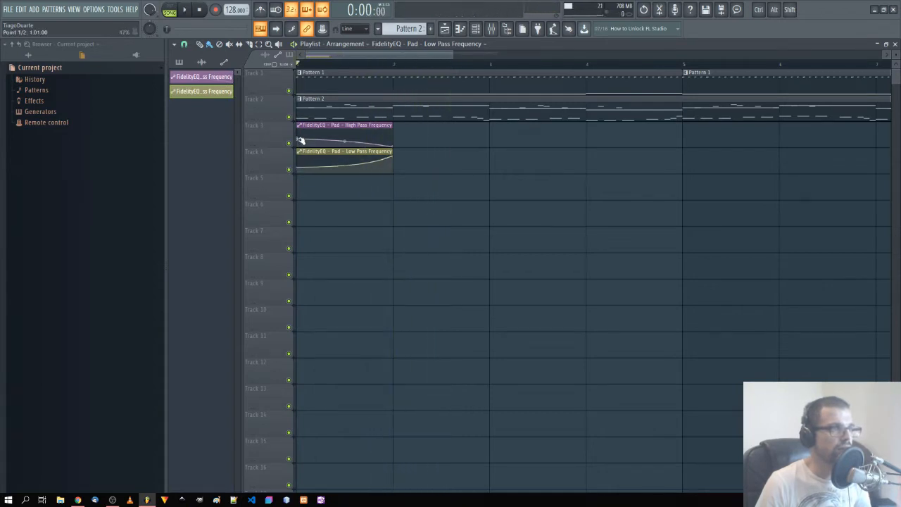
key("space")
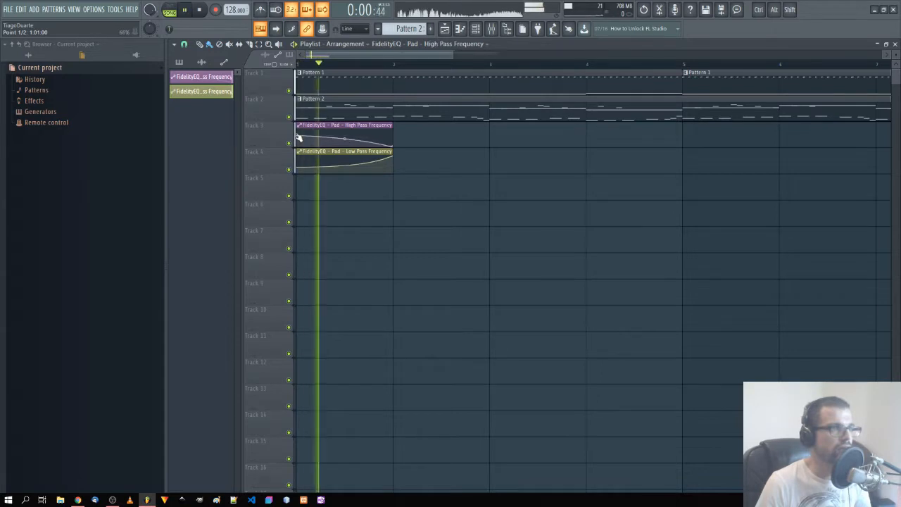
Step: Select both one-bar automation clips and duplicate them across bars 2 to 4 of the playlist
left_click_drag(381, 156, 369, 158)
key("ctrl+space")
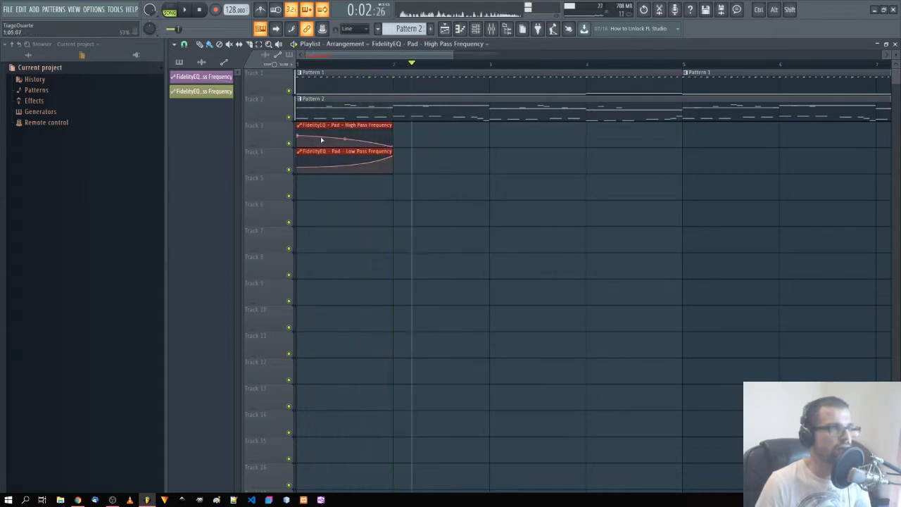
left_click_drag(326, 126, 633, 128)
scroll(633, 229, "down", 5, "ctrl")
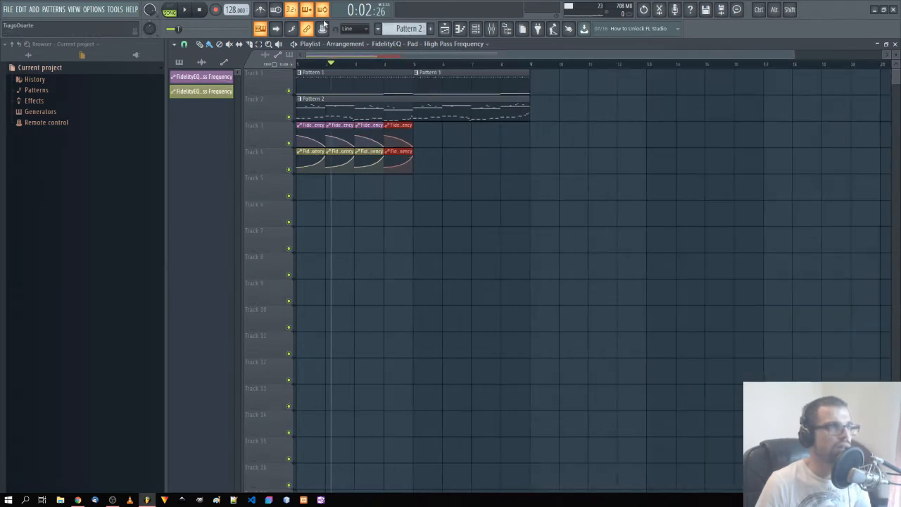
Step: Play the filtered pad, duplicate the automation clips into bars 5 to 8, clear the selection and close the playlist
left_click(203, 9)
key("space")
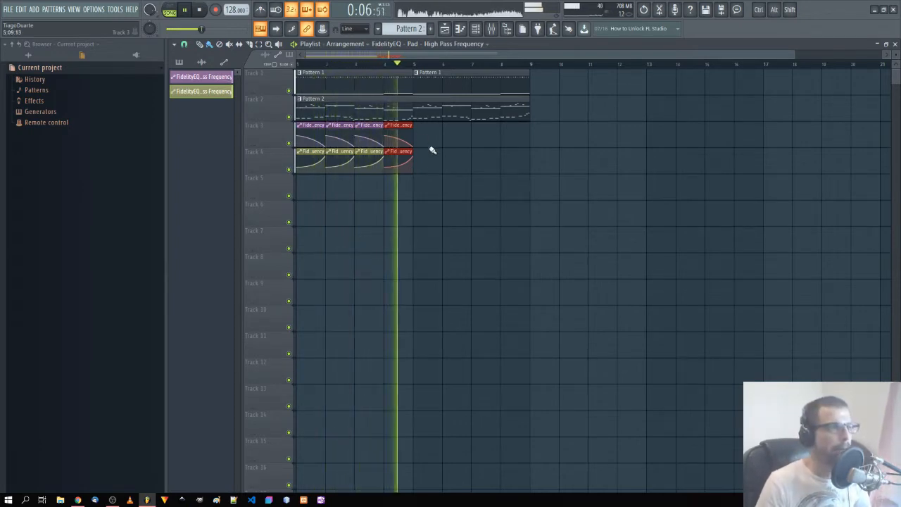
left_click_drag(431, 172, 435, 134)
key("space")
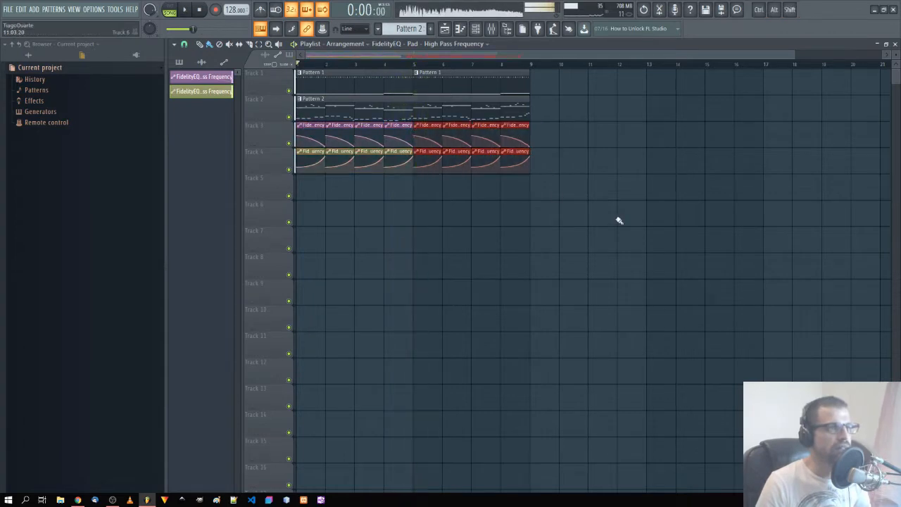
left_click(617, 219, "ctrl")
left_click(895, 44)
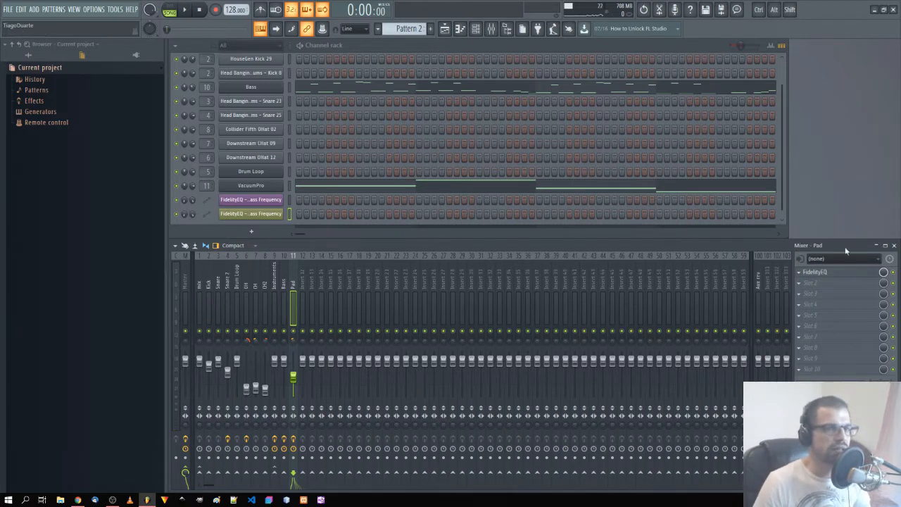
Step: Check the Pad's FidelityEQ, then load Fruity Reeverb 2 in the Pad's second effect slot and move its window to the centre
left_click(818, 273)
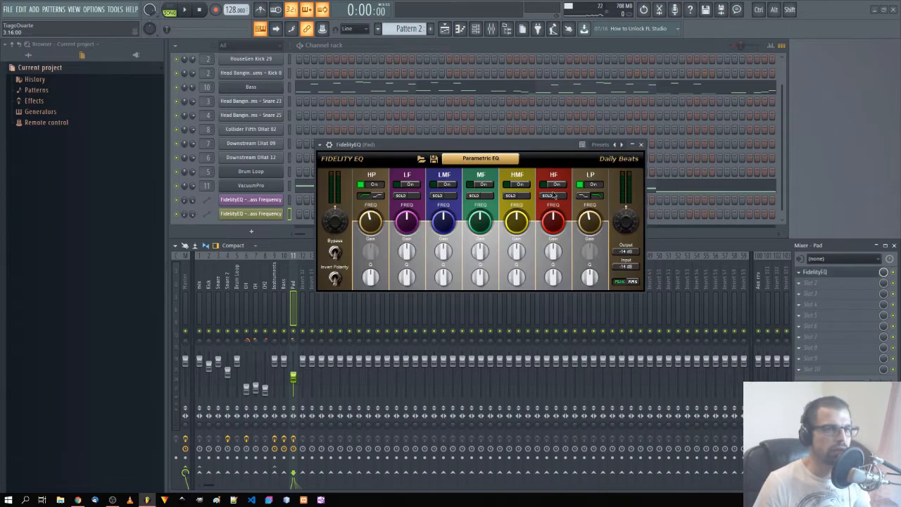
left_click(640, 144)
left_click(816, 286)
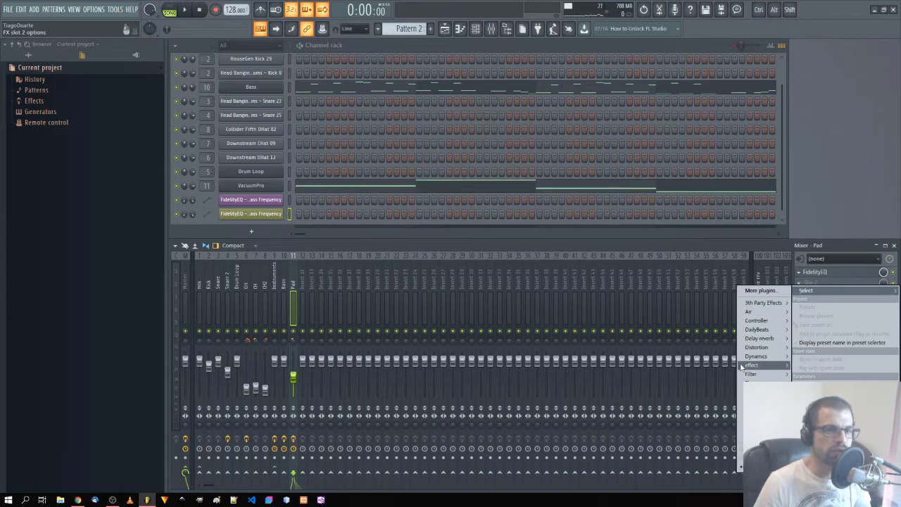
mouse_move(771, 339)
left_click(700, 374)
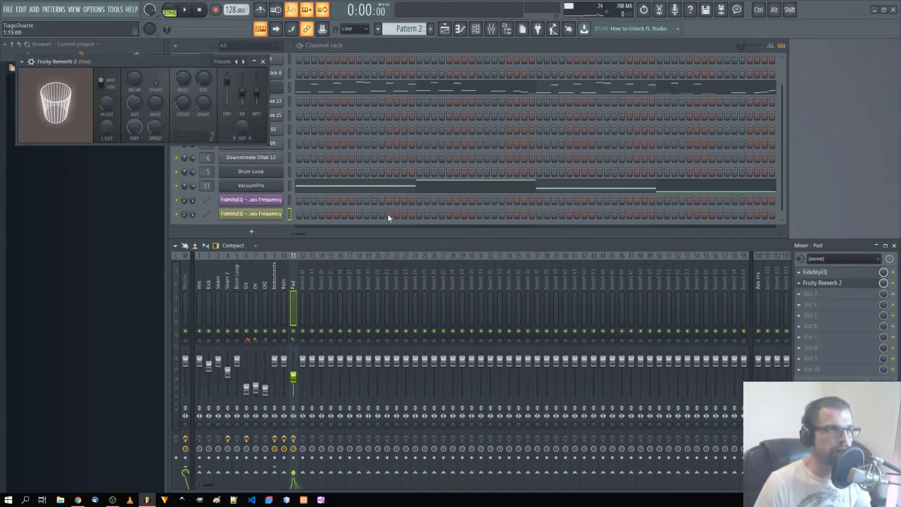
left_click_drag(150, 66, 455, 183)
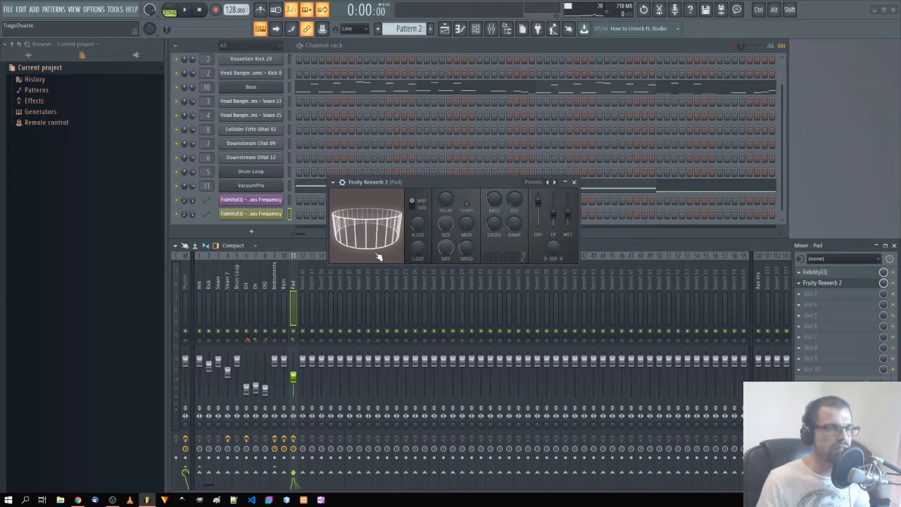
Step: Toggle the reverb's effect slot, solo the Pad mixer track, and raise the reverb's wet level while auditioning the pad
left_click(893, 283)
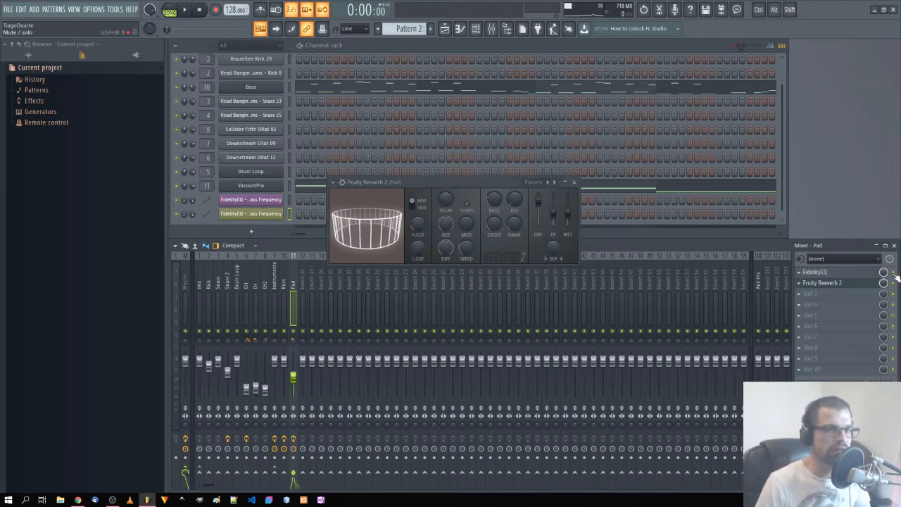
key("space")
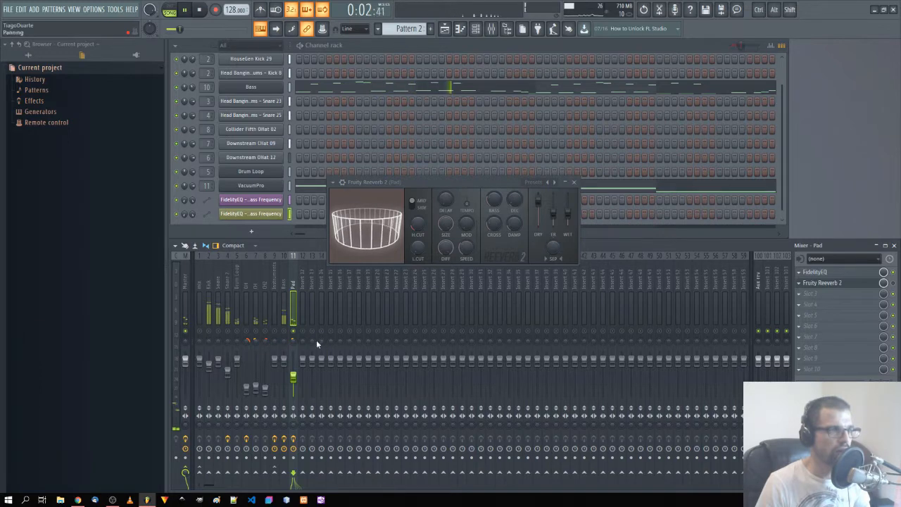
key("space")
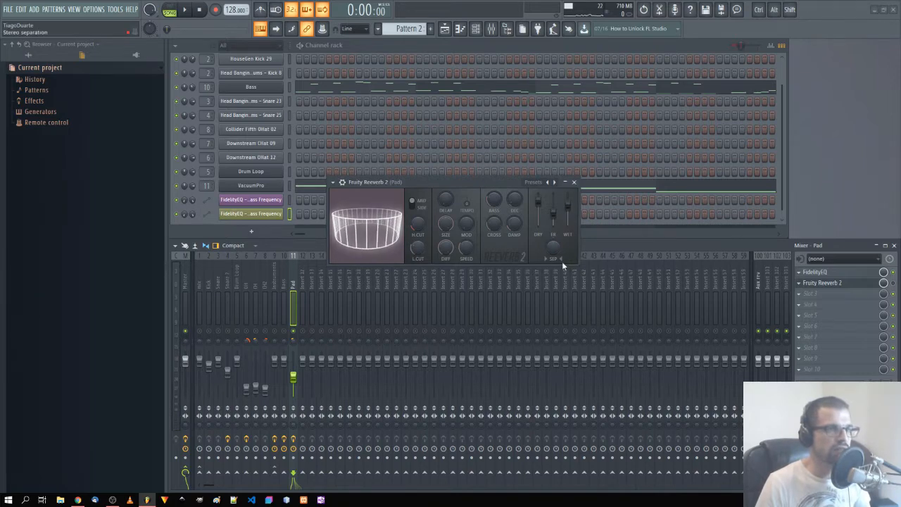
key("space")
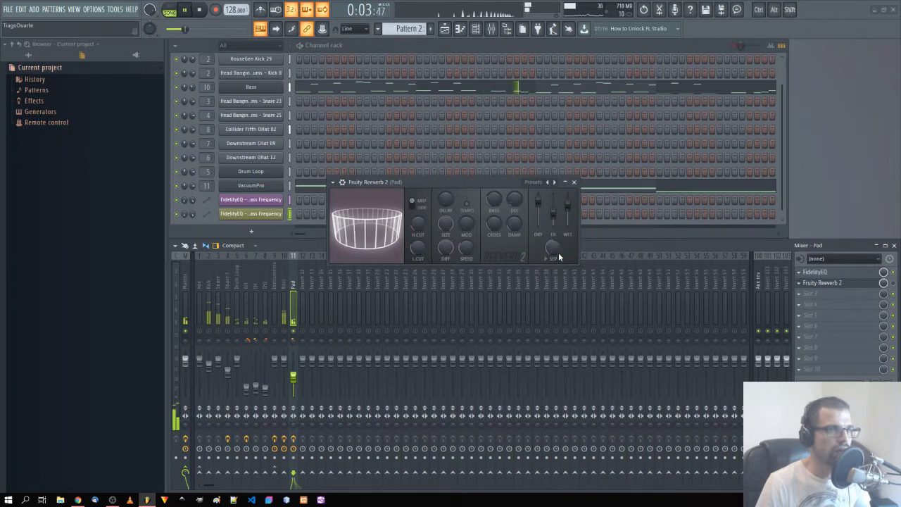
key("space")
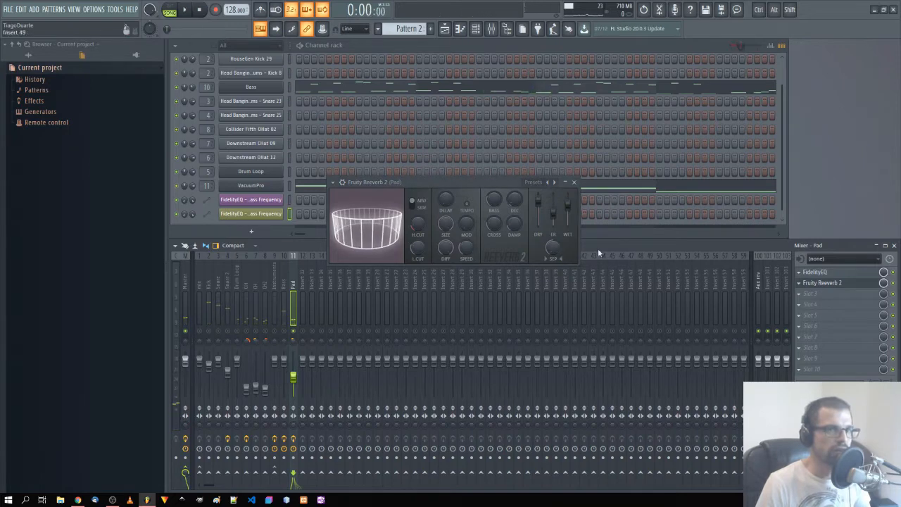
Step: Lower the reverb's dry level and raise the Pad mixer track's volume to -5.0 dB during playback, then close the reverb
key("space")
left_click_drag(433, 180, 458, 192)
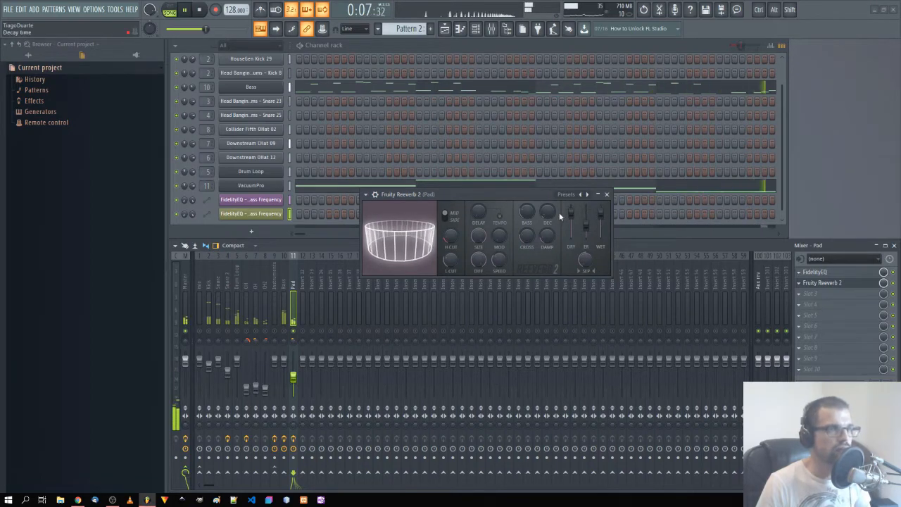
left_click_drag(571, 214, 573, 222)
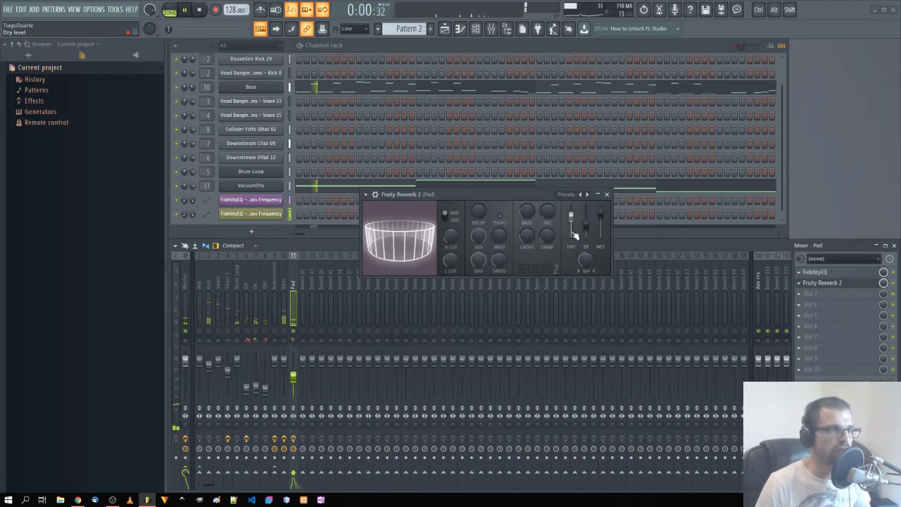
left_click_drag(293, 376, 293, 366)
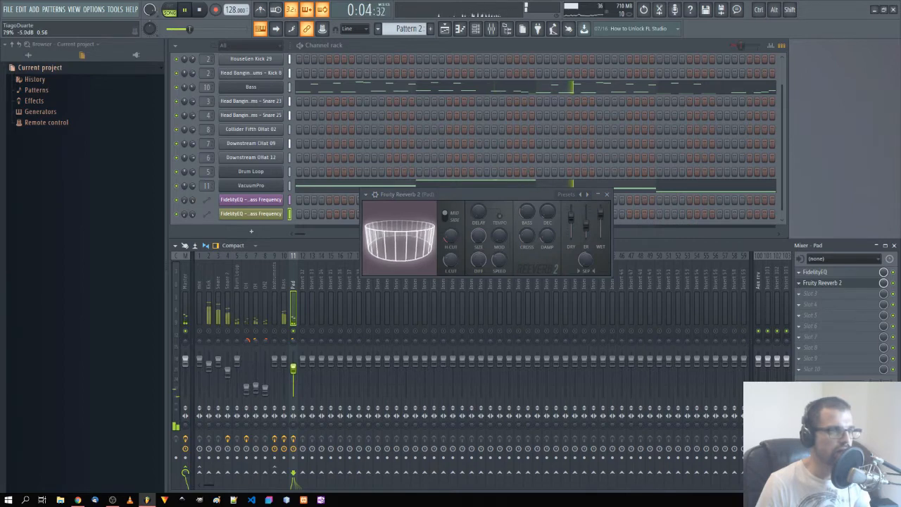
left_click(607, 194)
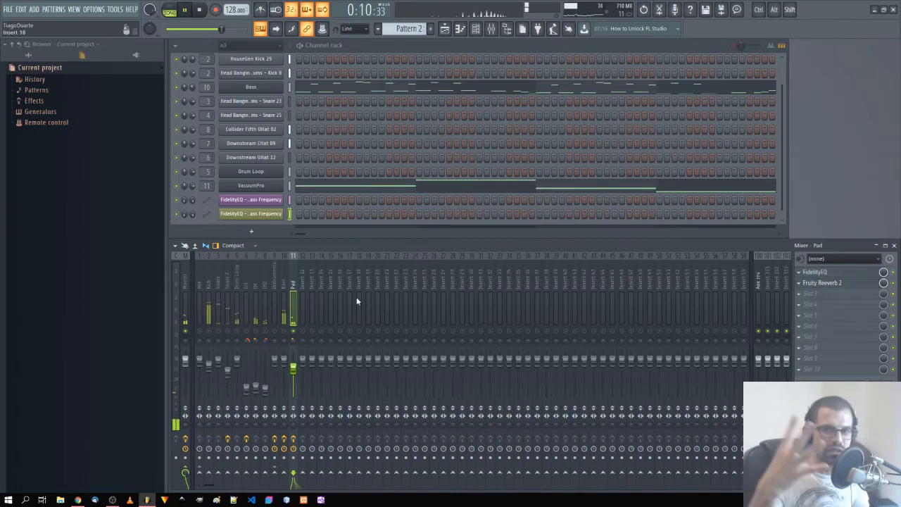
Step: Unsolo the Pad mixer track and lower its volume slightly during playback
right_click(291, 334)
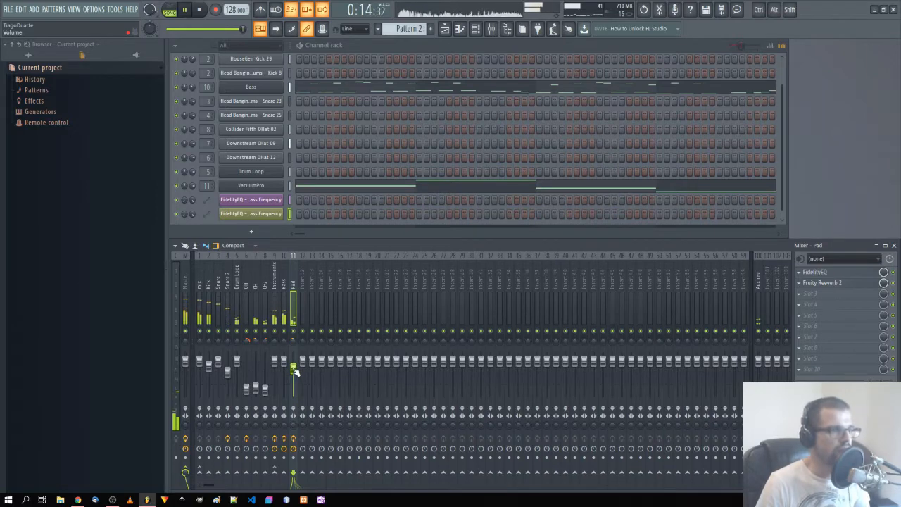
left_click_drag(294, 369, 293, 373)
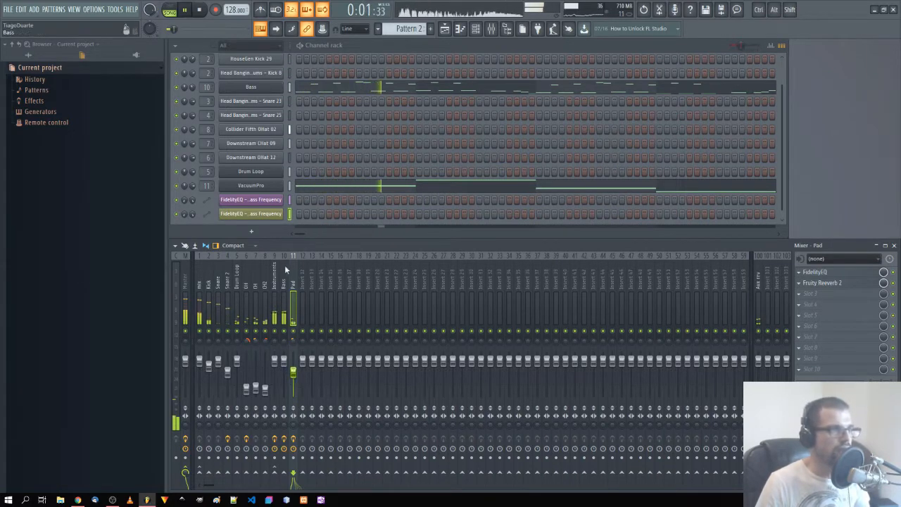
Step: Rename the VacuumPro channel as Pad
middle_click(257, 185)
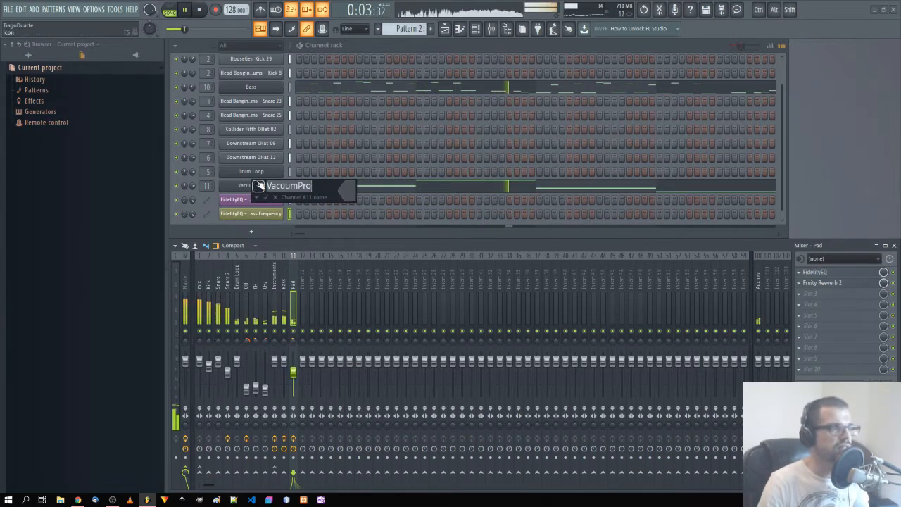
type("Pad")
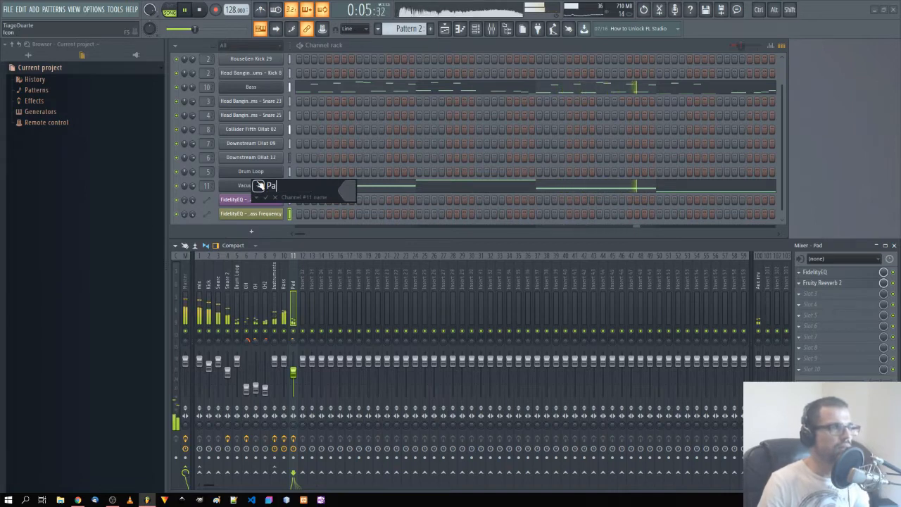
key("Return")
Step: Add an Xpand!2 channel from the Air instruments and load its 31 Very Soft Piano preset from the Acoustic Piano category
left_click_drag(215, 237, 209, 298)
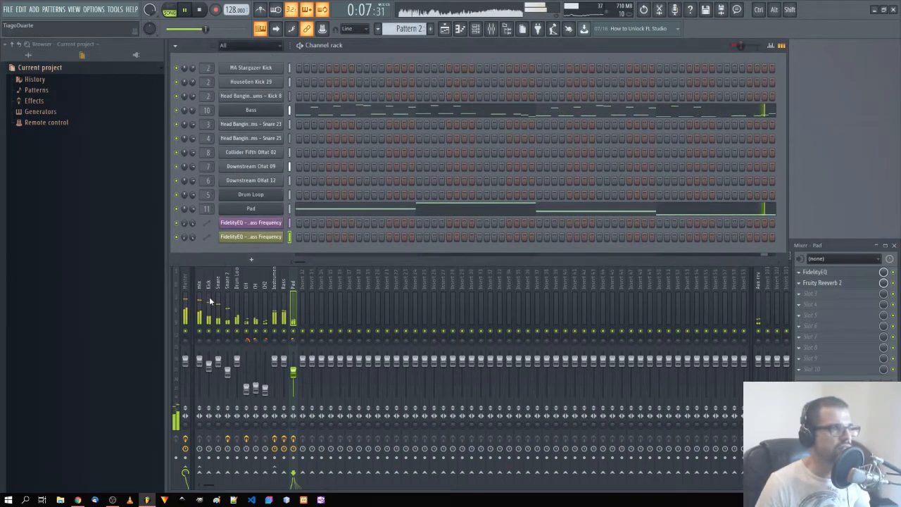
left_click(246, 261)
mouse_move(261, 291)
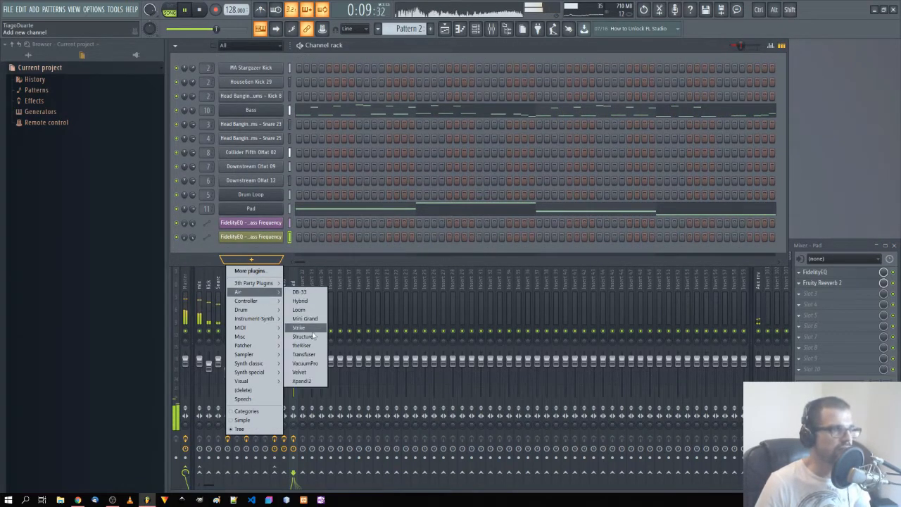
left_click(310, 384)
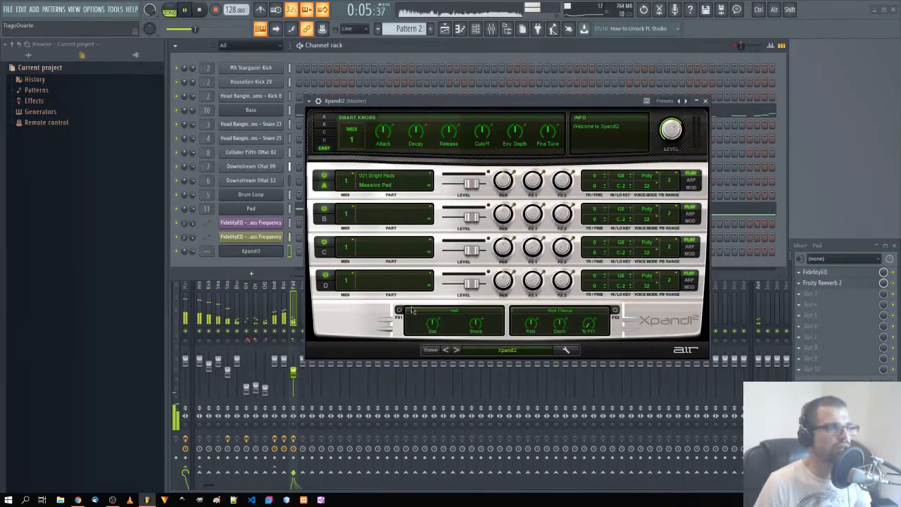
left_click(506, 350)
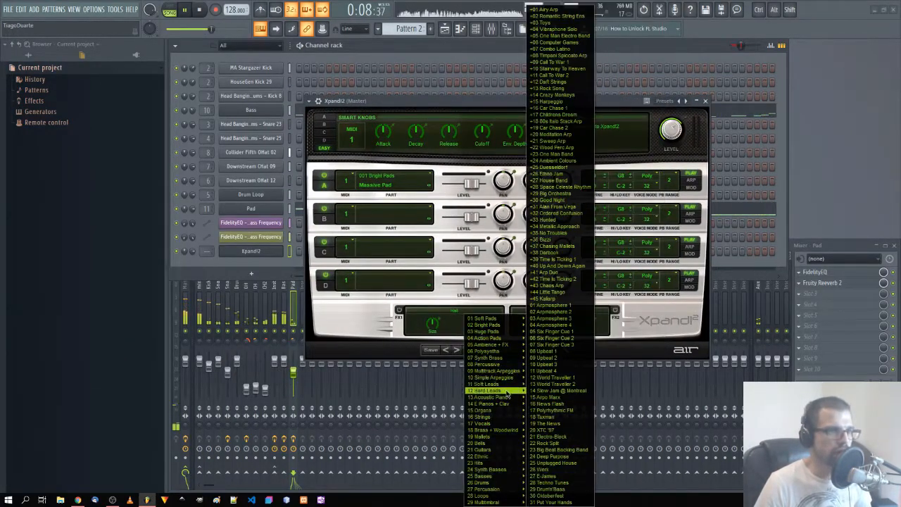
mouse_move(504, 401)
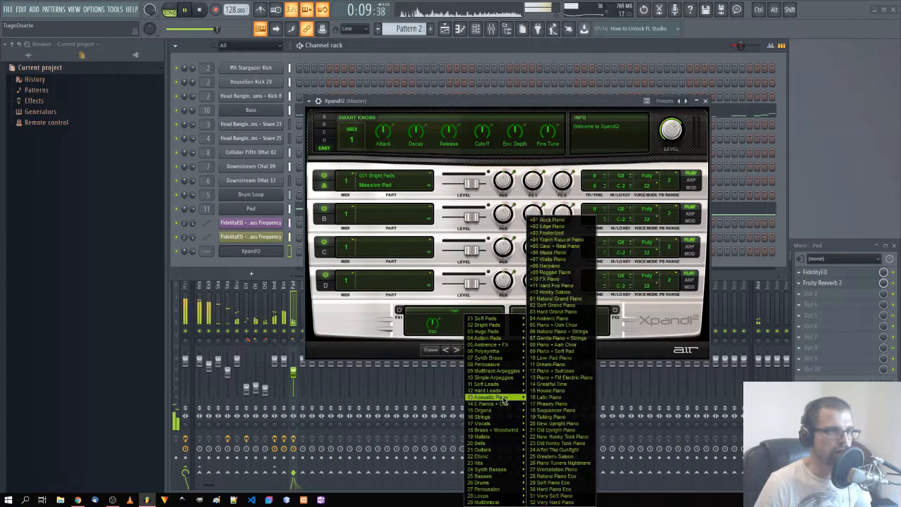
left_click(552, 495)
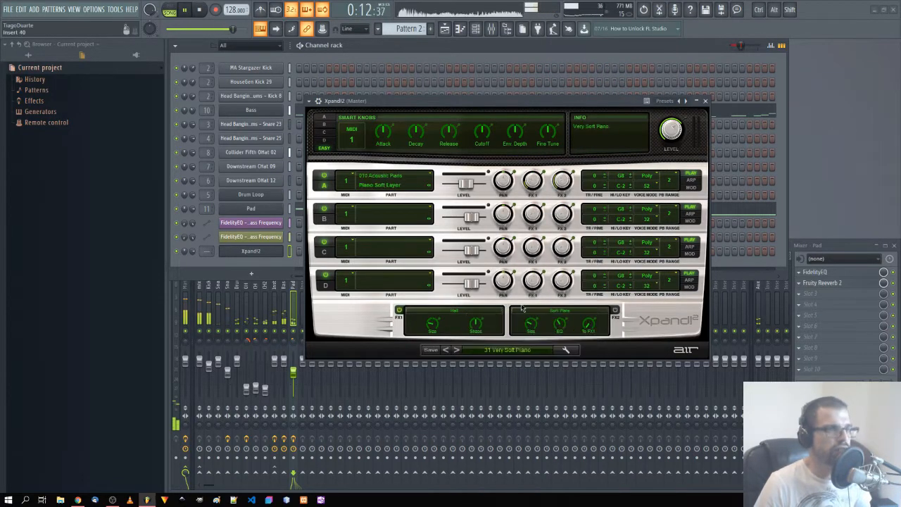
Step: Audition the soft piano with a few notes, close its window, and assign the Xpand!2 channel to mixer track 12
key("c")
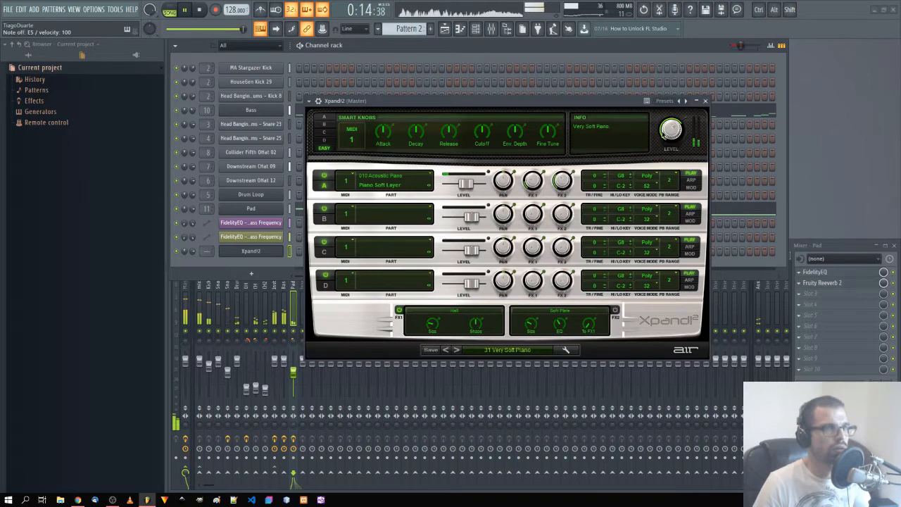
left_click(704, 101)
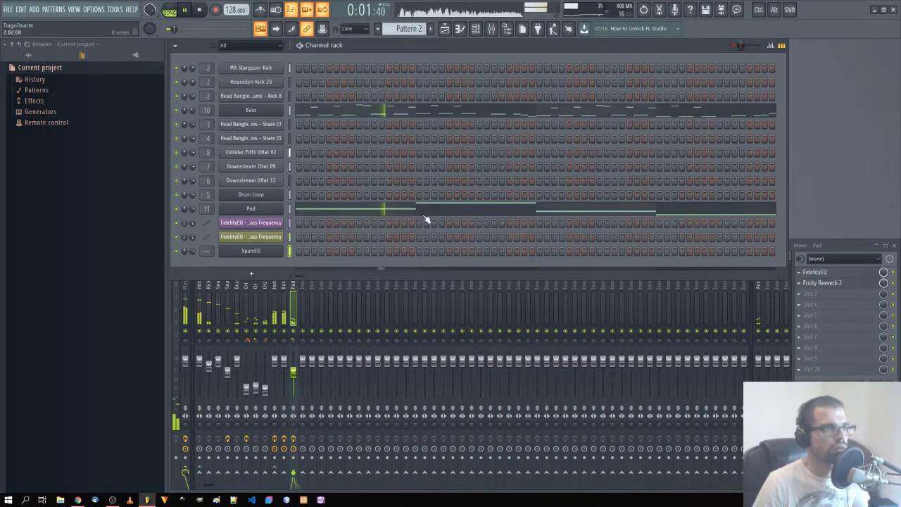
key("v")
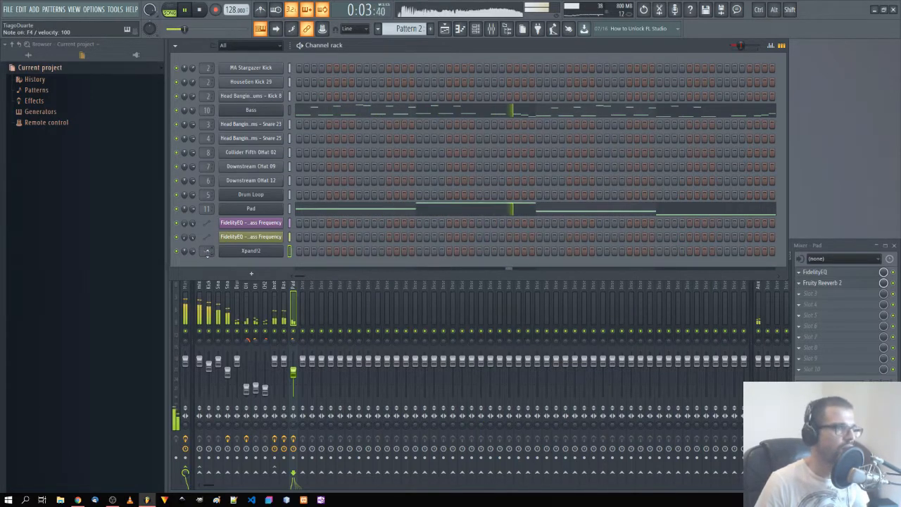
left_click_drag(207, 250, 207, 217)
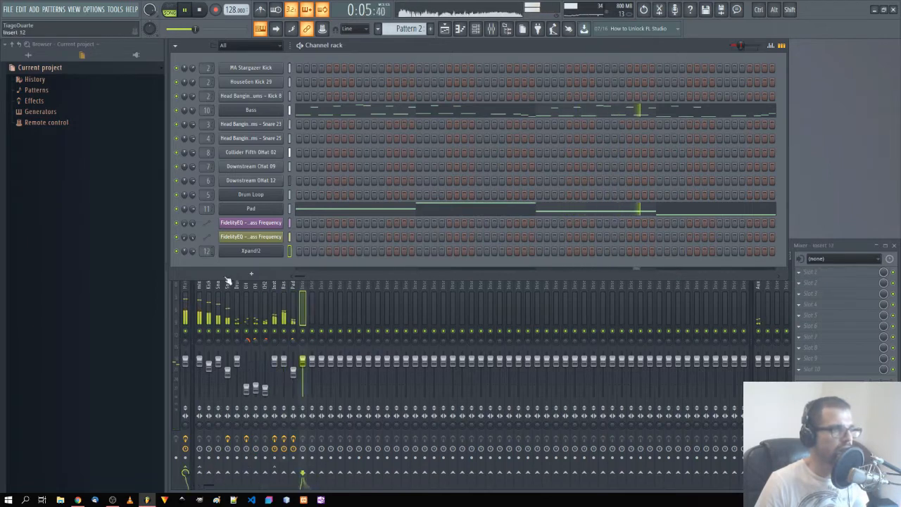
Step: Route the Pad mixer track only to the Instruments track and raise its volume slightly
left_click(292, 288)
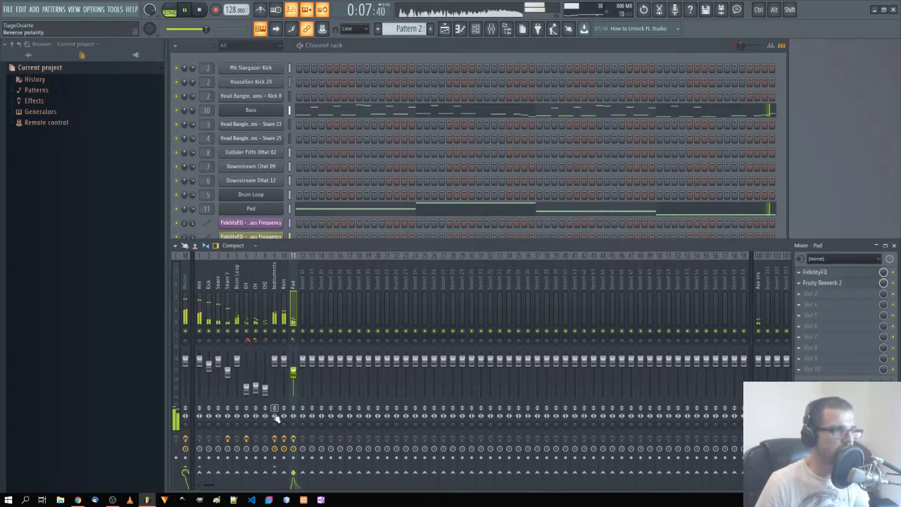
right_click(275, 472)
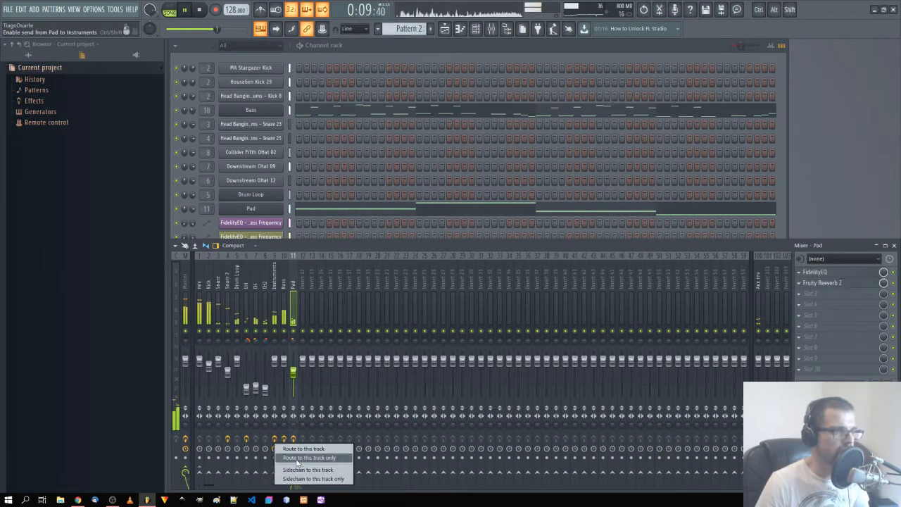
left_click(299, 458)
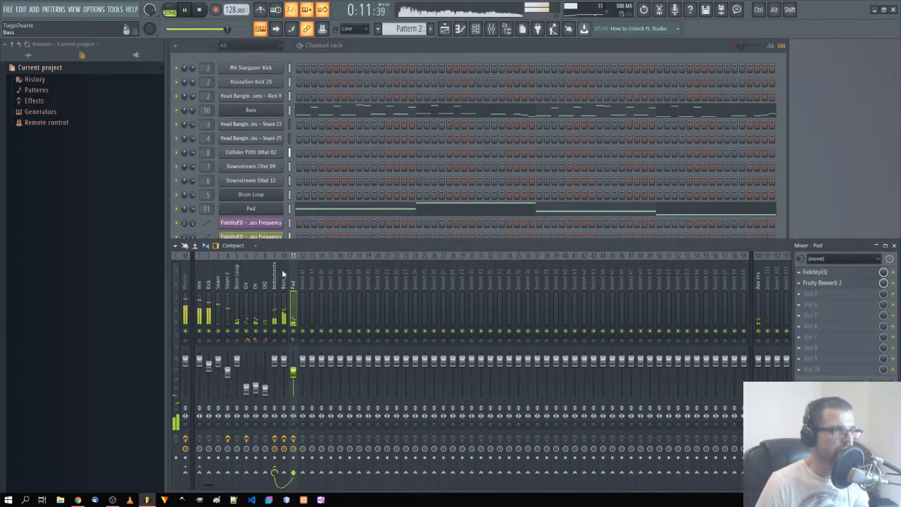
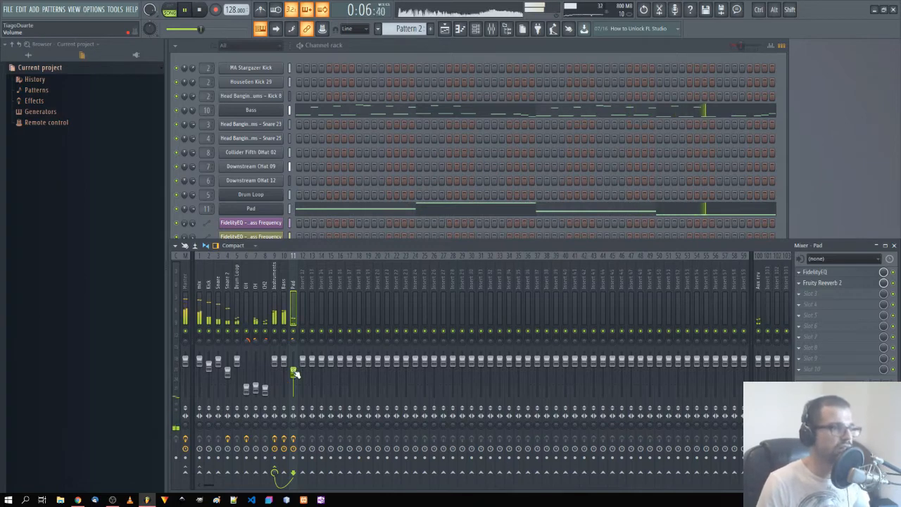
left_click_drag(291, 384, 293, 379)
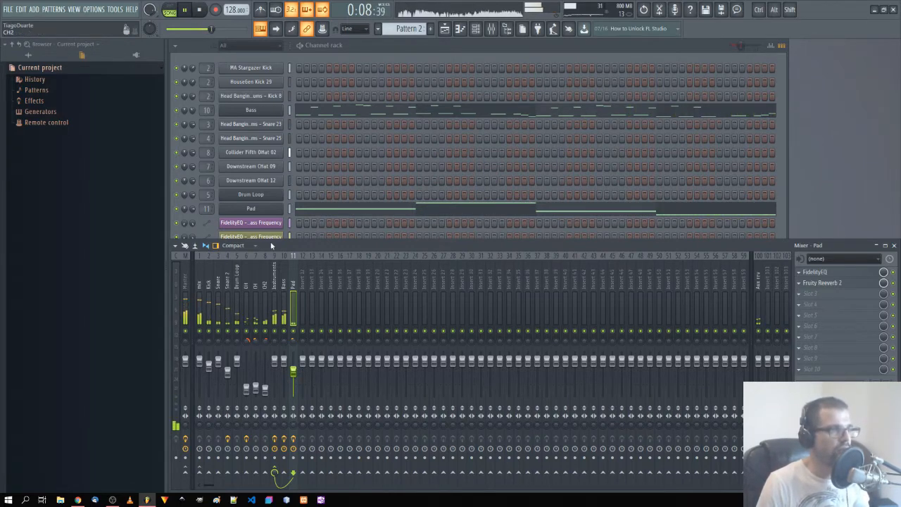
Step: In the Xpand!2 piano roll, draw a bar 1 melody of one-step notes F5, G#5, C6, A#5, G#5, F5 and audition it
left_click(356, 48)
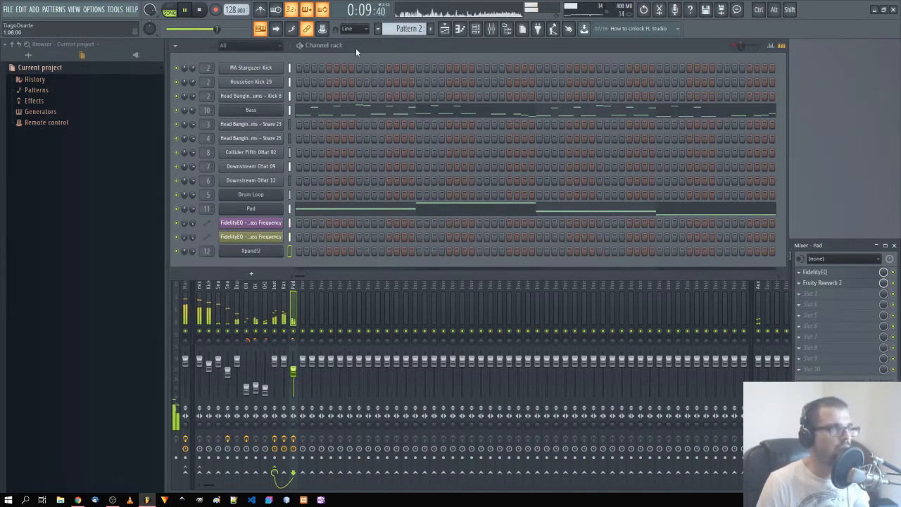
right_click(249, 251)
left_click(301, 252)
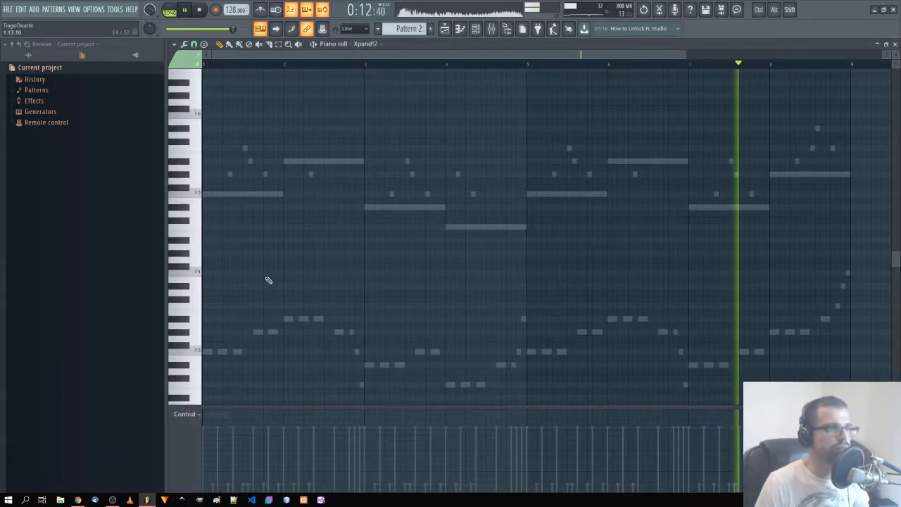
left_click(232, 195)
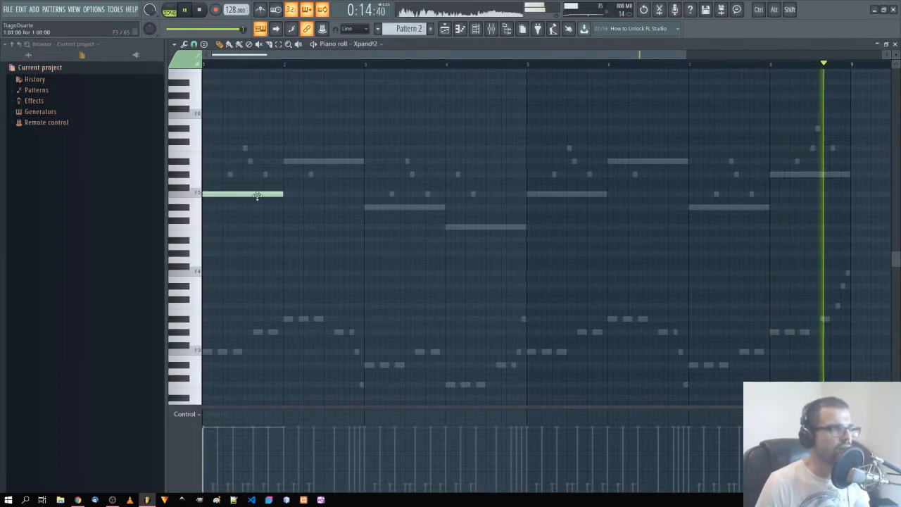
left_click_drag(283, 194, 208, 194)
key("space")
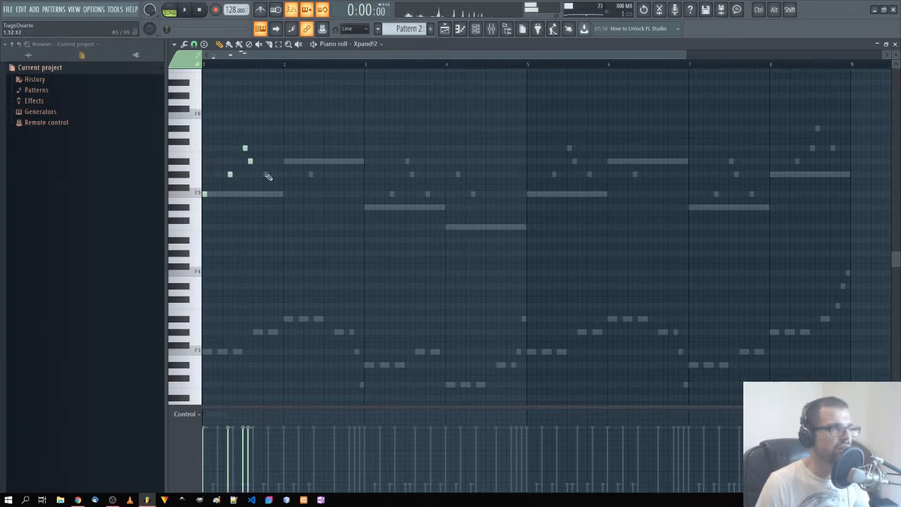
left_click(280, 194)
key("space")
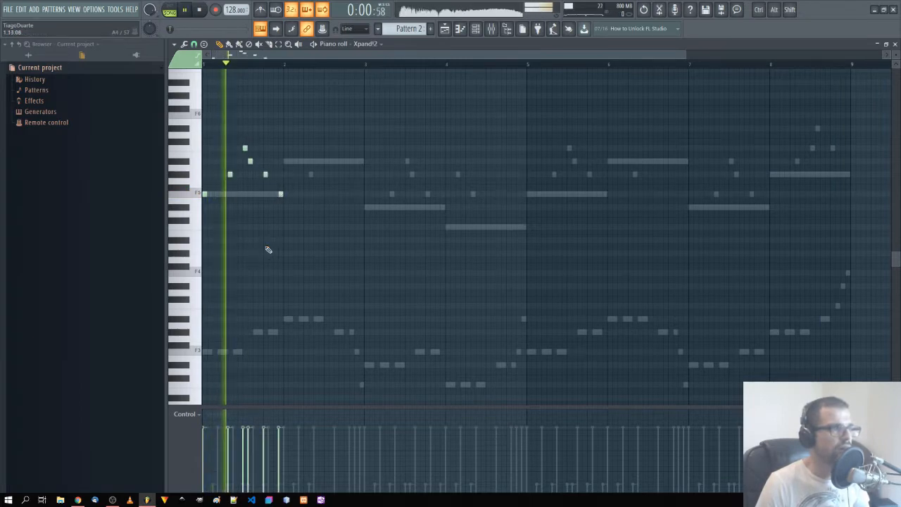
key("space")
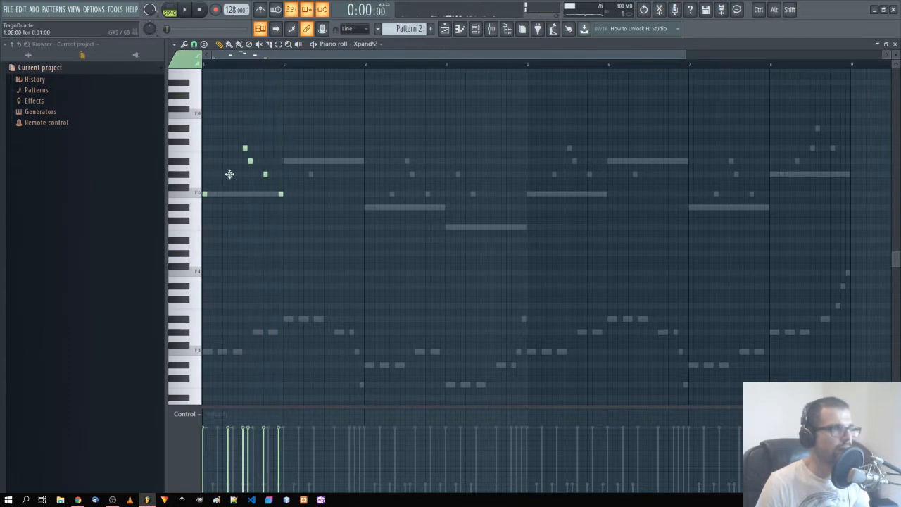
Step: Move the first G#5 note to step 5 of bar 1, add a one-step A#5 at step 7, and audition the melody
left_click(224, 175)
key("space")
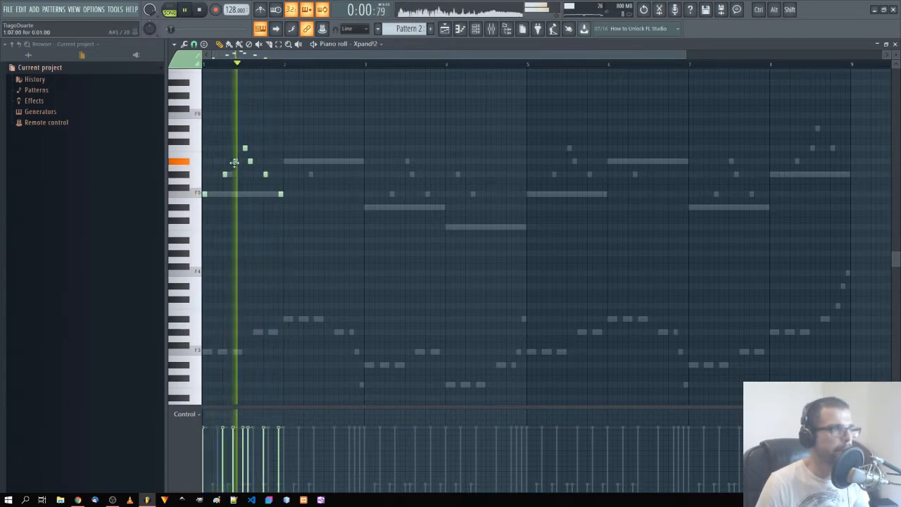
key("space")
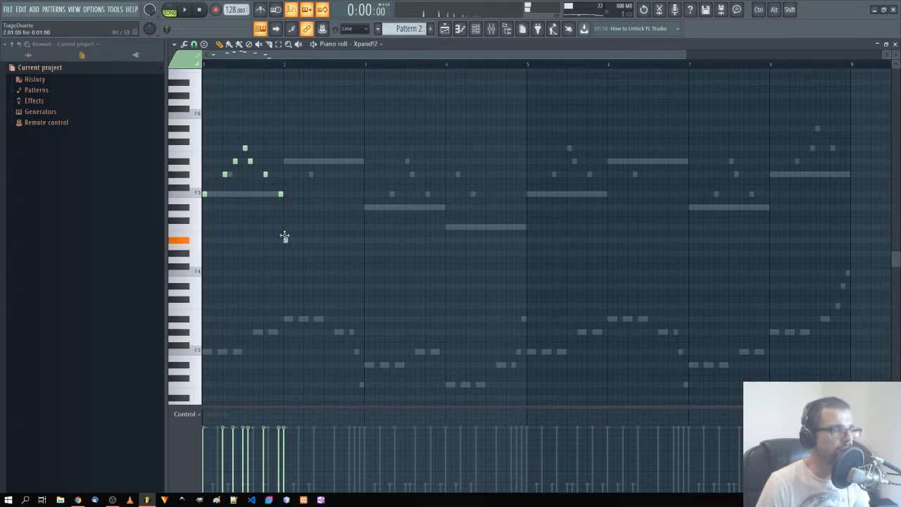
Step: Add one-step notes A#4, A#5 and G#5 at steps 1, 3 and 6 of bar 2 while auditioning the melody
key("space")
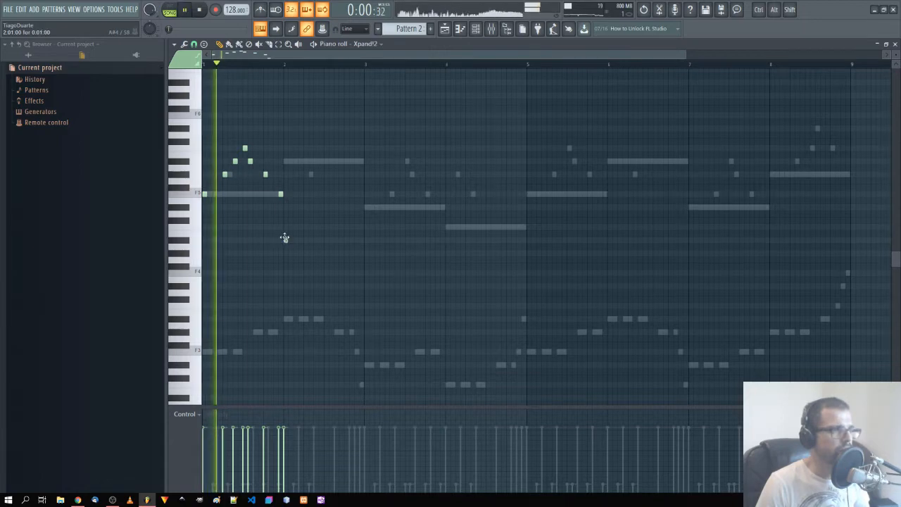
left_click(285, 238)
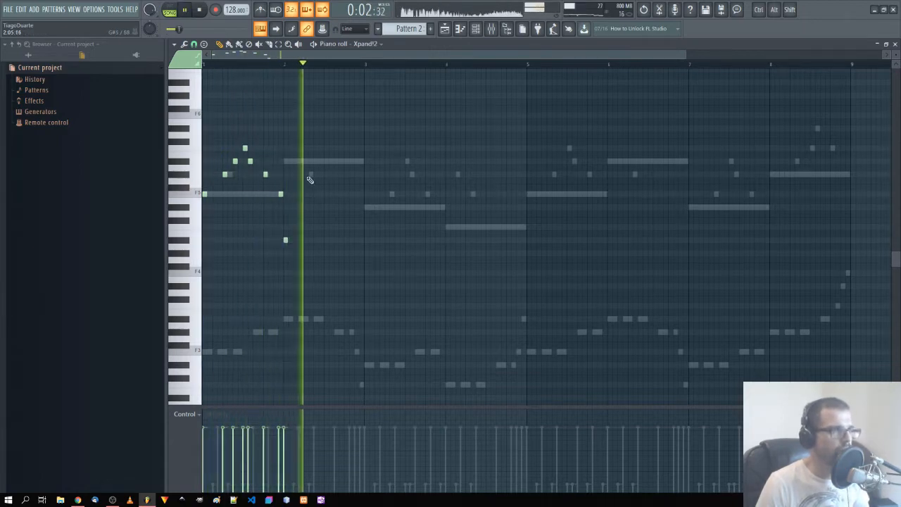
key("space")
left_click(309, 173)
key("space")
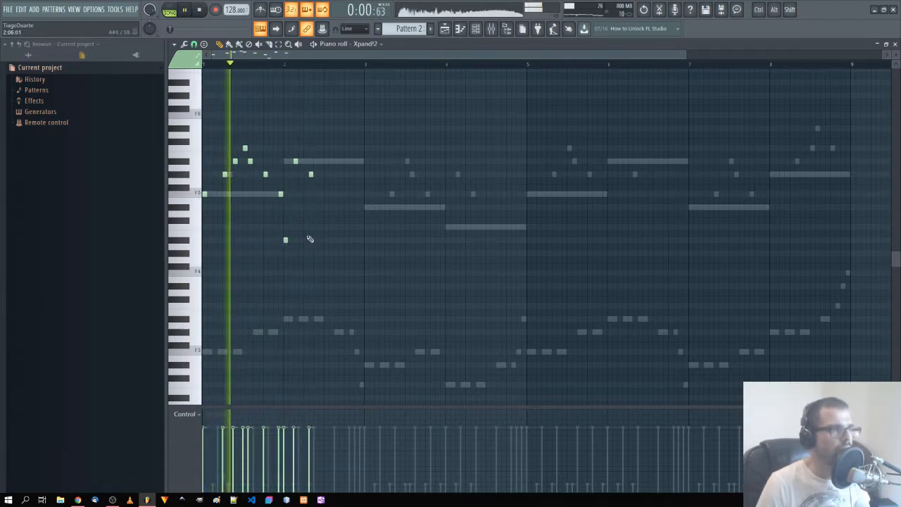
Step: Lengthen the opening F5 note to four steps and add a four-step F5 at step 9 of bar 2
left_click_drag(206, 194, 223, 196)
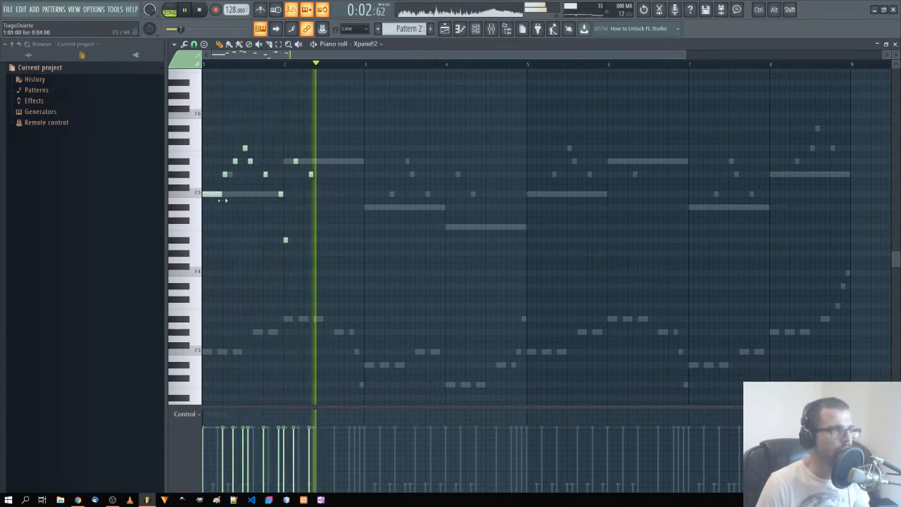
key("space")
left_click(326, 195)
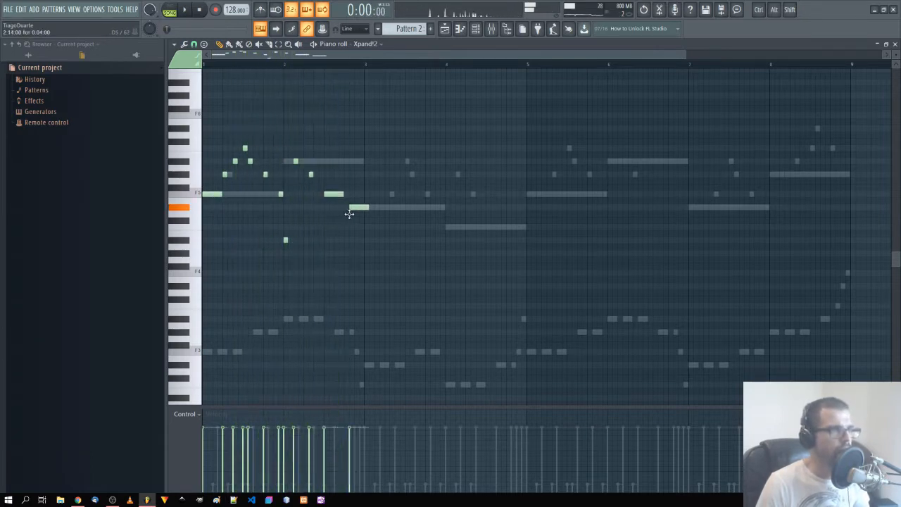
Step: Place descending one-step notes G#3, F3 and C3 at the end of bar 2 and raise all three by one octave
left_click_drag(344, 213, 354, 349)
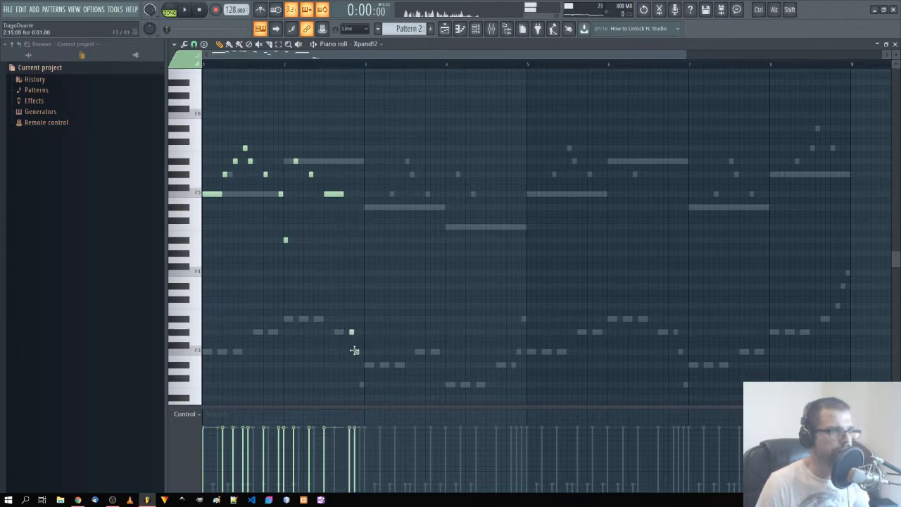
left_click_drag(381, 396, 334, 330)
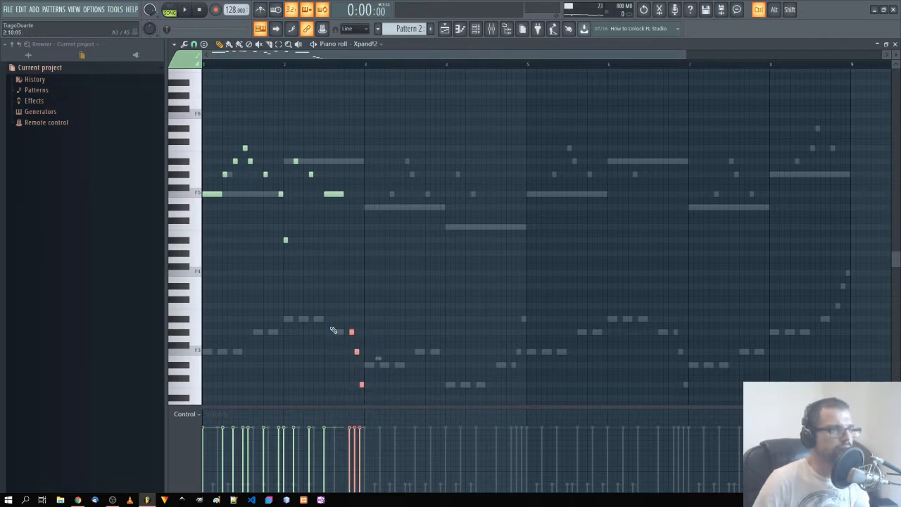
key("ctrl+Down")
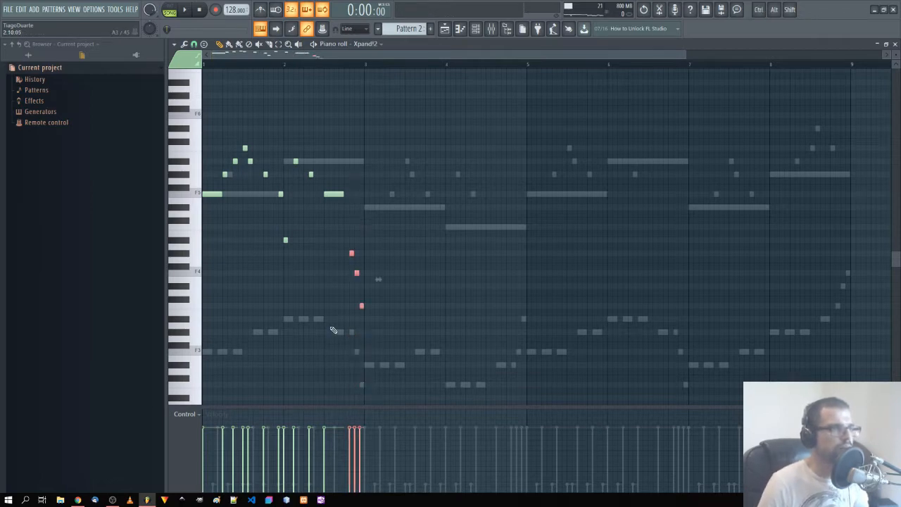
Step: Raise the last three notes of bar 2 by another octave and lengthen bar 1's notes at steps 5 and 7 to two steps
key("space")
key("ctrl+d")
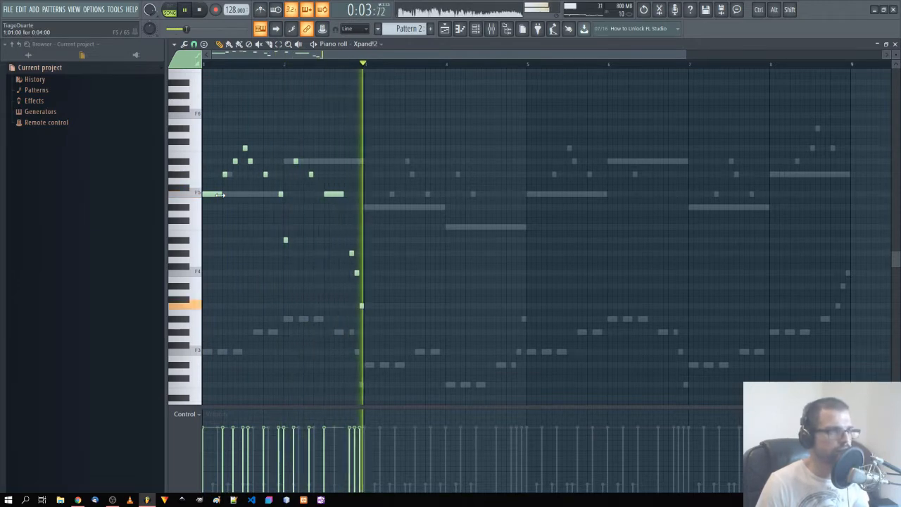
key("space")
left_click_drag(387, 324, 343, 247)
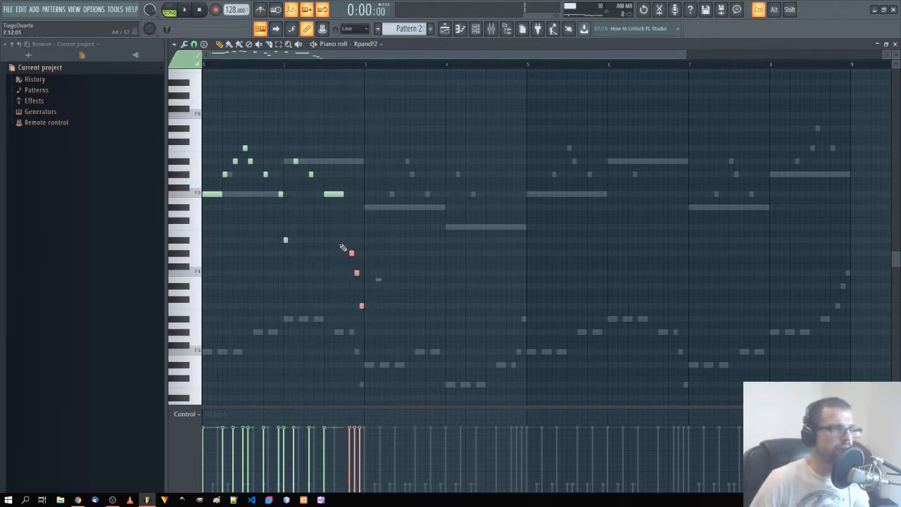
key("ctrl+Up")
key("space")
key("ctrl+d")
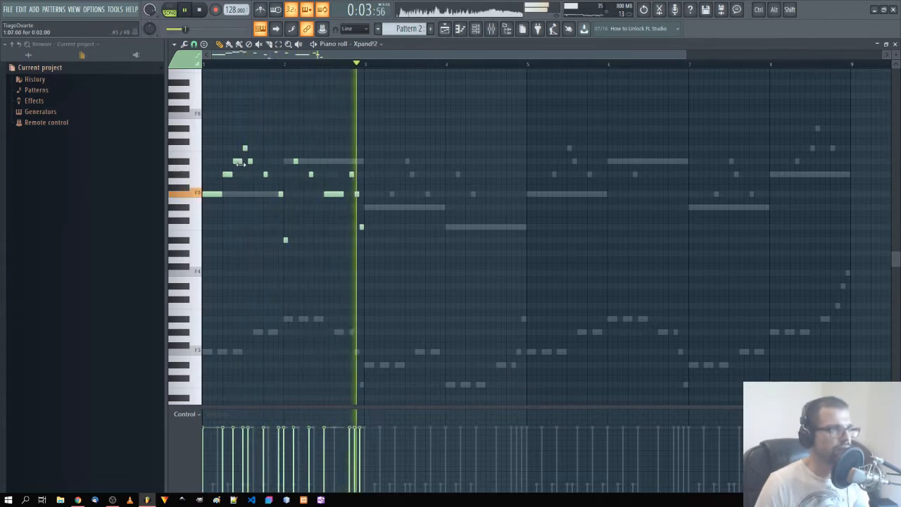
Step: Lengthen the A#5 at step 10 and G#5 at step 13 of bar 1 to three steps, and bar 2's opening A#4 to four
key("space")
left_click_drag(252, 162, 263, 162)
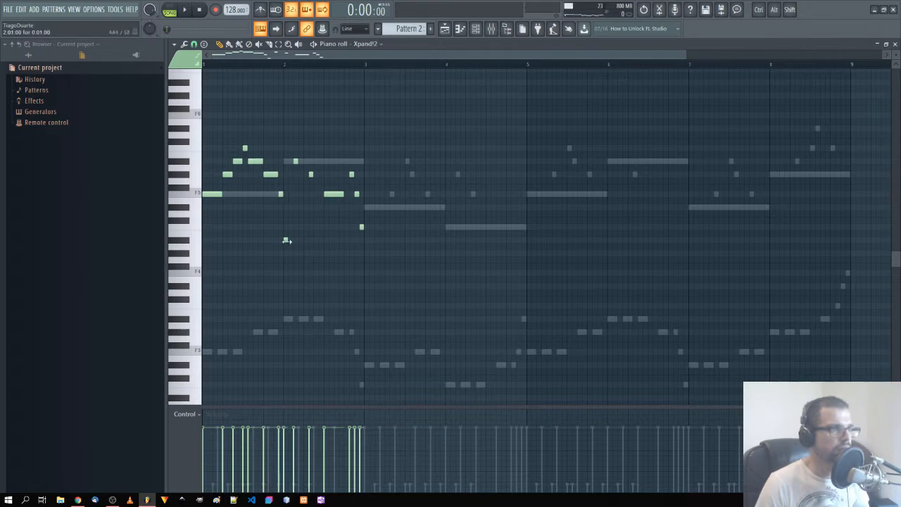
key("space")
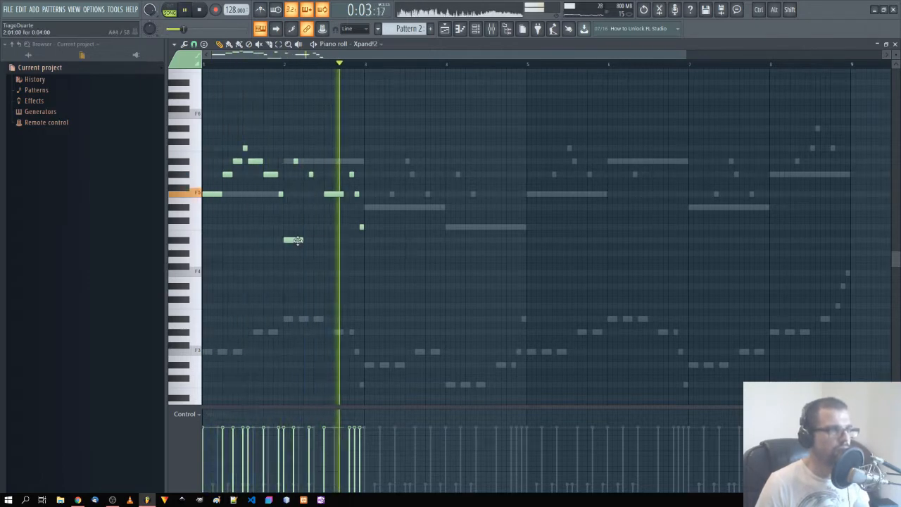
key("space")
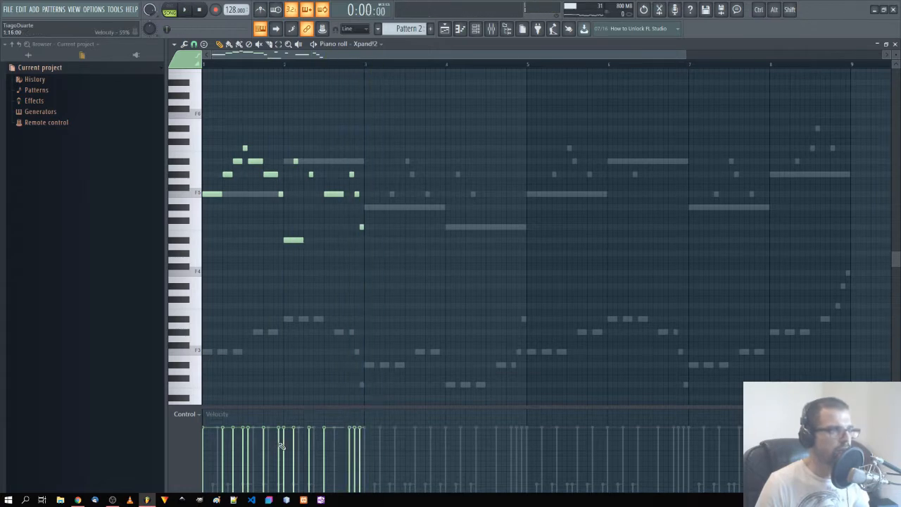
Step: Lower the velocity of bar 1's final F5 and lengthen the notes at steps 3 and 6 of bar 2 to three steps
key("space")
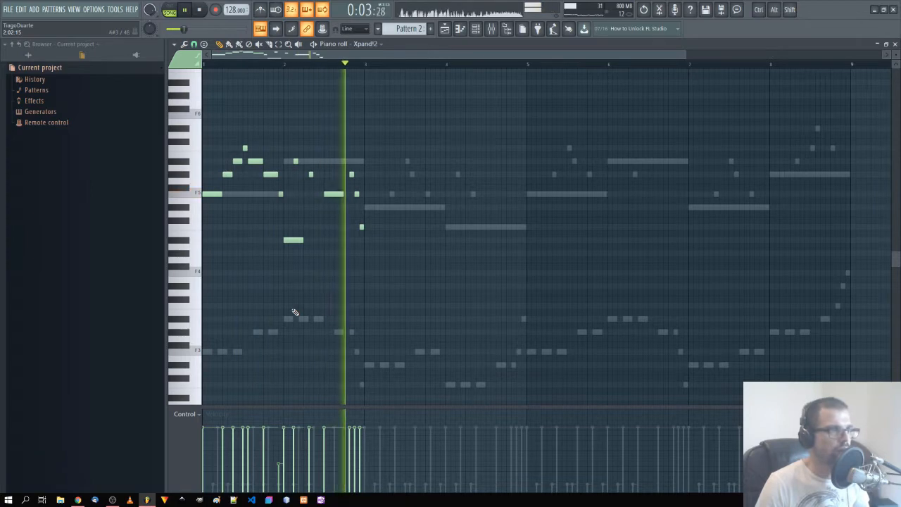
key("space")
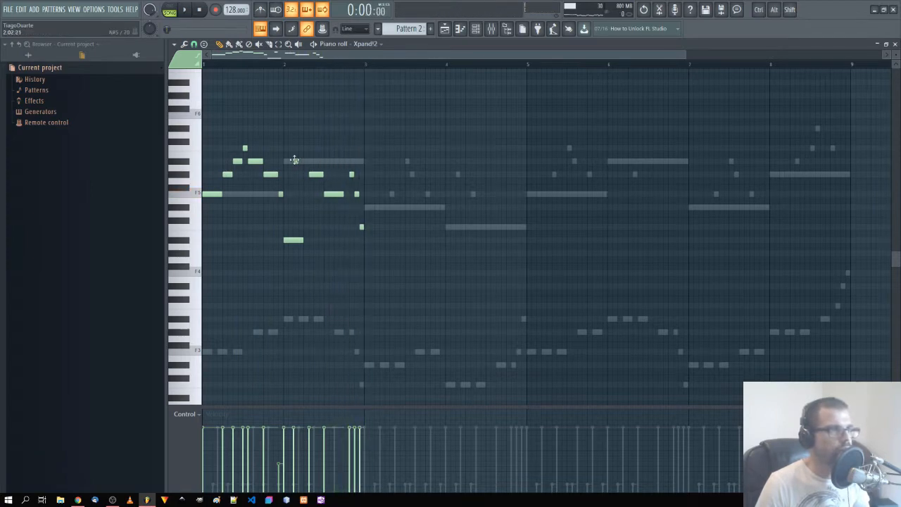
key("space")
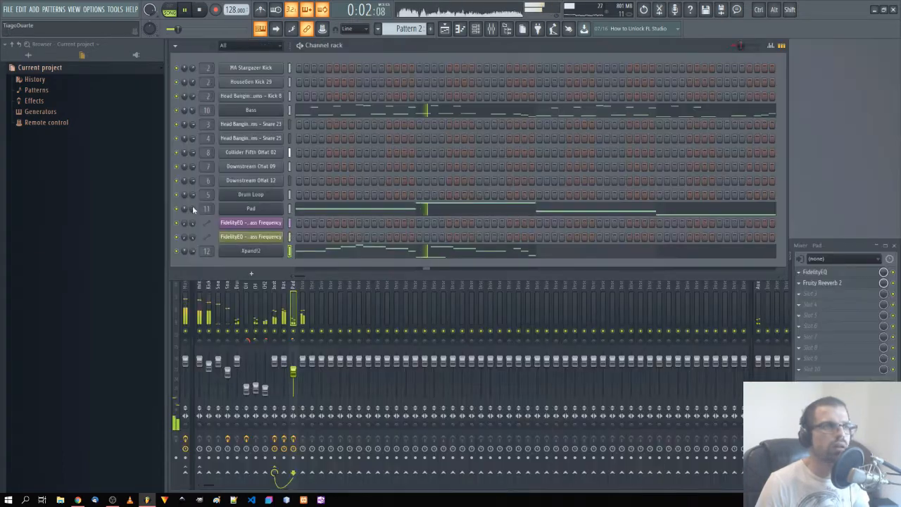
Step: Route the Xpand!2 mixer track, Insert 12, only to the Instruments track and lower its level to -7.5 dB
left_click(895, 44)
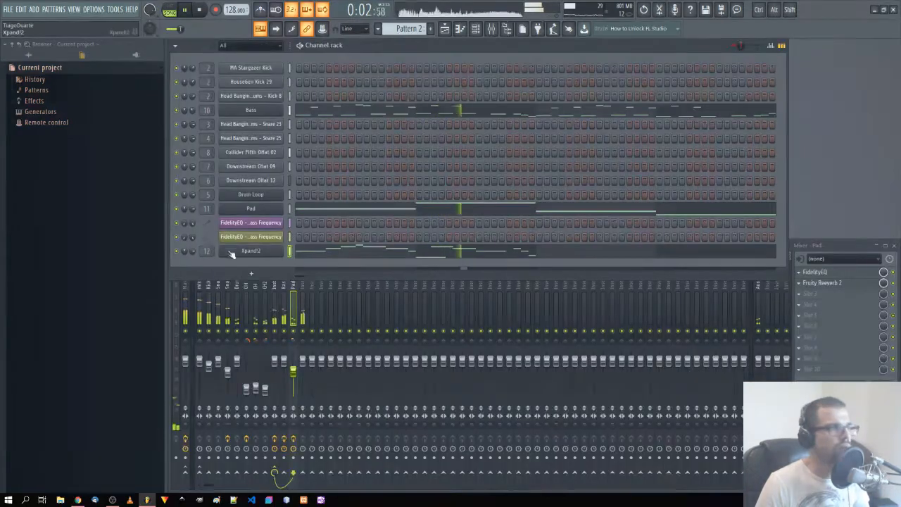
key("space")
left_click(303, 364)
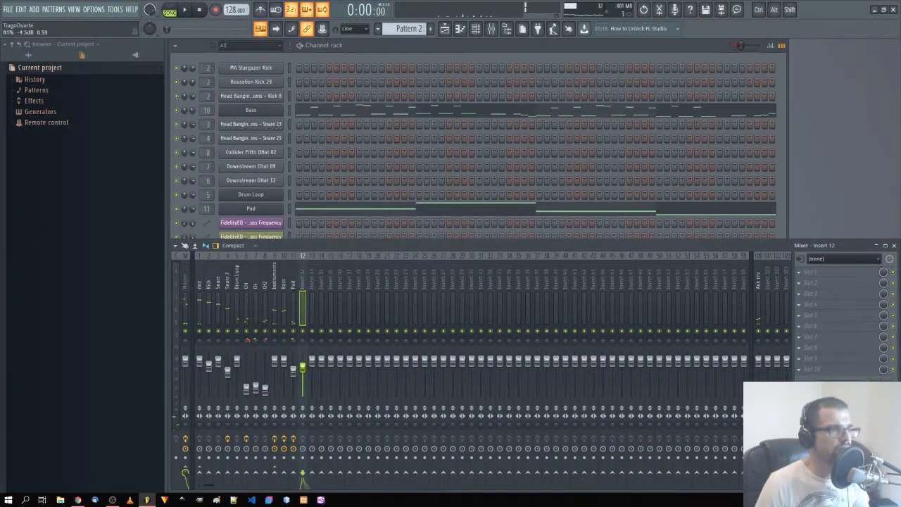
right_click(274, 473)
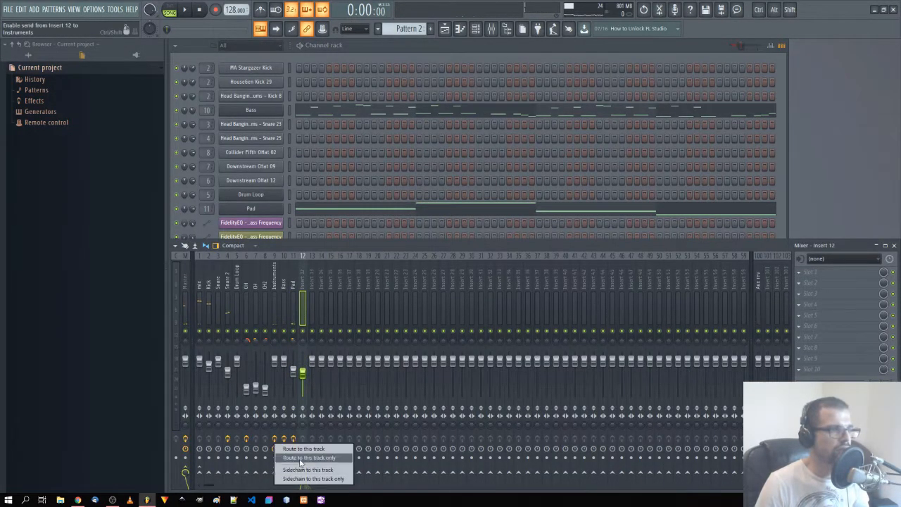
left_click(302, 458)
left_click(275, 275)
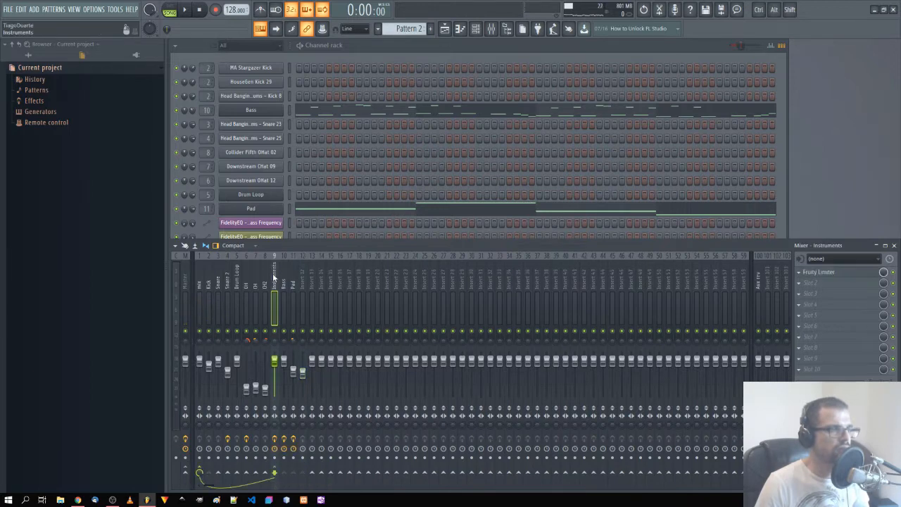
left_click(308, 362)
key("space")
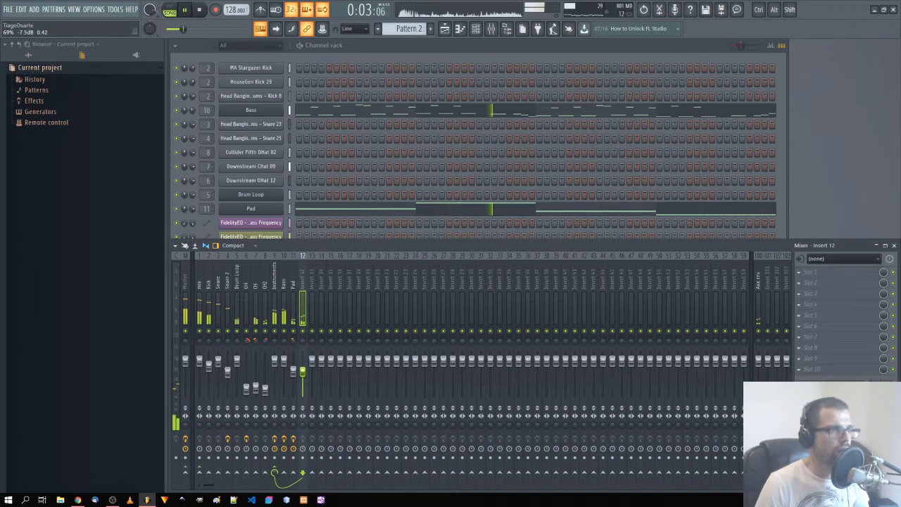
Step: Copy the two-bar Xpand!2 melody to bars 3 and 4, transposed two semitones down to start on D#5
left_click(373, 56)
left_click(360, 251)
key("space")
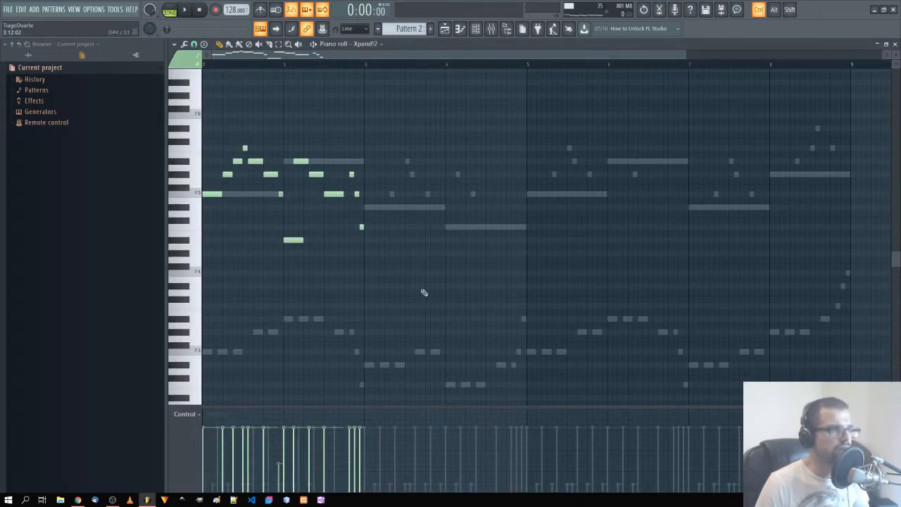
left_click_drag(424, 295, 204, 92)
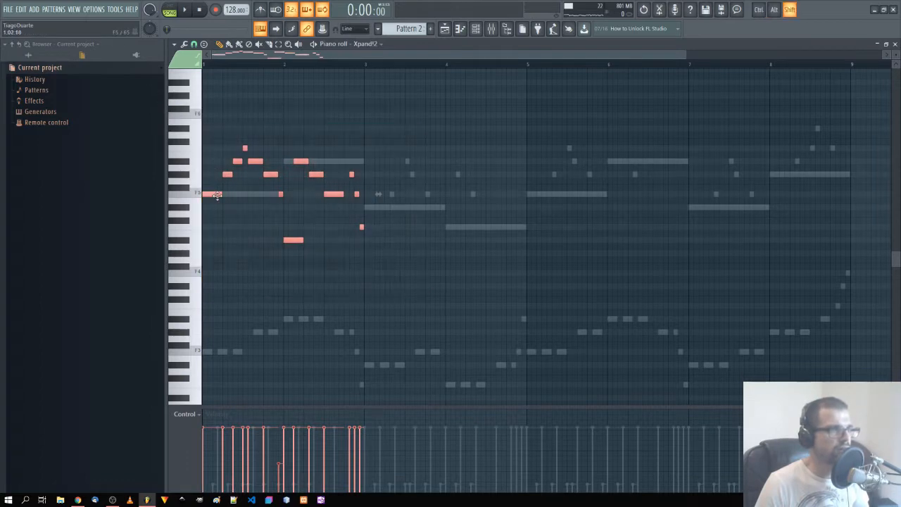
left_click_drag(217, 196, 373, 208)
Step: Lower the F#5 notes in bars 3 and 4 to F5, add a one-step C5 at step 13 of bar 4, and audition
left_click(441, 246, "ctrl")
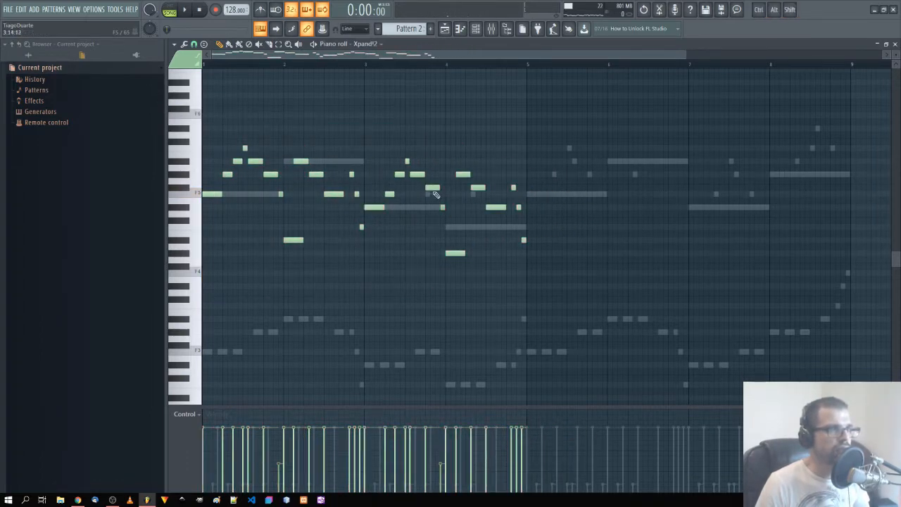
left_click_drag(435, 194, 435, 201)
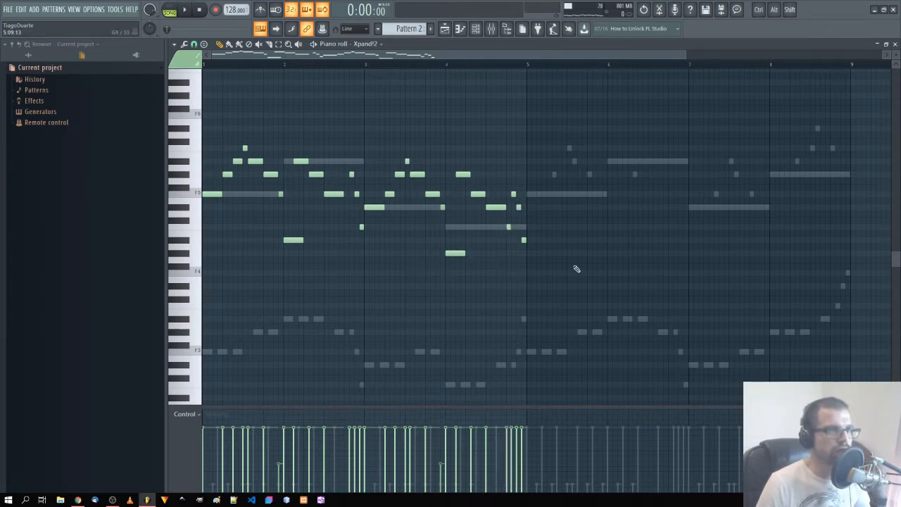
key("space")
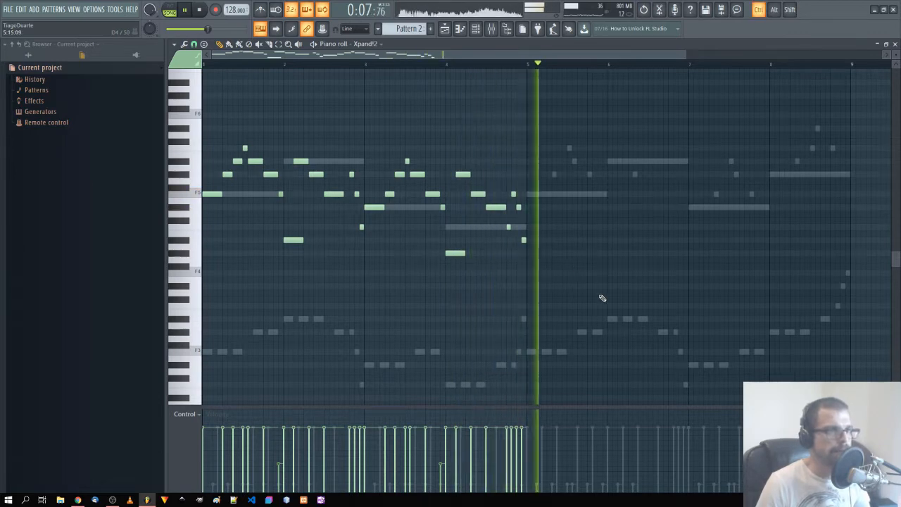
Step: Duplicate the four-bar melody into bars 5 to 8, aligning the copy with the start of bar 5
key("ctrl+a")
key("space")
key("ctrl+b")
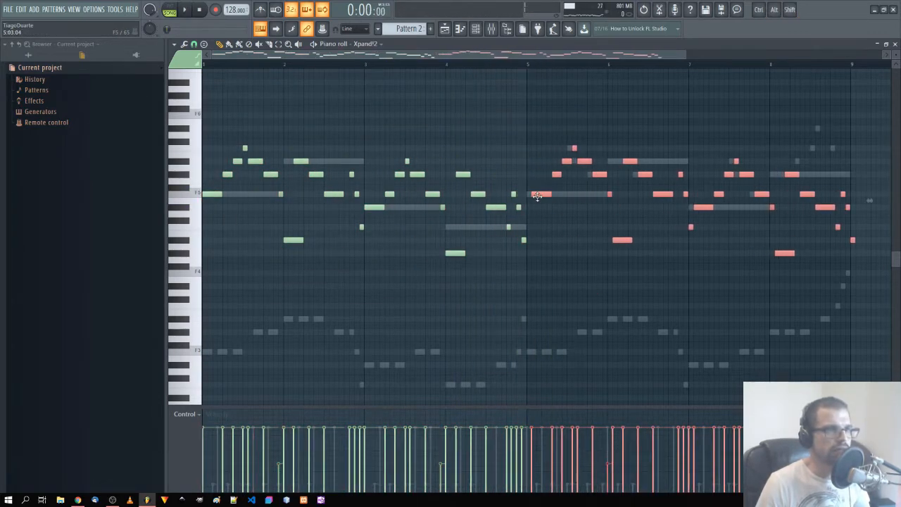
left_click_drag(537, 195, 534, 196)
key("ctrl+d")
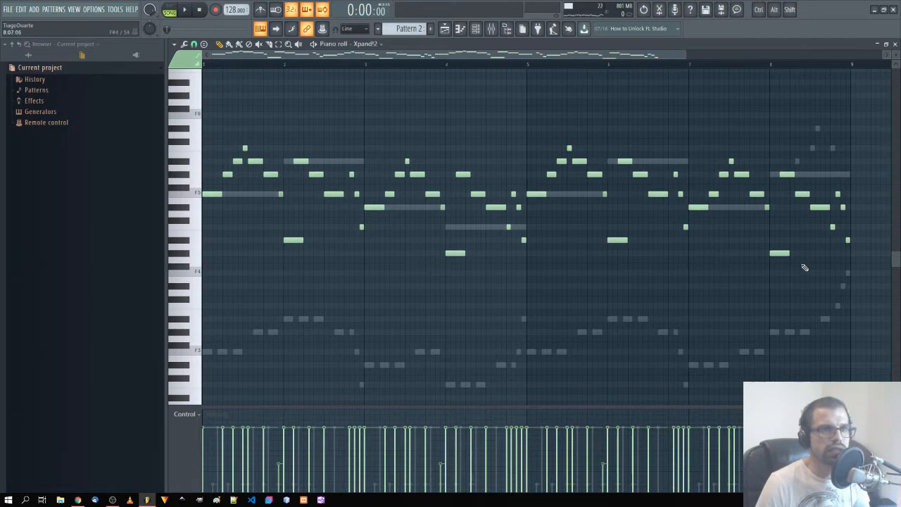
Step: In bar 8, raise the step 6 note to A#5, make step 9 a one-step C6, and add D#6 at step 10
scroll(812, 228, "up", 4)
left_click_drag(809, 226, 465, 196)
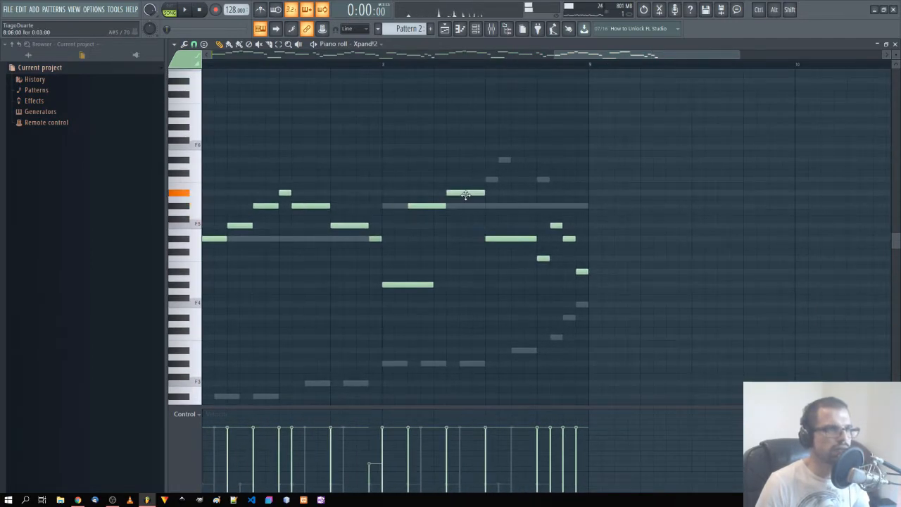
left_click_drag(503, 239, 504, 180)
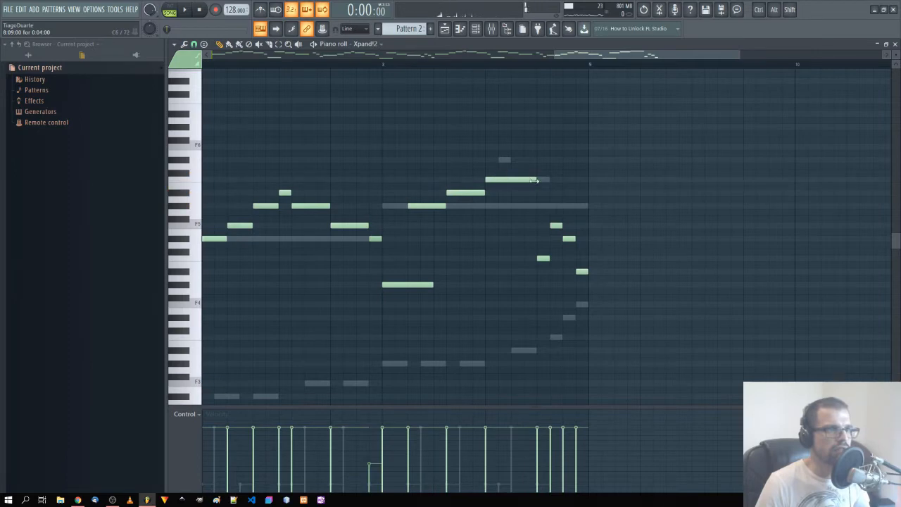
left_click(504, 161)
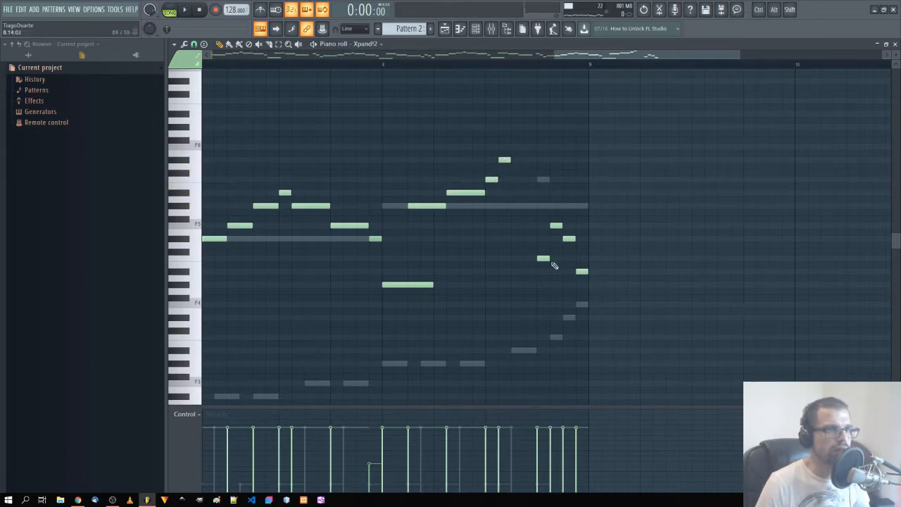
Step: Move the last three notes of bar 8 to C4, D#4 and F4, and raise all three by three octaves
left_click_drag(553, 264, 555, 358)
left_click_drag(567, 248, 569, 322)
left_click_drag(582, 280, 534, 358)
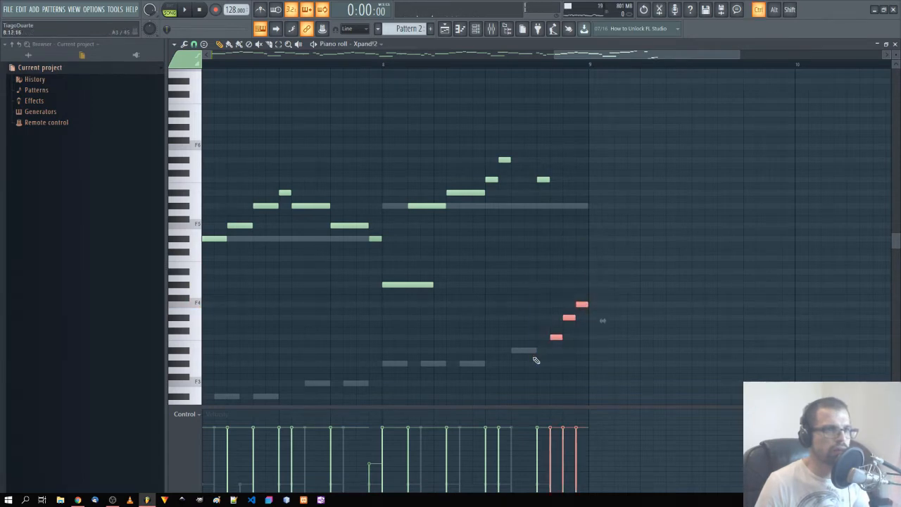
key("ctrl+Up")
key("ctrl+Up")
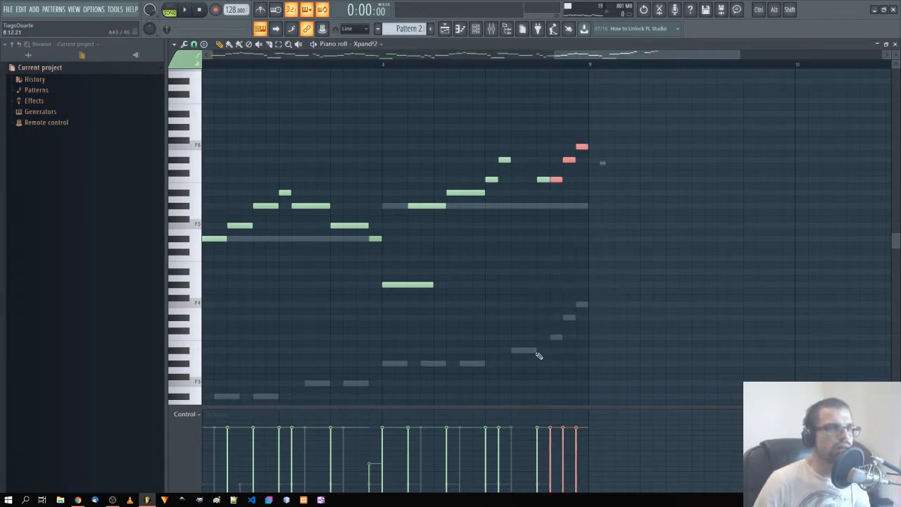
key("ctrl+Up")
Step: Raise the step 13 note of bar 8 to G#6, lengthen the D#6 at step 10 to three steps, and audition
left_click(539, 179)
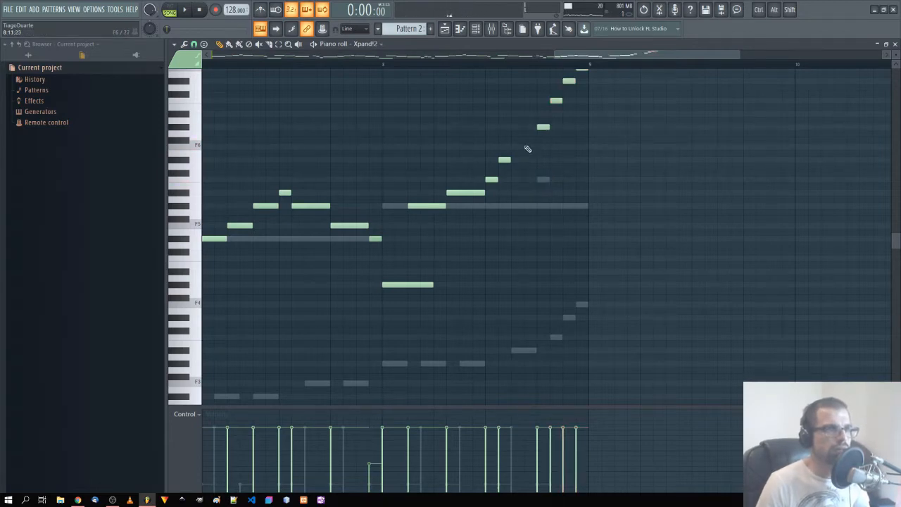
right_click(523, 249, "ctrl")
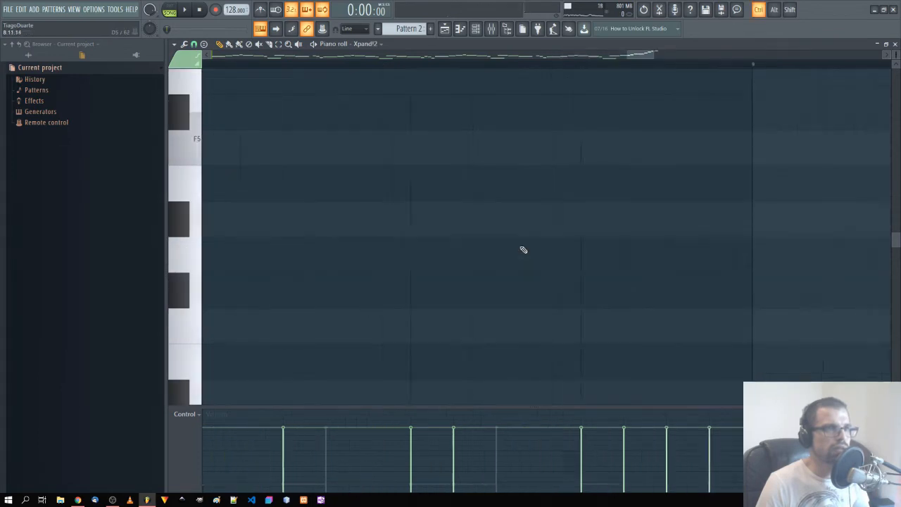
right_click(523, 249, "ctrl")
key("space")
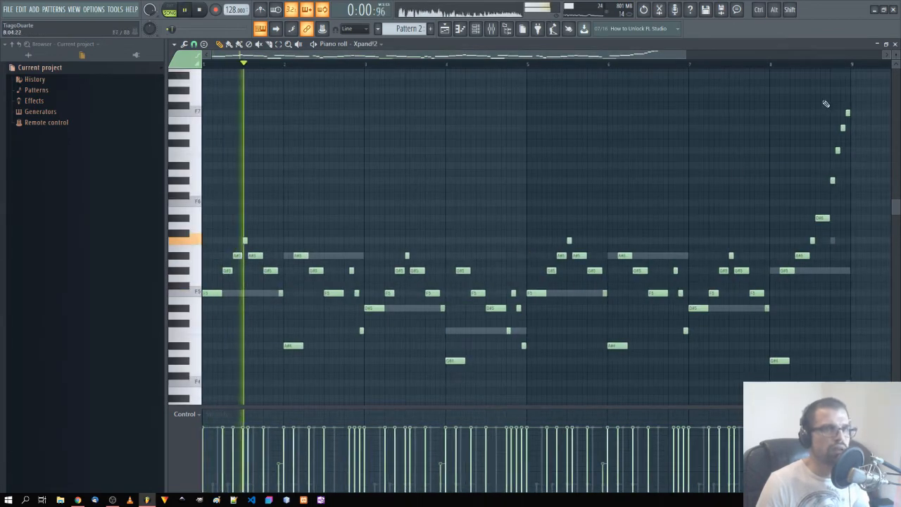
Step: Switch Xpand!2 to the 27 Workstation Piano preset during playback and set its mixer level to about -7.5 dB
left_click(894, 44)
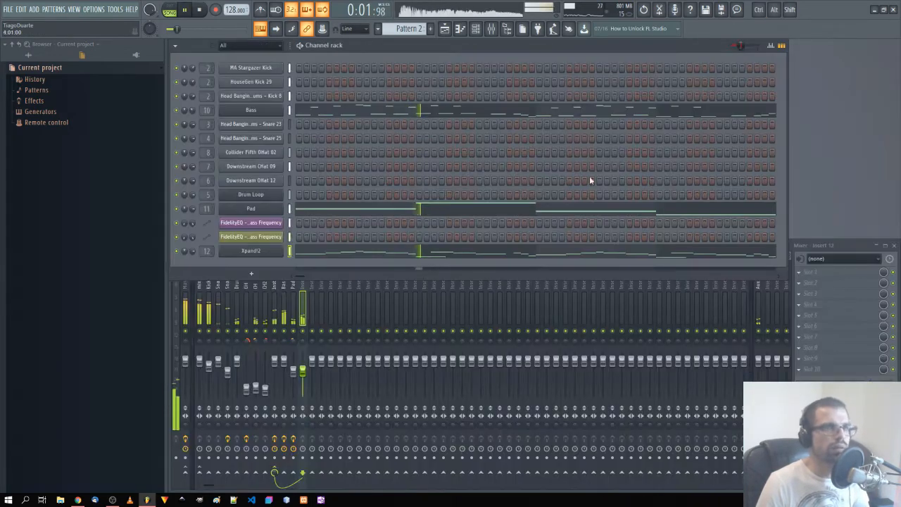
left_click(250, 252)
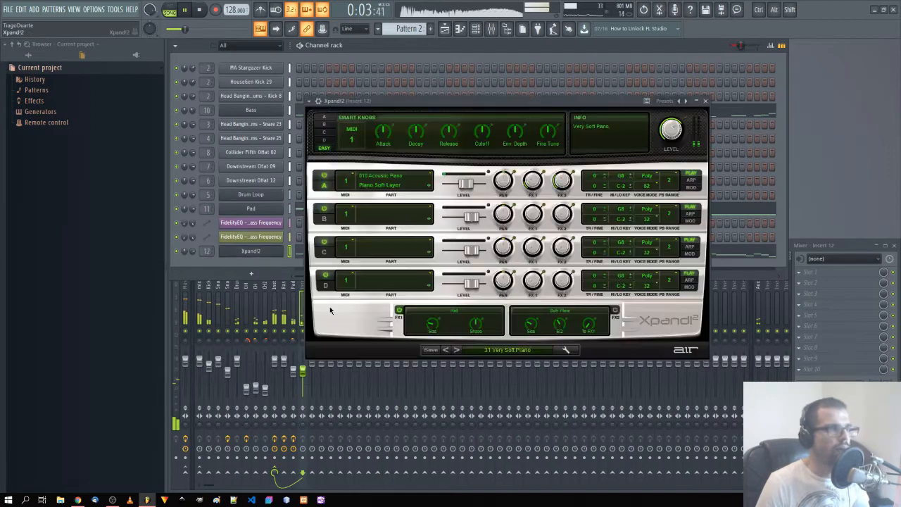
left_click(446, 352)
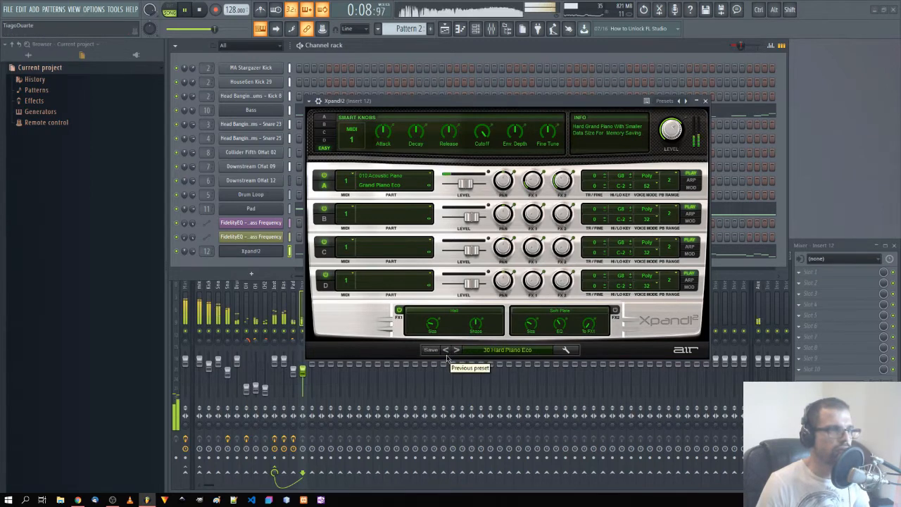
left_click(446, 351)
left_click(303, 372)
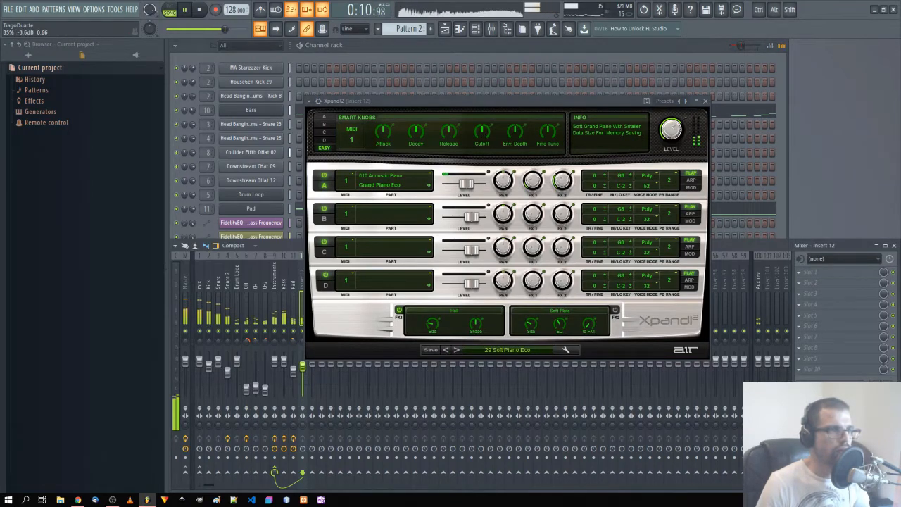
left_click(446, 354)
left_click(447, 354)
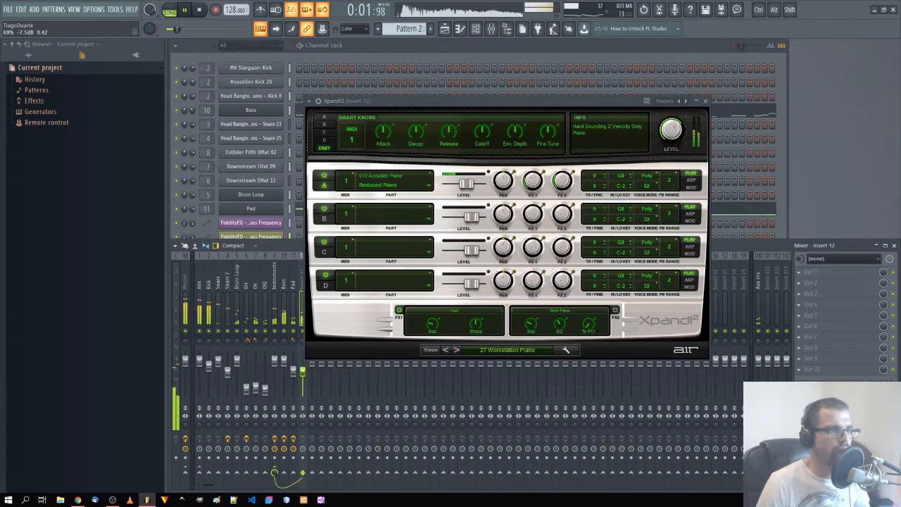
left_click_drag(302, 366, 304, 375)
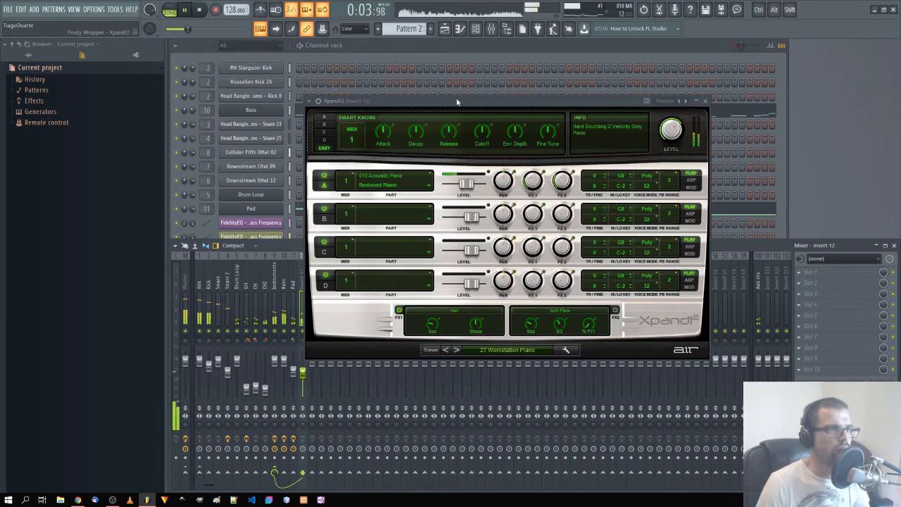
Step: Move the Xpand!2 window clear of the channel rack and step back through its piano presets to 16 Latin Piano during playback
left_click_drag(458, 100, 511, 125)
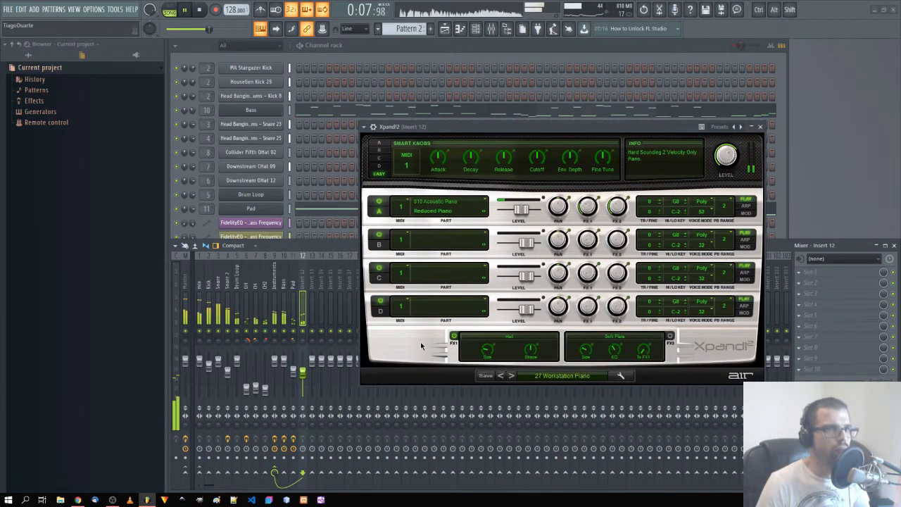
left_click_drag(544, 124, 637, 218)
left_click(368, 204)
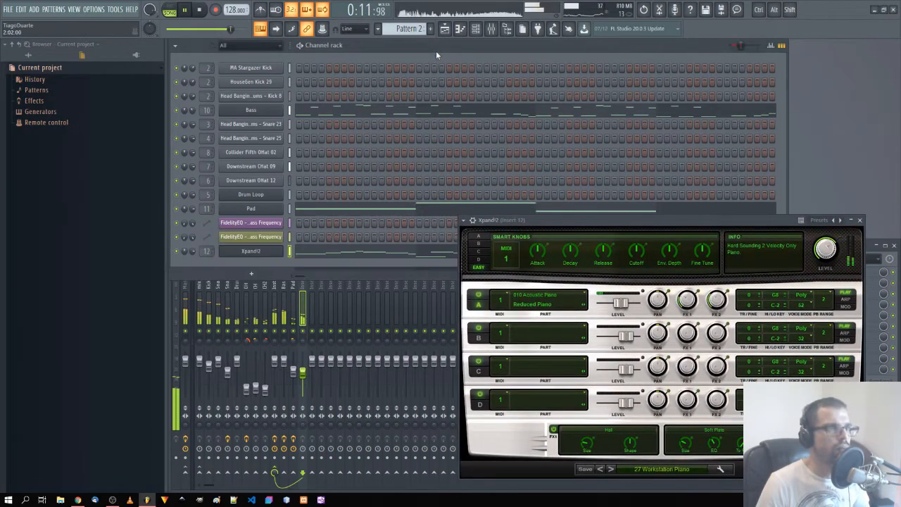
left_click(599, 470)
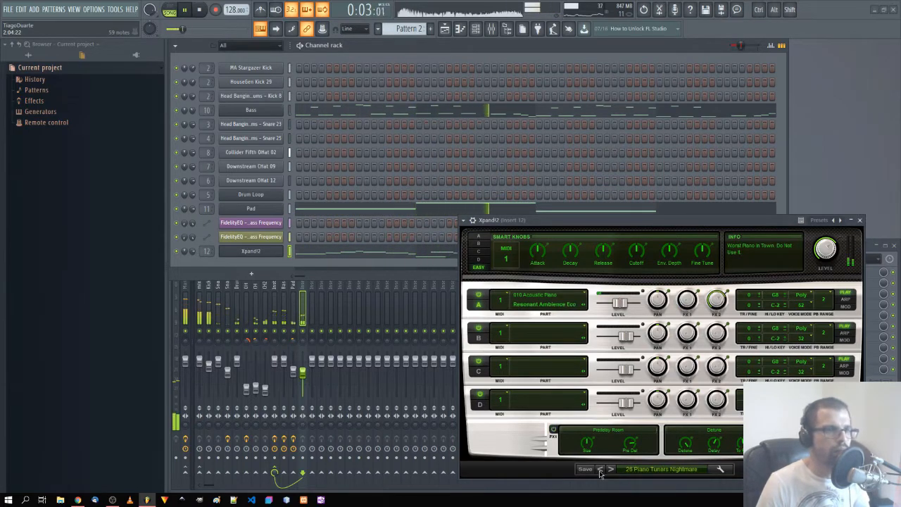
left_click(599, 471)
left_click(599, 470)
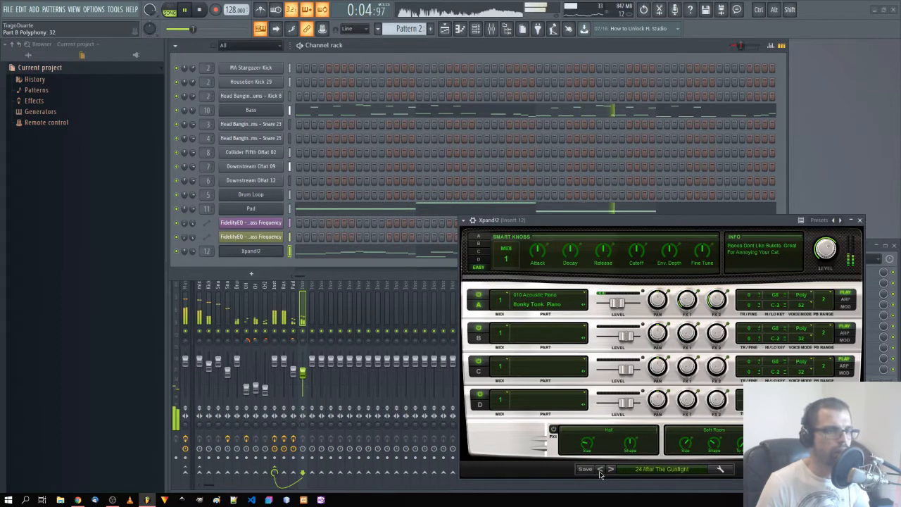
left_click(599, 470)
left_click(599, 470)
left_click(599, 471)
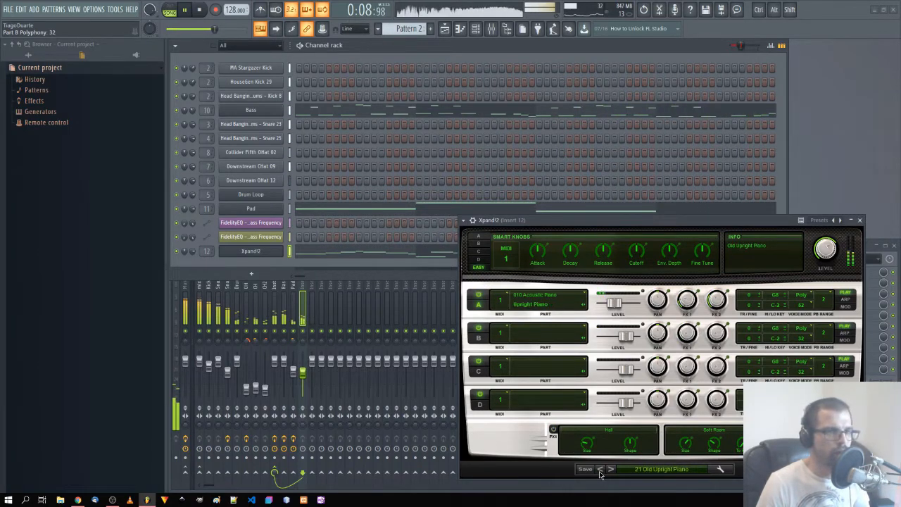
left_click(599, 470)
left_click(599, 471)
left_click(599, 470)
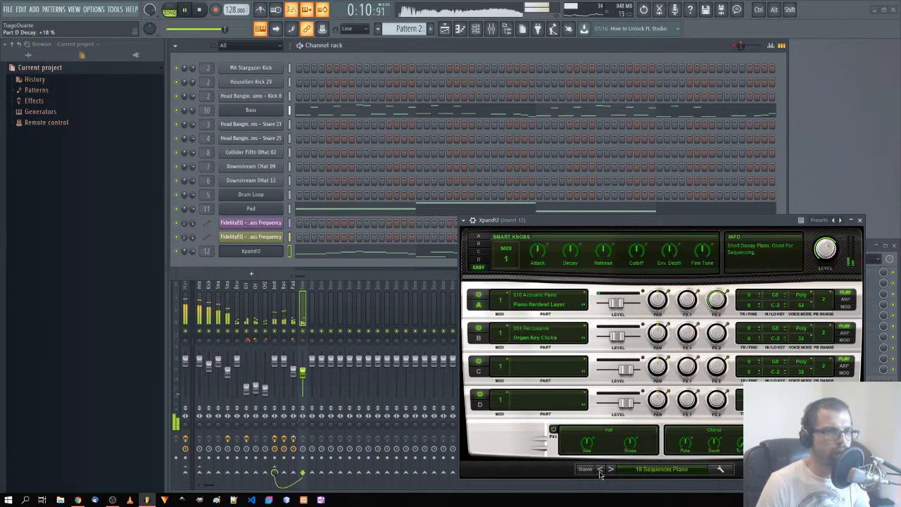
left_click(599, 470)
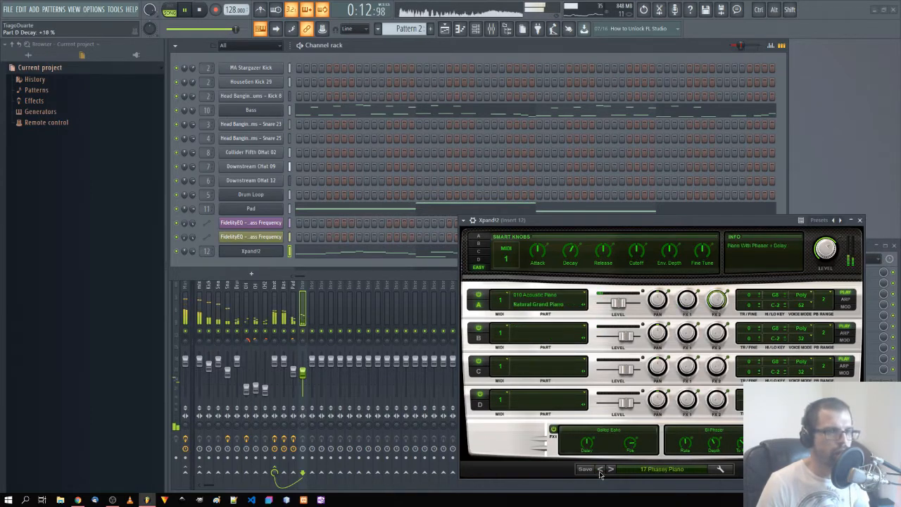
left_click(599, 470)
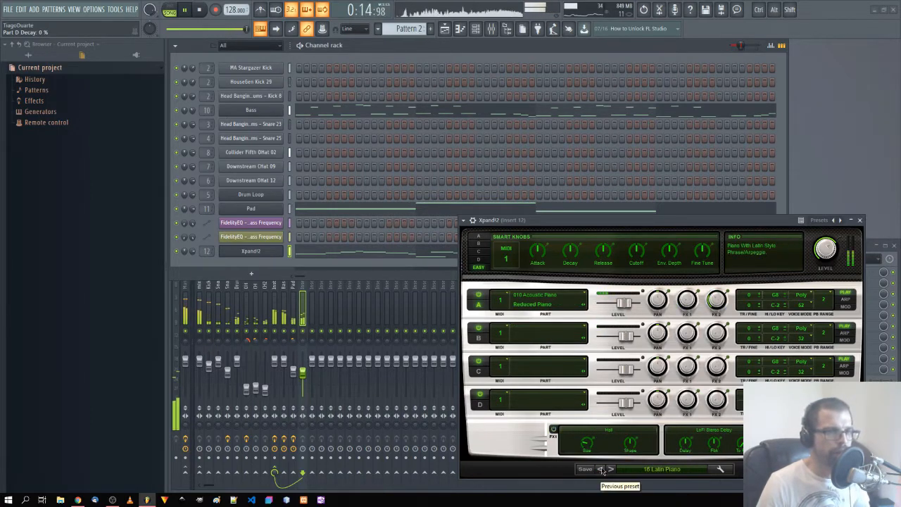
Step: Lower mixer insert 12 to about -12.3 dB and solo it, with Xpand!2 reopened
left_click(860, 219)
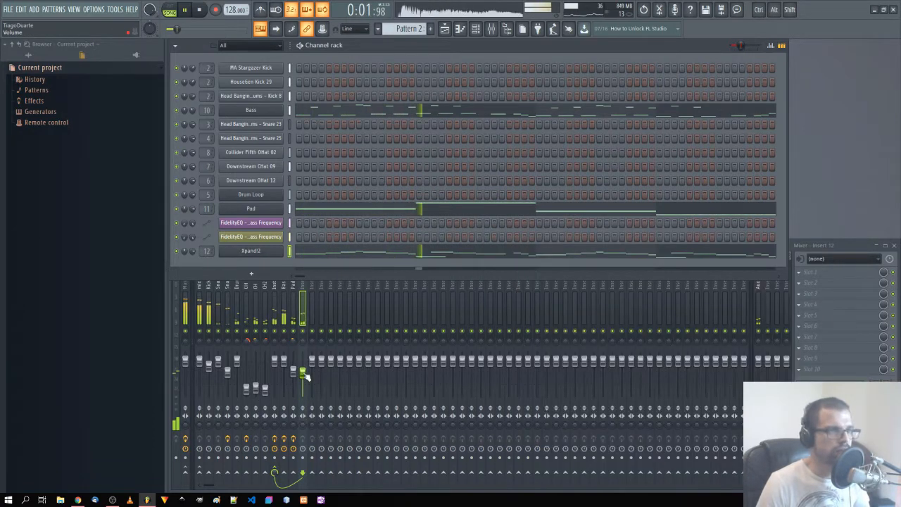
left_click_drag(302, 372, 302, 376)
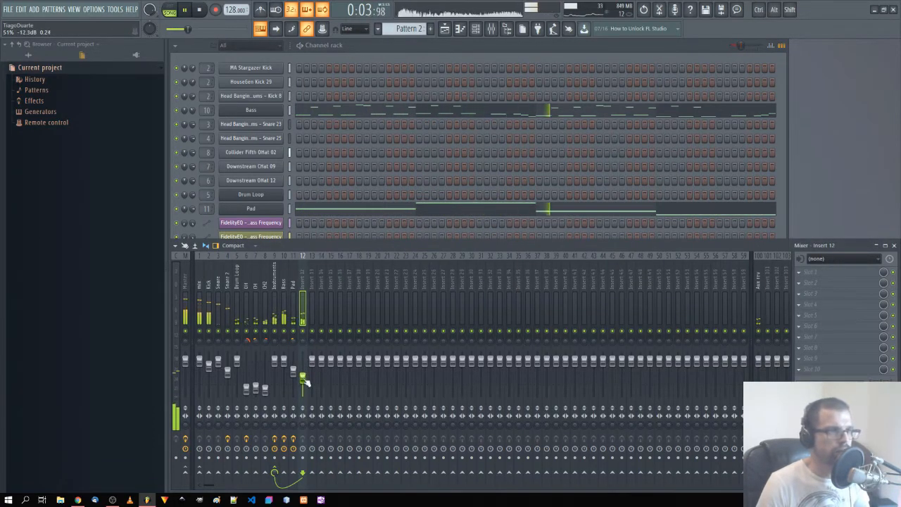
left_click(385, 60)
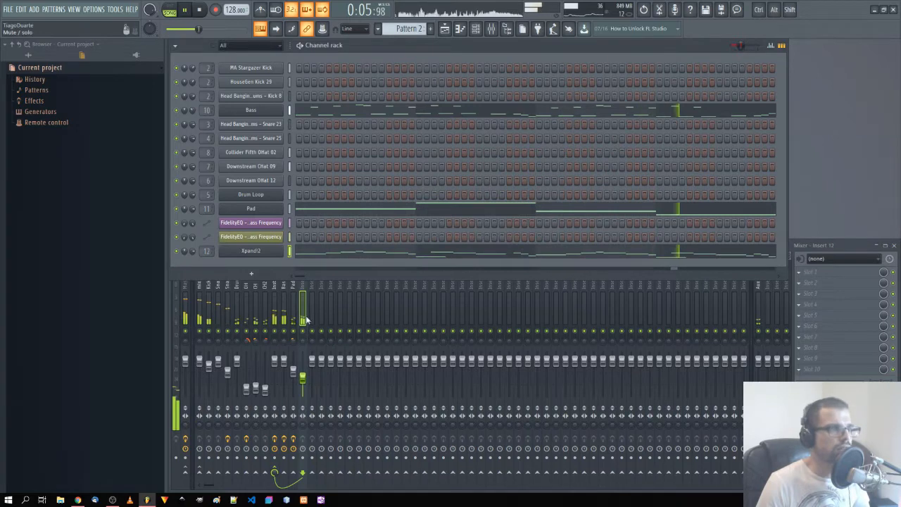
left_click(266, 255)
left_click(307, 336)
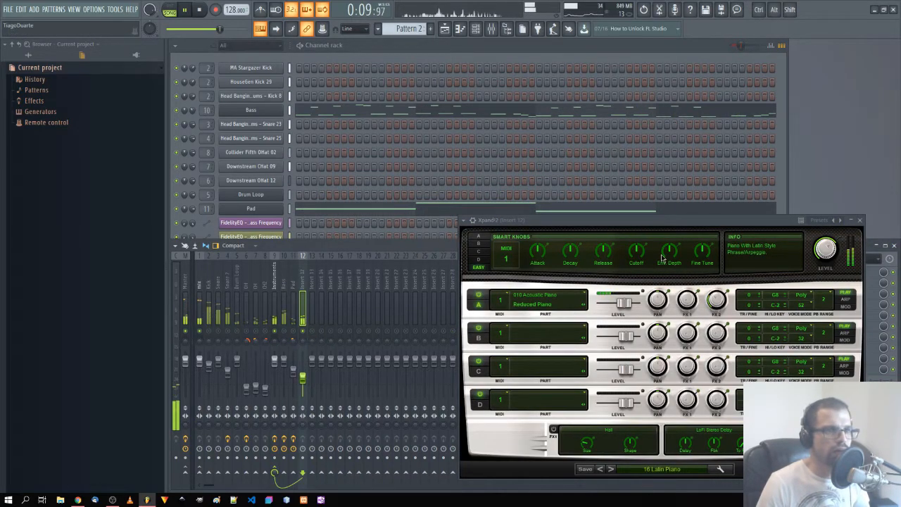
Step: Turn off the Latin Piano arpeggiator in Part A of Xpand!2
left_click(846, 300)
left_click(747, 303)
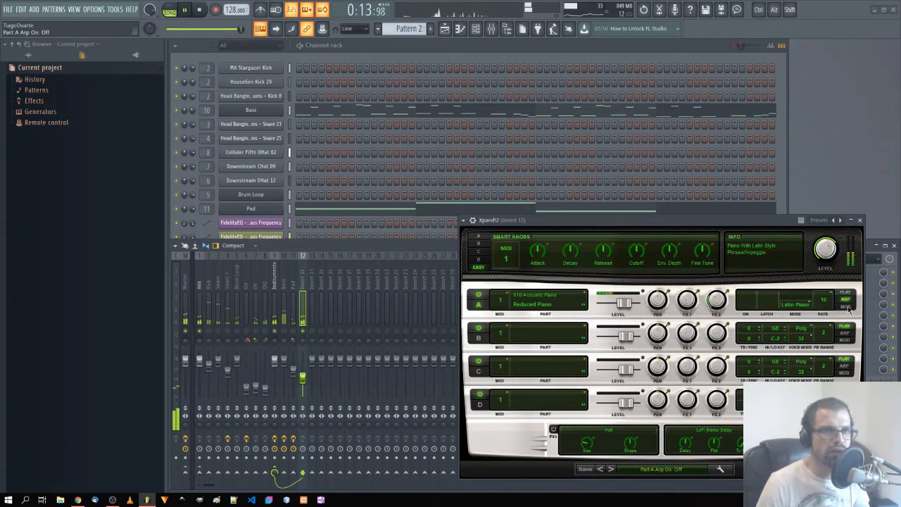
left_click(846, 307)
left_click(847, 299)
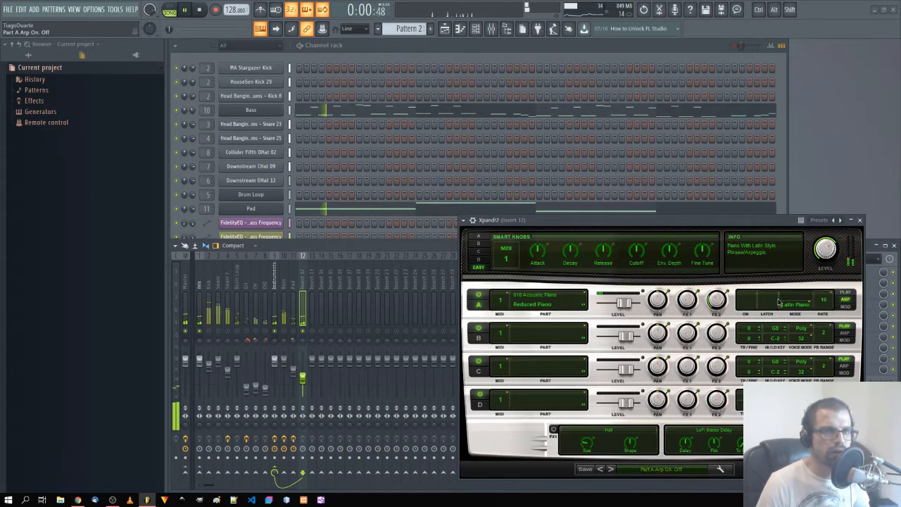
Step: Switch Part A's arpeggiator back on and audition rates 2, 4 and 8, ending on rate 1
left_click(822, 303)
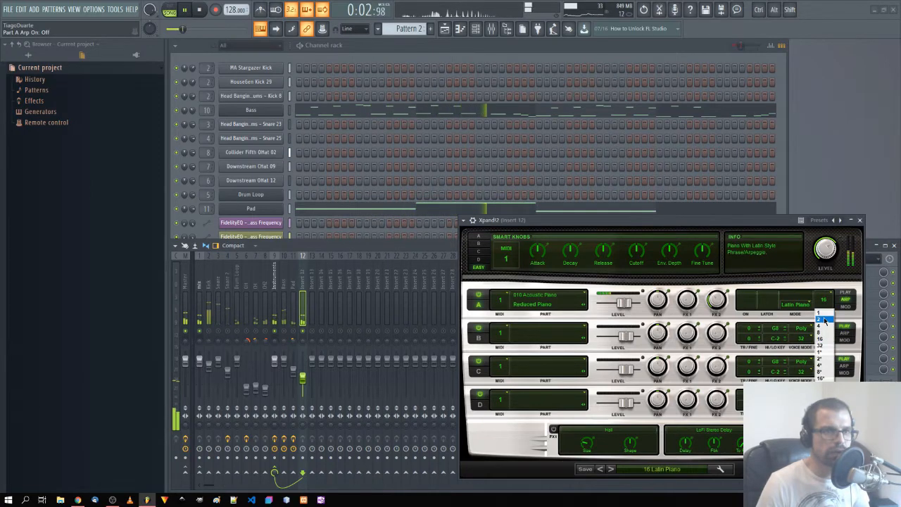
left_click(825, 320)
left_click(825, 302)
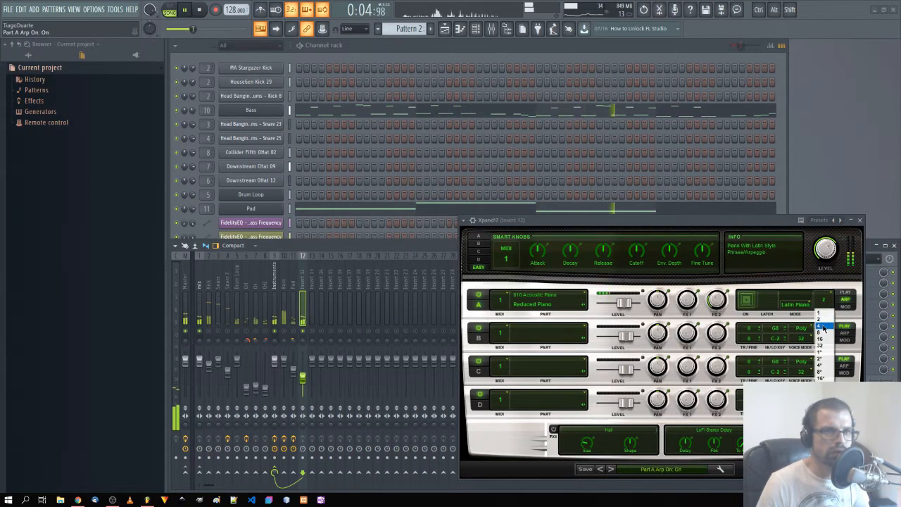
left_click(823, 326)
left_click(801, 306)
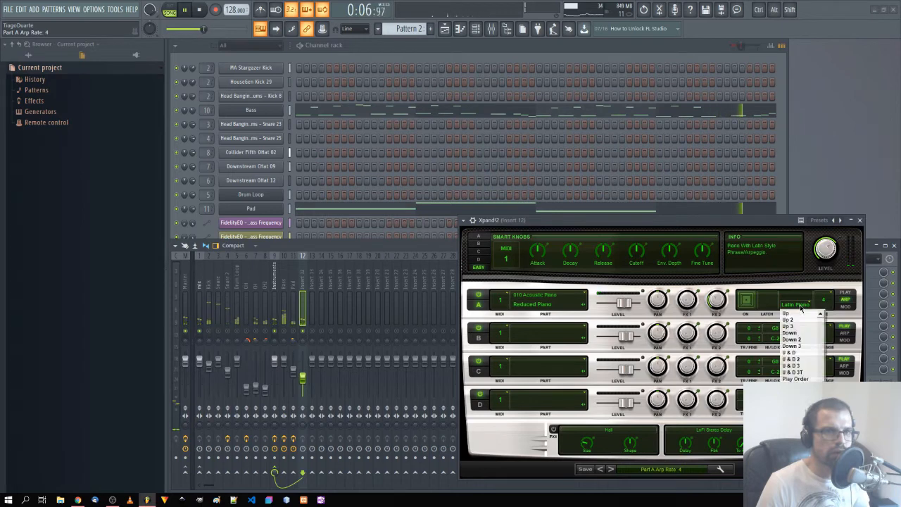
left_click(800, 305)
left_click(823, 300)
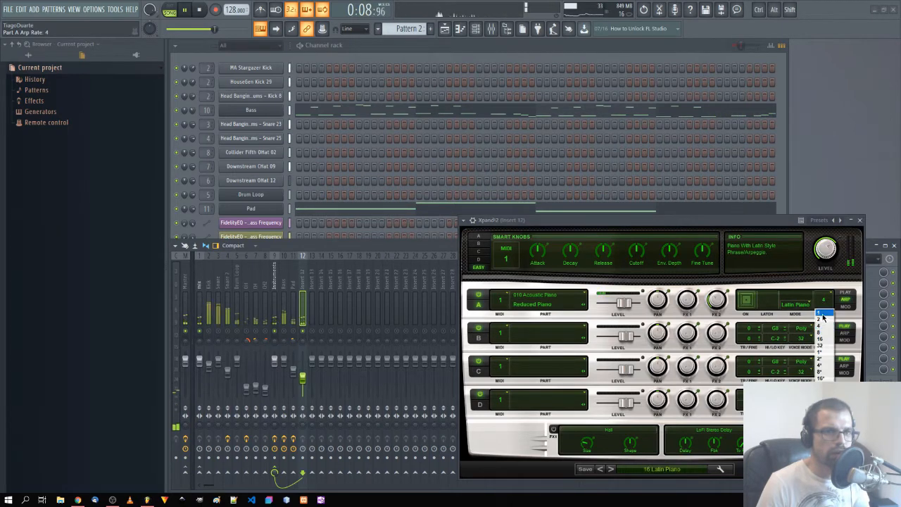
left_click(825, 333)
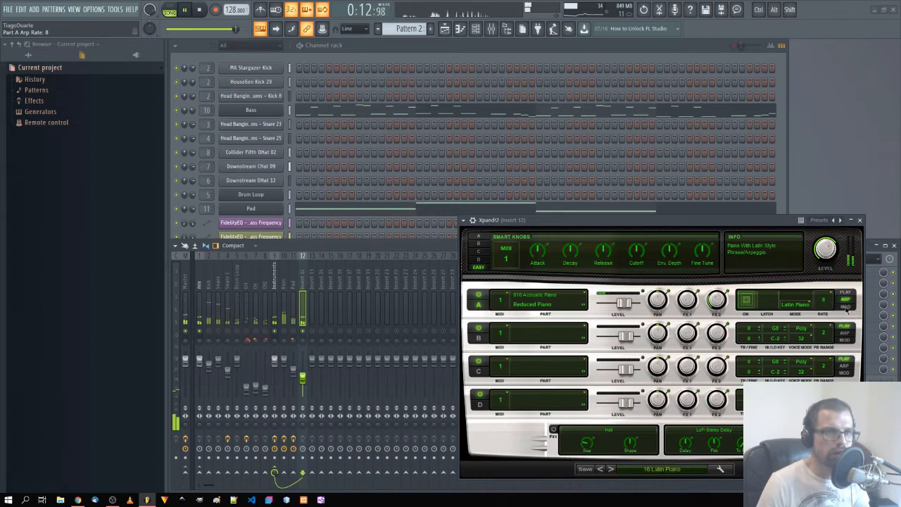
left_click(832, 300)
left_click(824, 313)
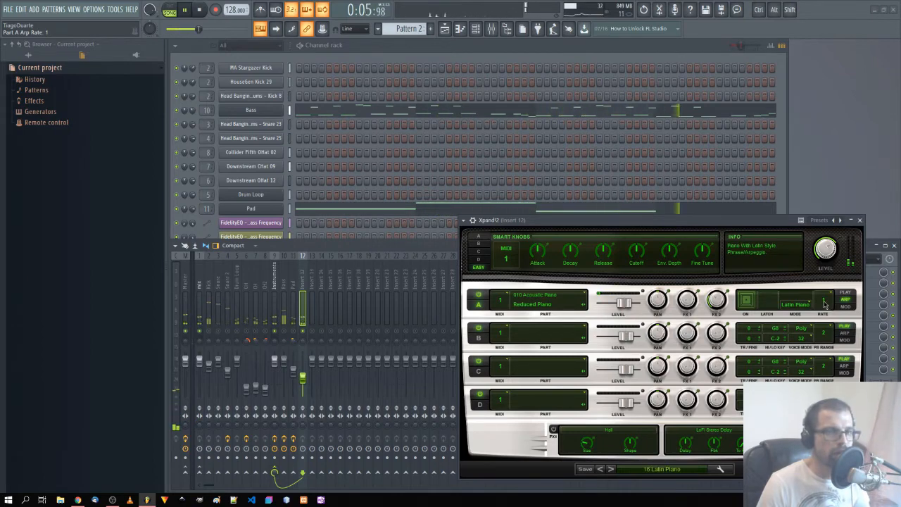
Step: Disable Part A's arpeggiator again, check its modulation settings, and return Part A to its play settings
left_click(747, 301)
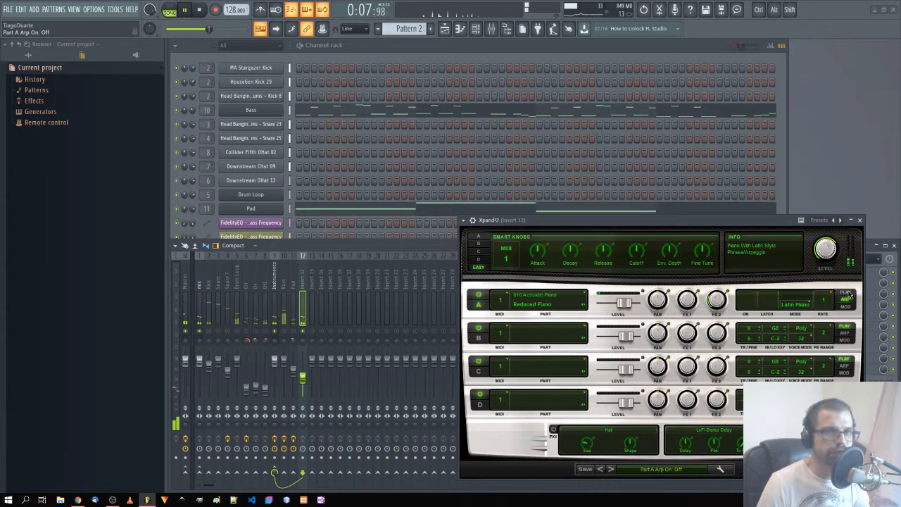
left_click(846, 293)
left_click(845, 307)
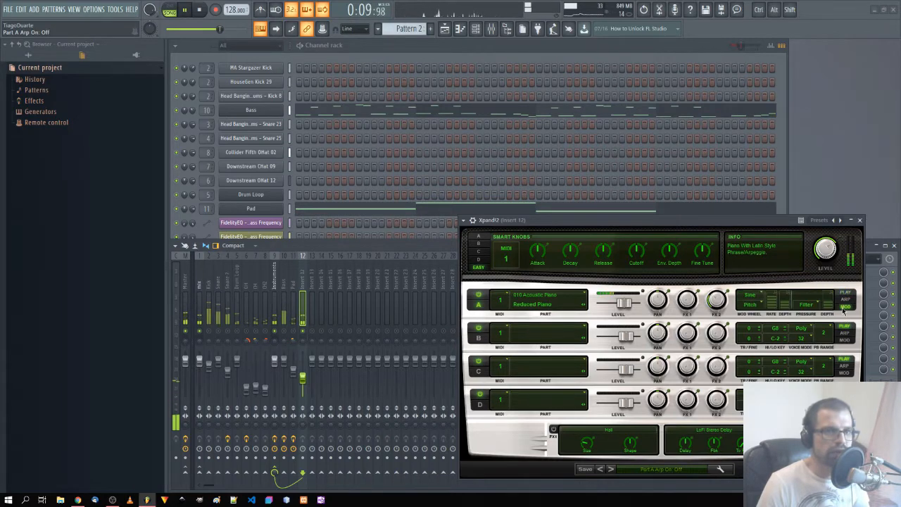
left_click(845, 293)
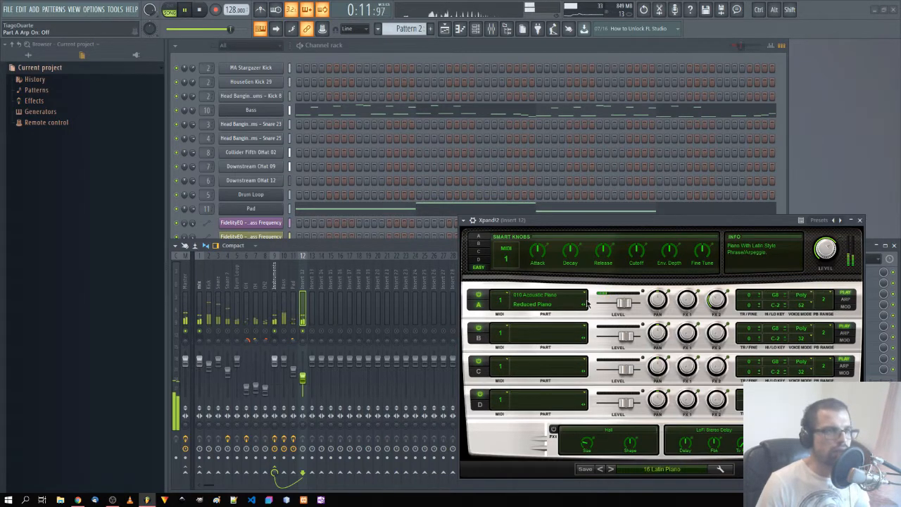
Step: Stop playback, unsolo mixer insert 12, and close Xpand!2
key("space")
right_click(304, 331)
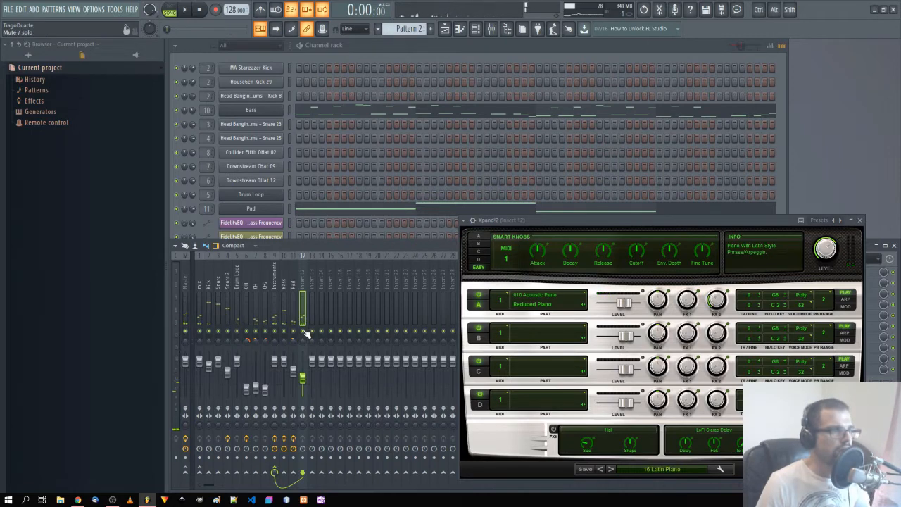
left_click(859, 220)
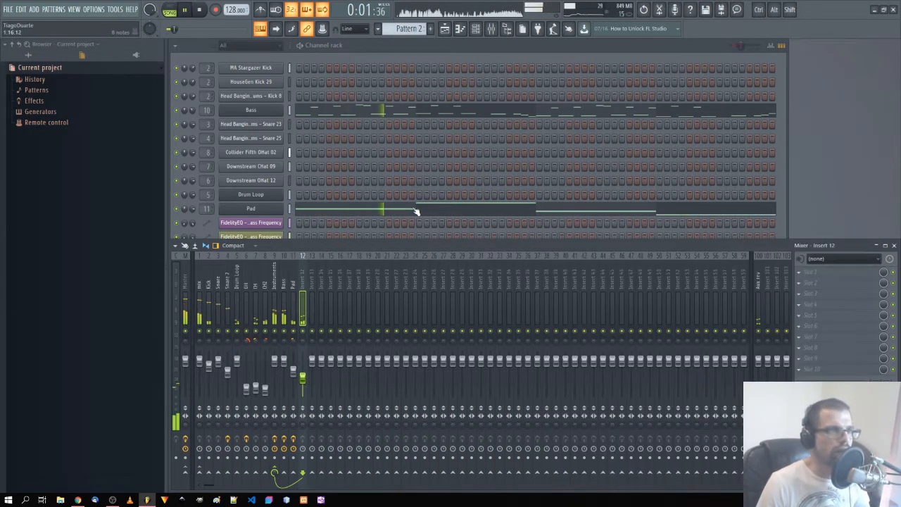
Step: Rename the Xpand!2 channel and its mixer track as Piano
left_click(427, 51)
key("F2")
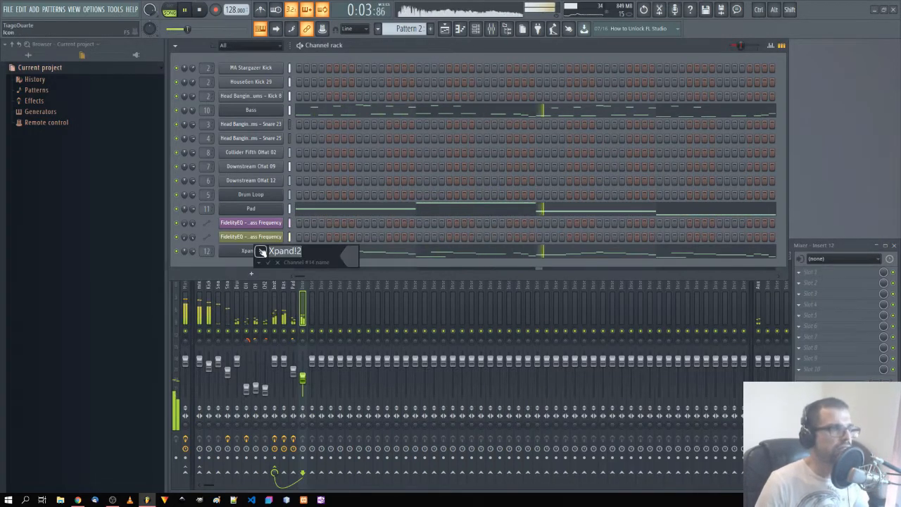
type("Piano")
key("Return")
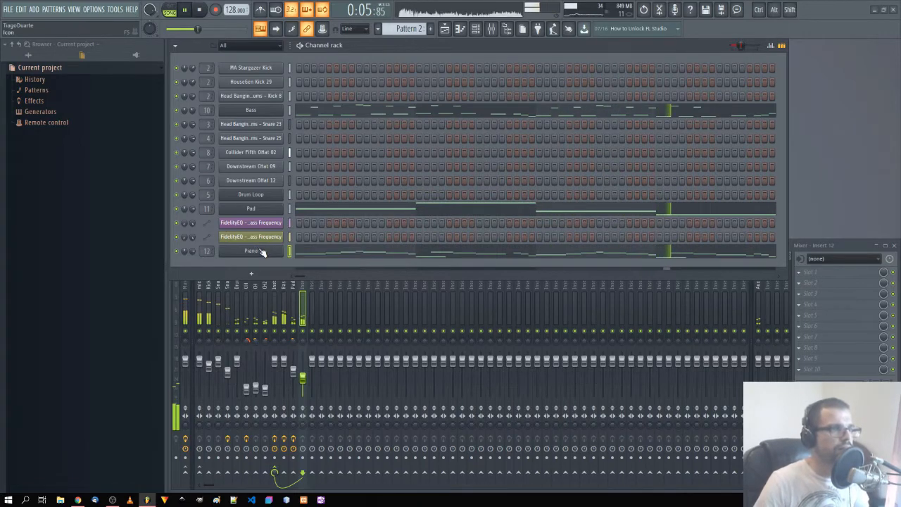
left_click(304, 289)
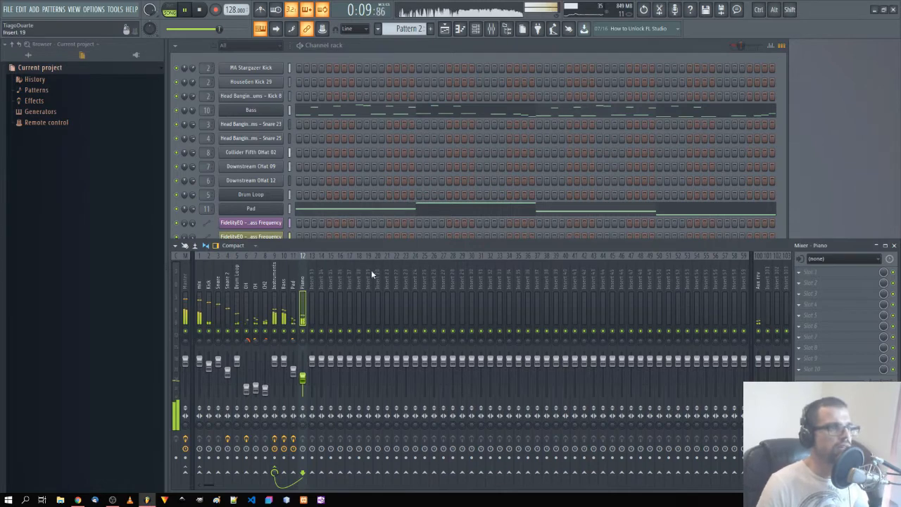
Step: Load Fruity WaveShaper in the first effect slot of the Piano mixer track
left_click(829, 273)
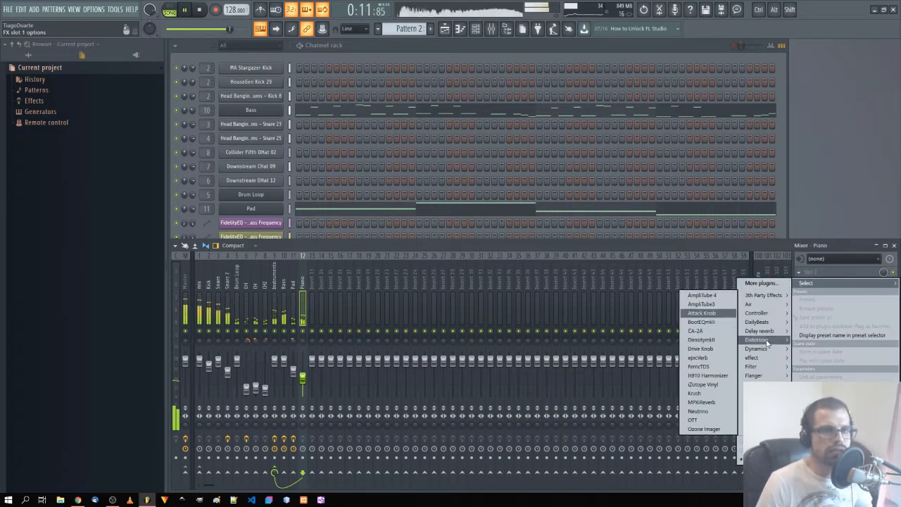
mouse_move(757, 339)
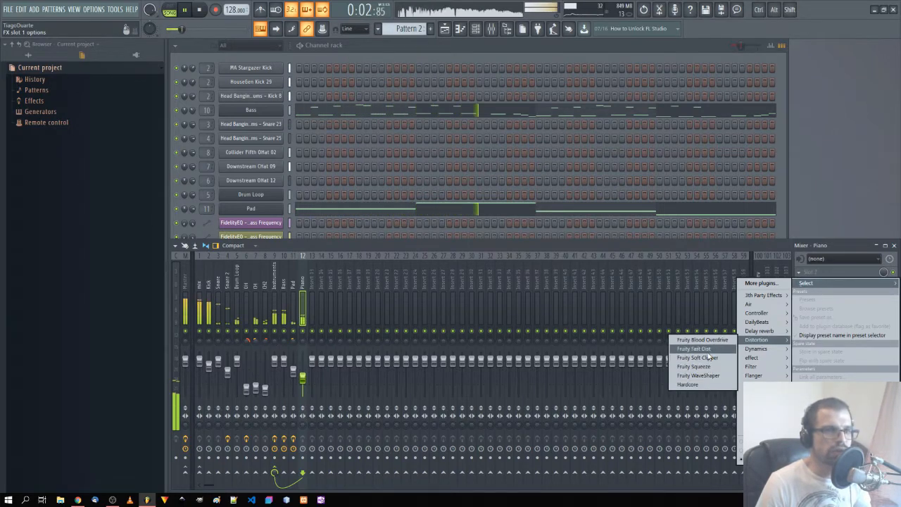
left_click(698, 376)
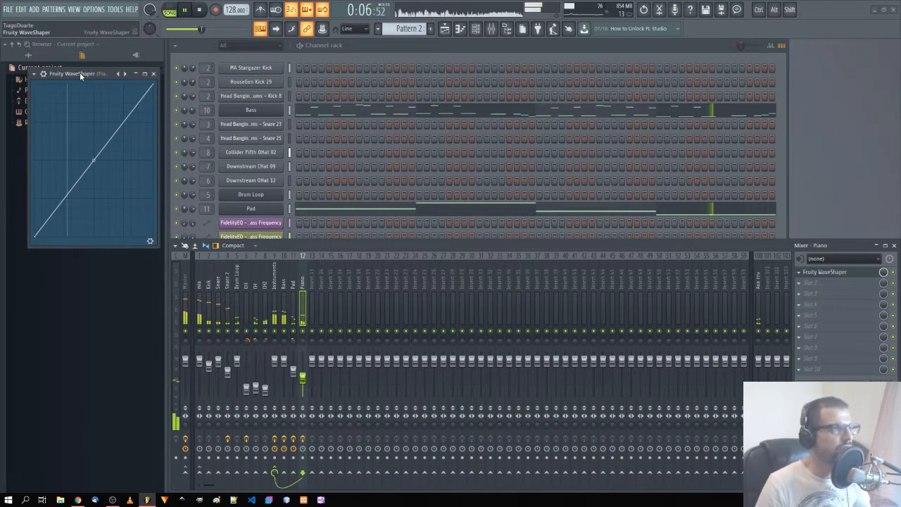
Step: Bend the WaveShaper curve into a jagged zigzag, show its controls, and lower the Piano track to about -16.5 dB
left_click_drag(79, 72, 441, 196)
left_click_drag(455, 285, 399, 284)
left_click_drag(454, 246, 422, 346)
left_click_drag(484, 272, 487, 200)
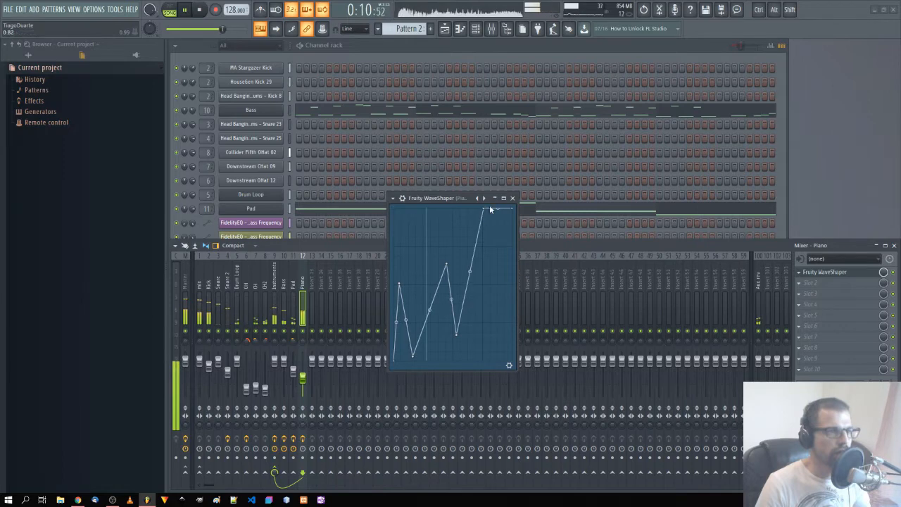
left_click(508, 364)
left_click_drag(431, 206, 484, 141)
left_click_drag(305, 381, 305, 385)
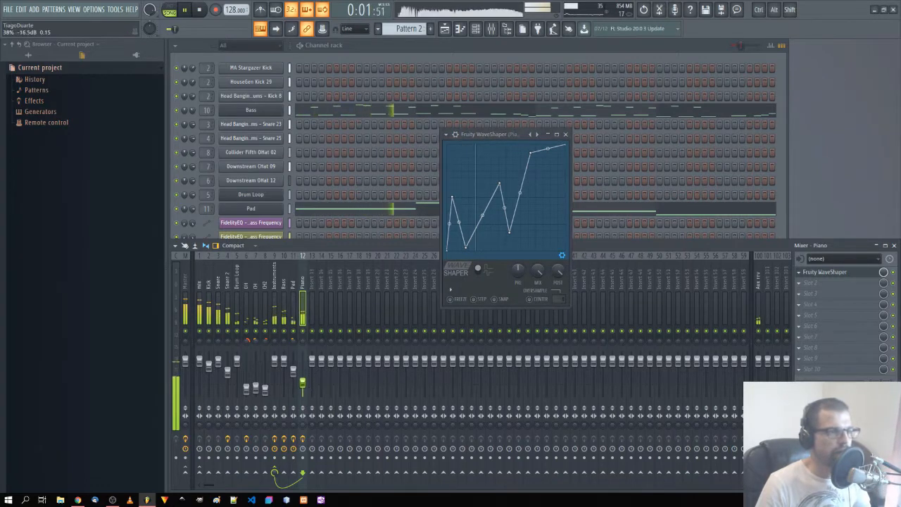
Step: Add Fidelity EQ in the second effect slot of the Piano track and place its window beside the WaveShaper
left_click(809, 282)
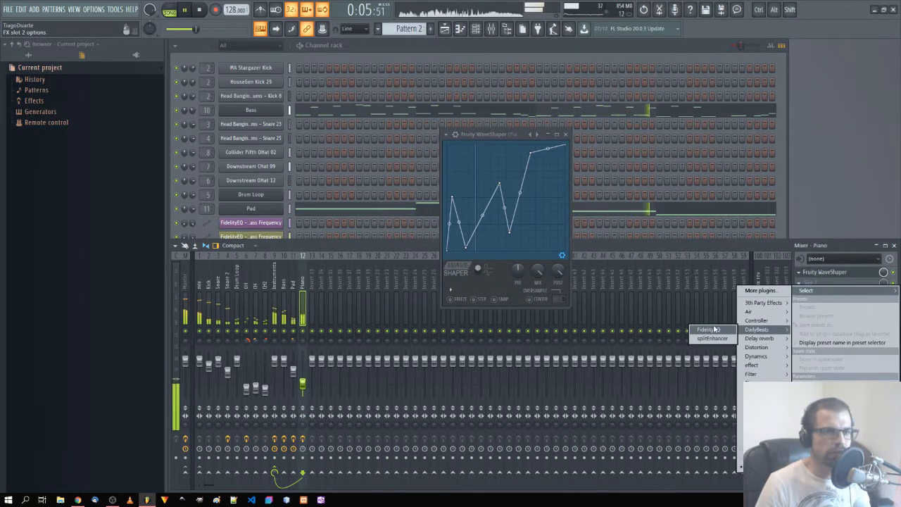
left_click(709, 329)
left_click_drag(257, 91, 709, 260)
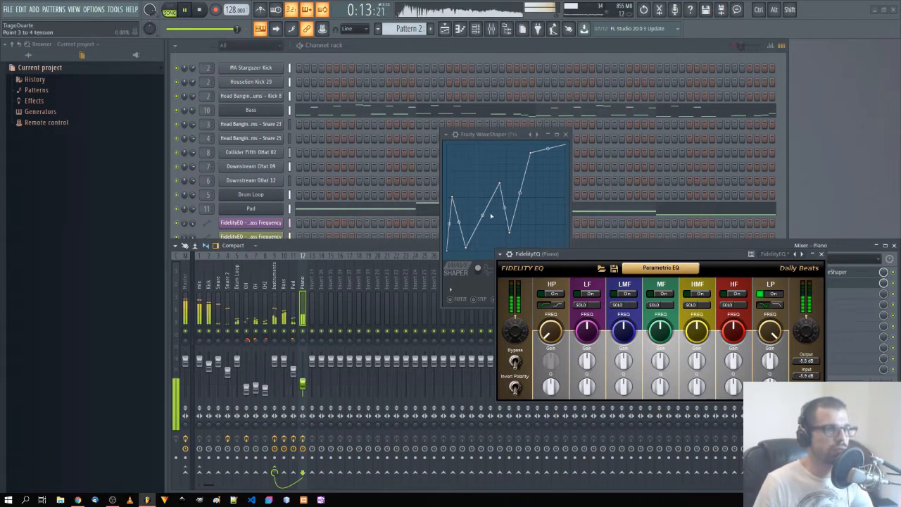
Step: Bend the straight segments between the WaveShaper's zigzag points into smooth arcs, leaving the points in place
left_click_drag(483, 214, 482, 192)
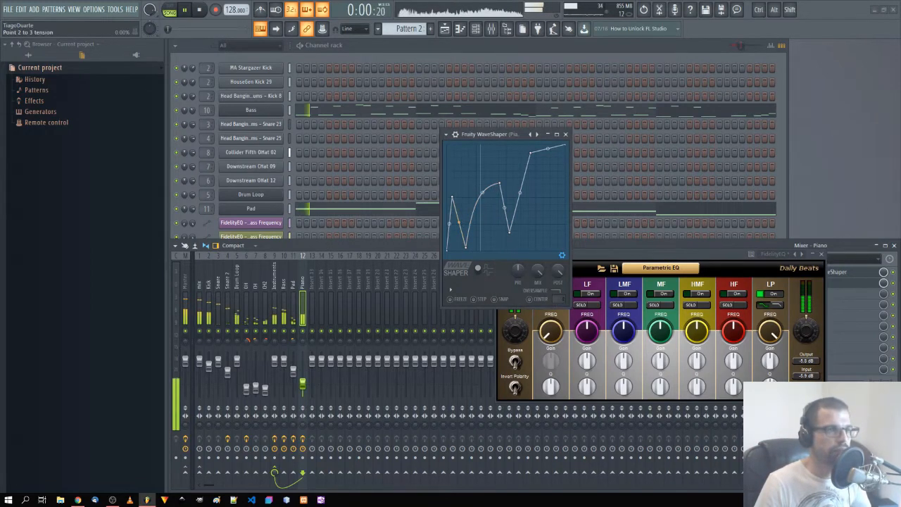
left_click_drag(459, 223, 455, 226)
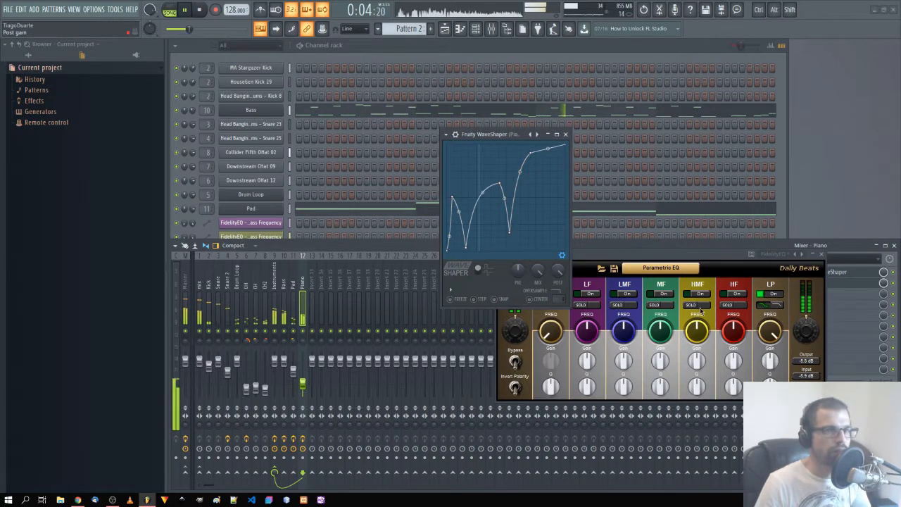
Step: Lower the Piano EQ's low-pass frequency to about 2468 Hz, enable its high-pass at about 968 Hz, and close both effect windows
left_click(767, 332)
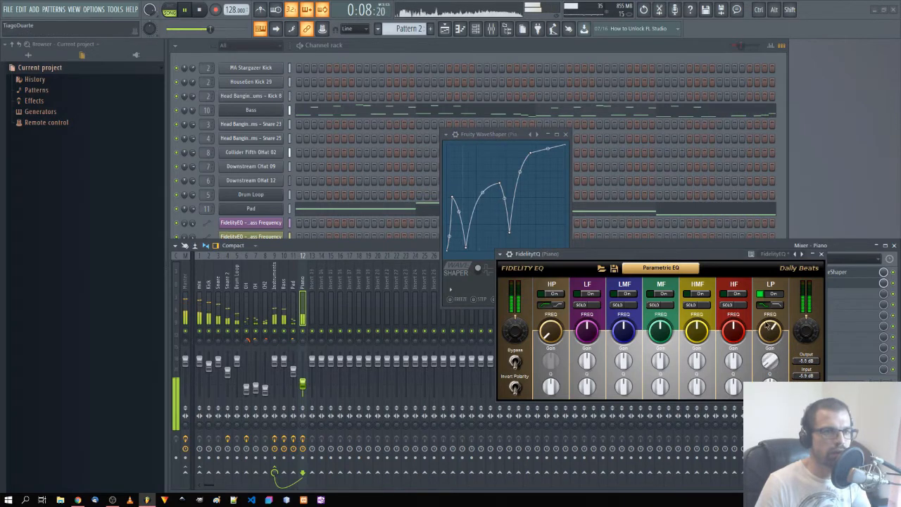
left_click_drag(767, 326, 771, 359)
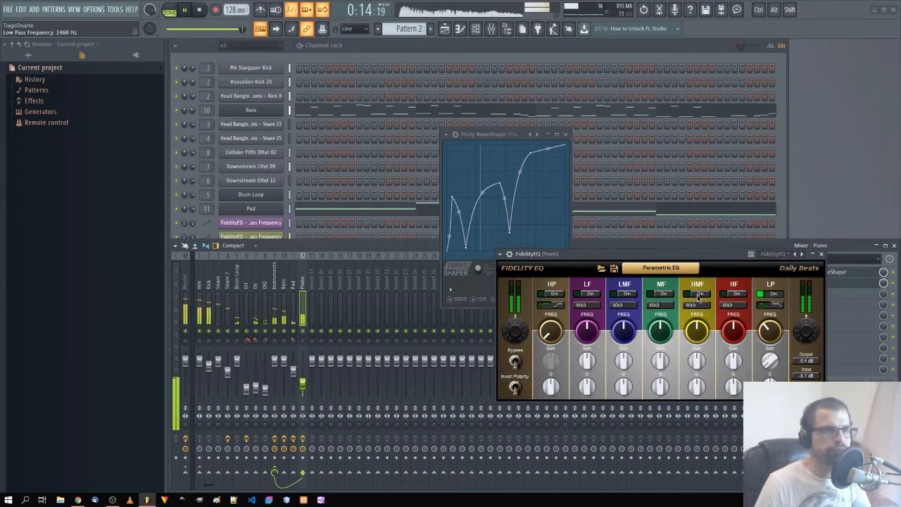
left_click(558, 293)
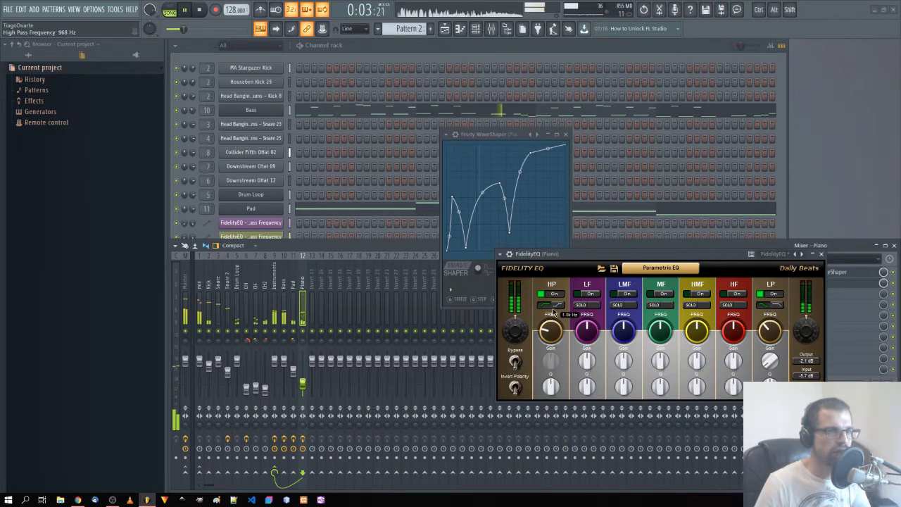
left_click(820, 254)
left_click(565, 134)
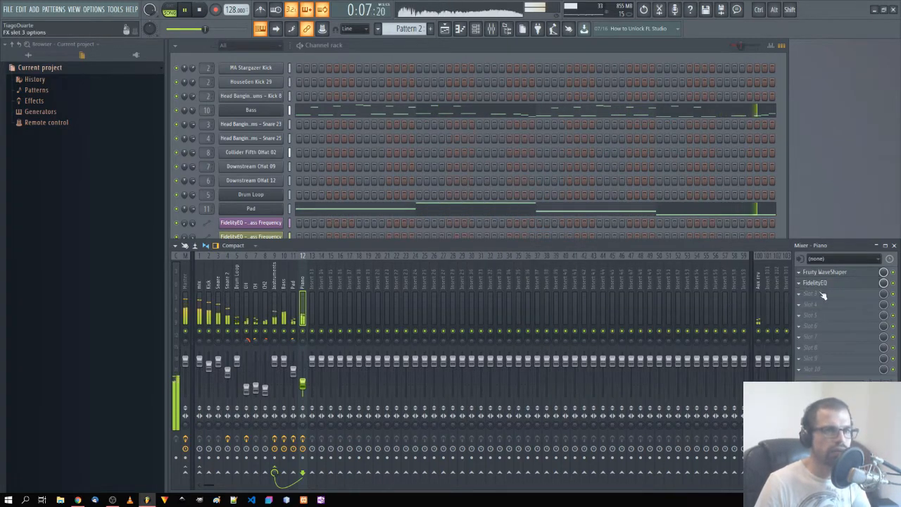
Step: Load Fruity Reeverb 2 in the third effect slot of the Piano mixer track
left_click(810, 292)
mouse_move(760, 339)
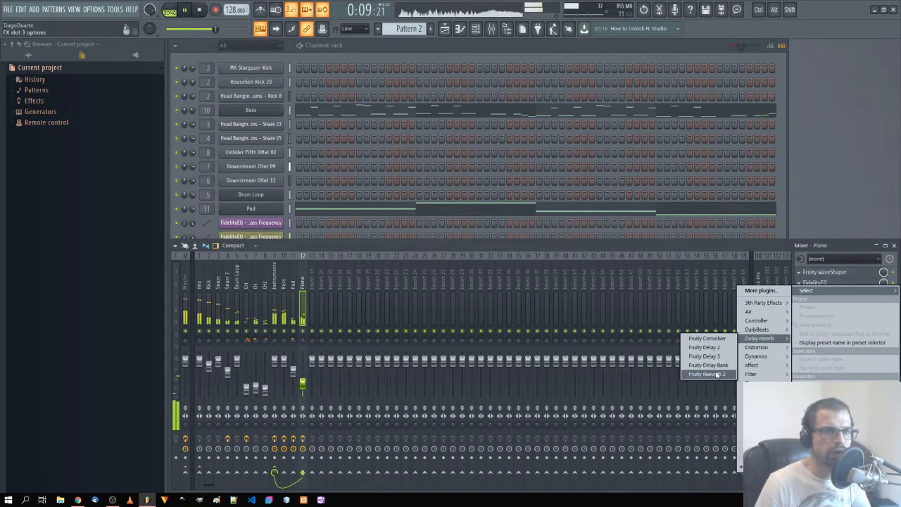
Step: Try Fruity Reeverb 2 in the Piano track's third effect slot, adjusting its dry and wet levels, stereo separation, room size and low cut
left_click(716, 374)
left_click_drag(197, 96, 479, 203)
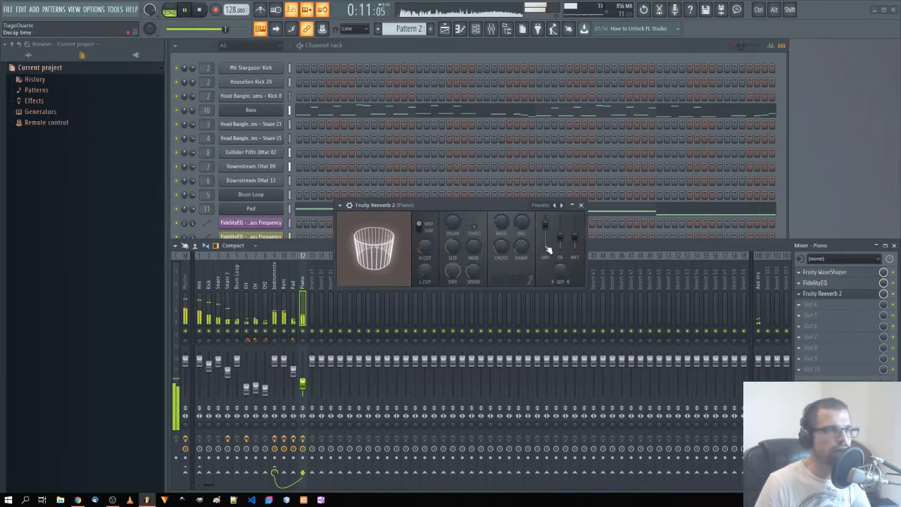
left_click_drag(574, 234, 545, 234)
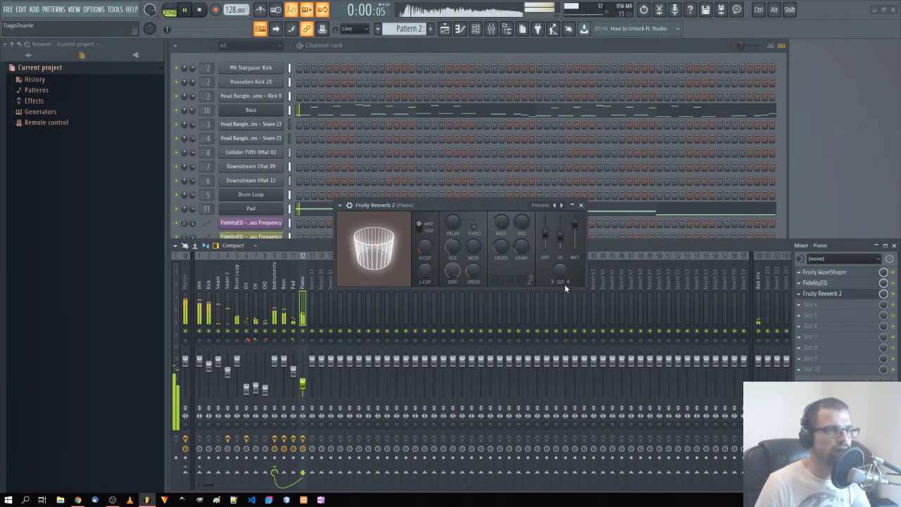
left_click_drag(559, 272, 559, 314)
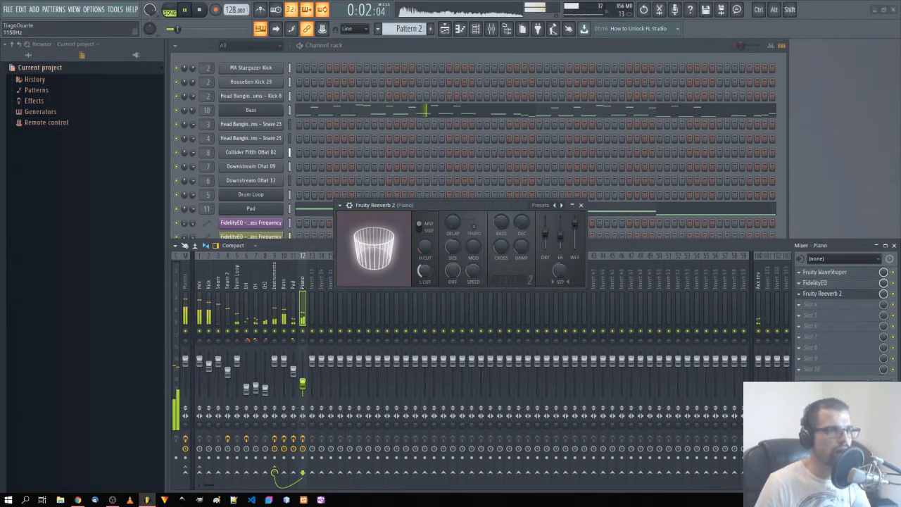
left_click_drag(453, 245, 453, 236)
left_click_drag(424, 273, 424, 256)
Step: Lower the Piano track's volume slightly and switch its FidelityEQ LP band to the cut curve at about 1734 Hz
left_click_drag(303, 384, 303, 389)
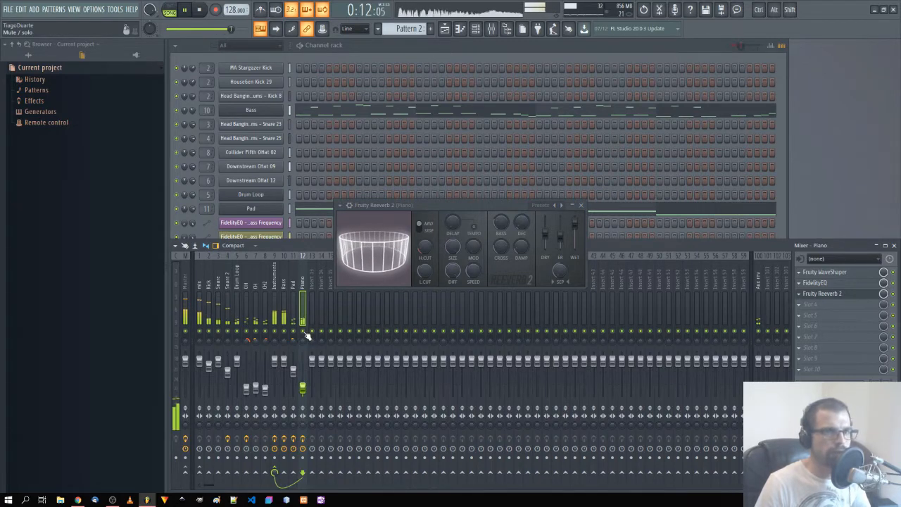
left_click(814, 282)
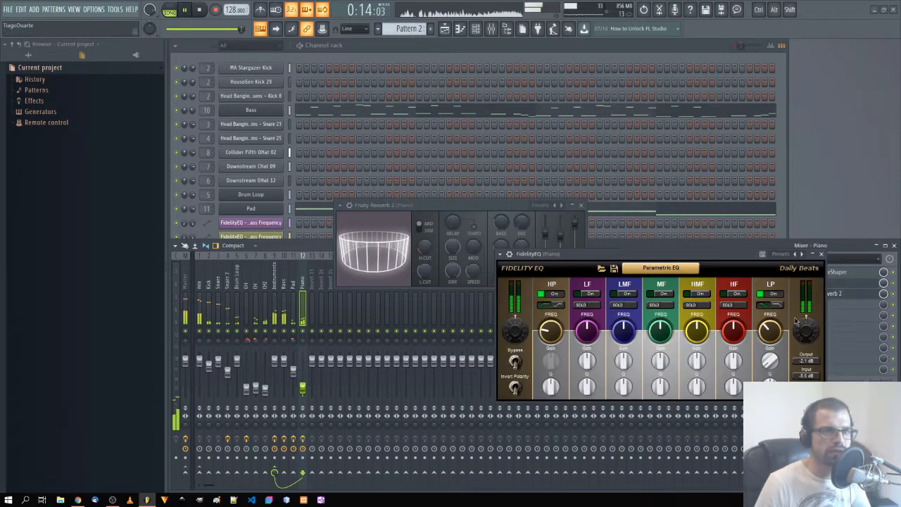
left_click(770, 305)
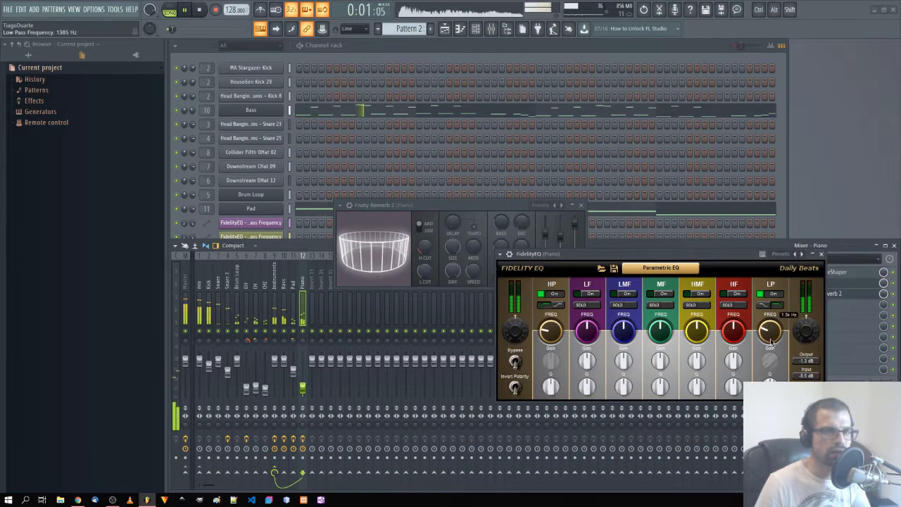
left_click_drag(771, 342, 771, 337)
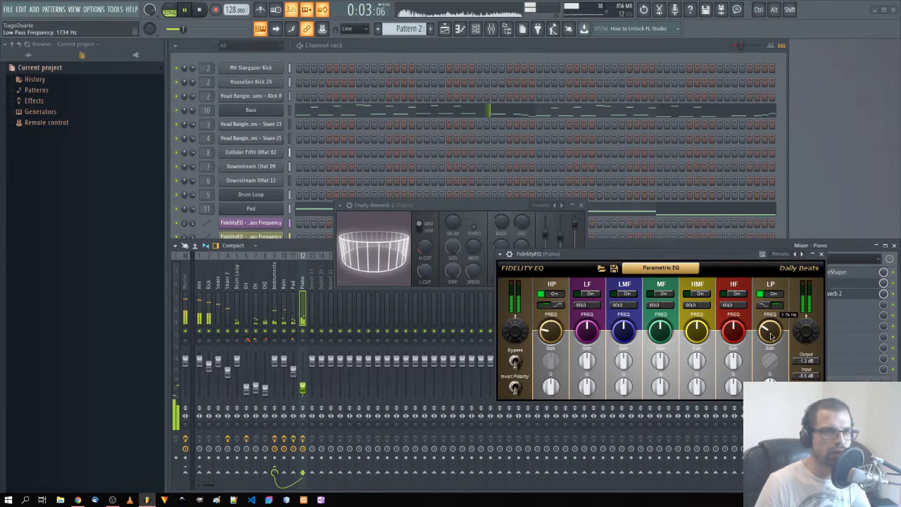
Step: Try the Piano reverb with a low wet level and a raised dry level, then close both effect windows
left_click(584, 237)
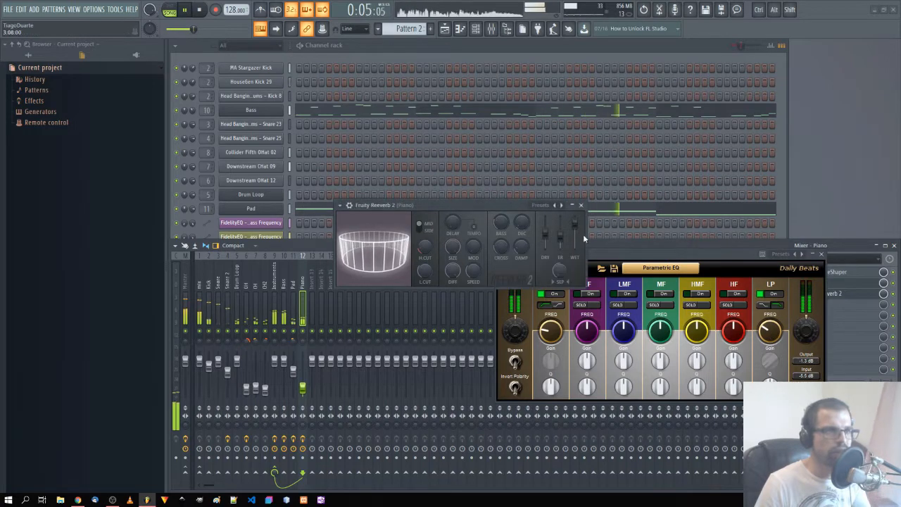
left_click_drag(575, 223, 545, 223)
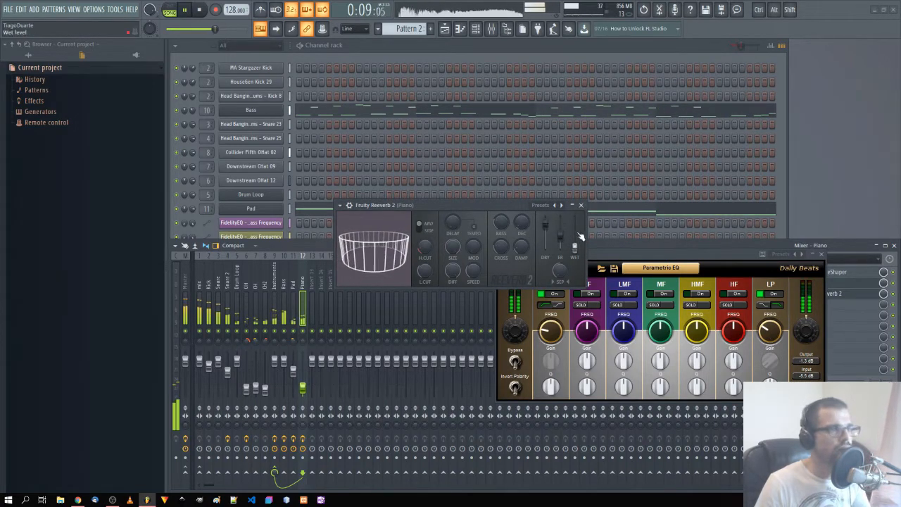
left_click(582, 205)
left_click(821, 254)
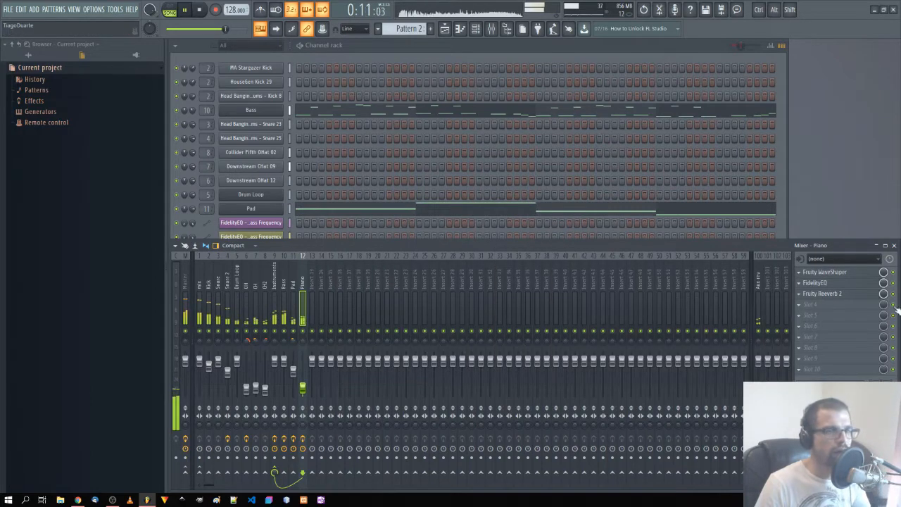
Step: Replace Fruity Reeverb 2 on the Piano track with Fruity Phaser
left_click(816, 304)
left_click(764, 243)
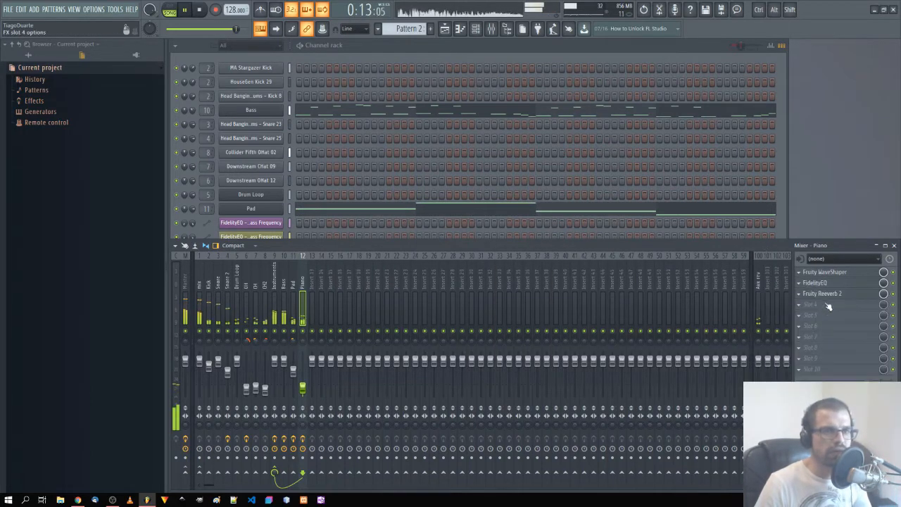
left_click(821, 273)
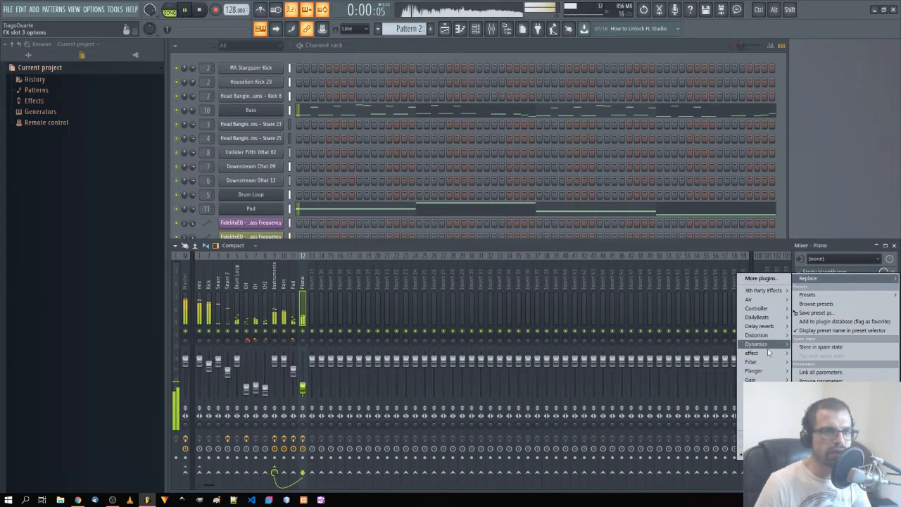
mouse_move(762, 363)
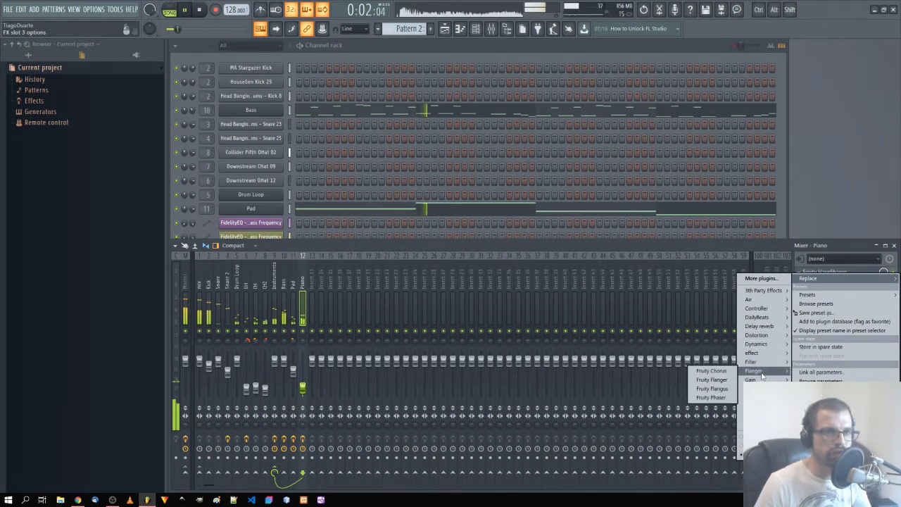
left_click(712, 397)
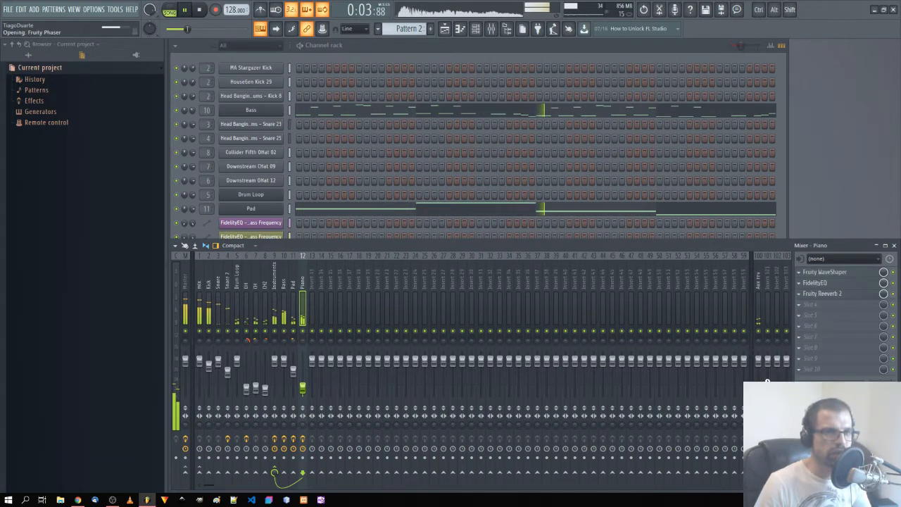
left_click_drag(428, 206, 496, 182)
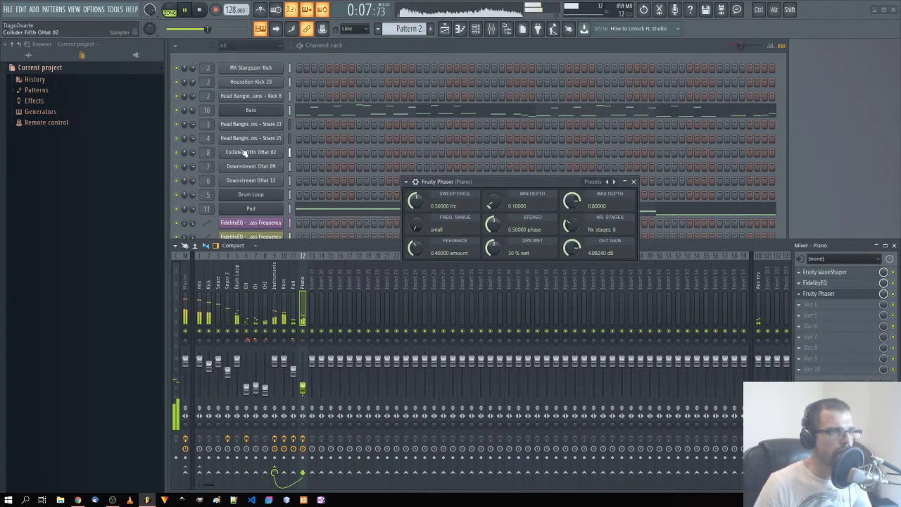
left_click(375, 49)
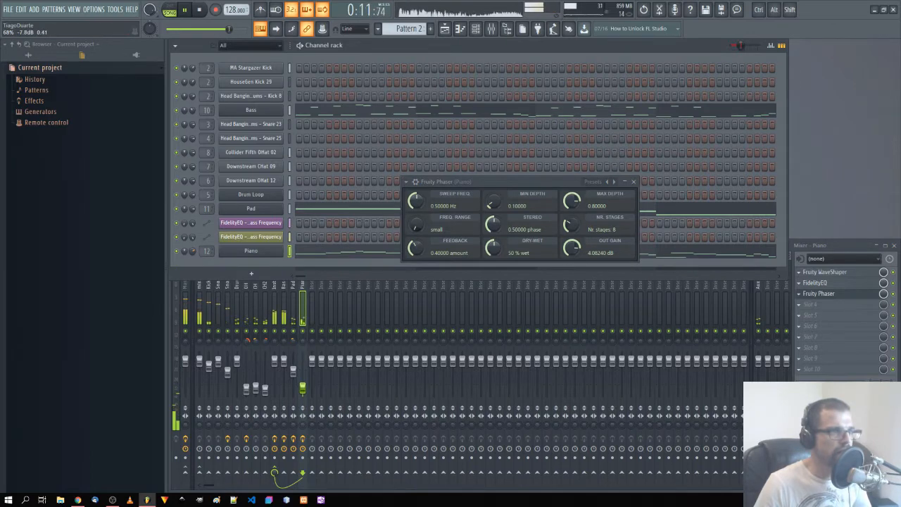
Step: Review the Piano track's Fruity WaveShaper, close the effect windows and lower the track's volume to about 15%
left_click(817, 283)
left_click(824, 272)
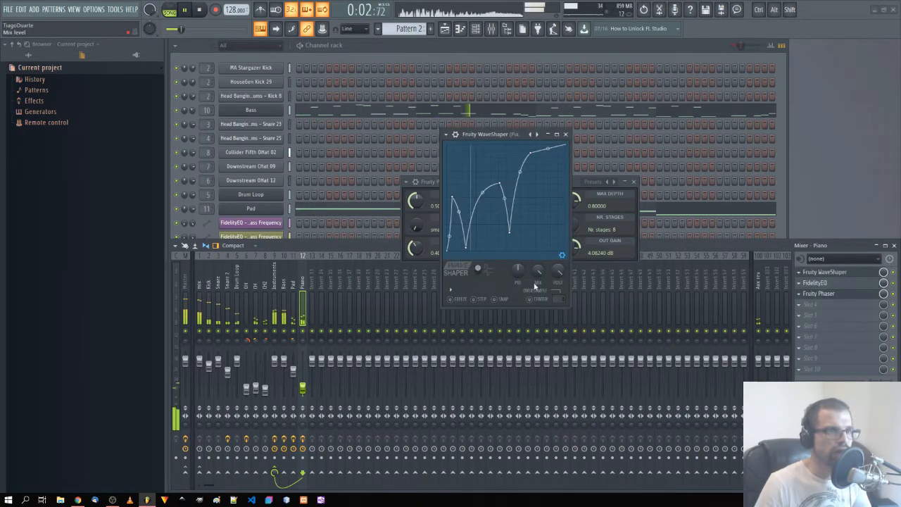
left_click(635, 182)
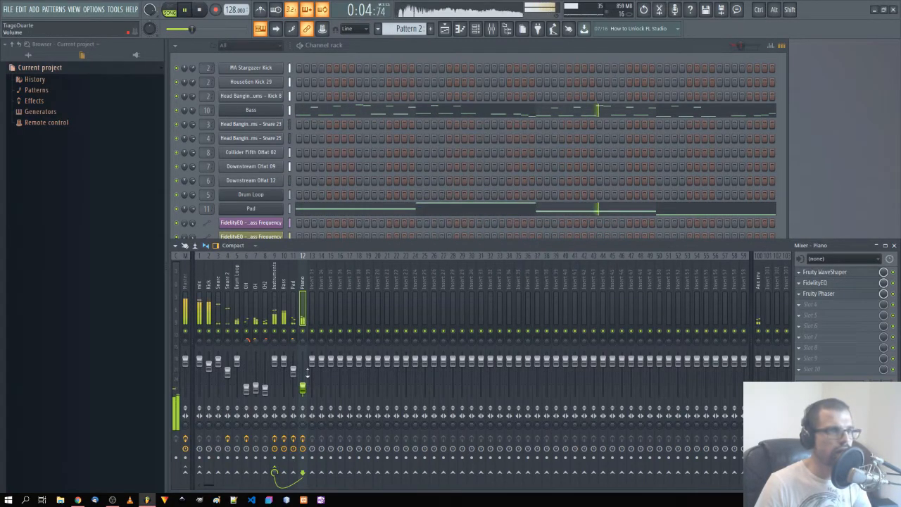
left_click(565, 134)
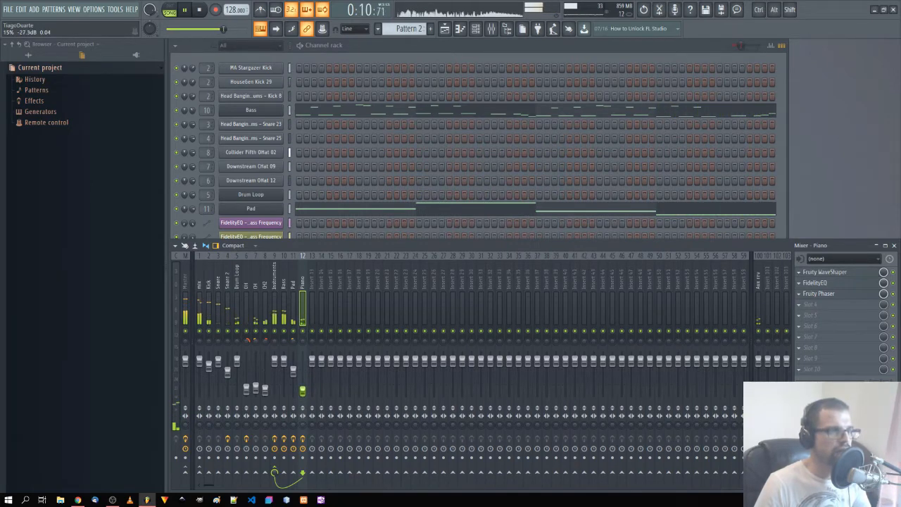
Step: Stop playback and add the AIR DB-33 organ as a new channel
left_click(389, 59)
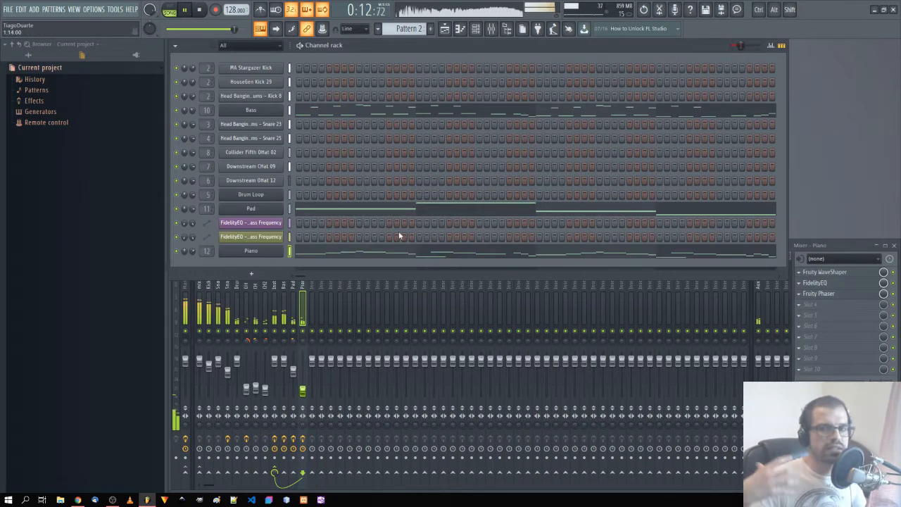
left_click(253, 274)
mouse_move(263, 307)
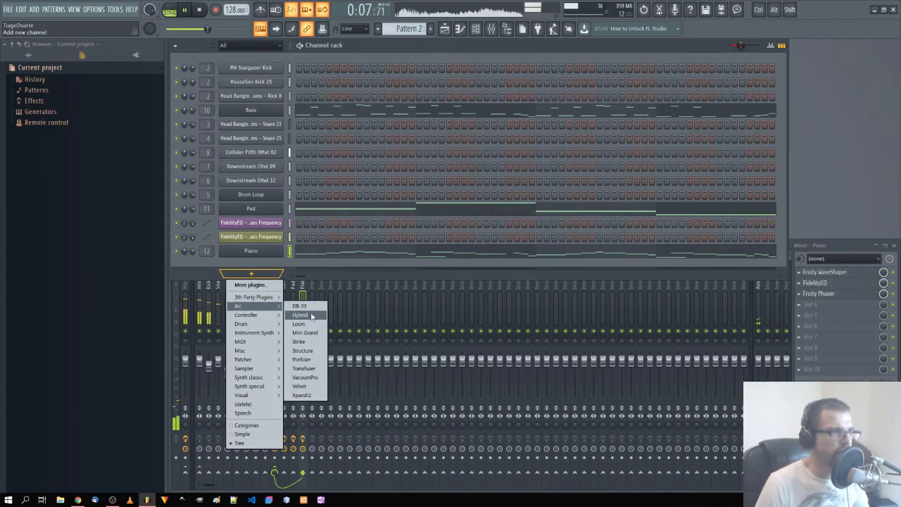
left_click(202, 271)
key("space")
left_click(249, 275)
mouse_move(268, 310)
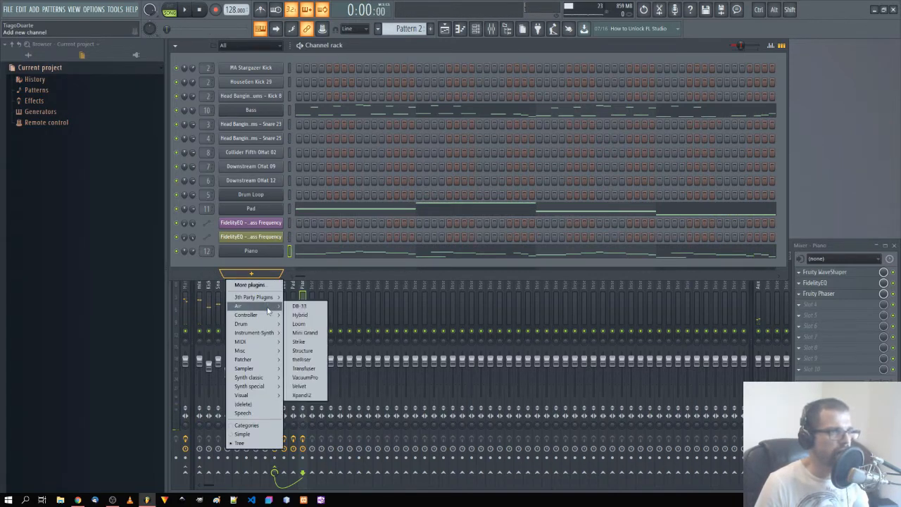
left_click(300, 306)
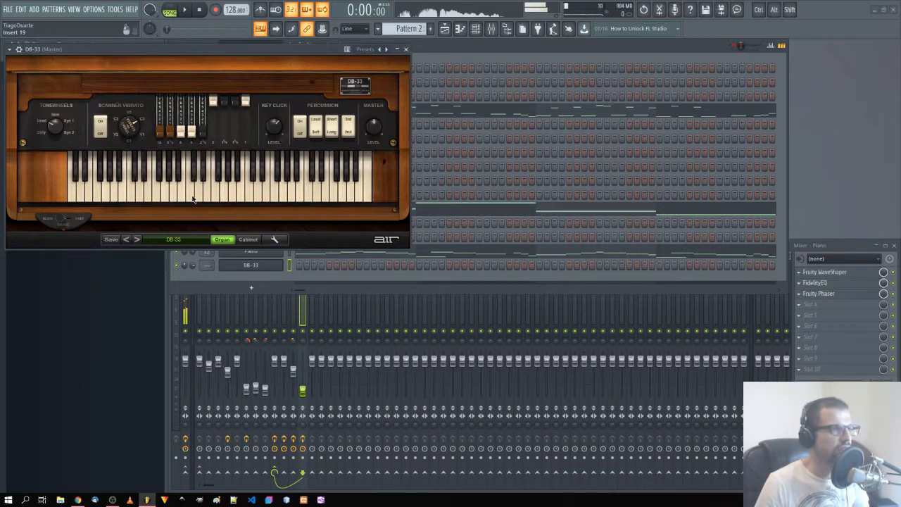
Step: Audition DB-33 presets against the playing pattern, choose 02 Jazz Perc and close the instrument window
left_click(139, 241)
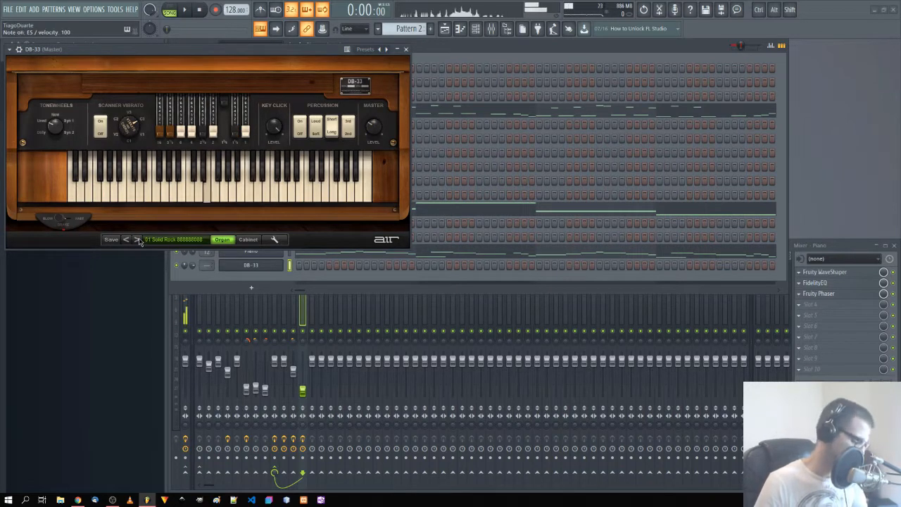
key("space")
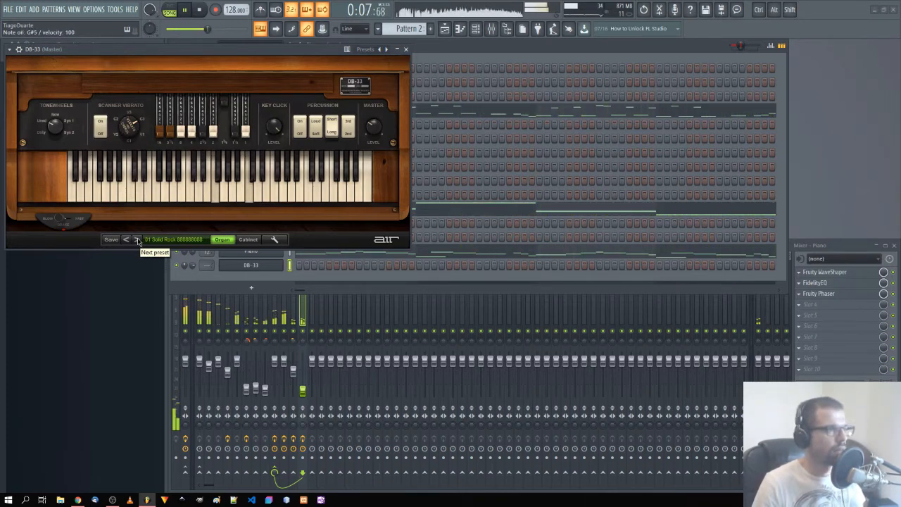
left_click(137, 240)
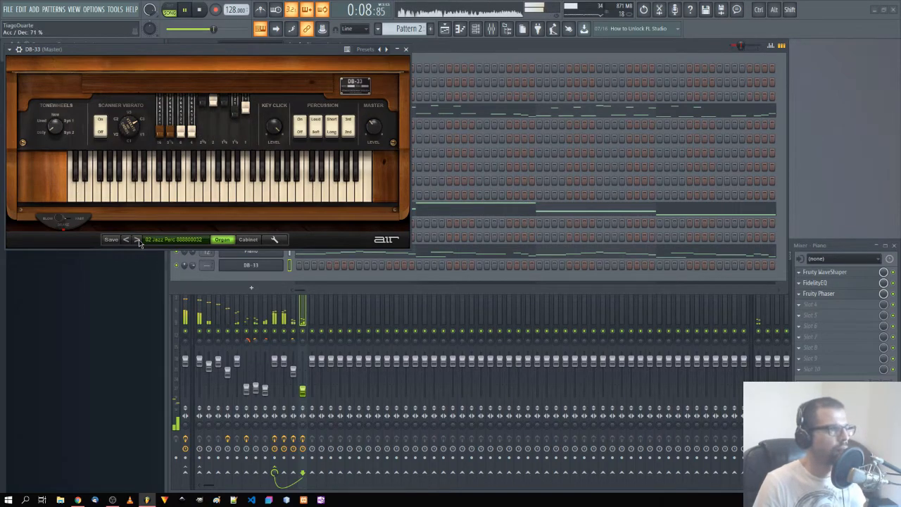
left_click_drag(188, 48, 450, 178)
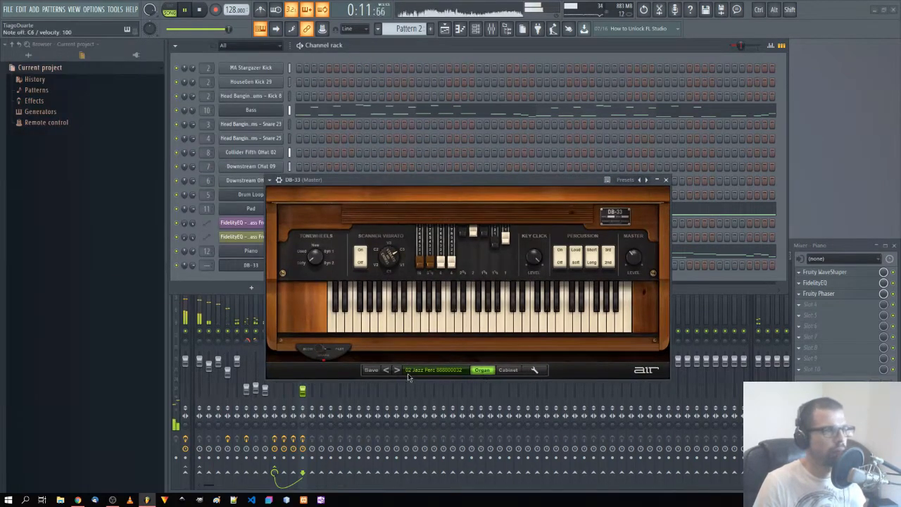
left_click(665, 180)
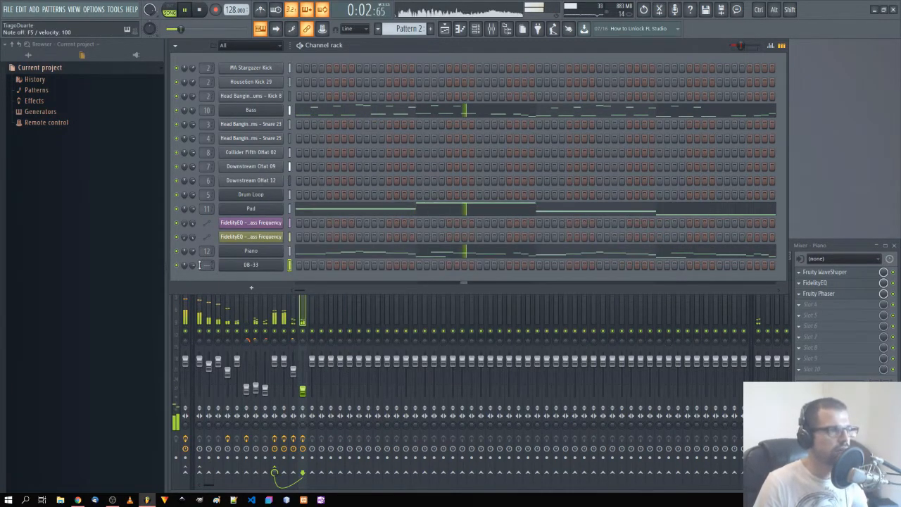
Step: Assign the DB-33 channel to mixer track 13 and route that track only to the Instruments bus
scroll(207, 265, "up", 5)
scroll(206, 265, "down", 7)
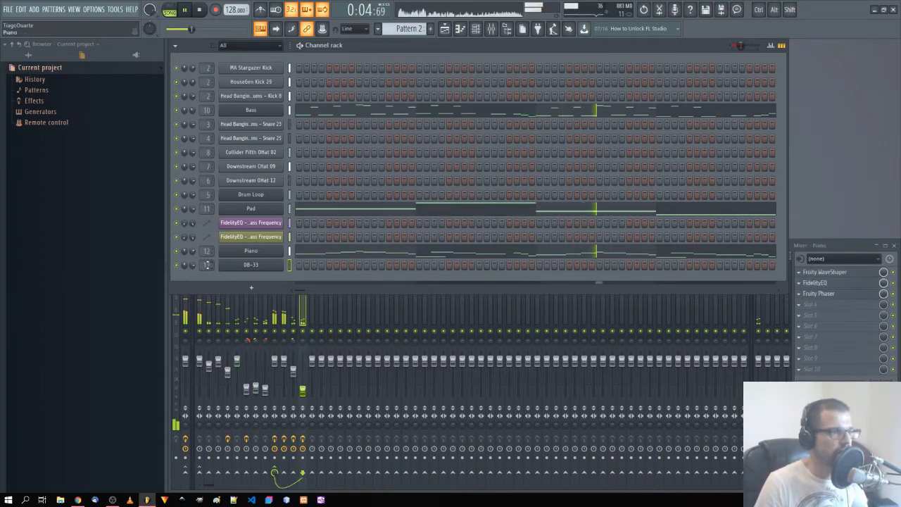
scroll(203, 266, "up", 1)
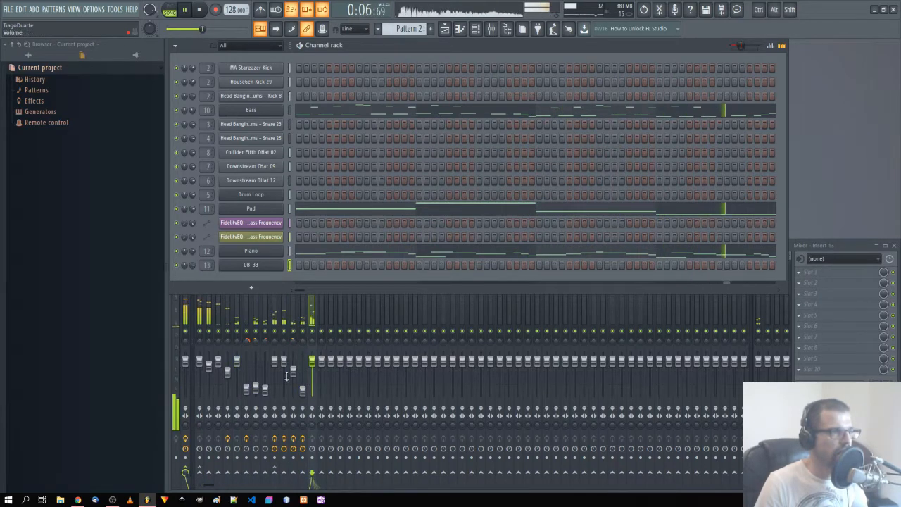
right_click(277, 473)
left_click(310, 465)
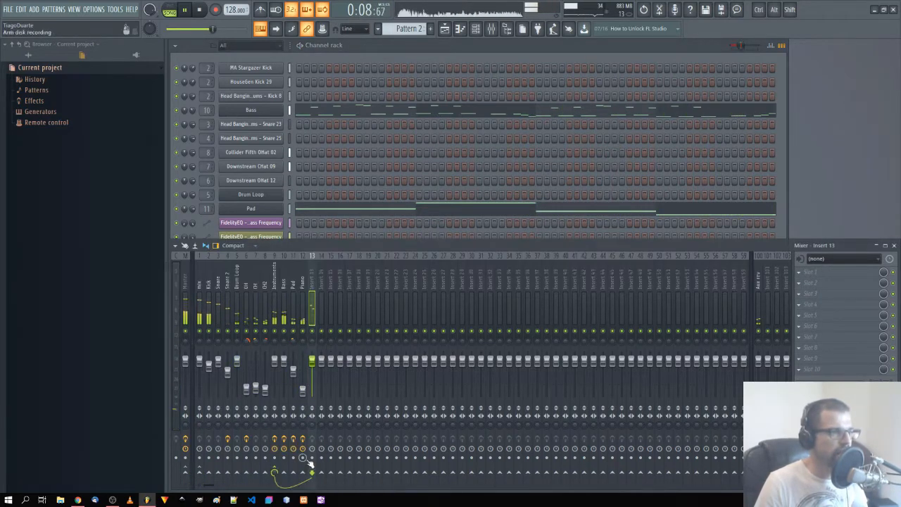
Step: Open the DB-33 channel's notes in the piano roll
left_click(401, 48)
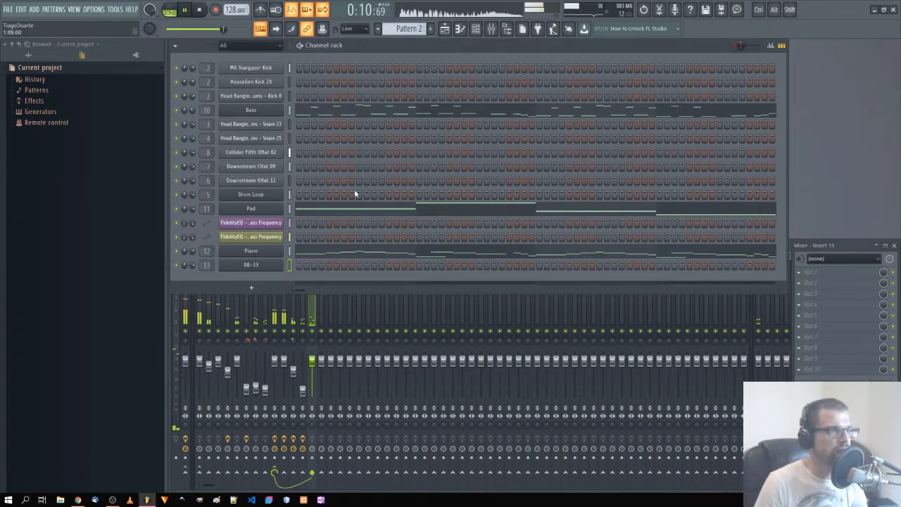
right_click(267, 266)
left_click(290, 268)
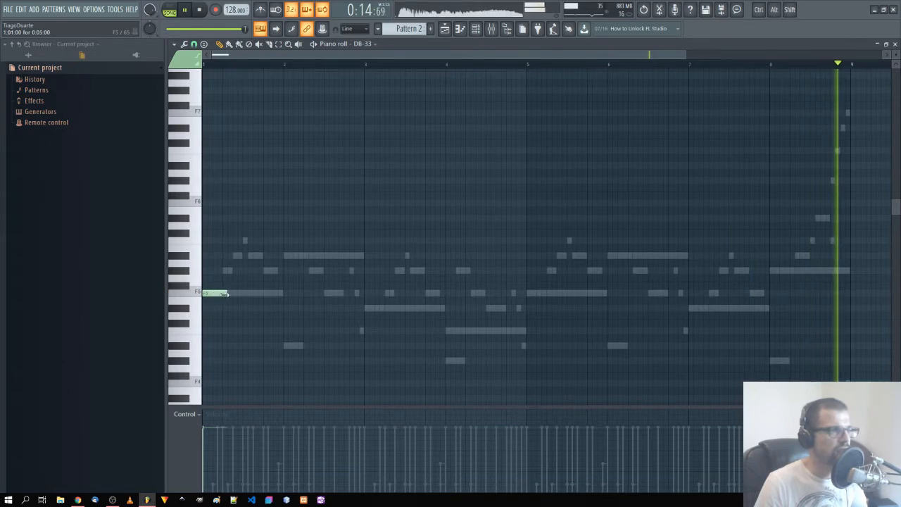
Step: Stop playback, enter short consecutive notes F5, C6, D#6, G#6, D#6 and C6 from the start of bar 1, and audition them
key("space")
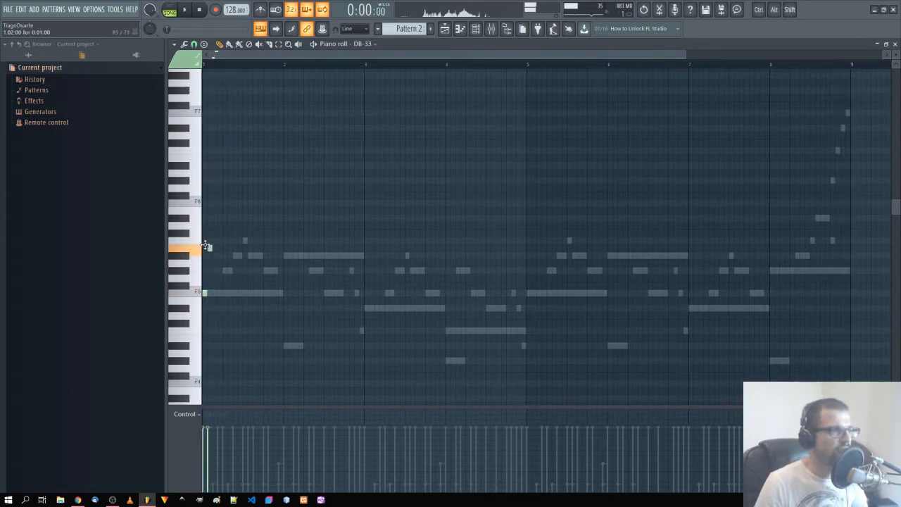
left_click_drag(205, 245, 204, 232)
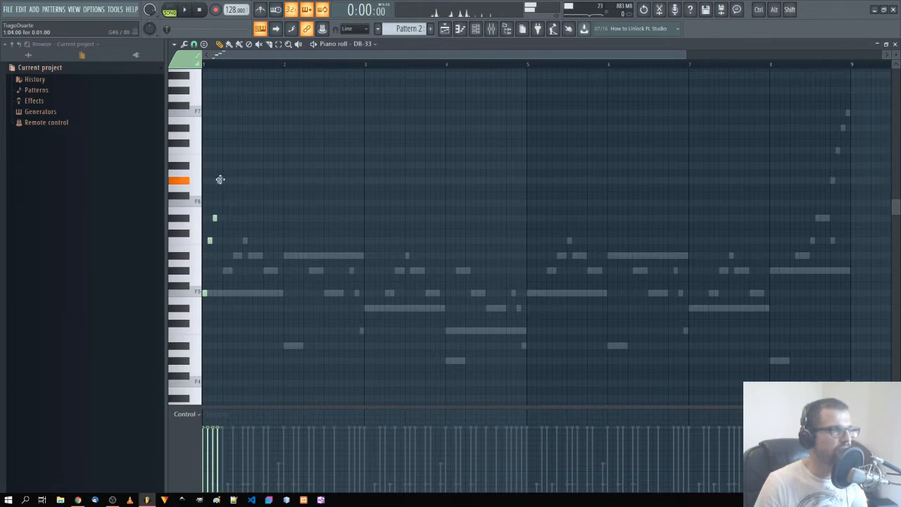
left_click(225, 217)
key("space")
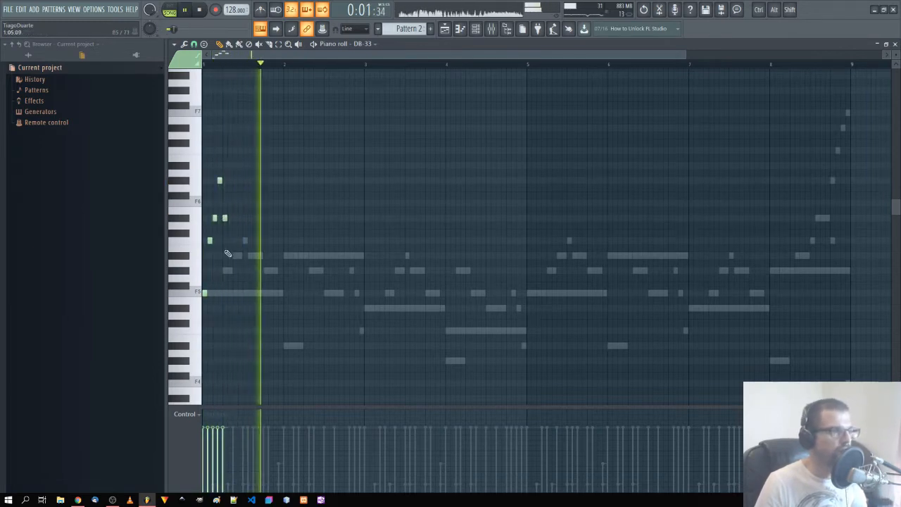
key("space")
key("space")
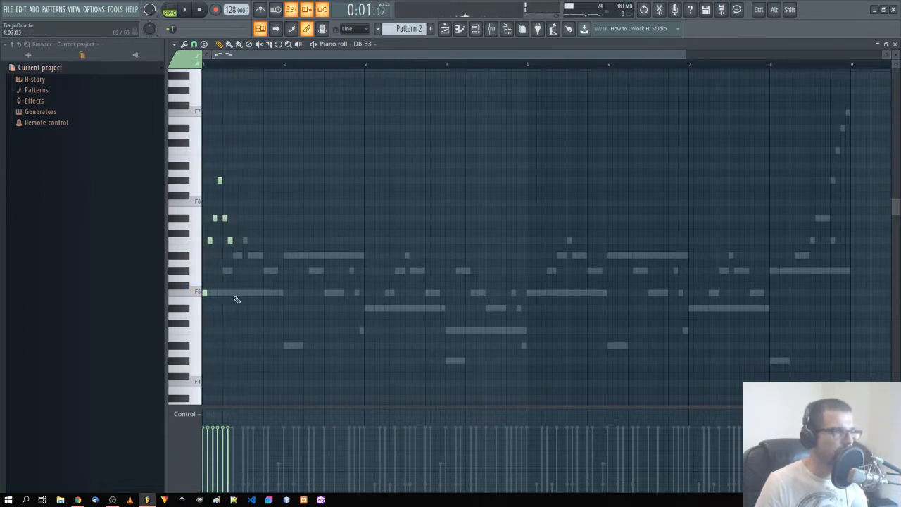
Step: Try extending the phrase with F5 and C6, play it back, and remove both added notes
left_click(233, 293)
left_click(239, 256)
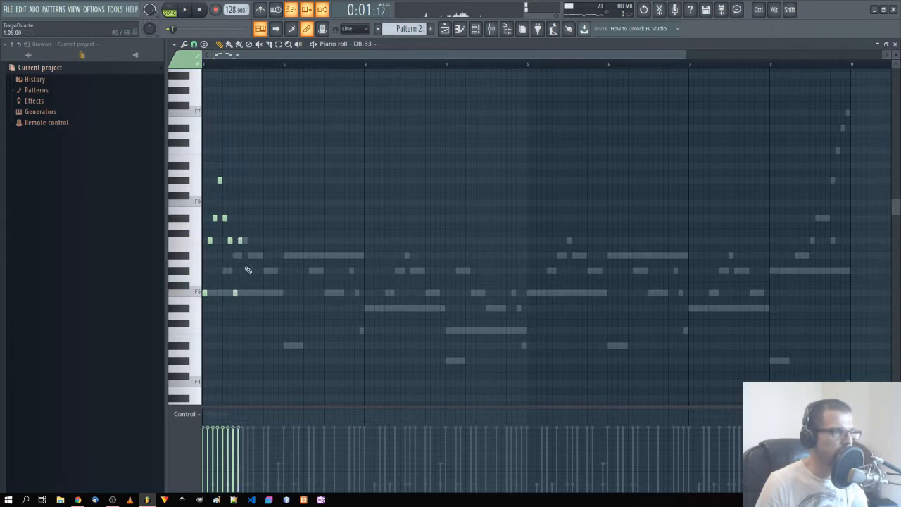
key("space")
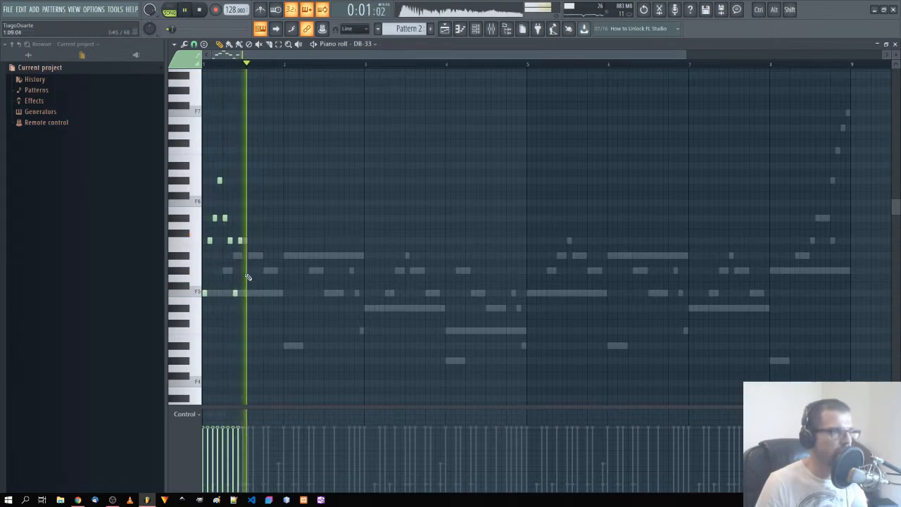
key("space")
right_click(232, 293)
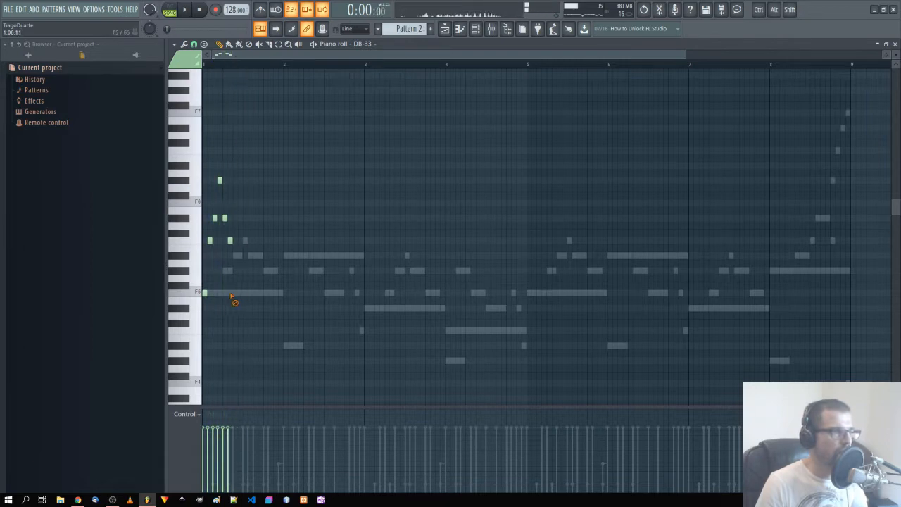
Step: Audition the phrase and reduce it to the four notes F5, C6, D#6 and C6
key("space")
key("space")
scroll(232, 233, "up", 5)
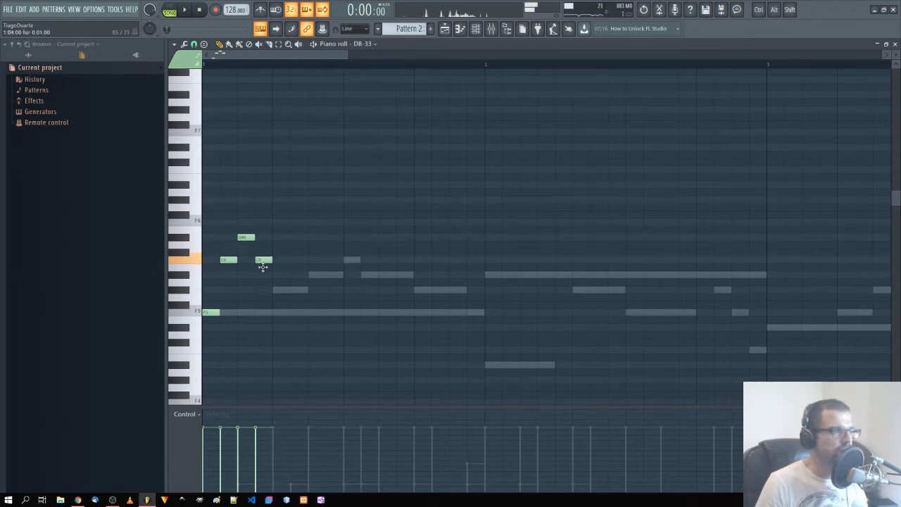
Step: Duplicate the four-note phrase until it fills bar 1 and audition the result
left_click_drag(284, 219, 417, 319)
left_click(430, 352)
key("space")
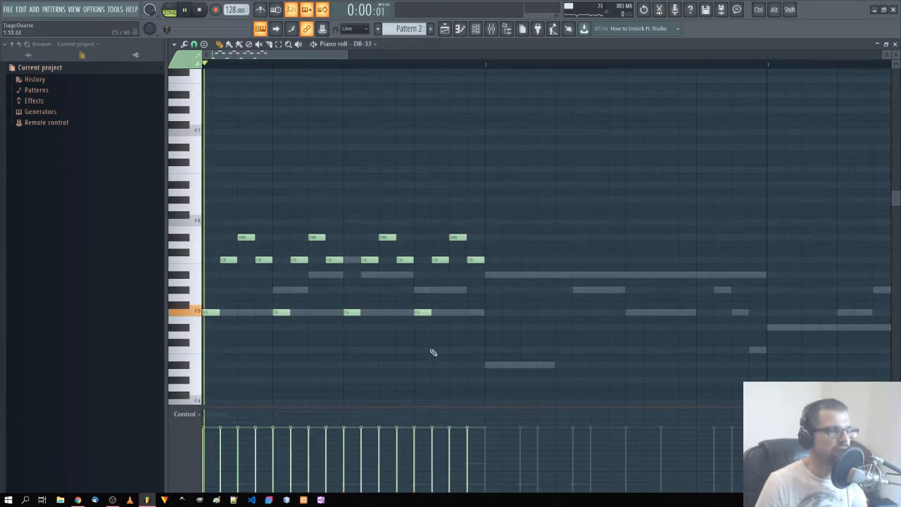
key("space")
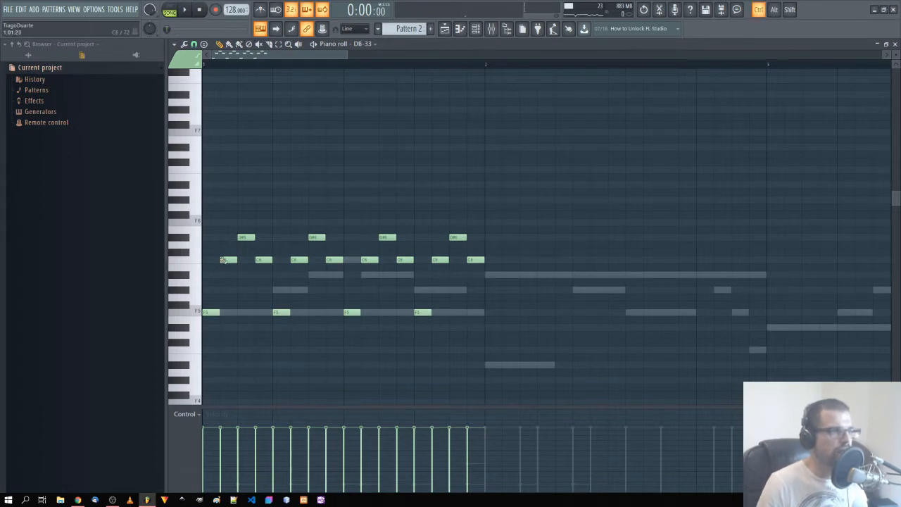
Step: Lower all C6 notes in bar 1 to A#5, transpose the whole phrase up one octave, and audition both changes
left_click_drag(219, 248, 477, 279)
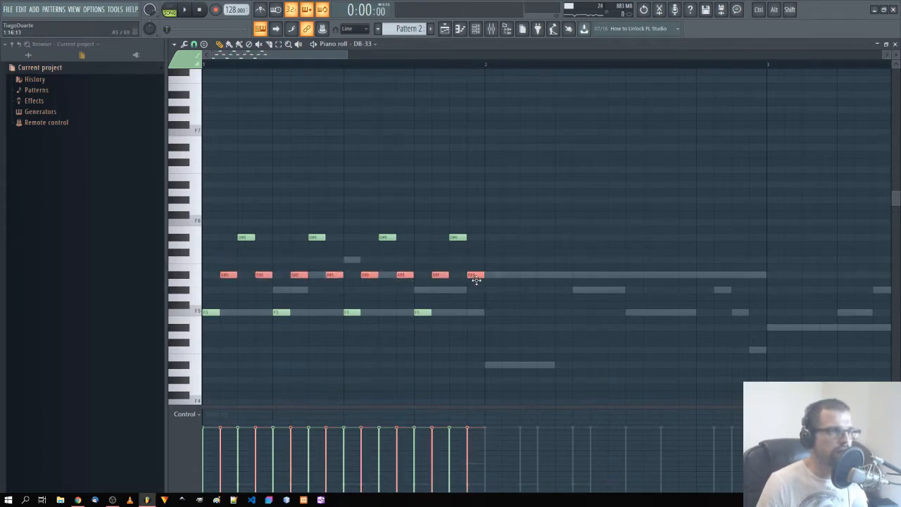
key("space")
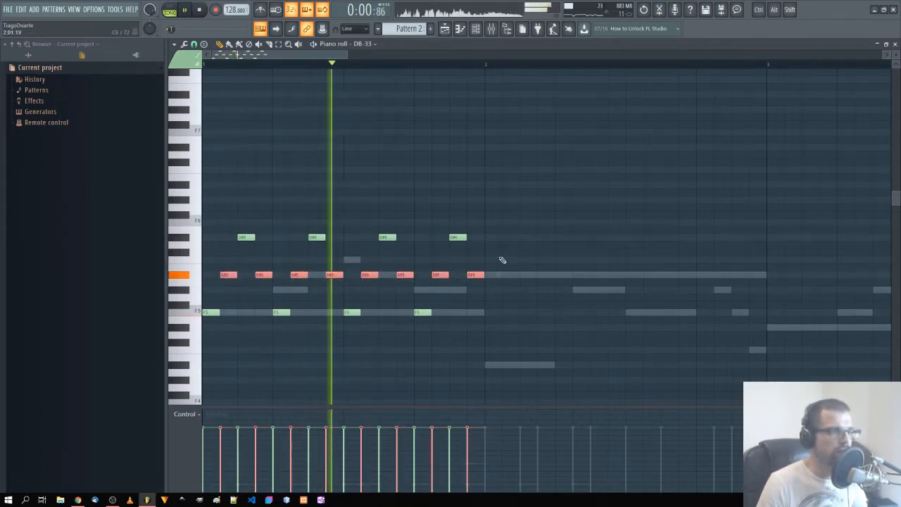
key("space")
left_click(511, 256)
key("ctrl+Up")
key("space")
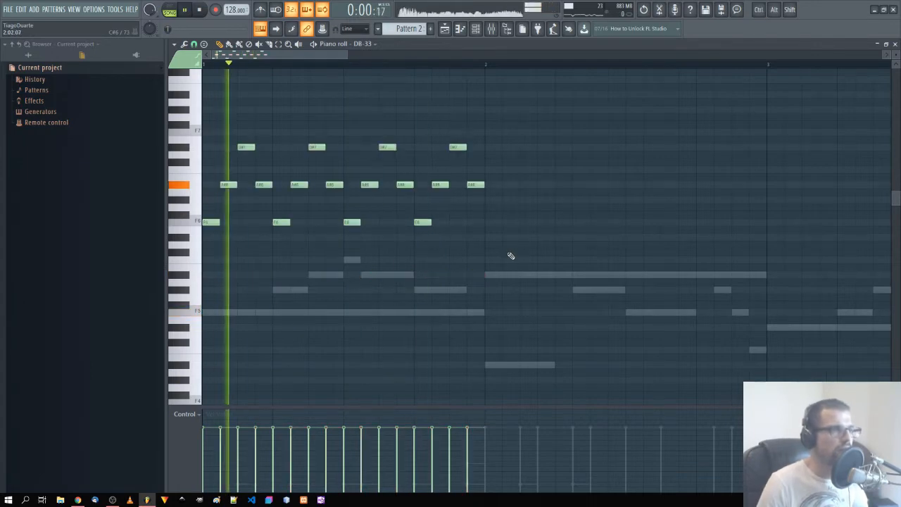
key("space")
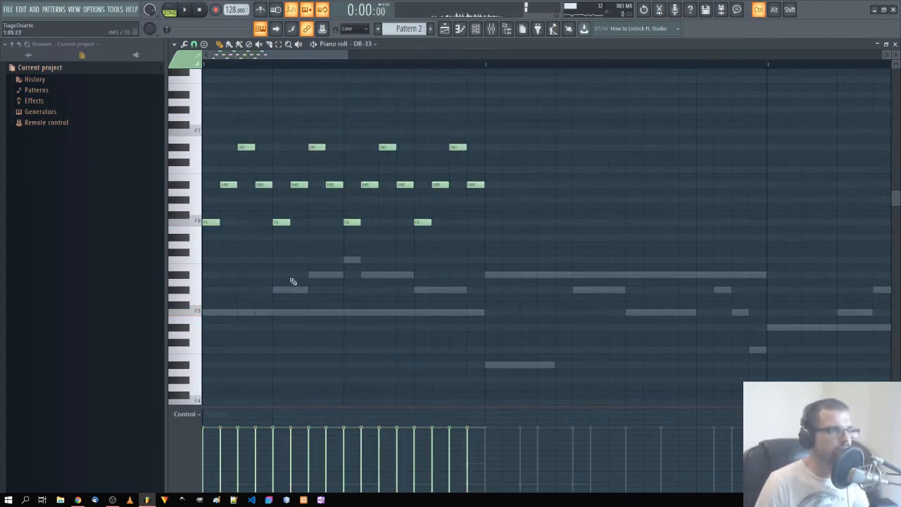
Step: Undo the octave transposition, the lowered notes and the duplicates, back to the original four-note phrase
key("ctrl+z")
key("ctrl+alt+z")
key("ctrl+alt+z")
key("ctrl+alt+z")
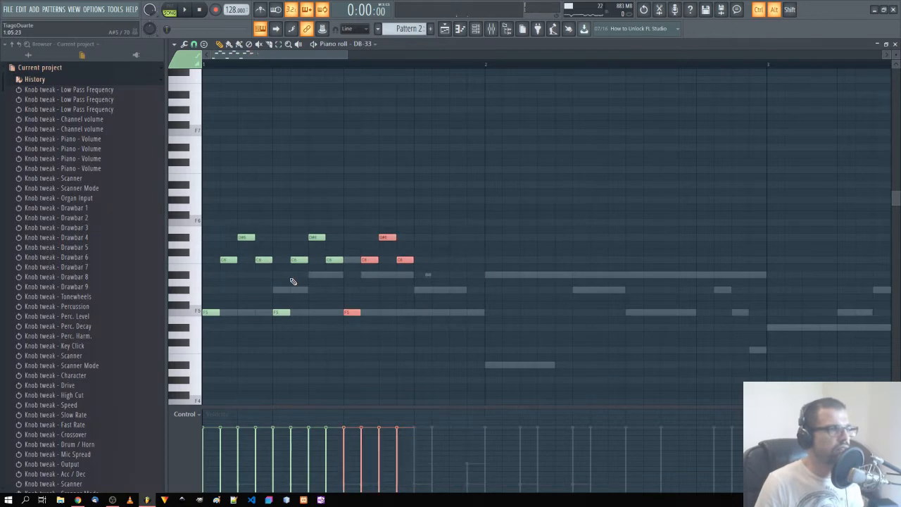
key("ctrl+alt+z")
key("ctrl+alt+z")
key("ctrl+alt+z")
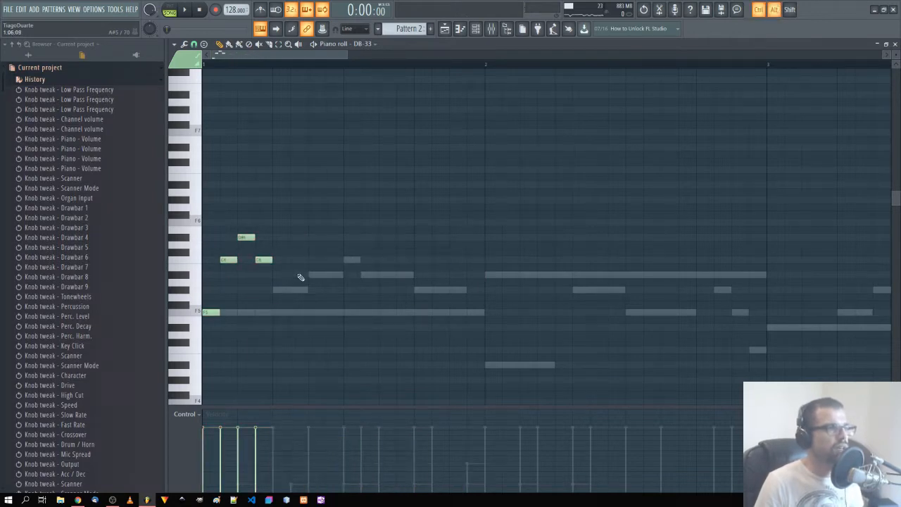
Step: Raise the fourth note to G#6 and continue the phrase with D#6, C6, D#6, G#6 and D#6, auditioning along the way
key("space")
left_click(276, 237)
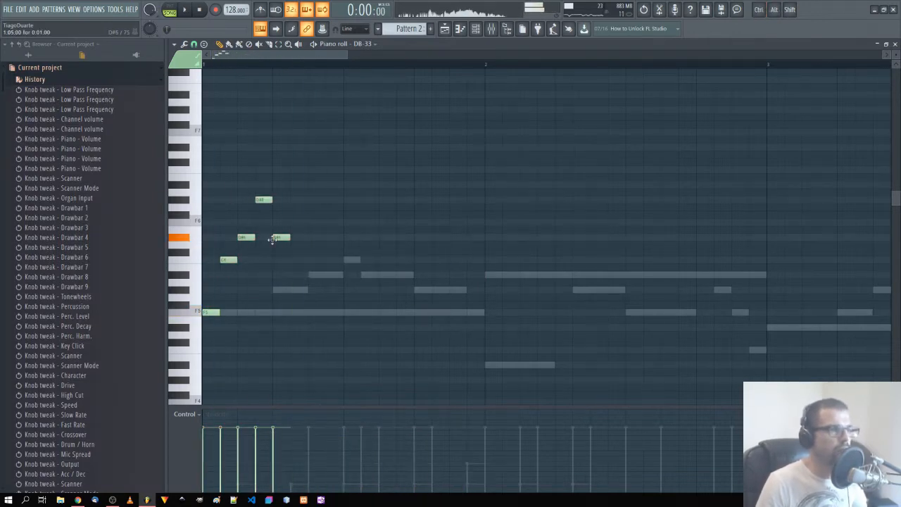
left_click(293, 260)
key("space")
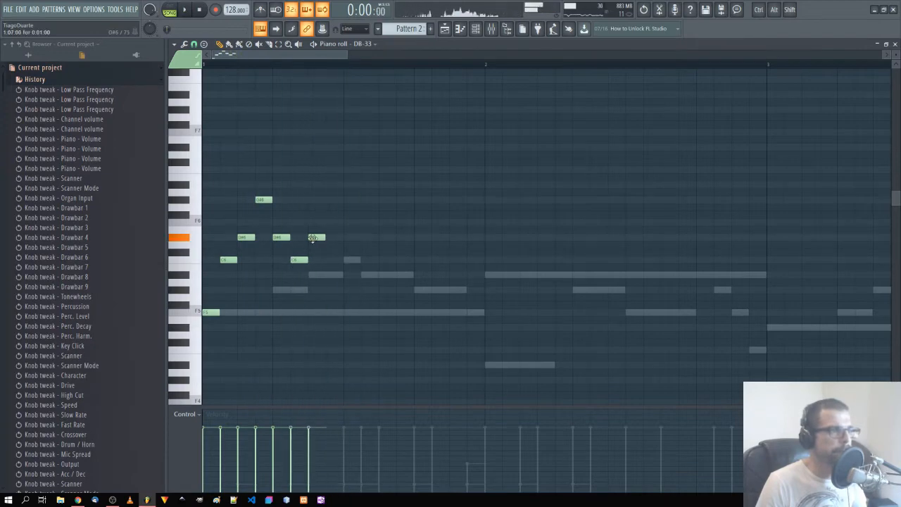
left_click(348, 237)
key("space")
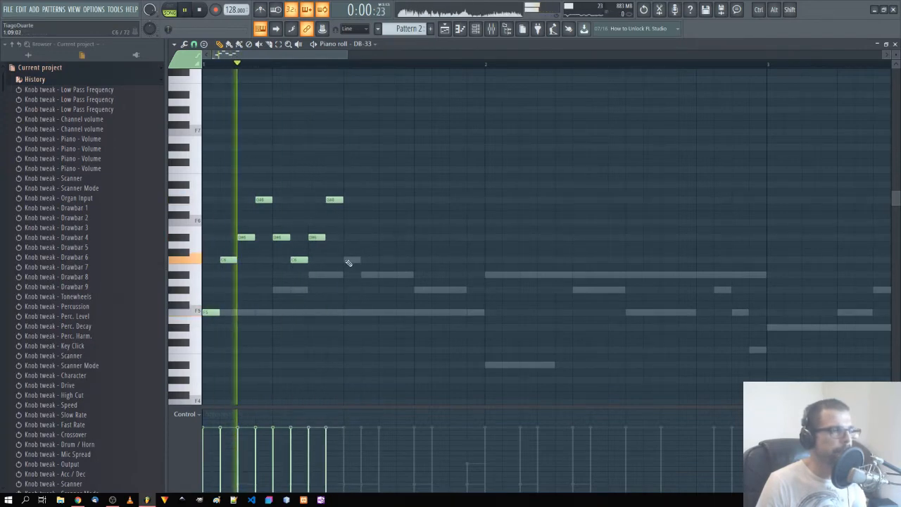
key("space")
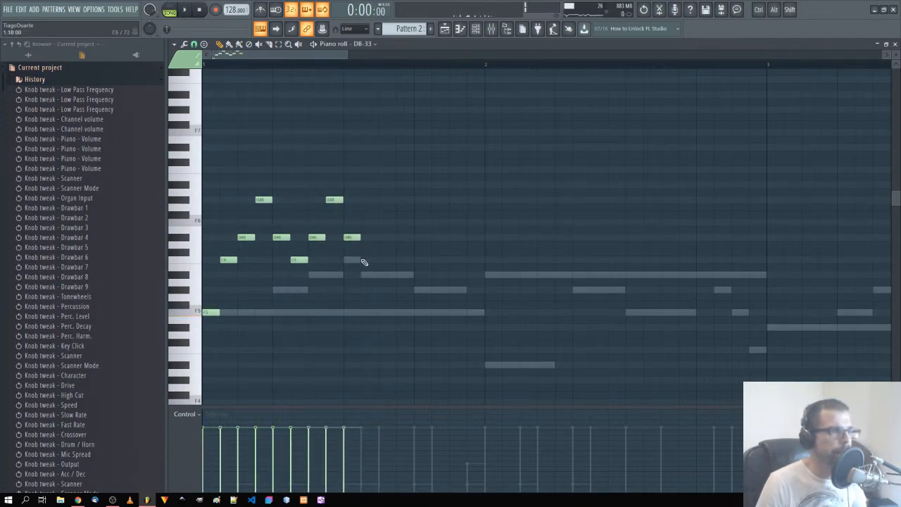
Step: Delete the last two notes of the phrase and raise its seventh note to F6
right_click(348, 238)
key("space")
key("space")
right_click(333, 200)
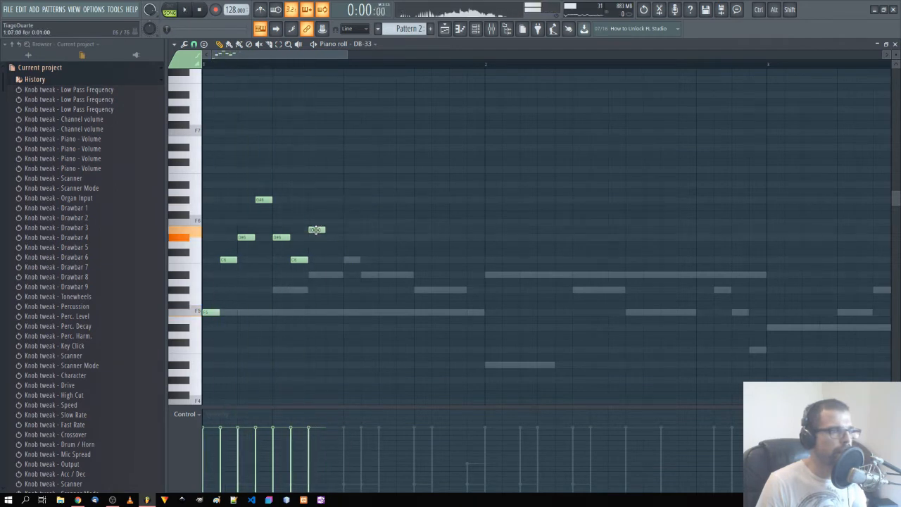
left_click_drag(315, 229, 315, 222)
key("space")
Step: Add A#6 as the eighth note of the phrase and audition it
left_click(333, 191)
key("space")
left_click_drag(334, 191, 334, 182)
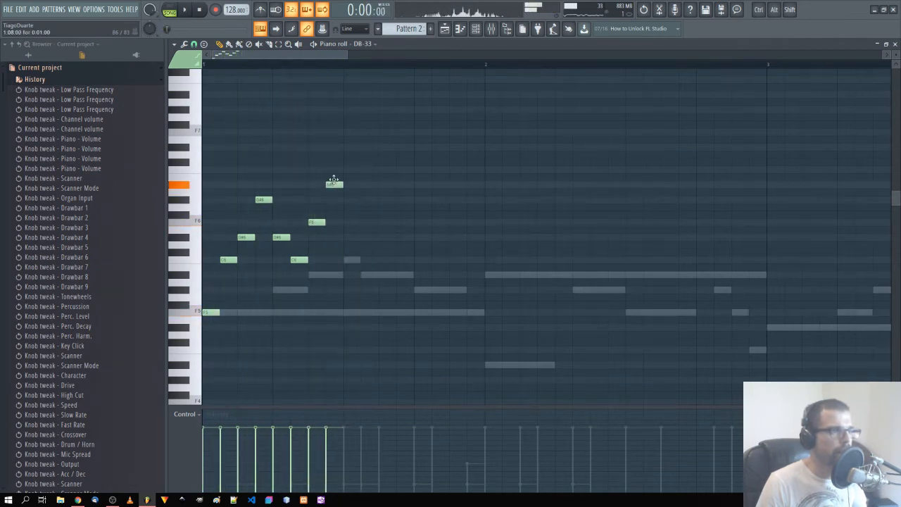
key("space")
key("space")
Step: Continue the phrase with C7, A#6, F6 and D#6, and play it back
left_click(351, 170)
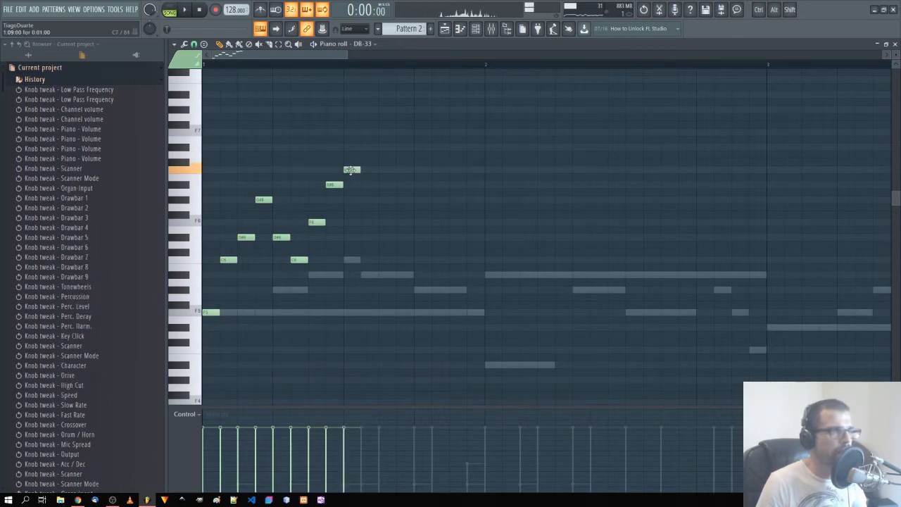
left_click(366, 186)
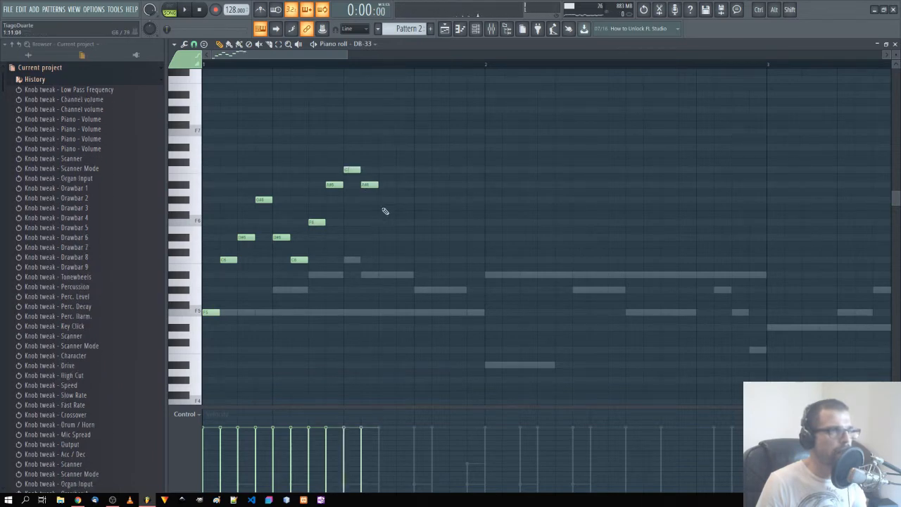
left_click(381, 221)
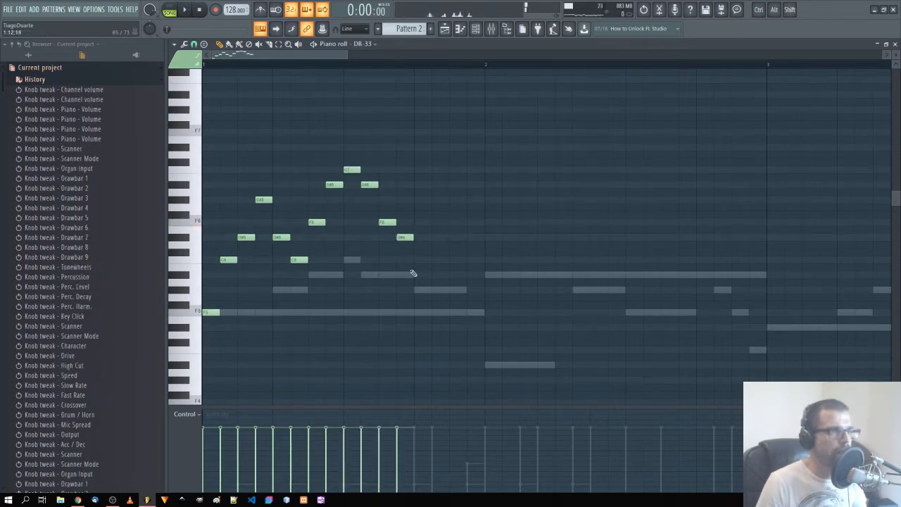
key("space")
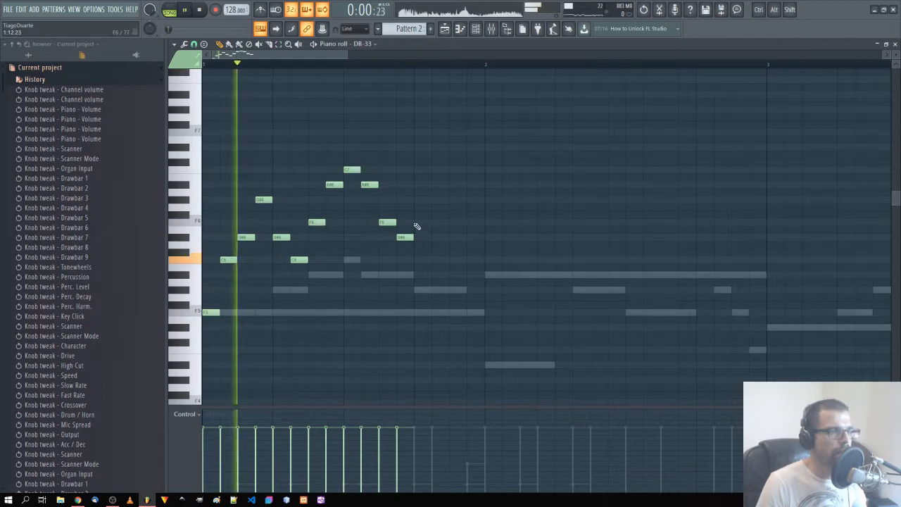
key("space")
Step: Complete bar 1 with the rising notes F6, G#6, C7 and F7, and start playback
left_click(418, 223)
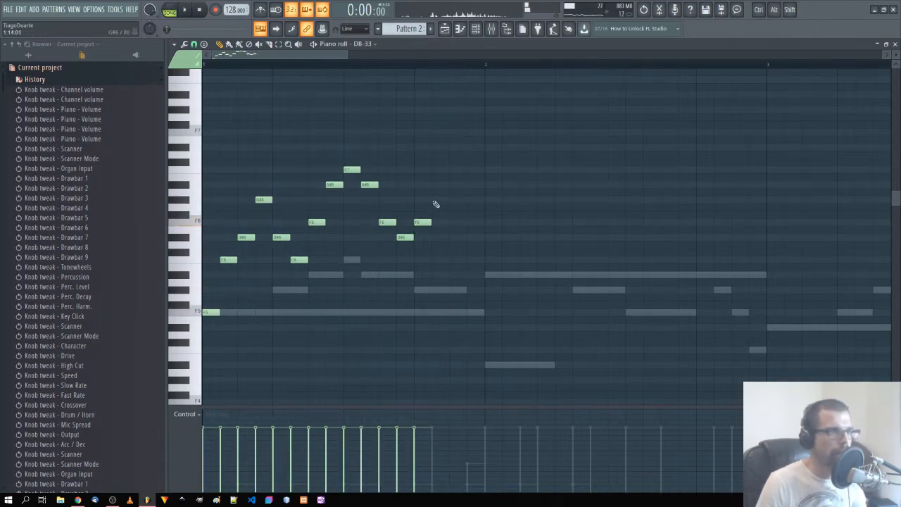
left_click(435, 200)
left_click(452, 177)
left_click(470, 163)
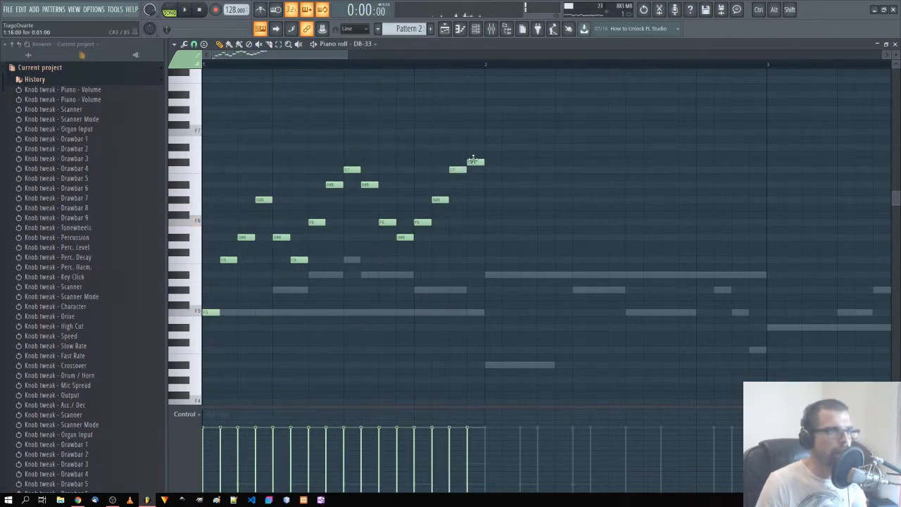
left_click_drag(473, 160, 476, 134)
key("space")
Step: Duplicate all of bar 1's notes into bar 2 and play the result
scroll(495, 215, "down", 4, "ctrl")
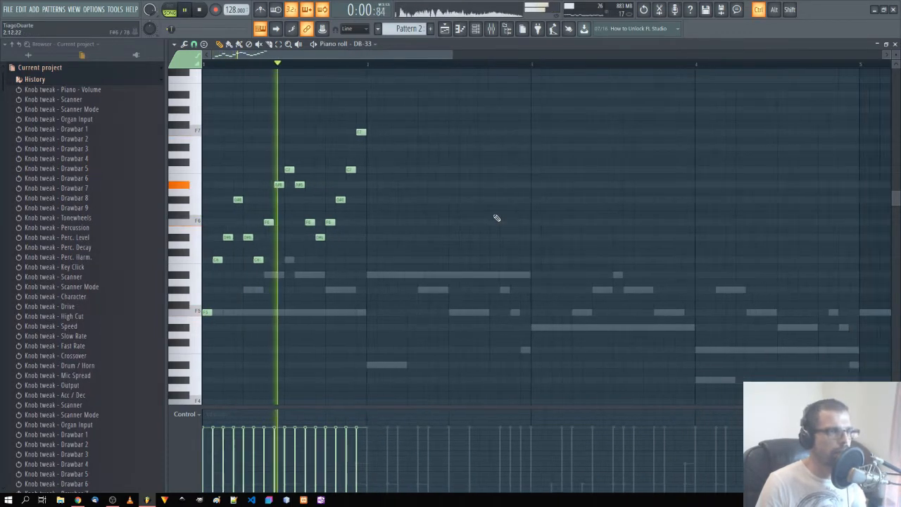
left_click_drag(373, 114, 338, 312)
key("space")
left_click(447, 314)
key("space")
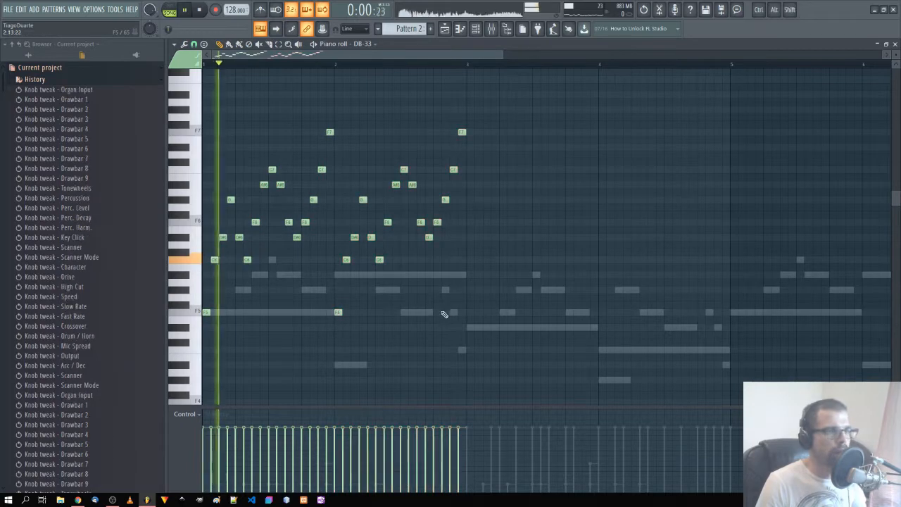
Step: Stop playback, transpose bar 2's notes up five semitones to start on A#5, and lower its two C#7 notes to C7
left_click_drag(501, 122, 338, 345)
key("space")
left_click_drag(338, 312, 338, 273)
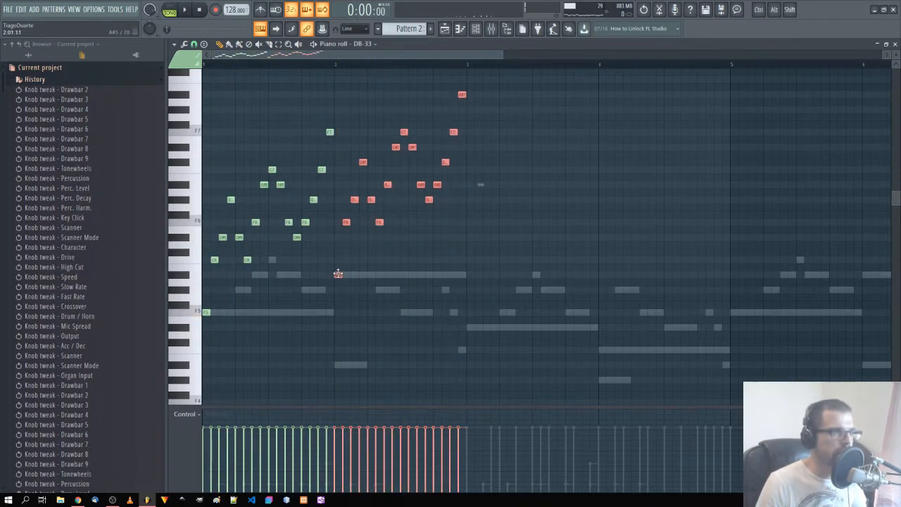
left_click(428, 318)
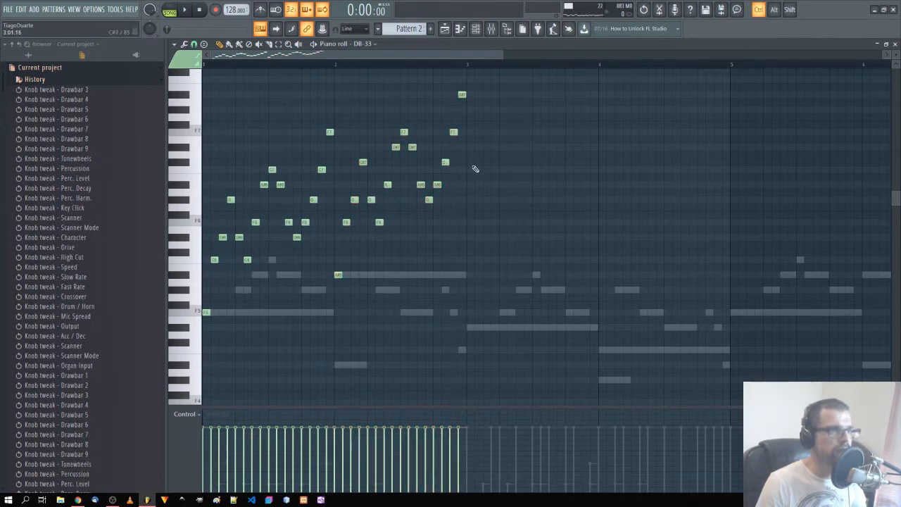
left_click_drag(470, 157, 363, 170)
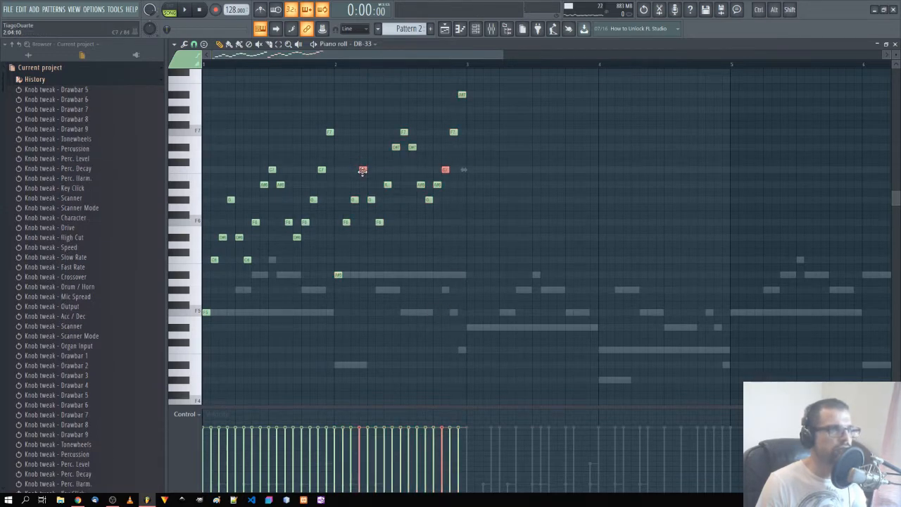
Step: Audition alternative pitches for bar 2's last note and play back the two-bar arpeggio
left_click_drag(461, 93, 461, 109)
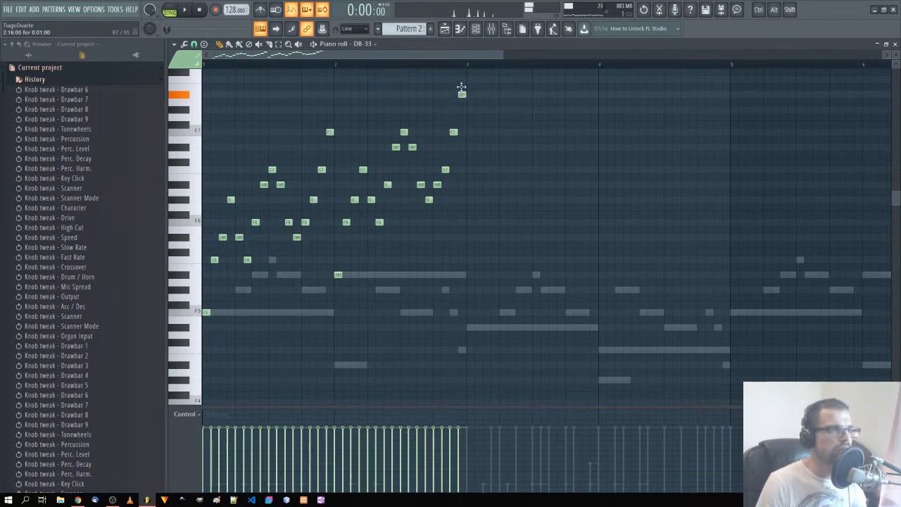
key("space")
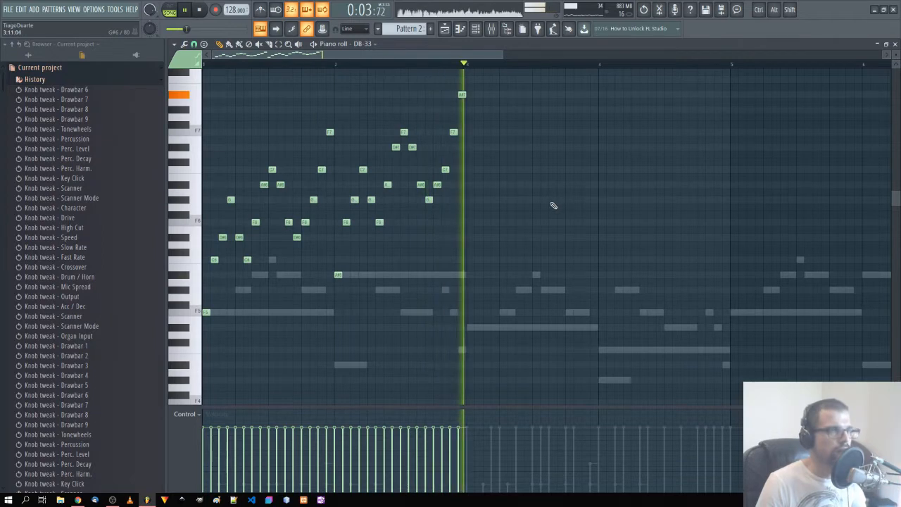
key("space")
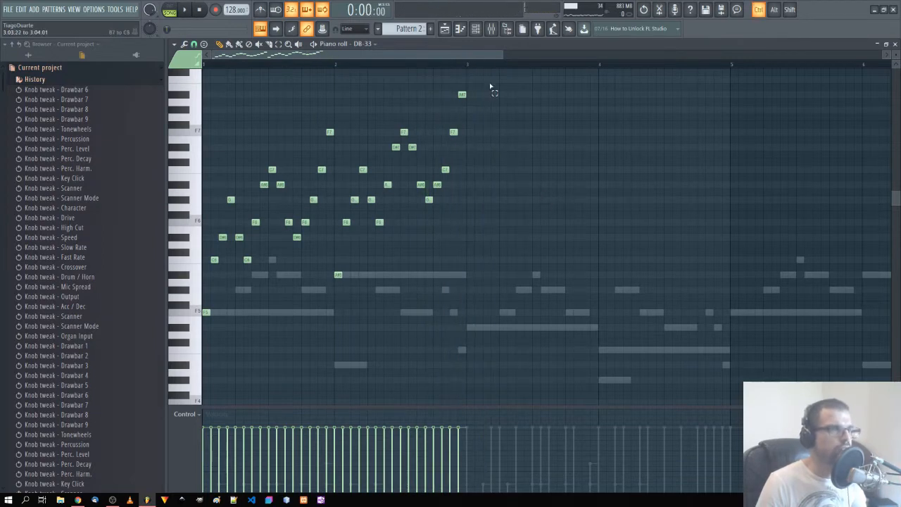
Step: Duplicate bars 1–2 into bars 3–4 transposed down two semitones, and lower the copy's C#6, F#6 and C#7 notes by one semitone
left_click_drag(491, 87, 470, 332)
right_click(553, 346)
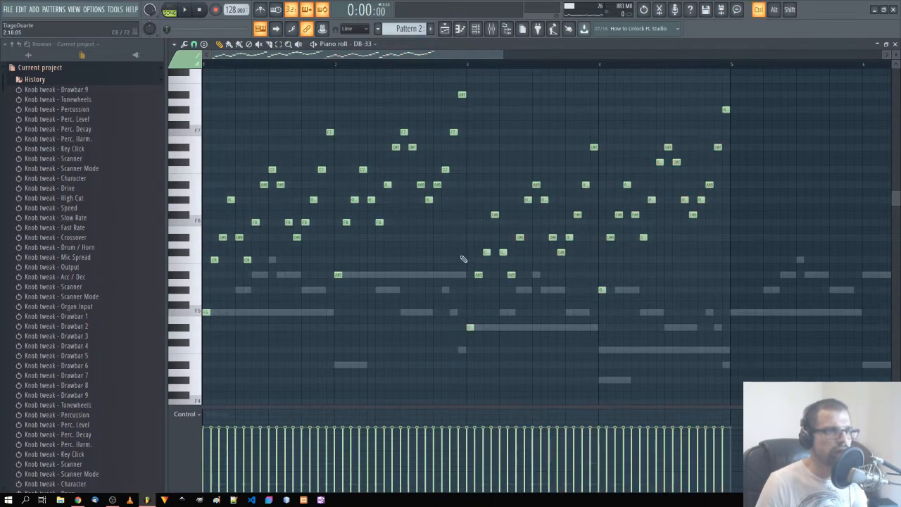
left_click_drag(461, 247, 577, 252)
key("shift+Down")
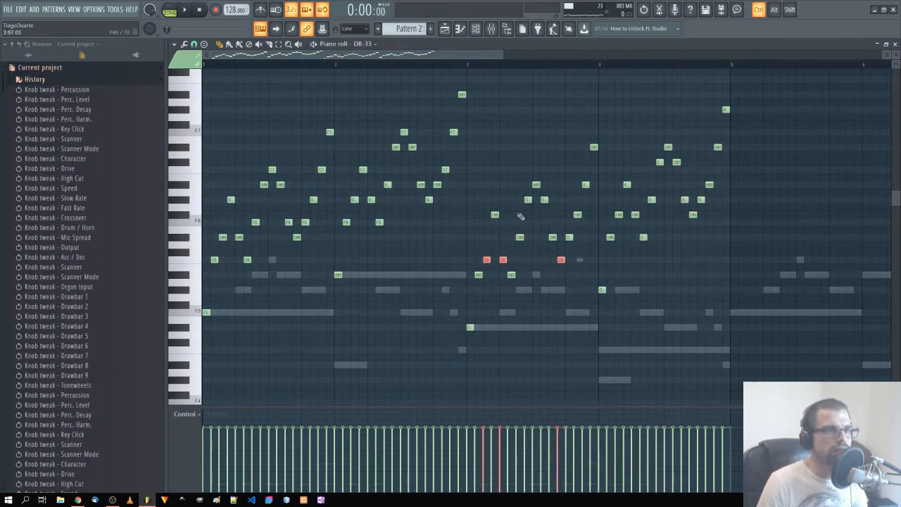
left_click_drag(468, 205, 724, 218)
key("shift+Down")
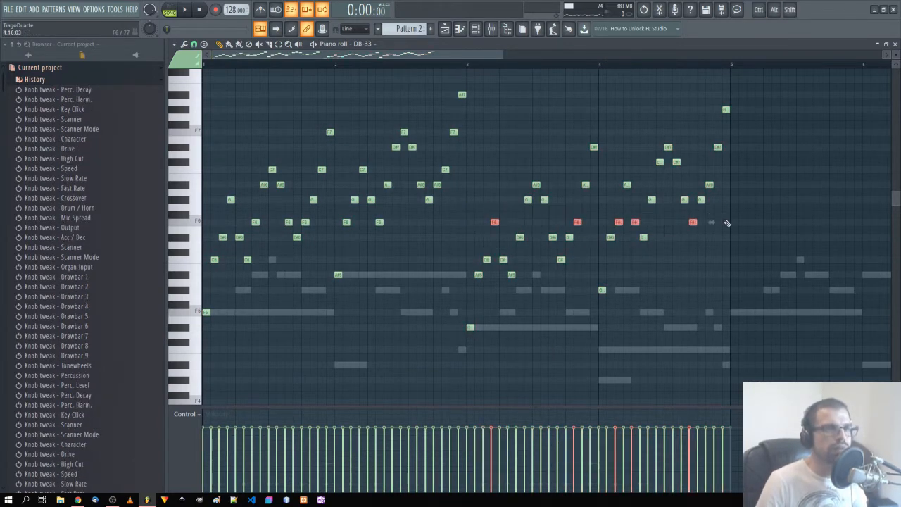
left_click_drag(643, 174, 693, 162)
key("shift+Down")
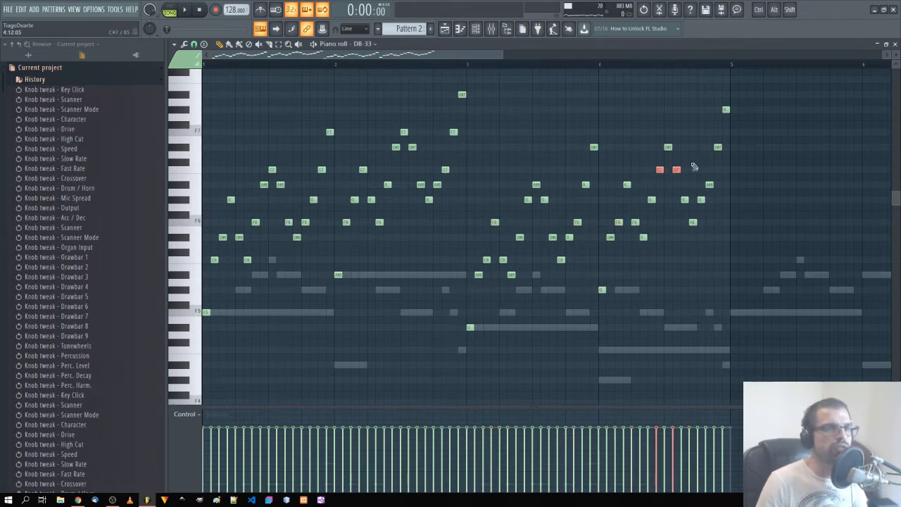
left_click(860, 279, "ctrl")
Step: Duplicate the four-bar arpeggio into bars 5–8
scroll(577, 261, "down", 4)
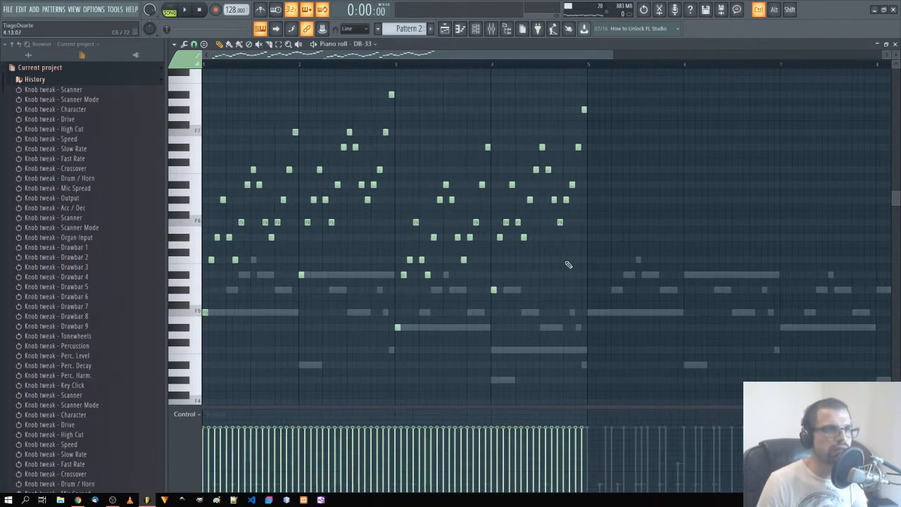
left_click_drag(553, 84, 194, 354)
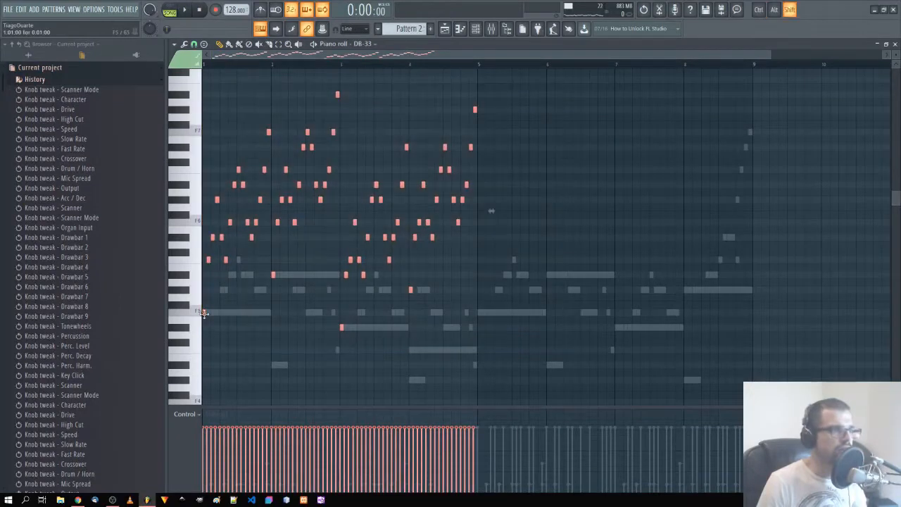
left_click_drag(204, 312, 478, 316)
left_click(755, 282, "ctrl")
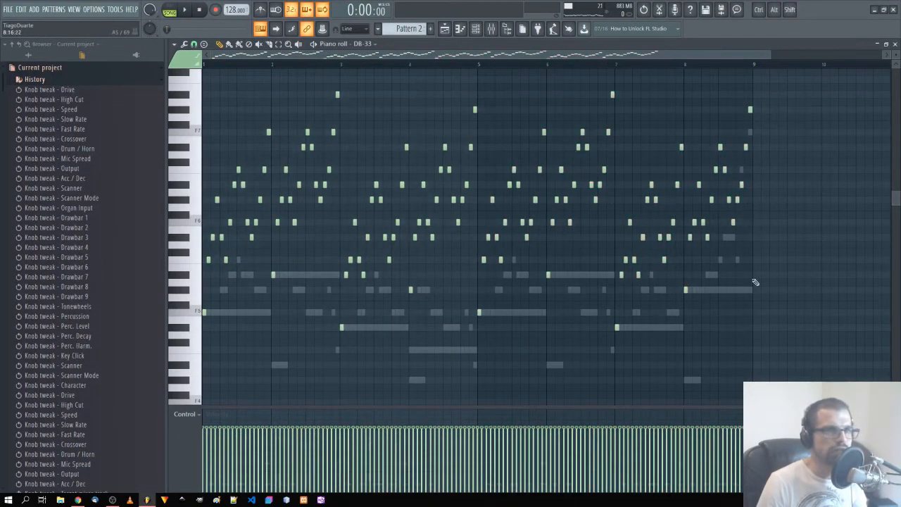
Step: In the ending of bar 8, raise the last A#6 to C7 and lower the final note to F7
scroll(755, 183, "up", 4)
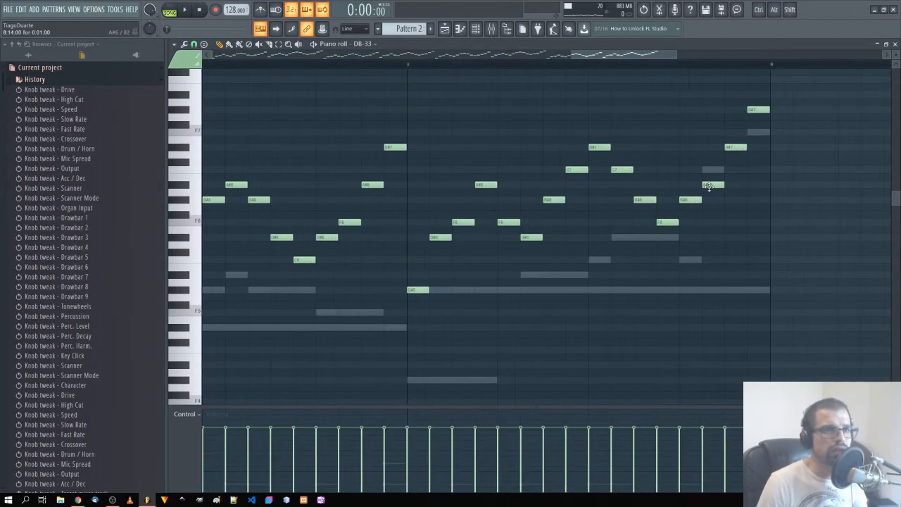
left_click_drag(710, 186, 721, 167)
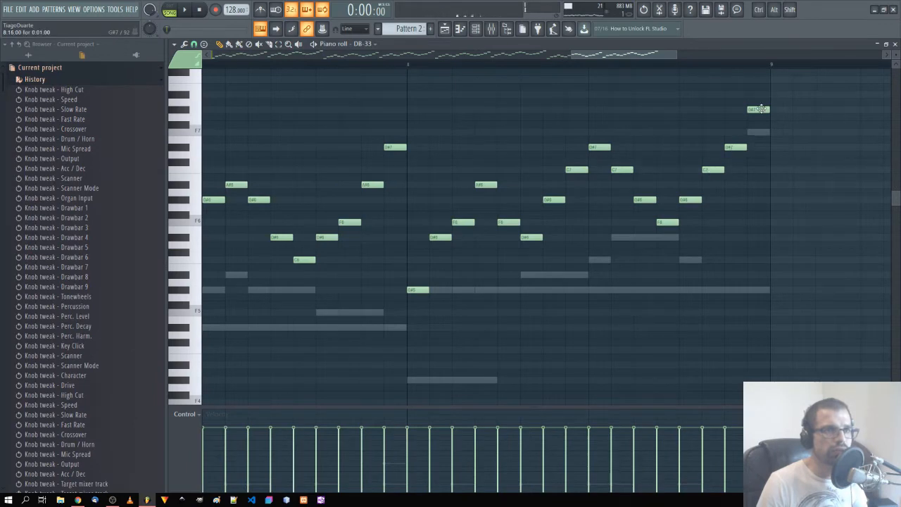
left_click_drag(760, 107, 761, 136)
Step: Play the full arpeggio, leave the piano roll and lower the volume of the DB-33's mixer track 13
key("space")
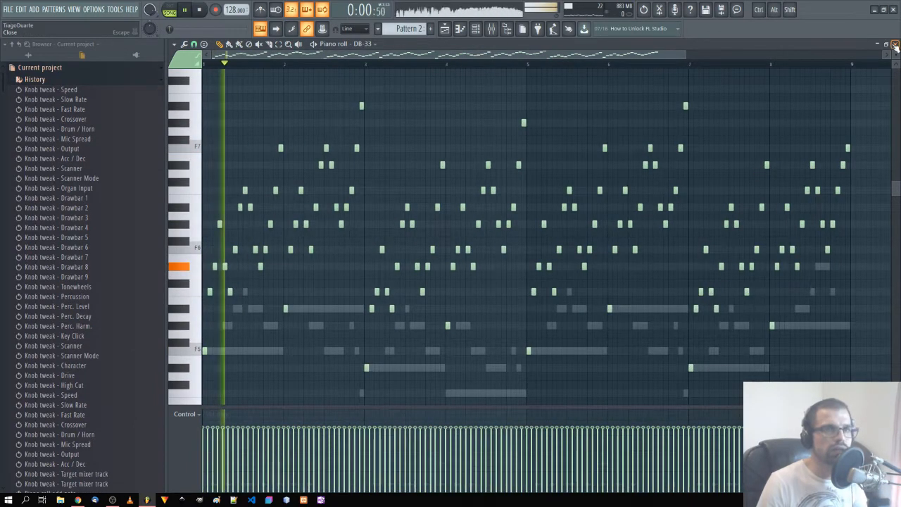
key("F7")
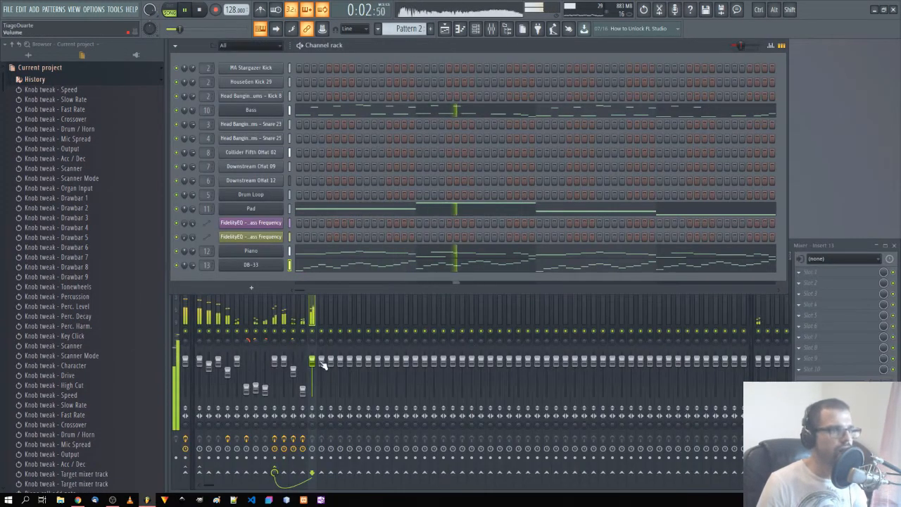
left_click_drag(312, 360, 312, 378)
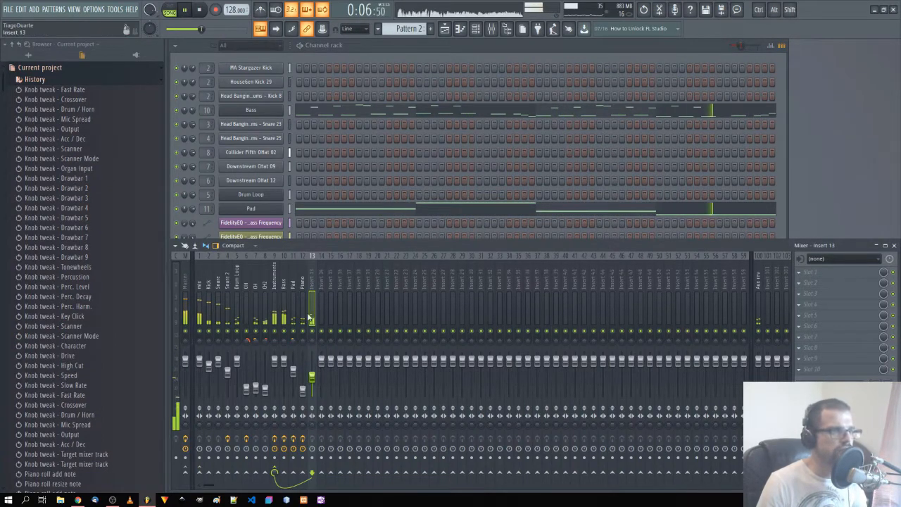
Step: Audition the DB-33 presets, settle on 04 Fast Dark, and fine-tune the panning and volume of mixer track 13
left_click(296, 238)
left_click(263, 266)
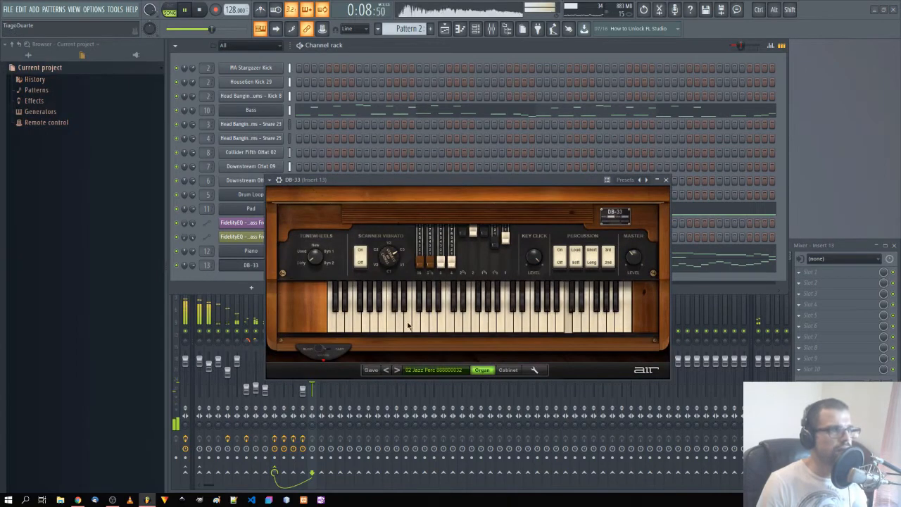
left_click(397, 370)
left_click(396, 370)
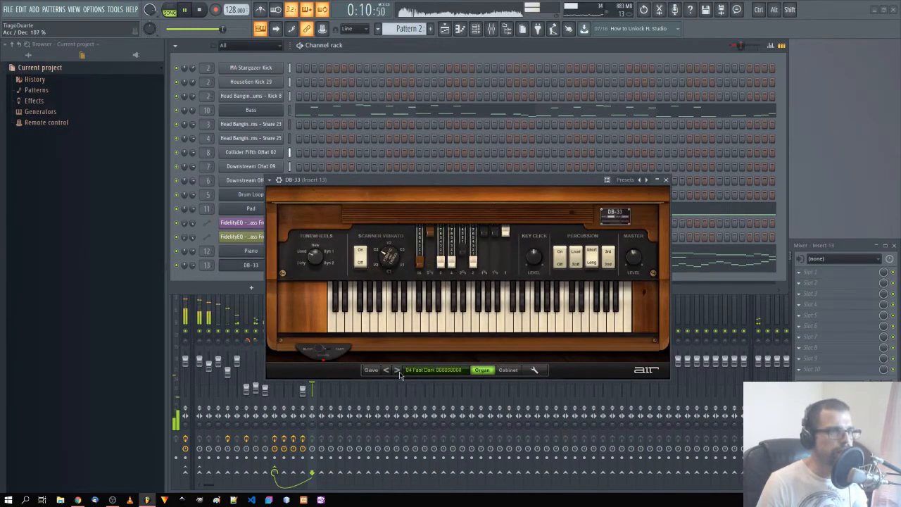
left_click(396, 370)
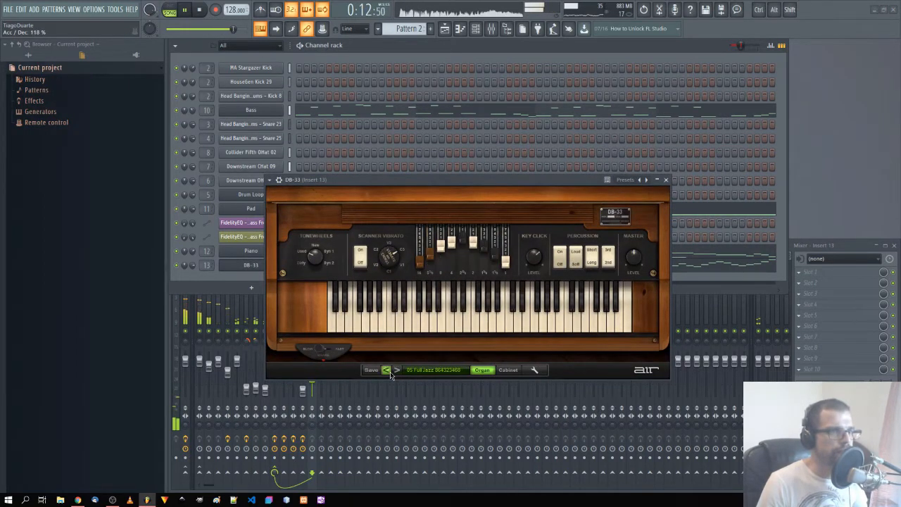
left_click(389, 372)
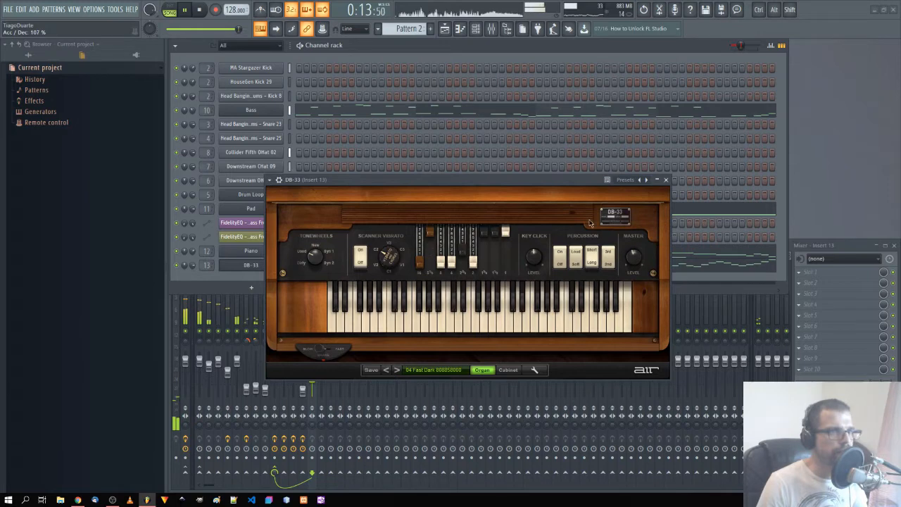
left_click(665, 180)
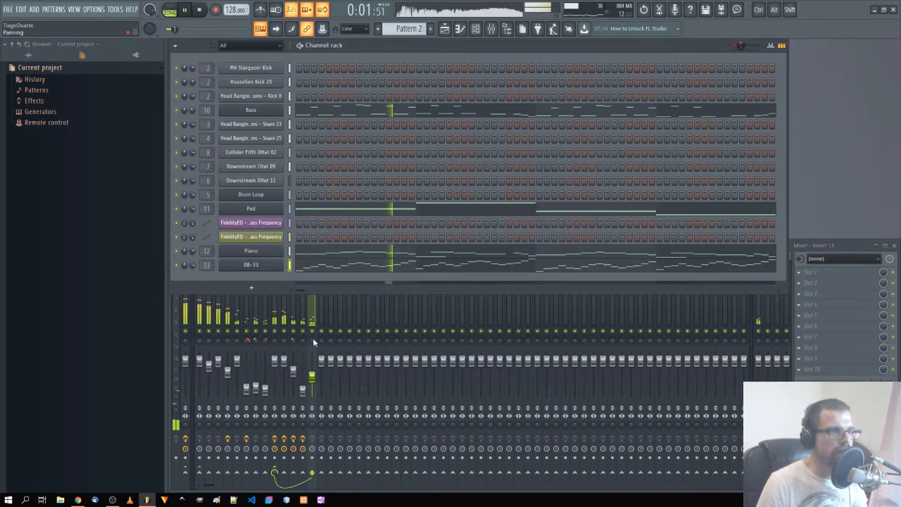
left_click_drag(313, 340, 311, 371)
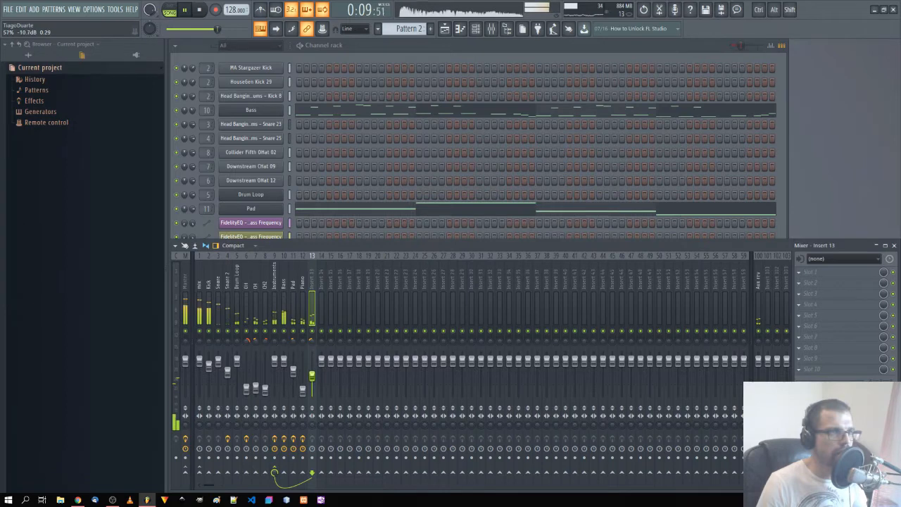
Step: Add Fruity Delay 2 to mixer track 13, with ping-pong feedback, input panned hard right and a reduced input volume
left_click(812, 272)
mouse_move(764, 332)
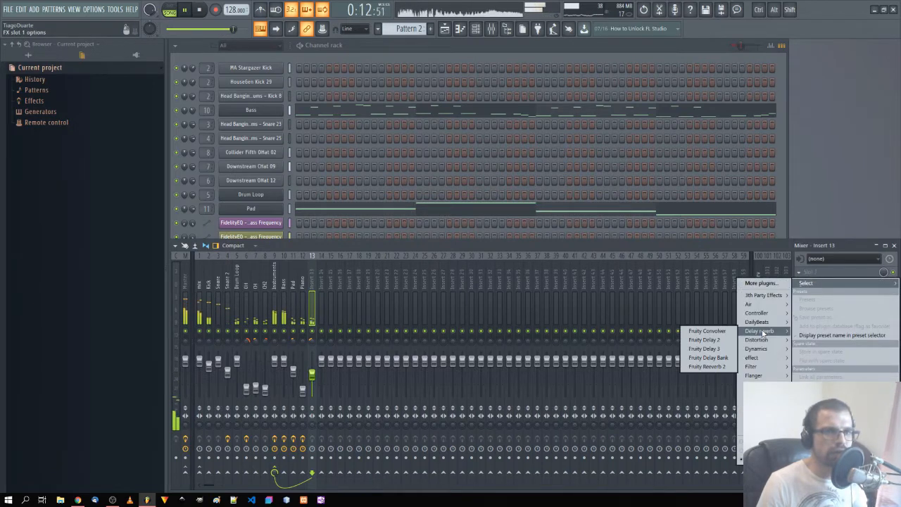
left_click(715, 340)
left_click_drag(167, 98, 497, 141)
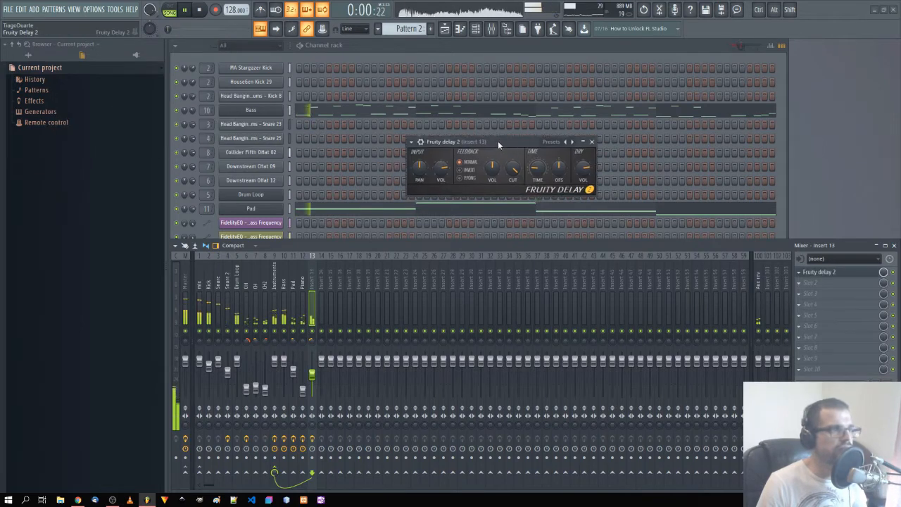
left_click(450, 177)
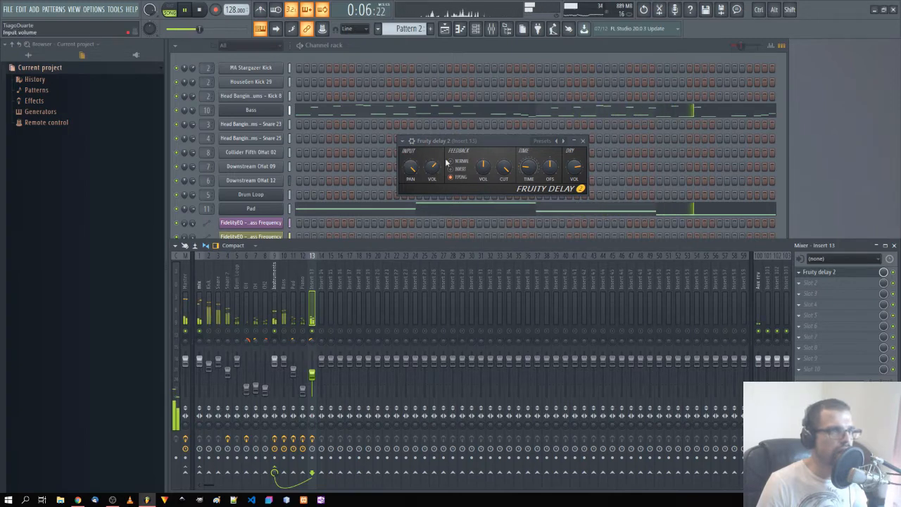
Step: Add FidelityEQ ahead of the delay on track 13 and enable its high-pass filter at 1341 Hz
left_click(830, 280)
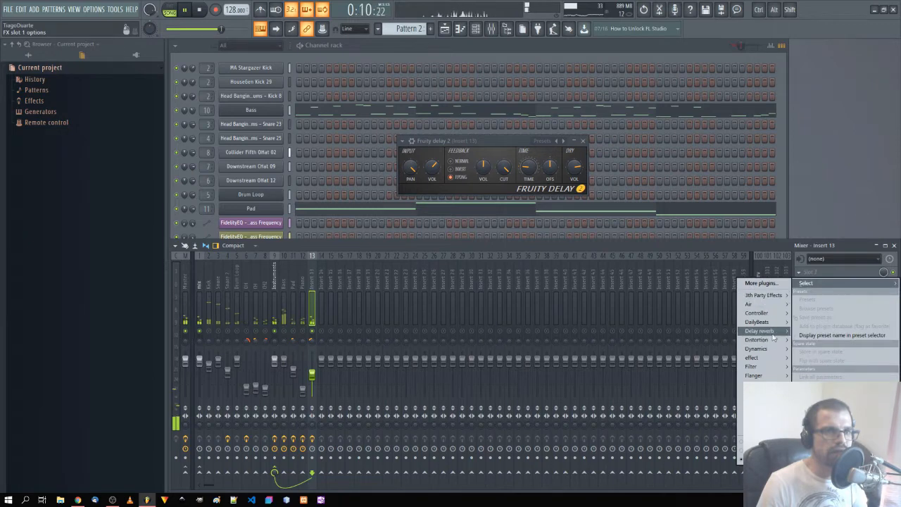
mouse_move(775, 327)
left_click(697, 323)
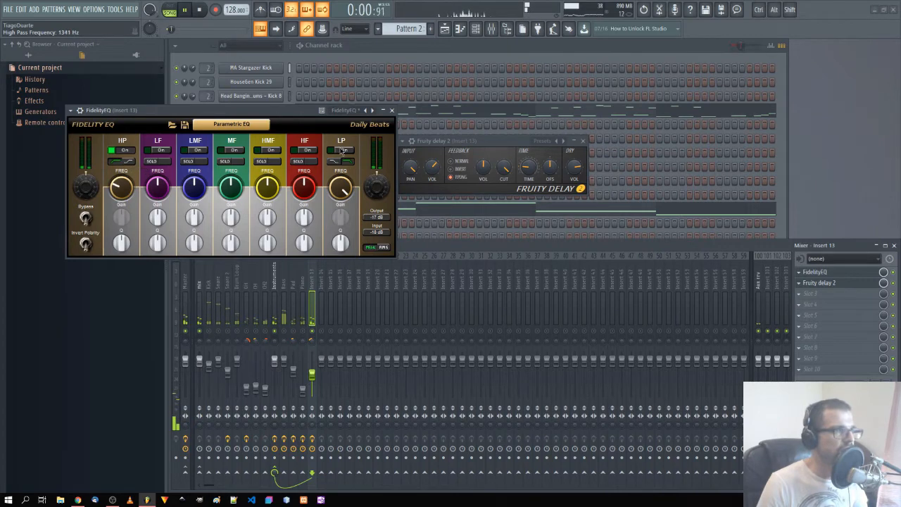
Step: Try soloing FidelityEQ's high-mid band at about 4.5 kHz
left_click(274, 151)
left_click(264, 162)
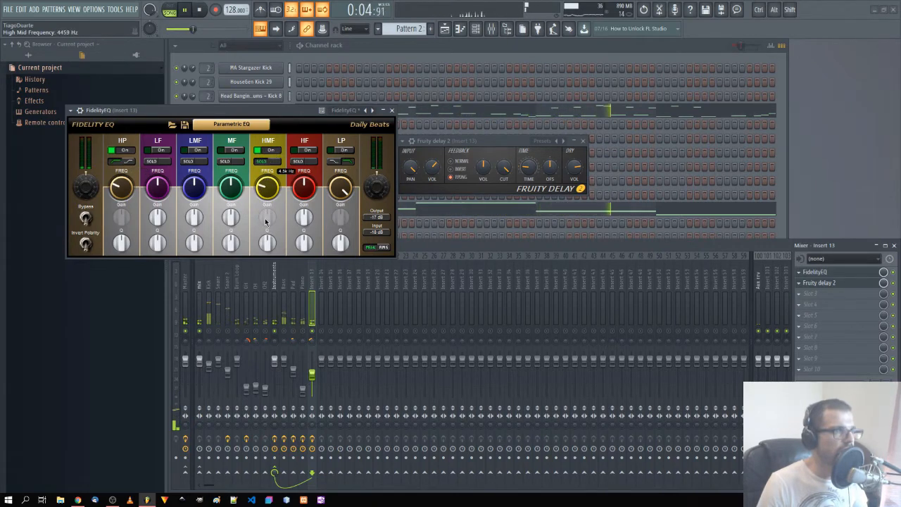
left_click(263, 161)
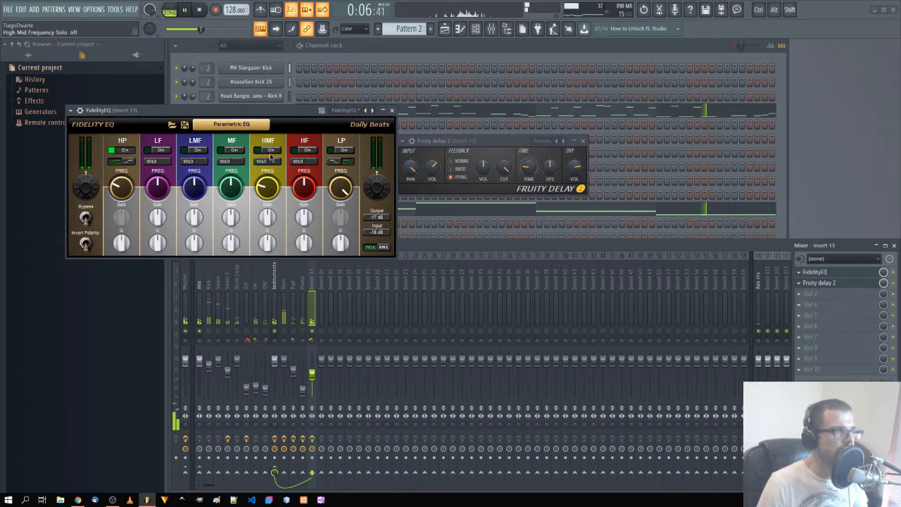
Step: Close the EQ and reduce the feedback volume and cutoff of Fruity Delay 2
left_click(392, 111)
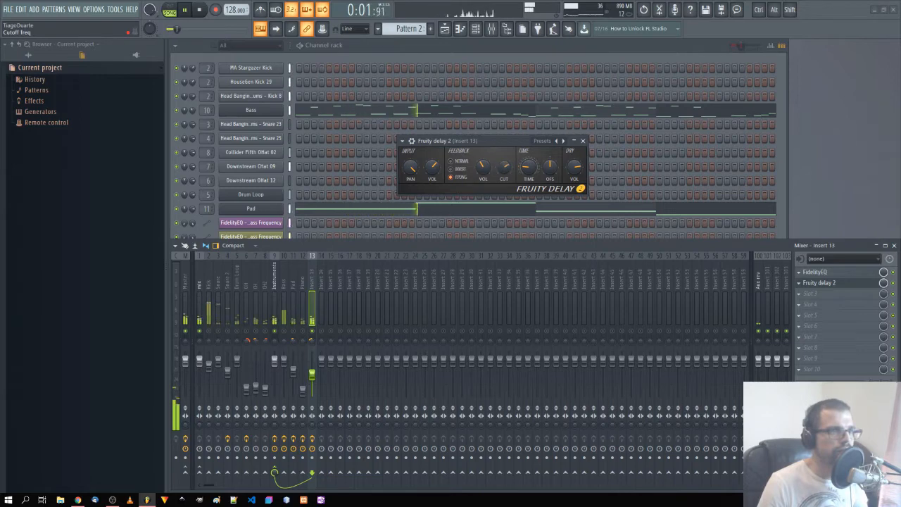
left_click_drag(533, 168, 535, 173)
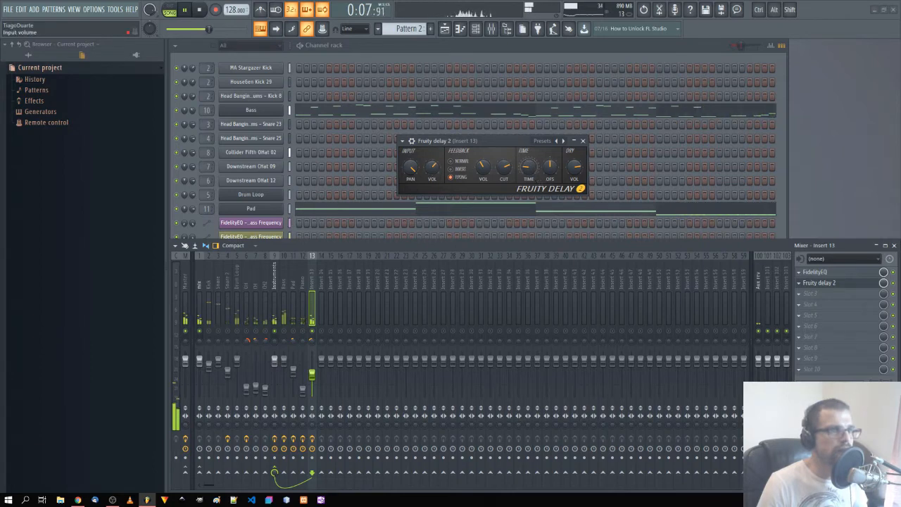
left_click(583, 141)
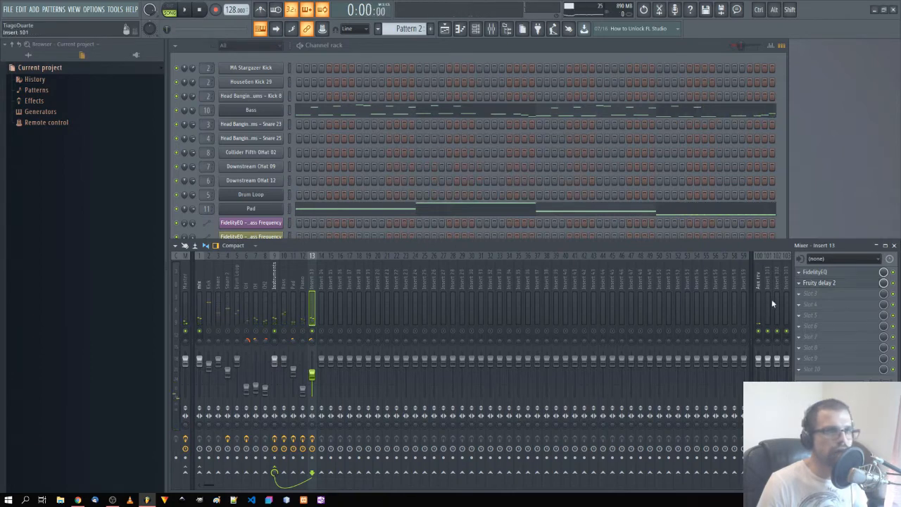
Step: Add Fruity Reeverb 2 after the delay on track 13, set its wet level to 72%, and play the result
left_click(809, 293)
mouse_move(765, 340)
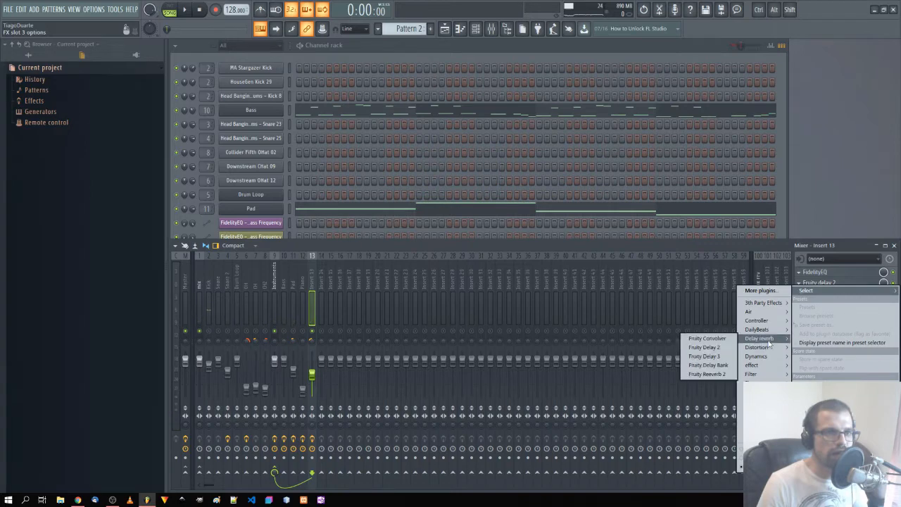
left_click(708, 346)
left_click_drag(163, 123, 459, 176)
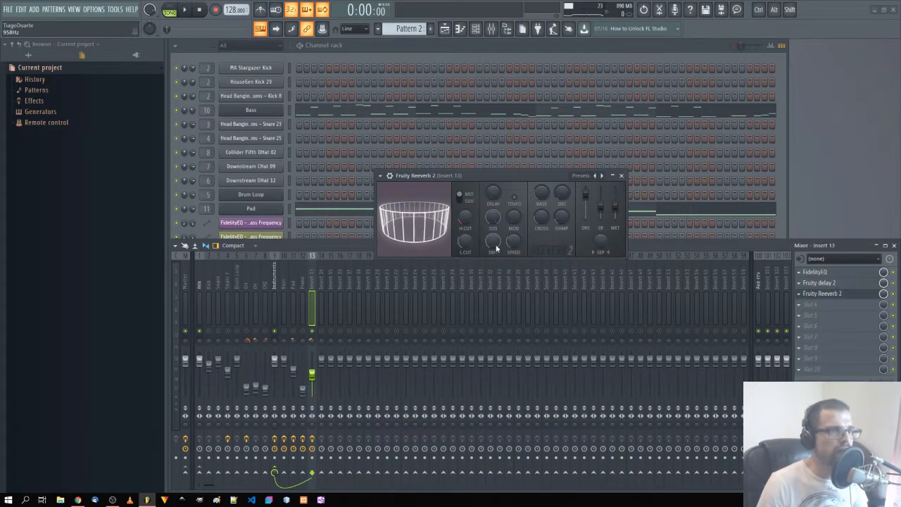
key("space")
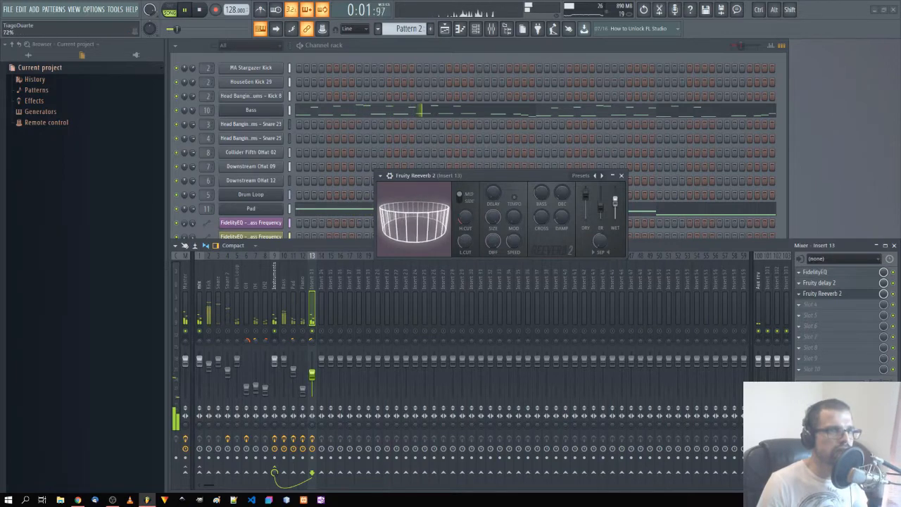
left_click(621, 175)
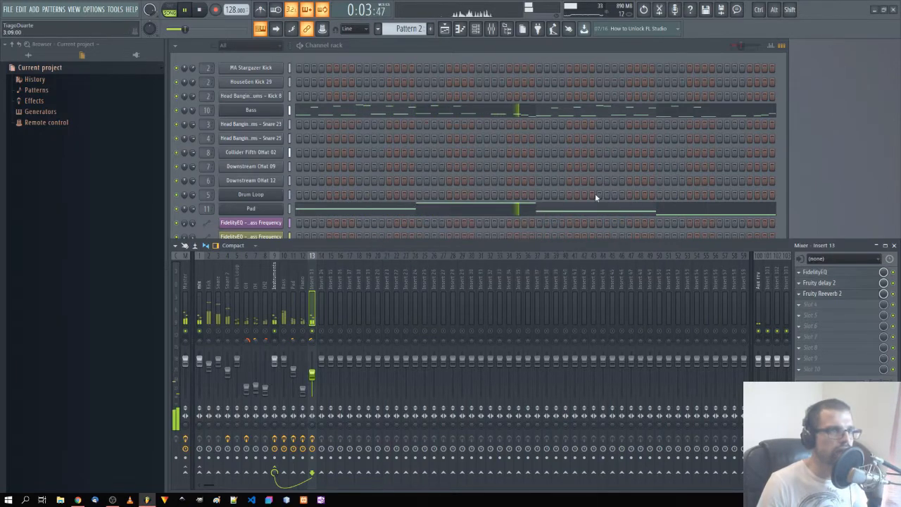
Step: Unsolo mixer track 13 and lower its volume fader to 53% (-11.9 dB)
right_click(312, 332)
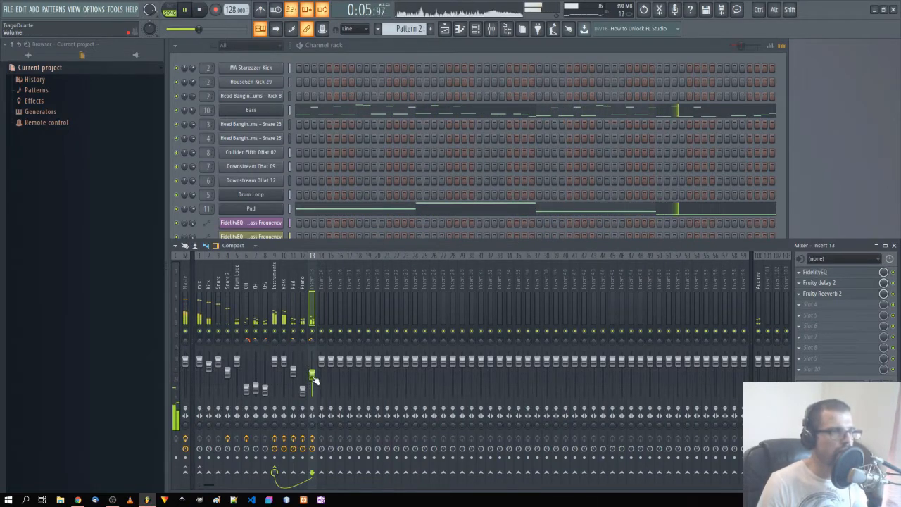
left_click_drag(311, 373, 312, 378)
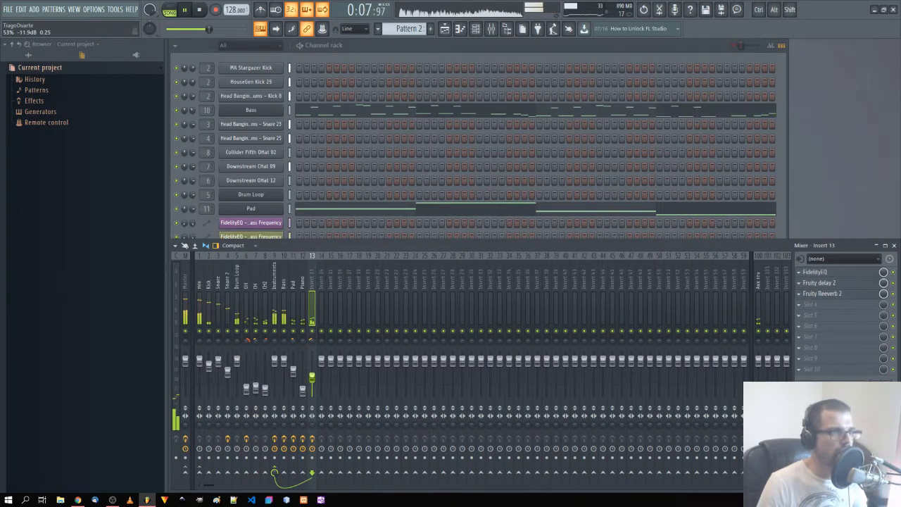
Step: Rename mixer track 13 and the DB-33 channel as Organ
double_click(311, 280)
type("Organ")
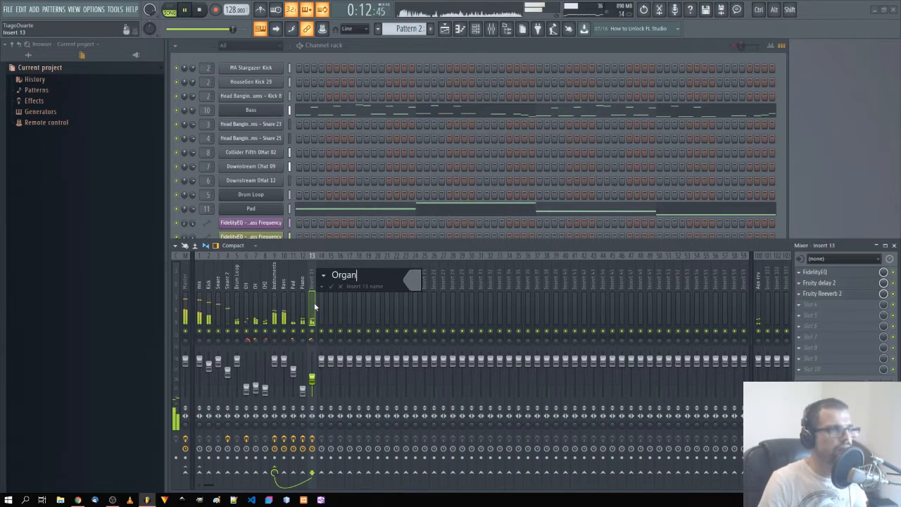
key("Return")
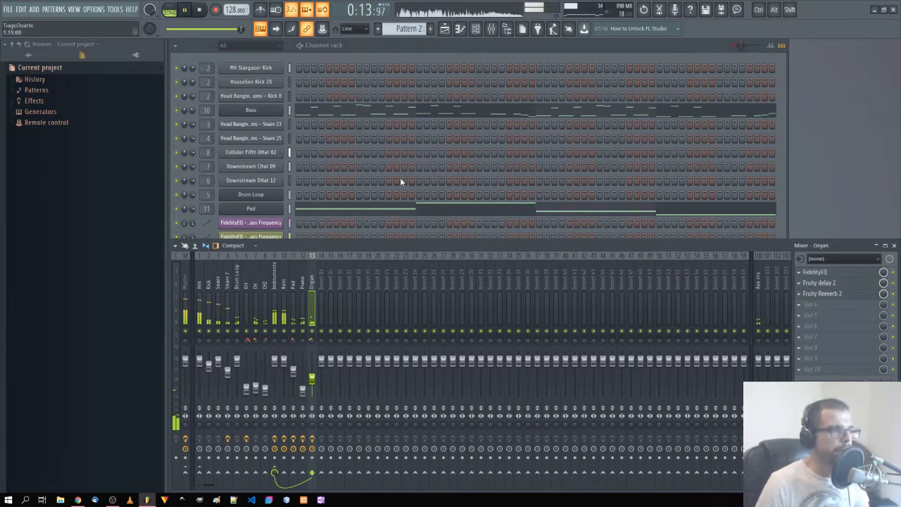
left_click(383, 55)
middle_click(254, 265)
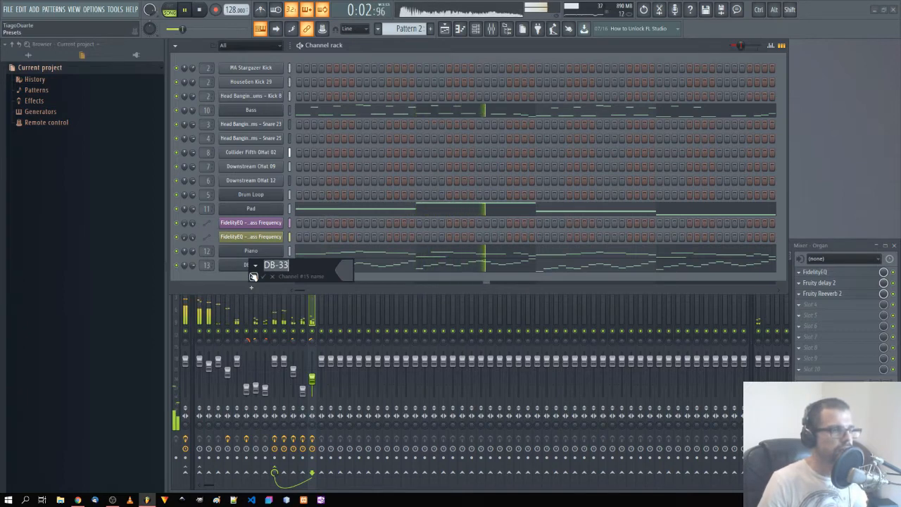
type("Organ")
key("Return")
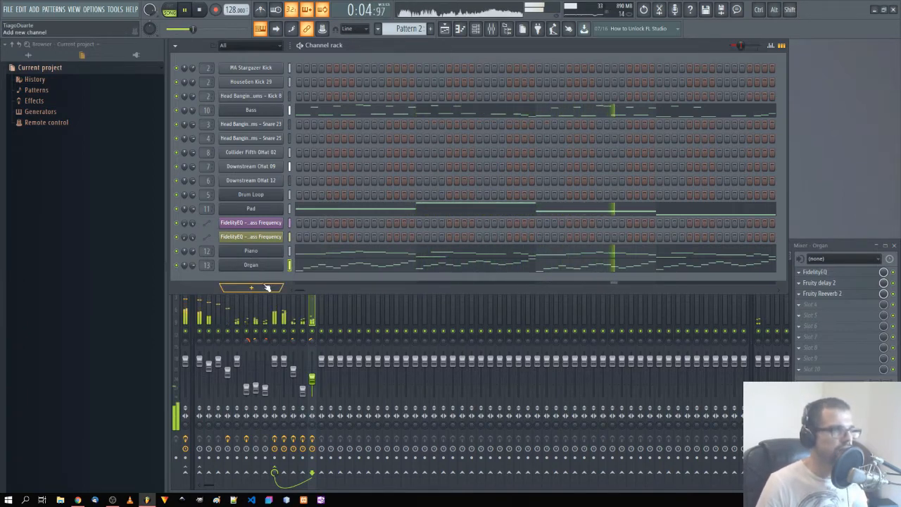
Step: Add an Air Hybrid instrument channel and load preset 01 Sineish Lead from the Soft Leads category
left_click(252, 287)
mouse_move(256, 320)
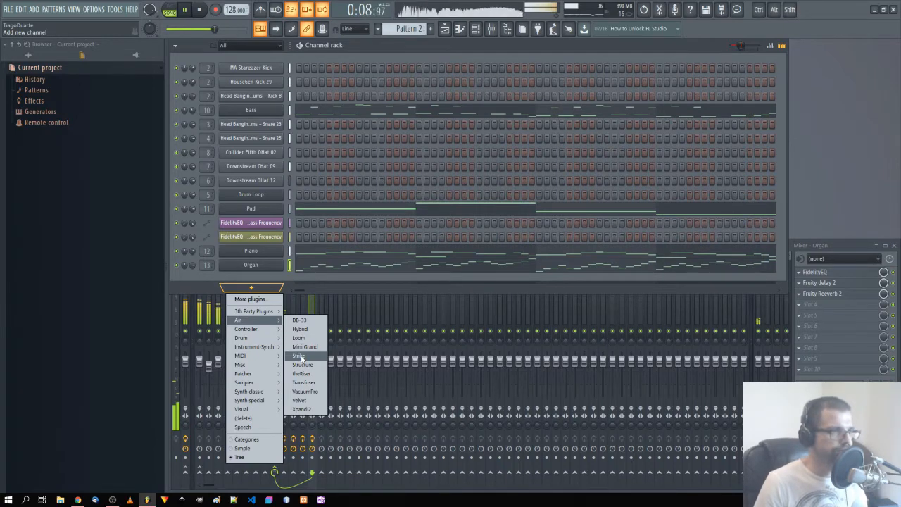
left_click(309, 329)
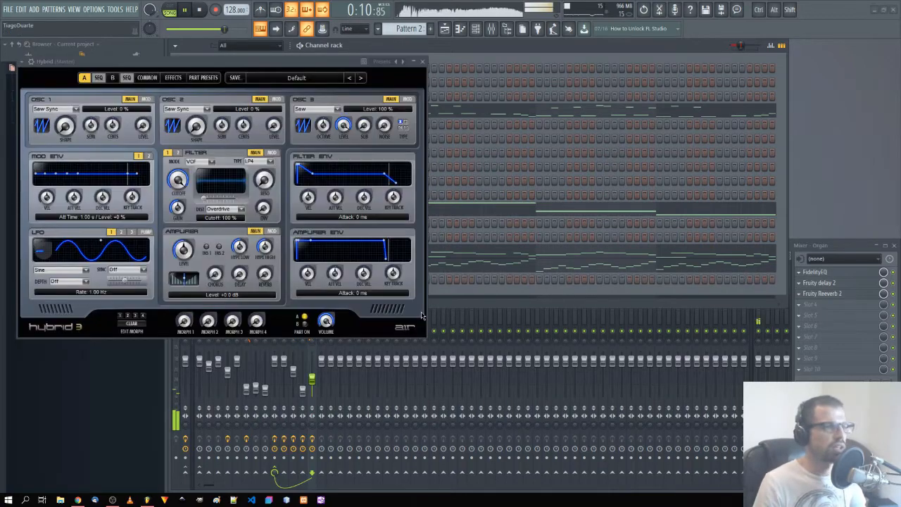
left_click_drag(293, 62, 580, 106)
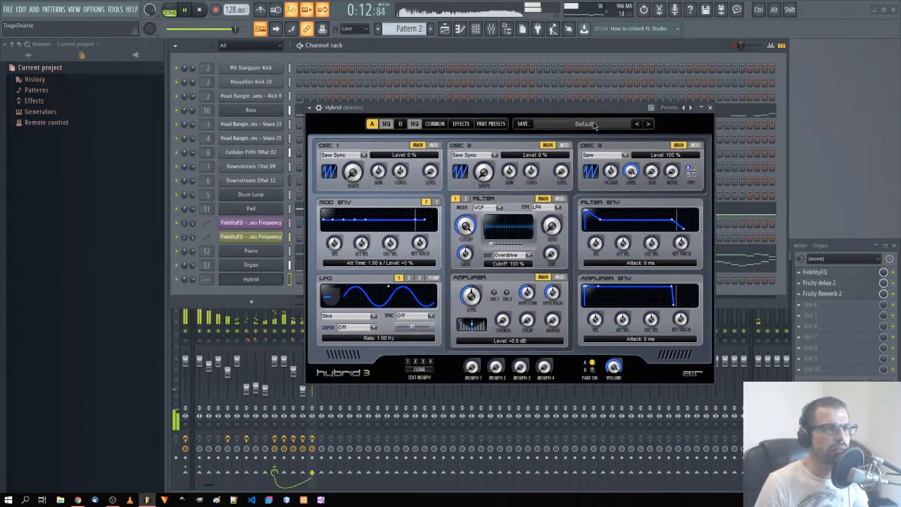
left_click(584, 123)
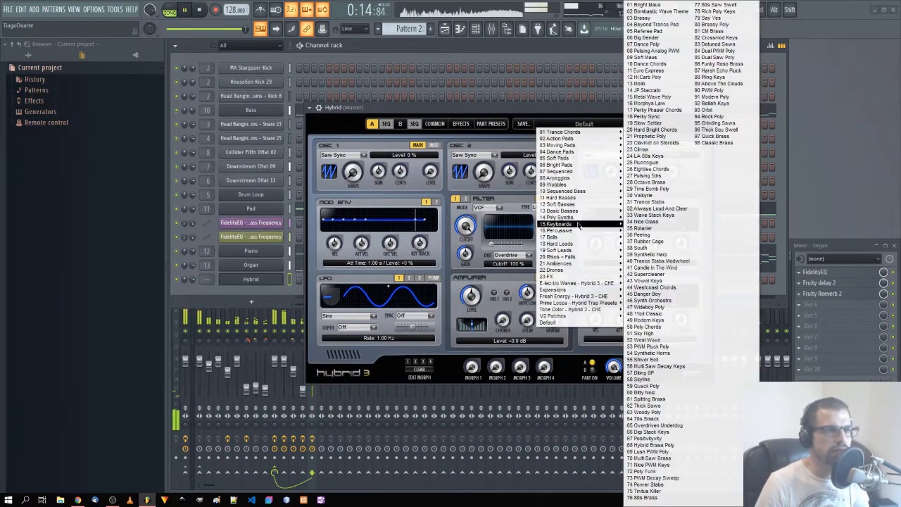
mouse_move(573, 250)
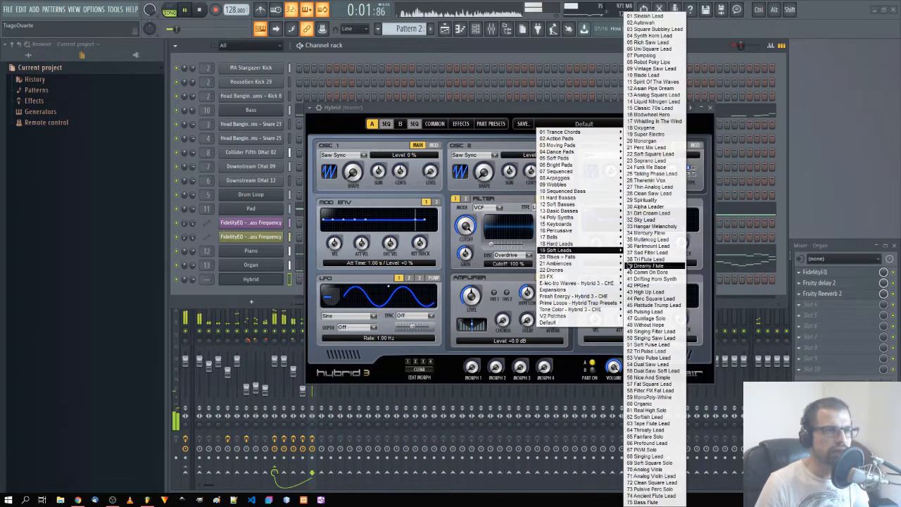
left_click(646, 16)
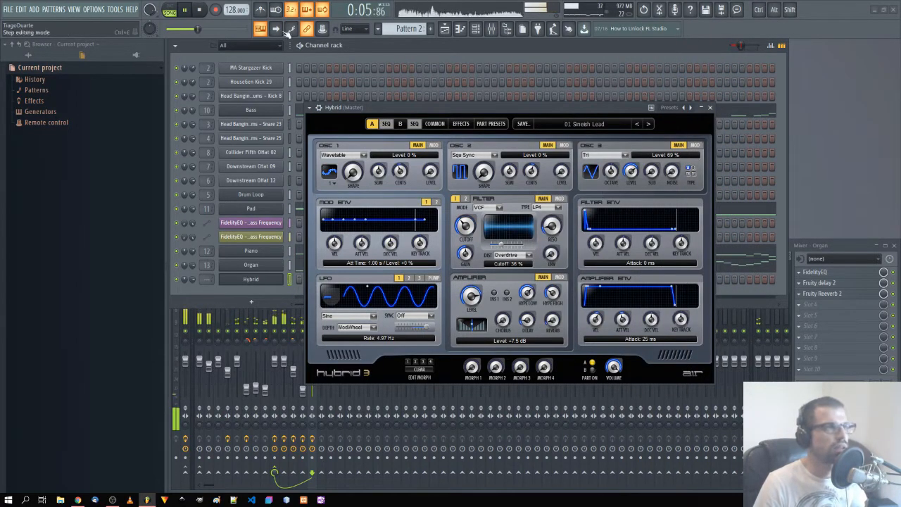
Step: Audition Hybrid's next lead presets with played notes, choose 05 Rich Saw Lead and close the plugin
right_click(261, 28)
left_click(274, 46)
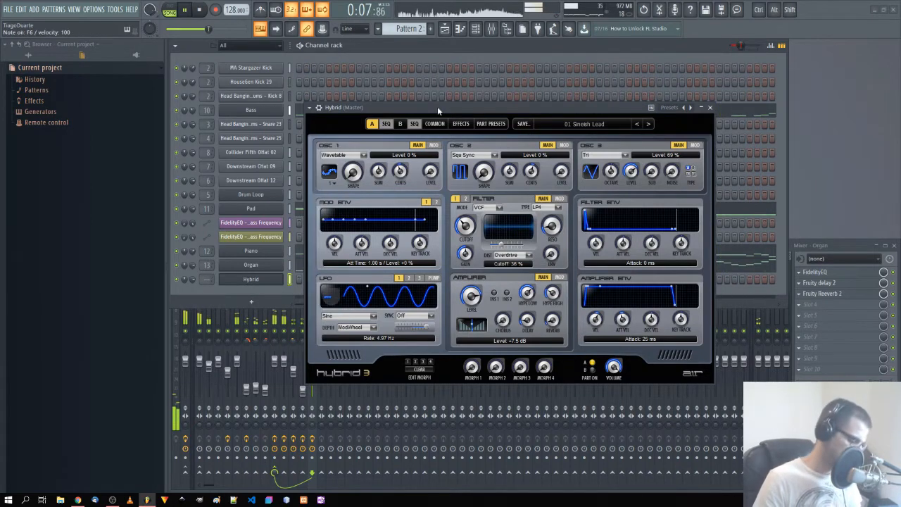
key("y")
key("r")
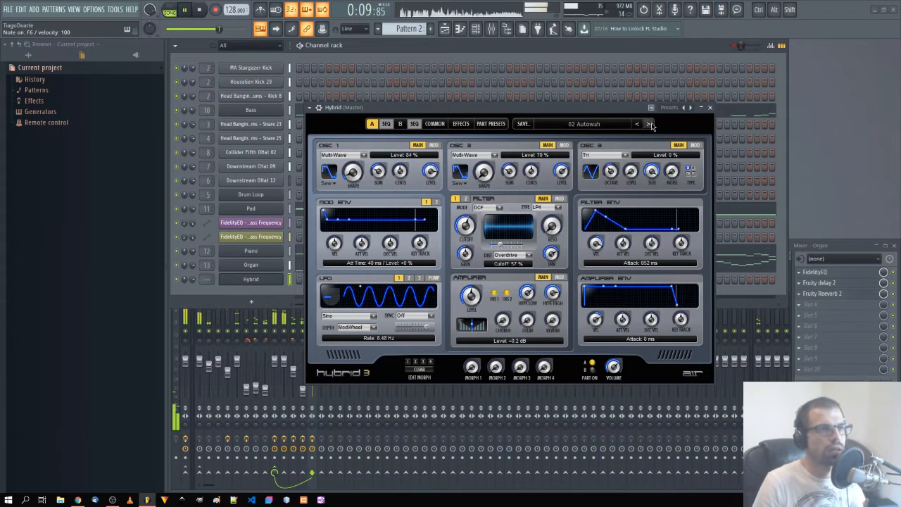
left_click(649, 124)
key("r")
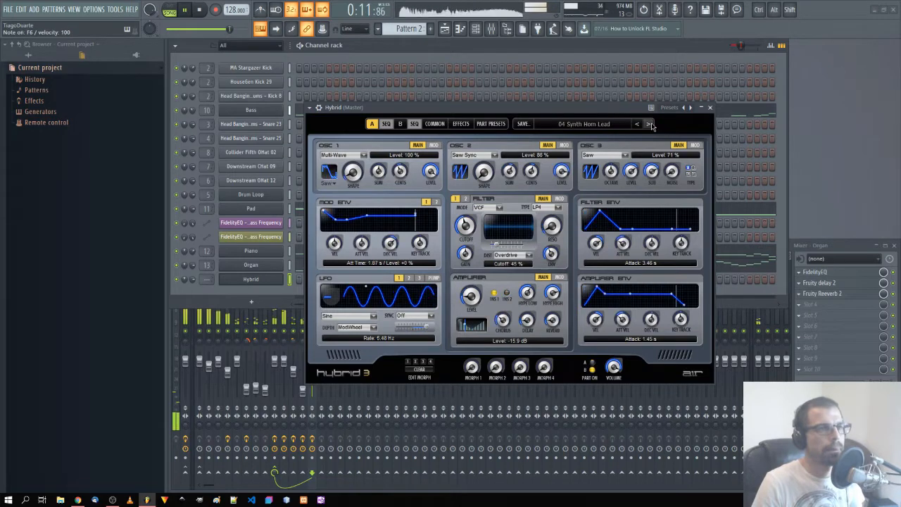
left_click(649, 123)
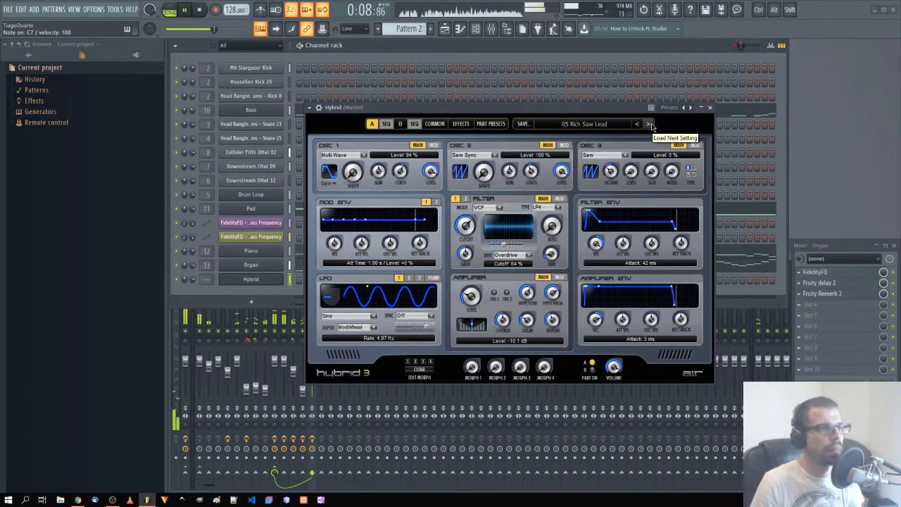
left_click(710, 108)
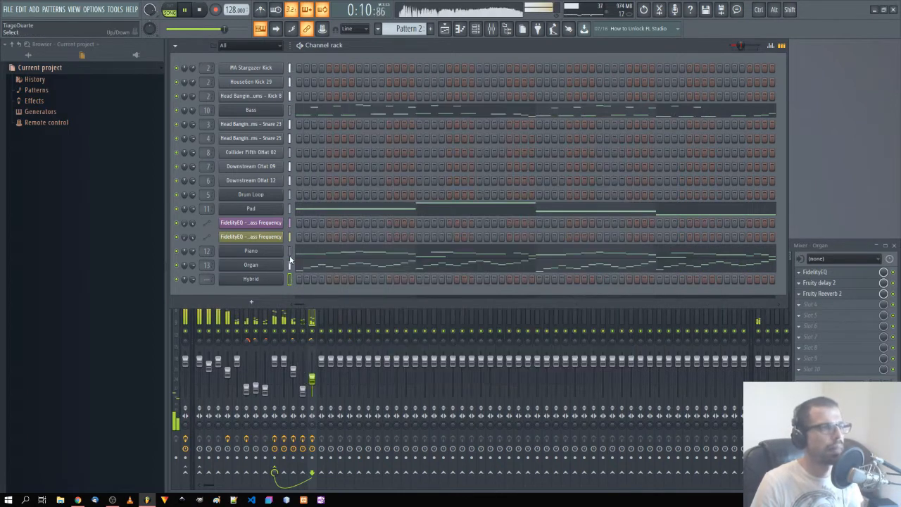
Step: Open the Hybrid channel's piano roll and place three short F5 notes in the first half of bar 1
right_click(256, 282)
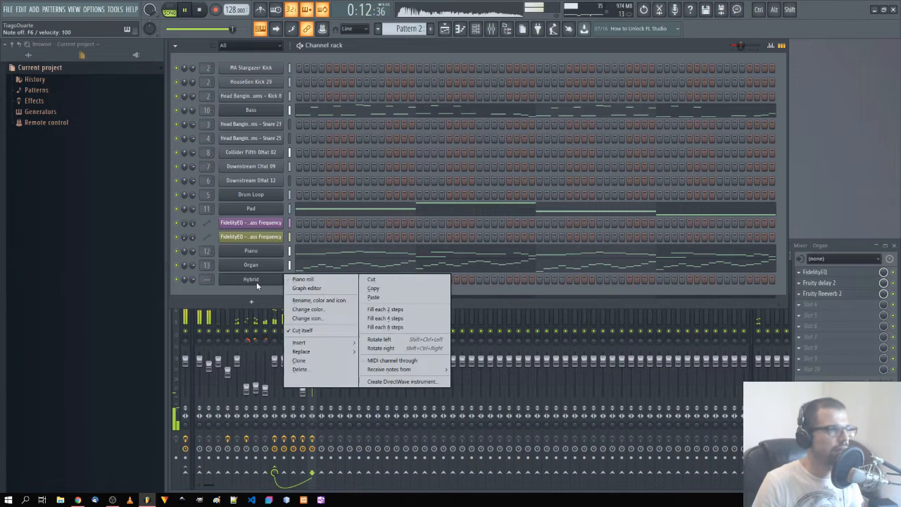
left_click(303, 278)
scroll(222, 318, "down", 1)
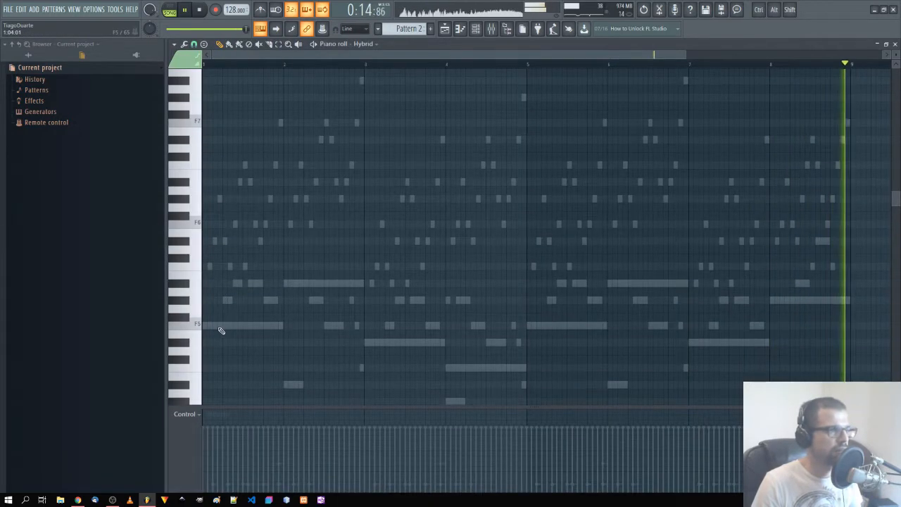
key("space")
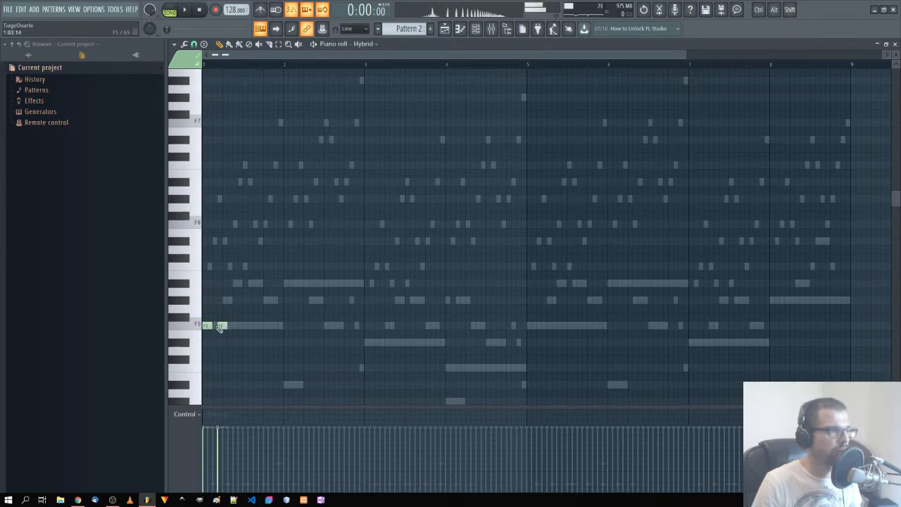
left_click(231, 326)
key("space")
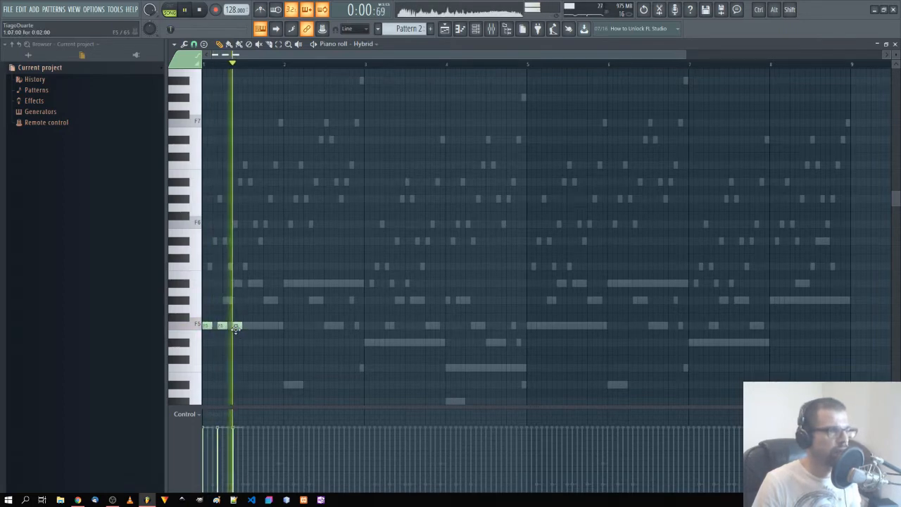
key("space")
Step: Raise bar 1's second note to A#5 and third to C6, and complete the bar with D#6, F6 and G#6
left_click_drag(221, 327, 216, 283)
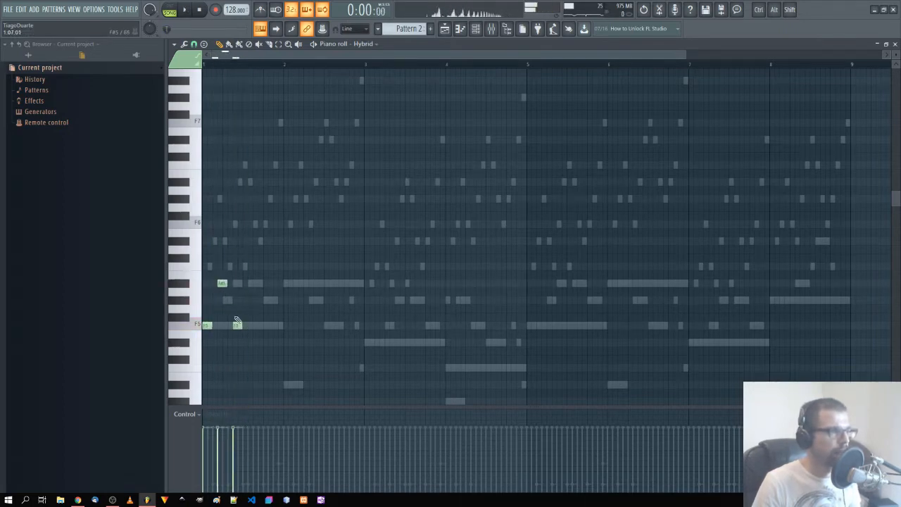
key("space")
left_click_drag(237, 322, 238, 266)
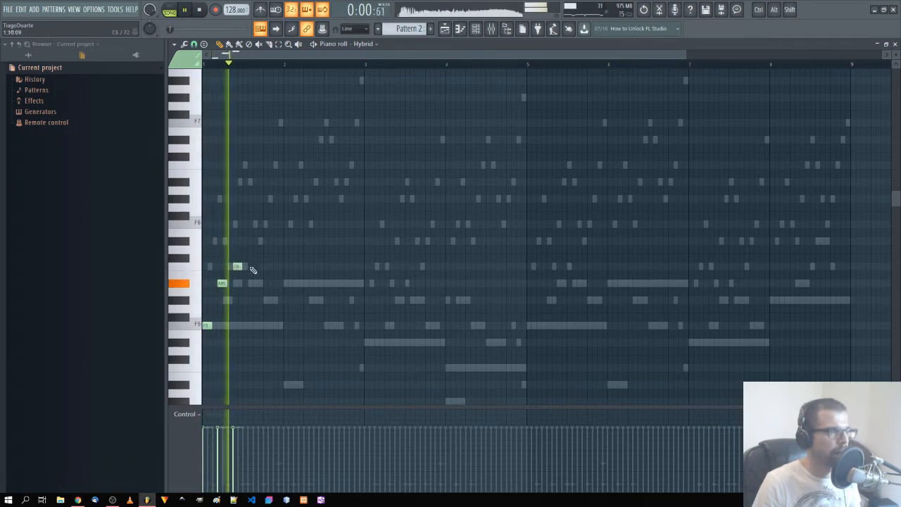
left_click(252, 241)
key("space")
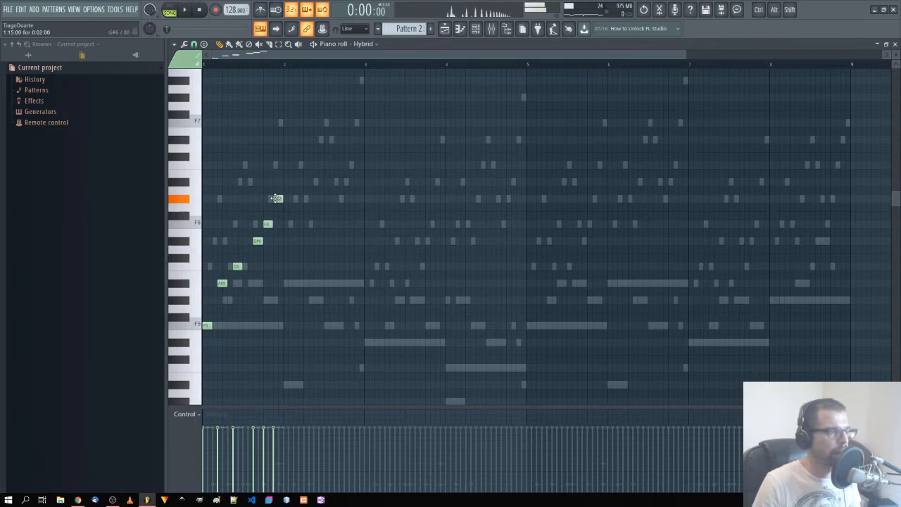
Step: Copy the bar 1 phrase into bar 2, transposed to start on A#5, and play it back
key("space")
left_click_drag(318, 179, 202, 378)
left_click_drag(210, 325, 288, 286)
key("space")
key("space")
left_click(287, 342, "ctrl")
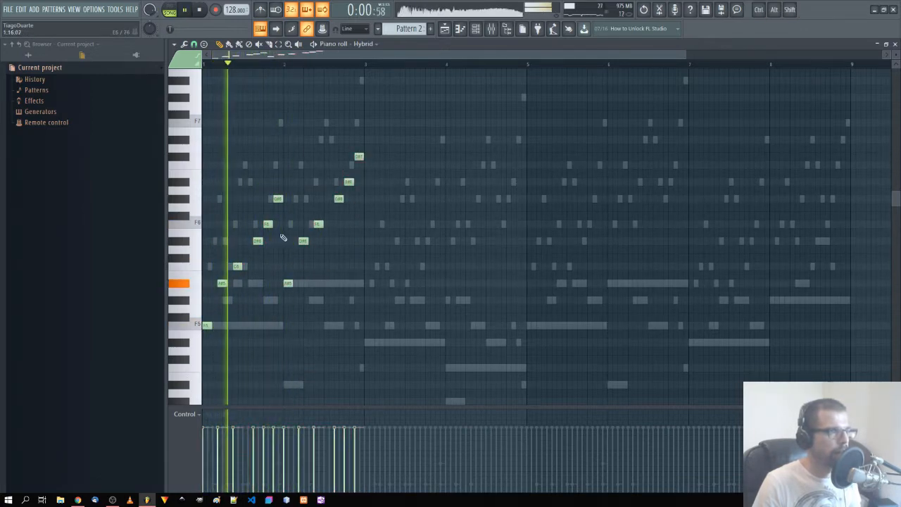
Step: Add a shorter F6 note at the end of bar 1 and try a matching one at the end of bar 2
left_click(283, 226)
left_click_drag(287, 225, 283, 226)
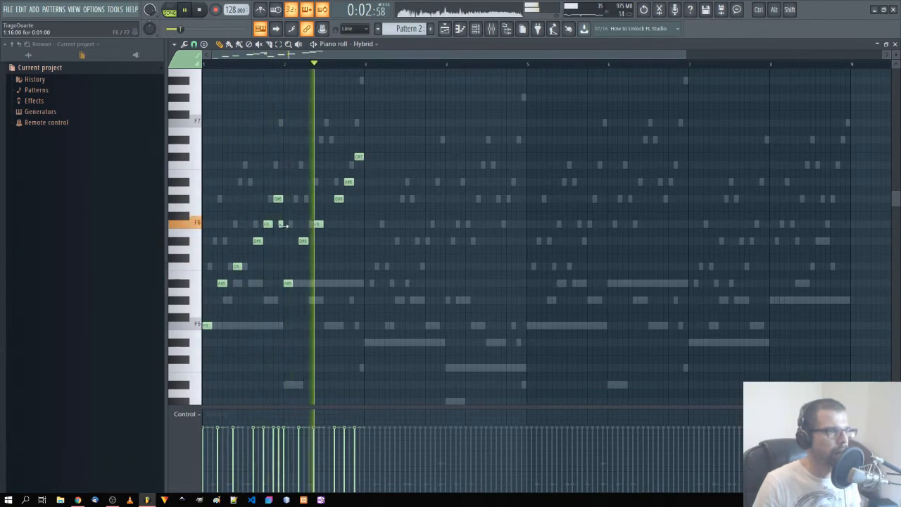
key("space")
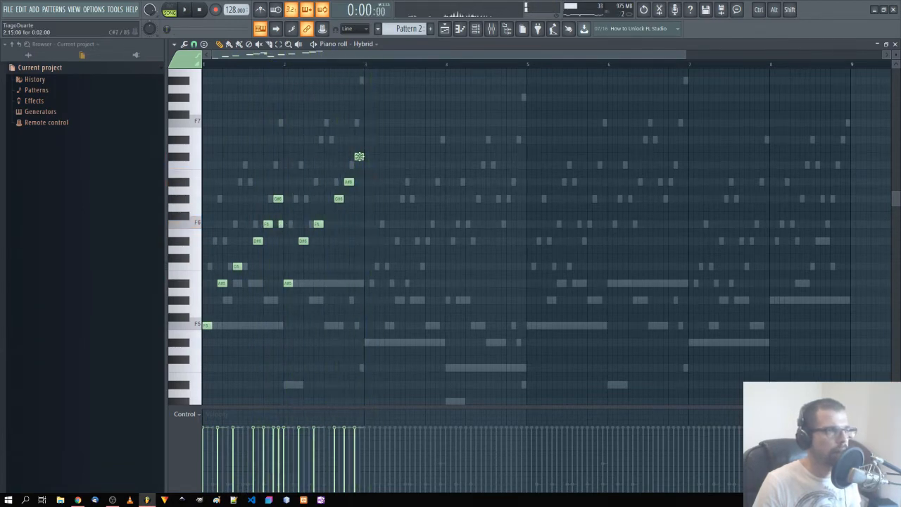
key("space")
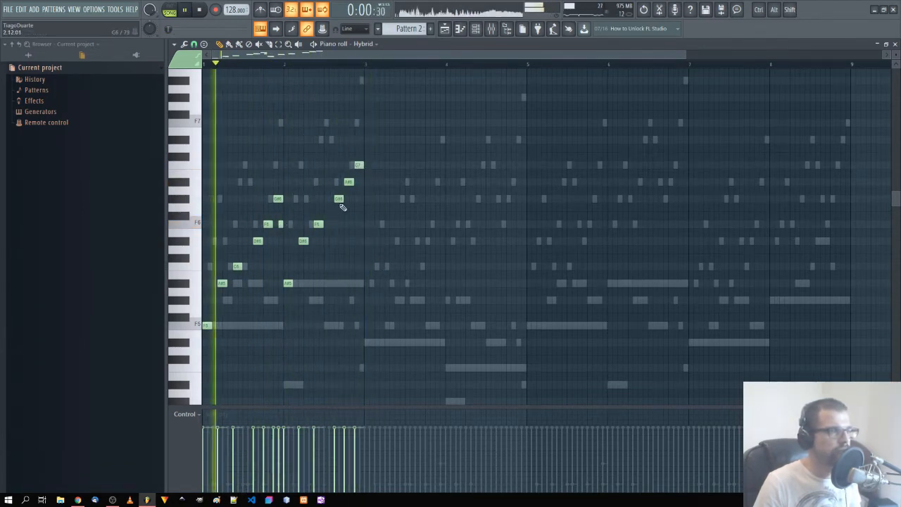
left_click(363, 224)
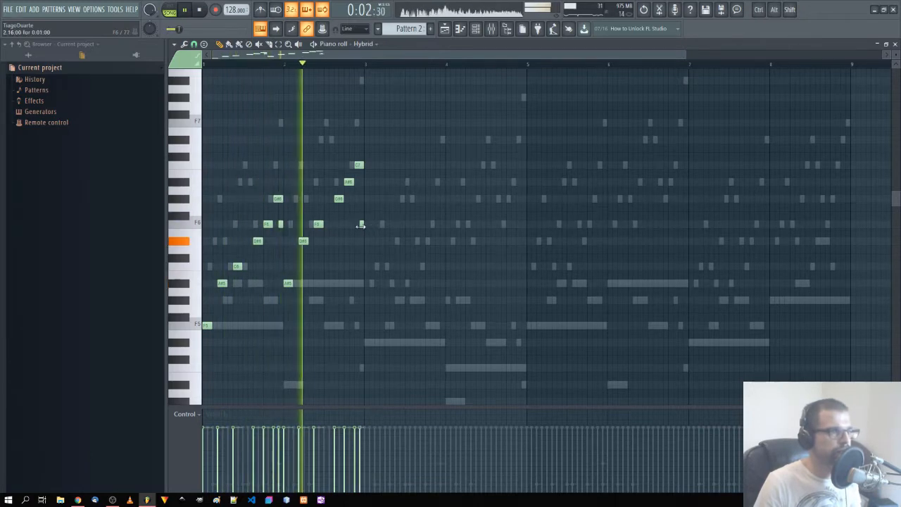
key("space")
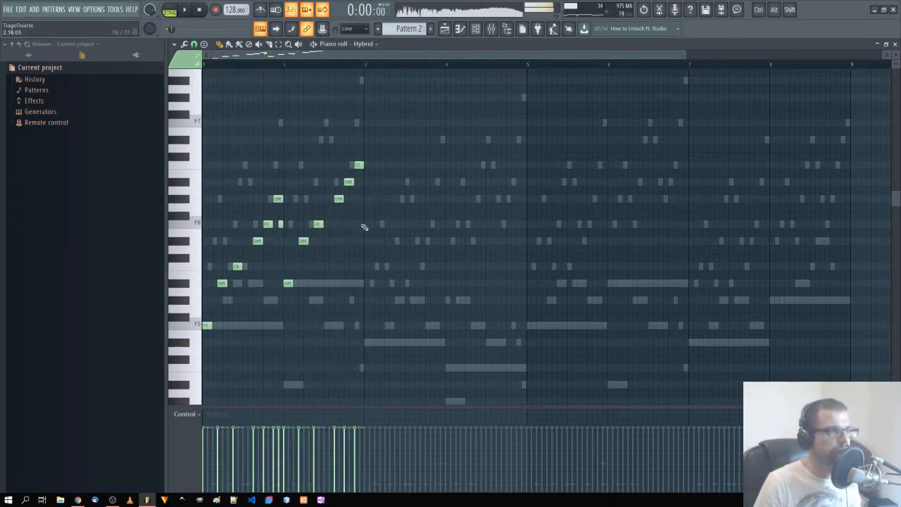
Step: Lower the last three notes of bar 2 to D#6, C6 and A#5
left_click_drag(338, 198, 338, 237)
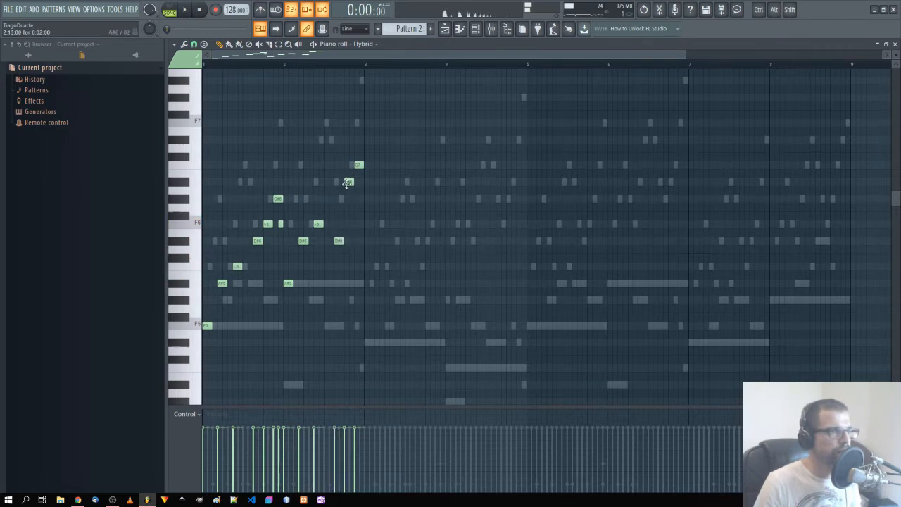
left_click_drag(346, 183, 348, 279)
left_click_drag(358, 164, 358, 291)
Step: Copy the two-bar phrase to bars 3 and 4 starting on D#5, and lower its C#6 notes to C6 and F#6 note to F6
left_click_drag(402, 362, 169, 172)
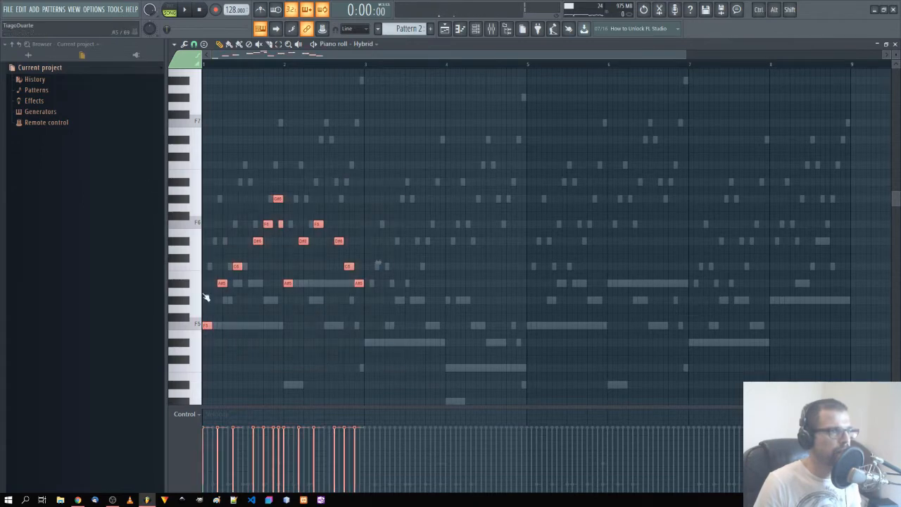
left_click_drag(207, 324, 369, 349)
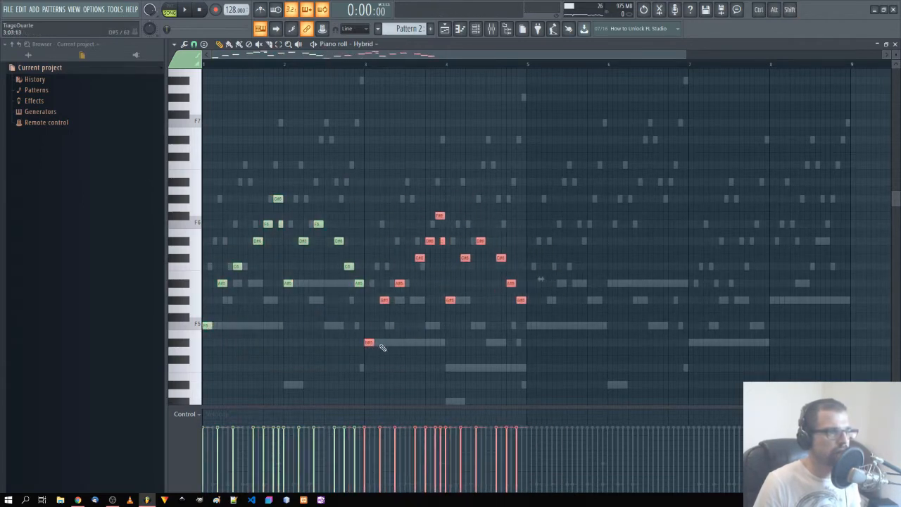
left_click(438, 335, "ctrl")
left_click_drag(398, 253, 537, 262)
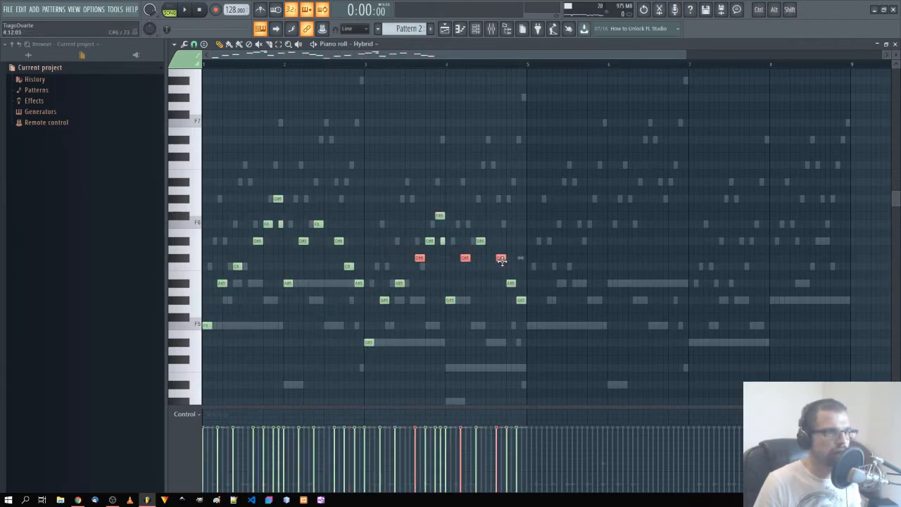
left_click_drag(438, 219, 439, 222)
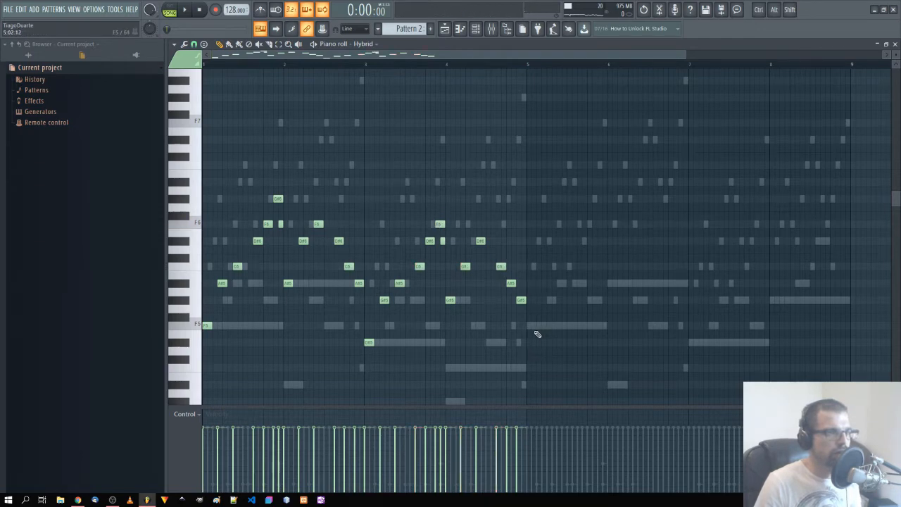
Step: Play back the four-bar Hybrid melody and delete all its notes except the opening F5 in bar 1
key("space")
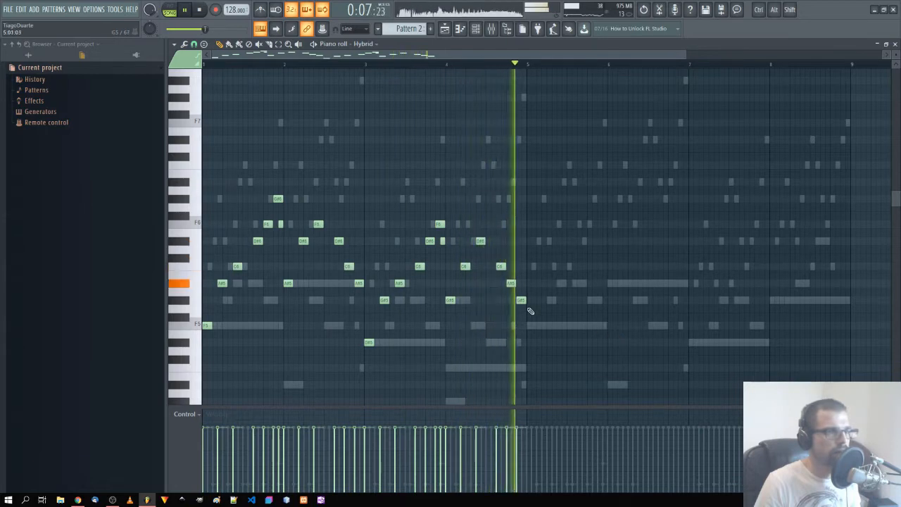
key("space")
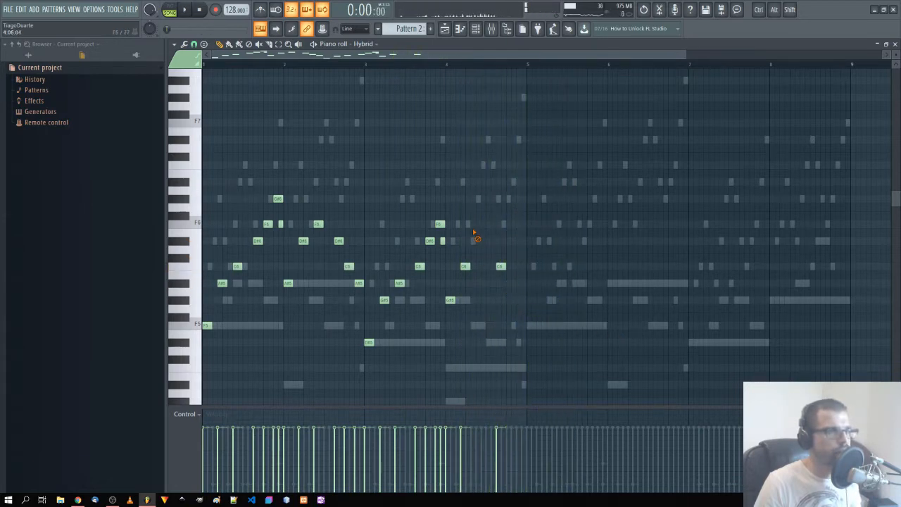
right_click(419, 266)
right_click(429, 241)
right_click(440, 224)
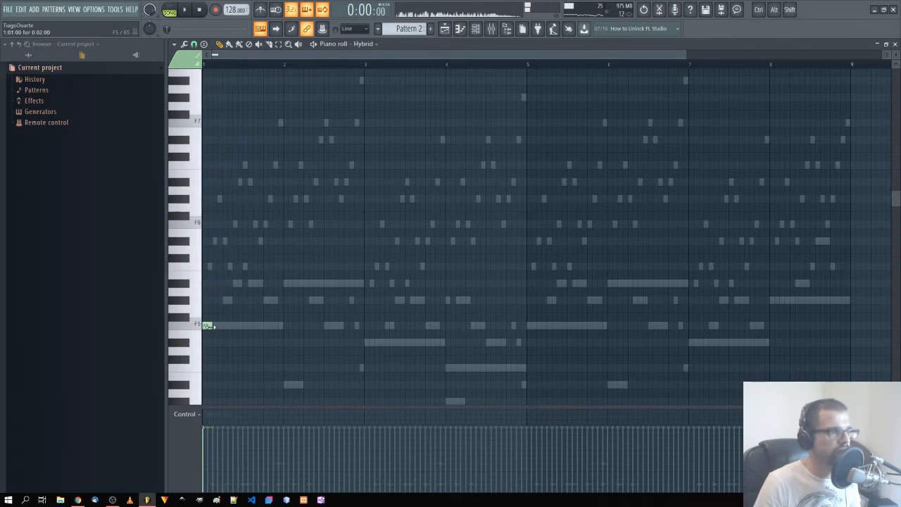
Step: Shorten the opening F5 to one step and add a one-step C6 note on step 3 of bar 1
left_click(220, 325)
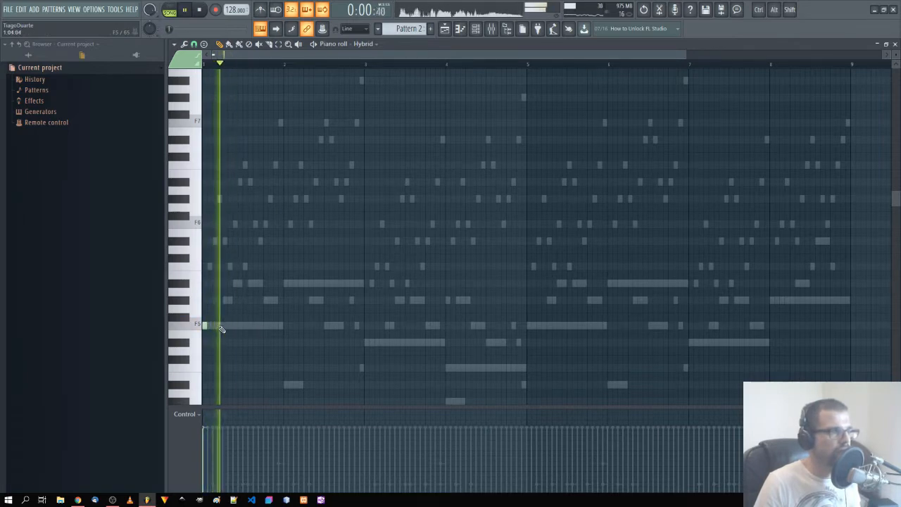
key("space")
key("space")
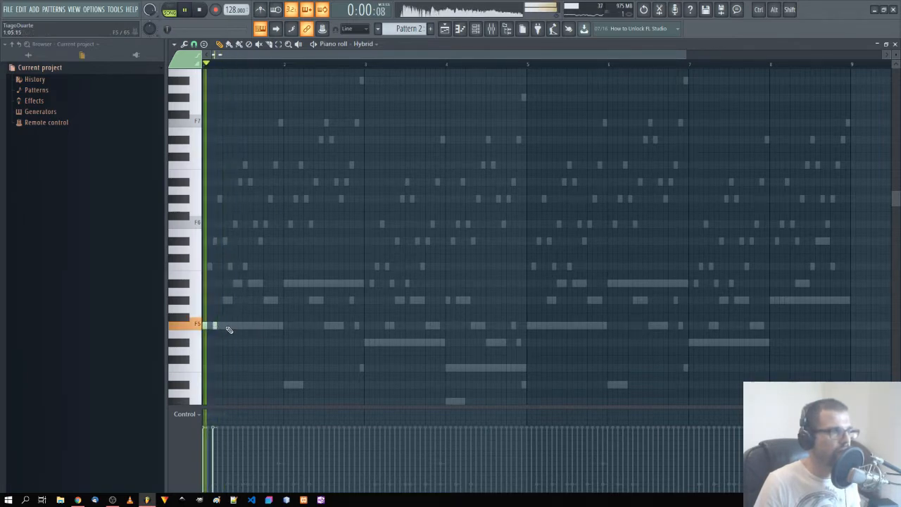
key("space")
left_click_drag(215, 326, 214, 319)
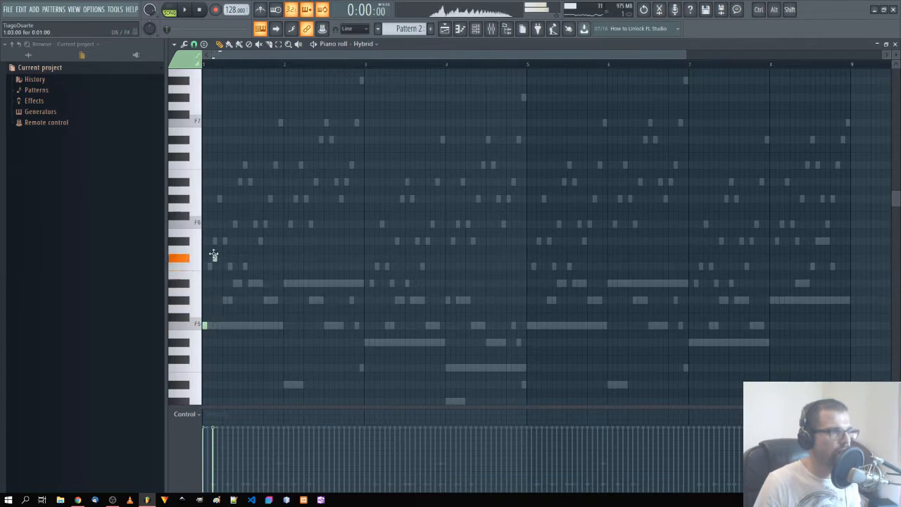
left_click_drag(213, 255, 214, 266)
Step: Add one-step C6 notes on steps 6 and 9 of bar 1, checking the rhythm in playback
key("space")
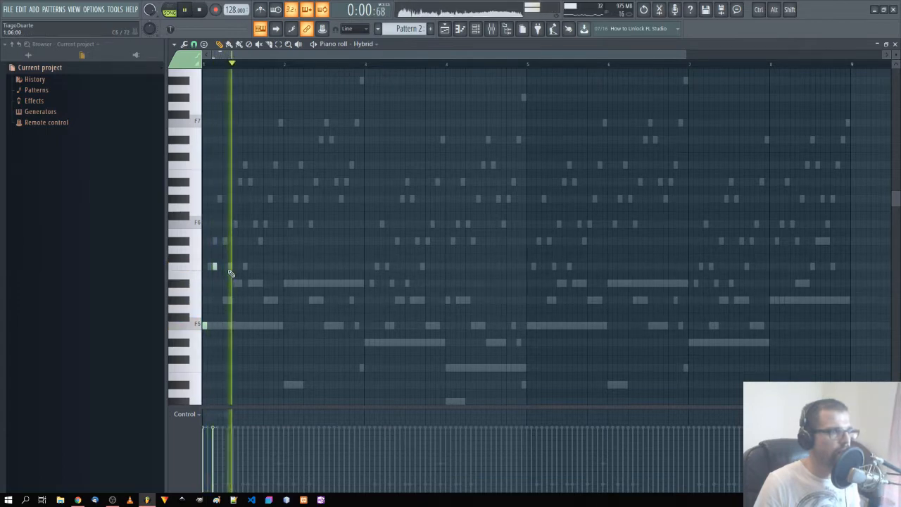
key("space")
left_click(229, 266)
key("space")
key("space")
left_click(244, 266)
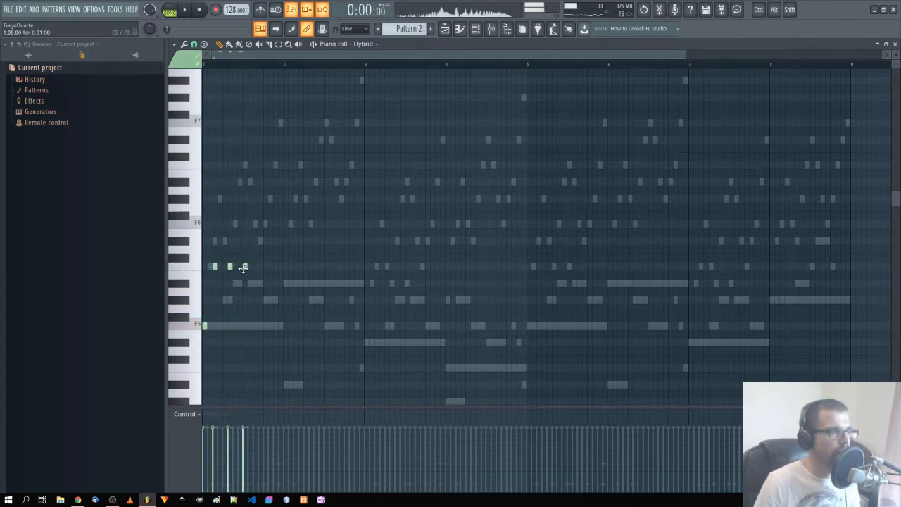
key("space")
Step: Complete the bar 1 rhythm with C6 notes on steps 11, 14 and 16, auditioning them in playback
scroll(240, 320, "up", 2)
scroll(239, 320, "down", 1)
key("space")
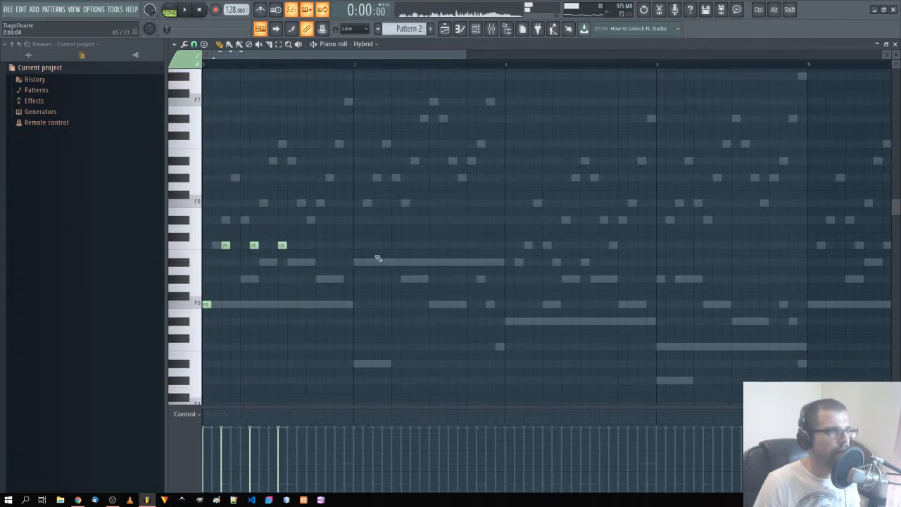
key("space")
left_click(301, 245)
key("space")
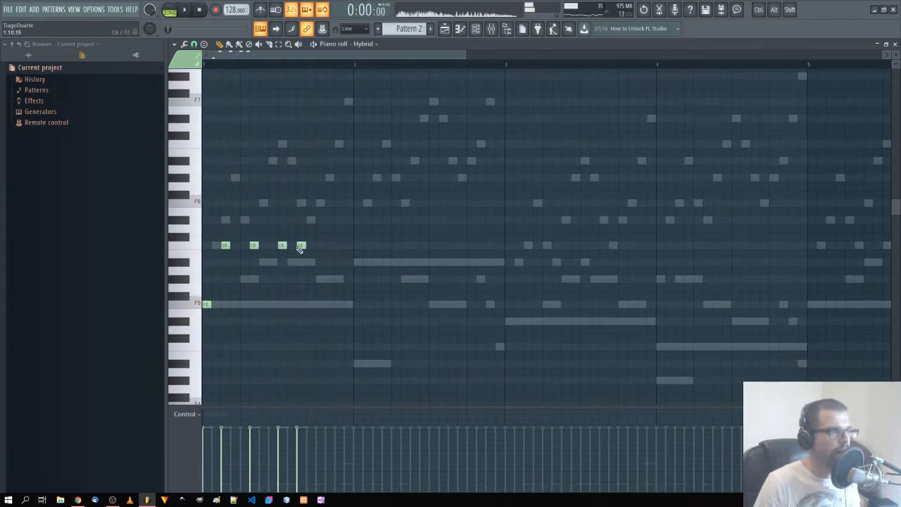
key("space")
left_click(329, 244)
left_click(347, 245)
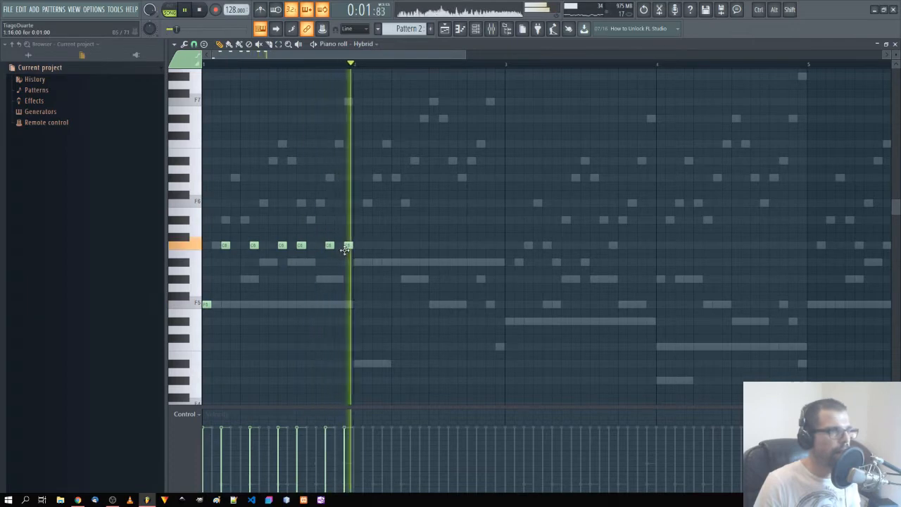
key("space")
Step: Copy the bar 1 phrase into bar 2 and pitch its notes to A#5, A#5, G#5, F5, F5, G#5 and C5
left_click_drag(392, 199, 203, 340)
left_click_drag(206, 304, 358, 262)
left_click_drag(367, 191, 540, 221)
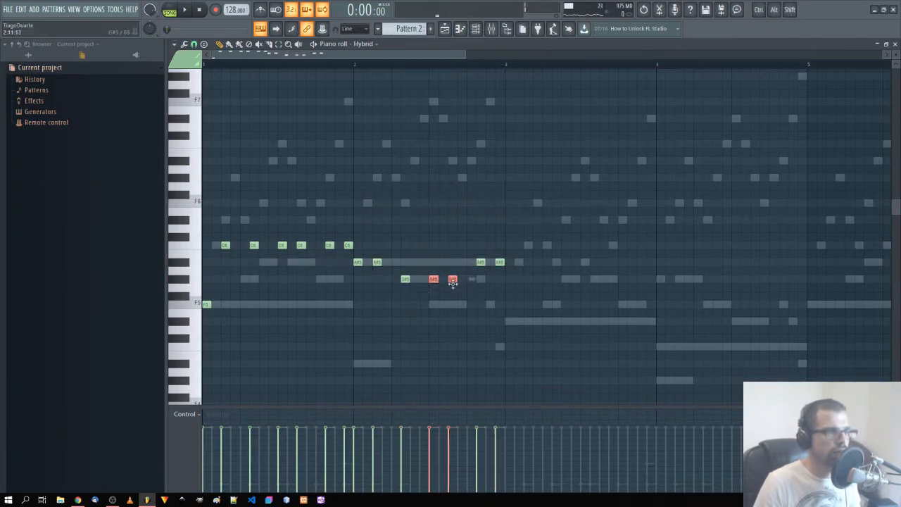
key("space")
left_click_drag(481, 261, 498, 352)
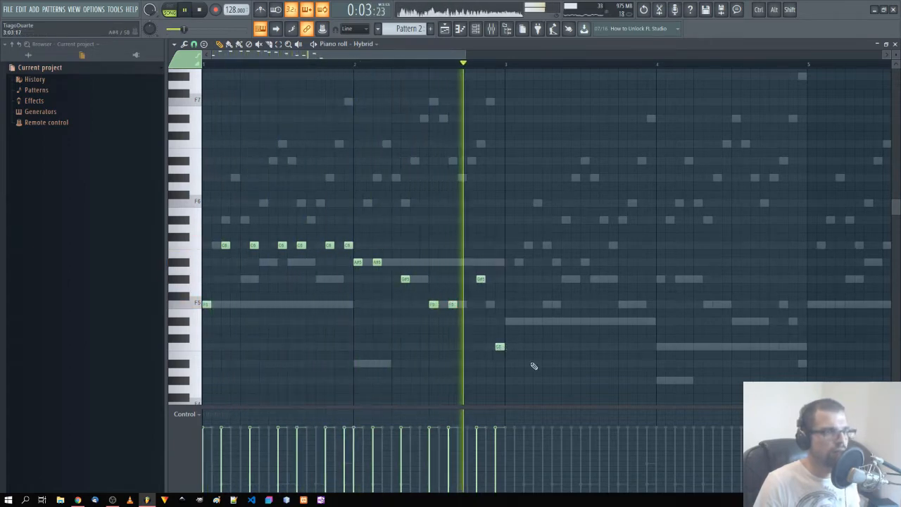
Step: Copy the two-bar phrase to bars 3 and 4, transposed to start on D#5, and play it back
left_click_drag(553, 384, 186, 217)
key("space")
left_click_drag(206, 306, 511, 327)
left_click(570, 332, "ctrl")
left_click_drag(647, 331, 454, 317)
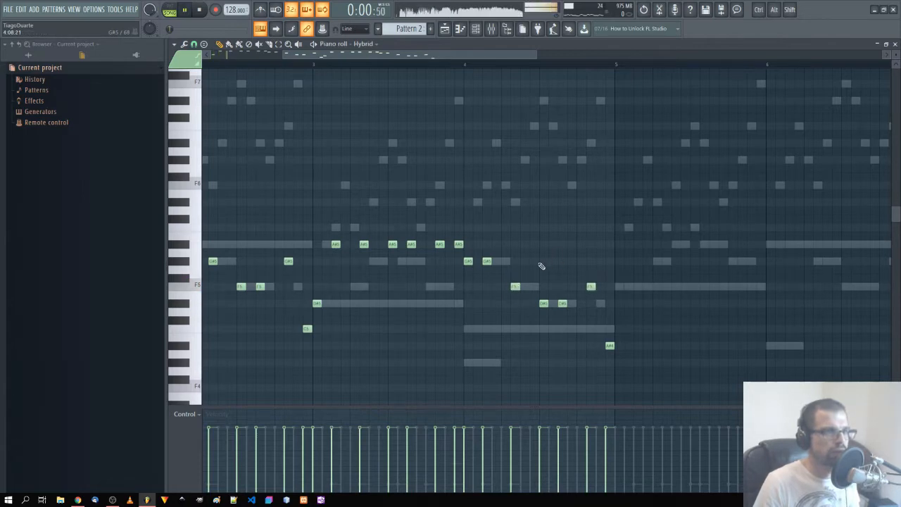
Step: Raise the third note of bar 4 to C6 and the next two notes to D#6
scroll(540, 285, "up", 5)
scroll(522, 290, "down", 6)
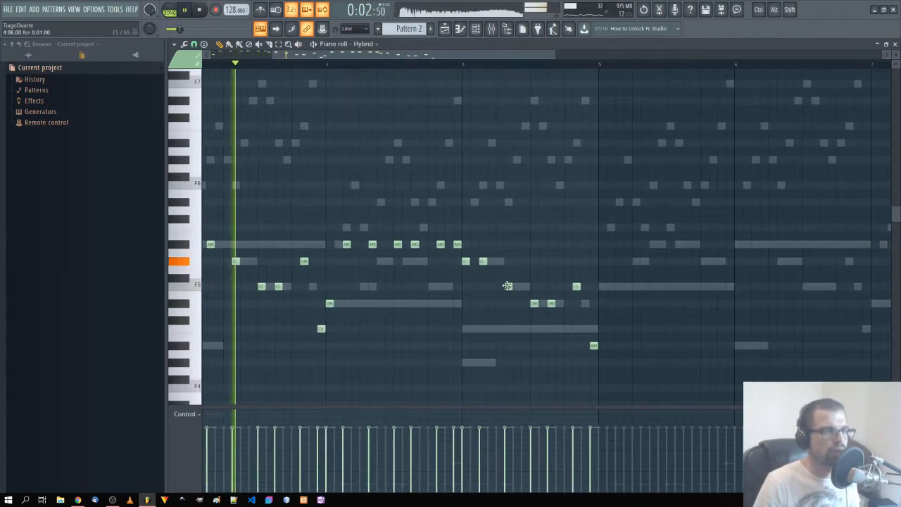
left_click_drag(507, 285, 508, 224)
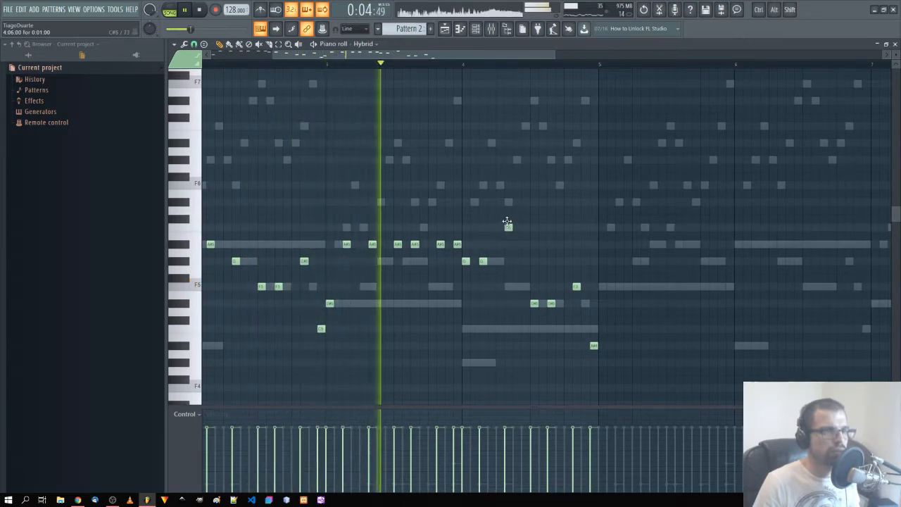
left_click_drag(515, 299, 546, 191)
key("space")
Step: Raise the last two notes of bar 4 to A#6 and F6, listening to the ending in playback
left_click_drag(570, 271, 618, 354)
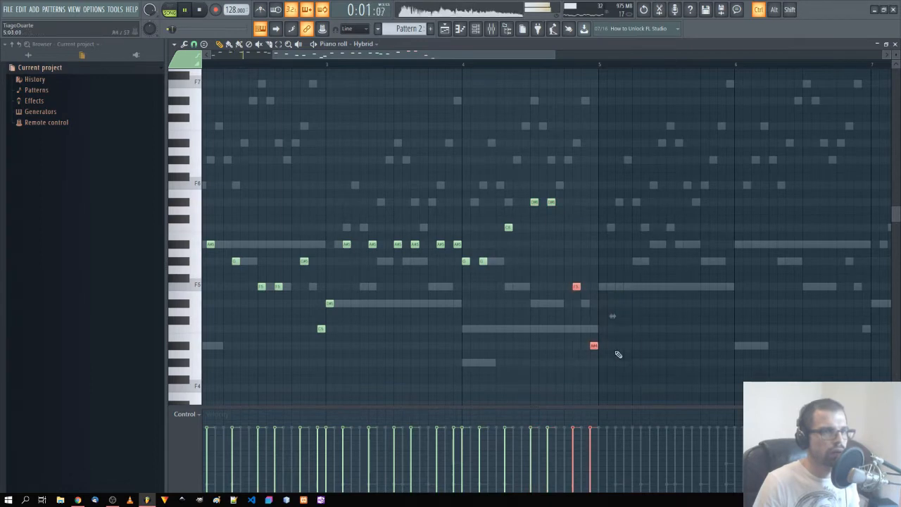
key("space")
left_click_drag(576, 286, 576, 185)
left_click_drag(593, 244, 595, 141)
left_click_drag(576, 186, 573, 136)
key("space")
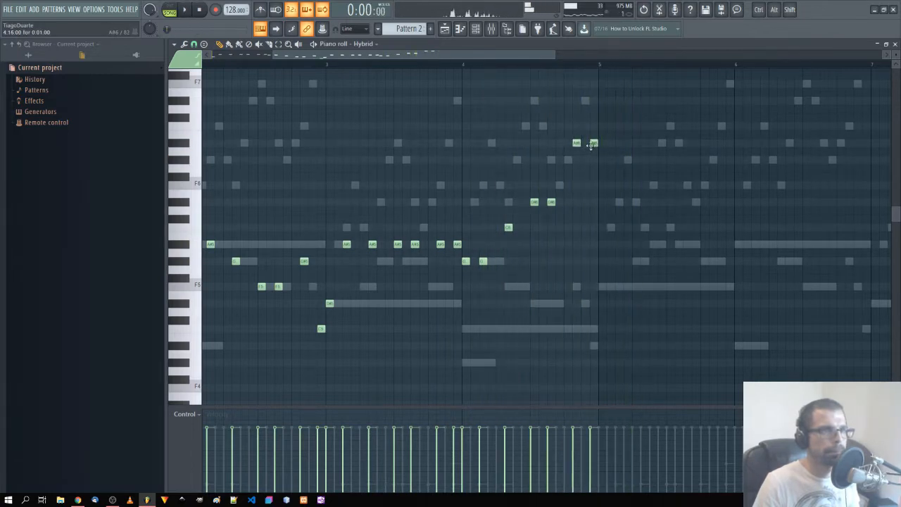
right_click(583, 242, "ctrl")
Step: Copy the whole four-bar melody to bars 5 to 8 at the same pitches
left_click_drag(559, 88, 183, 373)
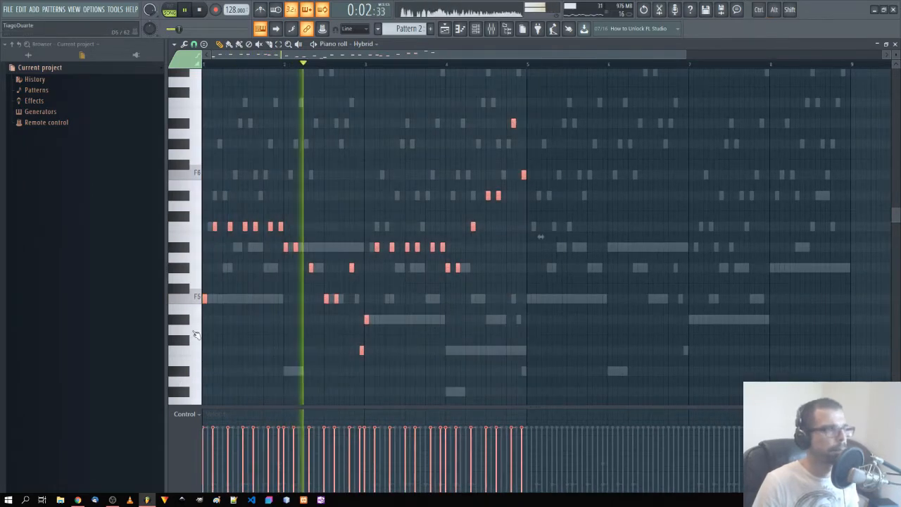
left_click_drag(205, 298, 530, 297, "shift")
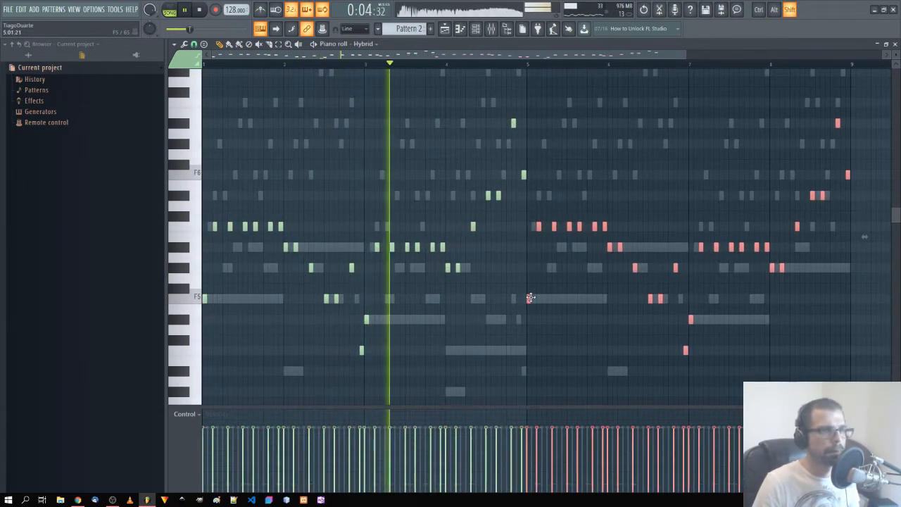
left_click(629, 356, "ctrl")
Step: Raise the second note of bar 5 to D#6 and lower the following notes to F5, F5, A#5, G#5 and G#5
scroll(659, 354, "up", 4, "ctrl")
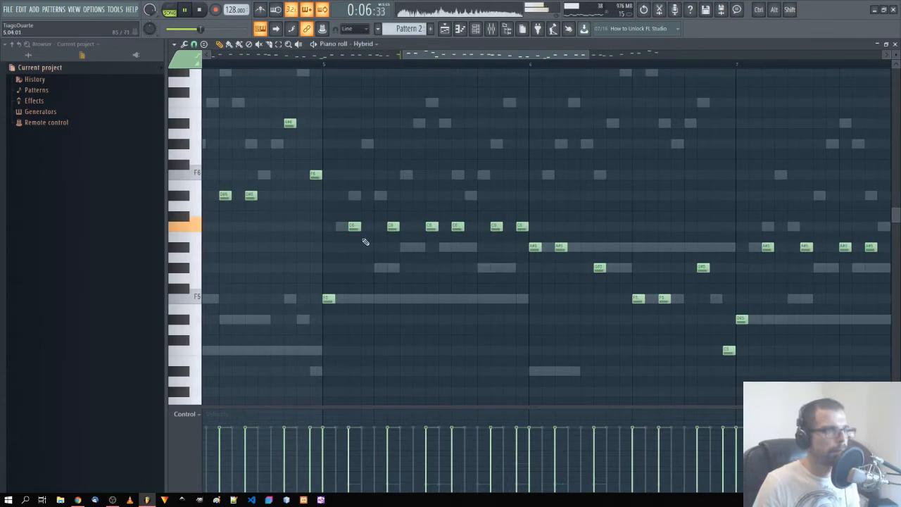
left_click_drag(354, 226, 355, 196)
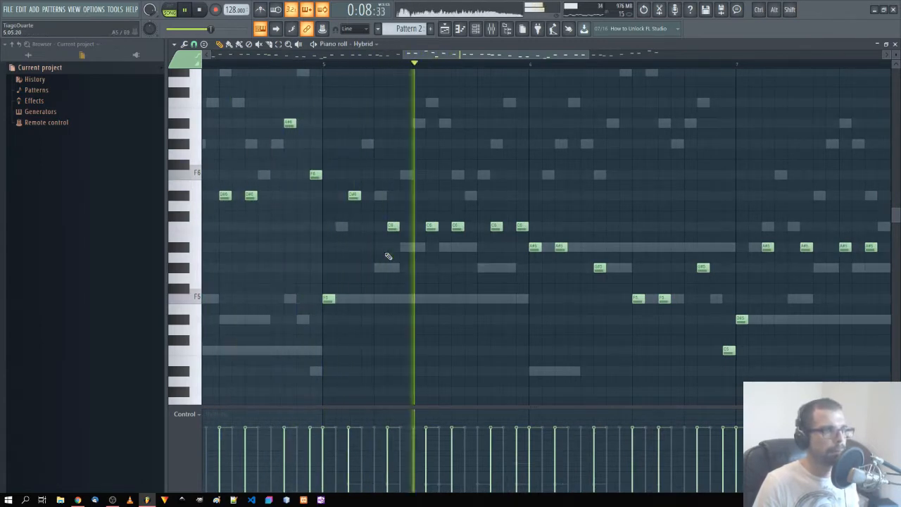
key("space")
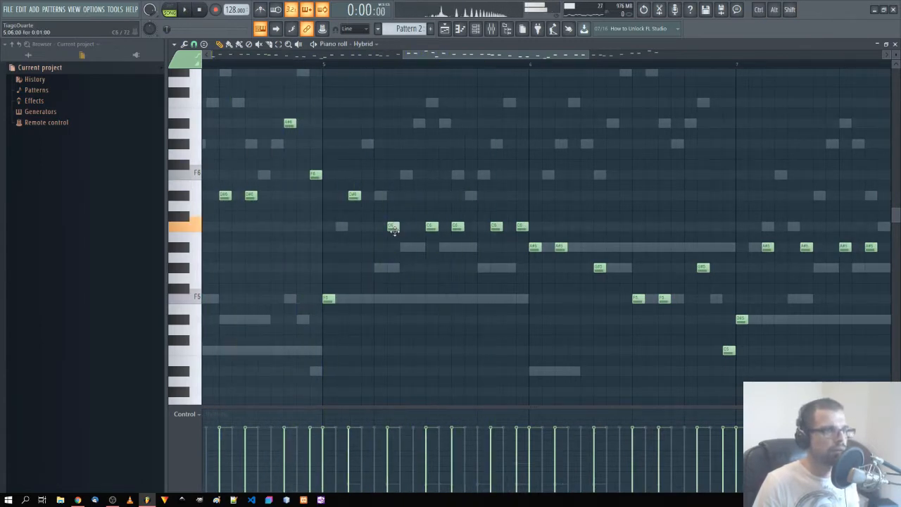
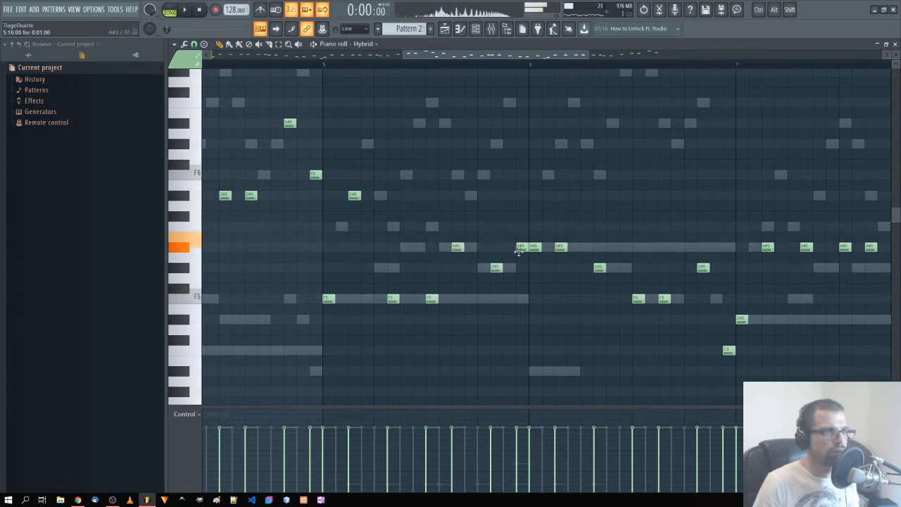
scroll(548, 302, "down", 4)
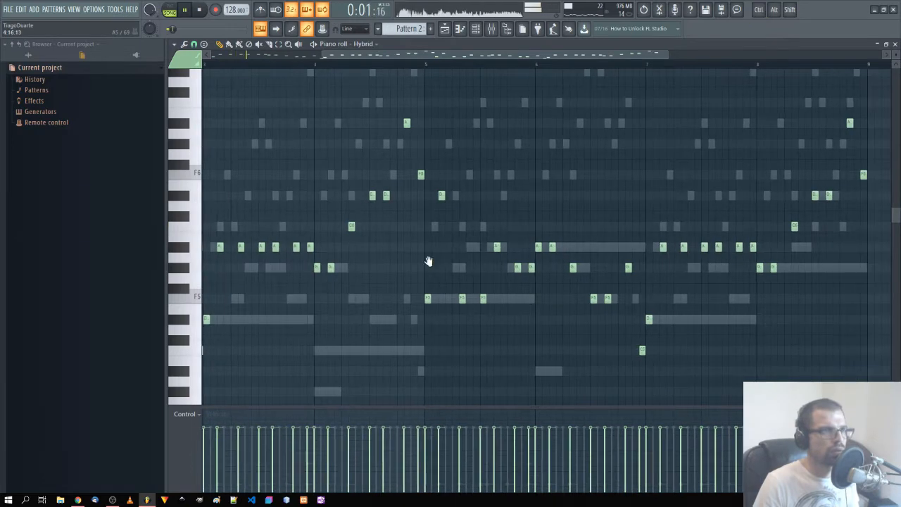
Step: Try other pitches for the second note of bar 5 during playback and settle it on D#5
left_click_drag(426, 260, 508, 304)
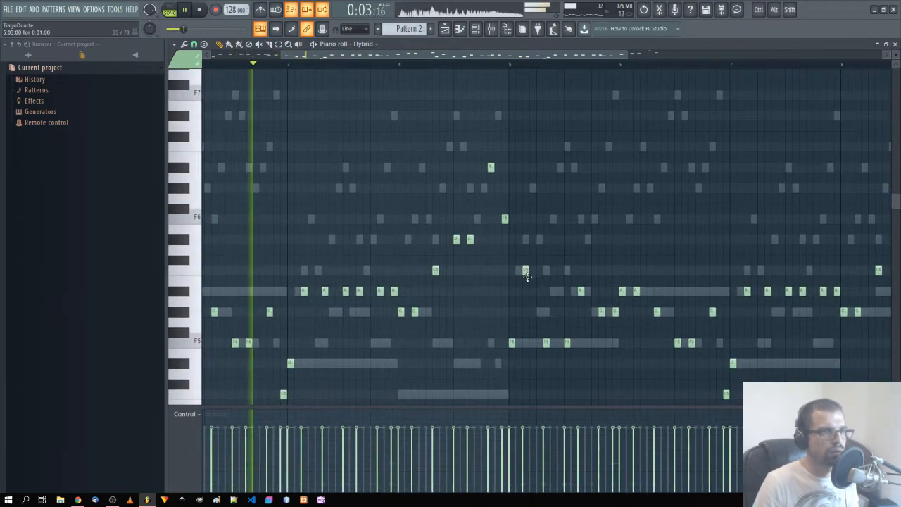
left_click_drag(528, 313, 526, 239)
key("ctrl+Down")
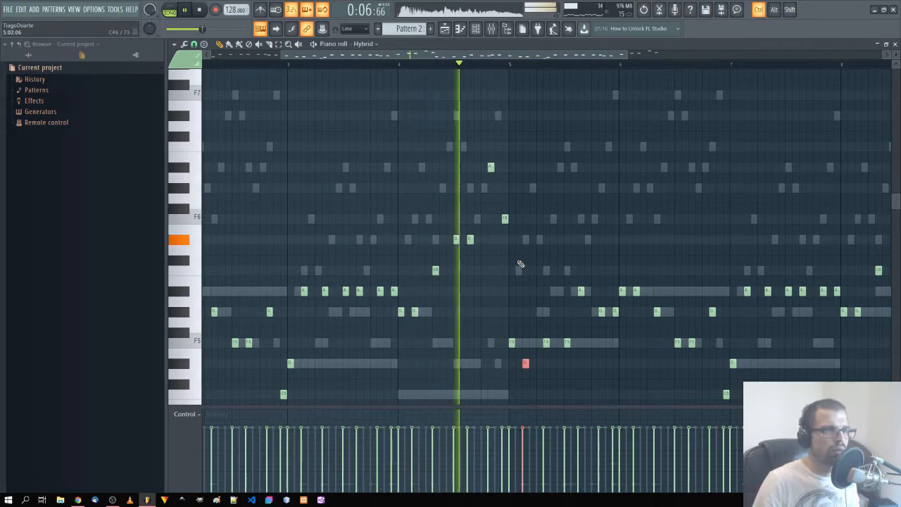
left_click(632, 254, "ctrl")
Step: Transpose the melody in bars 5 to 8 up one octave, except the C5 at the end of bar 6
left_click_drag(642, 236, 368, 225)
key("space")
left_click_drag(385, 281, 542, 292)
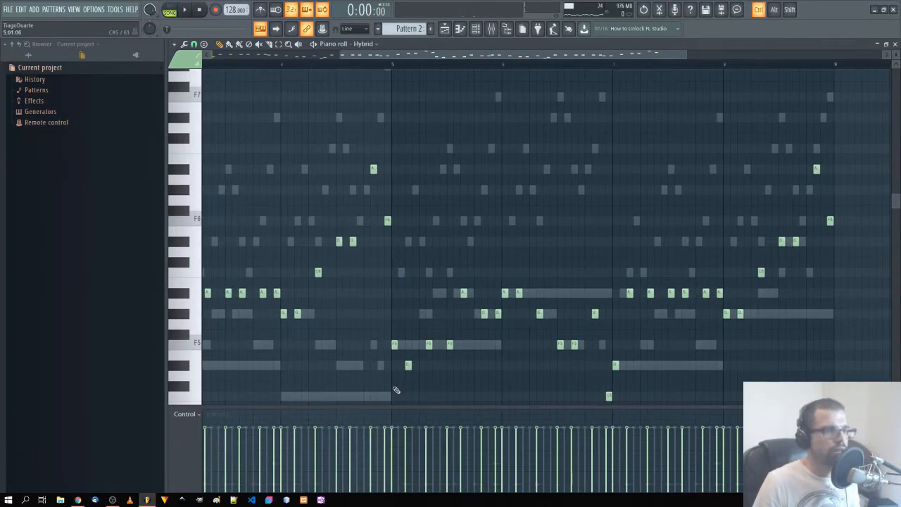
left_click_drag(397, 390, 713, 150)
left_click_drag(466, 234, 627, 235)
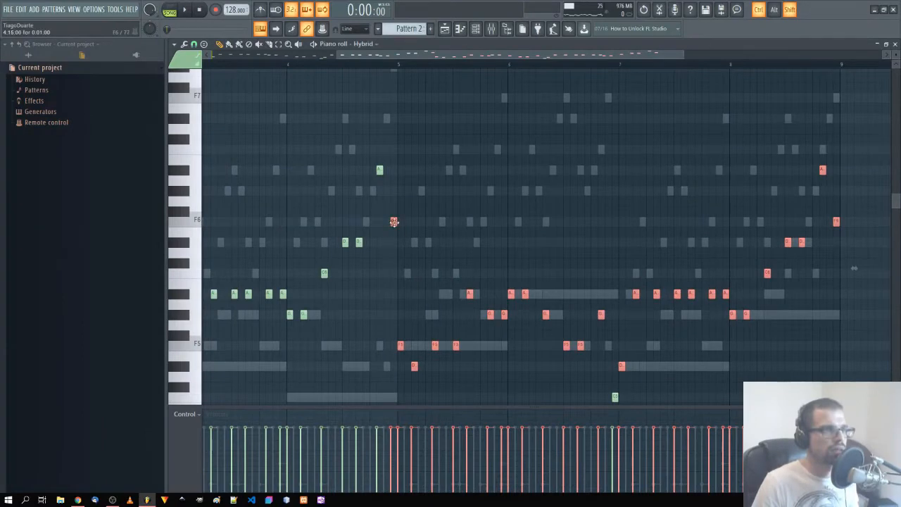
key("ctrl+Up")
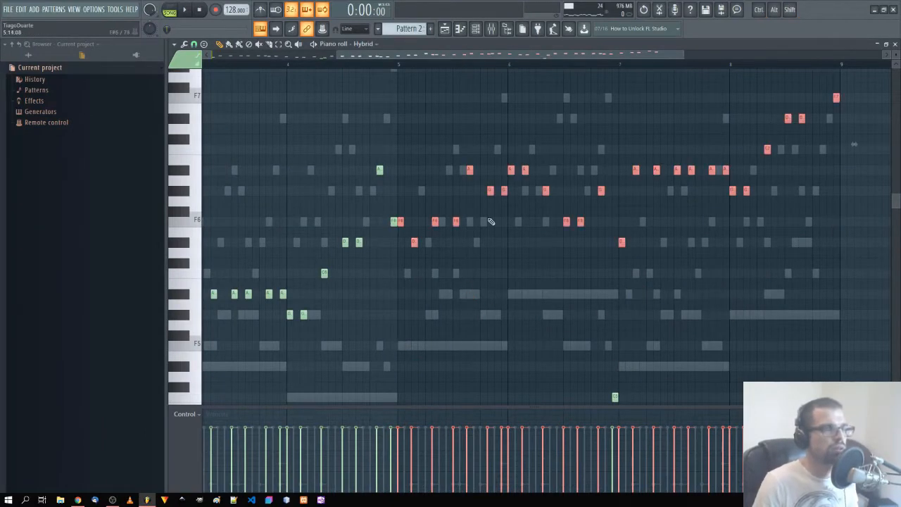
left_click(458, 251)
Step: Add G#6 and D#6 notes after the second note of bar 5 and shift the following F6 one step later
key("space")
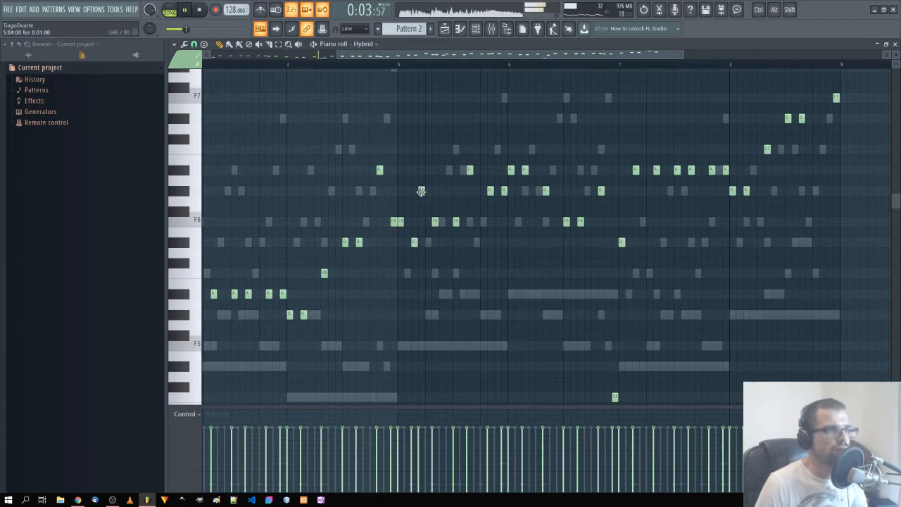
left_click(428, 242)
left_click_drag(435, 221, 442, 223)
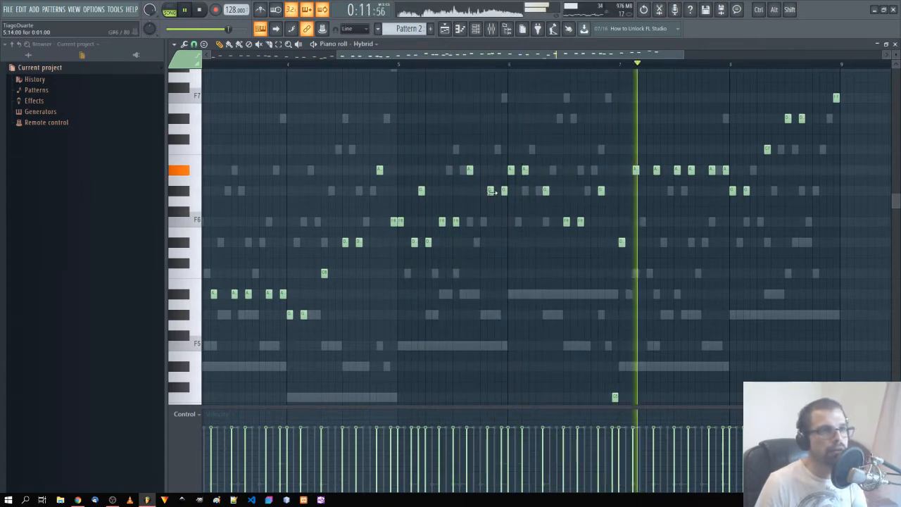
Step: Raise the C5 note at the end of bar 6 by one octave to C6
scroll(613, 356, "down", 3)
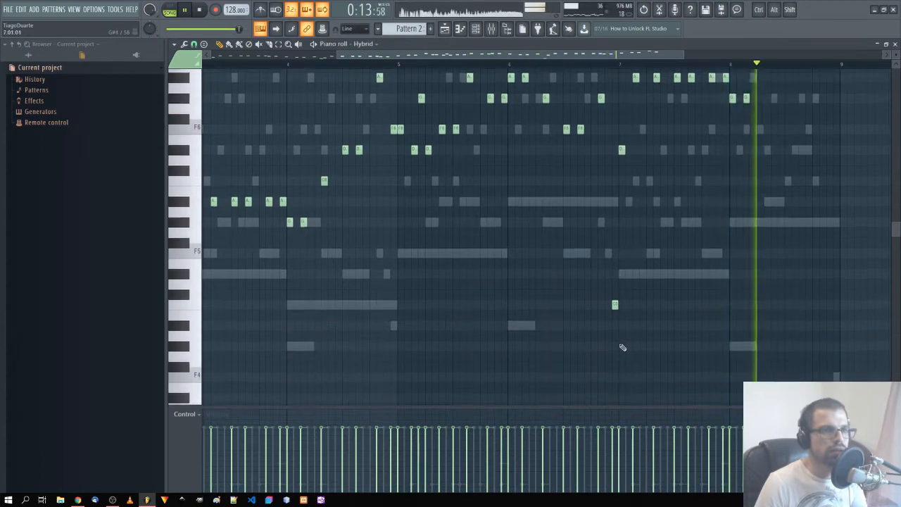
scroll(624, 330, "down", 1)
left_click_drag(622, 268, 599, 331, "ctrl")
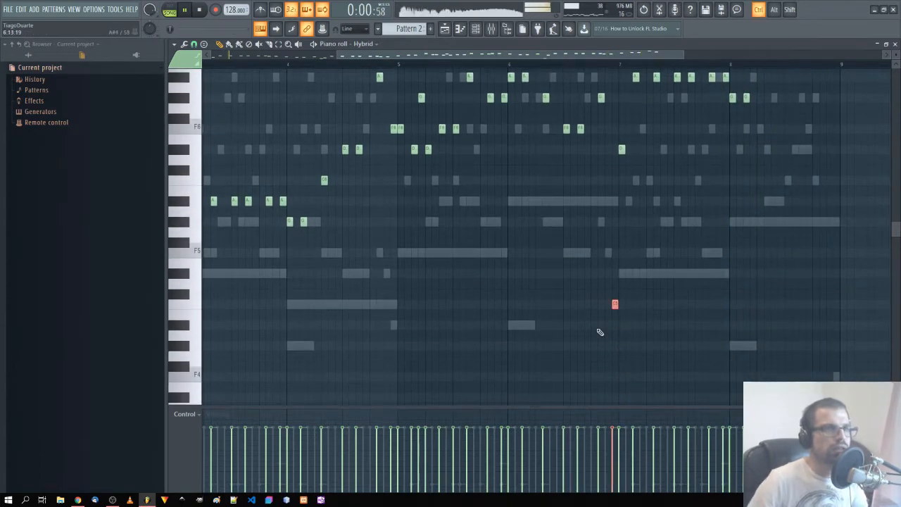
scroll(600, 332, "up", 7)
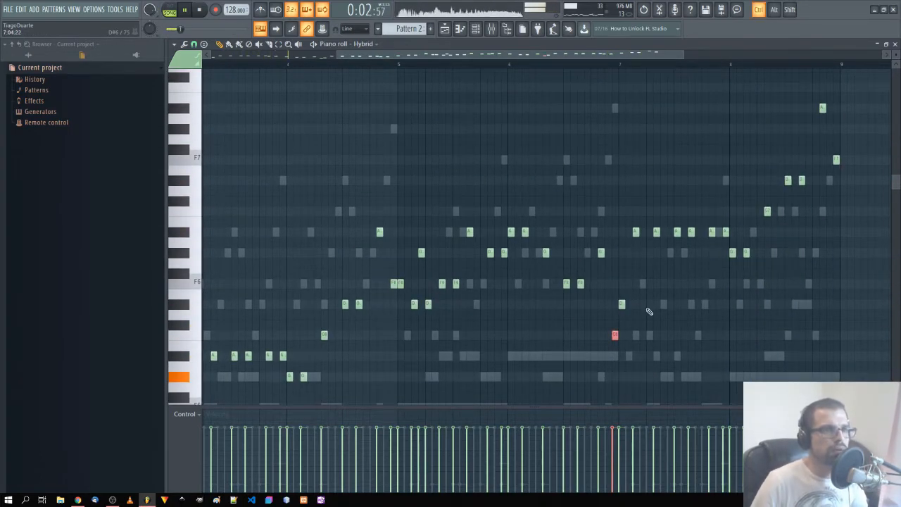
Step: Try the last note of bar 6 at other pitches, settle it on A#6, and raise the first note of bar 7 to F6
key("ctrl+Up")
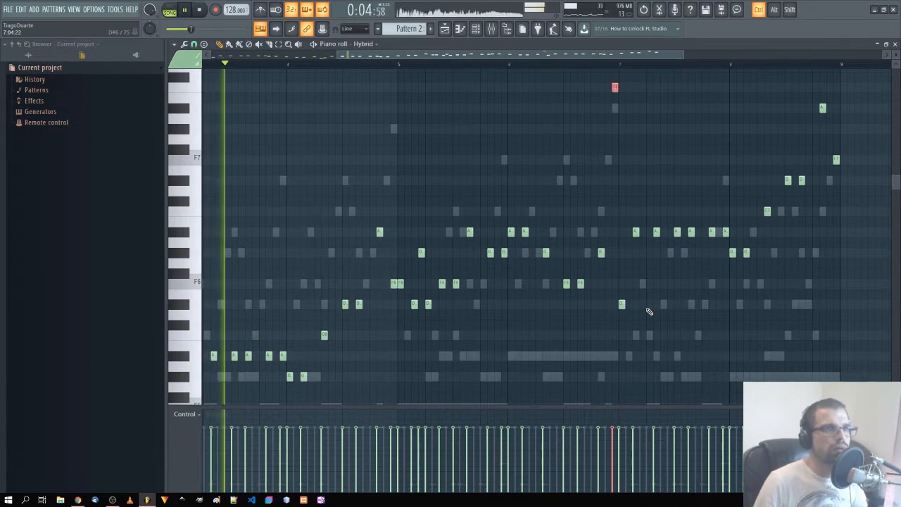
key("Down")
key("Down")
key("ctrl+Down")
key("ctrl+Down")
key("ctrl+Up")
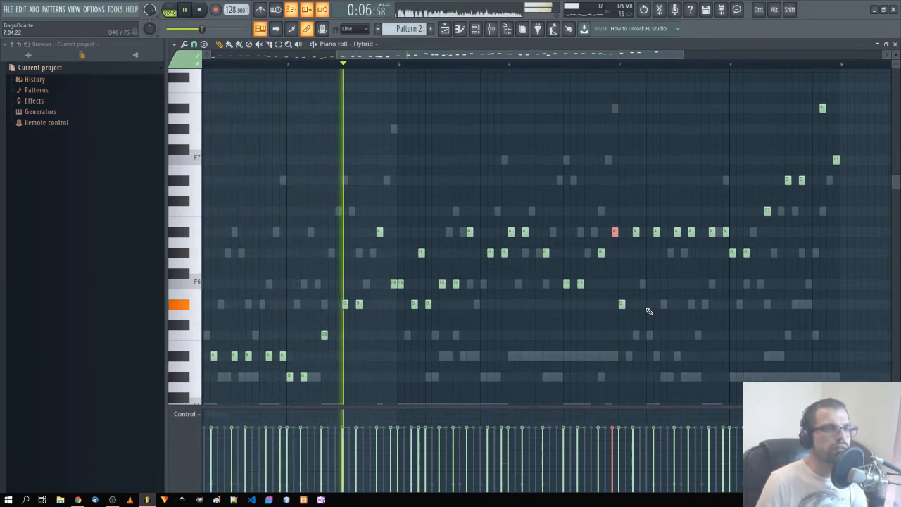
left_click(621, 304)
left_click_drag(621, 304, 620, 283)
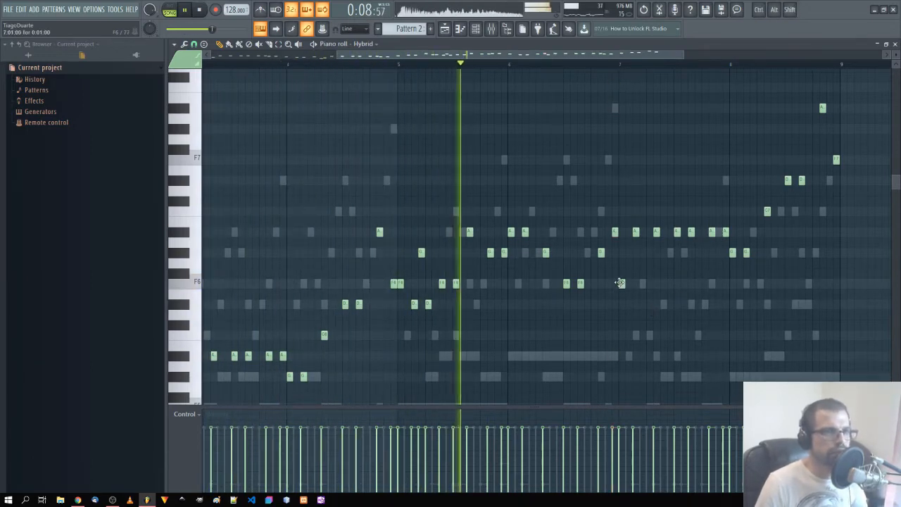
Step: Add a C7 note between the last two G#6 notes of bar 5 and check it during playback
key("space")
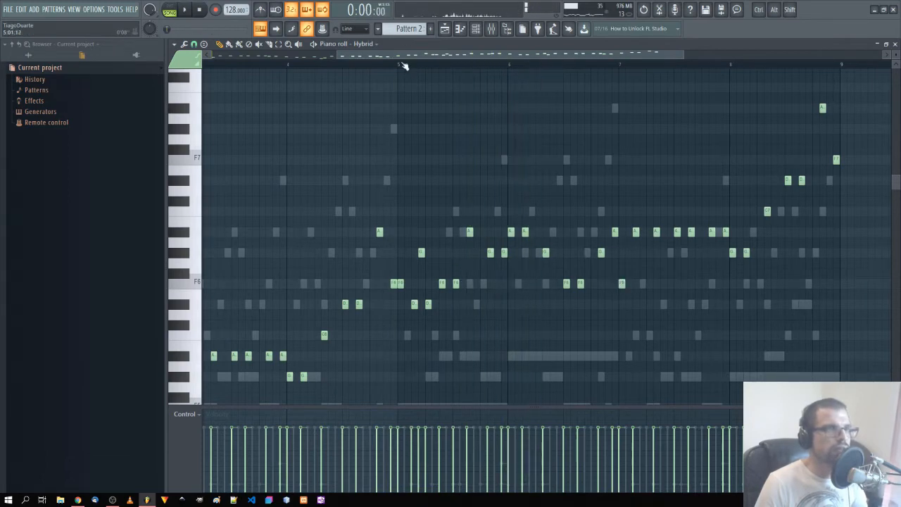
key("space")
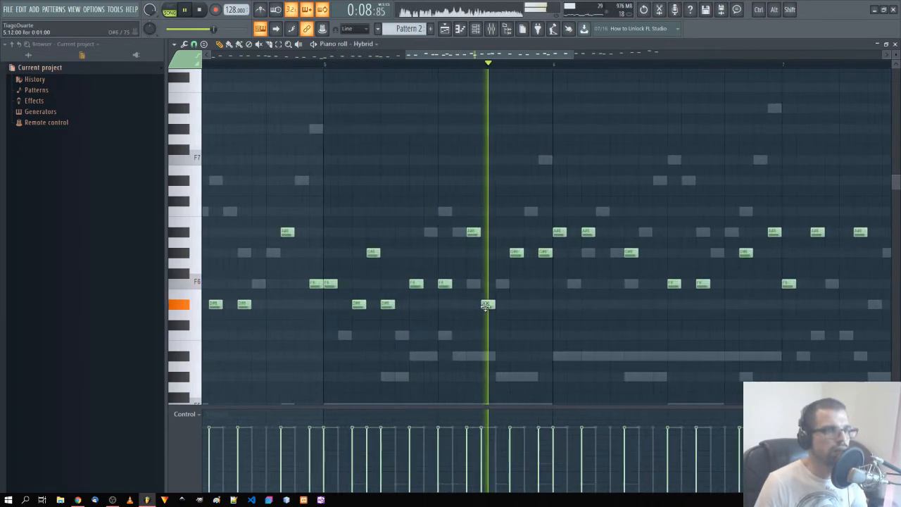
key("space")
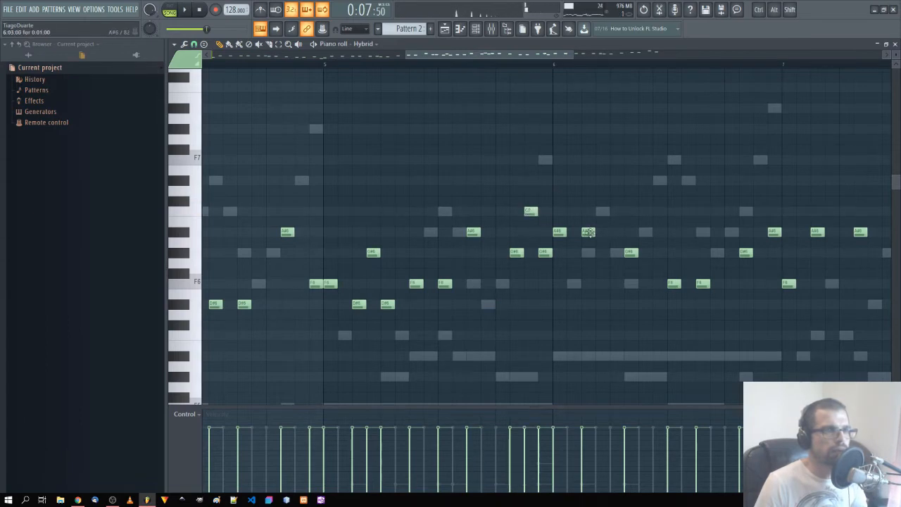
Step: In bar 6, move the second note to C7 one step later, shift the following G#6 one step earlier and add an A#6 after it
key("space")
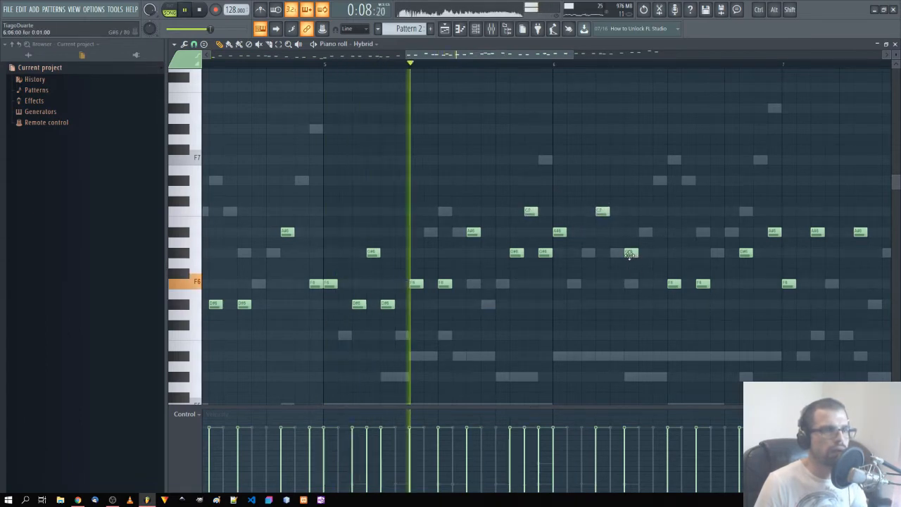
left_click_drag(630, 251, 616, 252)
left_click(645, 232)
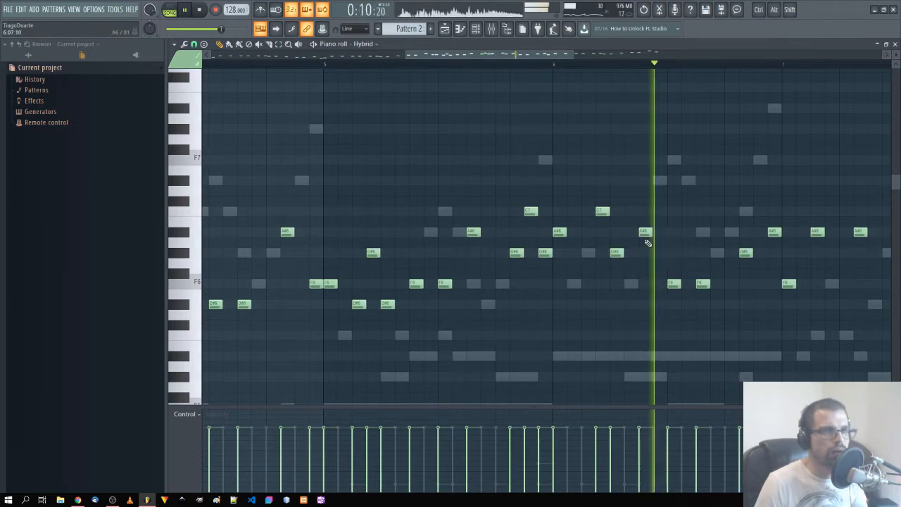
Step: Close the piano roll, route the Hybrid channel to mixer insert 14 and lower that insert's volume
left_click_drag(704, 265, 371, 294)
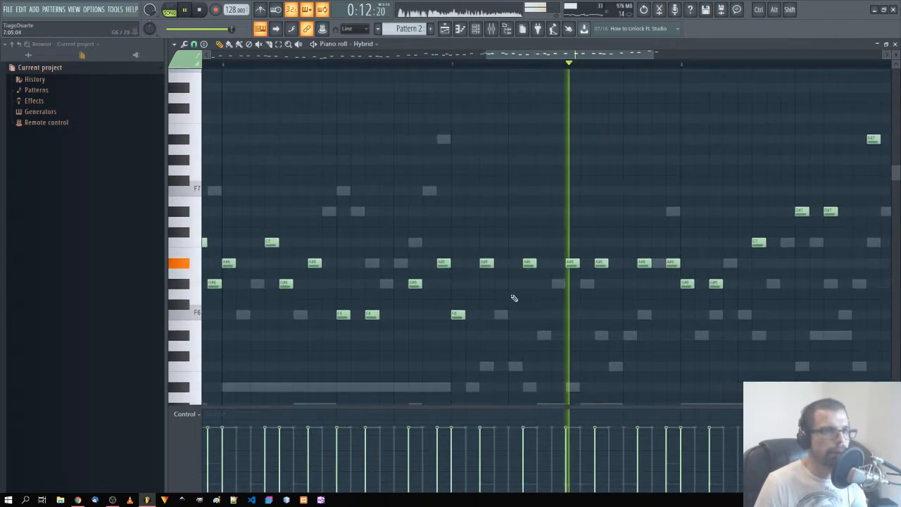
left_click_drag(514, 297, 396, 252)
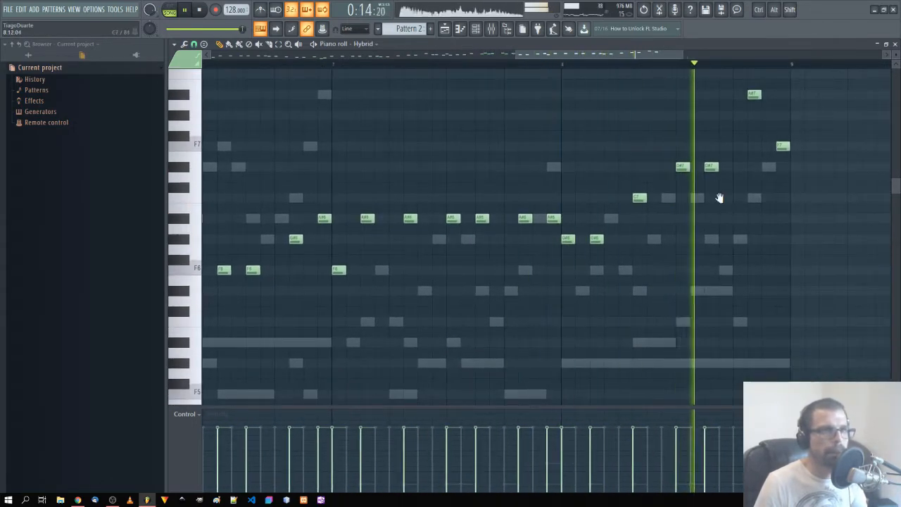
left_click_drag(718, 195, 535, 288)
right_click(524, 200, "ctrl")
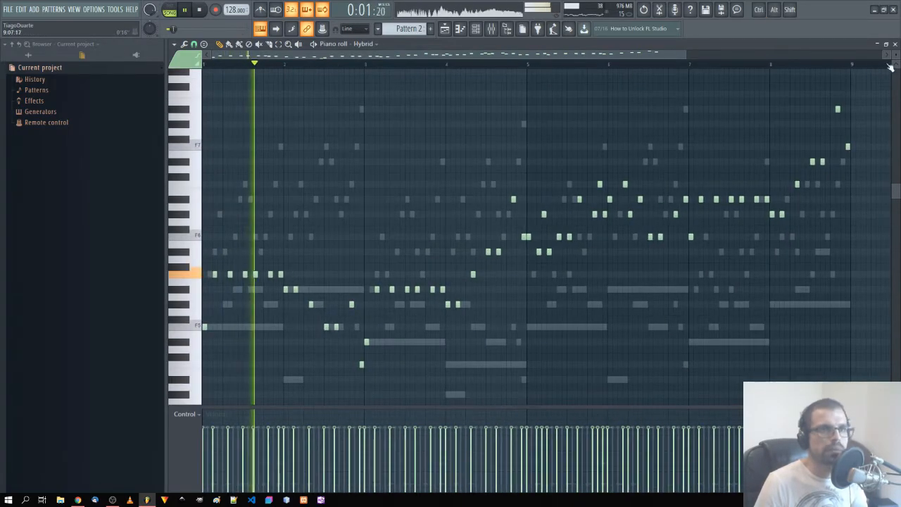
left_click(895, 44)
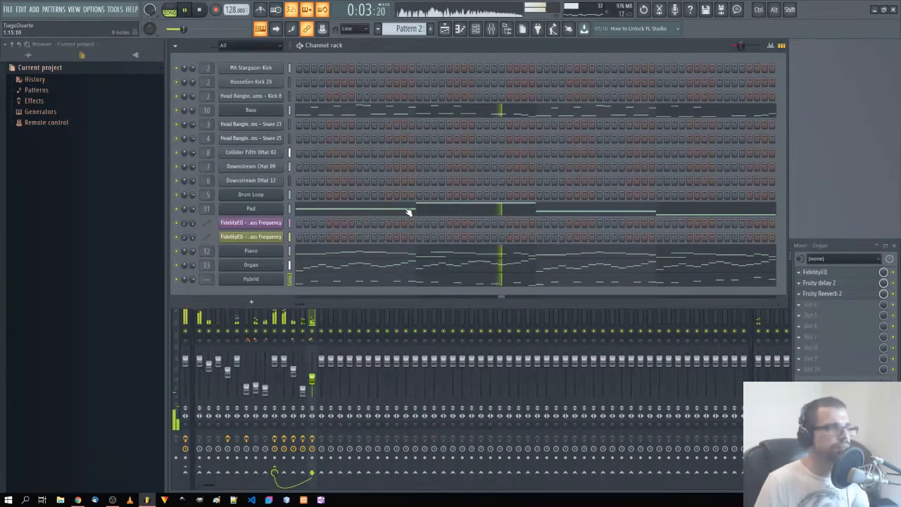
scroll(208, 282, "up", 14)
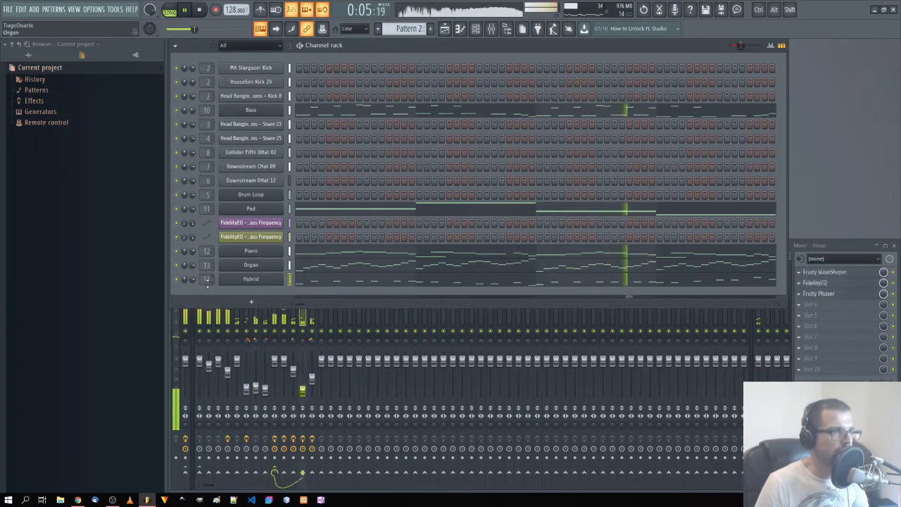
left_click(325, 327)
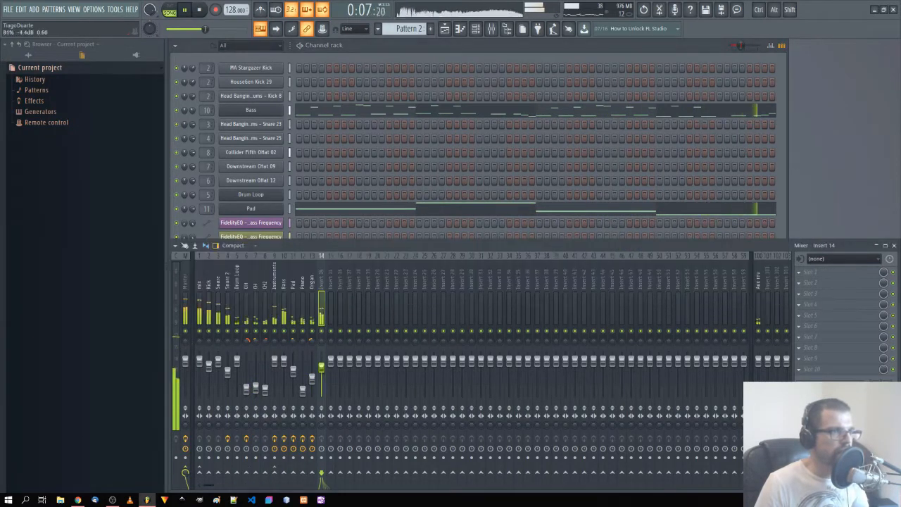
Step: Name mixer insert 14 Lead
double_click(320, 282)
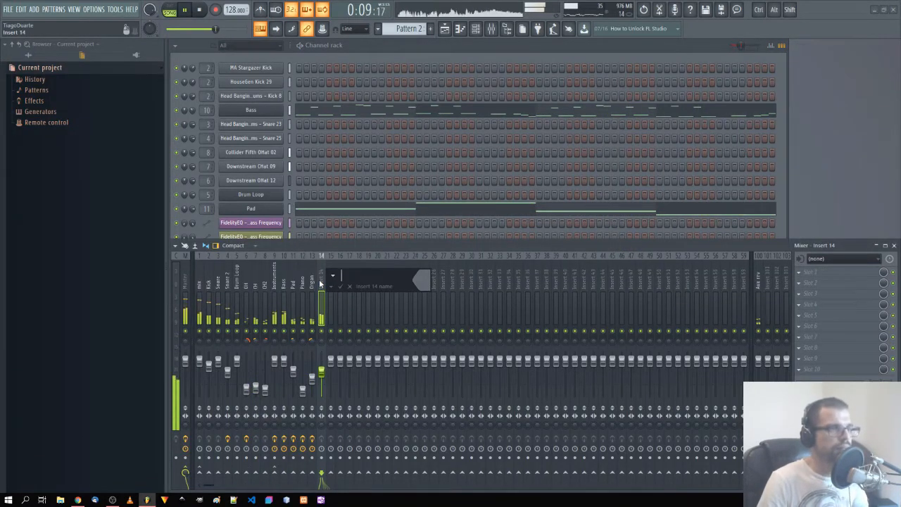
type("Le")
key("Return")
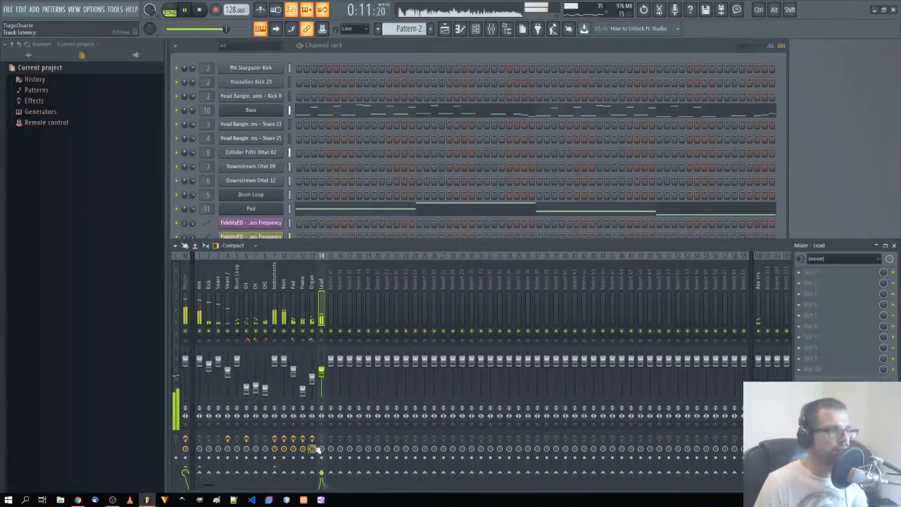
Step: Route the Lead mixer track only to the Instruments track and raise its volume slightly
right_click(275, 473)
left_click(310, 448)
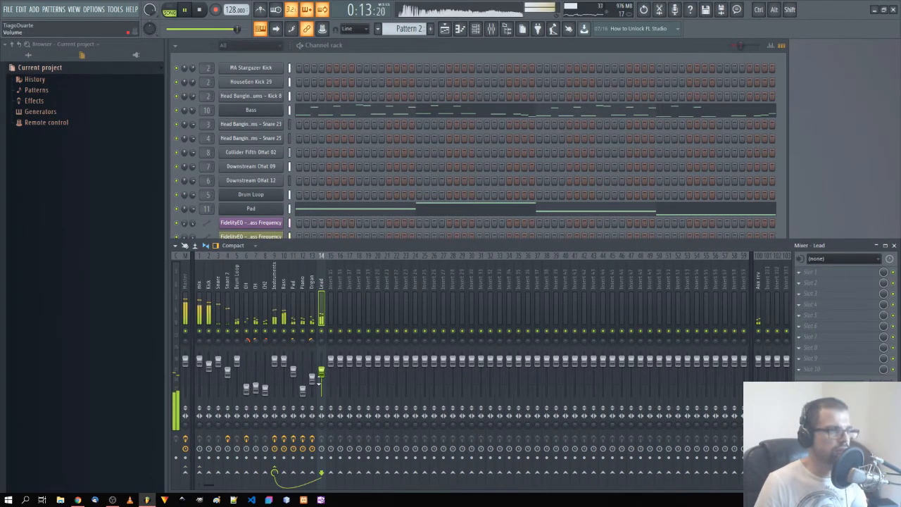
left_click_drag(319, 381, 319, 378)
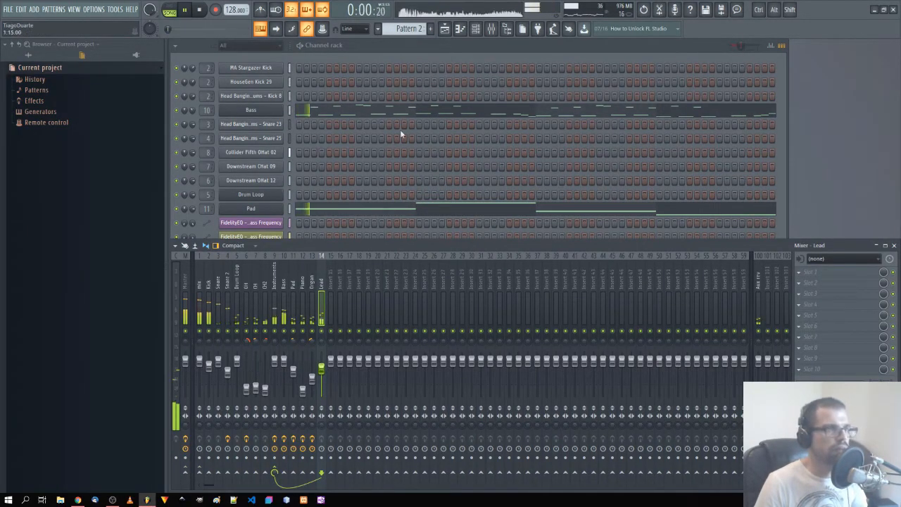
Step: Rename the Hybrid channel as Lead and clone it together with its notes
left_click(427, 45)
middle_click(254, 279)
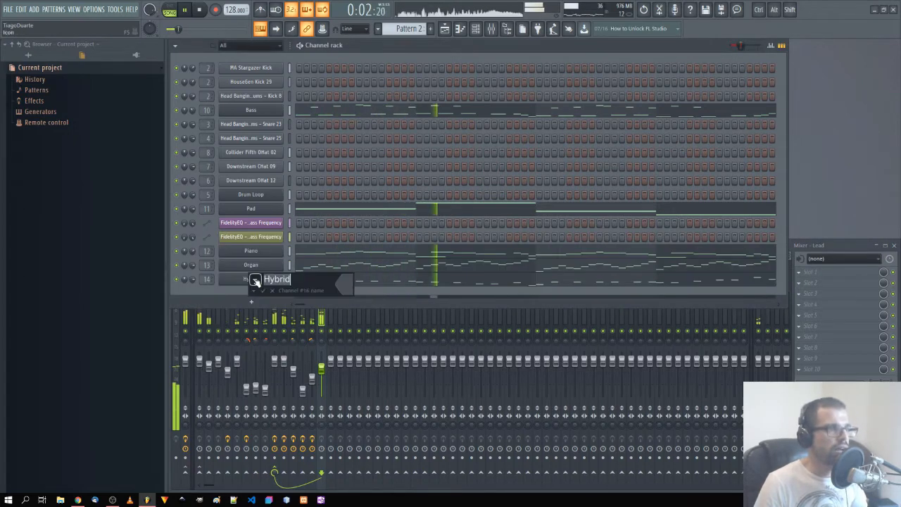
key("BackSpace")
type("Lead")
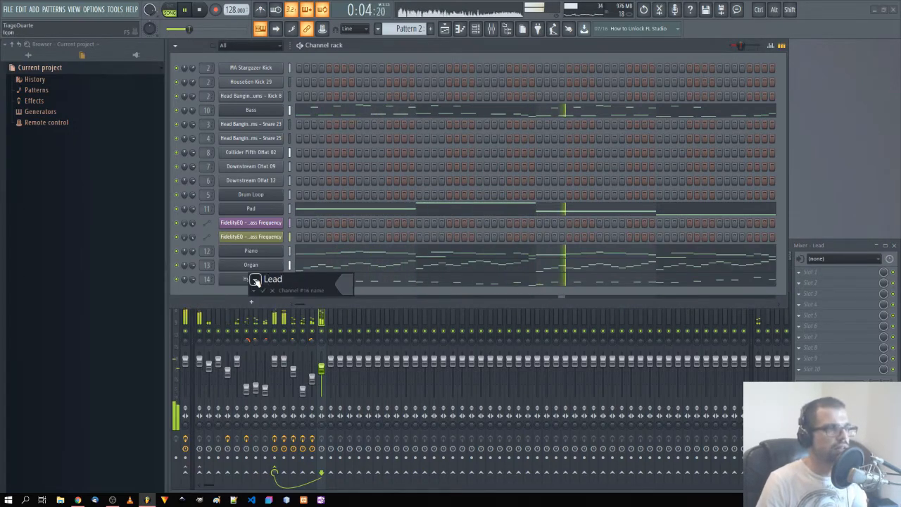
key("Return")
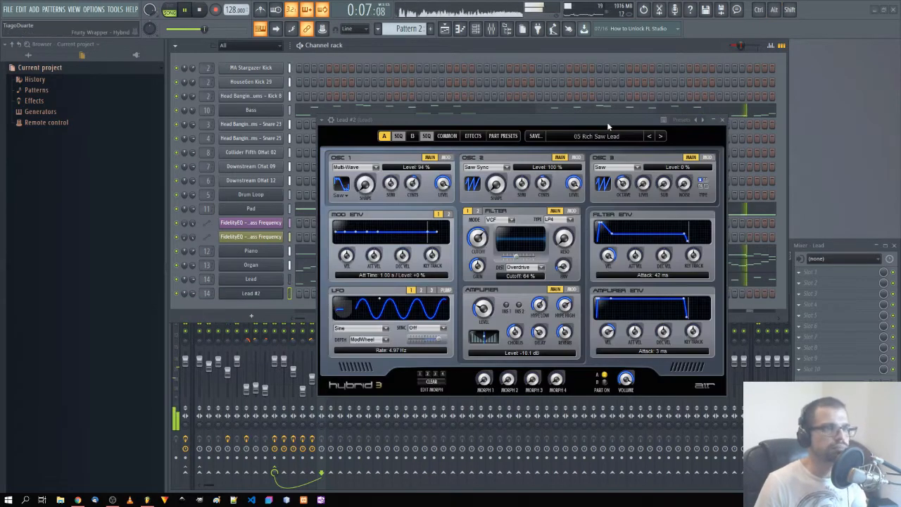
Step: Audition the Soft Leads presets on the cloned Lead #2 synth during playback, from 05 Rich Saw Lead through 23 Soprano Lead
left_click_drag(596, 122, 732, 97)
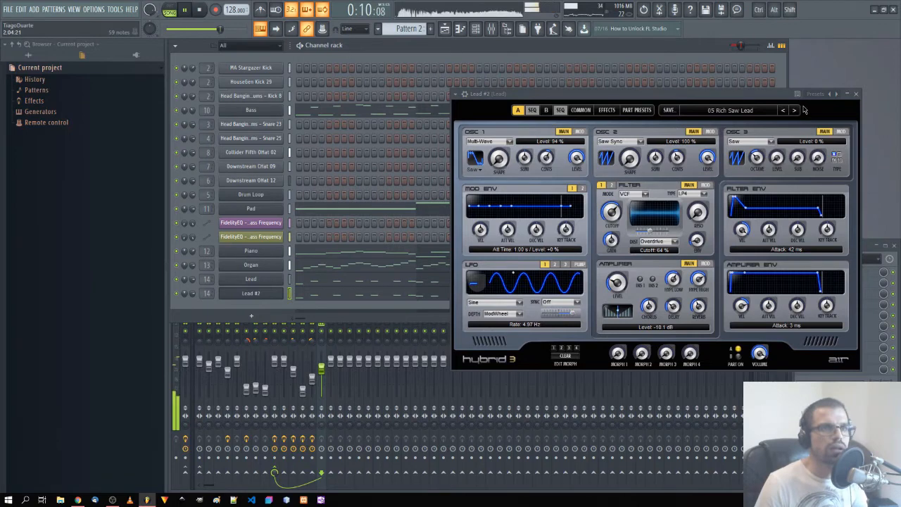
left_click(794, 110)
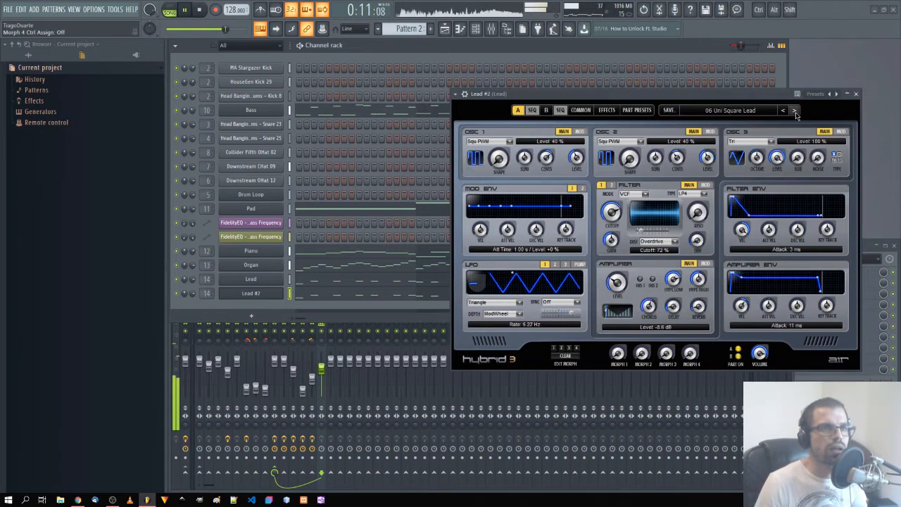
left_click(794, 110)
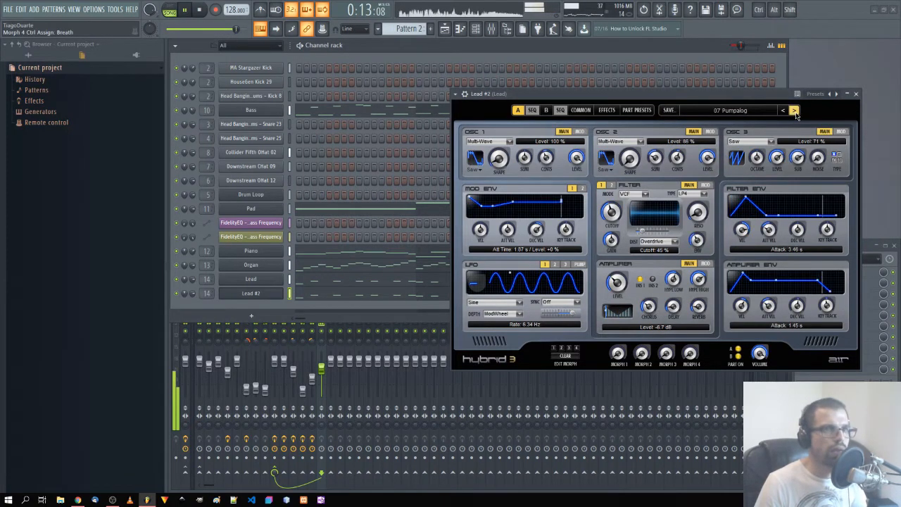
left_click(794, 110)
left_click(794, 110)
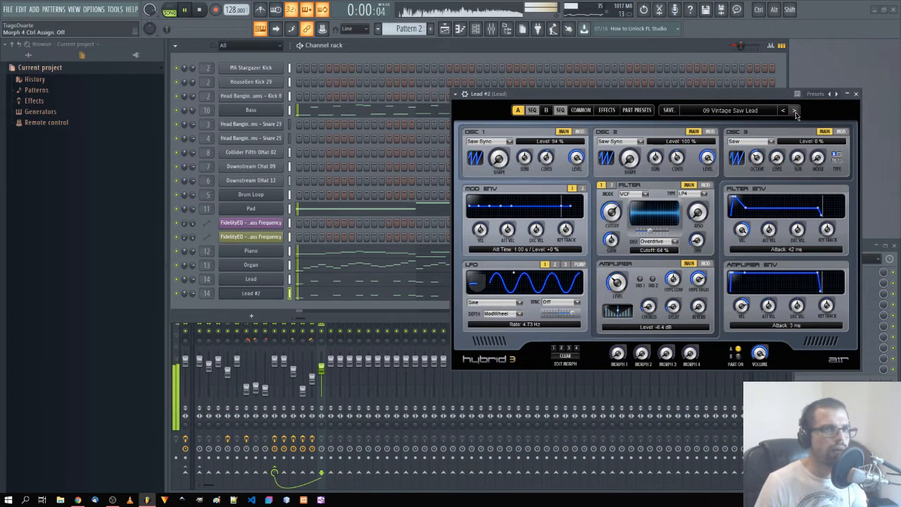
left_click(794, 110)
left_click(794, 111)
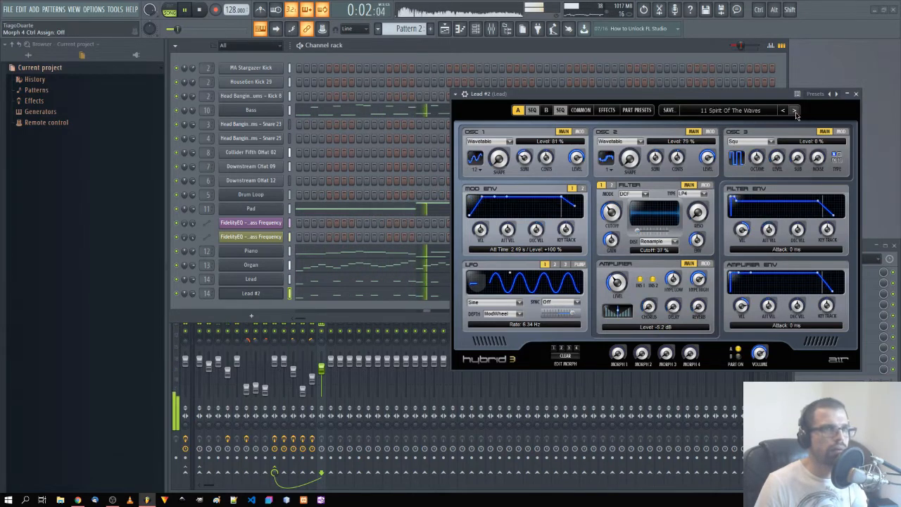
left_click(794, 110)
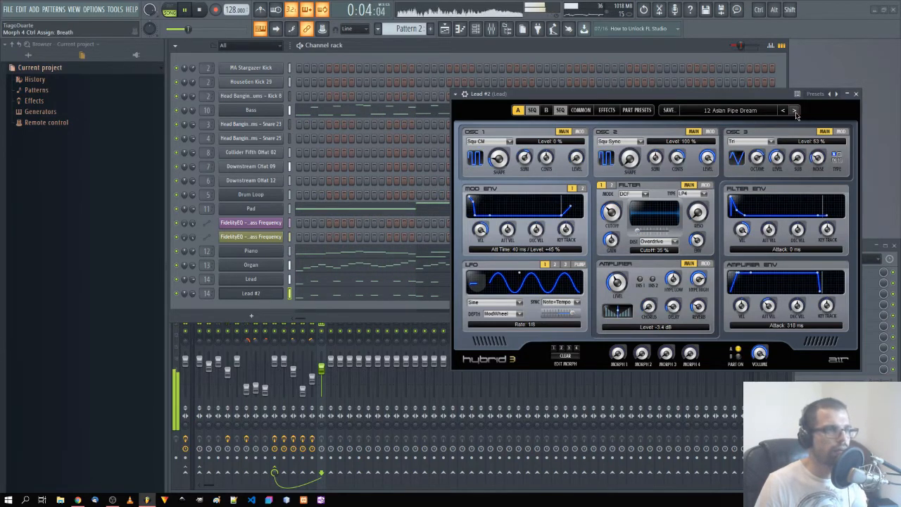
left_click(794, 110)
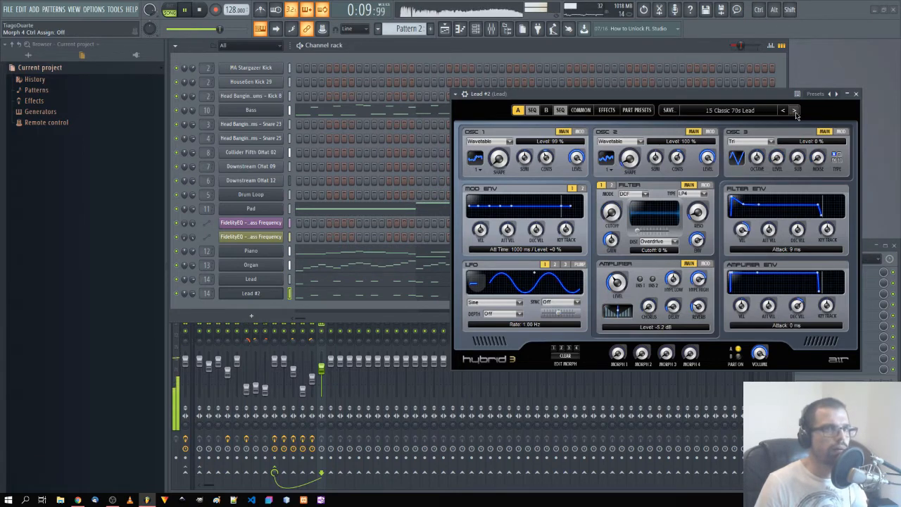
left_click(794, 110)
left_click(794, 111)
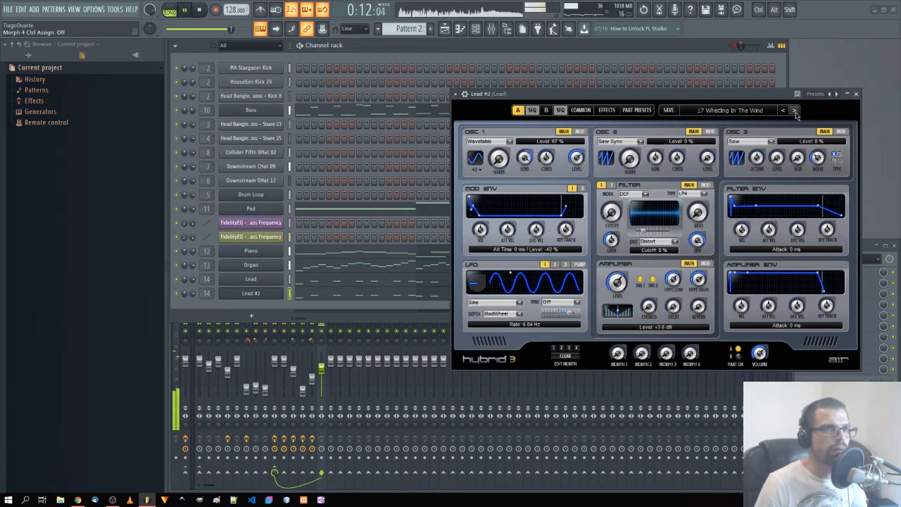
left_click(794, 111)
left_click(794, 110)
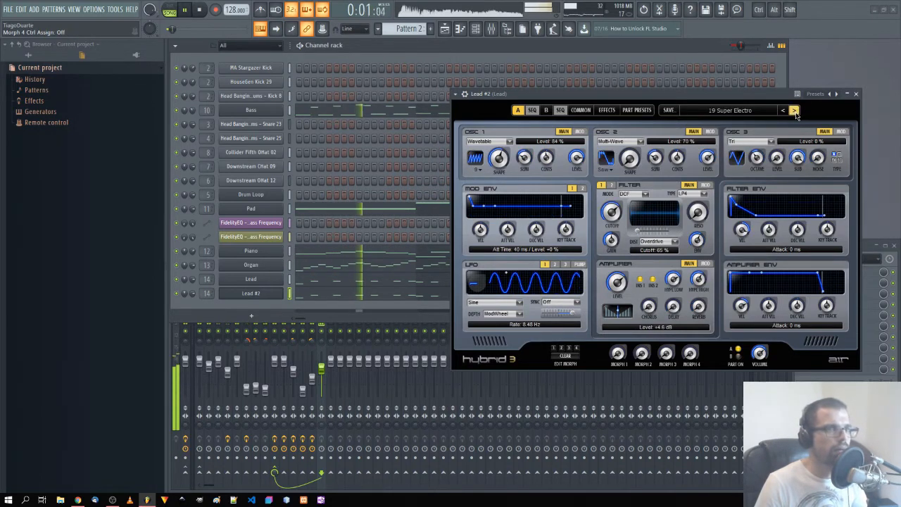
left_click(794, 110)
left_click(794, 111)
left_click(794, 111)
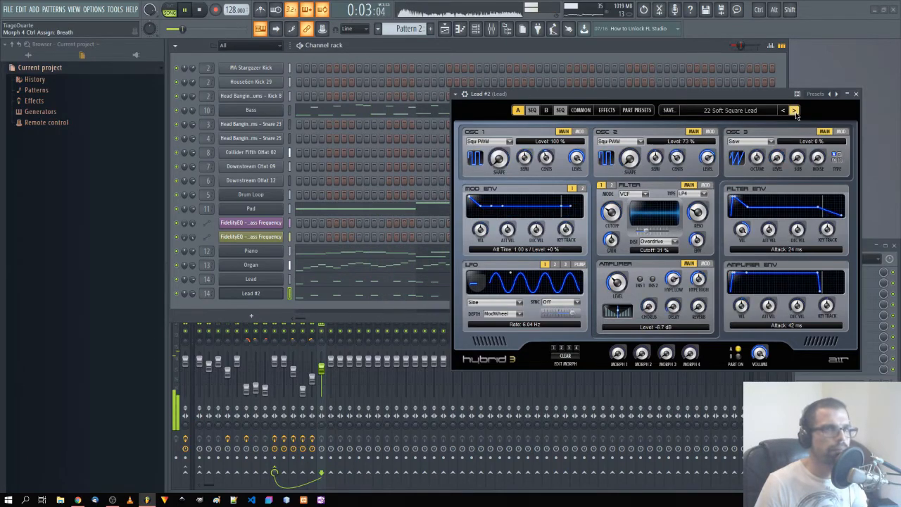
left_click(794, 110)
Step: Audition the Hard Leads presets on the Lead #2 synth during playback, from 002 Hula onward, and keep 021 Frenzy
left_click(686, 111)
mouse_move(764, 231)
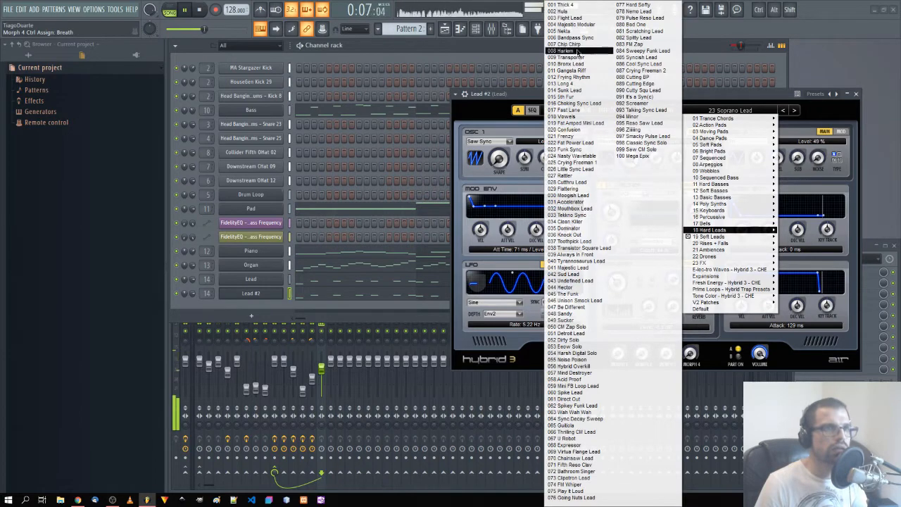
left_click(563, 11)
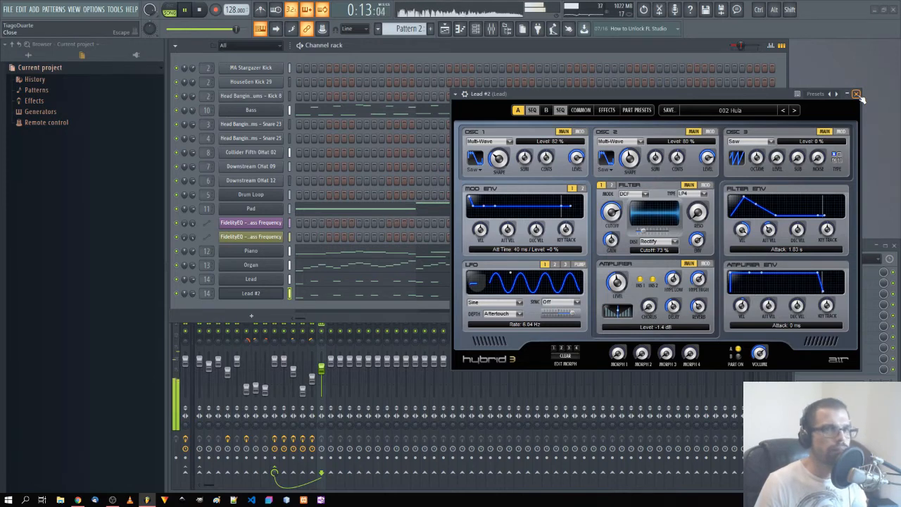
left_click(794, 111)
left_click(794, 111)
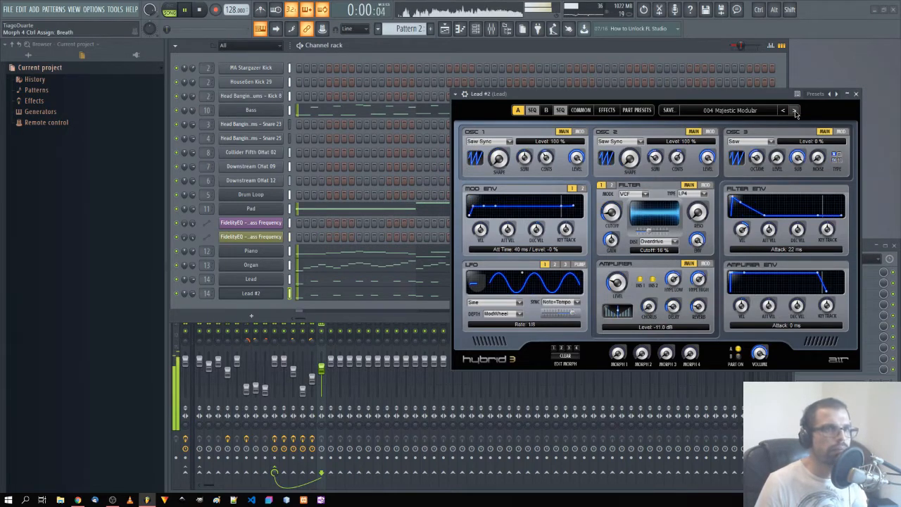
left_click(794, 111)
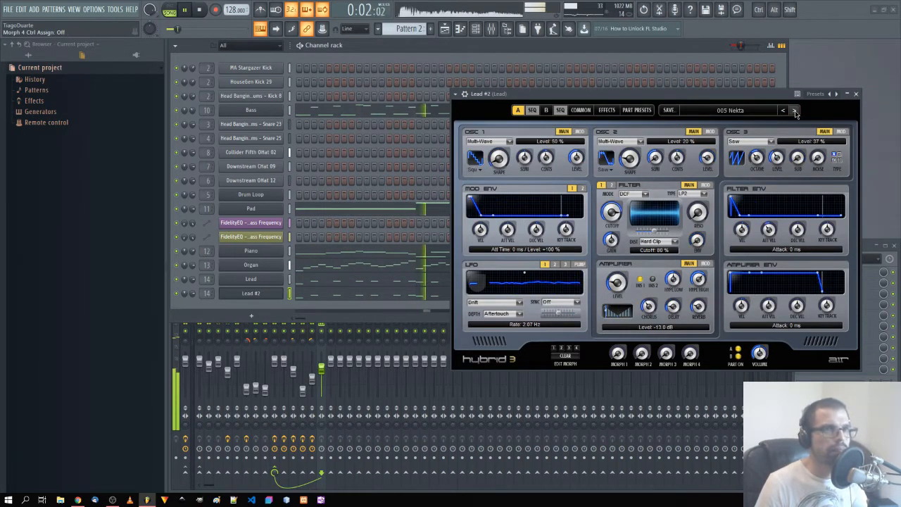
left_click(794, 111)
left_click(794, 111)
left_click(794, 111)
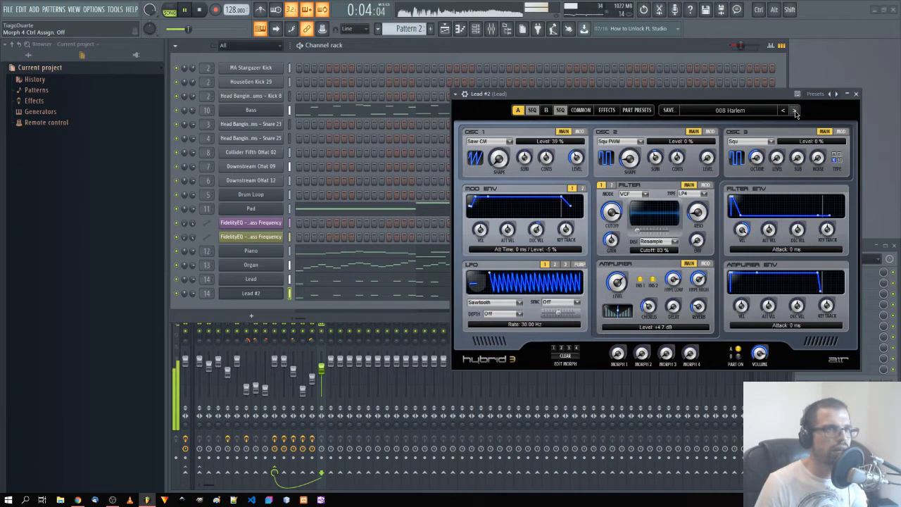
left_click(794, 111)
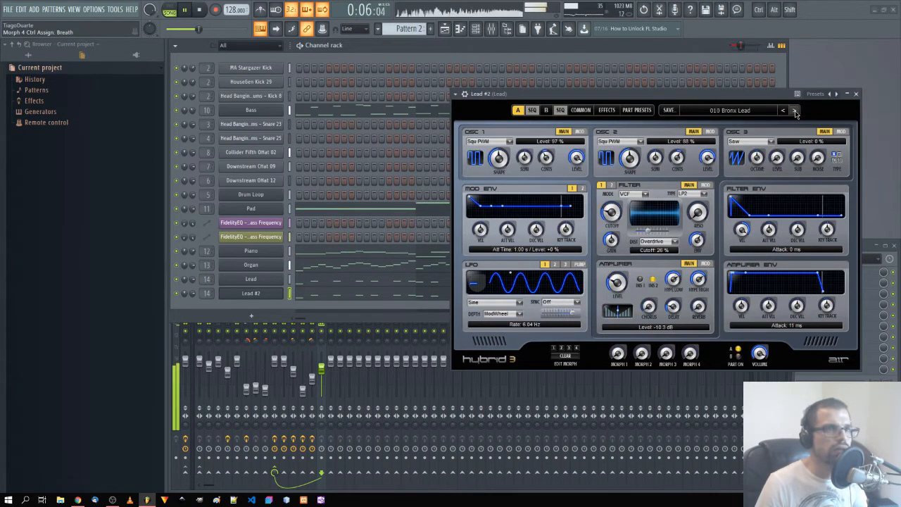
left_click(794, 111)
left_click(794, 111)
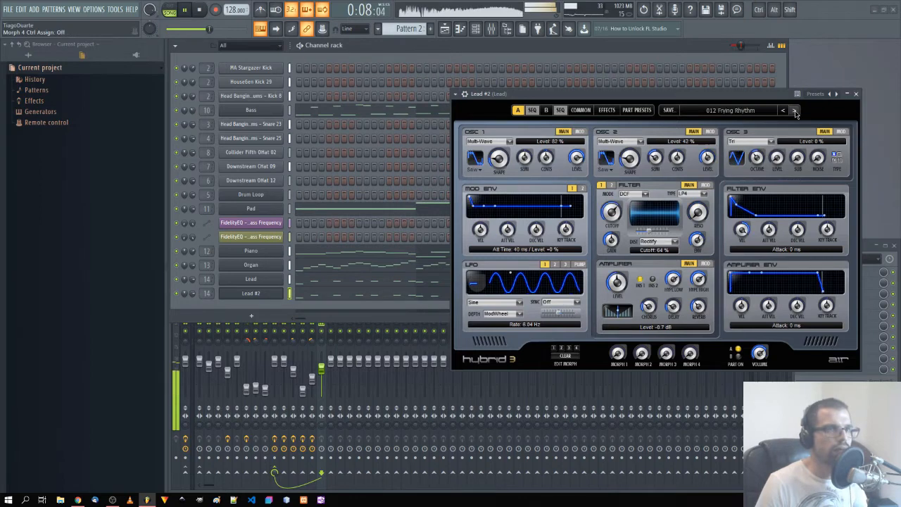
left_click(794, 111)
left_click(794, 112)
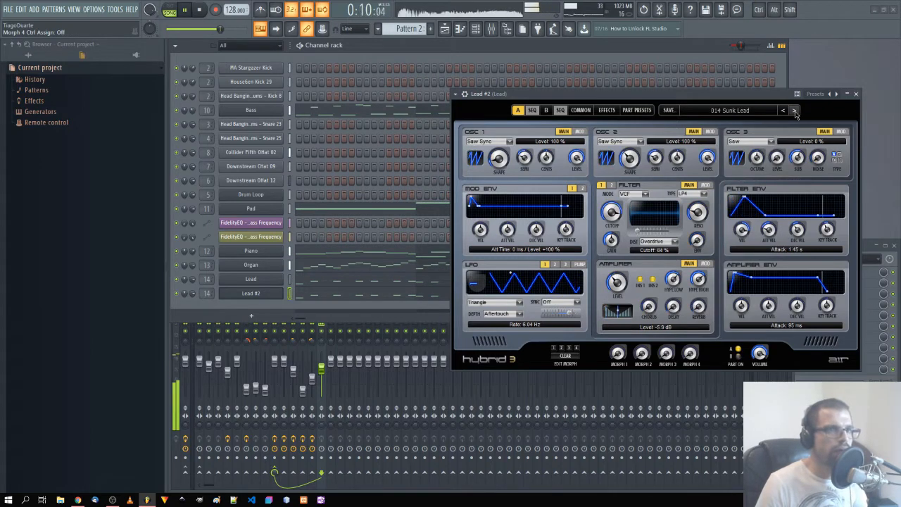
left_click(794, 111)
left_click(794, 112)
left_click(794, 111)
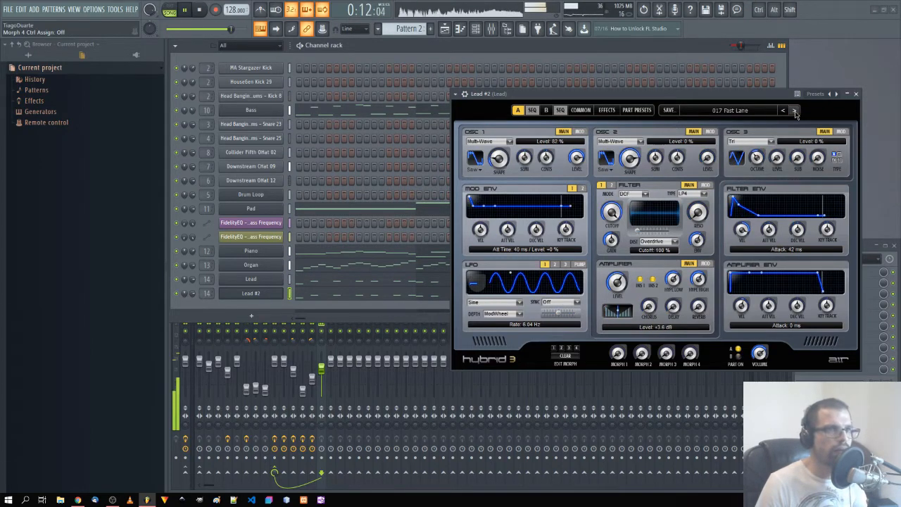
left_click(794, 111)
left_click(794, 111)
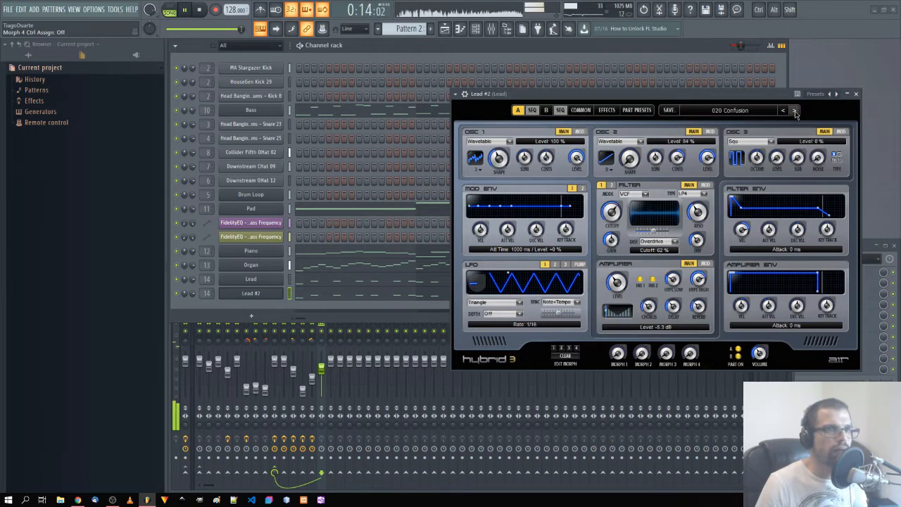
left_click(794, 111)
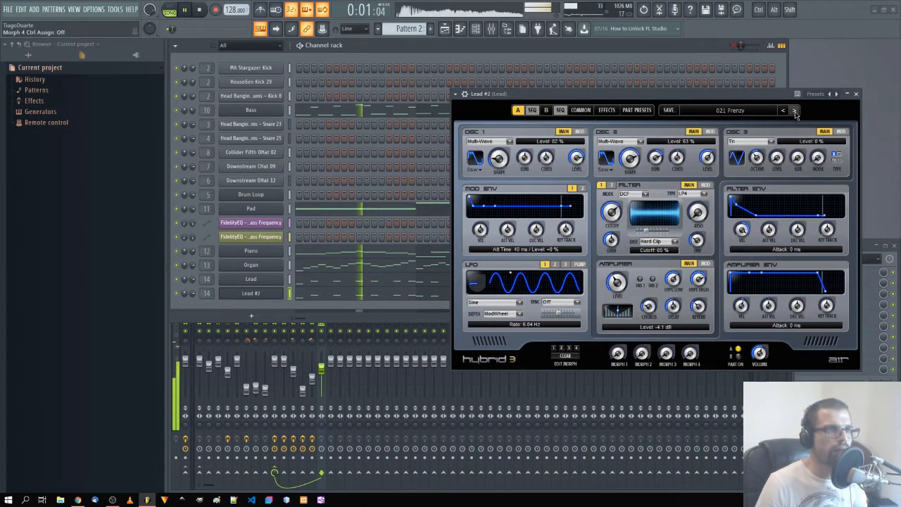
left_click(856, 94)
Step: Transpose the Lead #2 notes in the first four bars up one octave
left_click(588, 294)
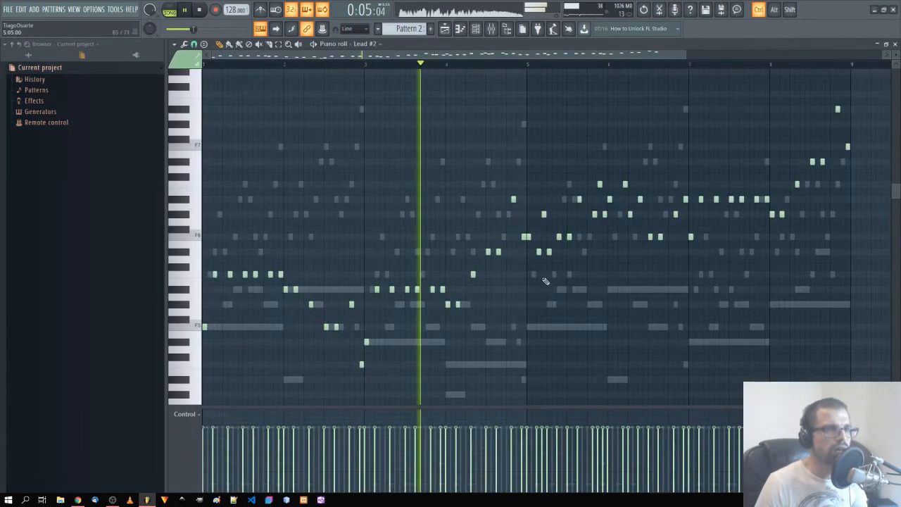
left_click_drag(519, 174, 180, 380)
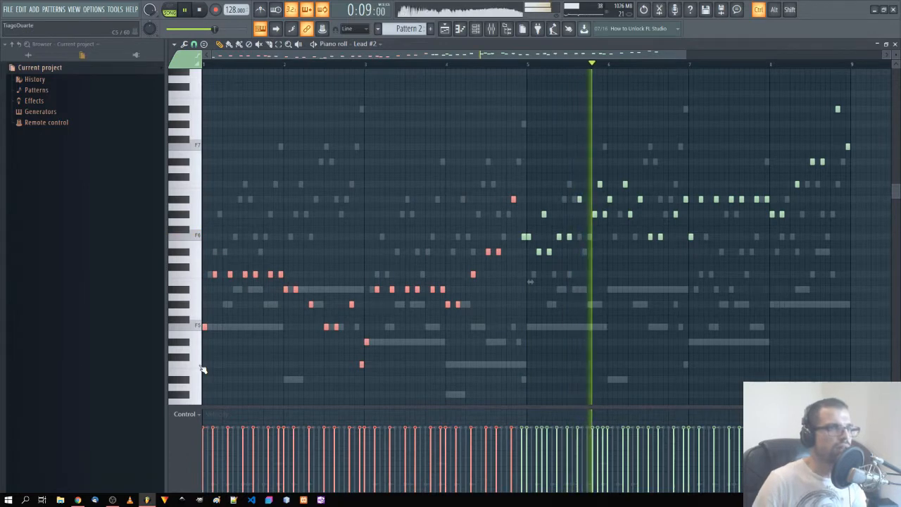
key("ctrl+Up")
left_click(408, 314)
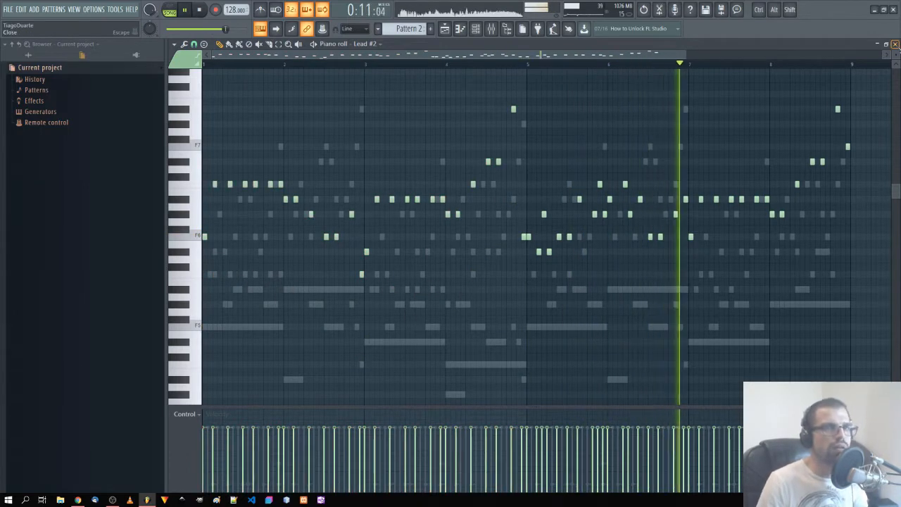
left_click(894, 44)
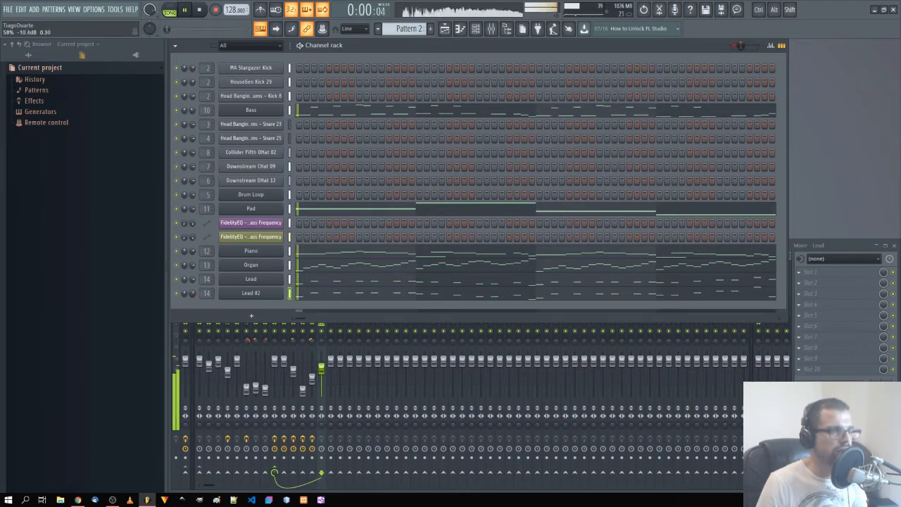
Step: Add Fruity Reeverb 2 to the first effect slot of the Lead mixer track and raise its wet level
left_click(815, 245)
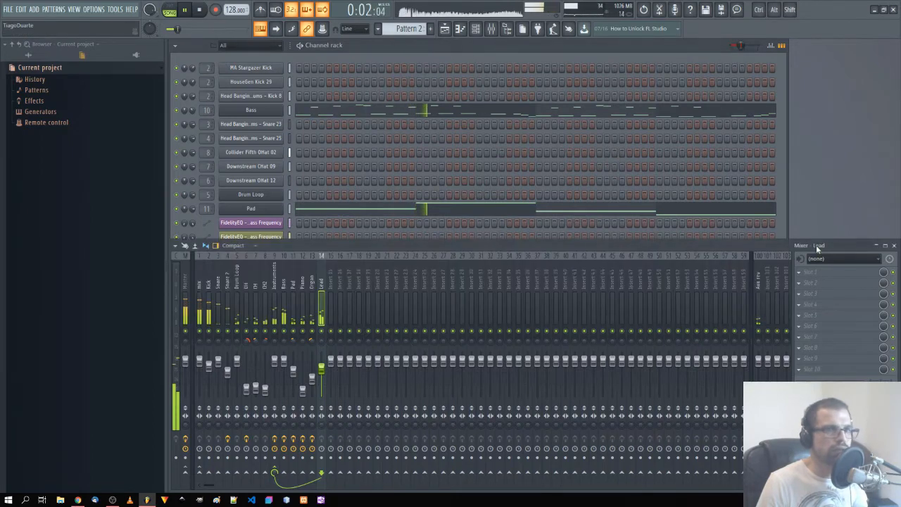
left_click(809, 272)
mouse_move(767, 337)
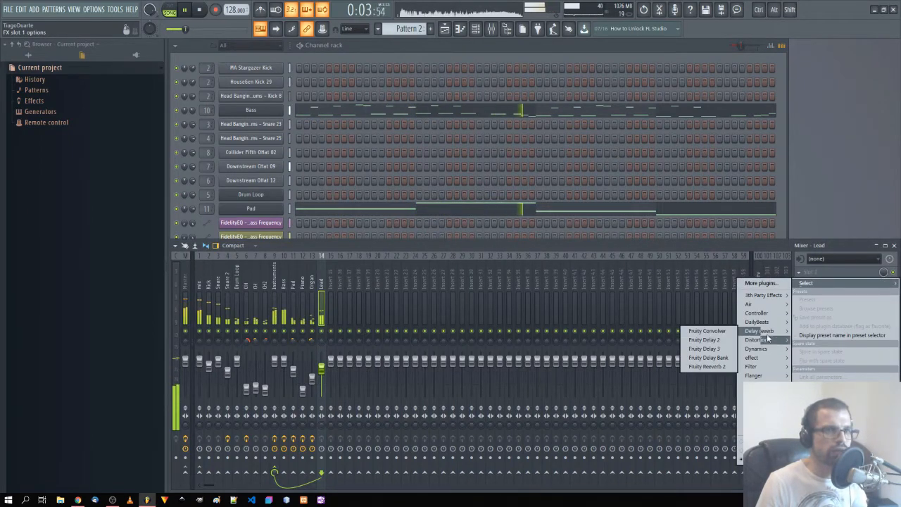
left_click(707, 366)
left_click_drag(187, 123, 334, 201)
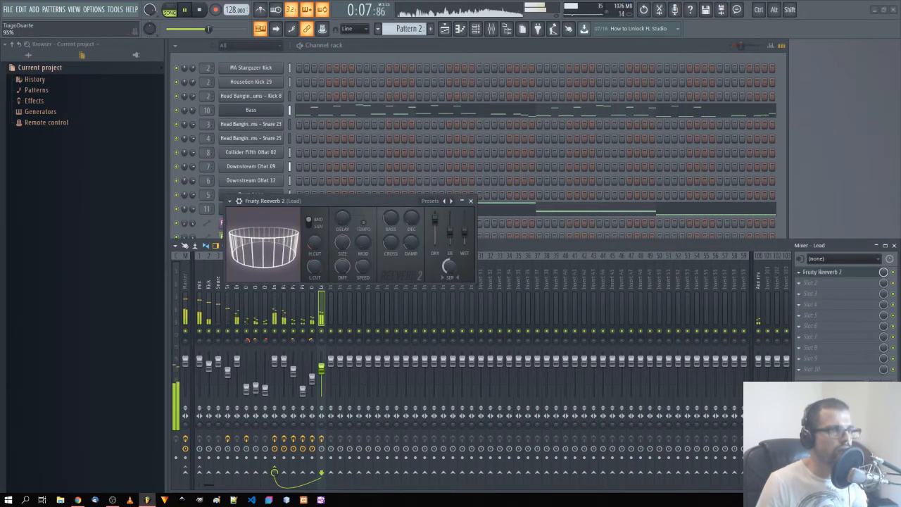
left_click_drag(465, 232, 465, 222)
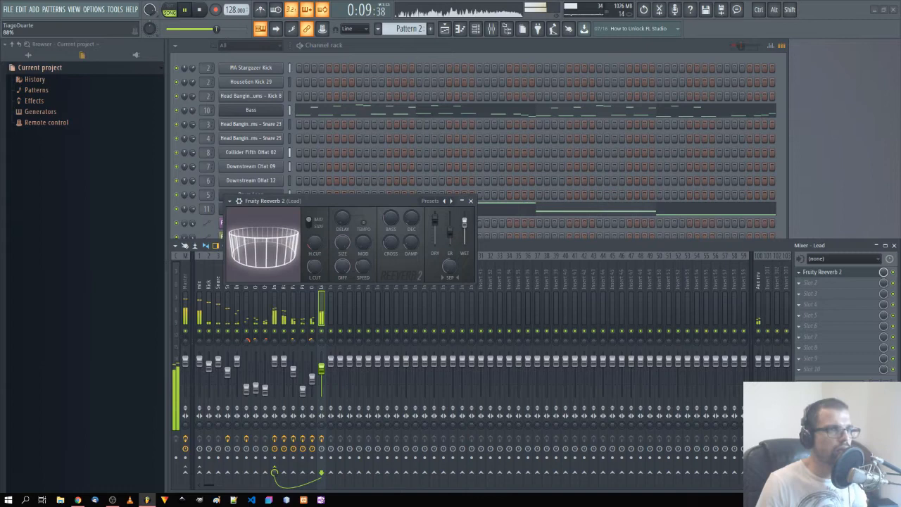
left_click(471, 201)
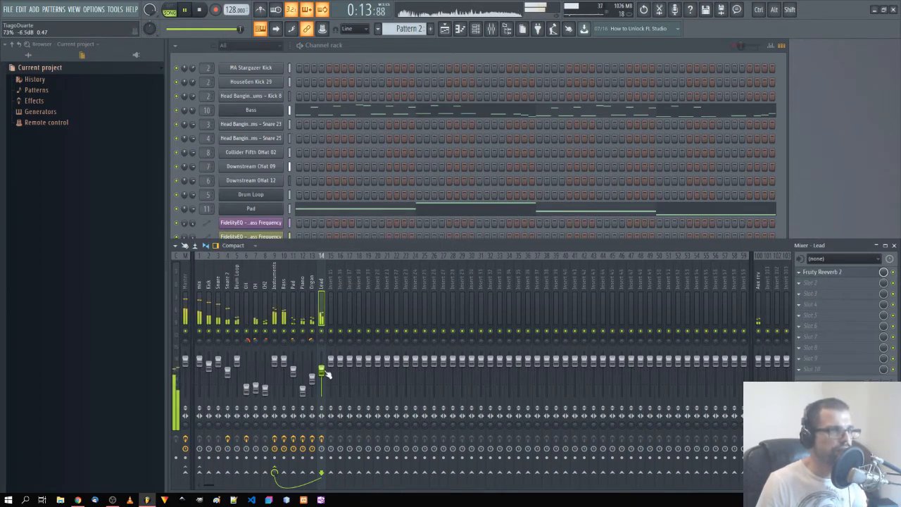
Step: Add a new Hybrid synth channel below Lead #2 and paste the lead notes into it
left_click(378, 52)
left_click(255, 316)
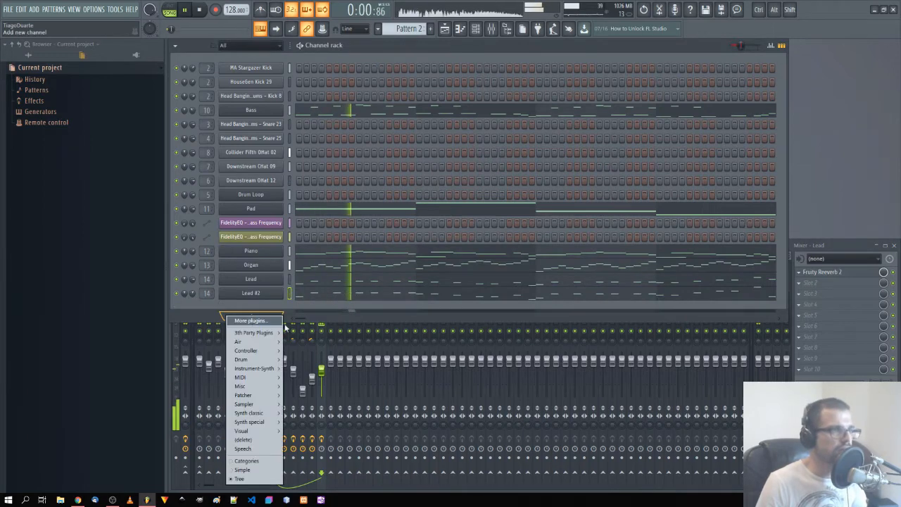
mouse_move(243, 342)
left_click(305, 350)
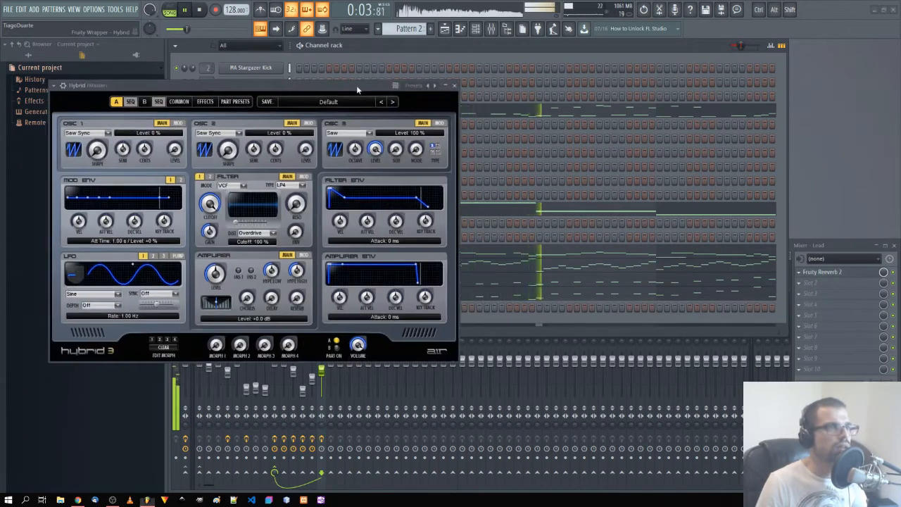
left_click_drag(356, 86, 708, 98)
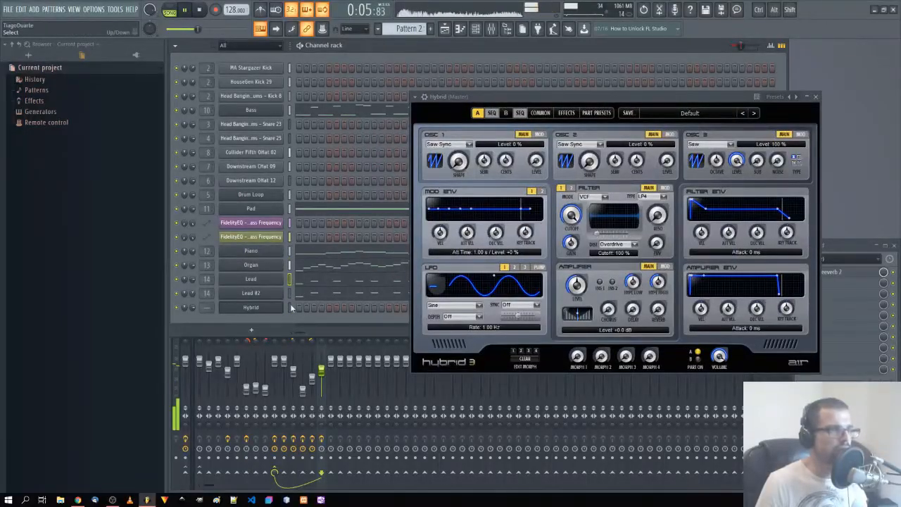
key("ctrl+v")
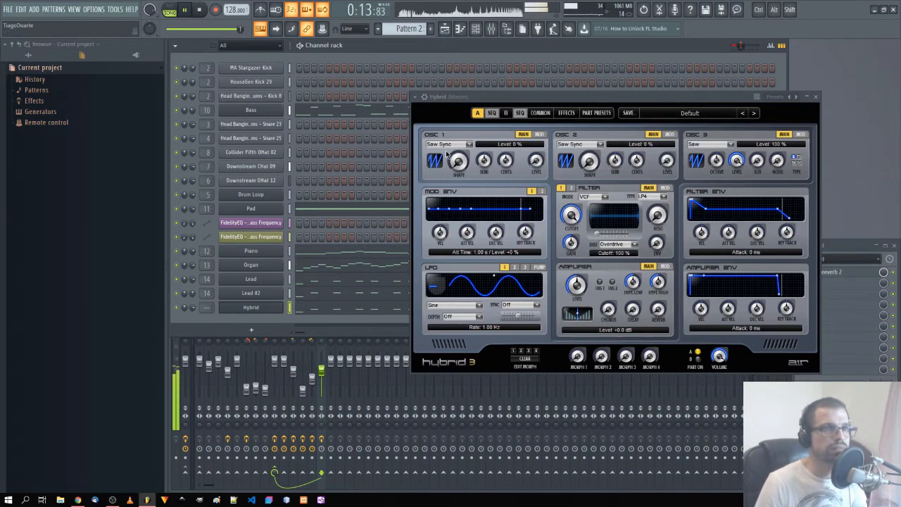
Step: Set the new Hybrid's oscillator 1 to level 73% and shape 20%, and oscillator 2 to level 63% and shape 100%
left_click_drag(536, 161, 531, 92)
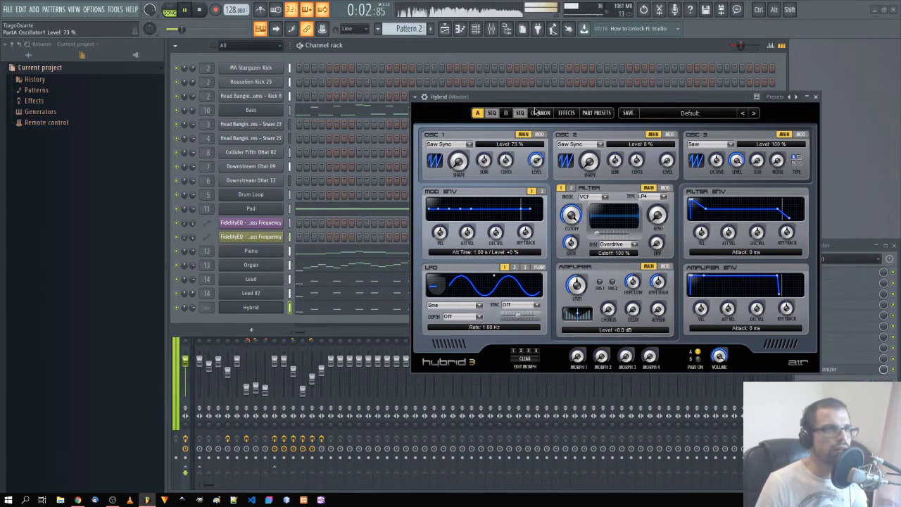
mouse_move(459, 165)
left_mouse_down()
mouse_move(467, 140)
mouse_move(463, 149)
left_mouse_up()
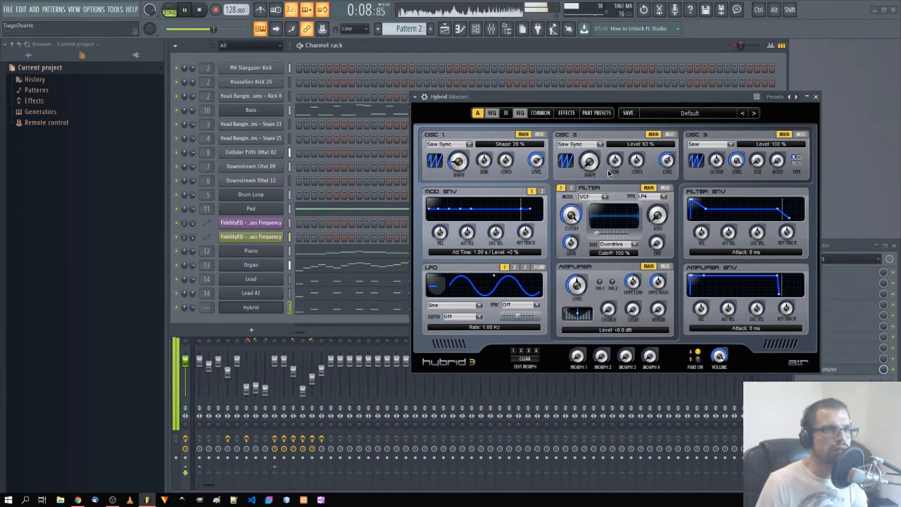
left_click_drag(587, 162, 570, 45)
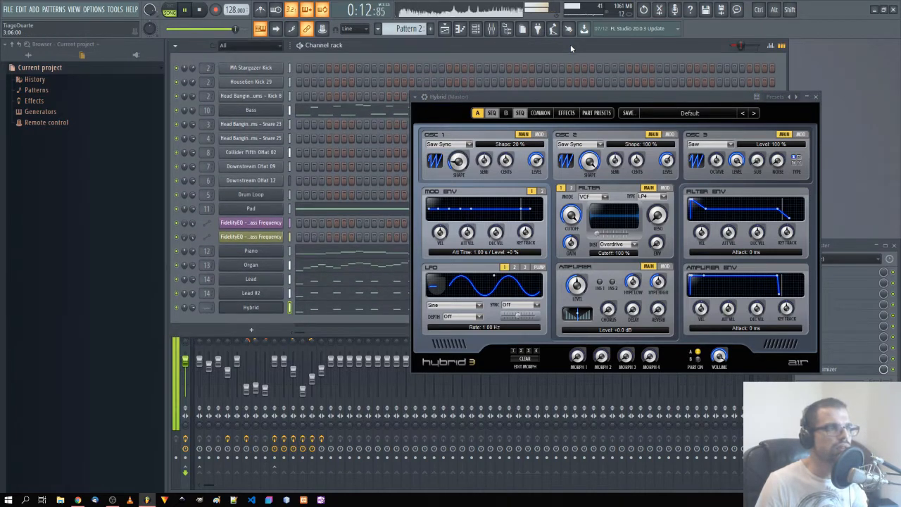
Step: Route the Hybrid channel to mixer track 14 and check oscillator 2's shape during playback, keeping it at 100%
key("space")
left_click_drag(207, 308, 207, 271)
key("space")
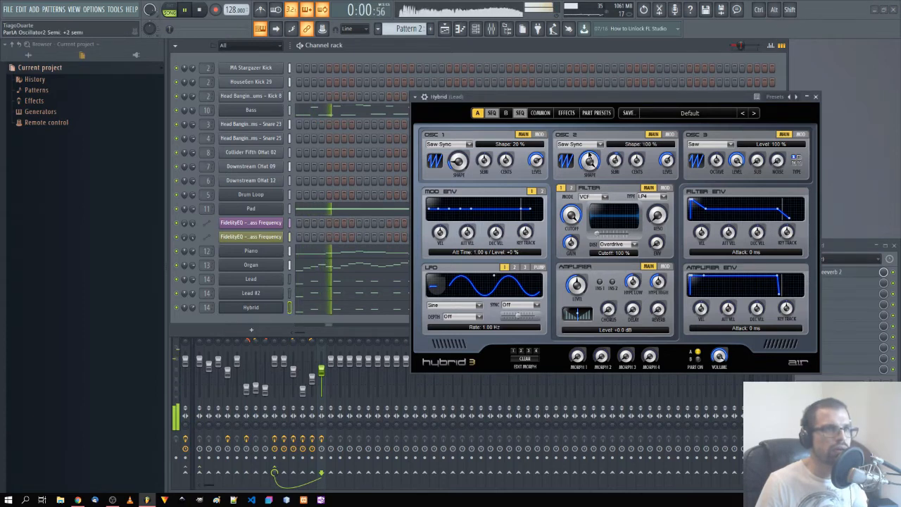
left_click_drag(590, 166, 590, 155)
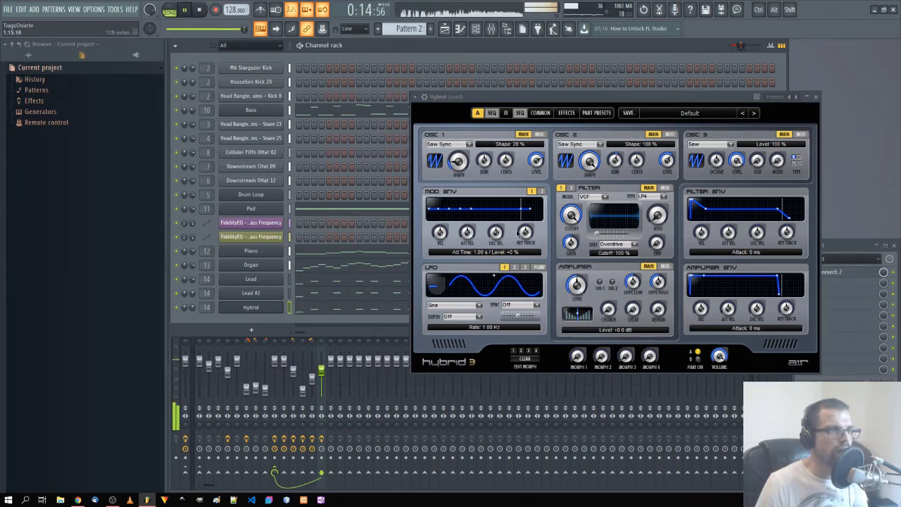
left_click(816, 97)
left_click(817, 249)
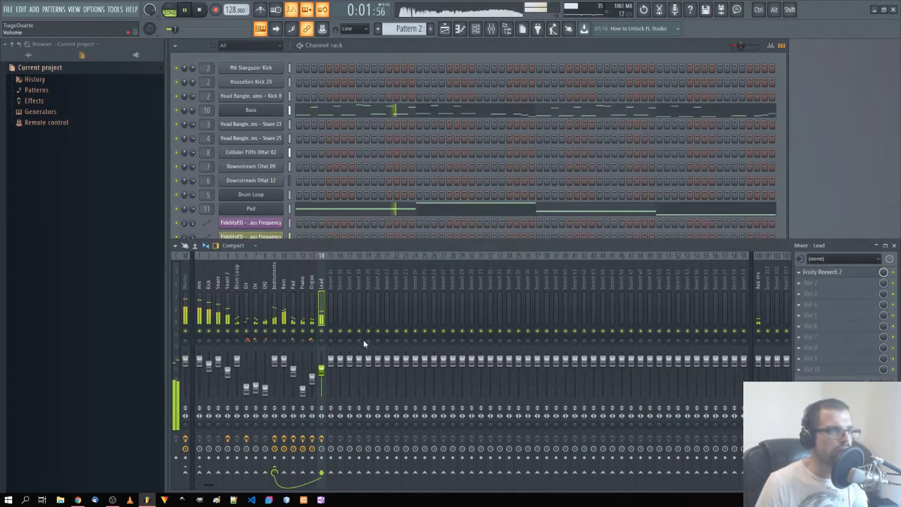
Step: Rename the Hybrid channel as Lead 3 and the Lead #2 channel as Lead 2
left_click(389, 62)
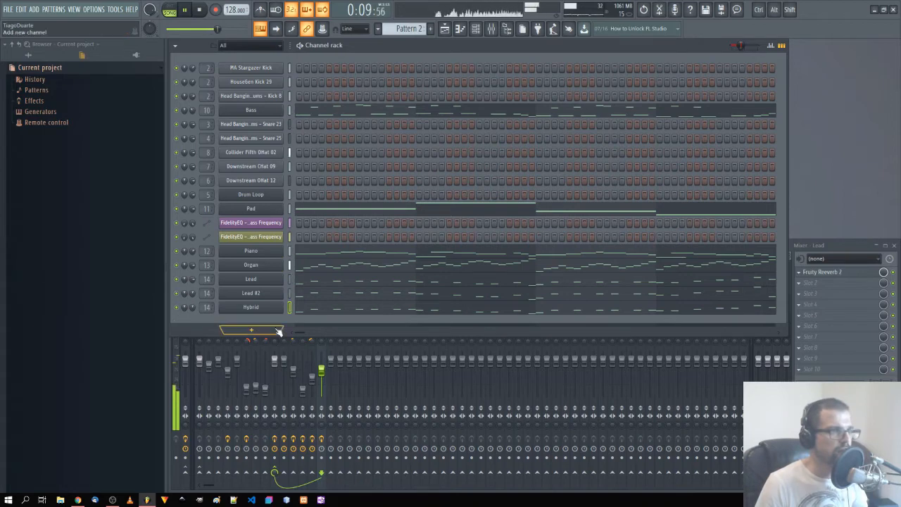
left_click(256, 314, "shift")
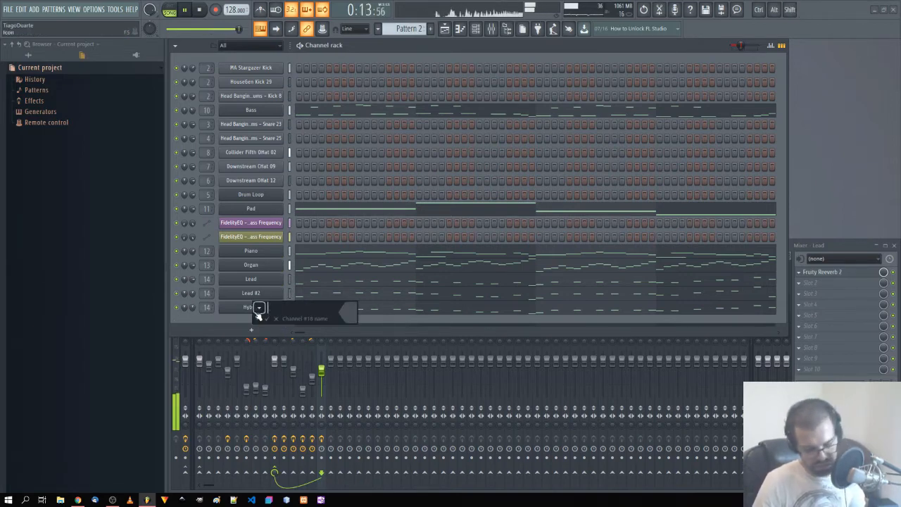
type("Lead 3")
key("Return")
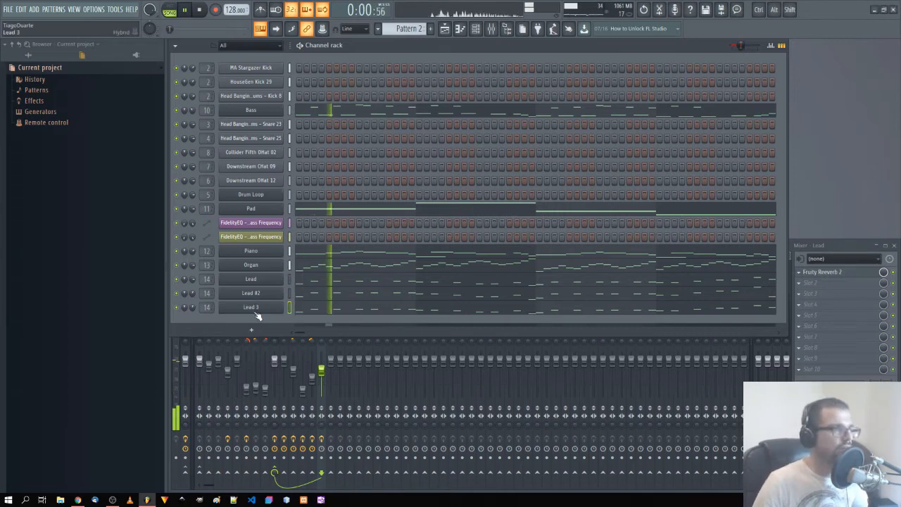
left_click(265, 293, "shift")
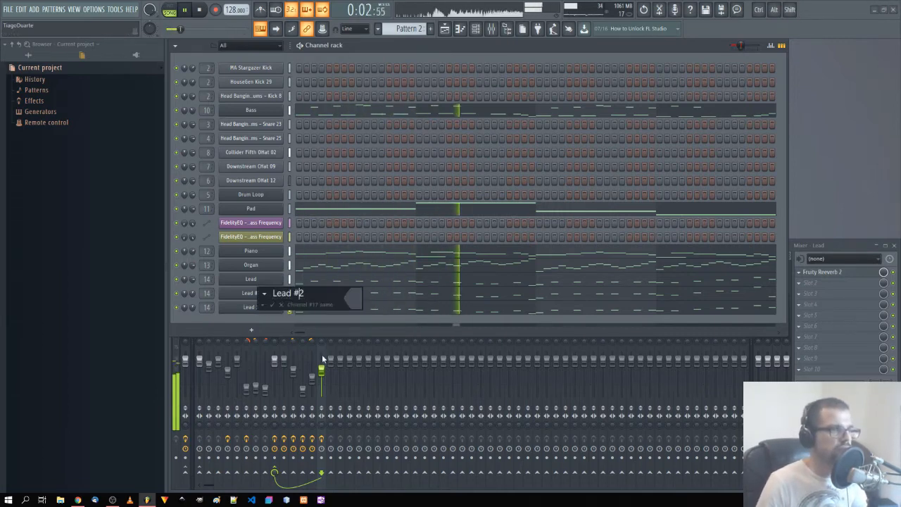
type("Lead 2")
key("Return")
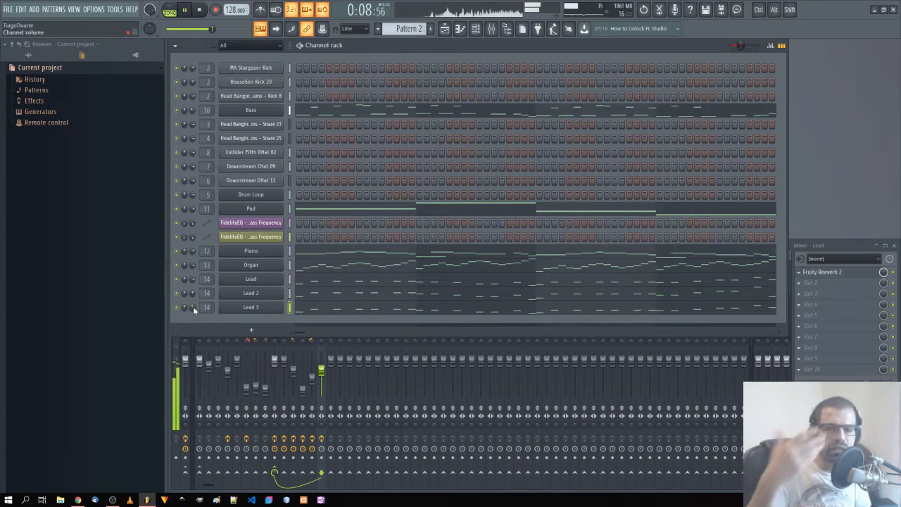
Step: Add another Hybrid synth channel below Lead 3 and paste the lead notes into it
left_click(251, 330)
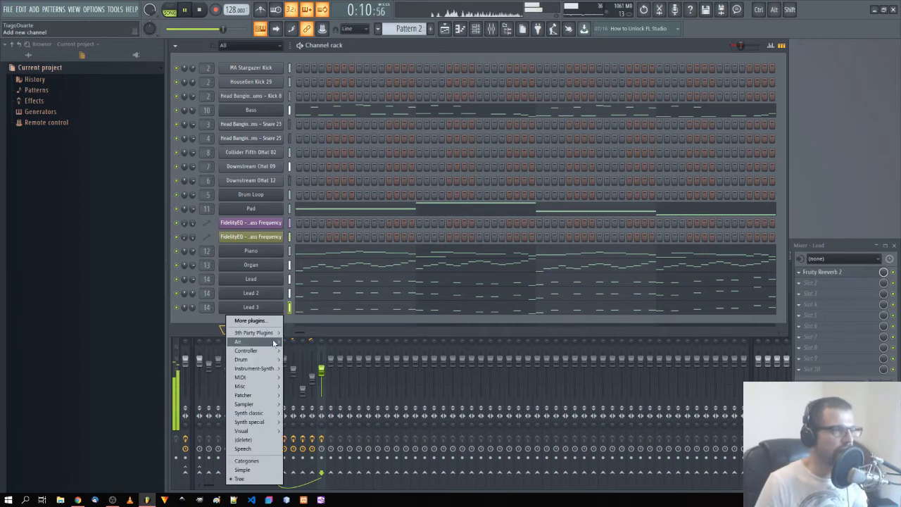
mouse_move(278, 344)
left_click(298, 359)
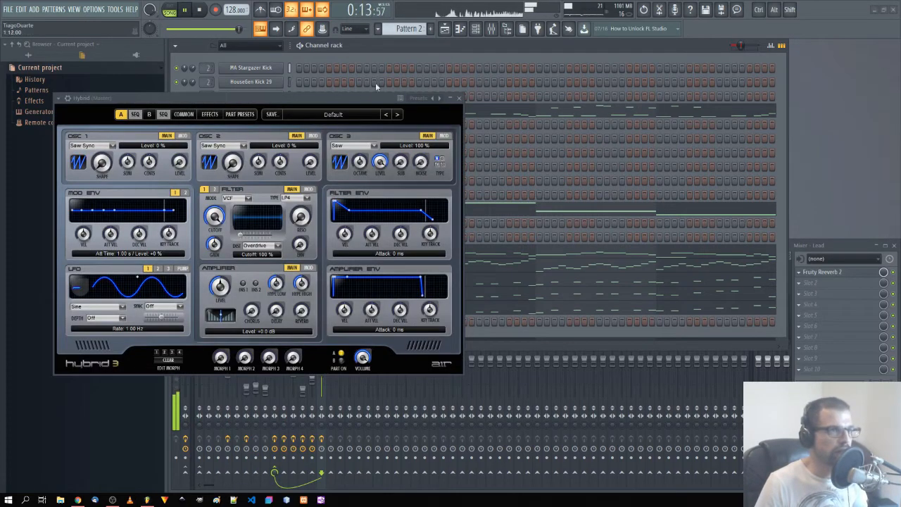
left_click_drag(351, 97, 721, 94)
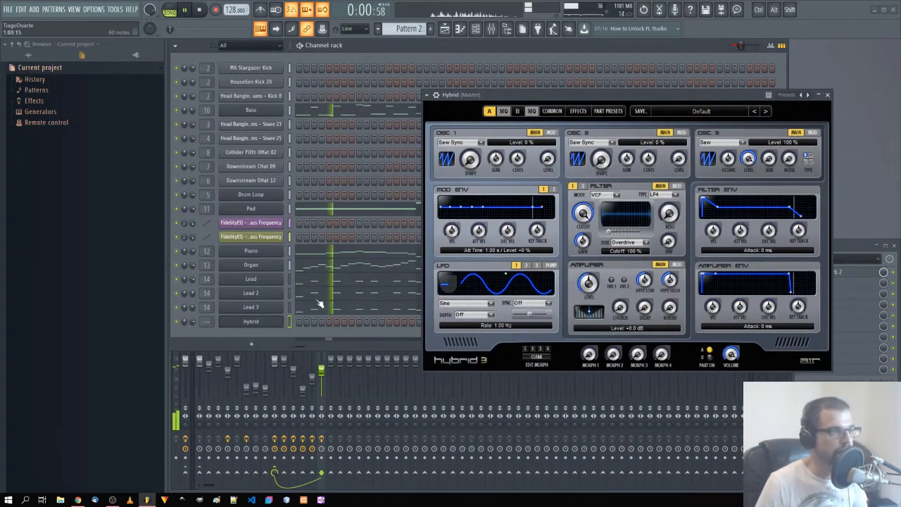
left_click(288, 323)
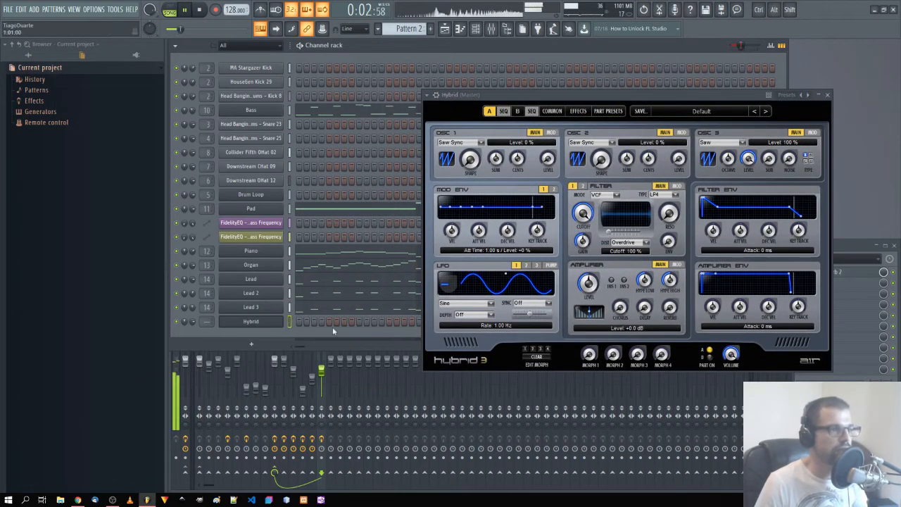
Step: Load the Hard Leads preset 100 Mega Epix in the new Hybrid
left_click(722, 109)
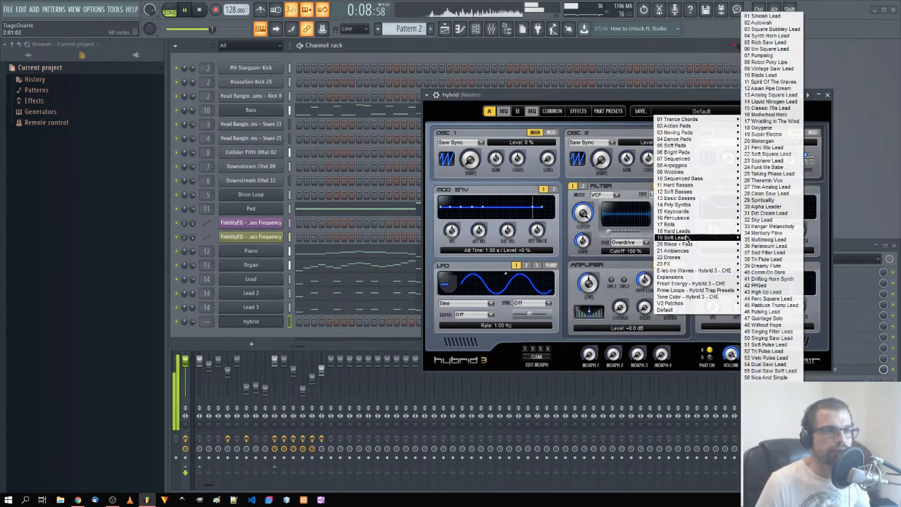
mouse_move(687, 232)
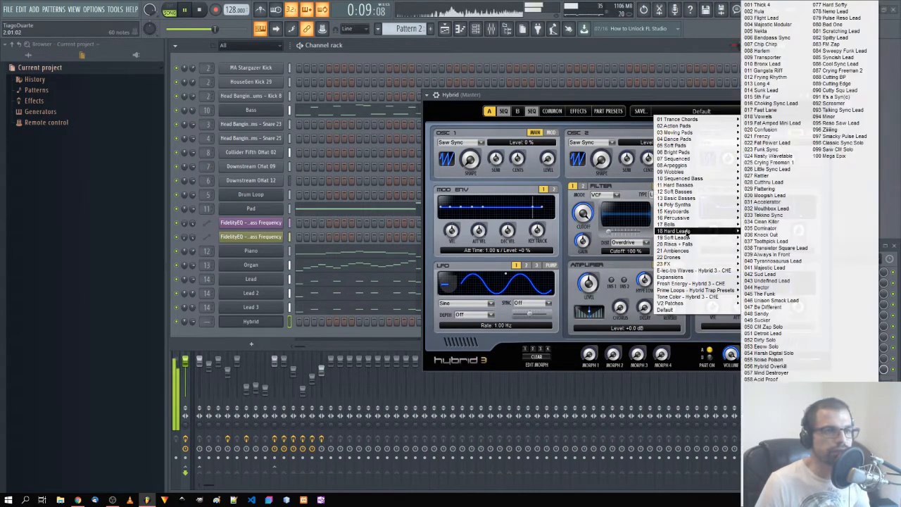
left_click(843, 152)
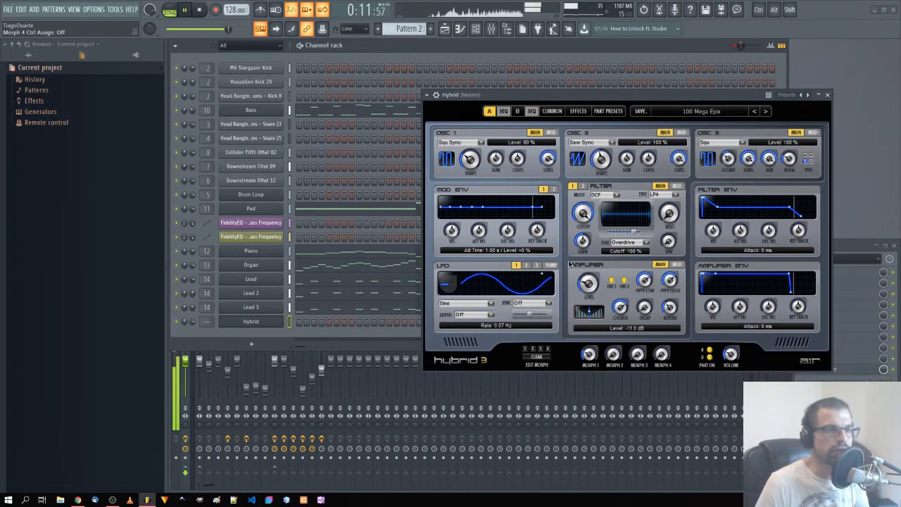
left_click(292, 332)
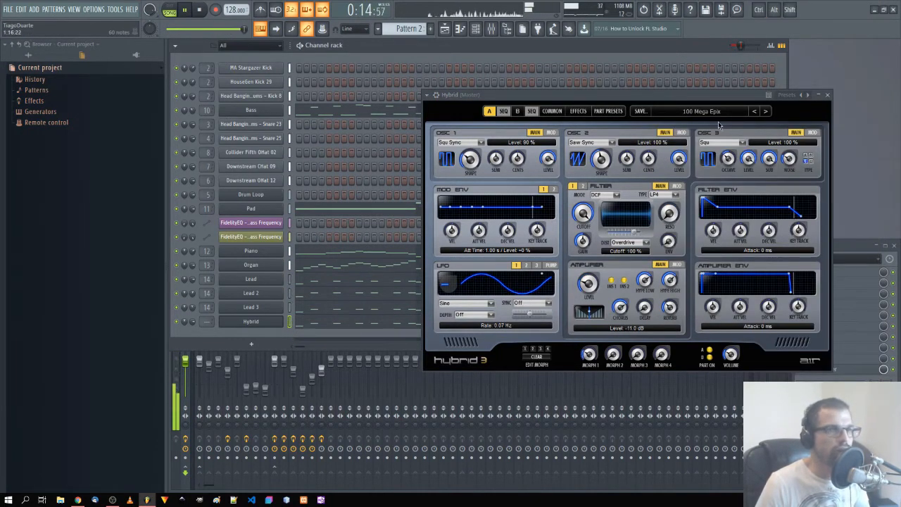
Step: Switch Hybrid to the preset 098 Classic Sync Solo and route its channel to mixer track 14
left_click(754, 111)
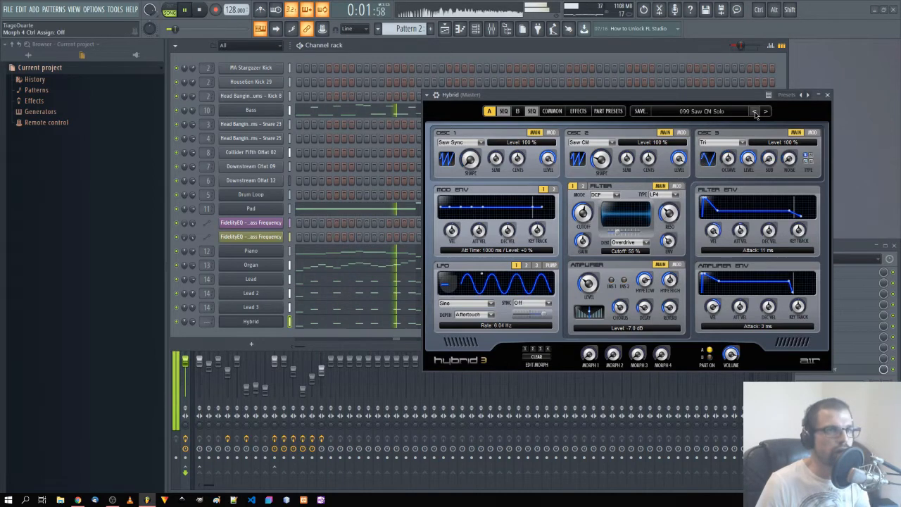
left_click(753, 112)
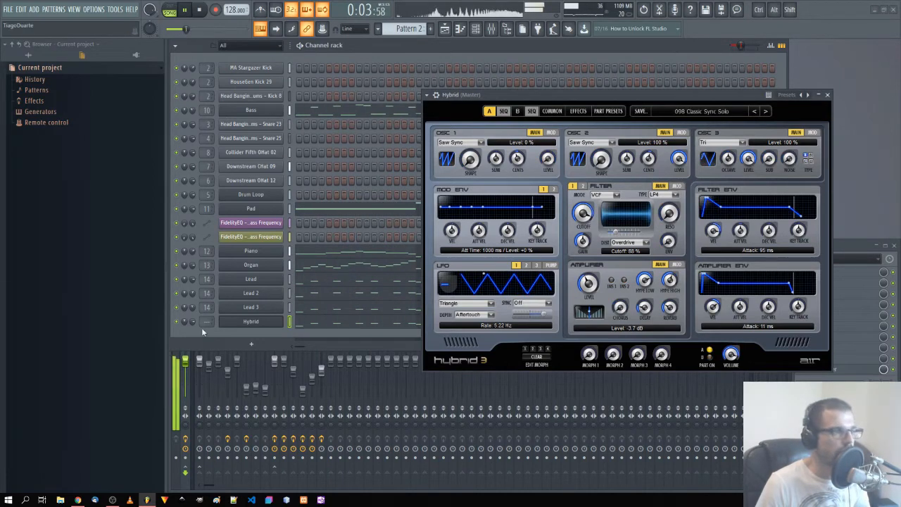
left_click_drag(207, 321, 207, 287)
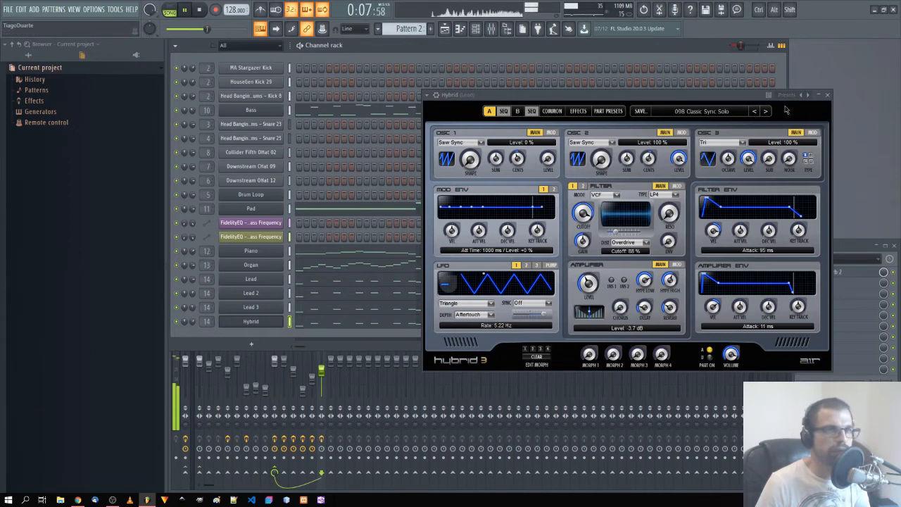
Step: Audition Hybrid's Hard Leads presets backwards one by one during playback, from 097 Smacky Pulse Lead to 062 Spikey Funk Lead
left_click(754, 112)
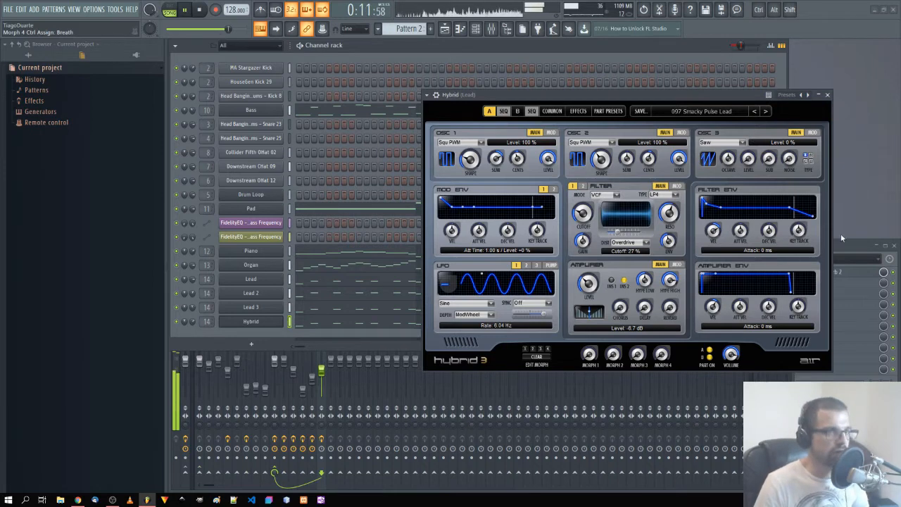
left_click(434, 394)
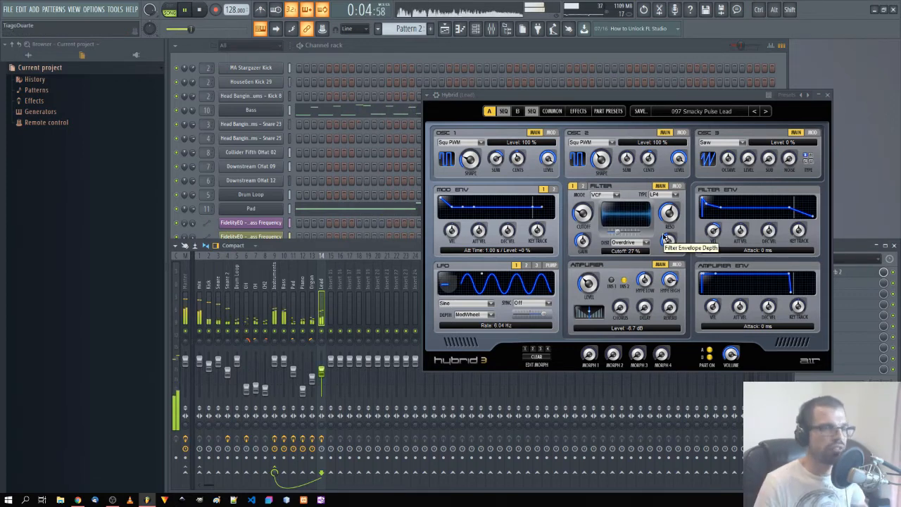
left_click(754, 111)
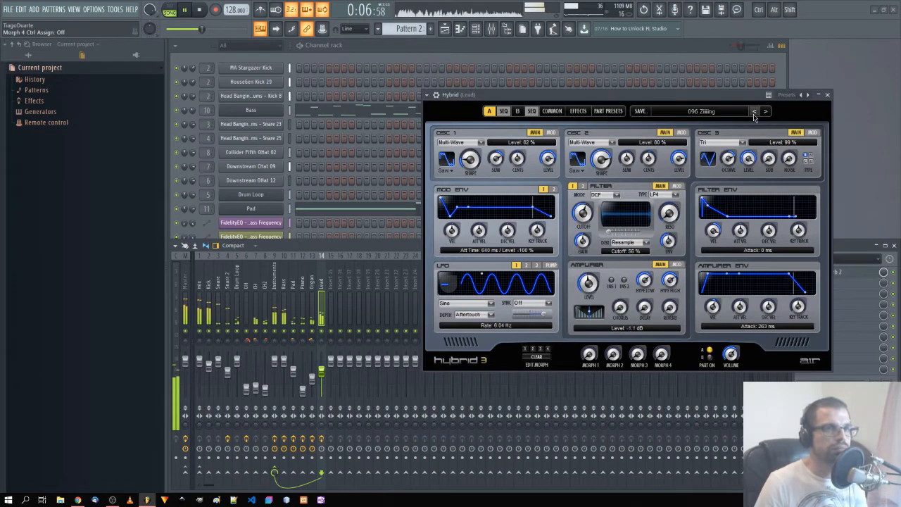
left_click(754, 112)
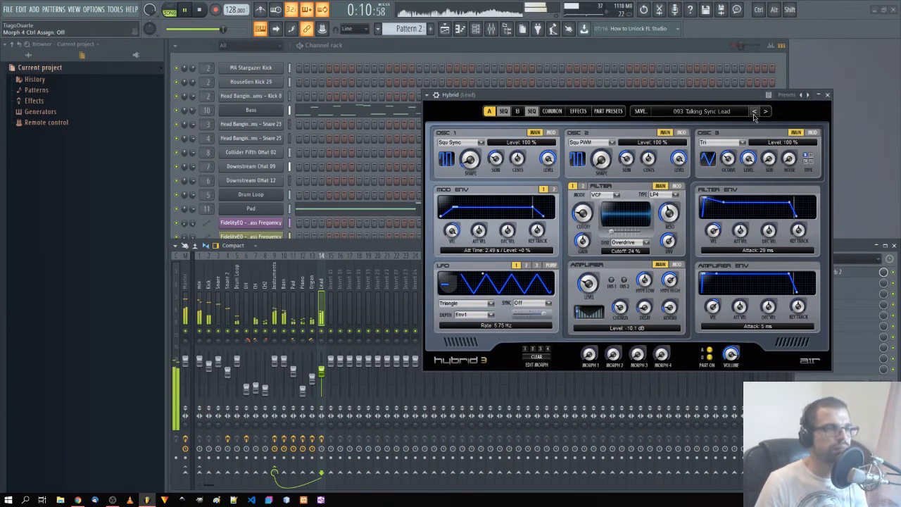
left_click(754, 113)
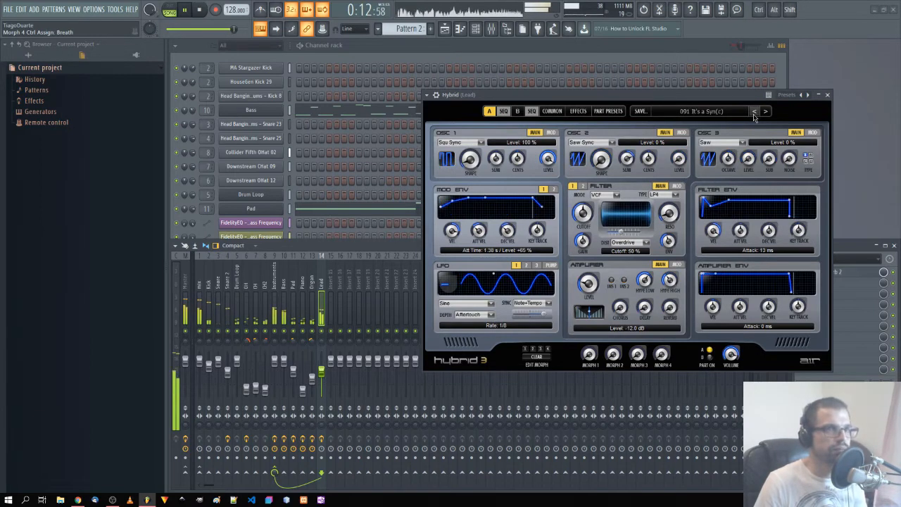
left_click(753, 112)
left_click(754, 112)
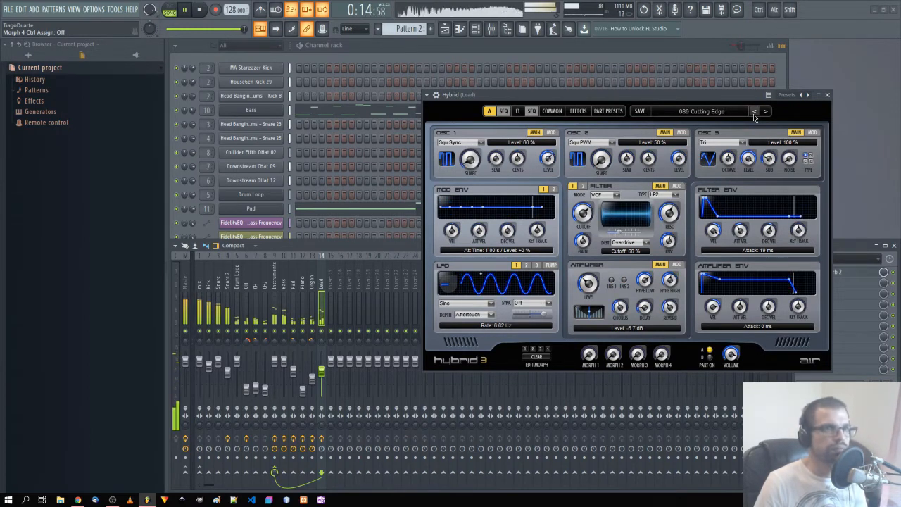
left_click(754, 113)
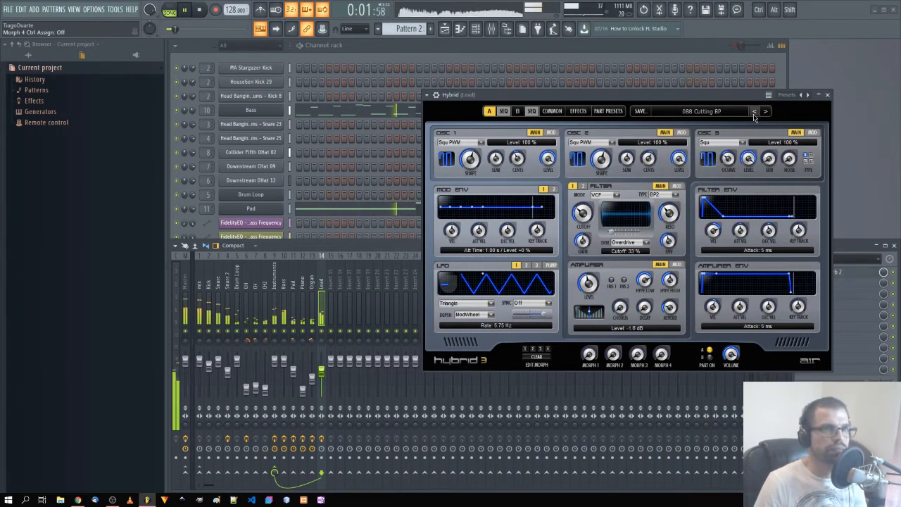
left_click(754, 112)
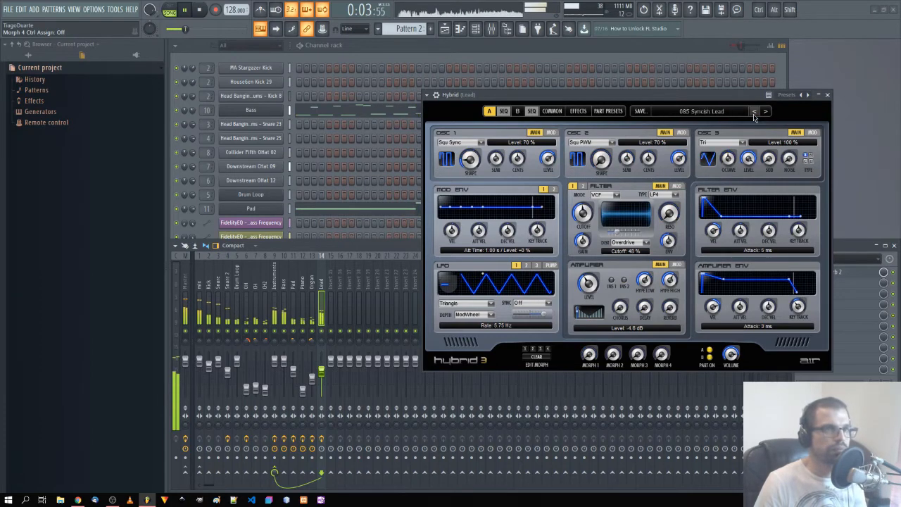
left_click(754, 113)
left_click(754, 113)
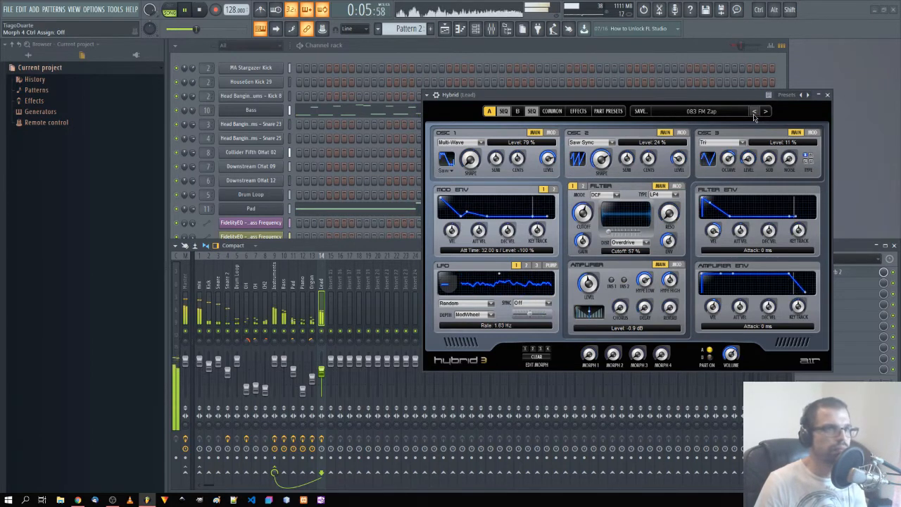
left_click(754, 112)
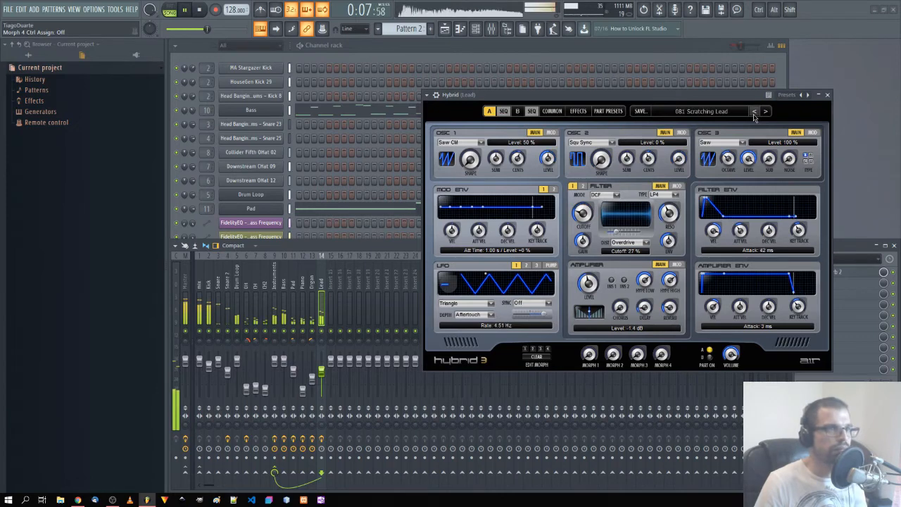
left_click(753, 112)
left_click(754, 113)
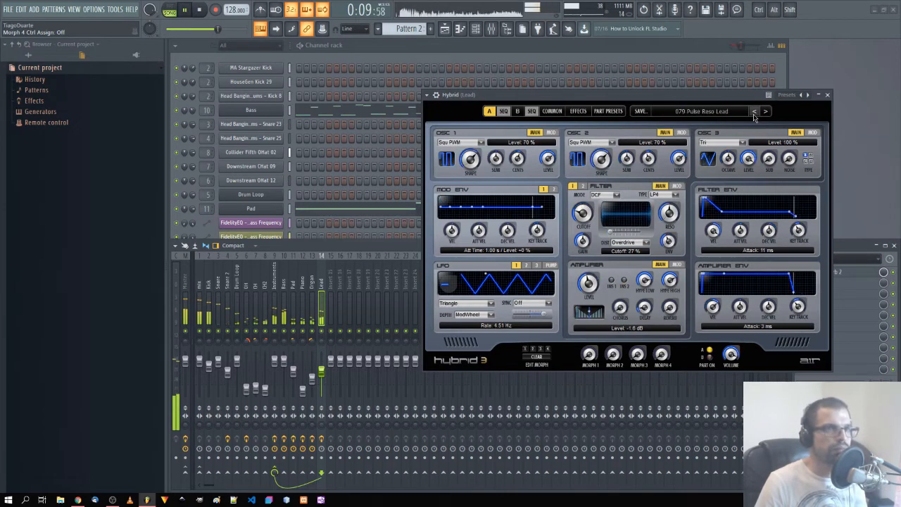
left_click(753, 112)
left_click(753, 113)
left_click(754, 113)
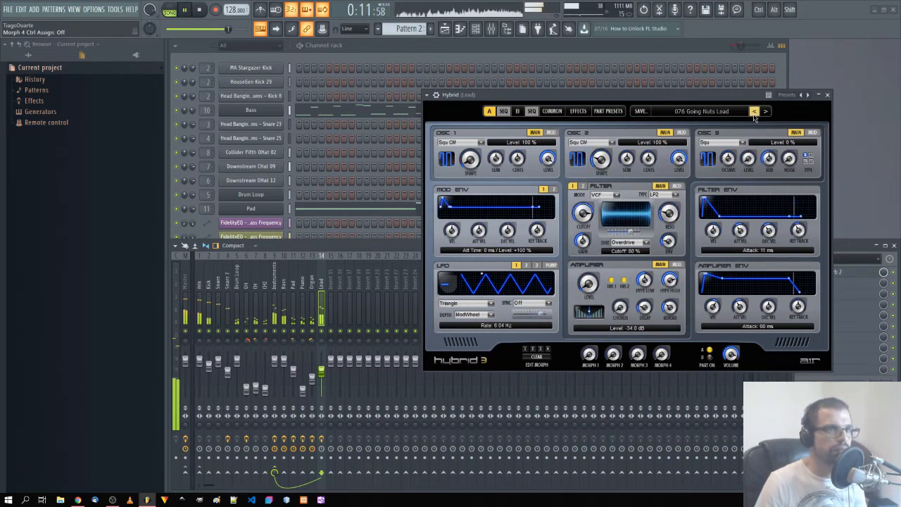
left_click(753, 113)
left_click(753, 113)
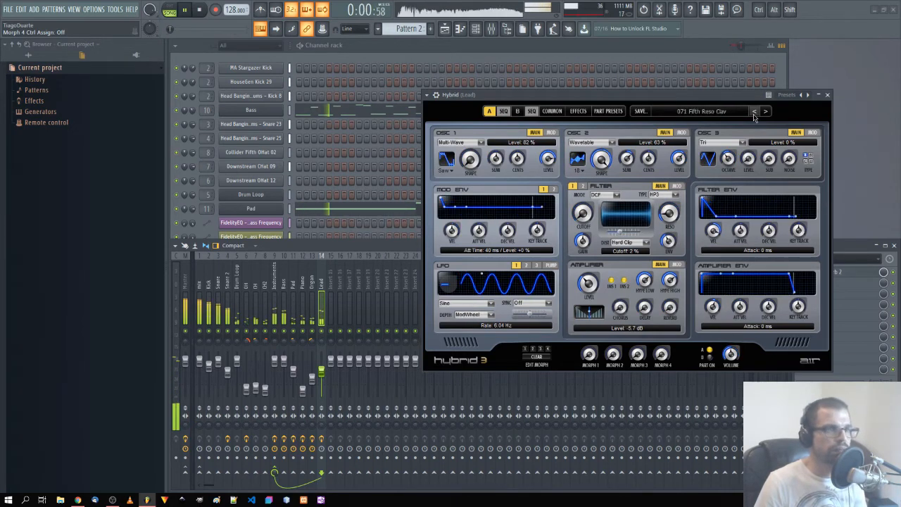
left_click(754, 112)
left_click(753, 113)
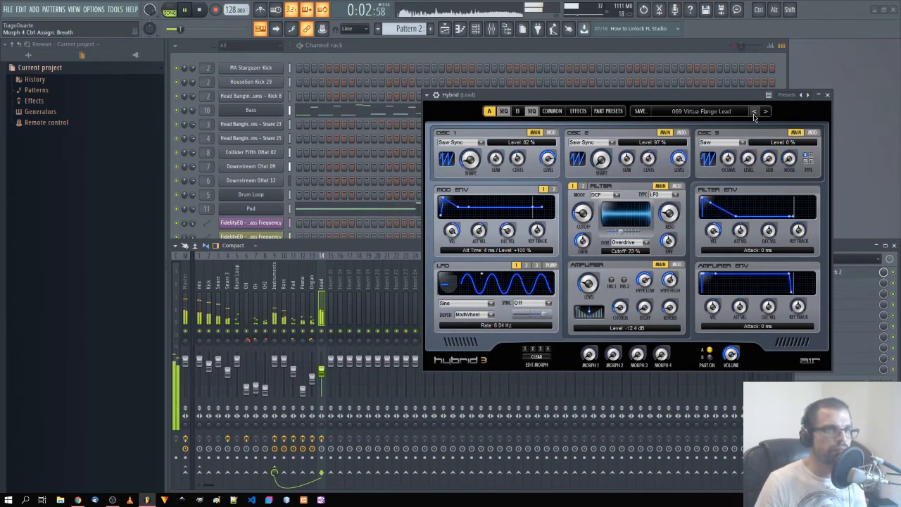
left_click(754, 113)
left_click(753, 112)
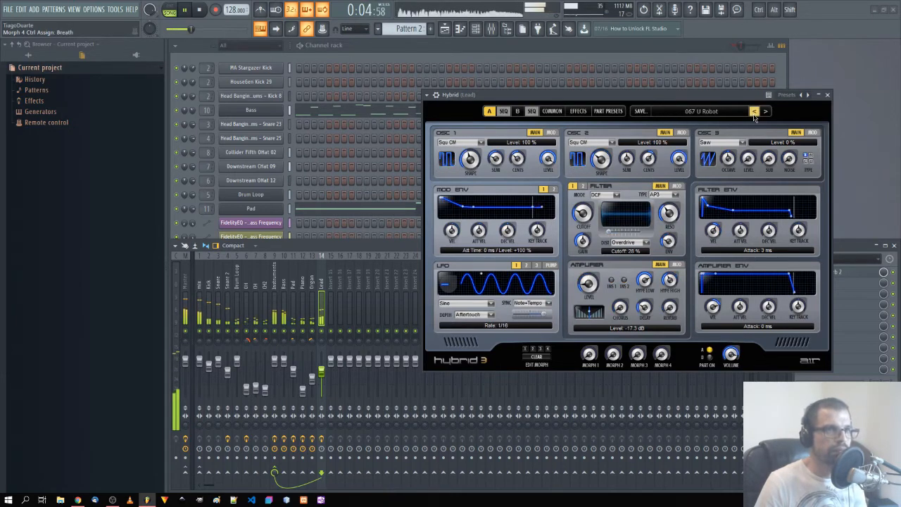
left_click(754, 112)
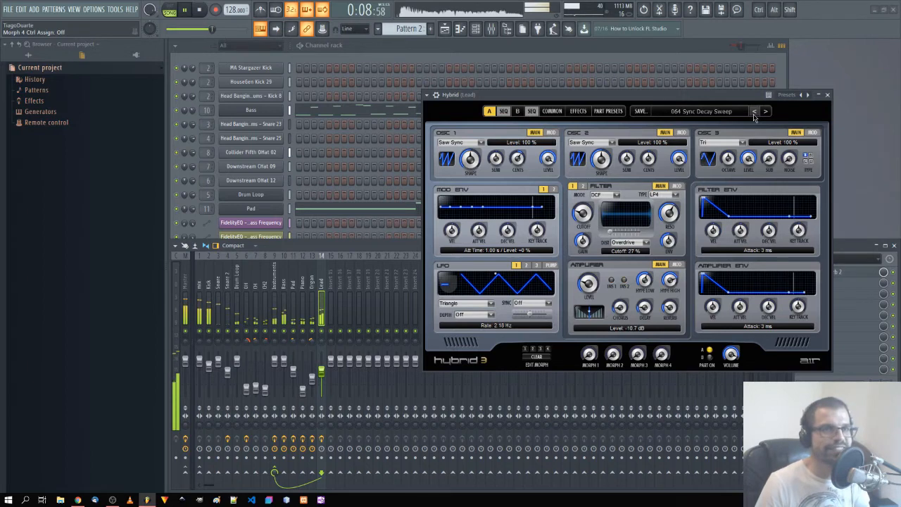
left_click(753, 112)
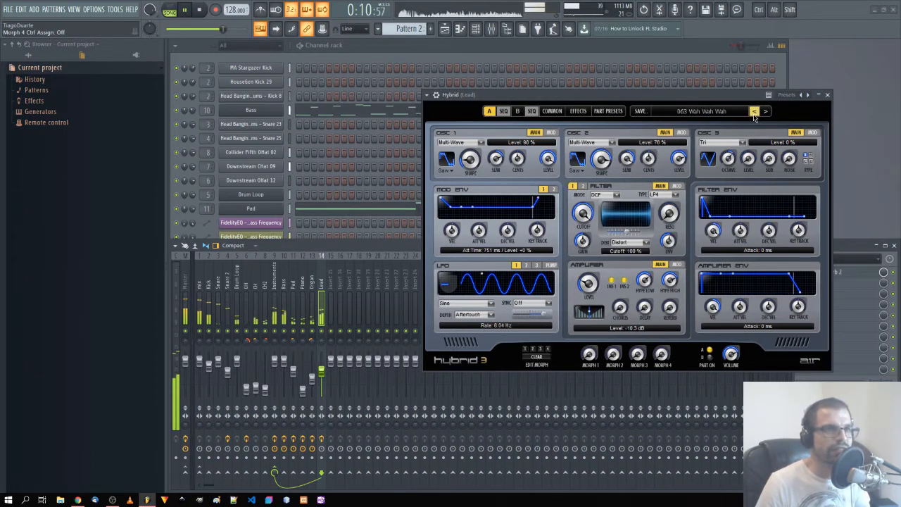
left_click(754, 112)
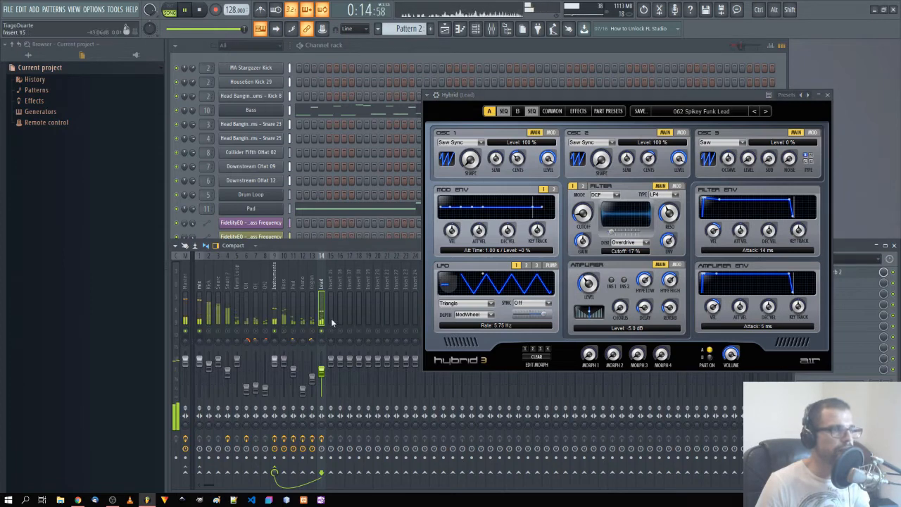
Step: Load 001 Lucky Luke from Hybrid's E-lec-tro Waves bank, advance to 002 Jolly Jumper, and unsolo the Lead mixer track
left_click(686, 111)
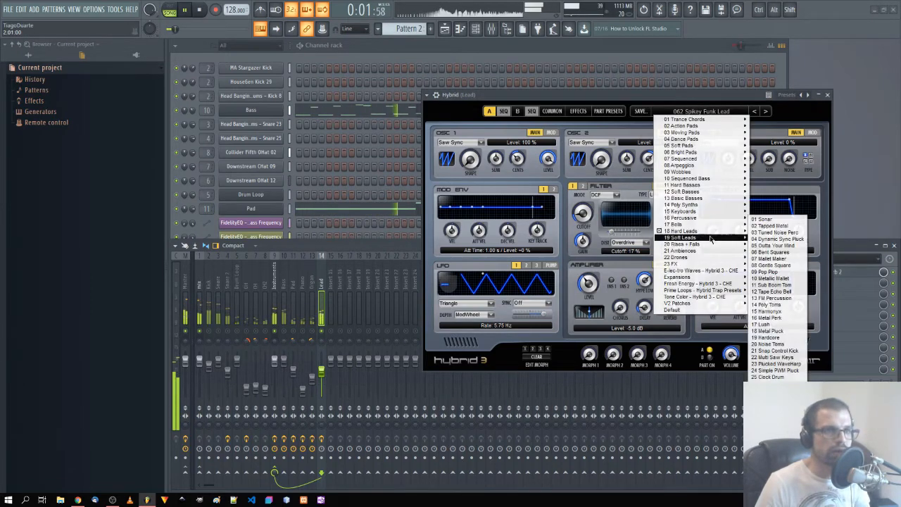
mouse_move(697, 251)
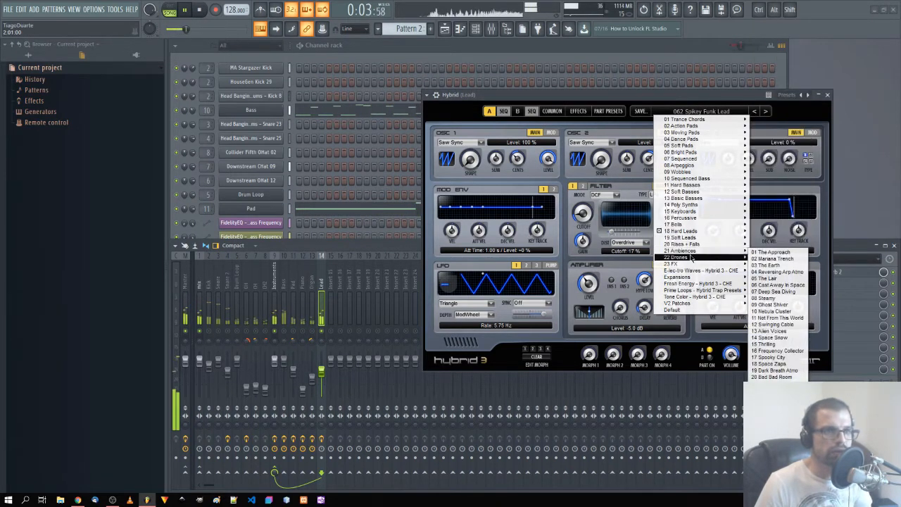
mouse_move(687, 274)
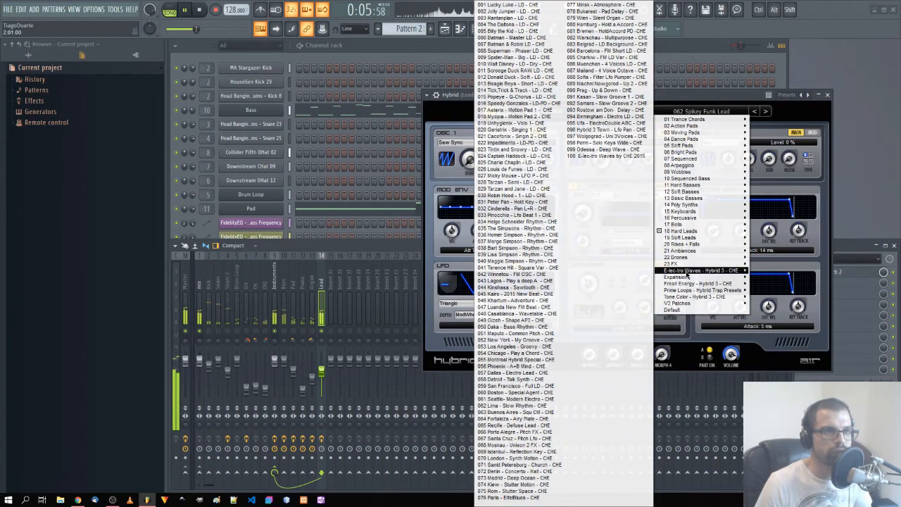
left_click(495, 4)
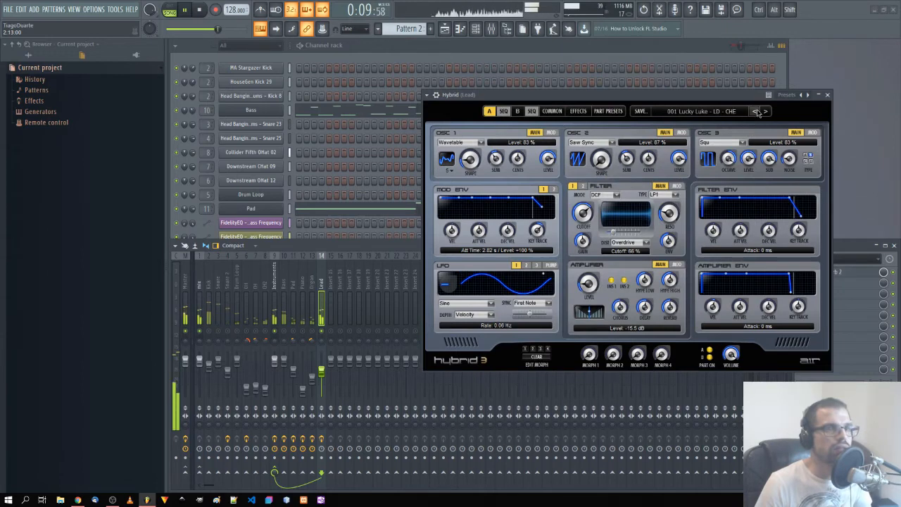
right_click(322, 332)
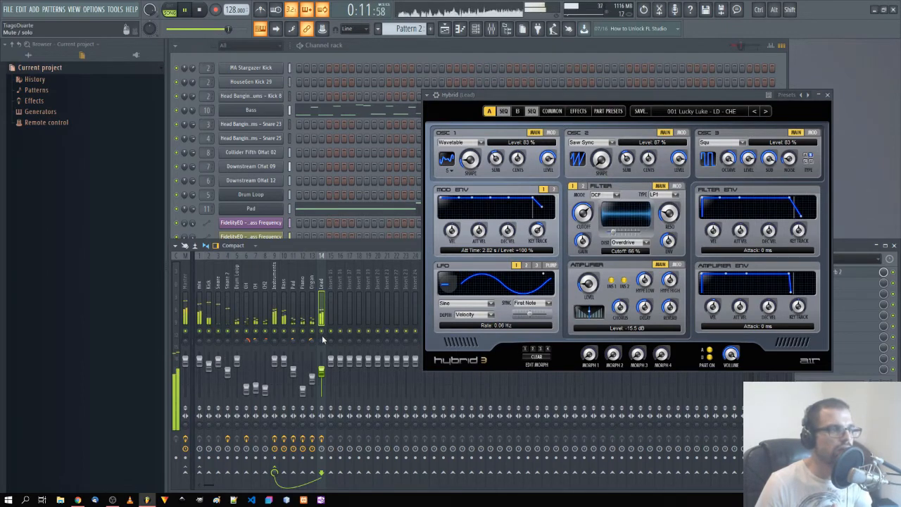
left_click(766, 112)
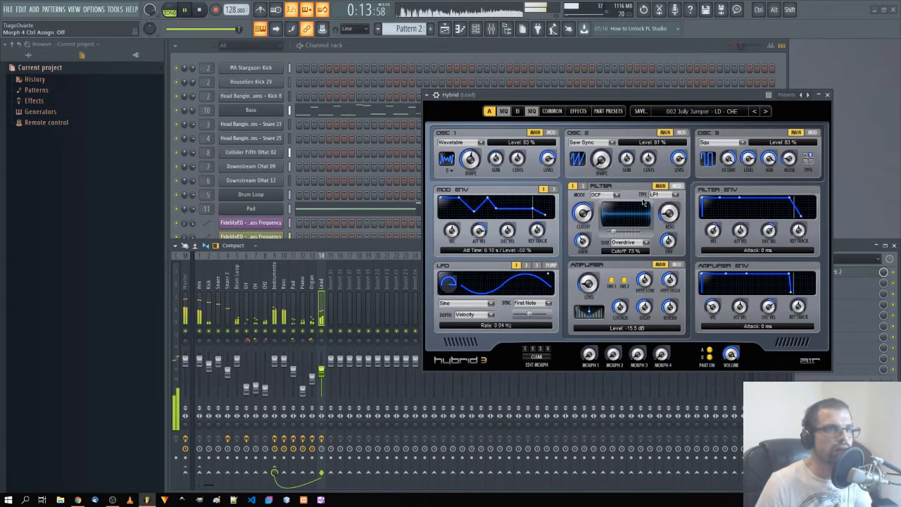
Step: Rename the Hybrid channel as Lead 4 and close its plugin window
left_click_drag(202, 239, 202, 335)
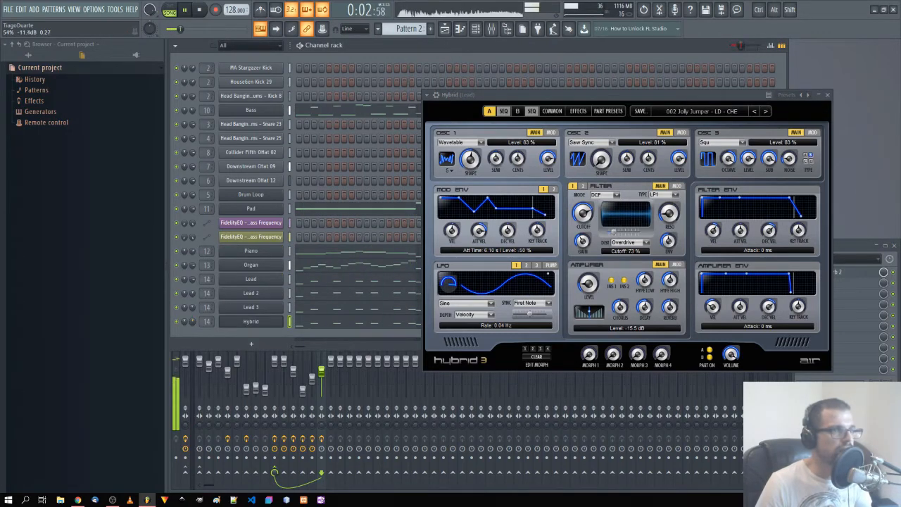
left_click(270, 326, "shift")
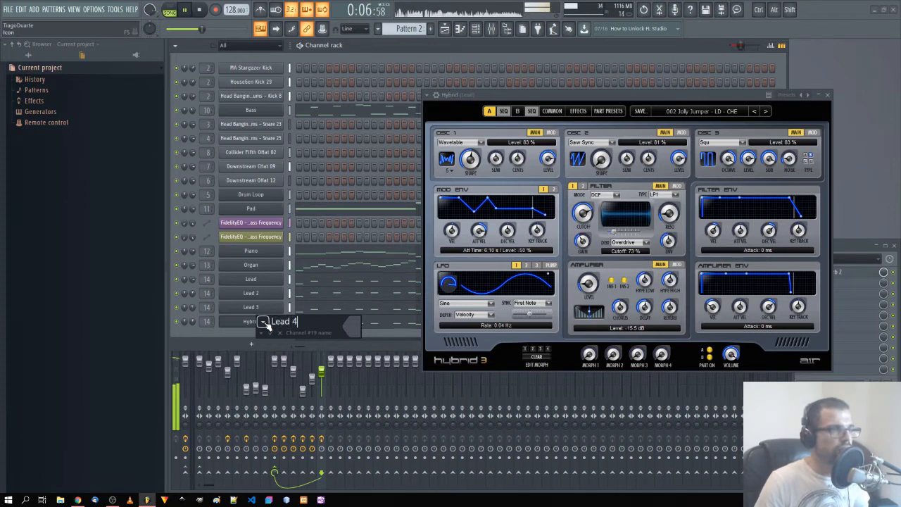
key("Return")
left_click(828, 94)
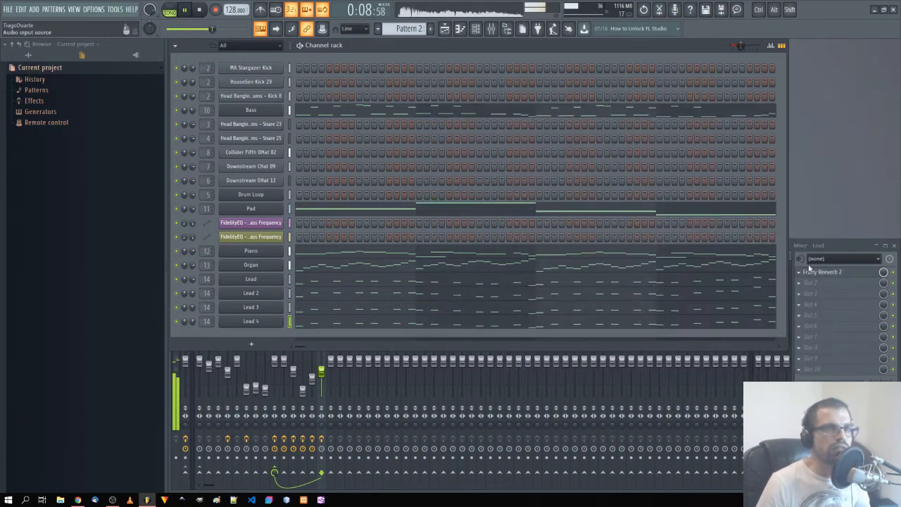
Step: Load Ozone Imager into the first effect slot of the Lead mixer track, ahead of Fruity Reeverb 2
left_click(805, 246)
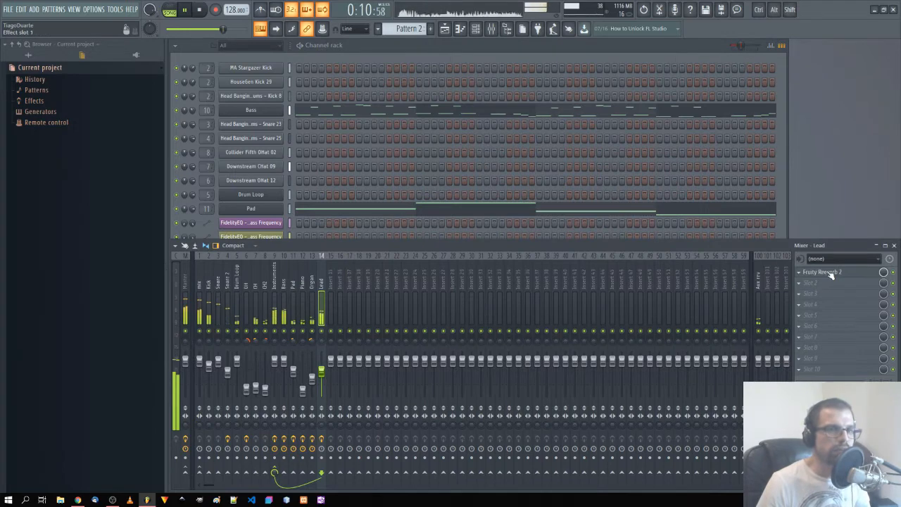
left_click(831, 273)
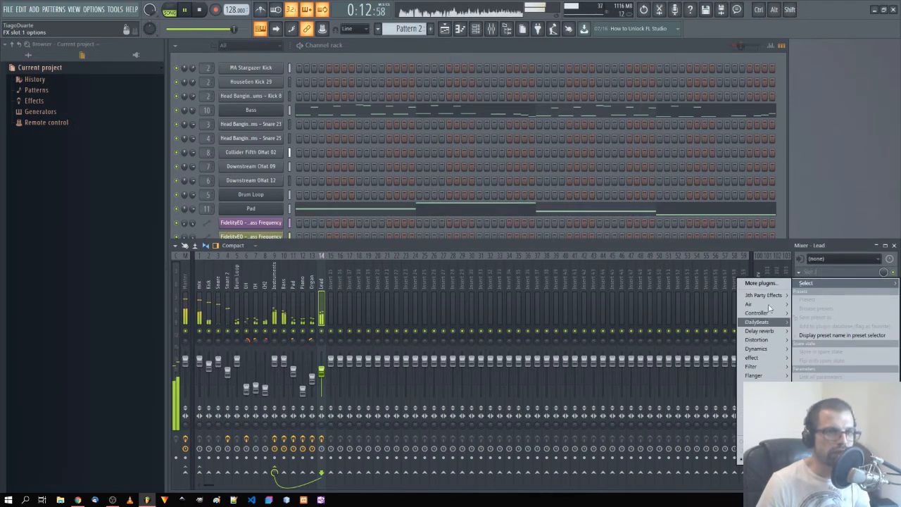
mouse_move(764, 295)
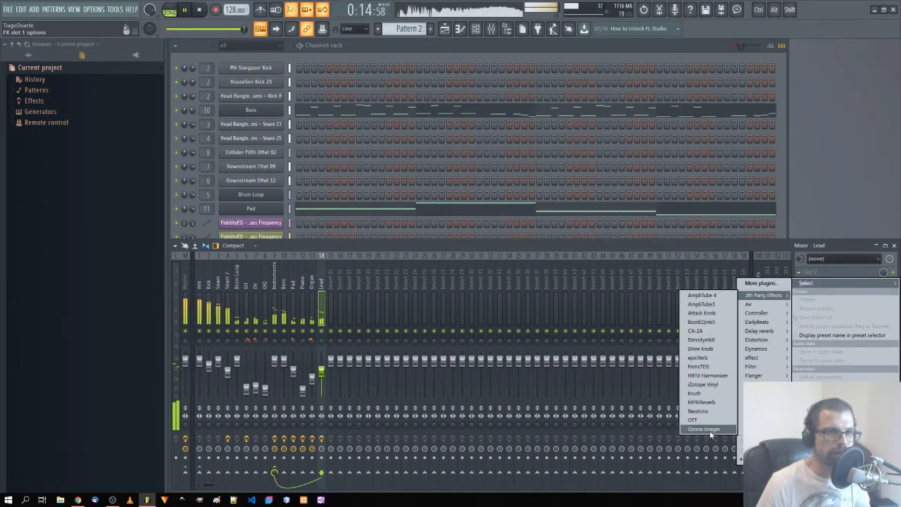
left_click(704, 428)
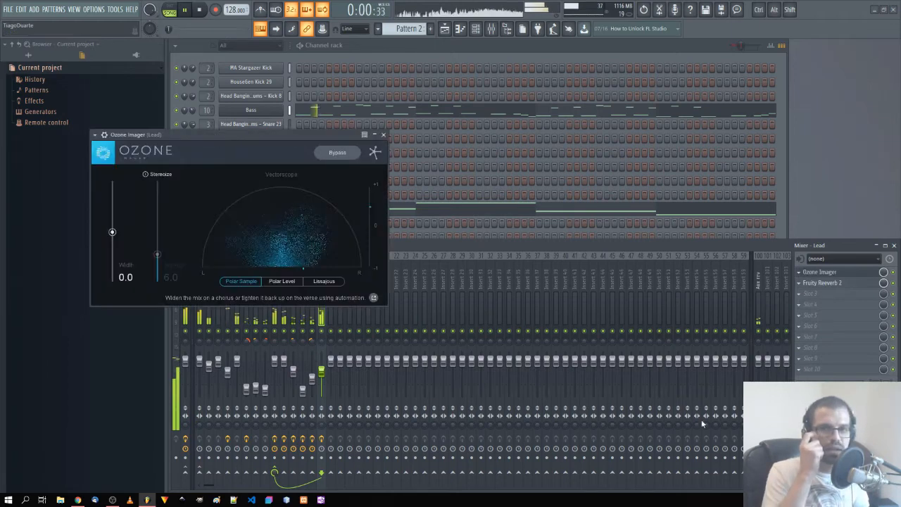
Step: Turn on Stereoize in Ozone Imager and try different settings during playback, ending with amount 6.9 and width -17.0
left_click(145, 174)
left_click_drag(113, 231, 116, 230)
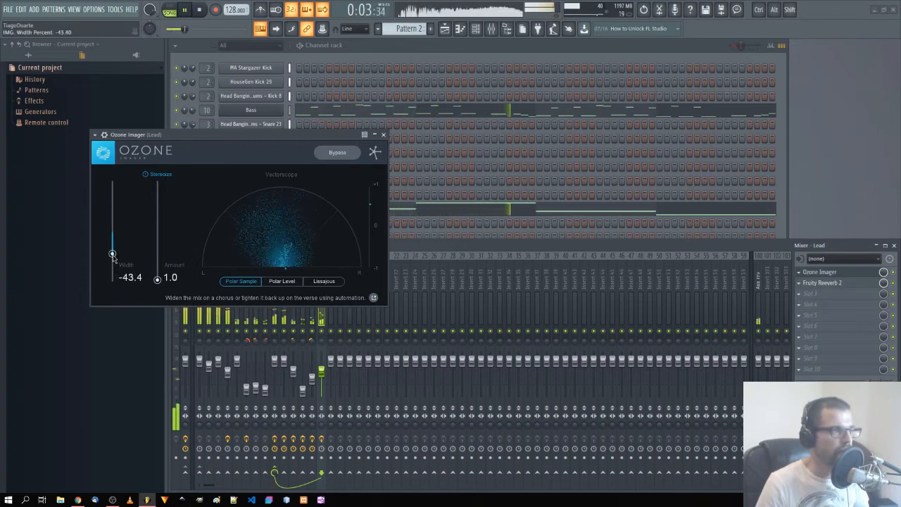
left_click_drag(112, 255, 120, 181)
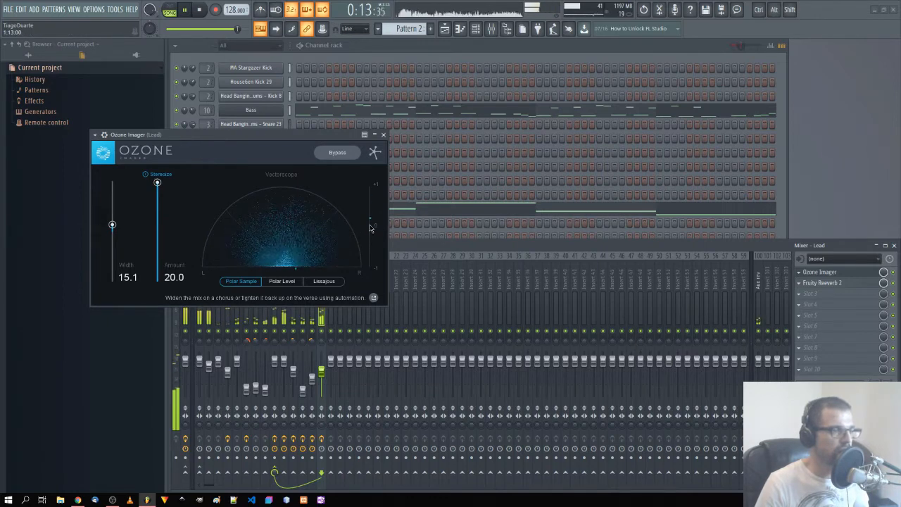
left_click_drag(329, 133, 556, 89)
left_click(185, 278)
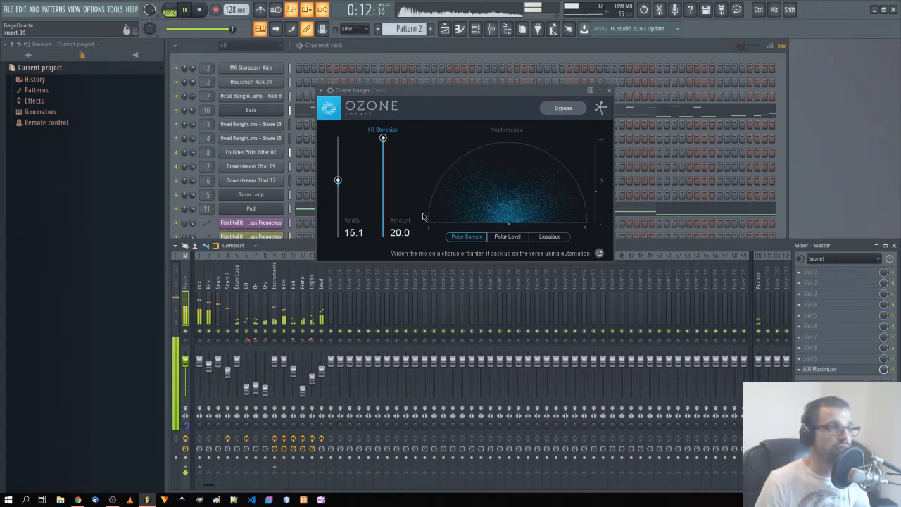
left_click_drag(383, 139, 383, 205)
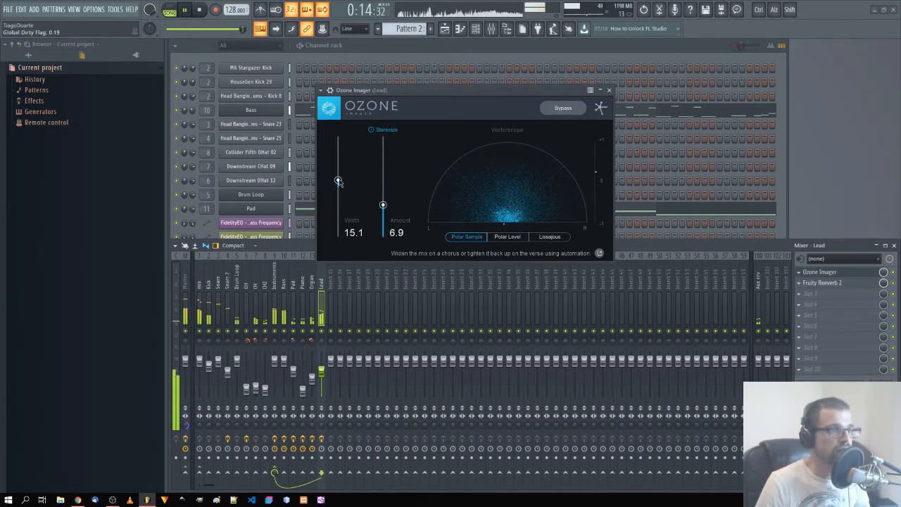
mouse_move(338, 181)
left_mouse_down()
mouse_move(337, 220)
mouse_move(329, 212)
mouse_move(338, 177)
mouse_move(338, 196)
left_mouse_up()
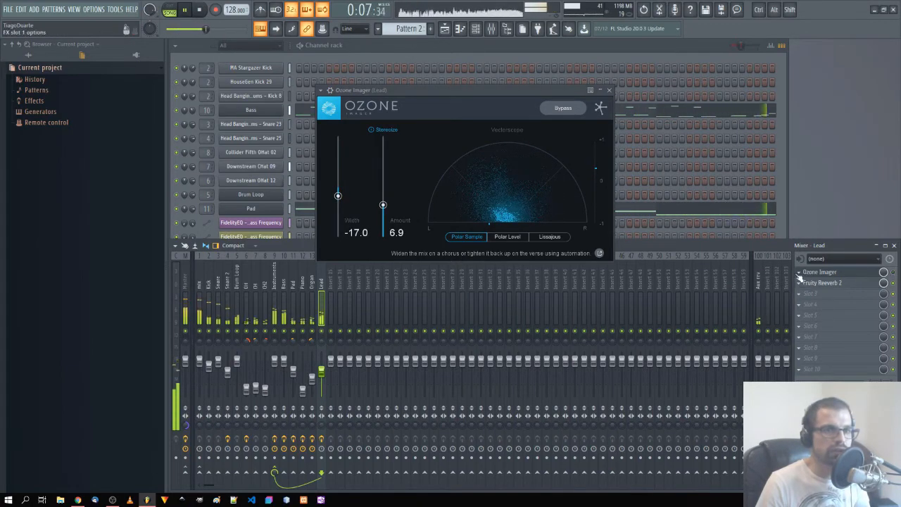
Step: Remove Ozone Imager from the Lead mixer track and try adjusting the panning of the Lead channels
left_click(799, 272)
mouse_move(804, 285)
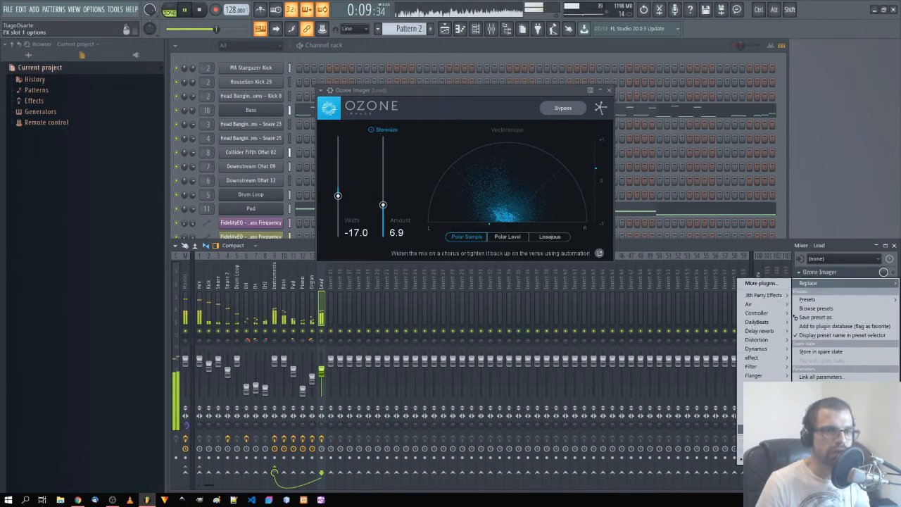
left_click(764, 459)
left_click(403, 42)
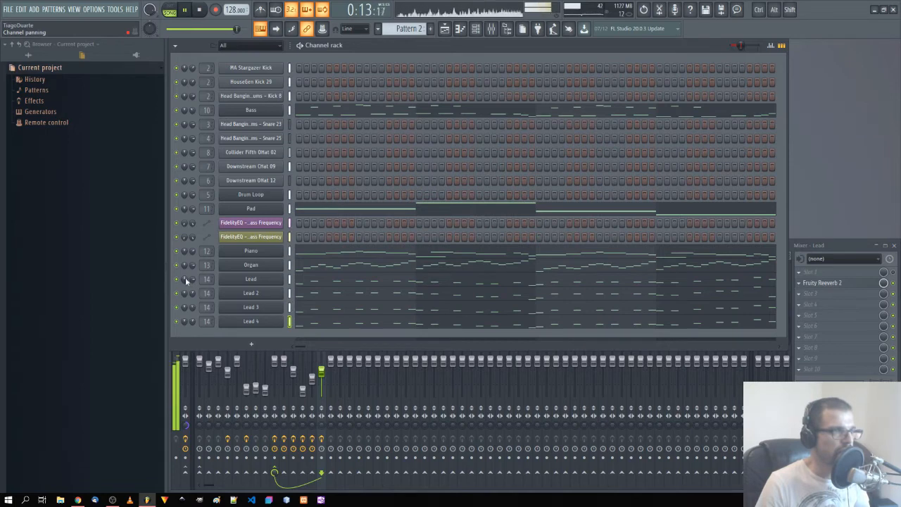
left_click_drag(185, 277, 184, 300)
Step: Reset the Master track's stereo separation and slightly lower the Lead mixer track's volume
left_click(810, 248)
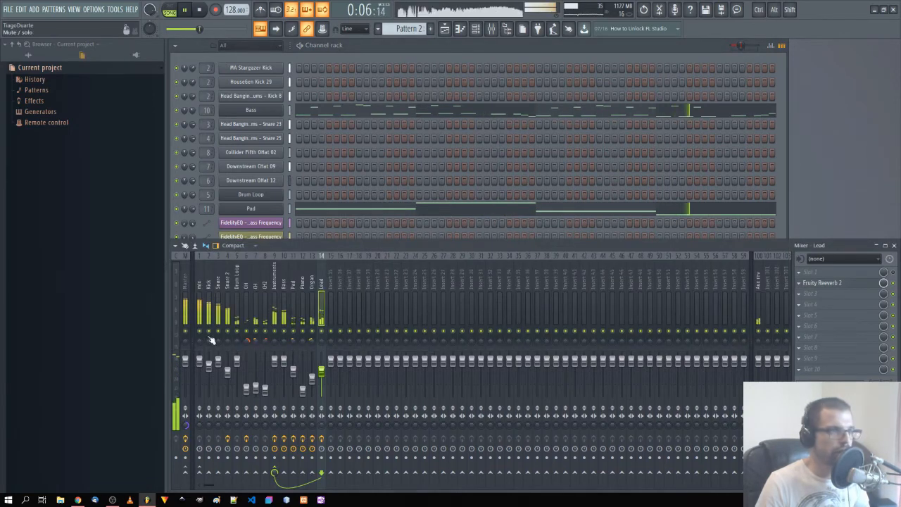
right_click(185, 415)
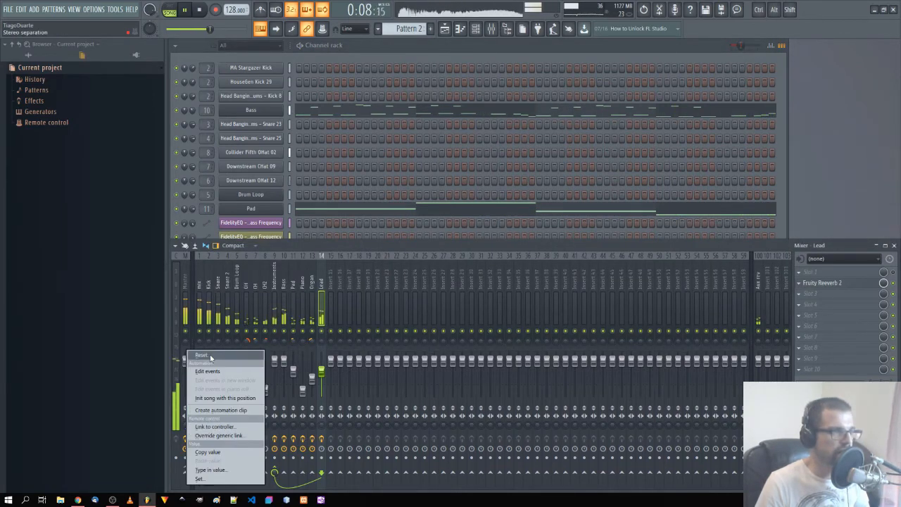
left_click(210, 357)
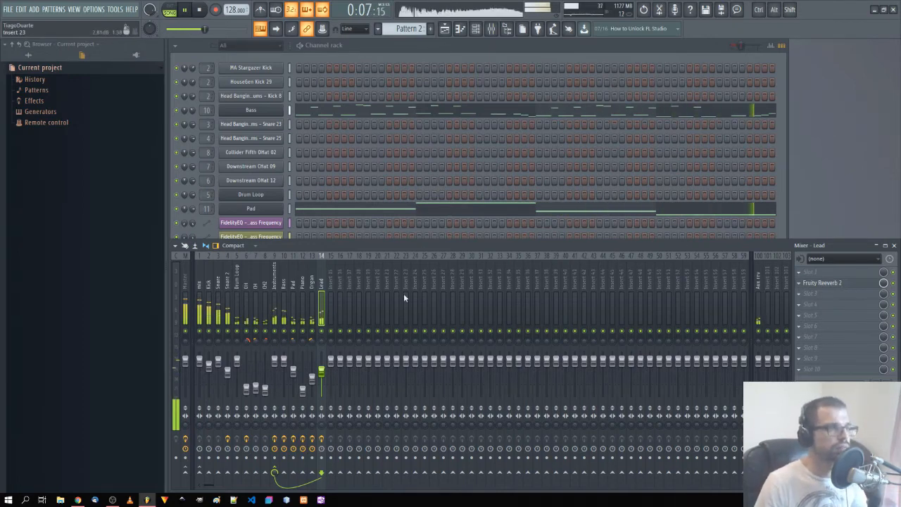
left_click_drag(321, 371, 321, 374)
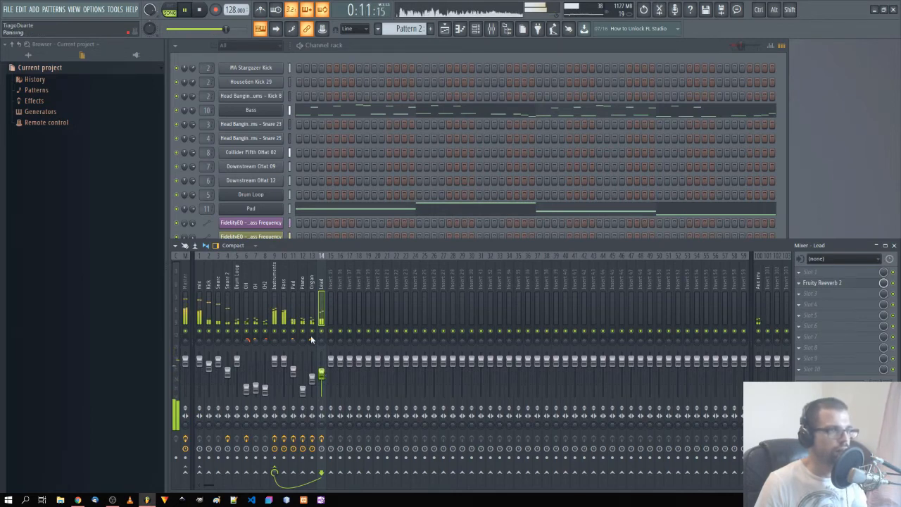
Step: Stop playback and split Pattern 2 by channel into separate patterns
left_click(389, 55)
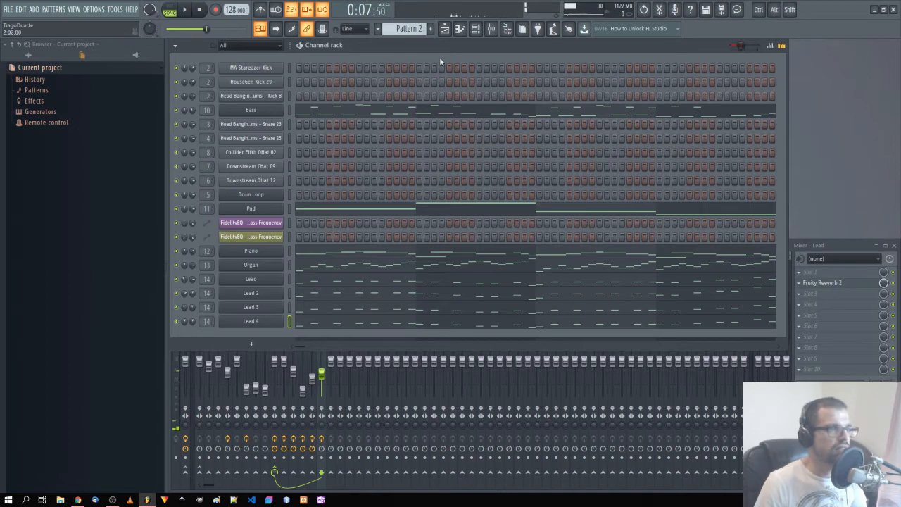
left_click(399, 29)
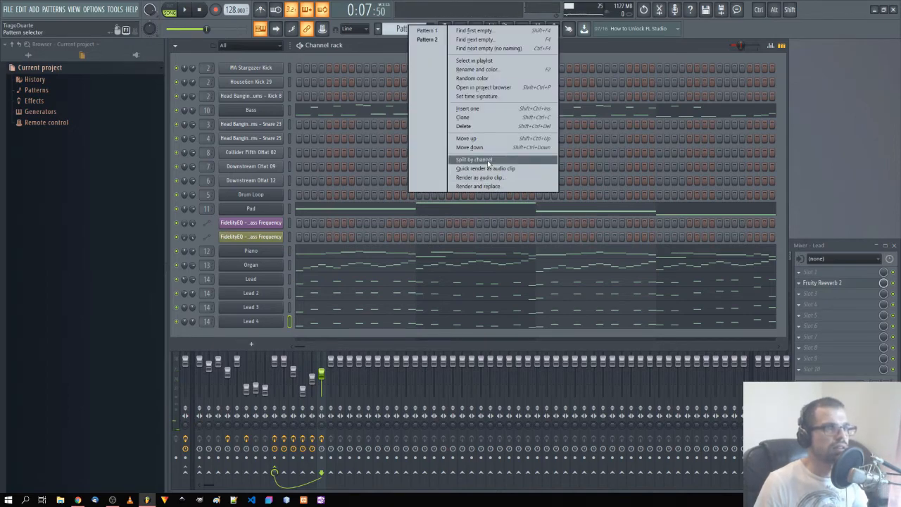
left_click(489, 161)
Step: Spread the stacked playlist clips over separate tracks: Bass on 5, Pad on 6, Piano on 7, Organ on 8, and Lead to Lead 4 on 9 to 12
key("F5")
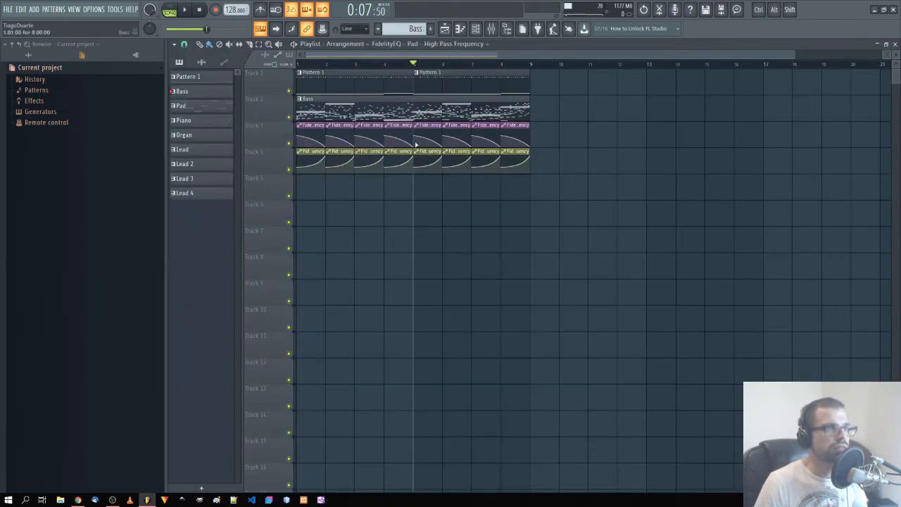
mouse_move(313, 187)
left_mouse_down()
mouse_move(308, 205)
mouse_move(308, 184)
left_mouse_up()
left_click_drag(335, 99, 328, 208)
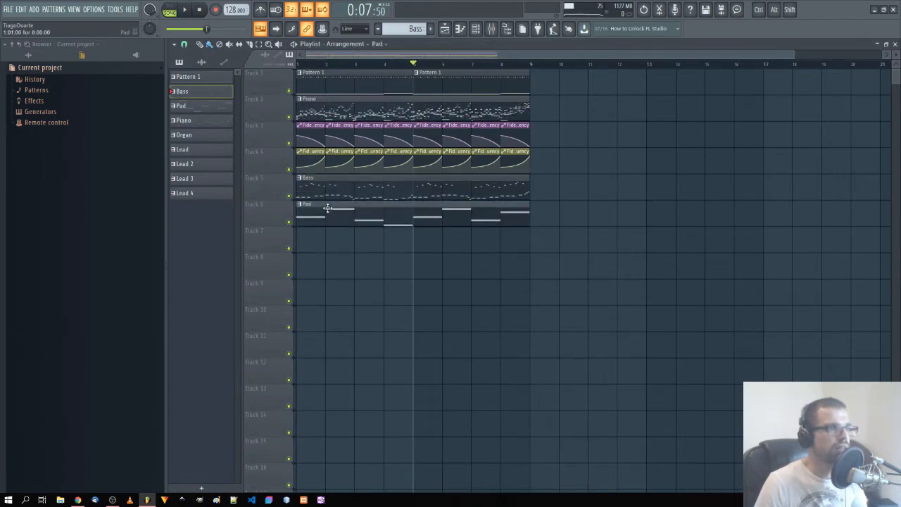
left_click_drag(344, 105, 321, 239)
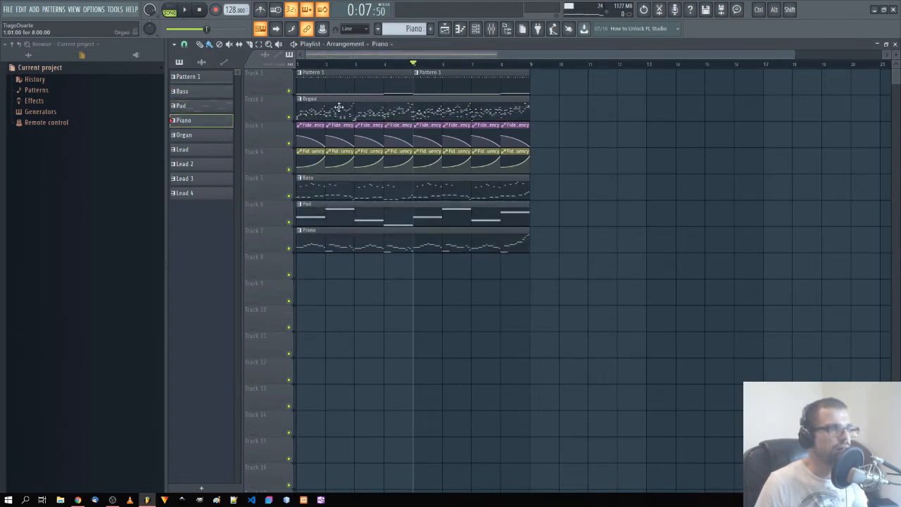
left_click_drag(338, 106, 327, 259)
left_click_drag(343, 95, 328, 288)
left_click_drag(331, 110, 321, 322)
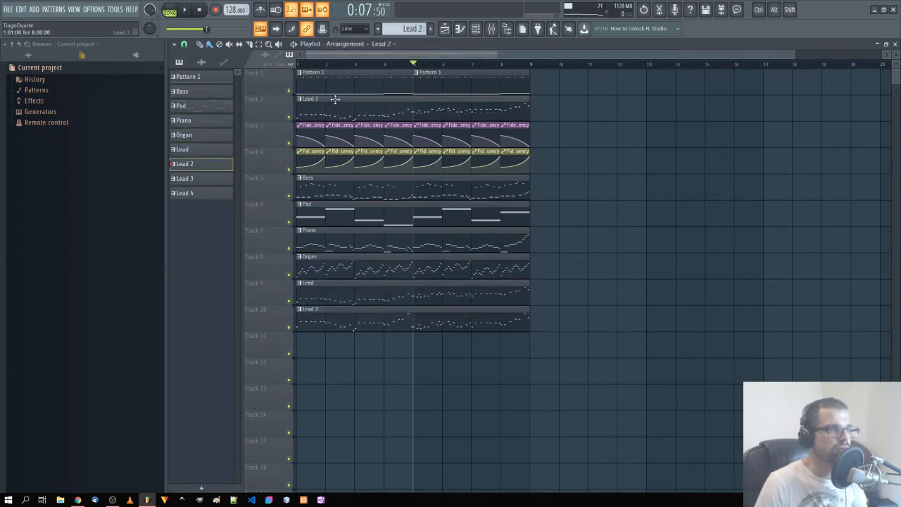
left_click_drag(338, 103, 311, 339)
left_click_drag(331, 109, 338, 390)
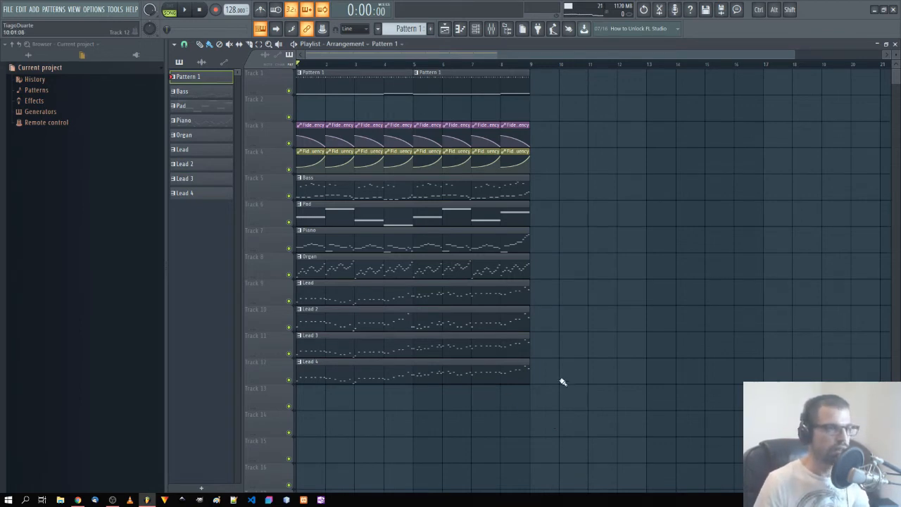
Step: Move all playlist clips below Pattern 1 up by one track, closing the gap at Track 2
scroll(539, 327, "down", 1)
key("ctrl+a")
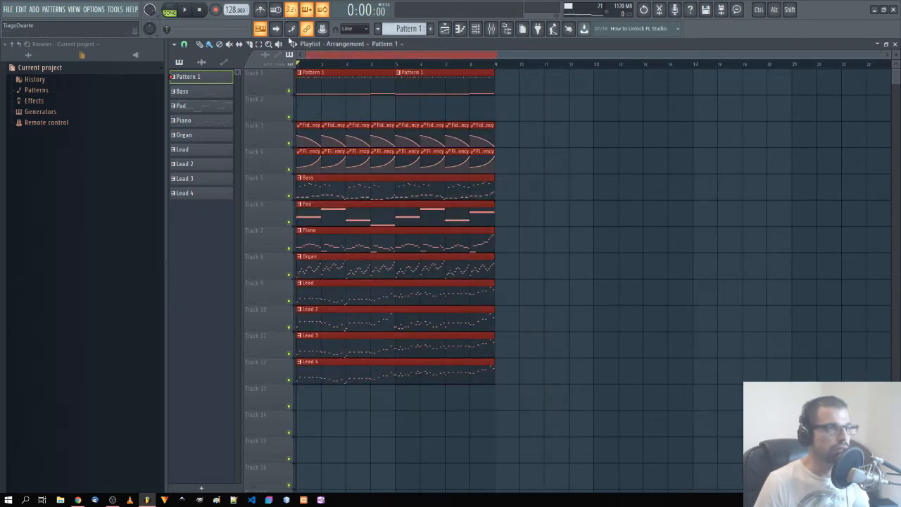
left_click_drag(522, 122, 285, 432)
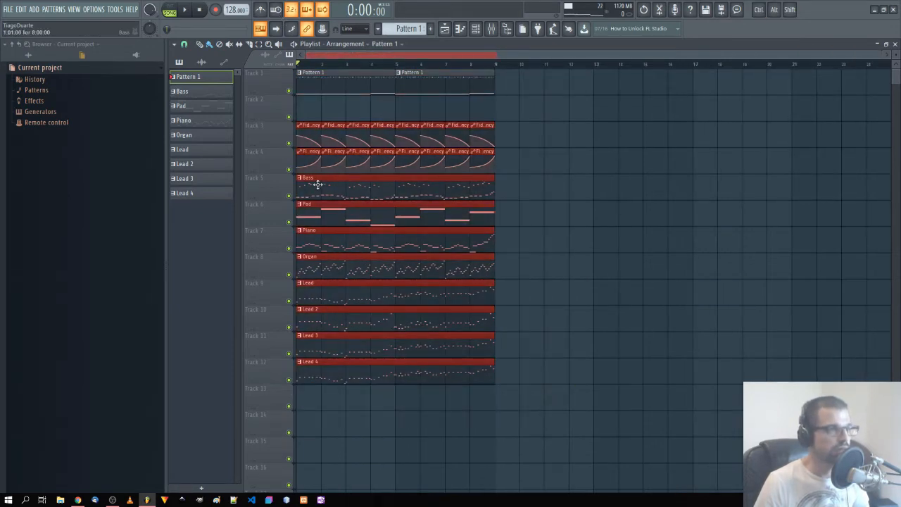
left_click_drag(316, 163, 317, 136)
key("ctrl+d")
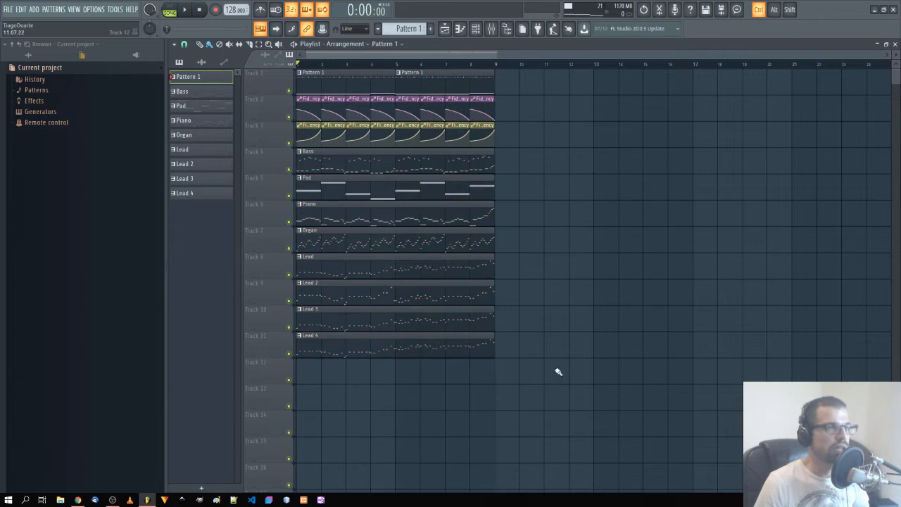
Step: Duplicate the complete eight-bar arrangement three times in a row so it extends to bar 33
key("ctrl+a")
key("ctrl+b")
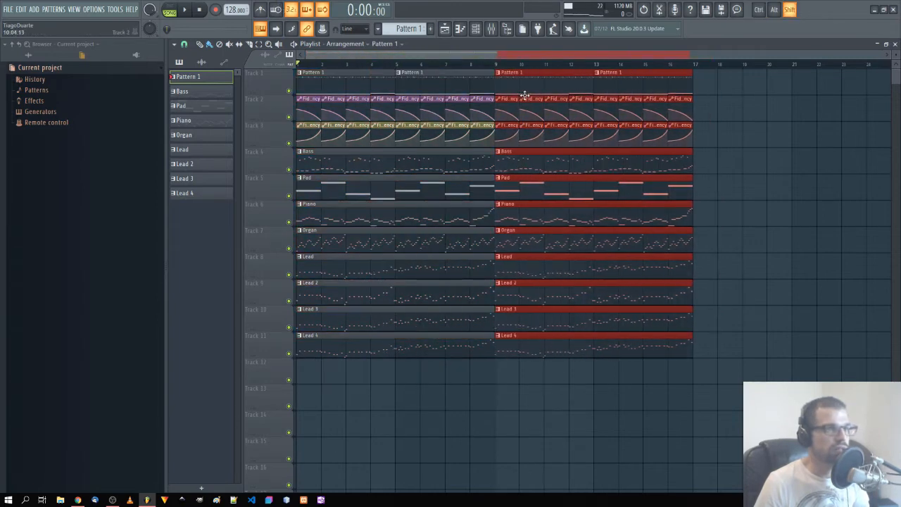
key("ctrl+b")
key("ctrl+b")
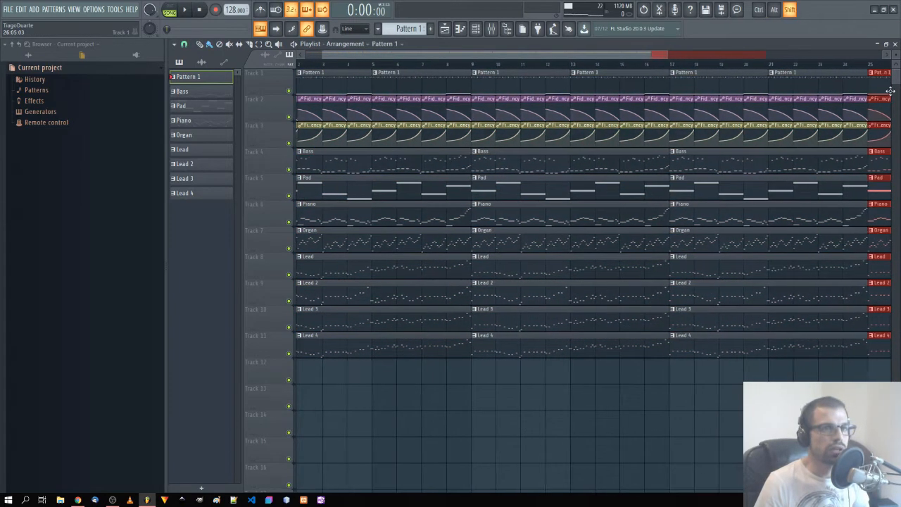
scroll(442, 380, "down", 2)
left_click(473, 468)
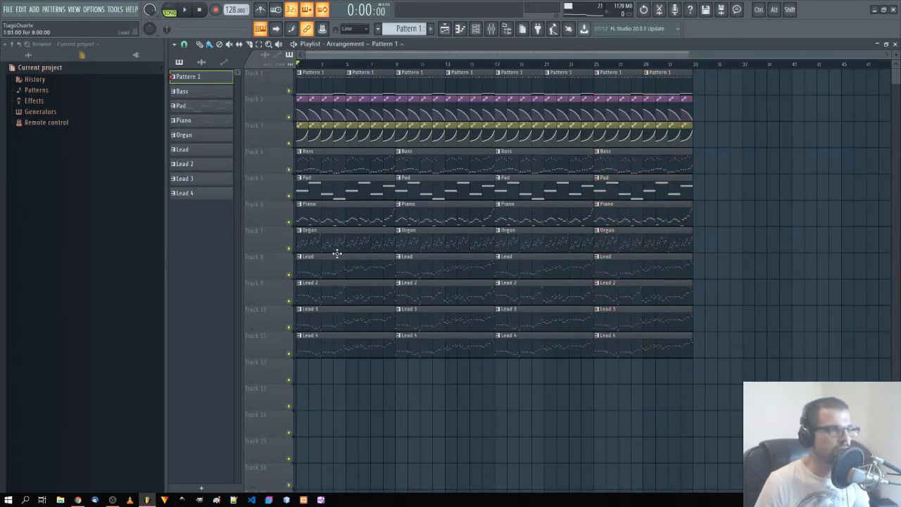
Step: Delete everything except Pattern 1 and Bass from bars 1 to 8, and the Piano, Organ and all Lead clips from bars 9 to 16
right_click(338, 192)
key("space")
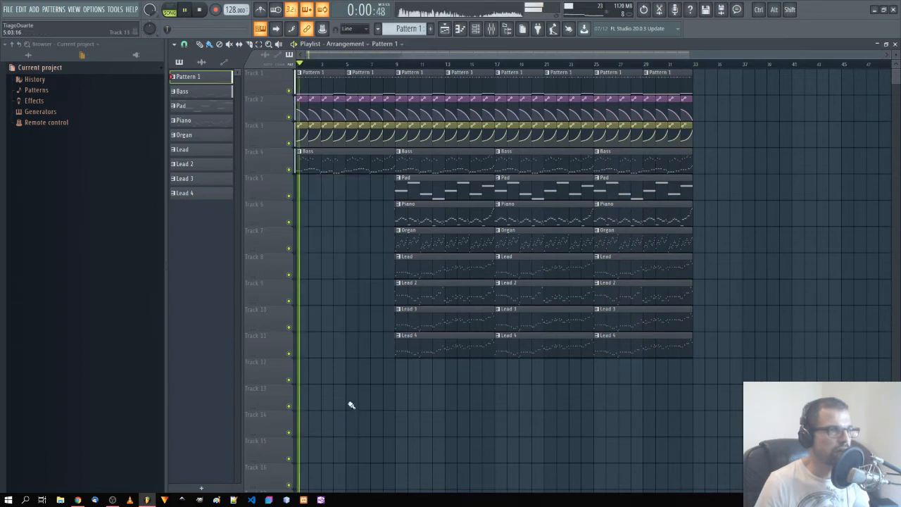
right_click(388, 100)
right_click(315, 133)
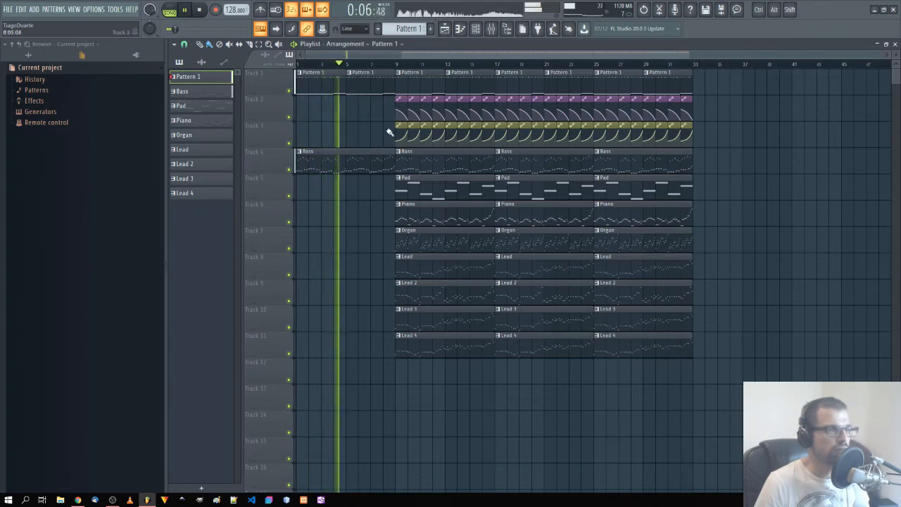
scroll(398, 151, "up", 2)
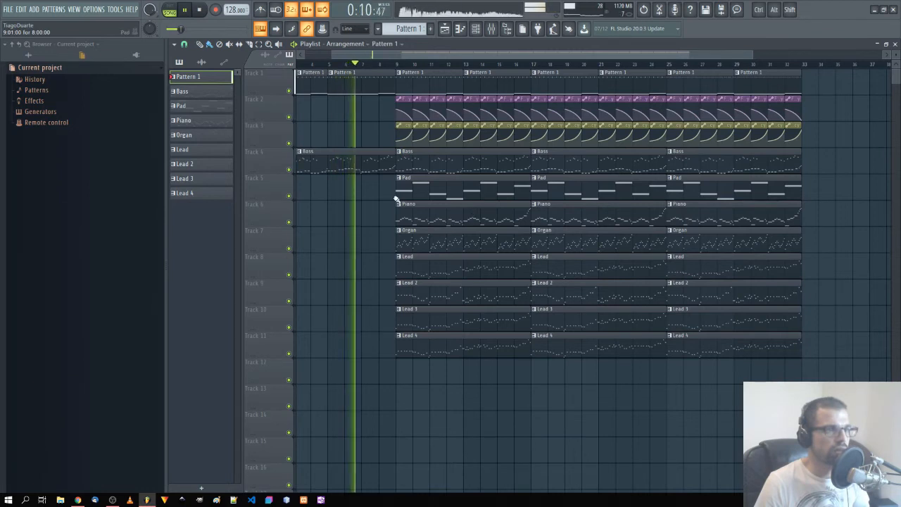
right_click(444, 216)
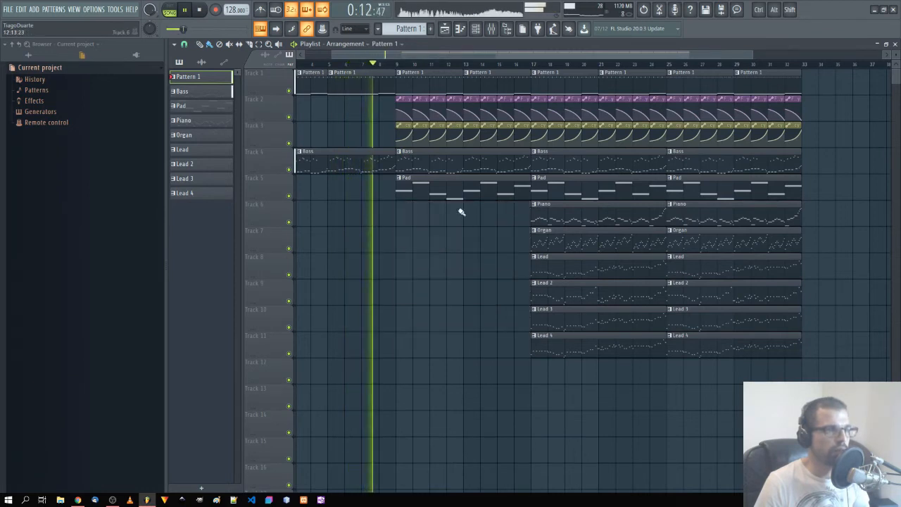
Step: Delete the Lead to Lead 4 clips from bars 17 to 24, and delete and re-place the Organ clip there
left_click_drag(354, 182, 438, 197)
left_click(439, 285, "ctrl")
scroll(372, 321, "right", 4)
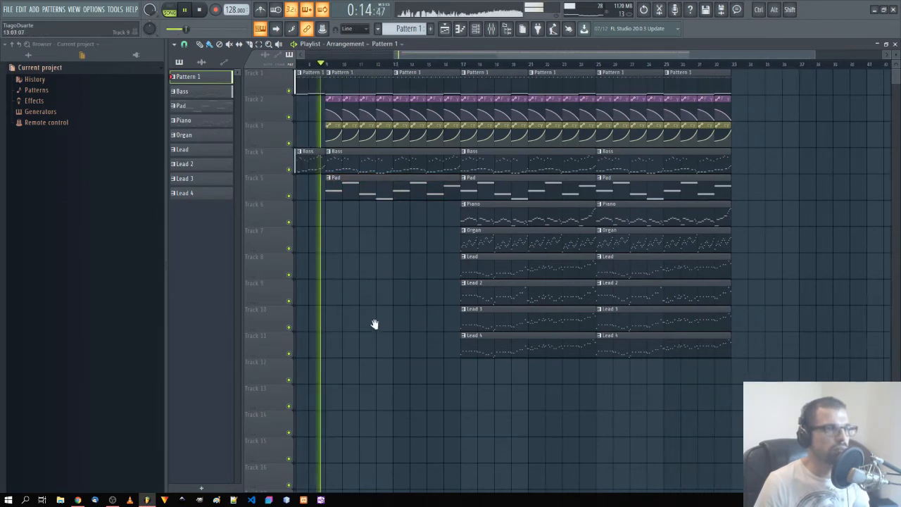
right_click(451, 242)
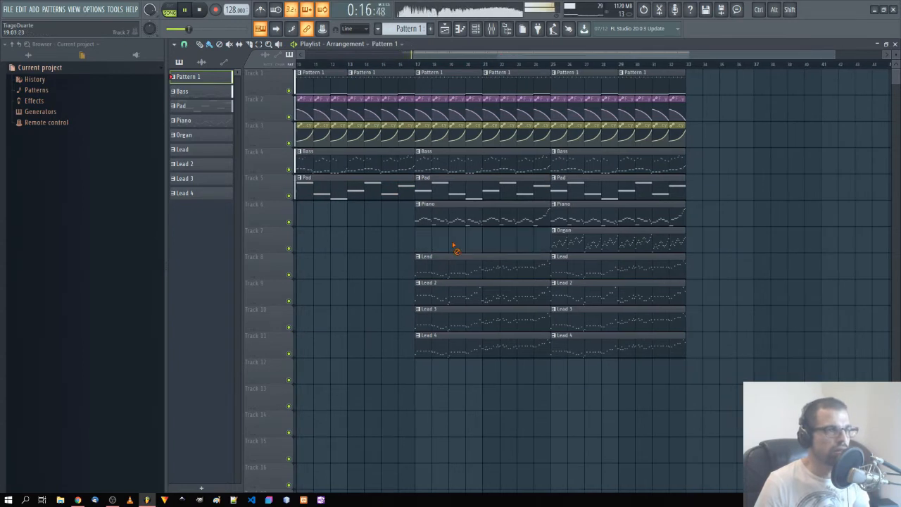
mouse_move(602, 280)
left_mouse_down()
mouse_move(531, 303)
mouse_move(551, 290)
left_mouse_up()
mouse_move(504, 242)
left_mouse_down()
mouse_move(360, 242)
mouse_move(372, 243)
left_mouse_up()
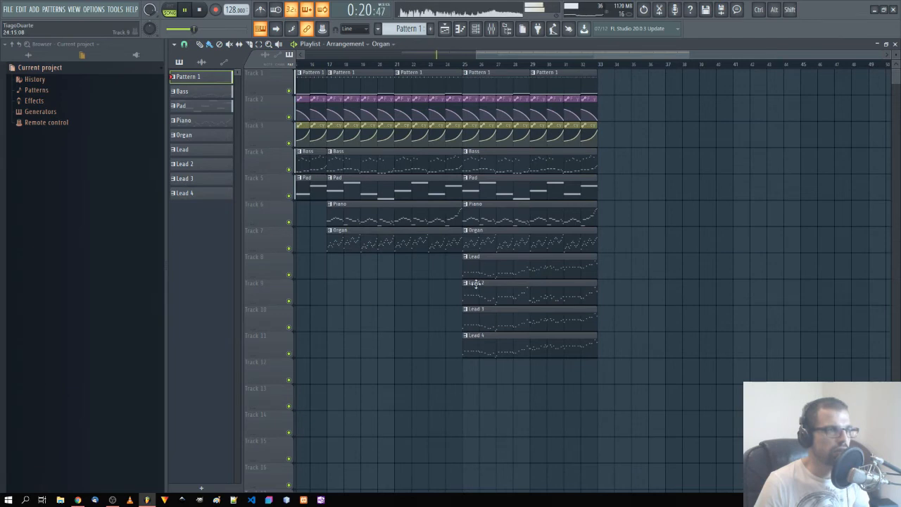
mouse_move(542, 296)
left_mouse_down()
mouse_move(467, 298)
mouse_move(544, 298)
left_mouse_up()
left_click_drag(507, 398, 631, 77)
left_click(668, 246, "ctrl")
right_click(444, 364, "ctrl")
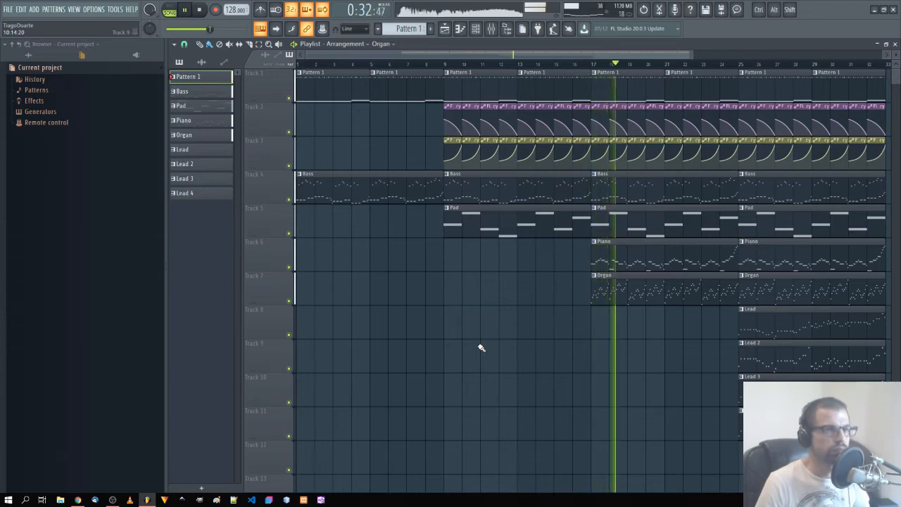
scroll(563, 253, "down", 1)
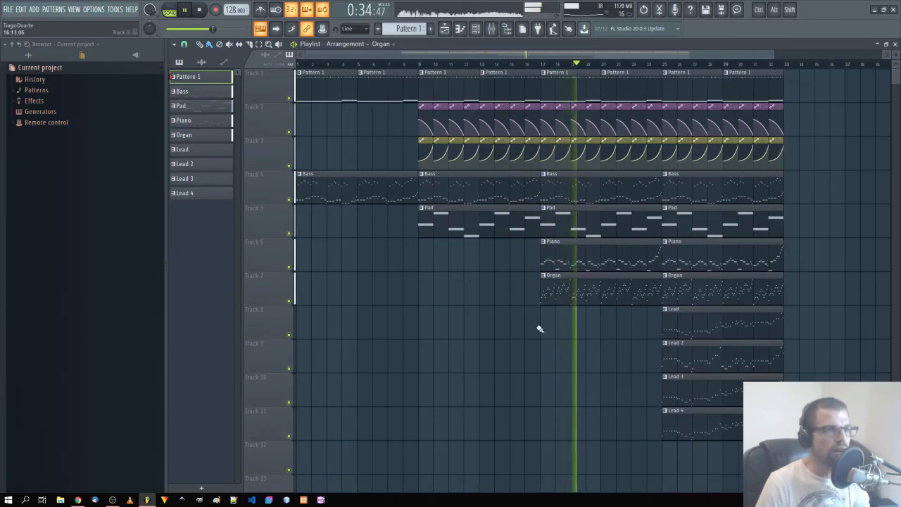
left_click_drag(516, 254, 624, 327)
left_click(604, 351, "ctrl")
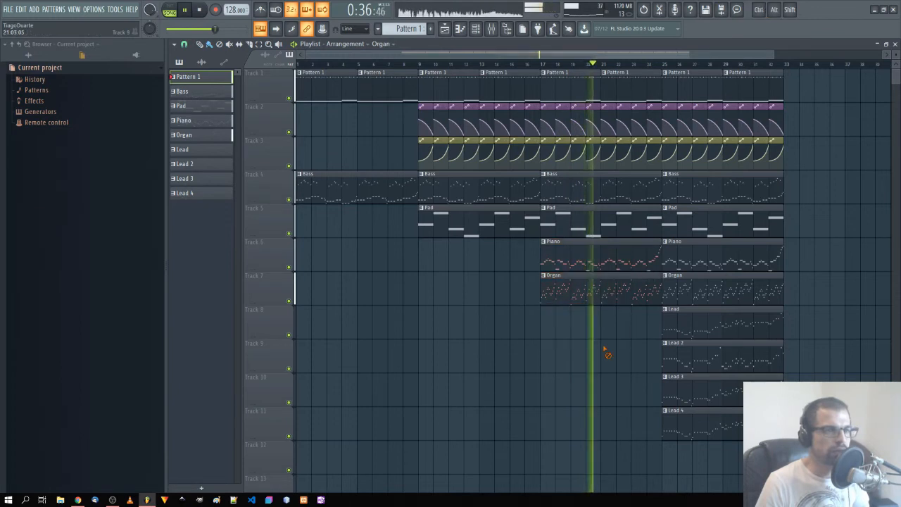
Step: Hide the browser to give the playlist more width, and stop the song playback
left_click(496, 30)
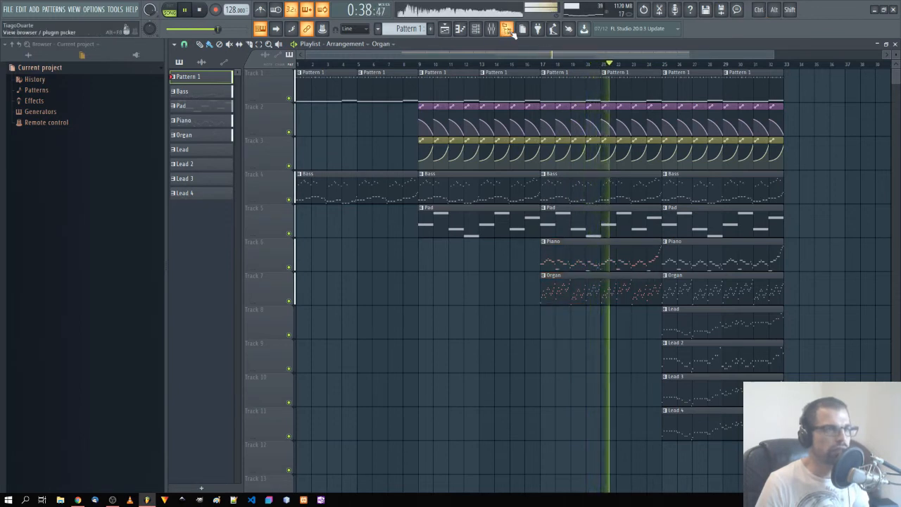
left_click(506, 28)
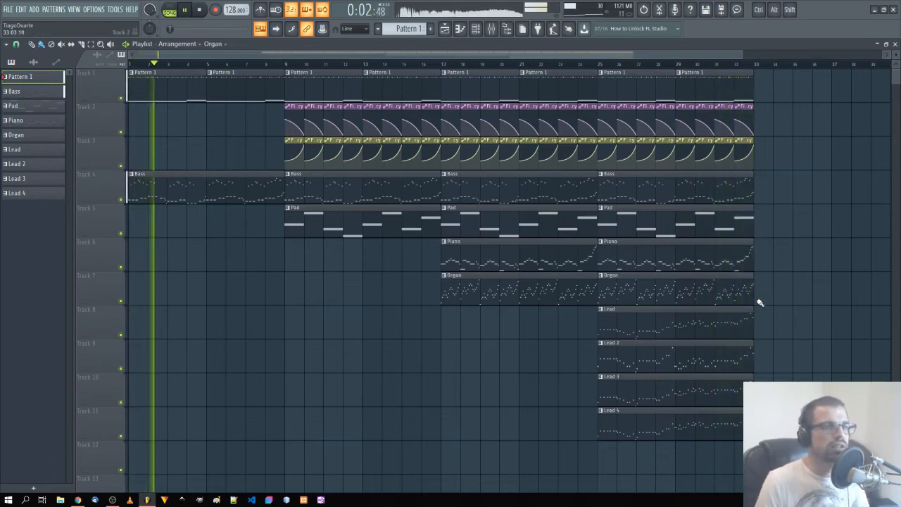
key("space")
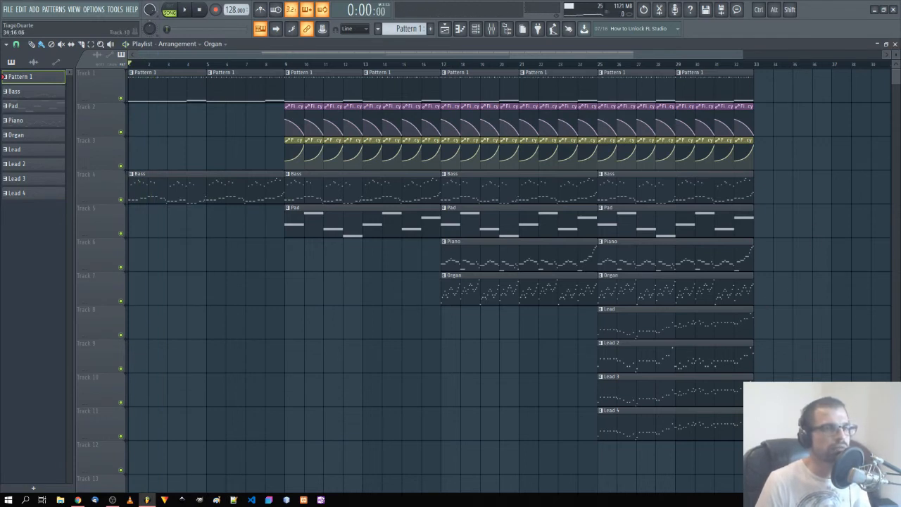
left_click_drag(800, 472, 128, 70)
left_click(232, 321)
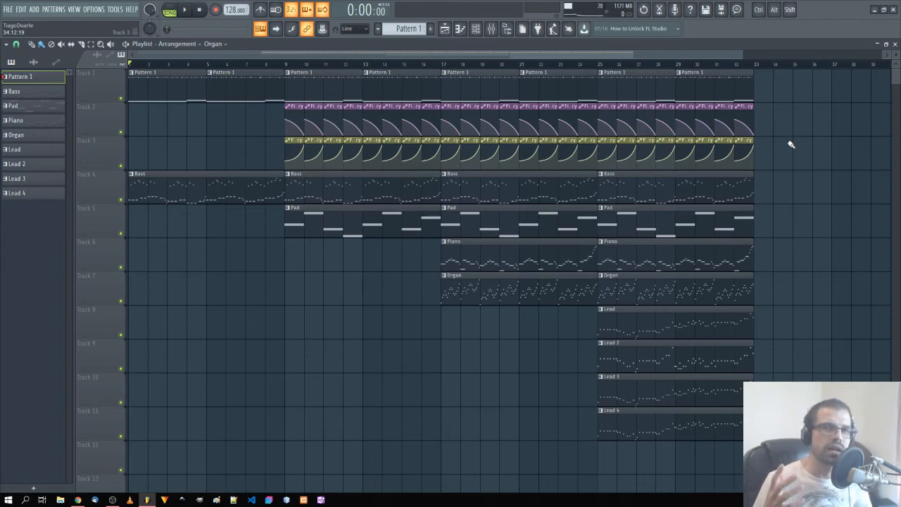
scroll(791, 144, "down", 1)
scroll(791, 145, "up", 1)
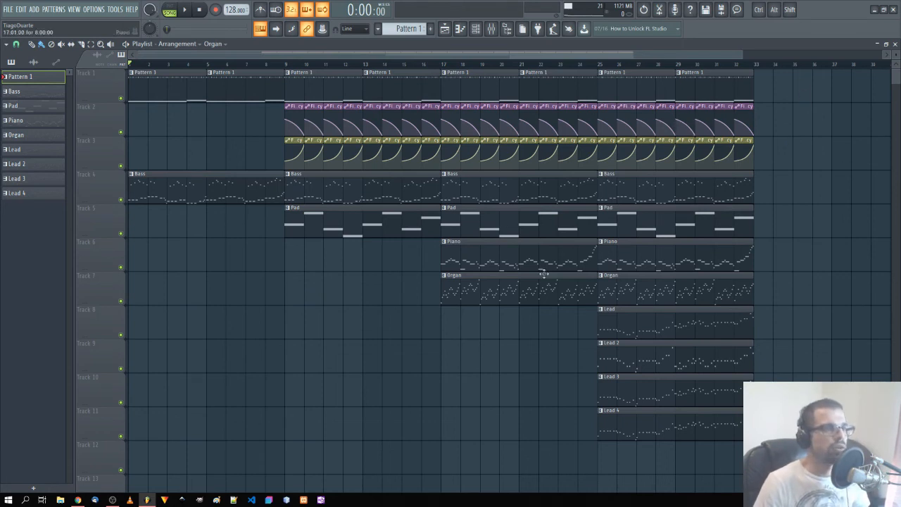
left_click_drag(765, 462, 105, 65)
left_click(206, 266, "ctrl")
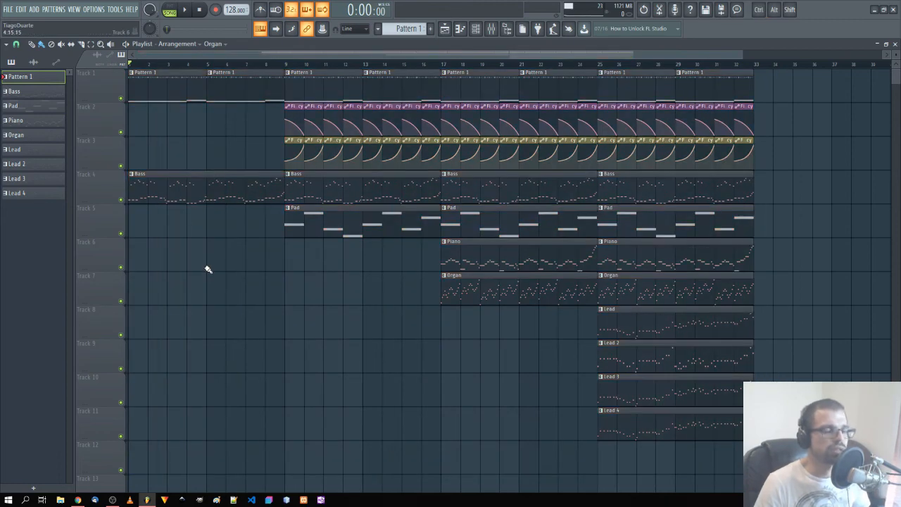
left_click_drag(805, 438, 126, 70)
left_click(203, 325)
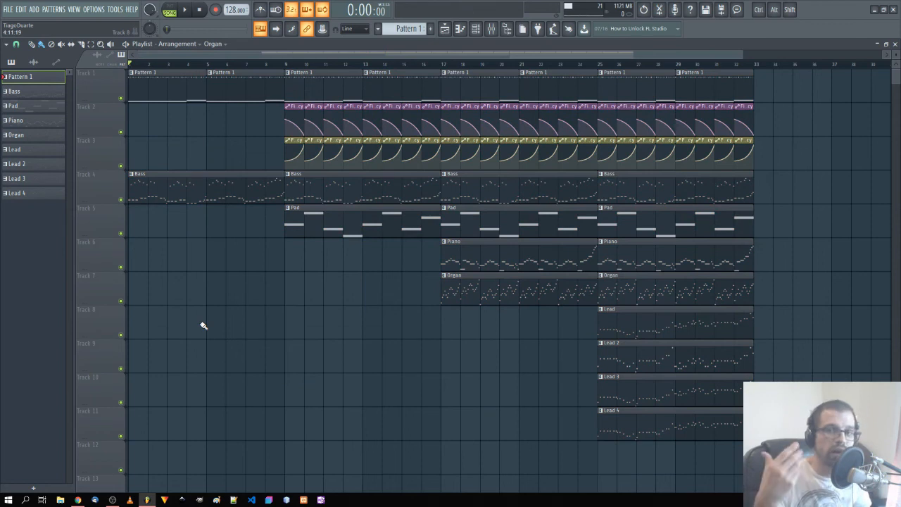